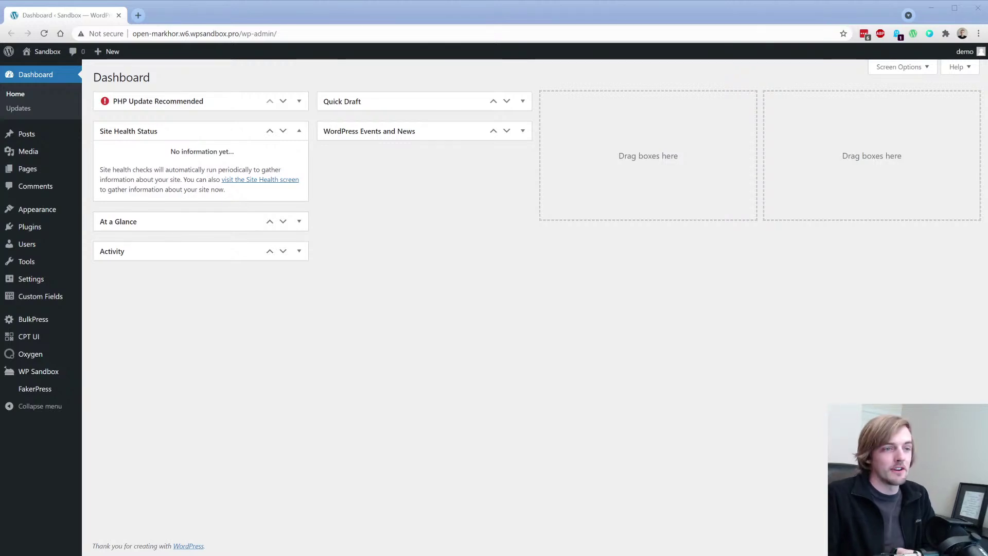
{"action": "left_click", "coordinate": [677, 321]}
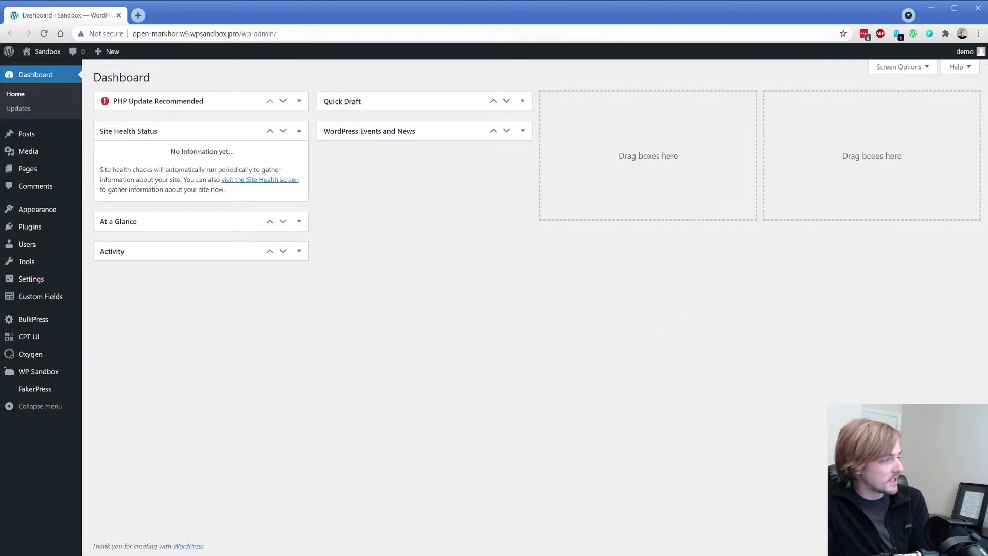
{"action": "left_click", "coordinate": [309, 365]}
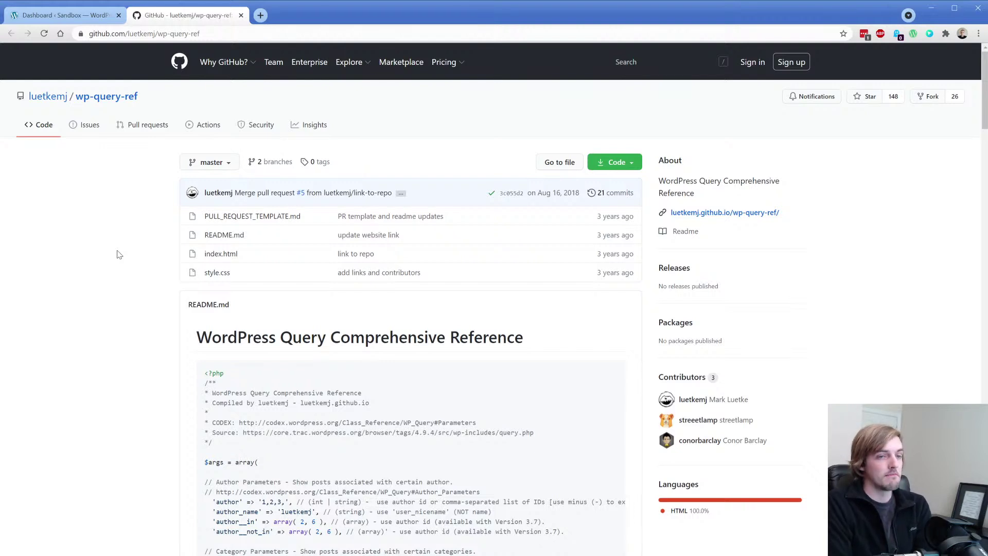
Step: Examine the WordPress query reference's README on GitHub, from the author parameters to the post type and post status parameters
{"action": "left_click", "coordinate": [210, 32]}
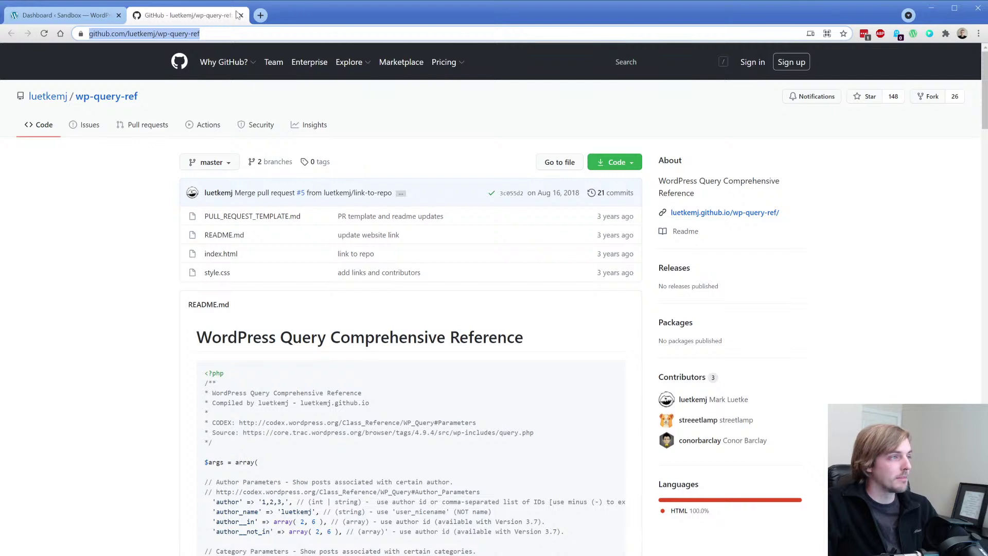
{"action": "key", "text": "alt+Tab"}
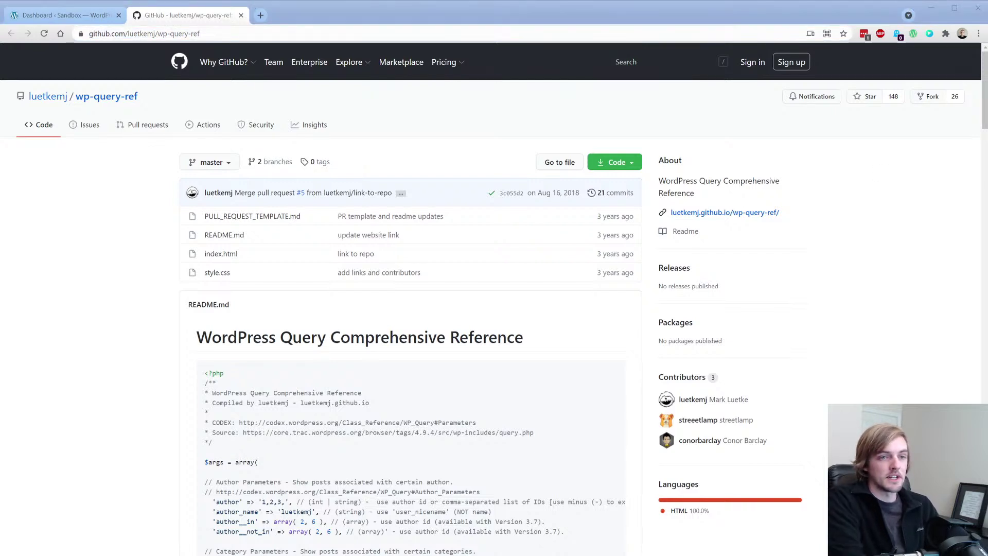
{"action": "left_click", "coordinate": [132, 282]}
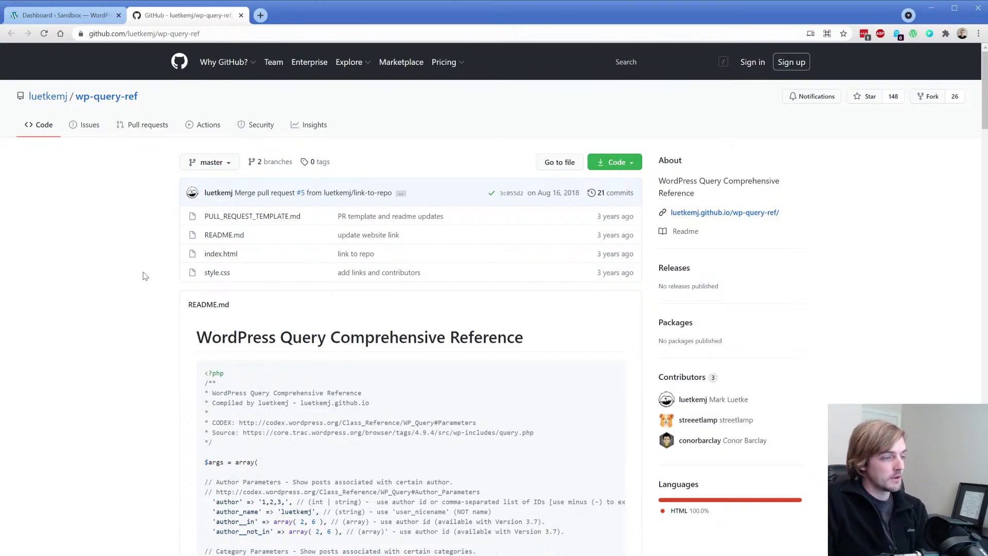
{"action": "scroll", "coordinate": [146, 277], "scroll_direction": "down", "scroll_amount": 6}
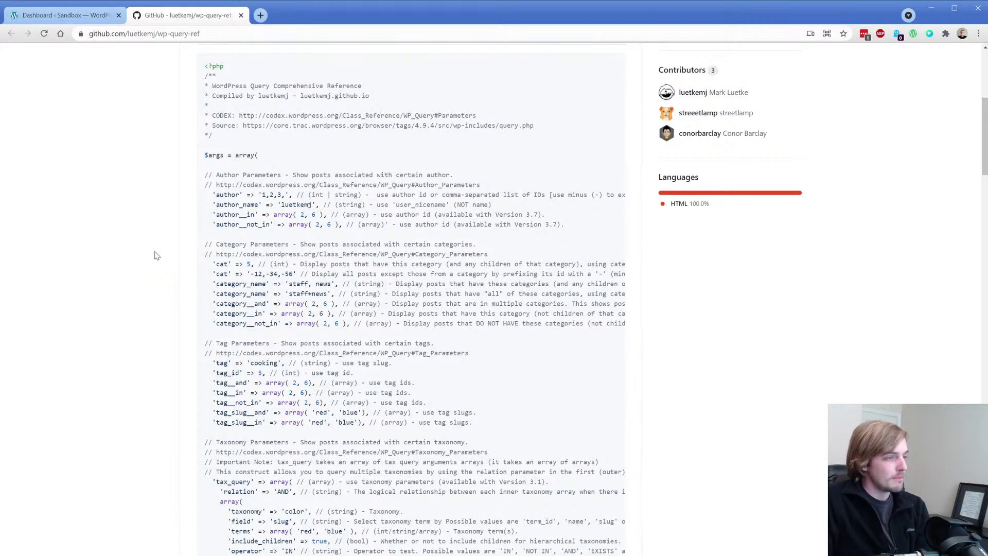
{"action": "scroll", "coordinate": [164, 251], "scroll_direction": "down", "scroll_amount": 4}
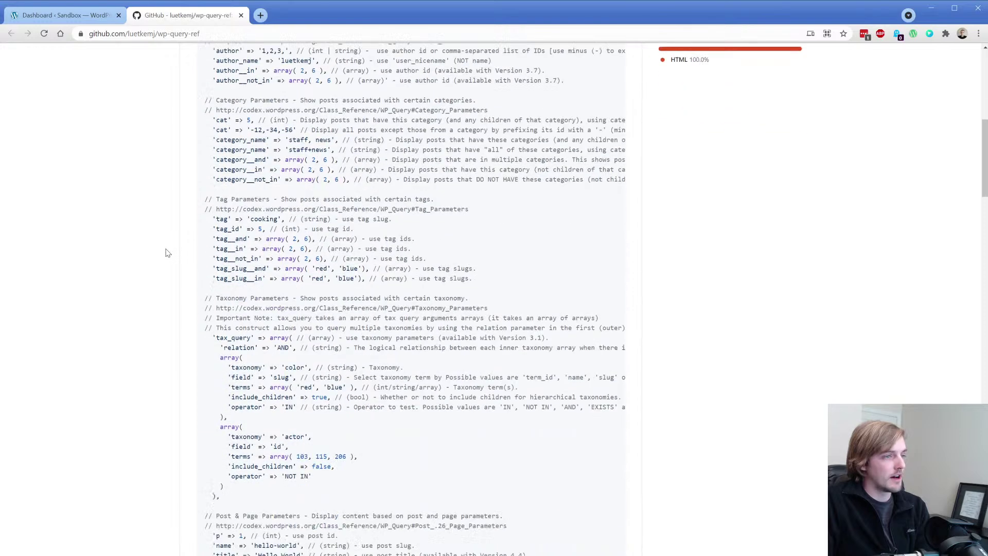
{"action": "scroll", "coordinate": [170, 235], "scroll_direction": "down", "scroll_amount": 3}
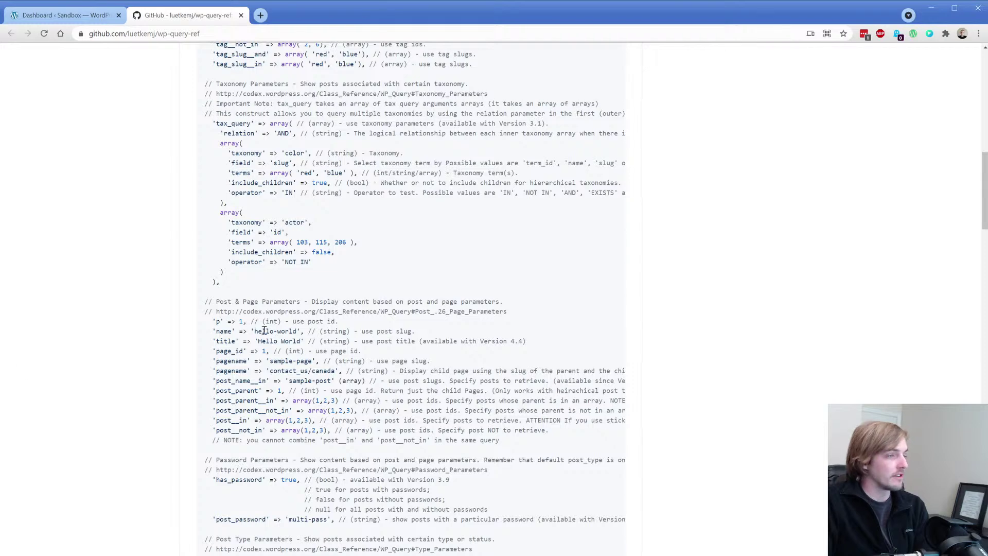
{"action": "scroll", "coordinate": [164, 291], "scroll_direction": "down", "scroll_amount": 6}
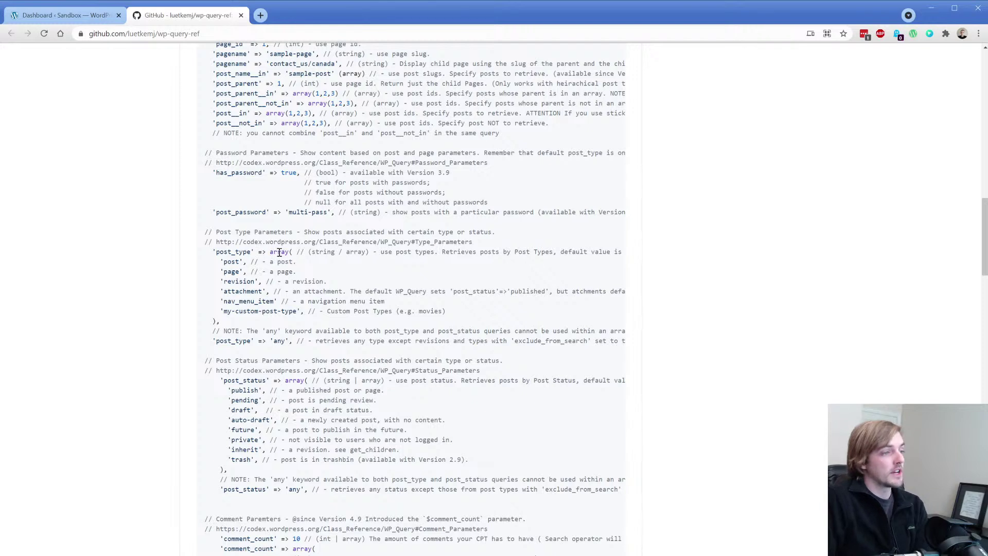
{"action": "left_click_drag", "start_coordinate": [220, 262], "coordinate": [280, 311]}
{"action": "left_click", "coordinate": [293, 302]}
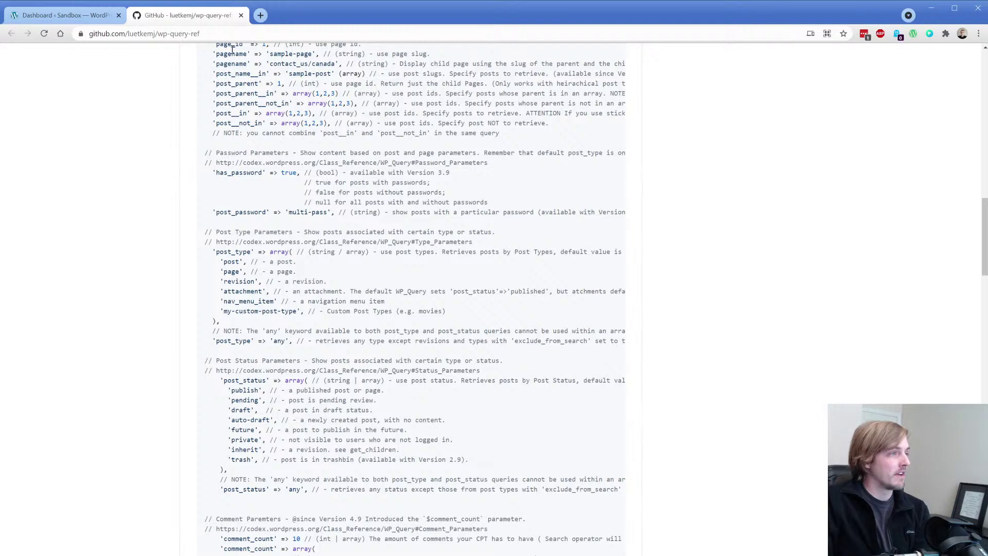
Step: Return to the WordPress dashboard, open FakerPress's post generator and set the quantity to 5 posts
{"action": "left_click_drag", "start_coordinate": [200, 19], "coordinate": [77, 15]}
{"action": "left_click", "coordinate": [180, 16]}
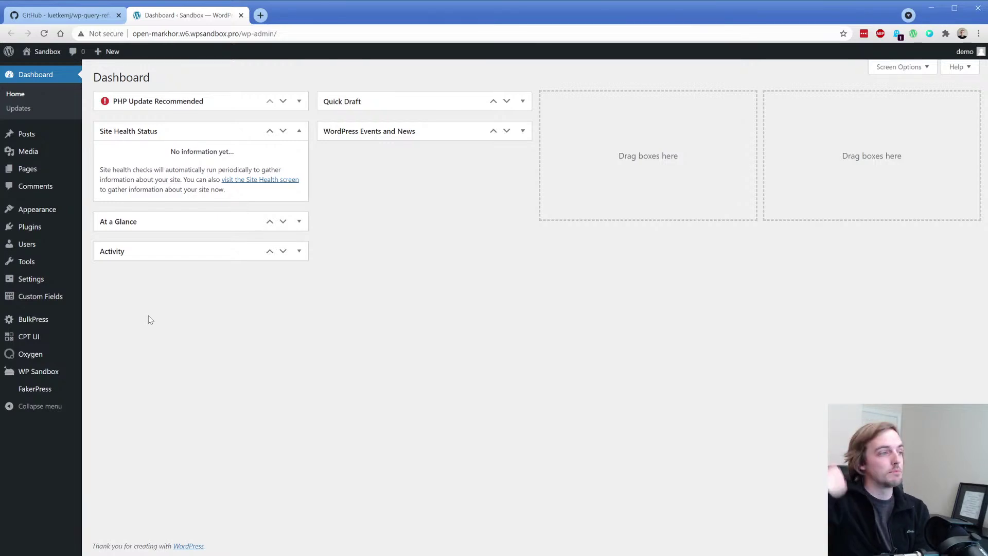
{"action": "mouse_move", "coordinate": [31, 390]}
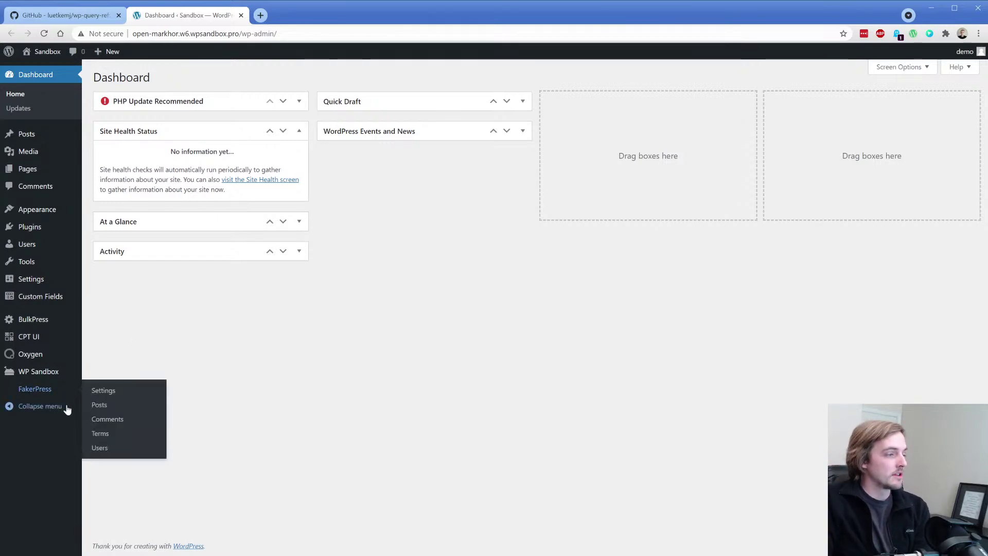
{"action": "left_click", "coordinate": [101, 407]}
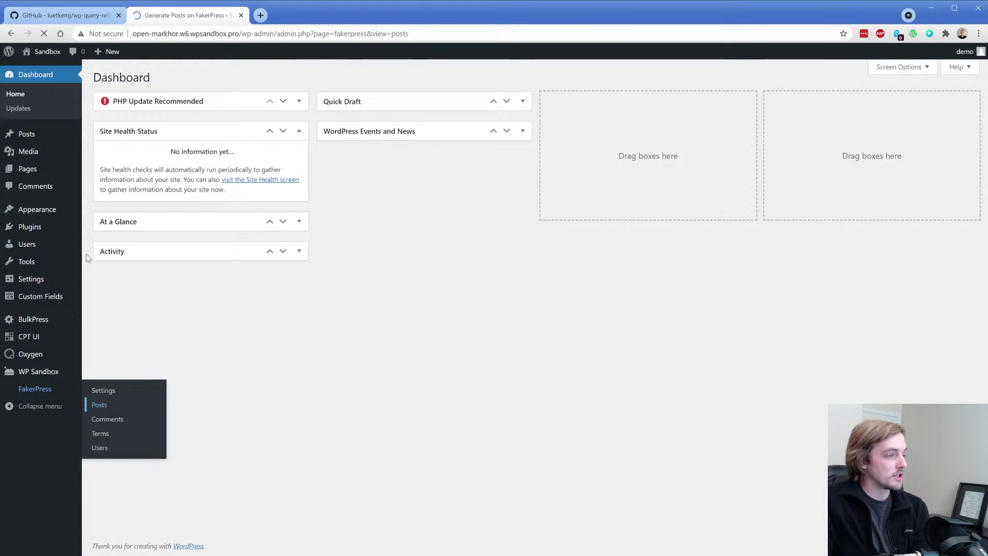
{"action": "left_click", "coordinate": [223, 107]}
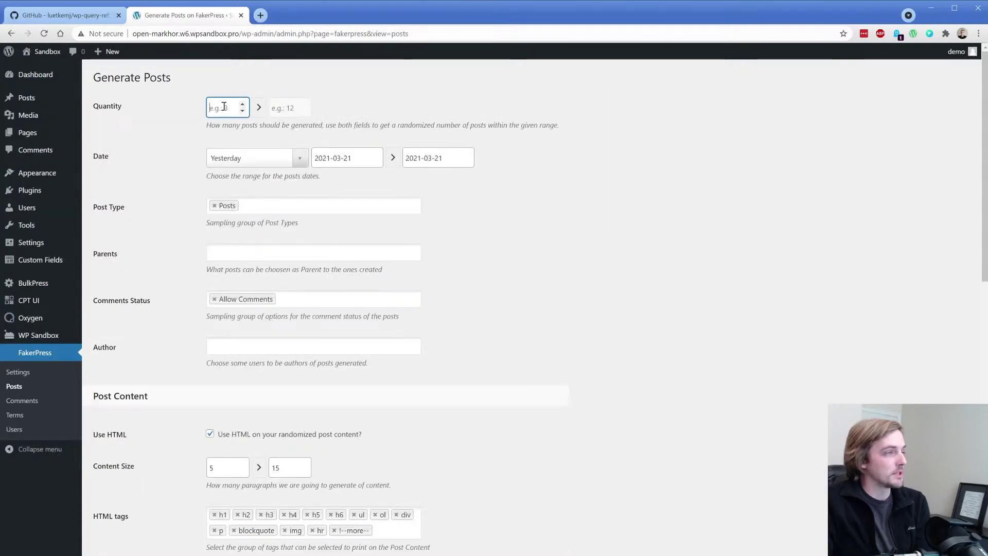
{"action": "type", "text": "15"}
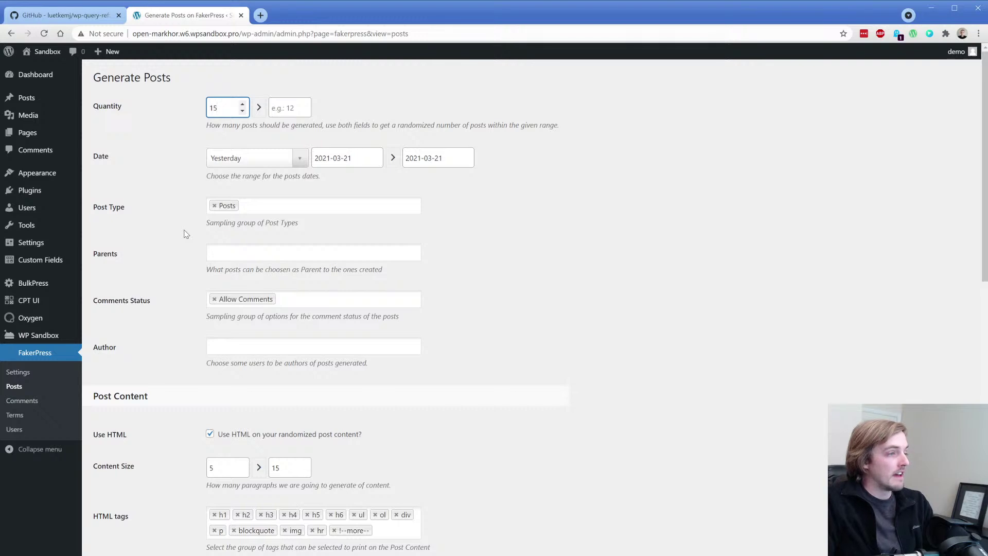
{"action": "key", "text": "ctrl+a"}
{"action": "type", "text": "5"}
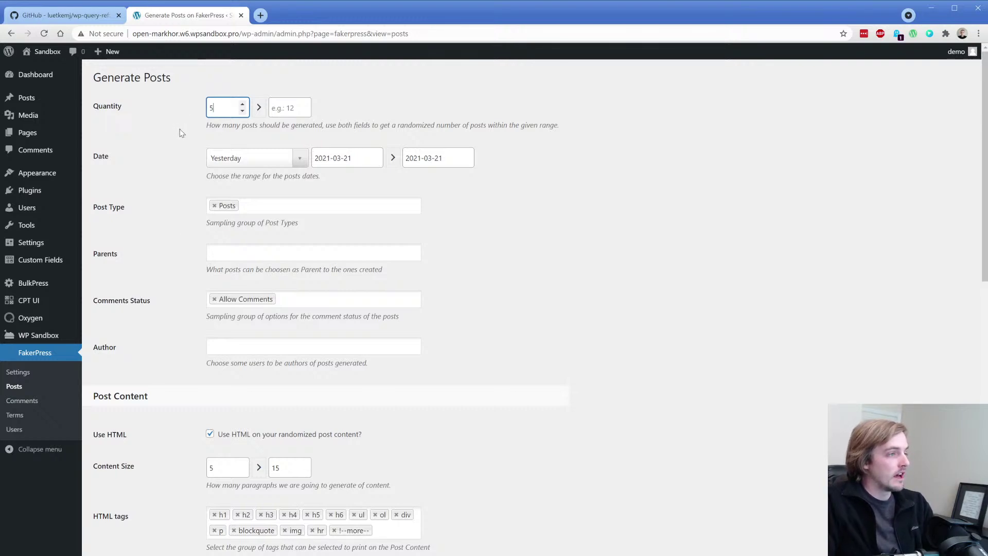
Step: Set the generated posts' date range from 2016-05-05 to 2016-10-12
{"action": "left_click", "coordinate": [334, 160]}
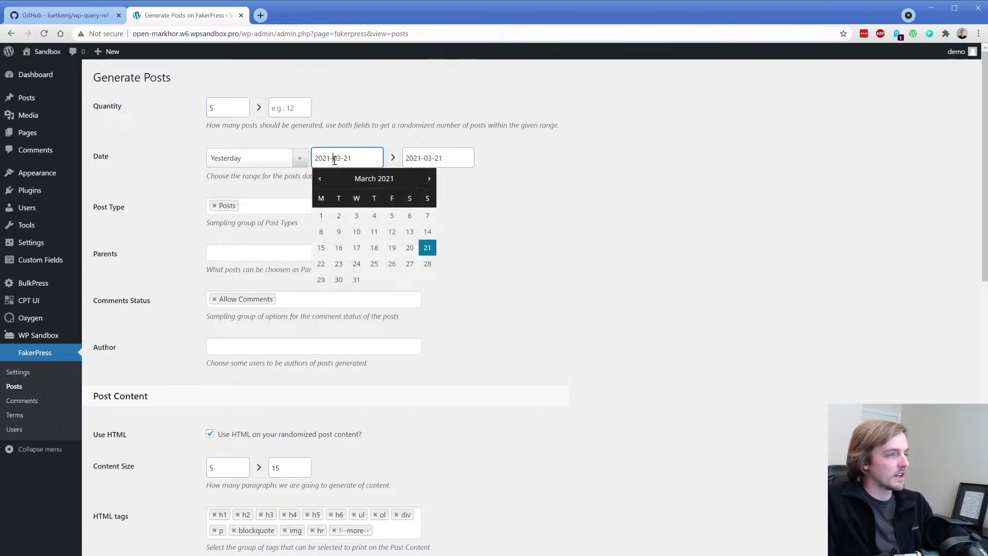
{"action": "left_click", "coordinate": [320, 179]}
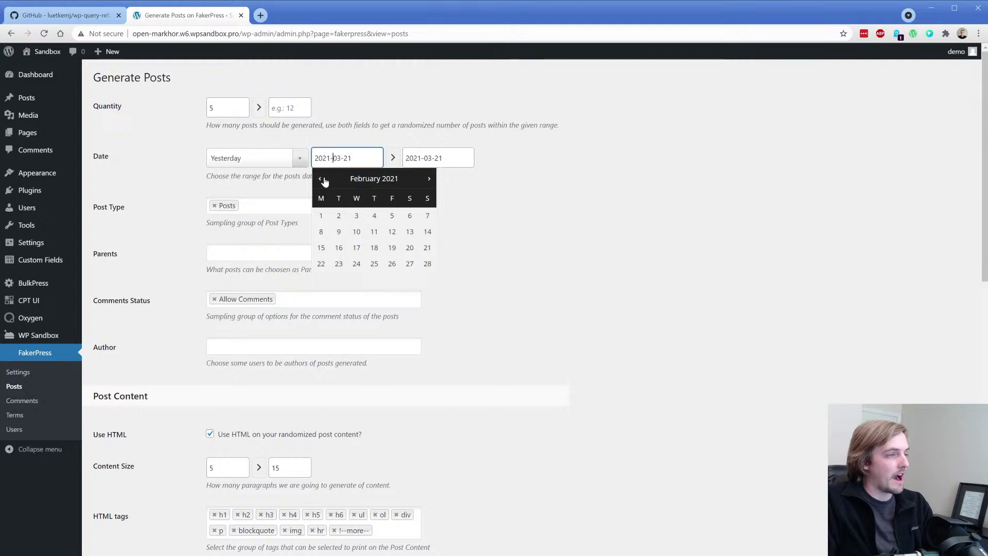
{"action": "left_click", "coordinate": [353, 150]}
{"action": "key", "text": "ctrl+a"}
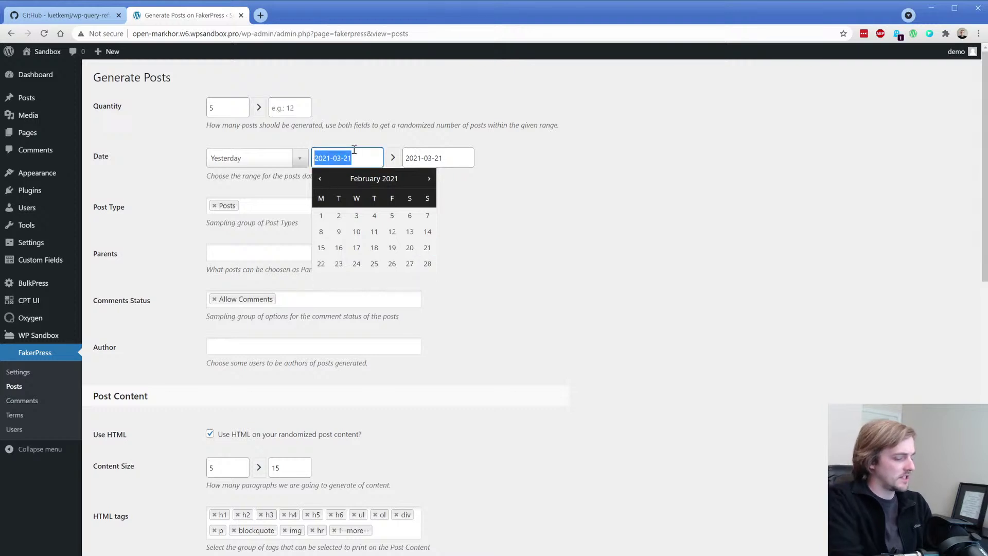
{"action": "type", "text": "2016"}
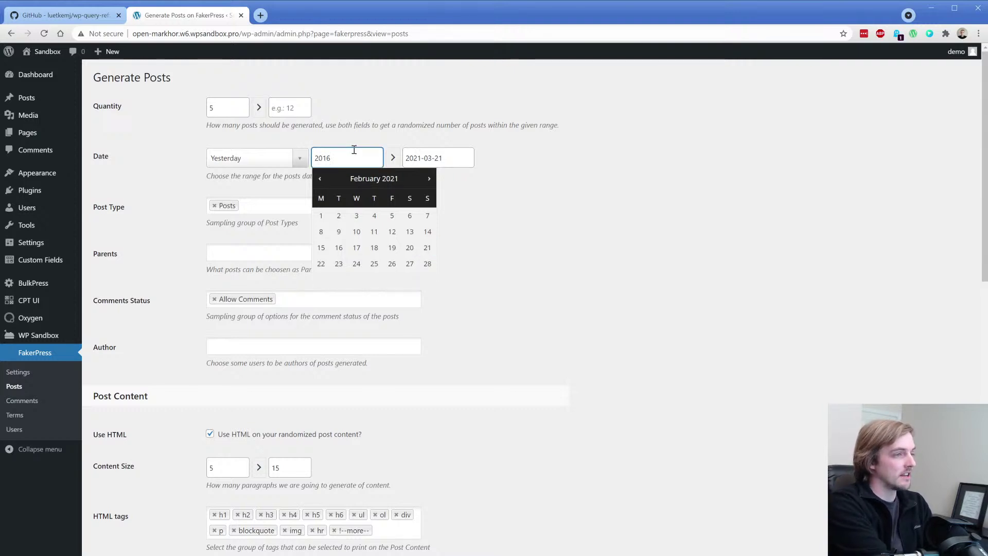
{"action": "type", "text": "-05-05"}
{"action": "key", "text": "Tab"}
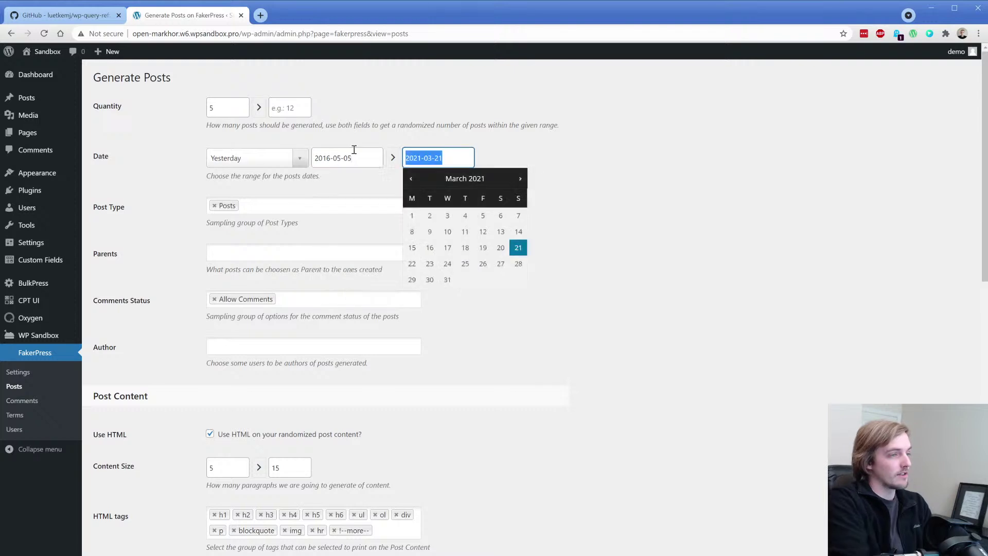
{"action": "type", "text": "2016-"}
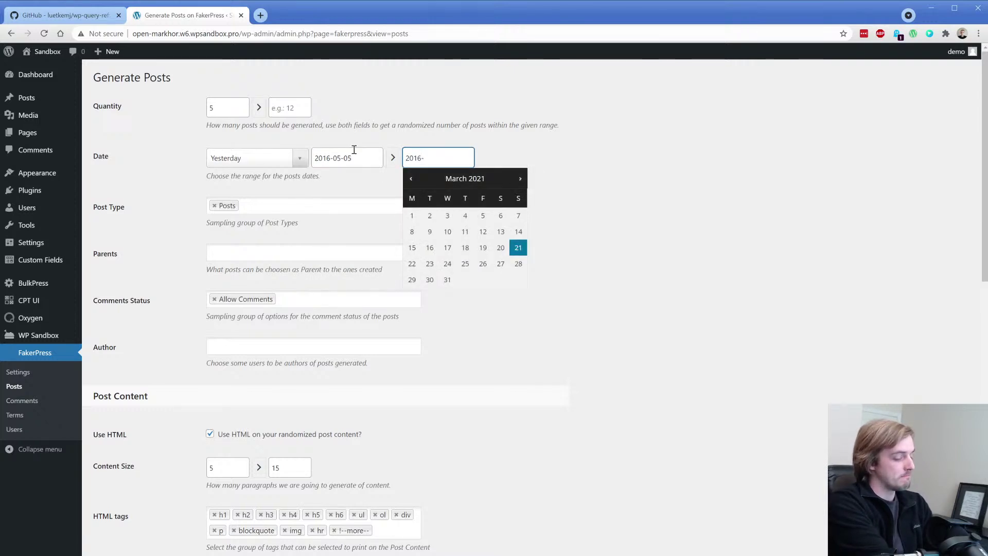
{"action": "type", "text": "10-12"}
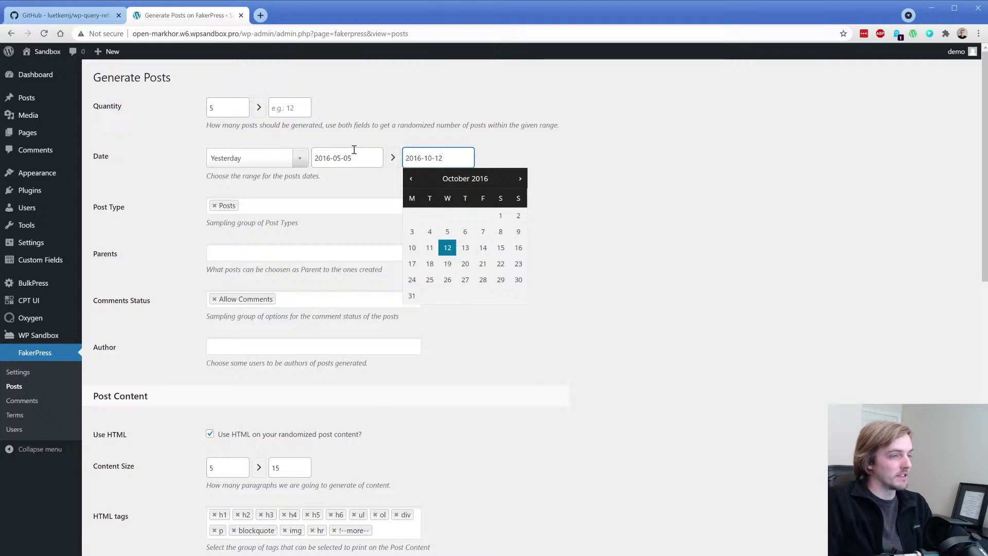
{"action": "left_click", "coordinate": [600, 202]}
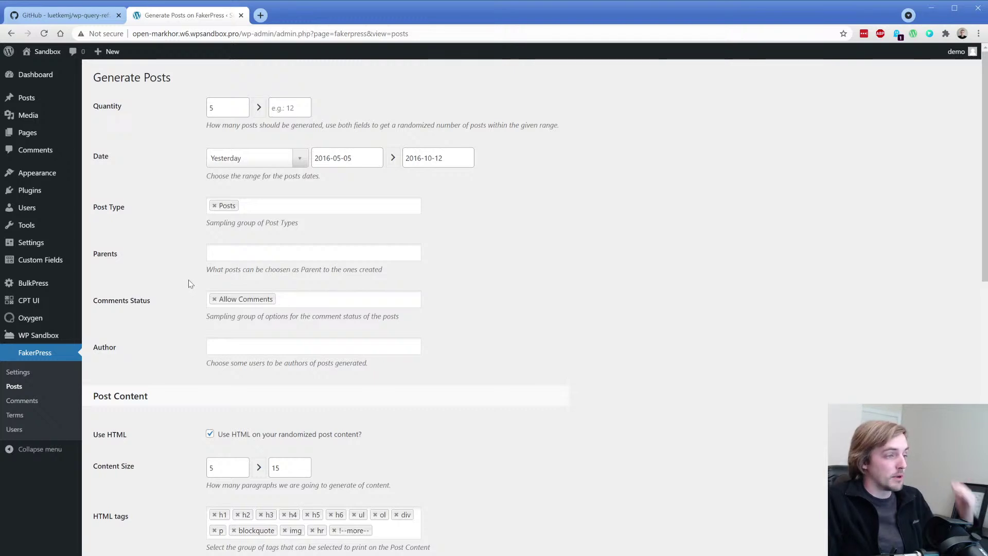
{"action": "scroll", "coordinate": [191, 285], "scroll_direction": "down", "scroll_amount": 1}
{"action": "scroll", "coordinate": [188, 284], "scroll_direction": "down", "scroll_amount": 4}
{"action": "left_click", "coordinate": [249, 198]}
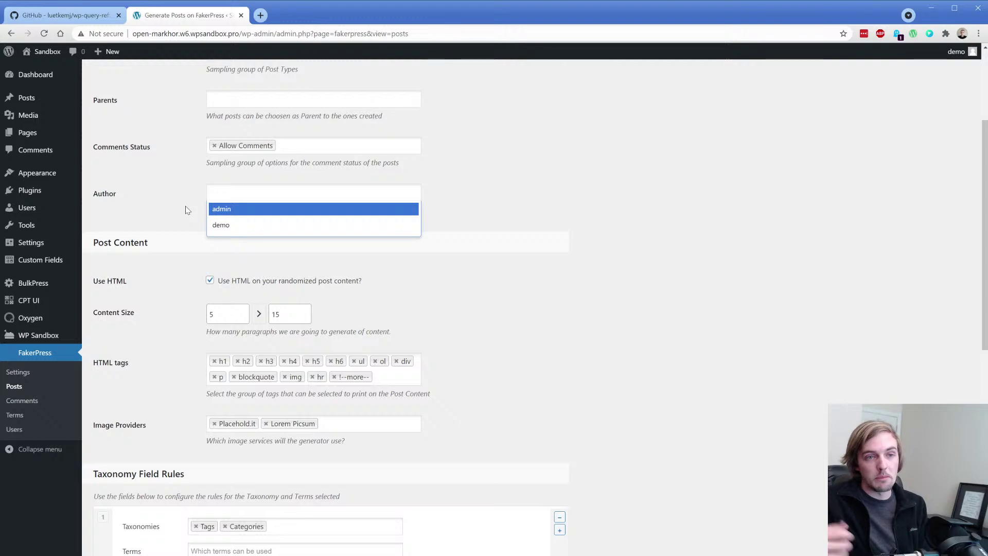
{"action": "key", "text": "Escape"}
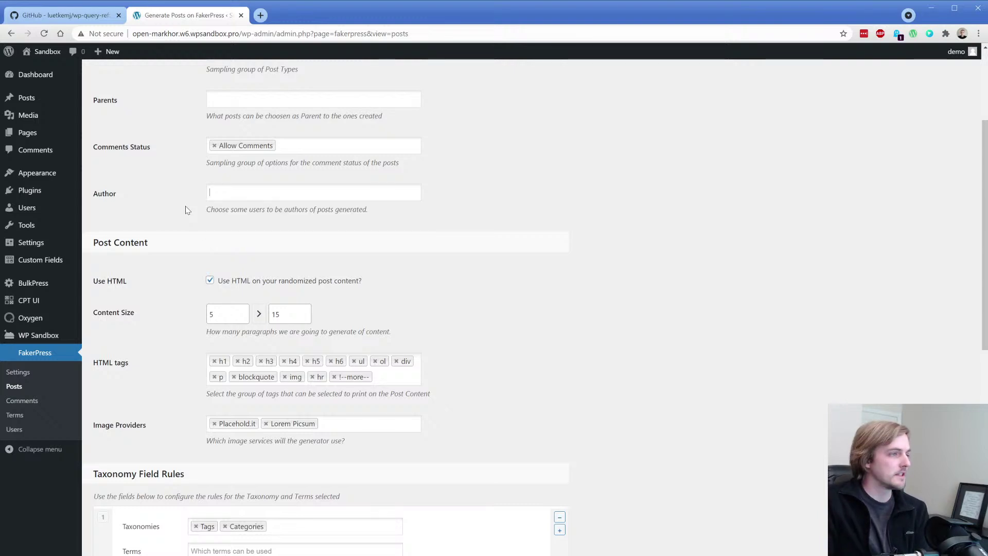
Step: Remove blockquote, img, hr and !--more-- from the HTML tags and Placehold.it from the post content's image providers
{"action": "left_click", "coordinate": [232, 377]}
{"action": "left_click", "coordinate": [232, 377]}
{"action": "left_click", "coordinate": [233, 377]}
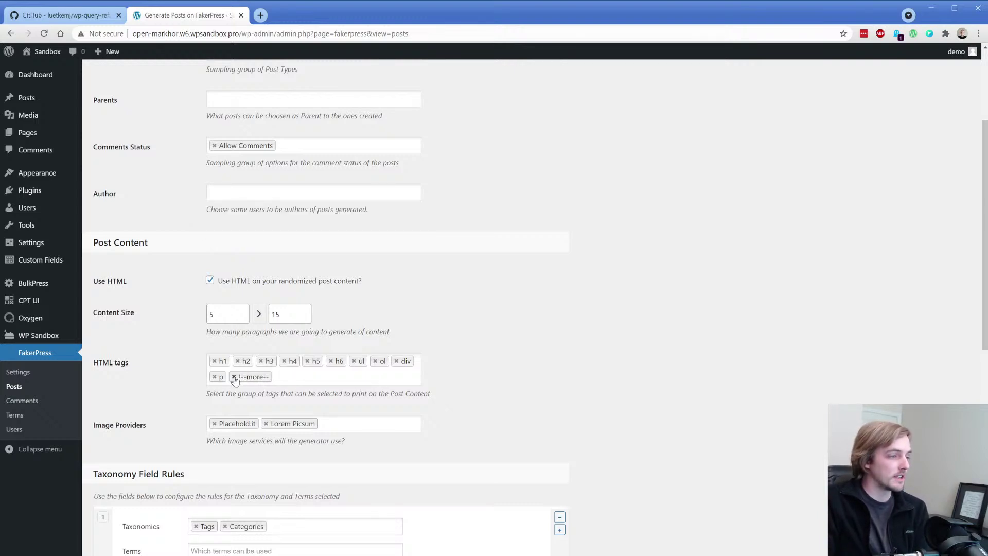
{"action": "left_click", "coordinate": [233, 377]}
{"action": "scroll", "coordinate": [174, 320], "scroll_direction": "down", "scroll_amount": 4}
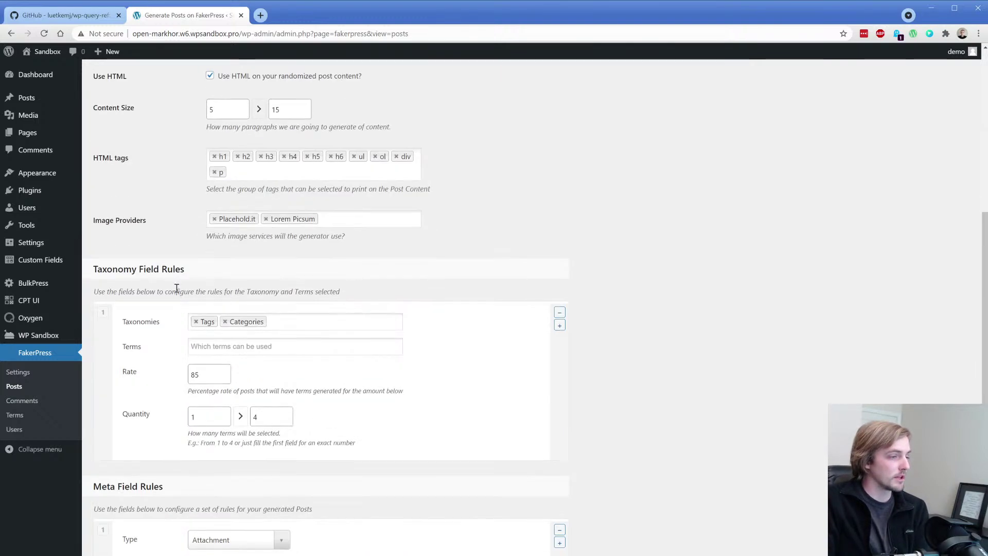
{"action": "left_click", "coordinate": [214, 219]}
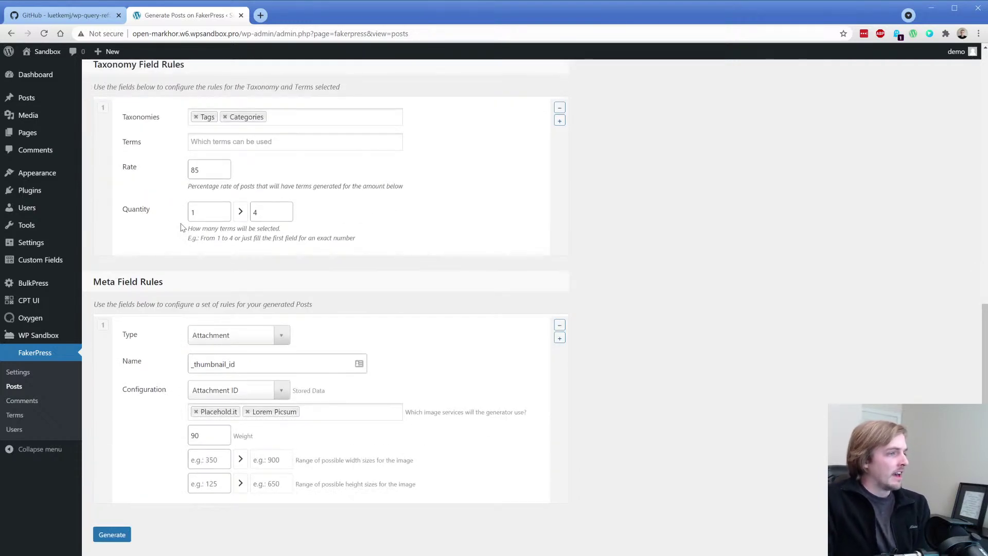
Step: Open the post categories page in a separate browser tab and add the categories Food, Travel and Shopping
{"action": "scroll", "coordinate": [166, 219], "scroll_direction": "up", "scroll_amount": 2}
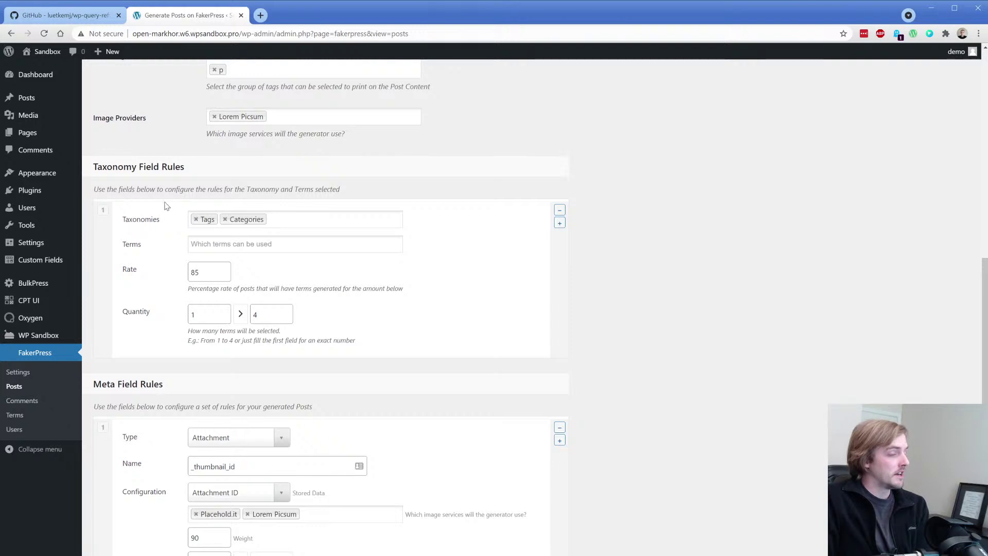
{"action": "mouse_move", "coordinate": [26, 99]}
{"action": "middle_click", "coordinate": [93, 126]}
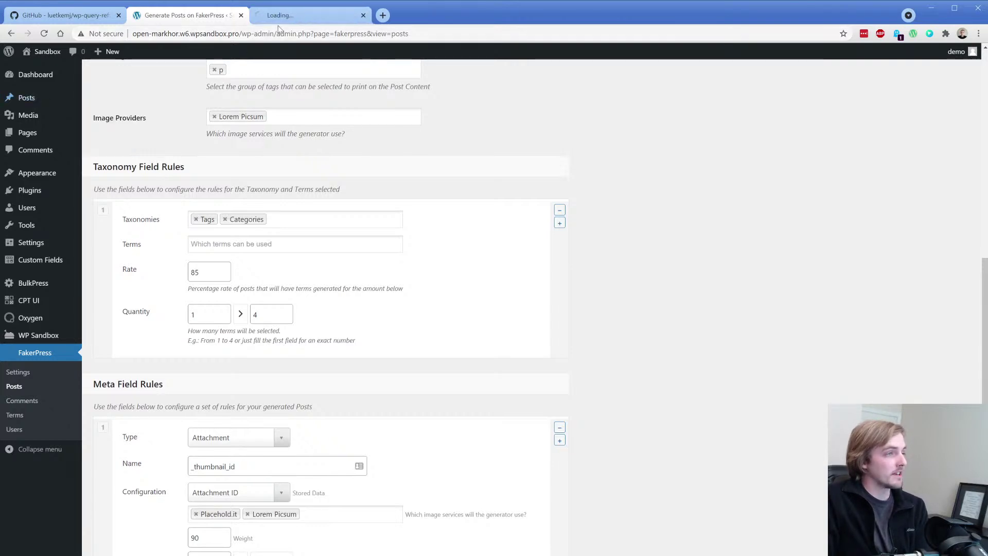
{"action": "left_click", "coordinate": [291, 17]}
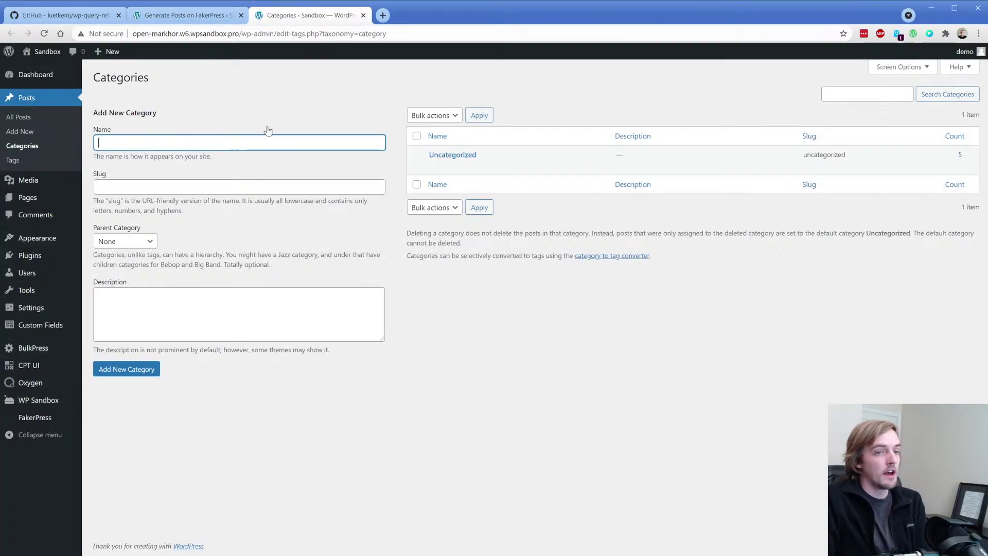
{"action": "type", "text": "Food"}
{"action": "key", "text": "Return"}
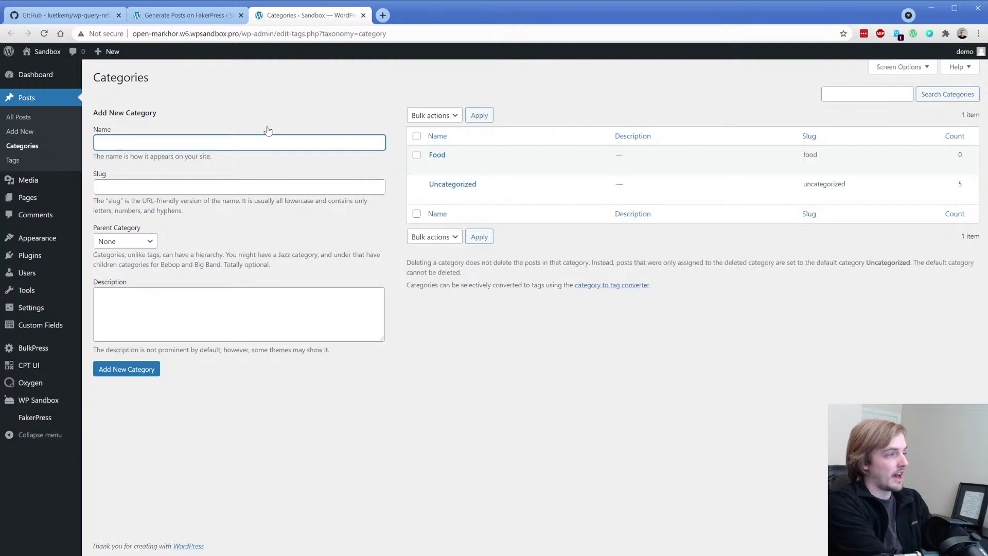
{"action": "type", "text": "Travel"}
{"action": "key", "text": "Return"}
{"action": "type", "text": "Shopping"}
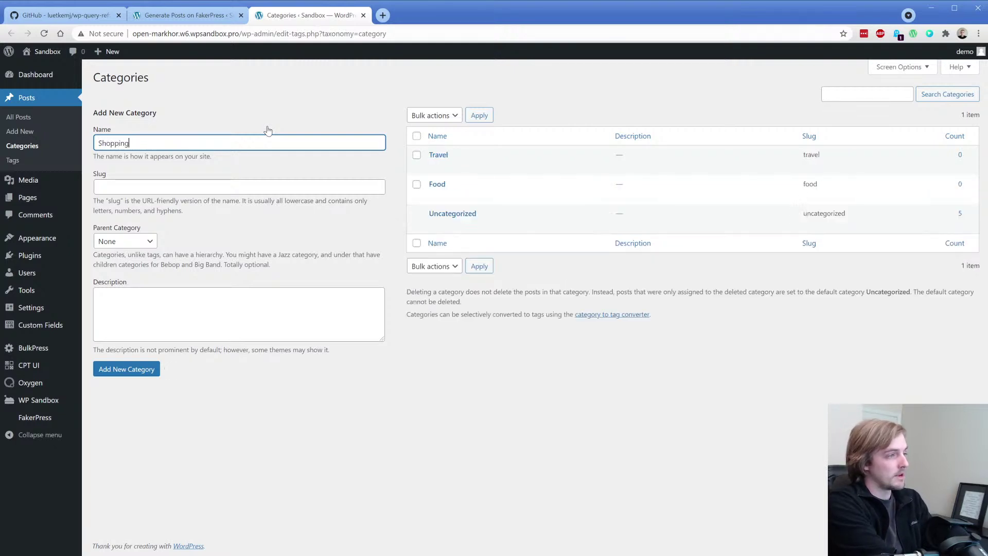
{"action": "key", "text": "Return"}
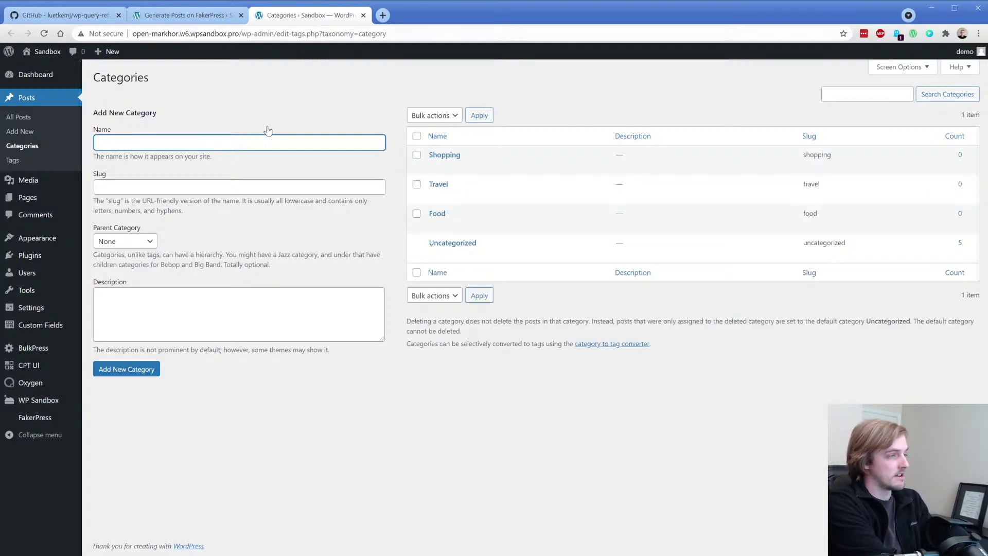
Step: Add two more post categories named Attractions and Featured
{"action": "type", "text": "Attractions"}
{"action": "key", "text": "Return"}
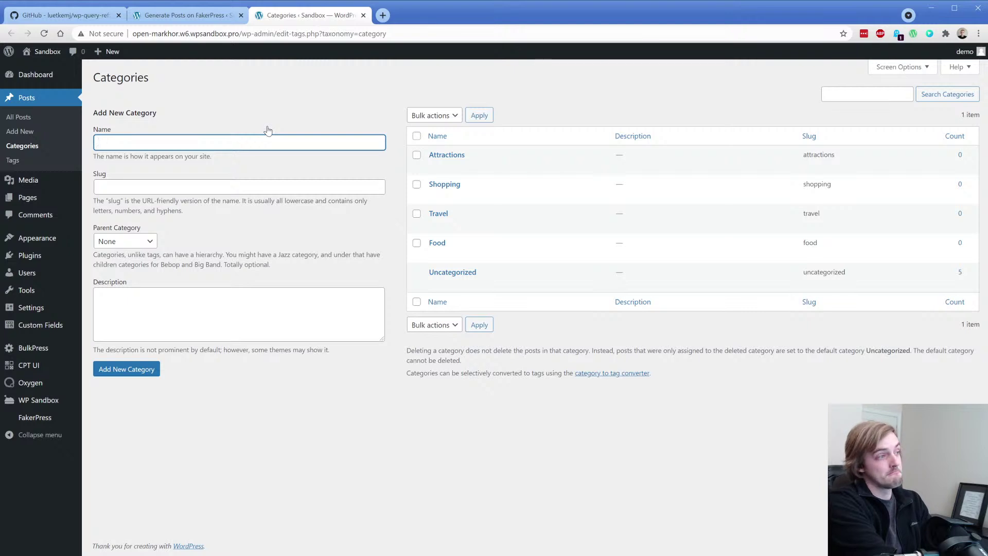
{"action": "type", "text": "Featured"}
{"action": "key", "text": "Return"}
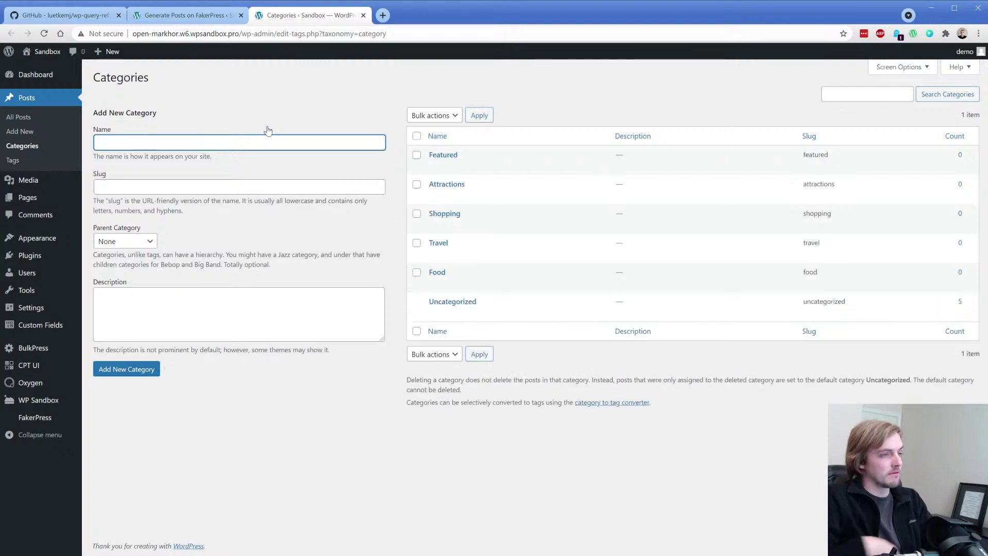
Step: Return to the FakerPress post generator and add the category terms Attractions, Food, Featured, Shopping and Travel to the taxonomy rule
{"action": "key", "text": "ctrl+shift+Tab"}
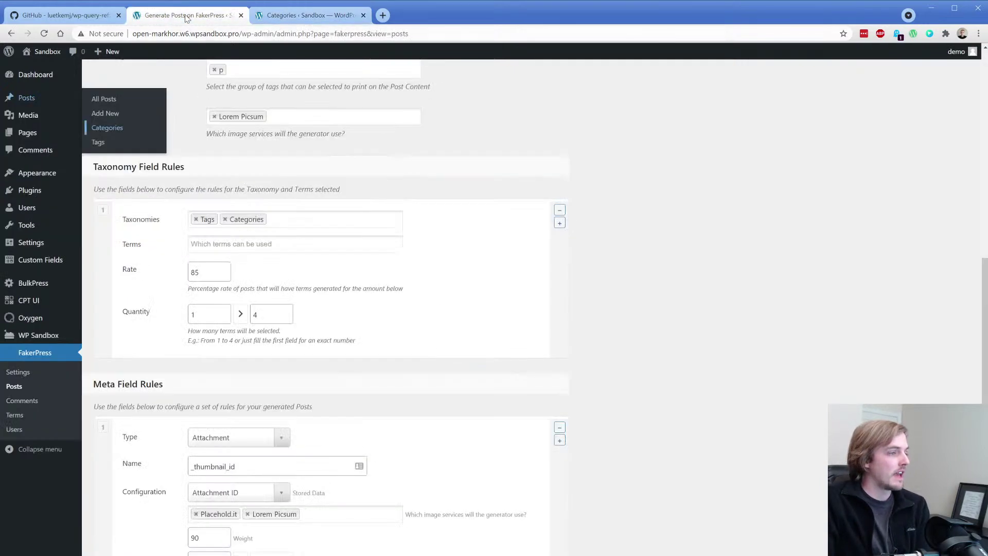
{"action": "left_click", "coordinate": [280, 243]}
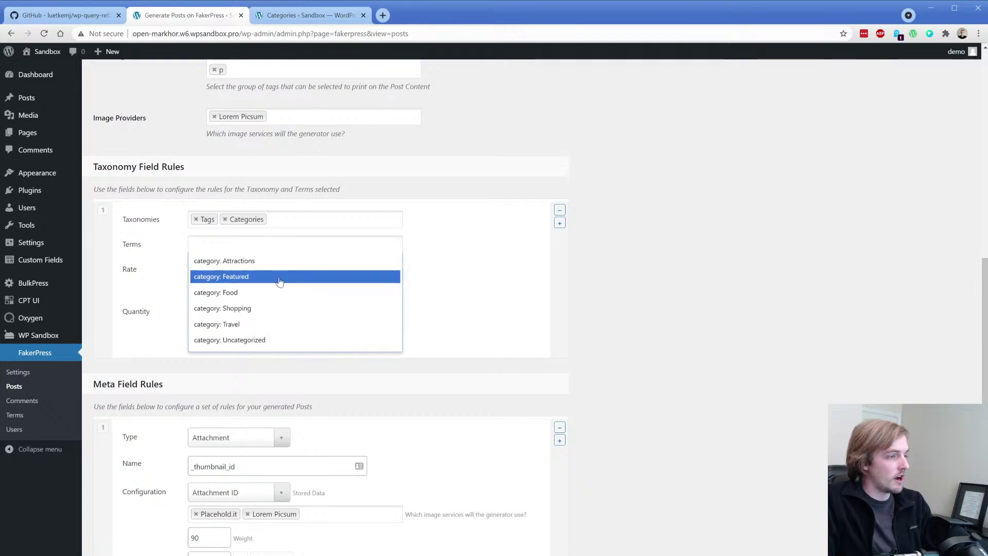
{"action": "left_click", "coordinate": [276, 260]}
{"action": "left_click", "coordinate": [311, 244]}
{"action": "left_click", "coordinate": [261, 277]}
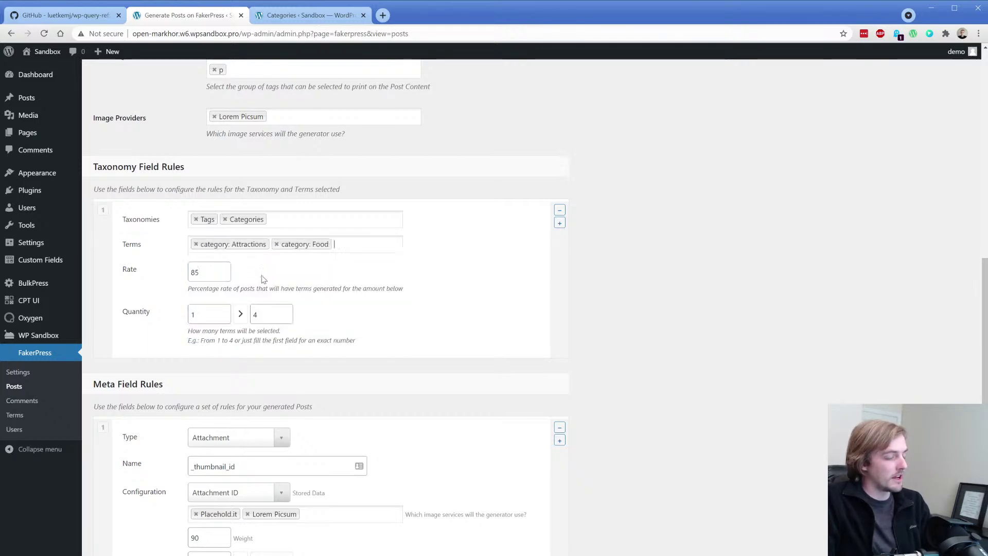
{"action": "left_click", "coordinate": [364, 249]}
{"action": "left_click", "coordinate": [260, 259]}
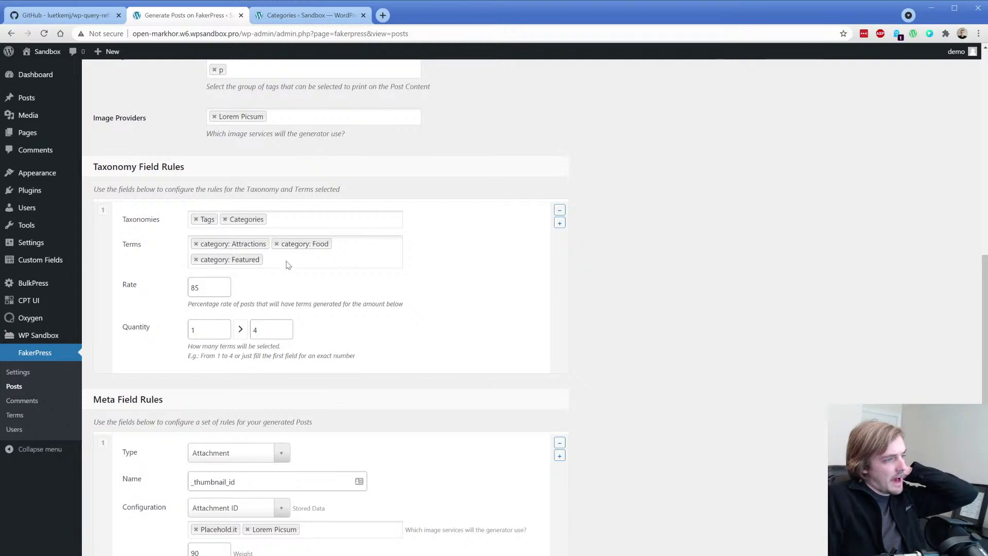
{"action": "left_click", "coordinate": [286, 264]}
{"action": "left_click", "coordinate": [261, 280]}
{"action": "left_click", "coordinate": [363, 262]}
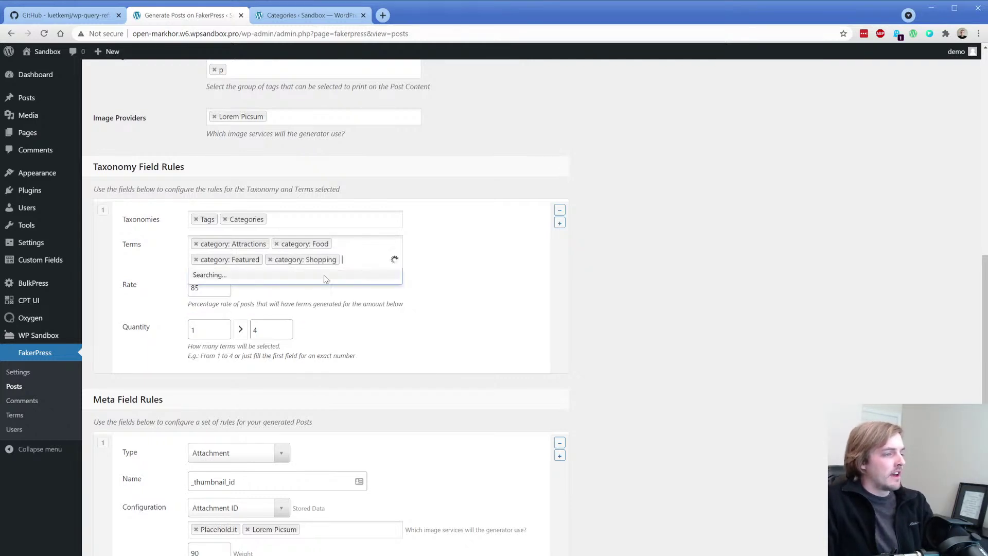
{"action": "left_click", "coordinate": [232, 276]}
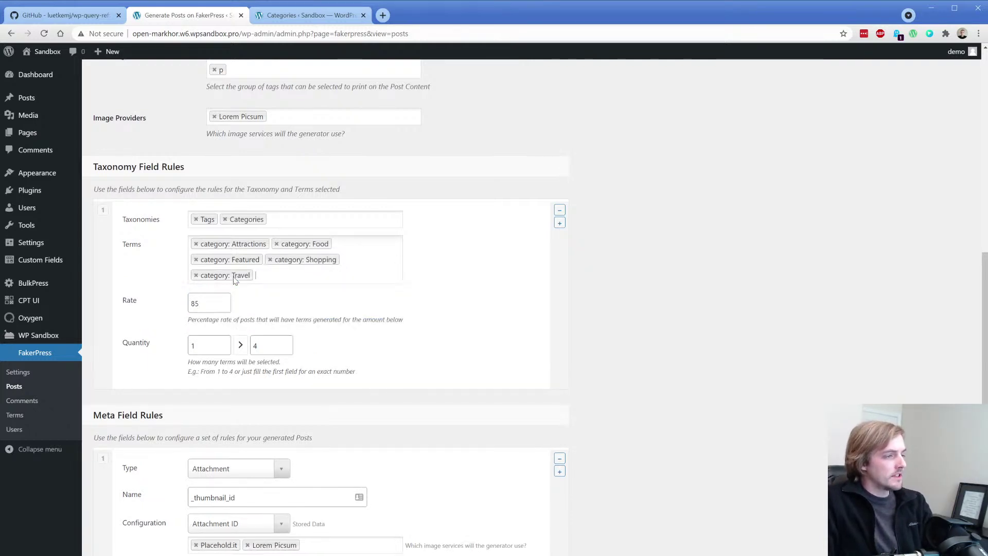
Step: Set the taxonomy rule's maximum term quantity to 1 and its rate to 100
{"action": "double_click", "coordinate": [253, 345]}
{"action": "type", "text": "1"}
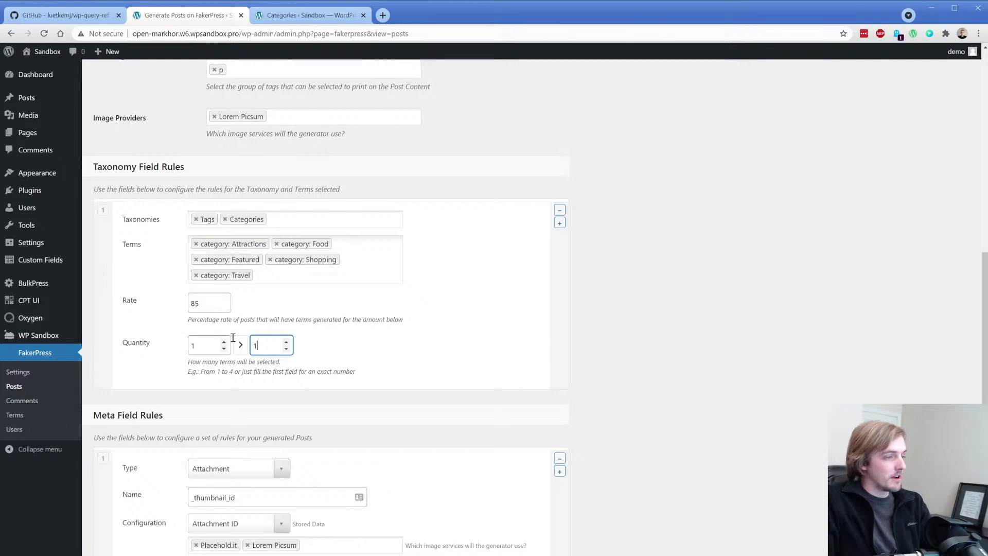
{"action": "double_click", "coordinate": [204, 303]}
{"action": "type", "text": "100"}
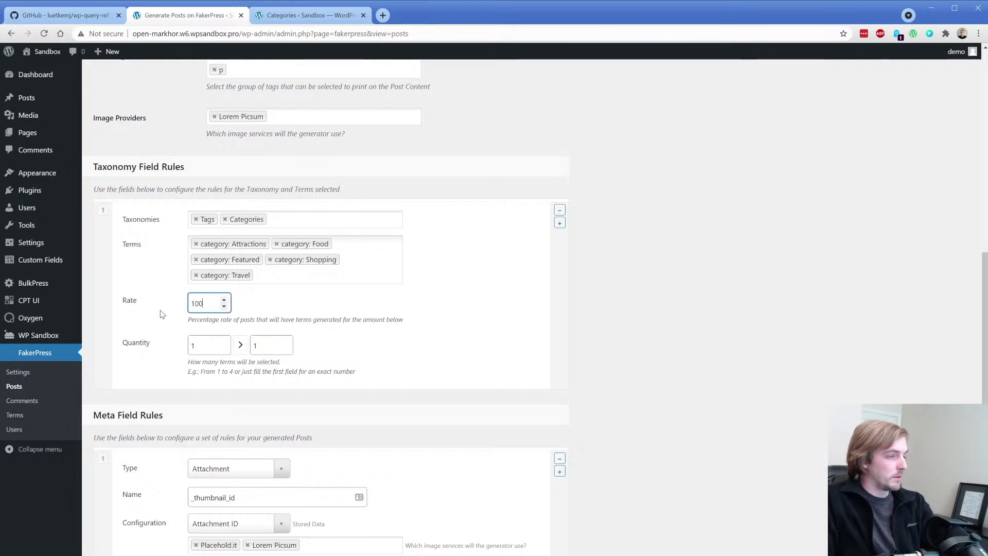
Step: Remove Placehold.it from the _thumbnail_id meta rule, set its weight to 100 and generate the posts
{"action": "scroll", "coordinate": [169, 340], "scroll_direction": "down", "scroll_amount": 1}
{"action": "scroll", "coordinate": [168, 340], "scroll_direction": "down", "scroll_amount": 3}
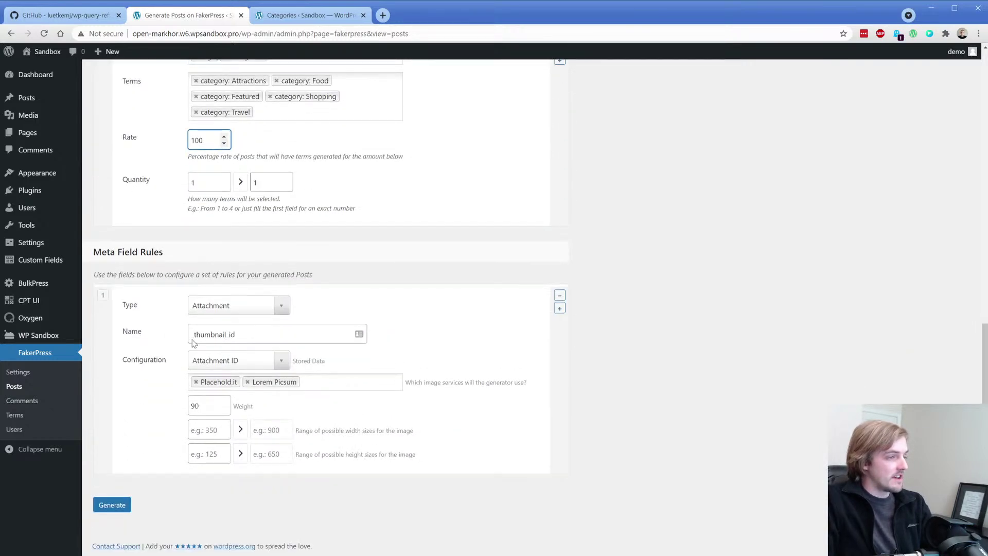
{"action": "left_click", "coordinate": [196, 382]}
{"action": "double_click", "coordinate": [198, 403]}
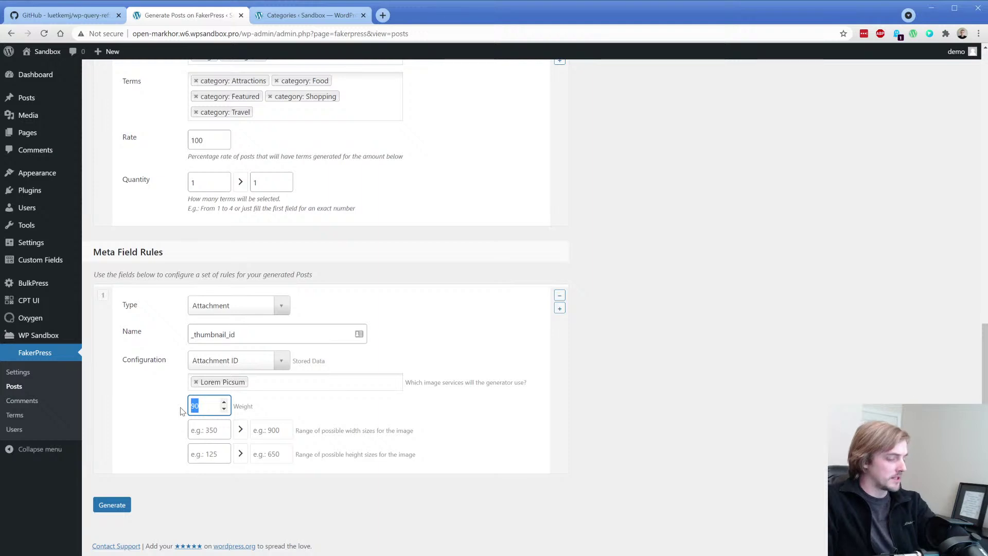
{"action": "type", "text": "100"}
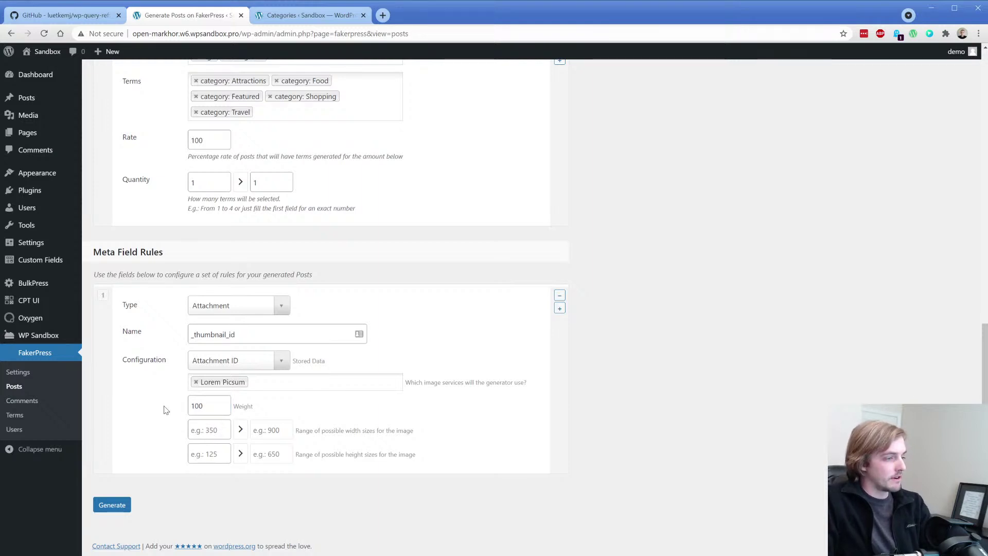
{"action": "left_click", "coordinate": [111, 504]}
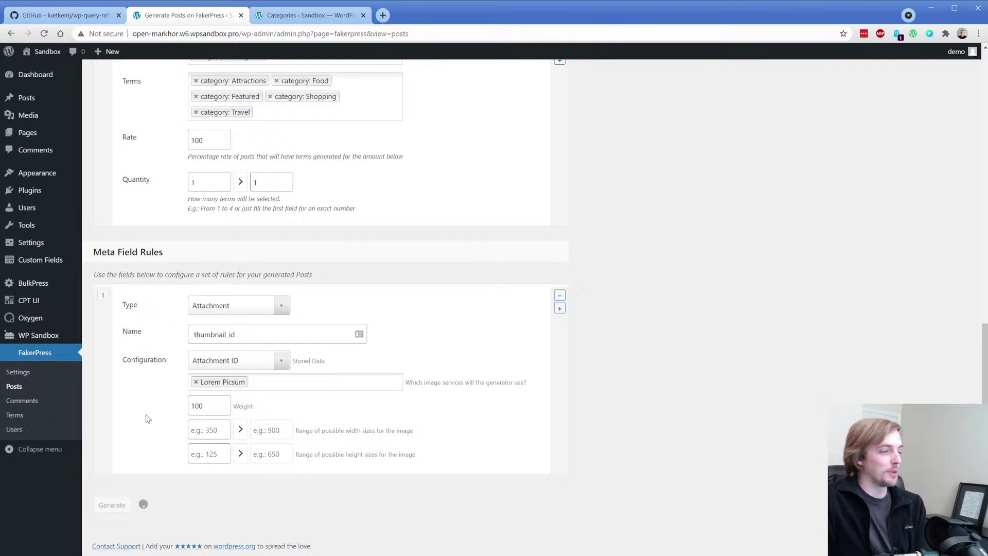
Step: Switch to the categories page and add another category named with a person's first name
{"action": "left_click", "coordinate": [303, 15]}
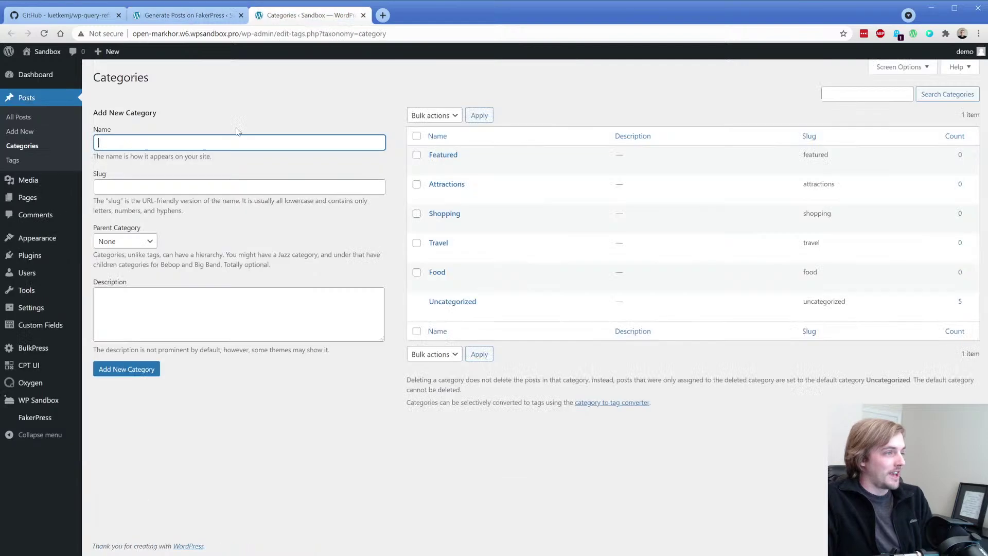
{"action": "type", "text": "Kyle"}
{"action": "key", "text": "Return"}
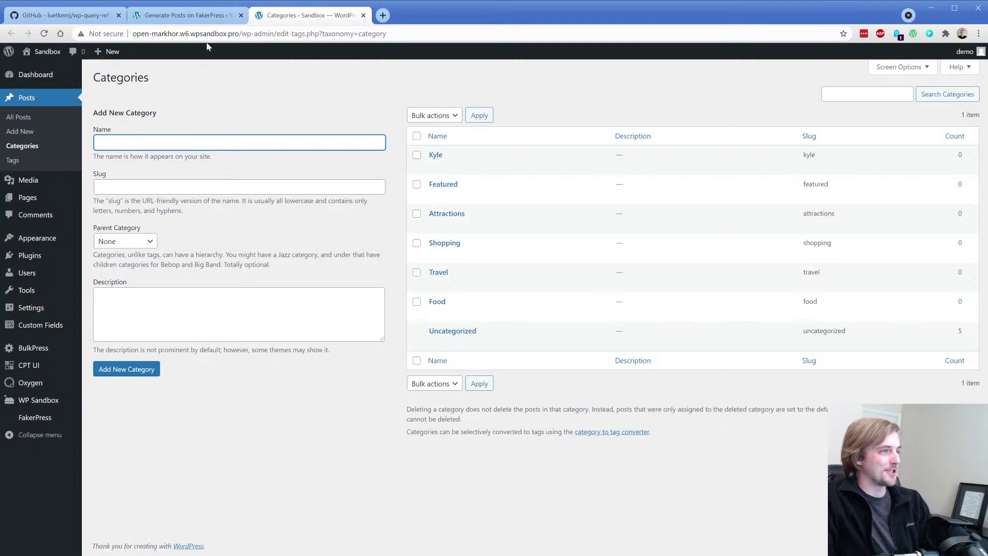
Step: Return to FakerPress and look through the settings of its comment generator
{"action": "left_click", "coordinate": [202, 16]}
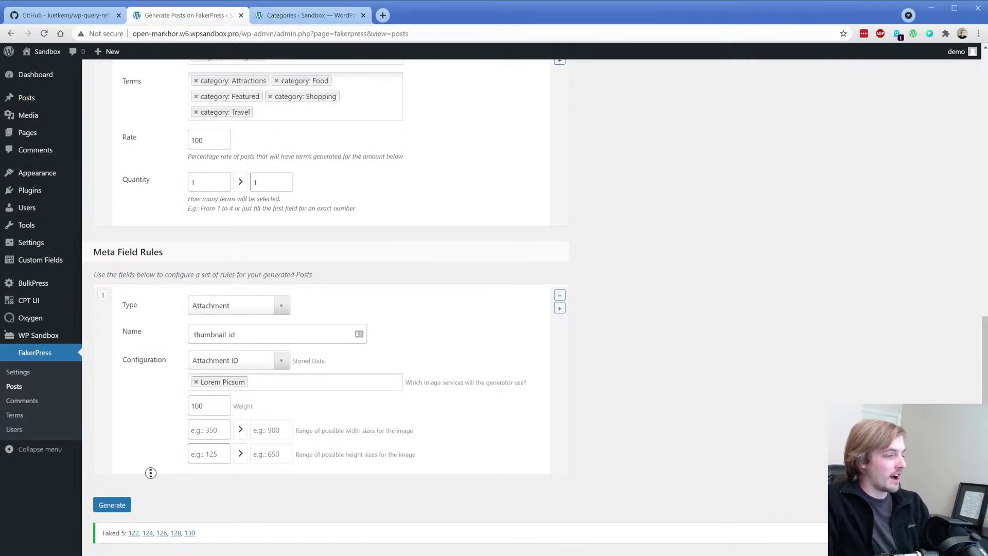
{"action": "scroll", "coordinate": [147, 470], "scroll_direction": "up", "scroll_amount": 2}
{"action": "left_click", "coordinate": [23, 391]}
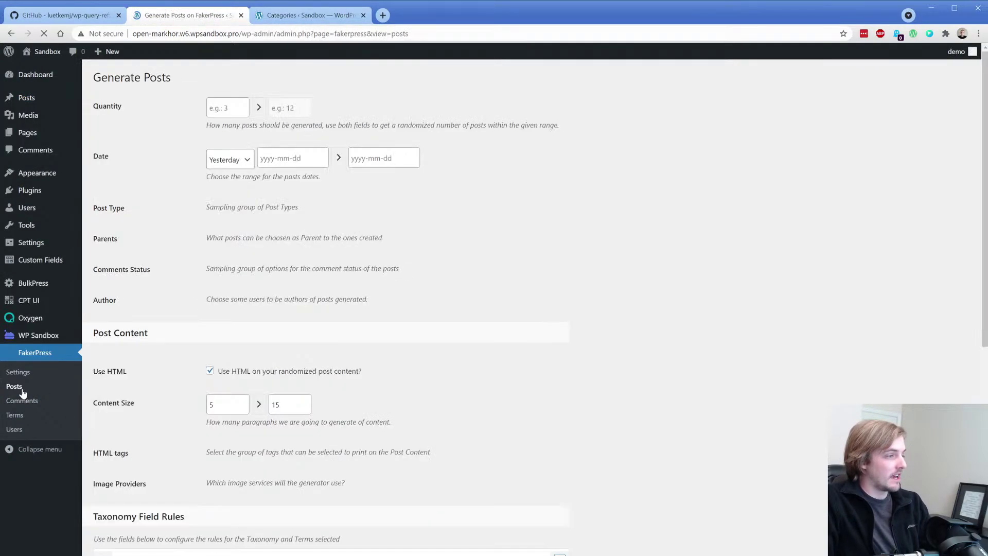
{"action": "left_click", "coordinate": [24, 400]}
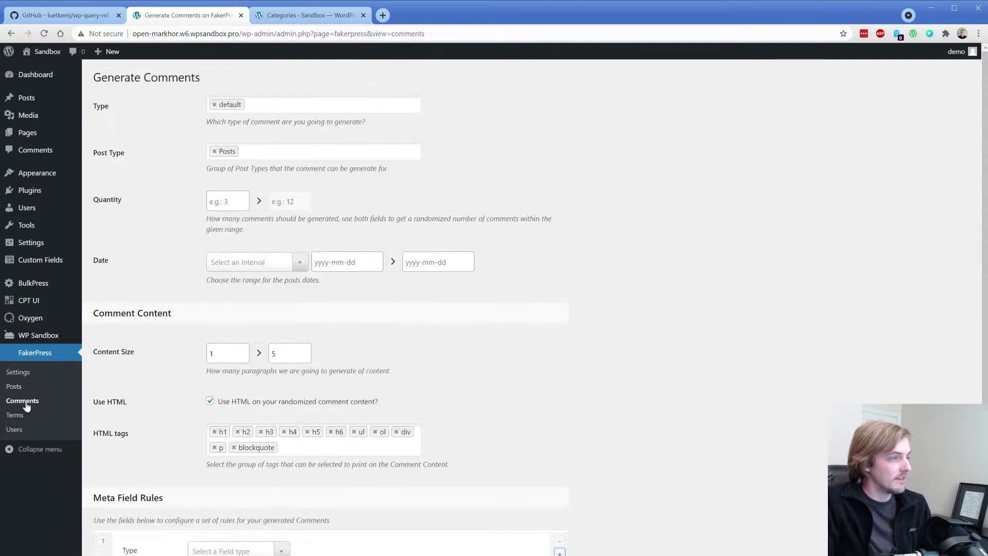
{"action": "scroll", "coordinate": [154, 292], "scroll_direction": "down", "scroll_amount": 3}
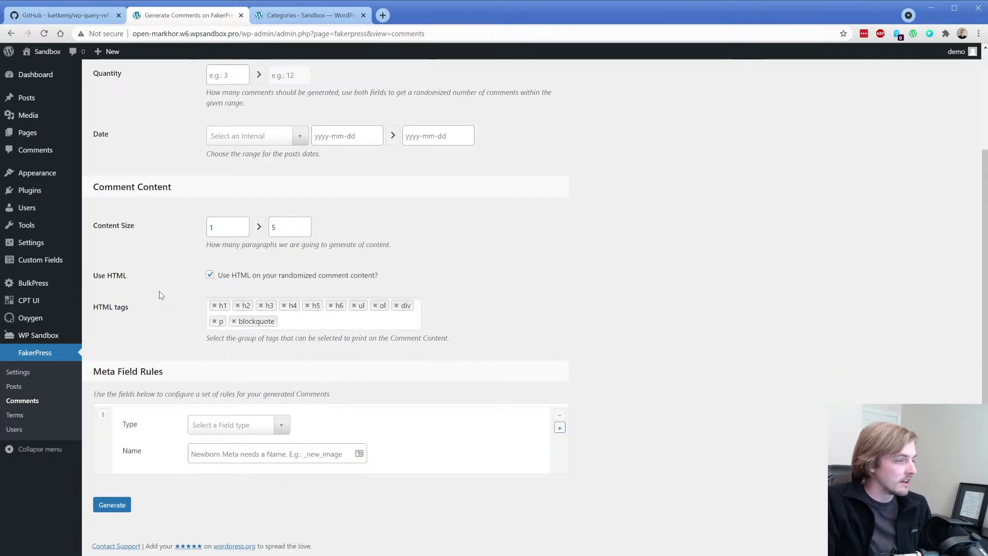
{"action": "scroll", "coordinate": [158, 341], "scroll_direction": "up", "scroll_amount": 3}
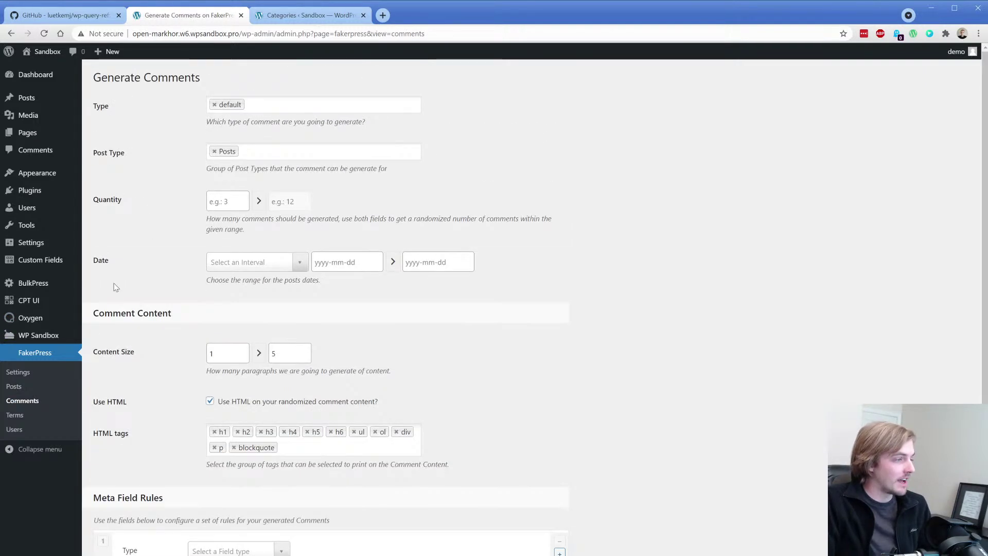
Step: Reopen FakerPress's post generator and set the quantity to 10 posts
{"action": "left_click", "coordinate": [14, 386]}
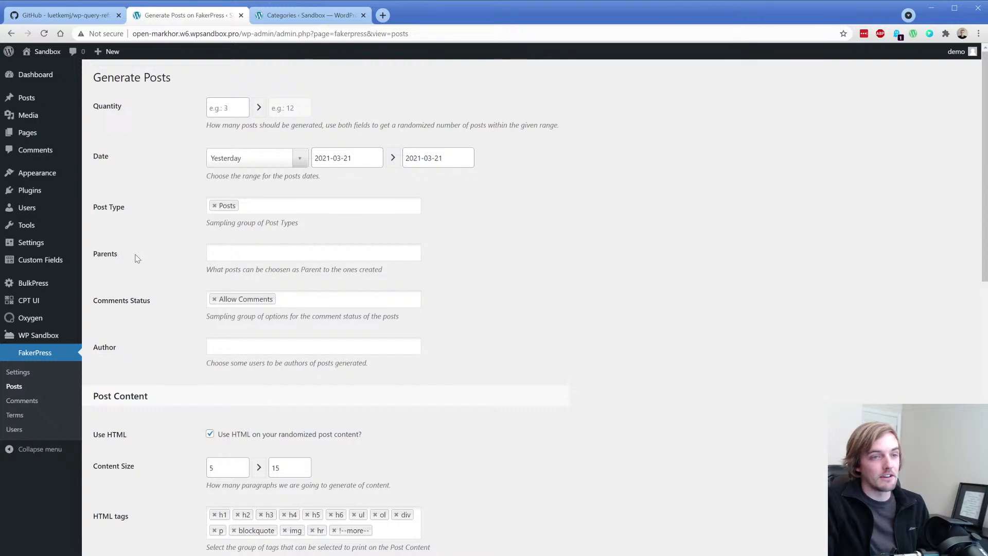
{"action": "left_click", "coordinate": [224, 108]}
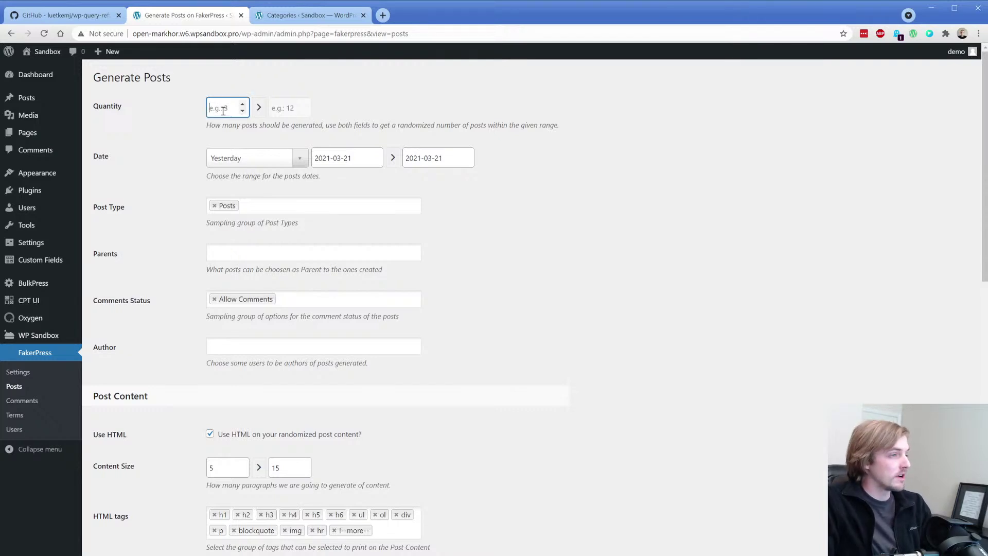
{"action": "type", "text": "10"}
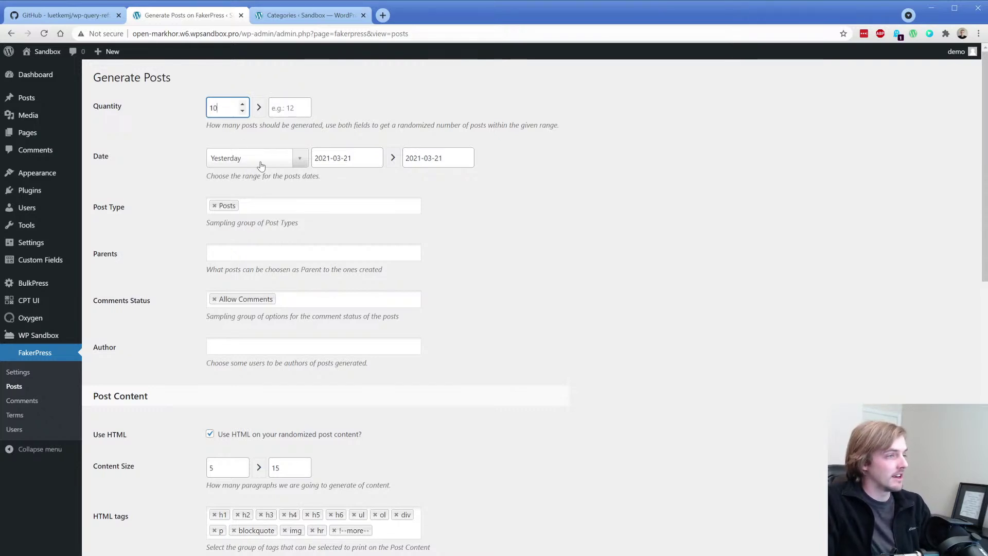
{"action": "left_click", "coordinate": [344, 158]}
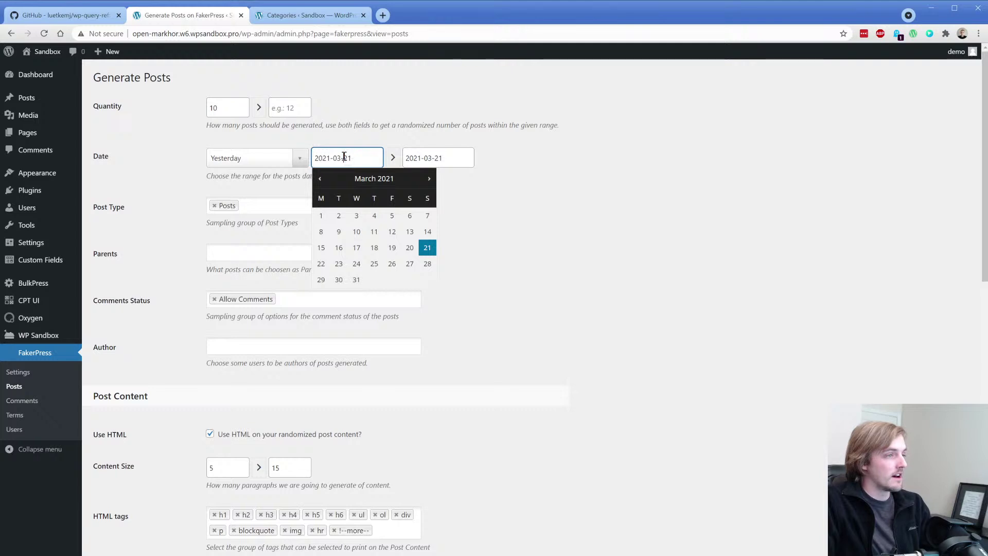
{"action": "left_click", "coordinate": [196, 247]}
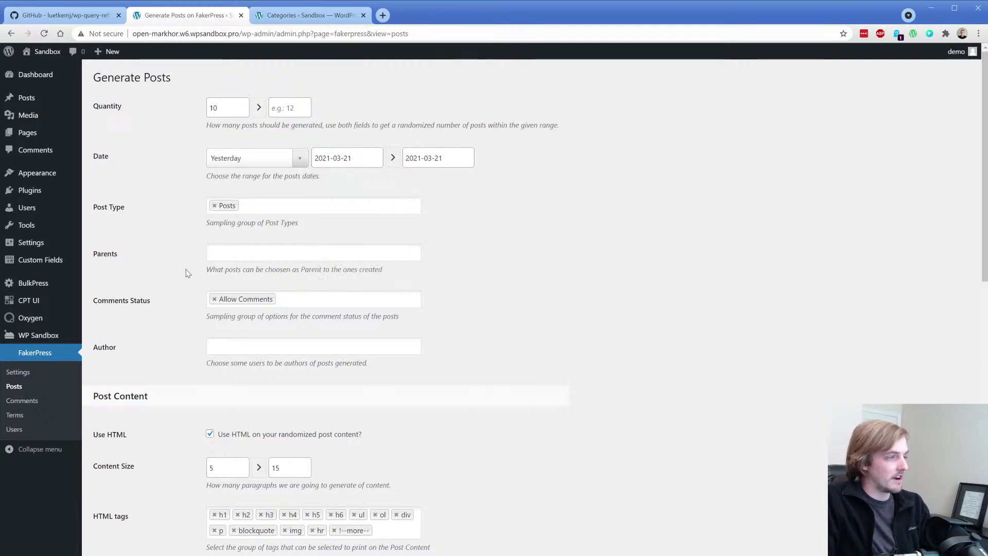
Step: Remove blockquote, img, hr and !--more-- from the HTML tags and Placehold.it from the post content's image providers for this new batch
{"action": "scroll", "coordinate": [191, 247], "scroll_direction": "down", "scroll_amount": 6}
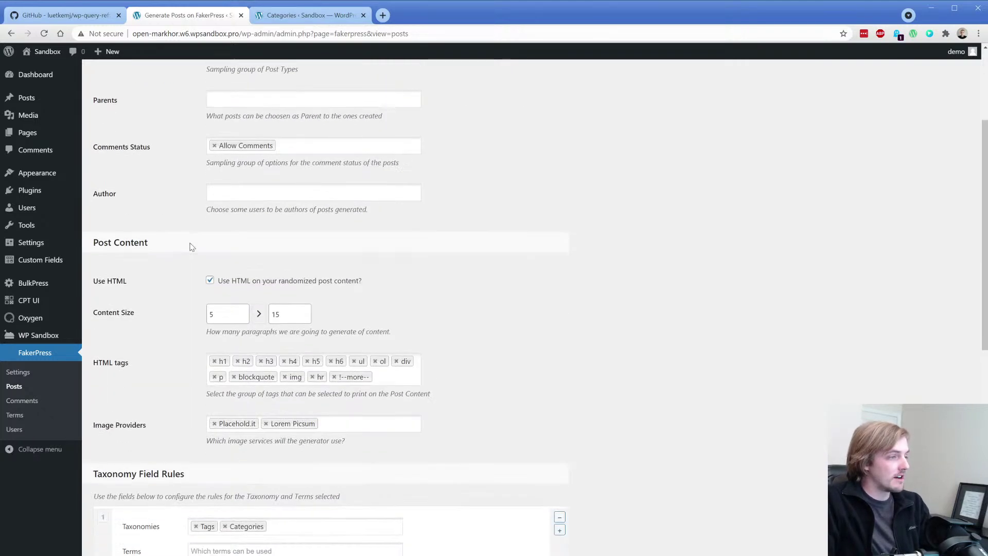
{"action": "left_click", "coordinate": [234, 223]}
{"action": "left_click", "coordinate": [233, 223]}
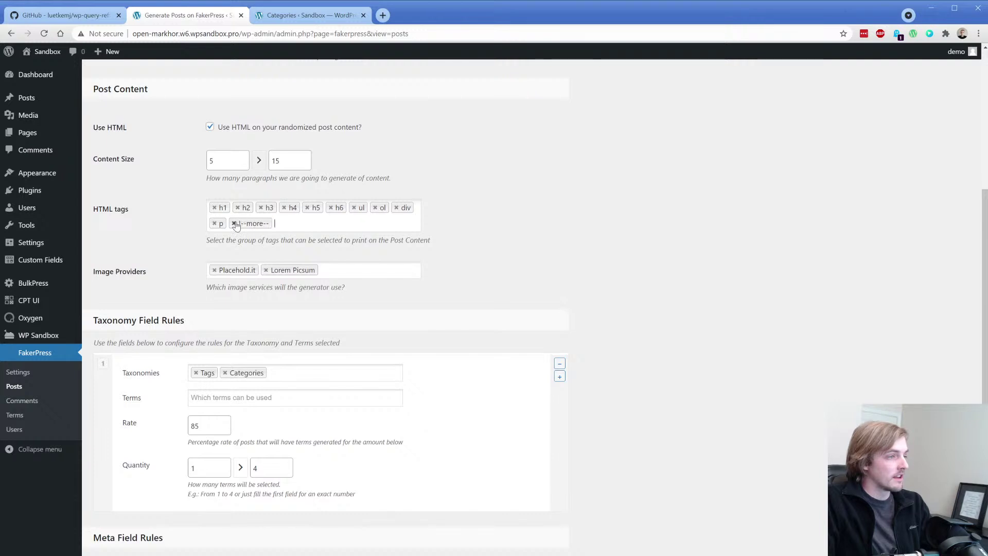
{"action": "left_click", "coordinate": [234, 223]}
{"action": "left_click", "coordinate": [233, 223]}
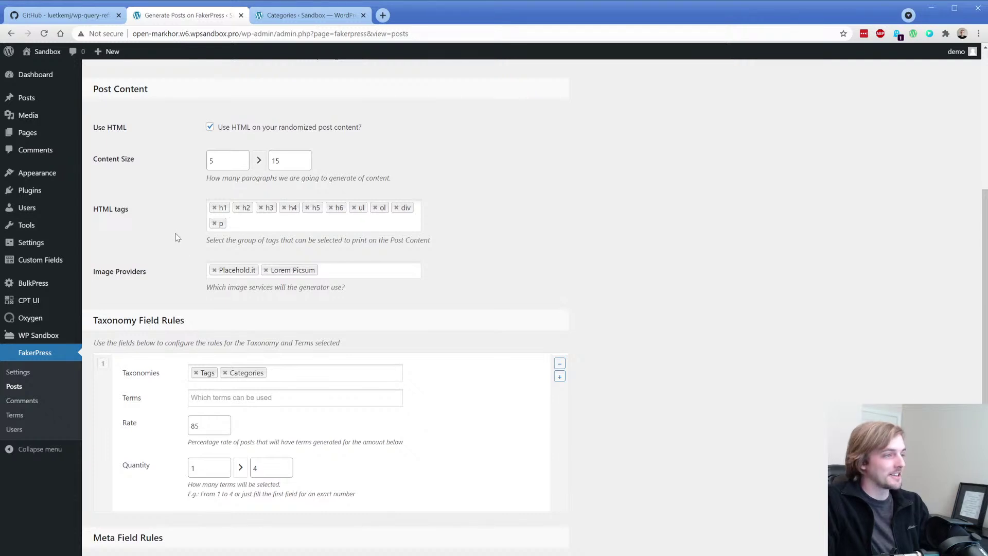
{"action": "scroll", "coordinate": [194, 211], "scroll_direction": "down", "scroll_amount": 2}
{"action": "left_click", "coordinate": [214, 169]}
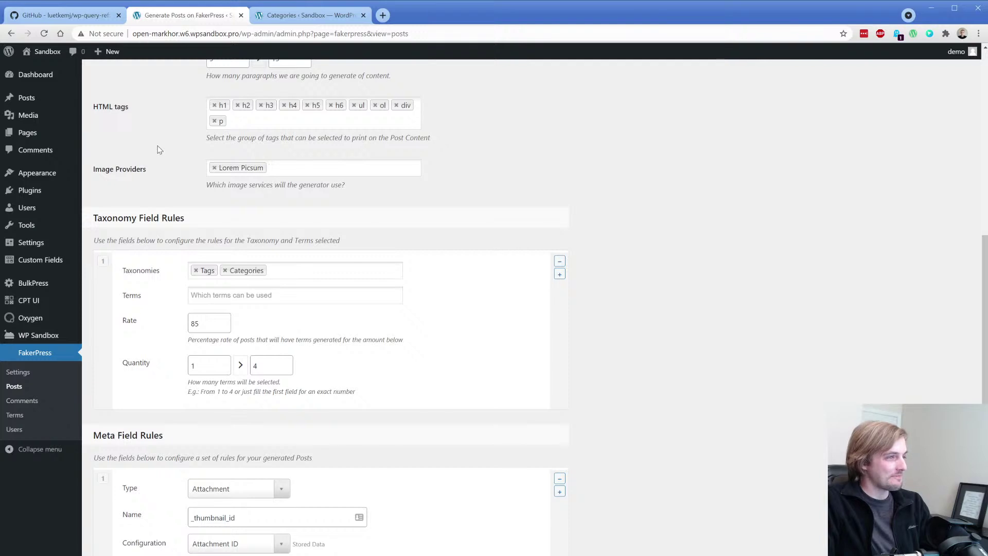
Step: Add the category with the person's first name as the taxonomy rule's term, with rate 100 and maximum term quantity 1
{"action": "scroll", "coordinate": [152, 211], "scroll_direction": "down", "scroll_amount": 1}
{"action": "left_click", "coordinate": [213, 247]}
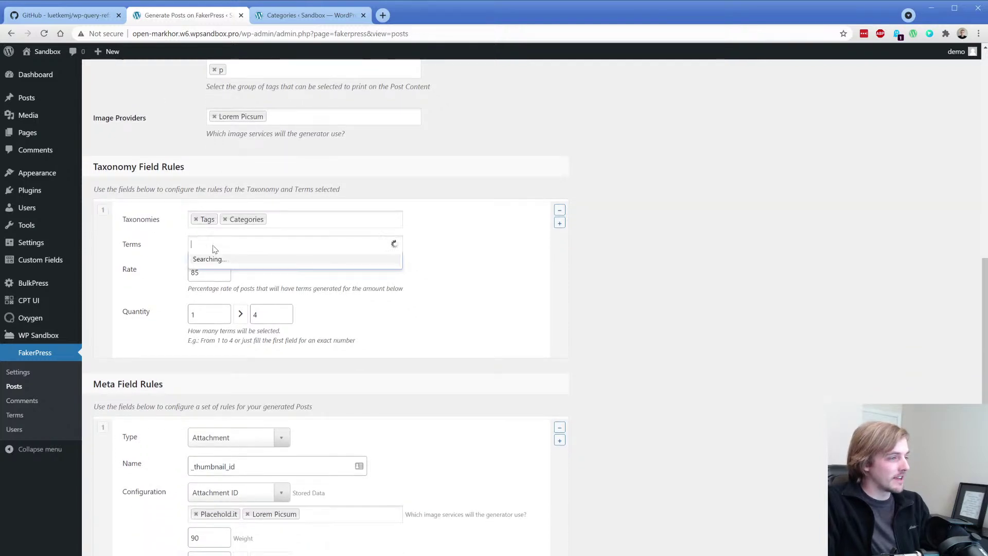
{"action": "left_click", "coordinate": [246, 308]}
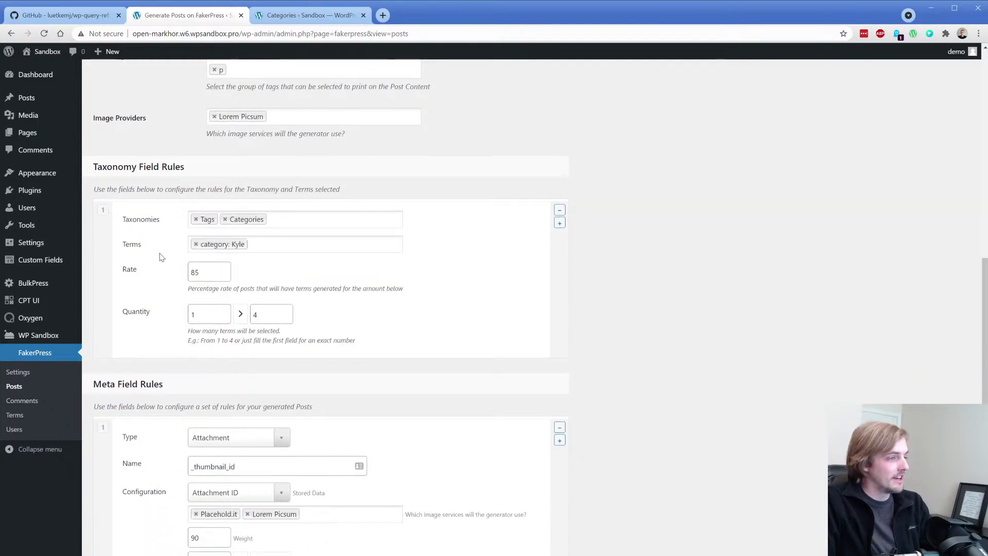
{"action": "left_click", "coordinate": [195, 273]}
{"action": "type", "text": "100"}
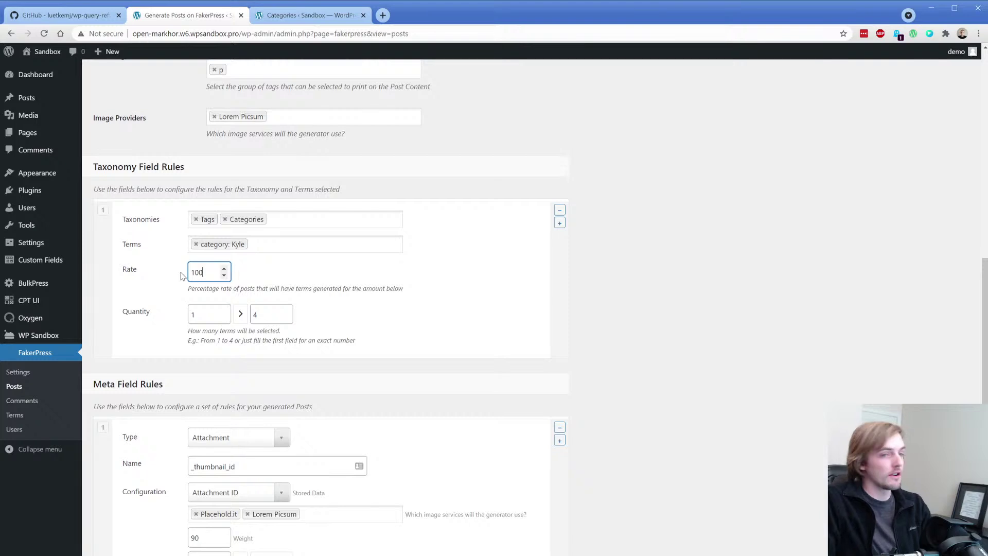
{"action": "double_click", "coordinate": [257, 315]}
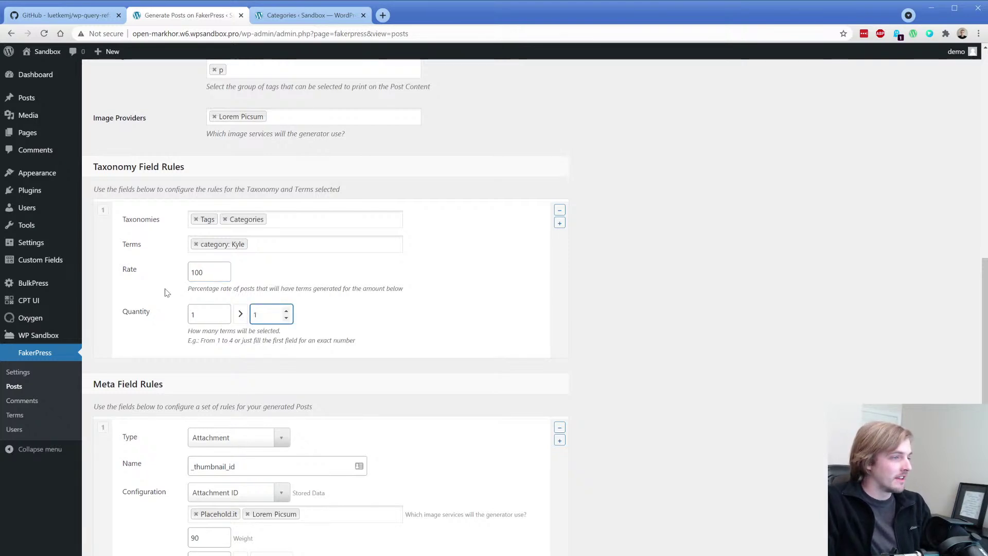
{"action": "left_click", "coordinate": [171, 311]}
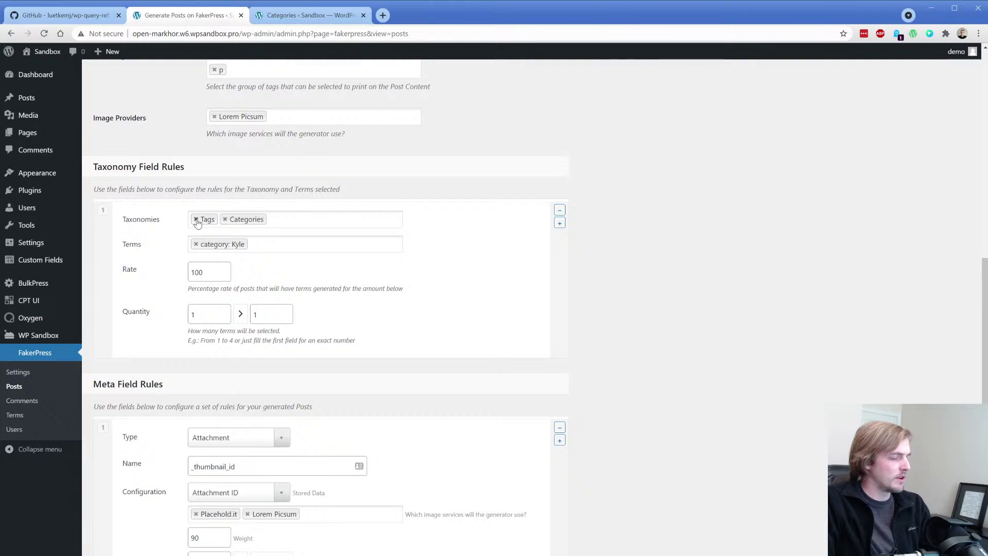
Step: Set the thumbnail meta rule's weight to 100, remove Placehold.it from its image providers, and generate the posts
{"action": "scroll", "coordinate": [171, 328], "scroll_direction": "down", "scroll_amount": 3}
{"action": "double_click", "coordinate": [198, 406]}
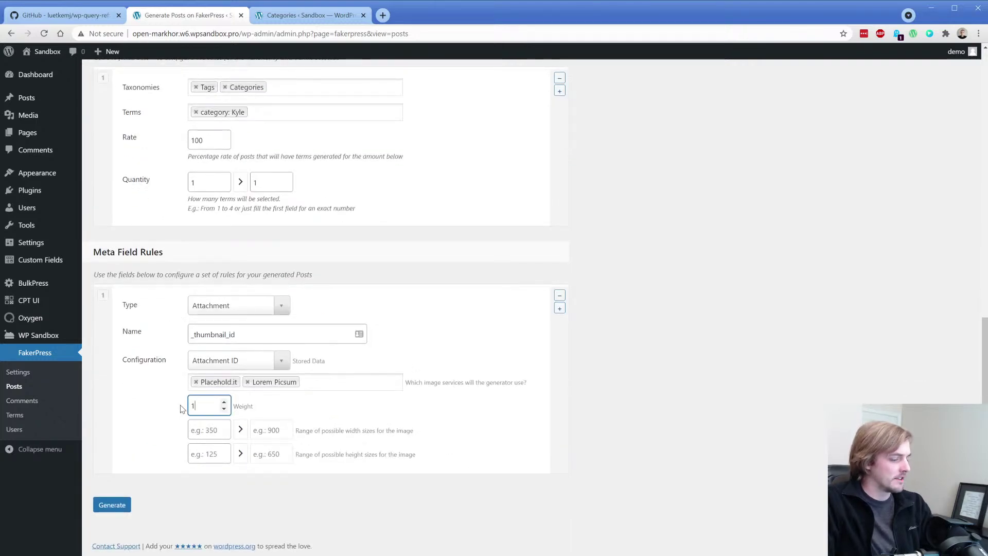
{"action": "type", "text": "100"}
{"action": "left_click", "coordinate": [196, 382]}
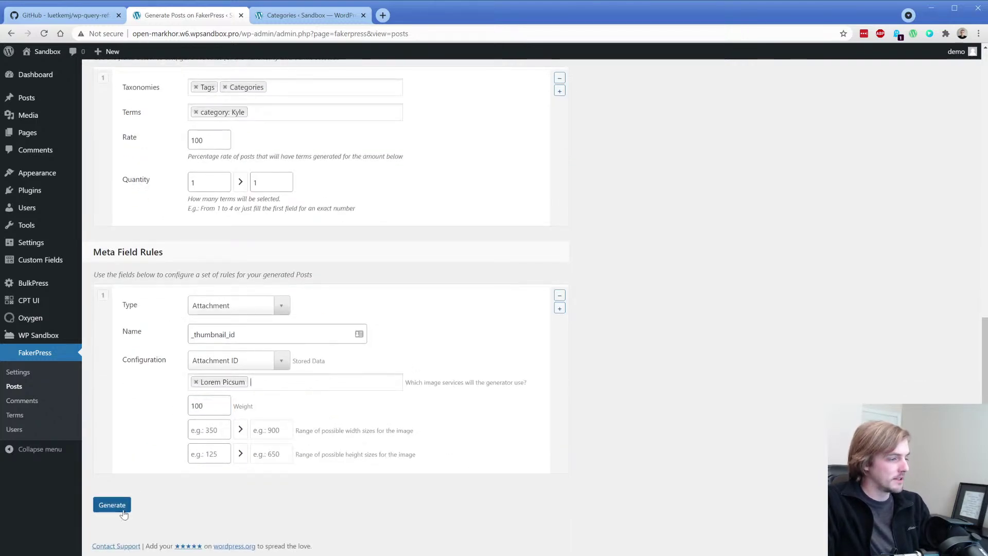
{"action": "left_click", "coordinate": [112, 505]}
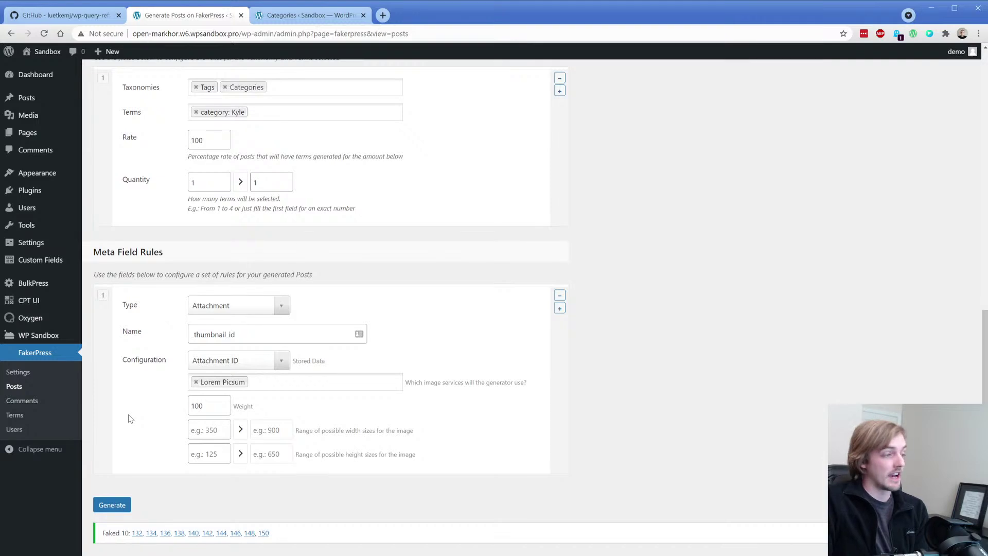
Step: Look at FakerPress's option for erasing all faked data and return to its post generator
{"action": "left_click", "coordinate": [18, 373]}
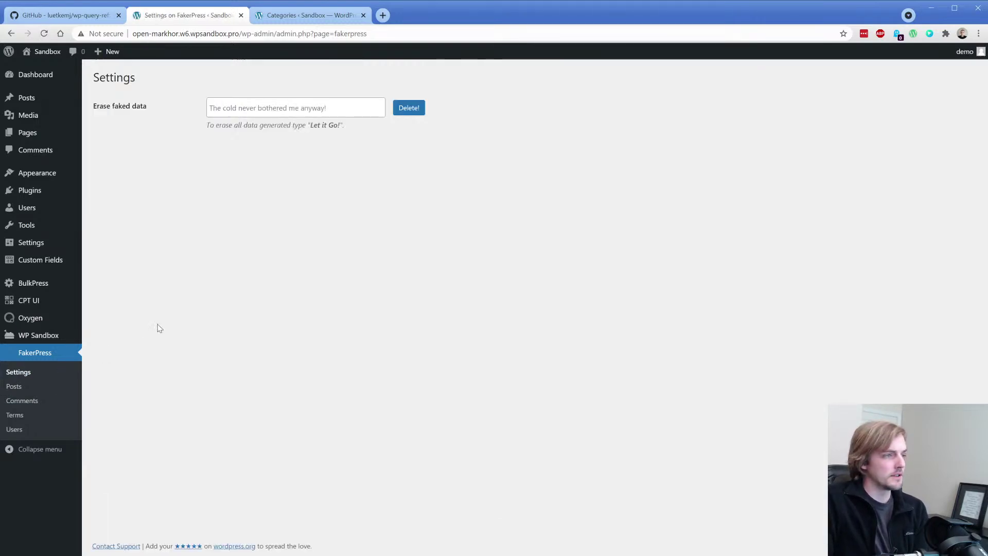
{"action": "left_click", "coordinate": [318, 109]}
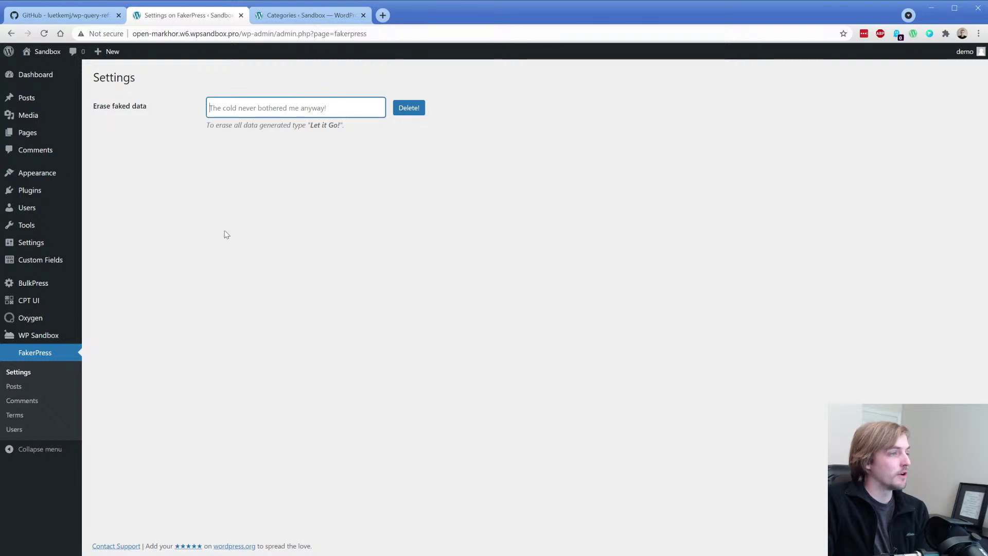
{"action": "left_click", "coordinate": [22, 387]}
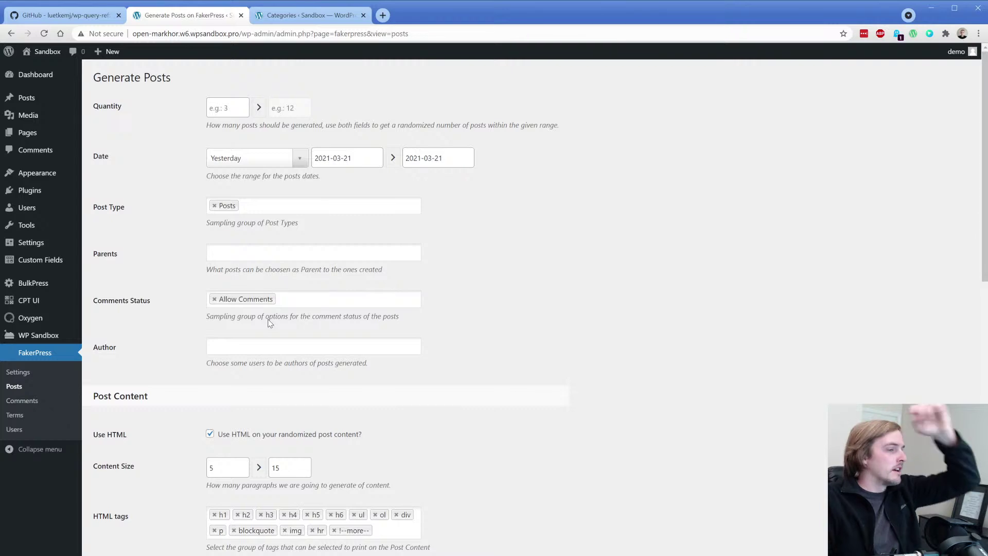
Step: Open the list of all posts and go through it to the scheduled ones
{"action": "left_click", "coordinate": [23, 102]}
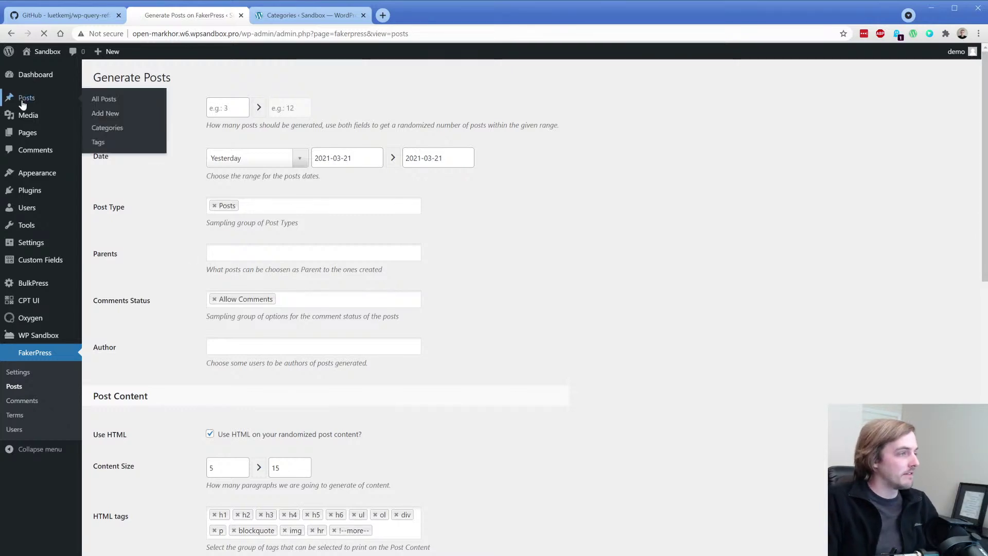
{"action": "scroll", "coordinate": [423, 381], "scroll_direction": "down", "scroll_amount": 4}
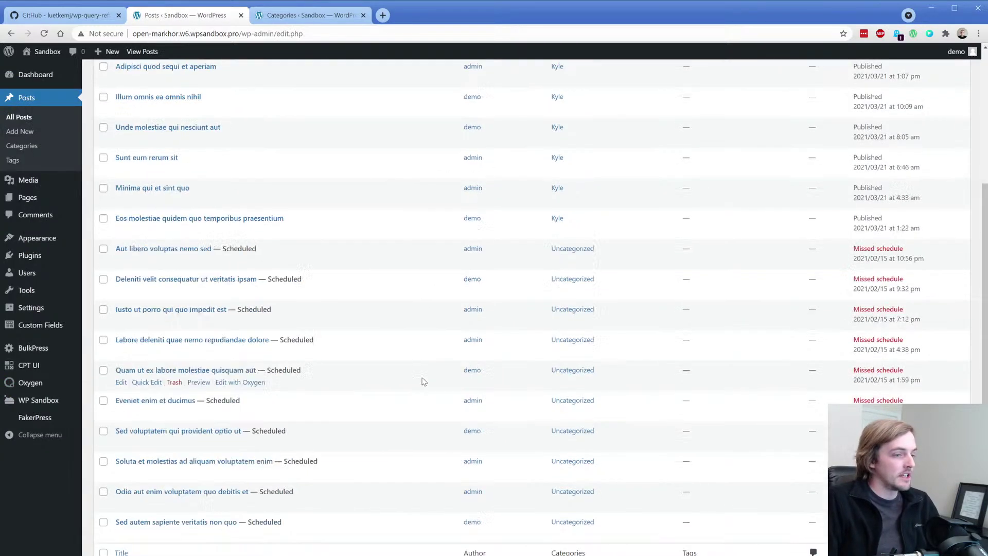
{"action": "scroll", "coordinate": [423, 381], "scroll_direction": "down", "scroll_amount": 1}
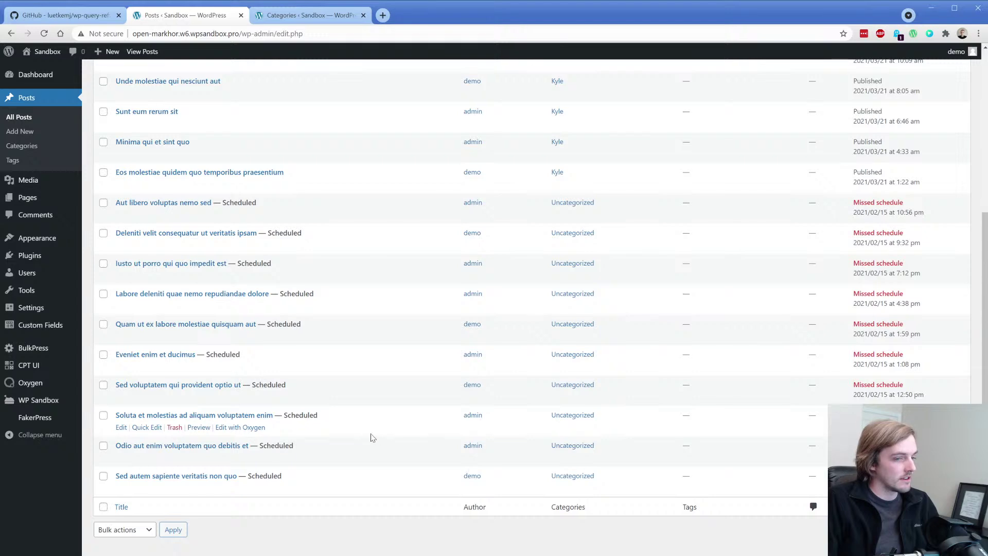
{"action": "left_click", "coordinate": [103, 202]}
{"action": "left_click", "coordinate": [103, 233]}
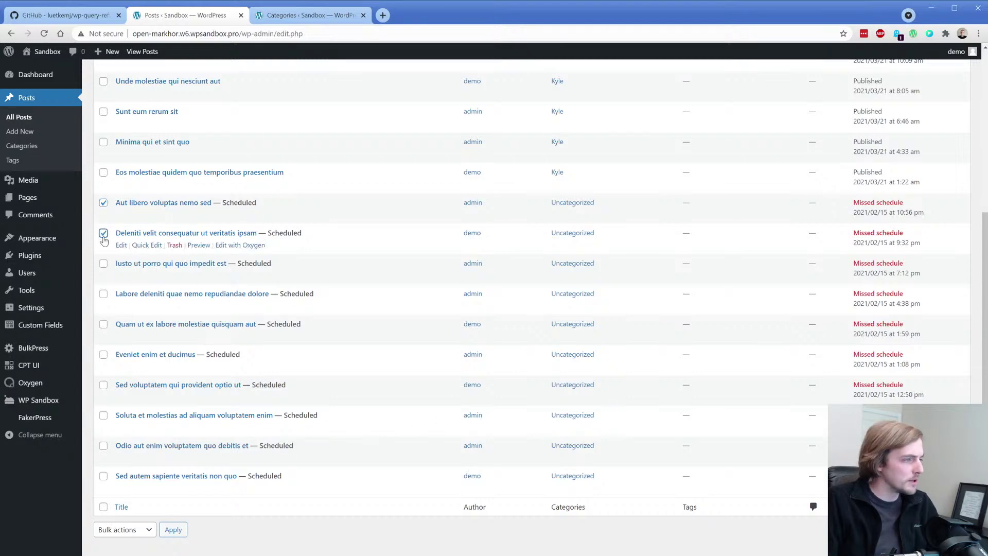
{"action": "scroll", "coordinate": [110, 258], "scroll_direction": "up", "scroll_amount": 5}
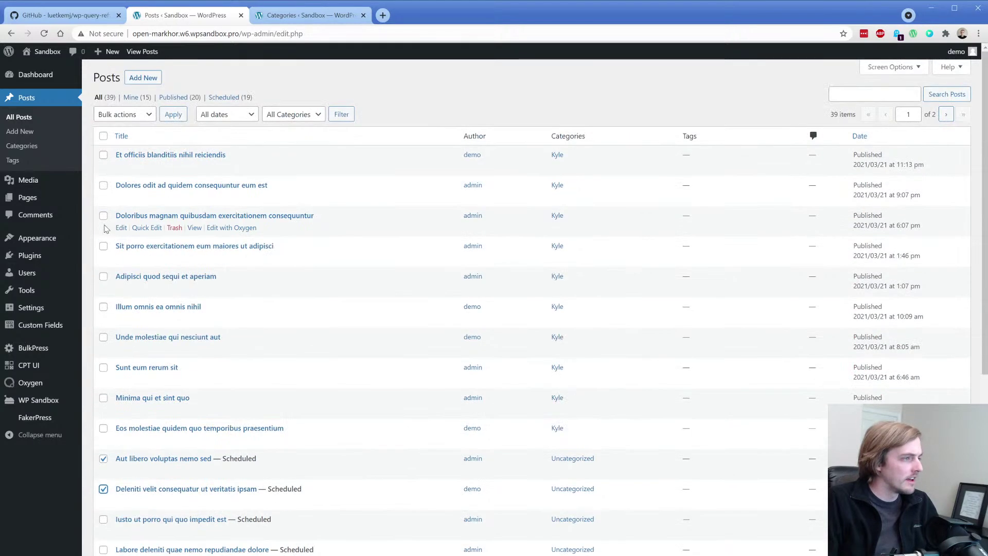
{"action": "left_click", "coordinate": [103, 135]}
{"action": "scroll", "coordinate": [135, 283], "scroll_direction": "down", "scroll_amount": 4}
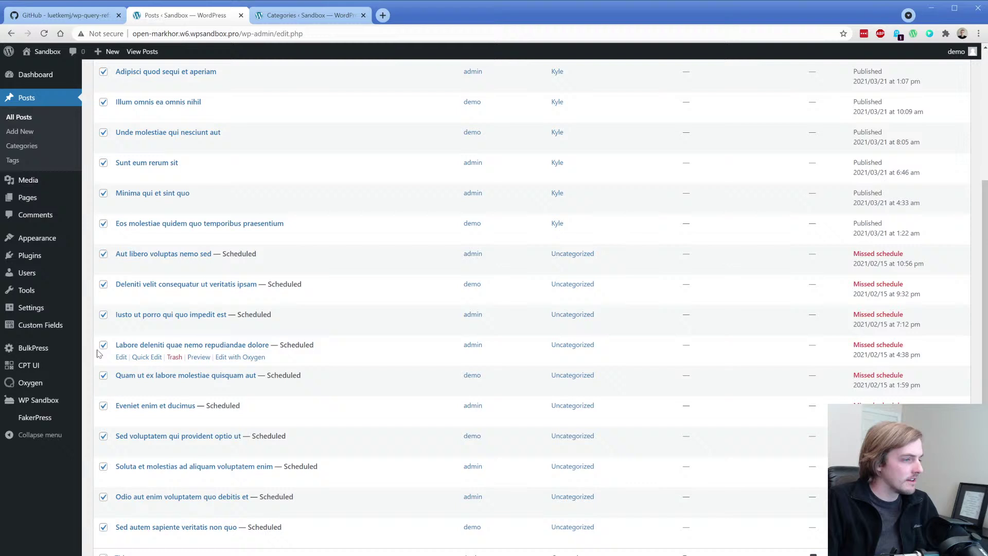
{"action": "left_click", "coordinate": [104, 284]}
{"action": "left_click", "coordinate": [103, 255]}
{"action": "left_click", "coordinate": [103, 314]}
{"action": "scroll", "coordinate": [104, 315], "scroll_direction": "down", "scroll_amount": 1}
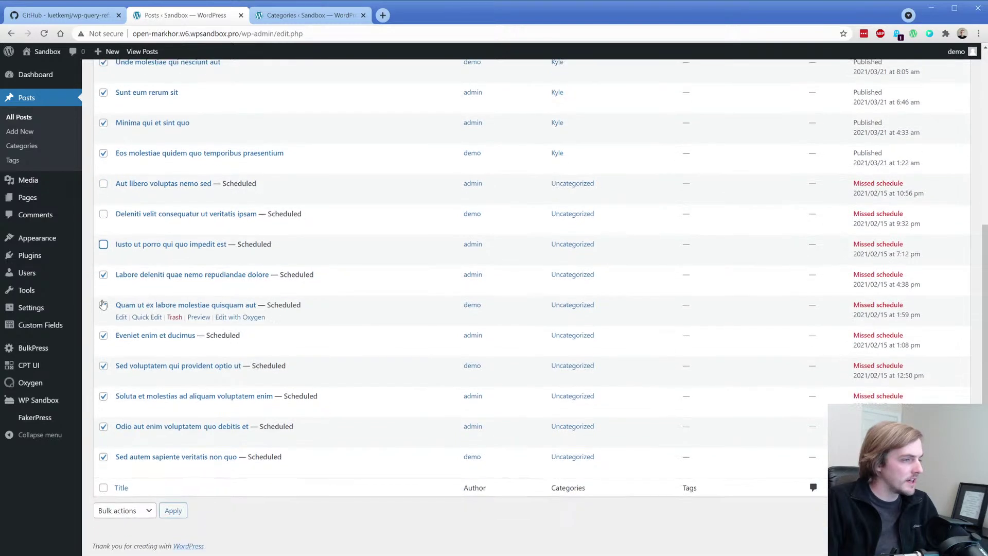
{"action": "left_click", "coordinate": [103, 275]}
{"action": "left_click", "coordinate": [104, 305]}
{"action": "left_click", "coordinate": [103, 335]}
{"action": "left_click", "coordinate": [103, 366]}
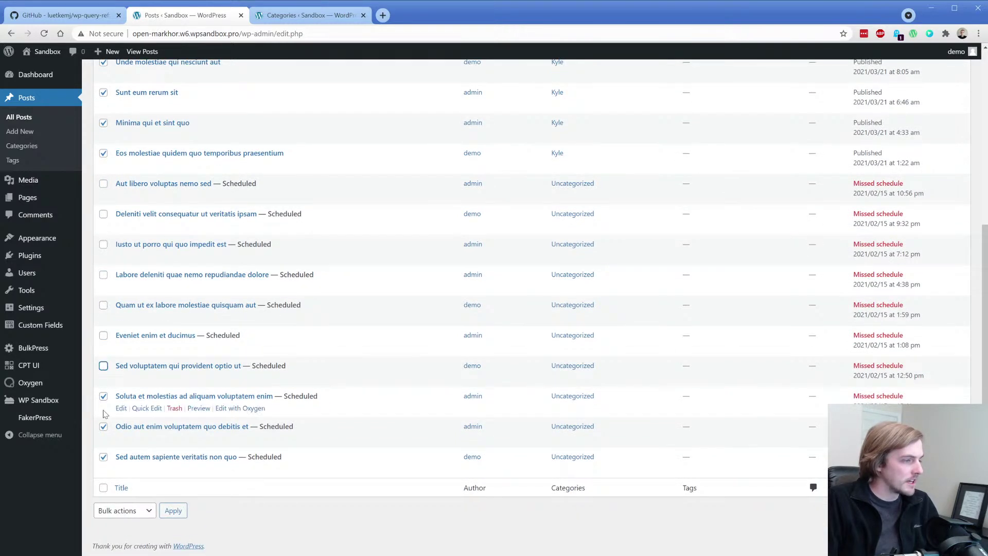
{"action": "left_click", "coordinate": [103, 396]}
{"action": "scroll", "coordinate": [104, 360], "scroll_direction": "up", "scroll_amount": 5}
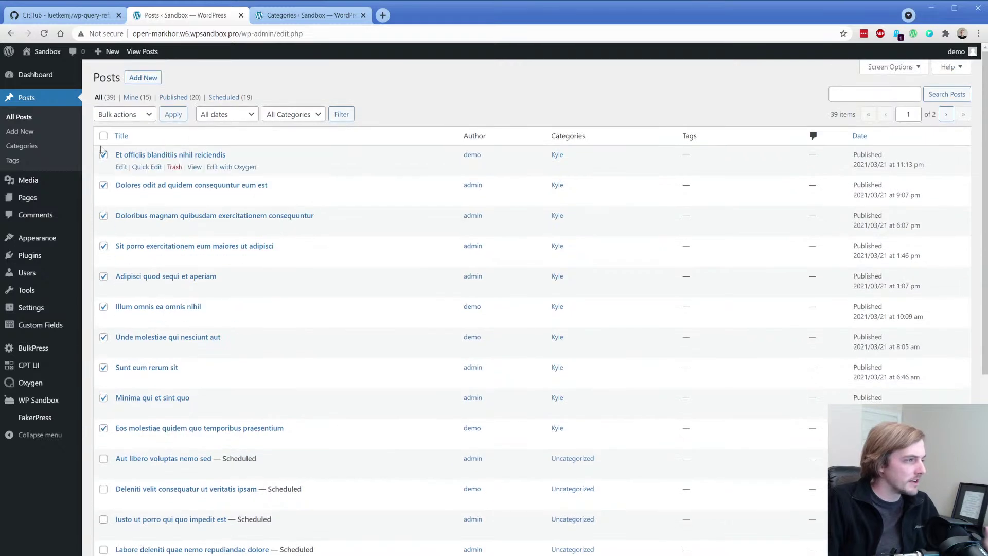
Step: Select only the ten scheduled posts on this page, excluding the published ones, and move them to the trash
{"action": "left_click", "coordinate": [104, 136]}
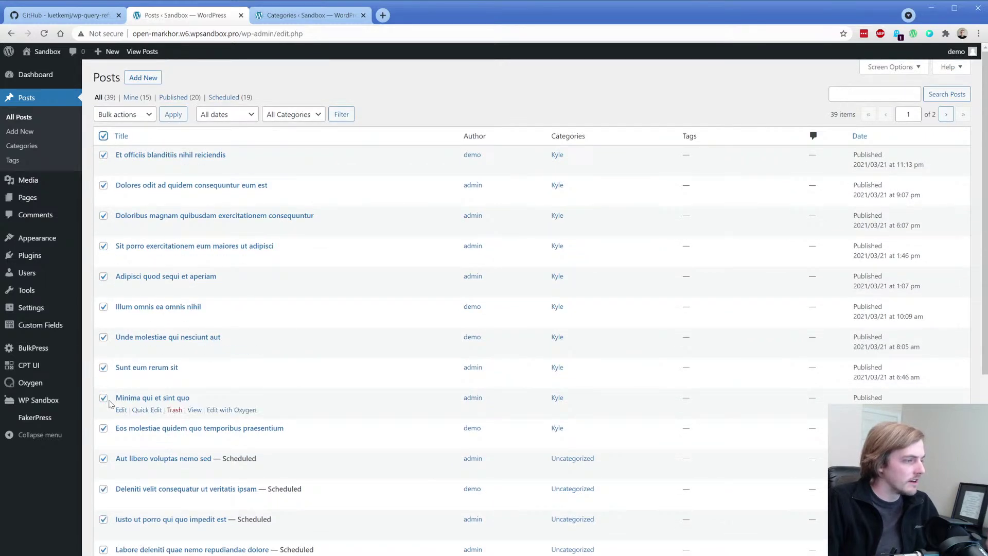
{"action": "left_click", "coordinate": [104, 427]}
{"action": "left_click", "coordinate": [103, 397]}
{"action": "left_click", "coordinate": [103, 367]}
{"action": "left_click", "coordinate": [104, 337]}
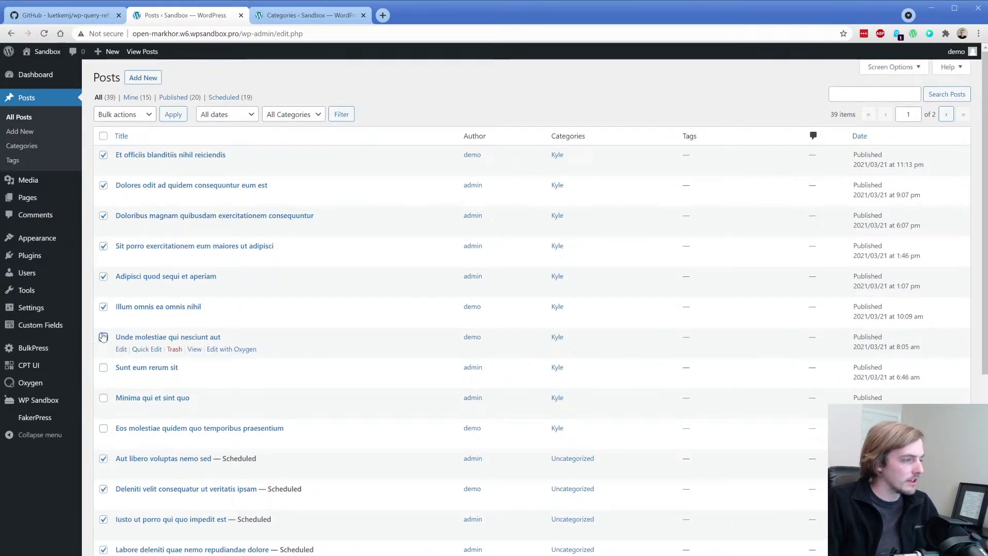
{"action": "left_click", "coordinate": [104, 306]}
{"action": "left_click", "coordinate": [103, 276]}
{"action": "left_click", "coordinate": [104, 246]}
{"action": "left_click", "coordinate": [103, 216]}
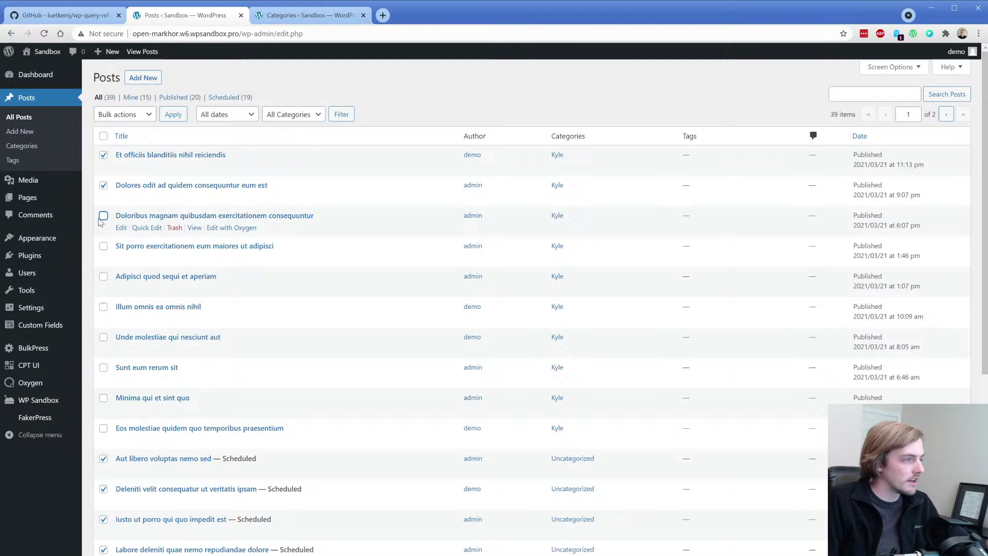
{"action": "left_click", "coordinate": [103, 185]}
{"action": "left_click", "coordinate": [103, 155]}
{"action": "left_click", "coordinate": [117, 114]}
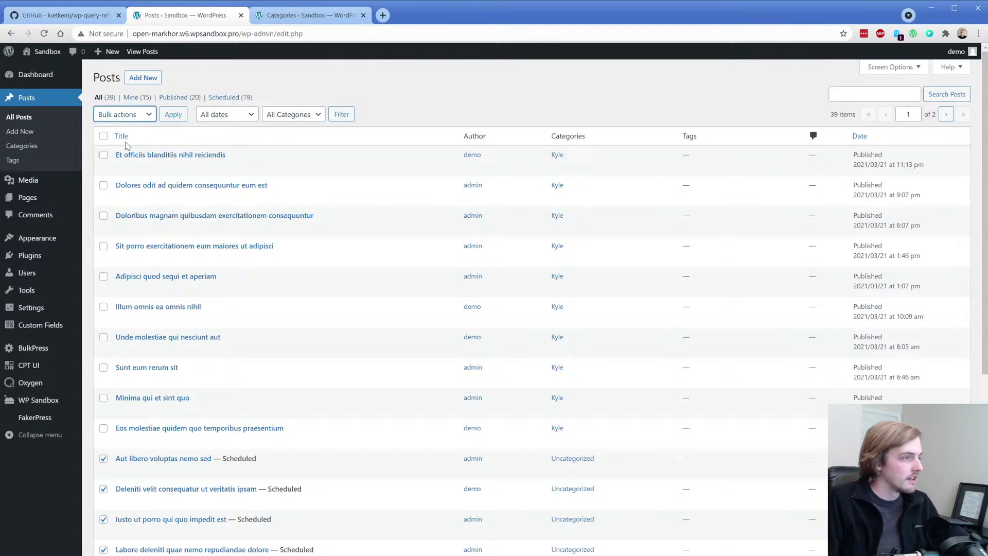
{"action": "left_click", "coordinate": [129, 147]}
{"action": "scroll", "coordinate": [191, 417], "scroll_direction": "down", "scroll_amount": 5}
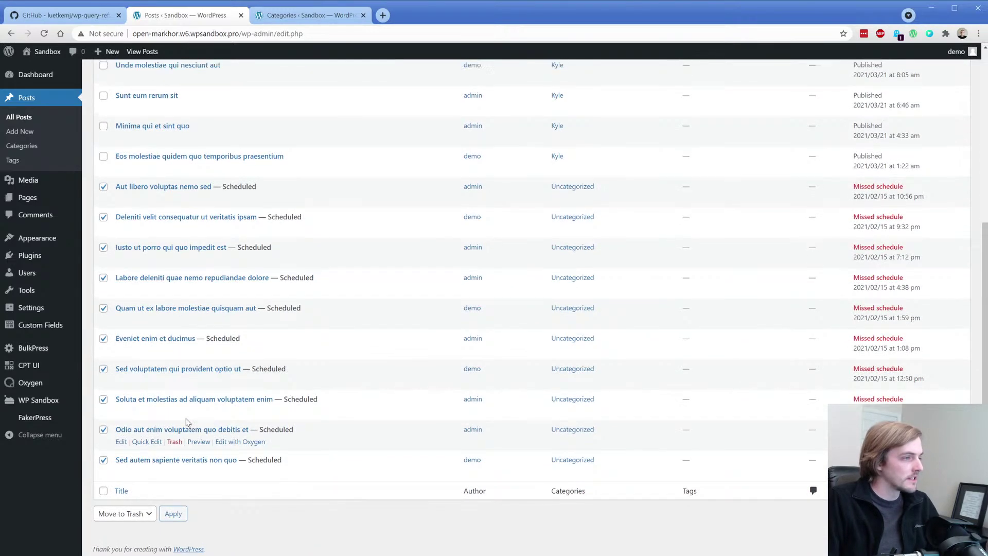
{"action": "scroll", "coordinate": [186, 421], "scroll_direction": "up", "scroll_amount": 5}
{"action": "left_click", "coordinate": [173, 114]}
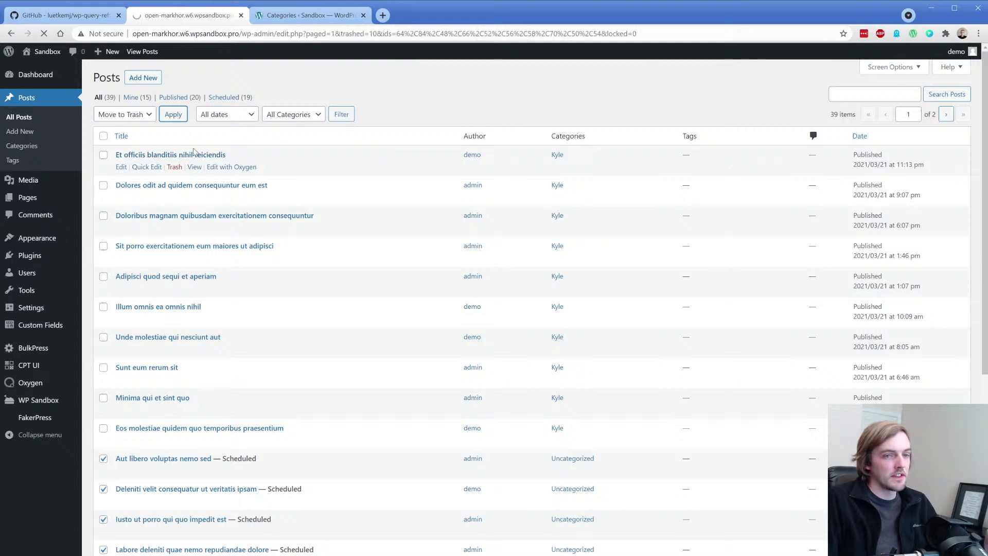
Step: Select the nine remaining scheduled posts, from Mollitia ipsam up to Error placeat, and move them to the trash
{"action": "scroll", "coordinate": [133, 315], "scroll_direction": "down", "scroll_amount": 5}
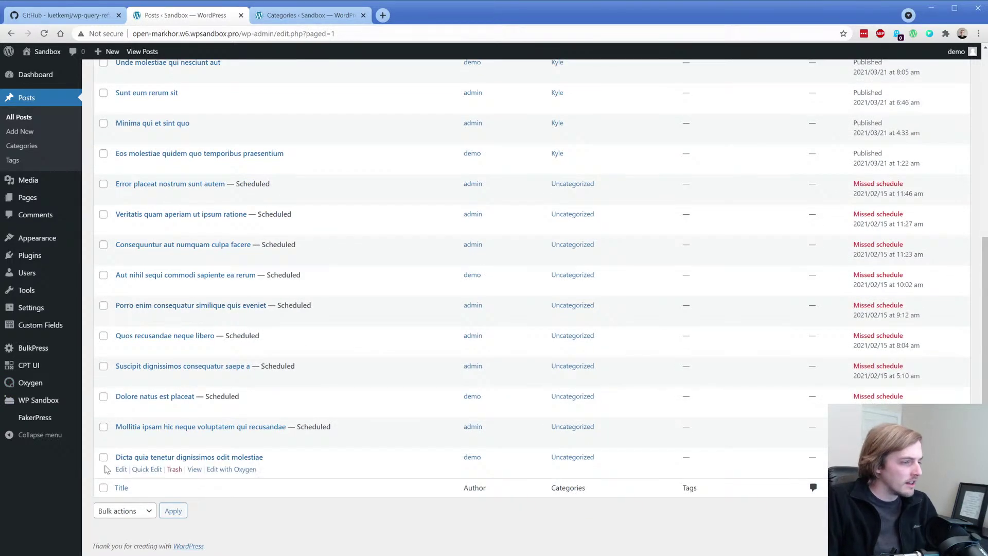
{"action": "left_click", "coordinate": [104, 426]}
{"action": "left_click", "coordinate": [104, 396]}
{"action": "left_click", "coordinate": [104, 366]}
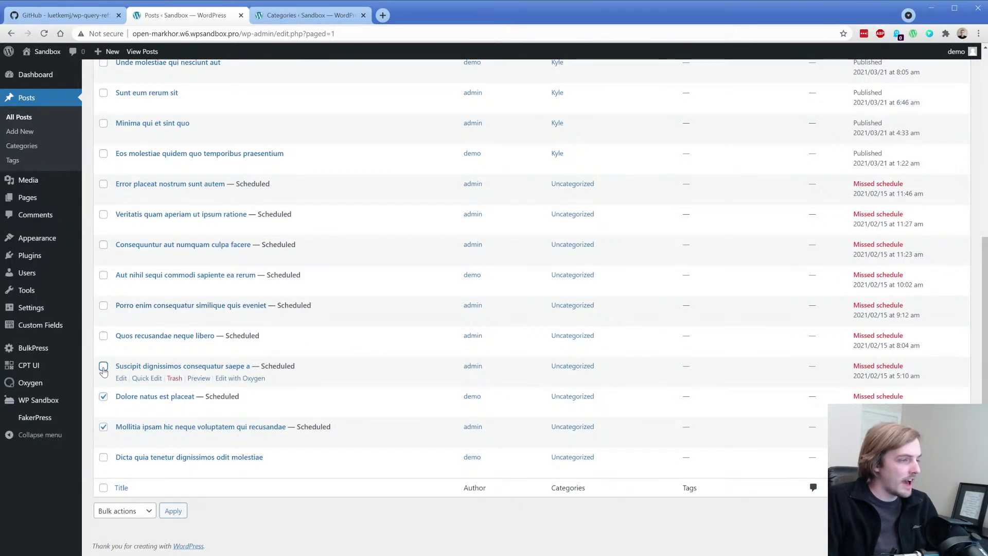
{"action": "left_click", "coordinate": [104, 335]}
{"action": "left_click", "coordinate": [104, 305]}
{"action": "left_click", "coordinate": [103, 275]}
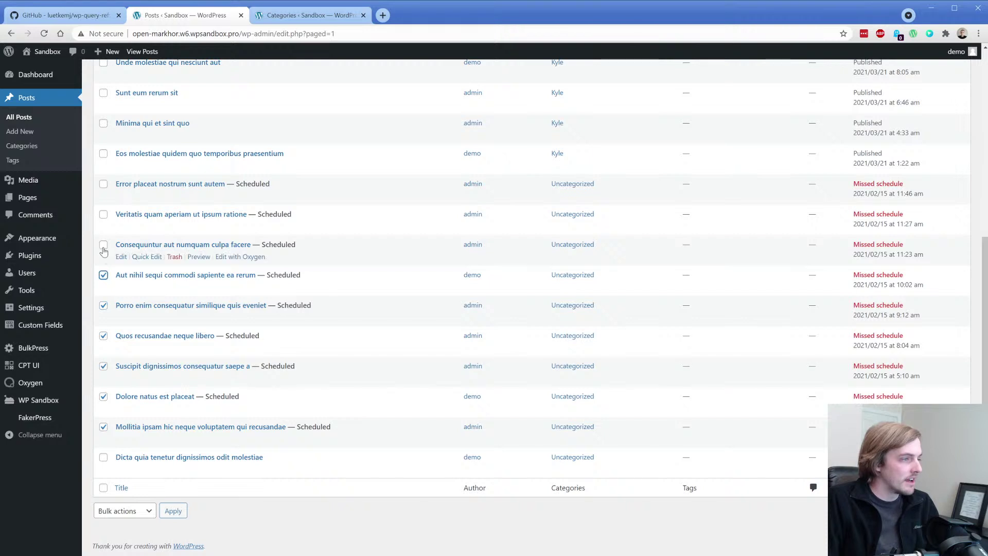
{"action": "left_click", "coordinate": [104, 244]}
{"action": "left_click", "coordinate": [104, 214]}
{"action": "left_click", "coordinate": [104, 183]}
{"action": "scroll", "coordinate": [103, 179], "scroll_direction": "up", "scroll_amount": 6}
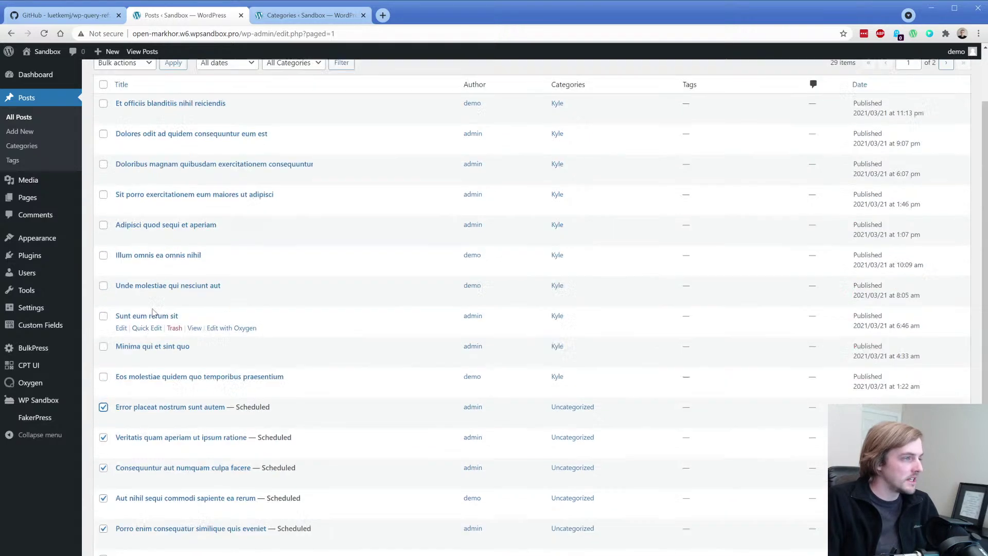
{"action": "left_click", "coordinate": [124, 145]}
{"action": "left_click", "coordinate": [135, 180]}
{"action": "left_click", "coordinate": [169, 148]}
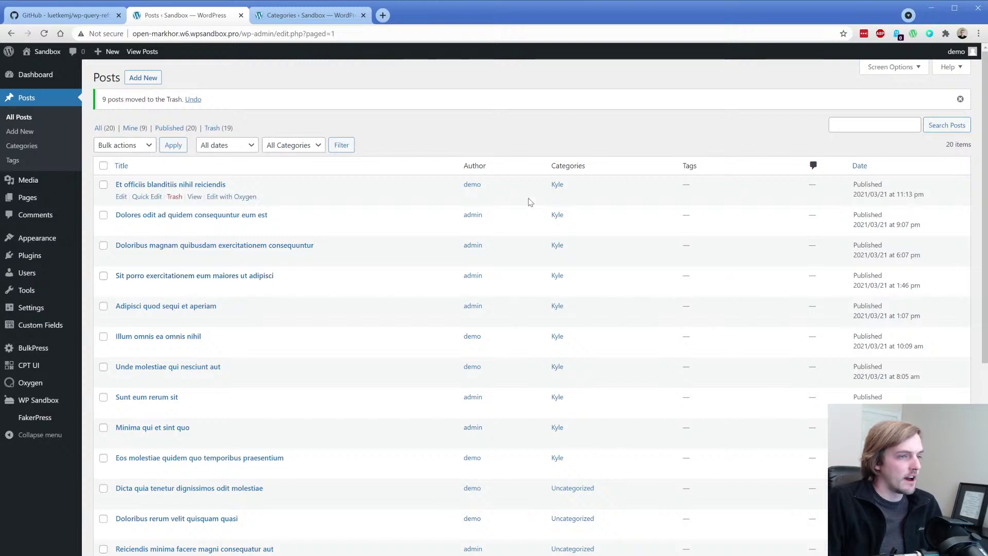
Step: Review the remaining posts' categories and dates, and open FakerPress's post generator in the browser tab showing the categories
{"action": "scroll", "coordinate": [569, 371], "scroll_direction": "down", "scroll_amount": 5}
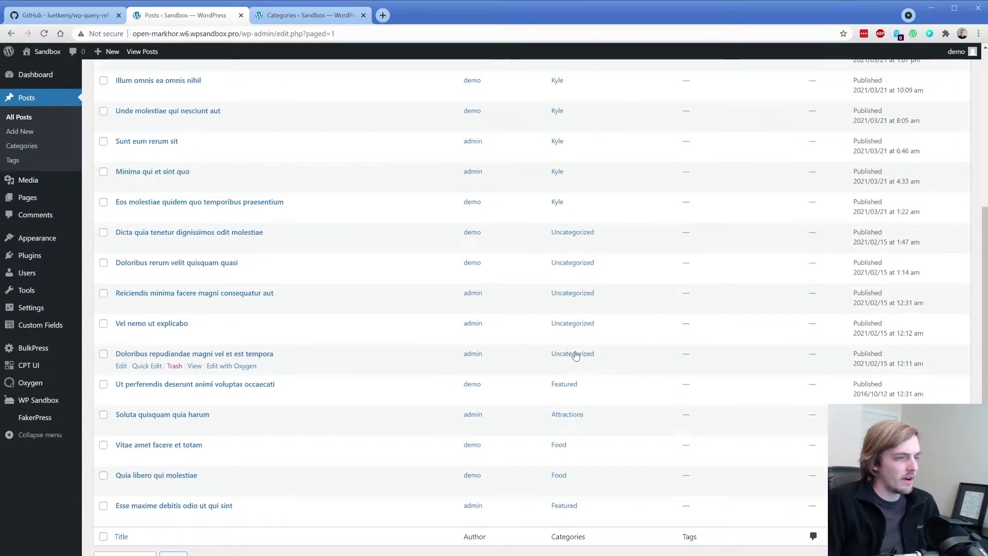
{"action": "scroll", "coordinate": [546, 363], "scroll_direction": "down", "scroll_amount": 1}
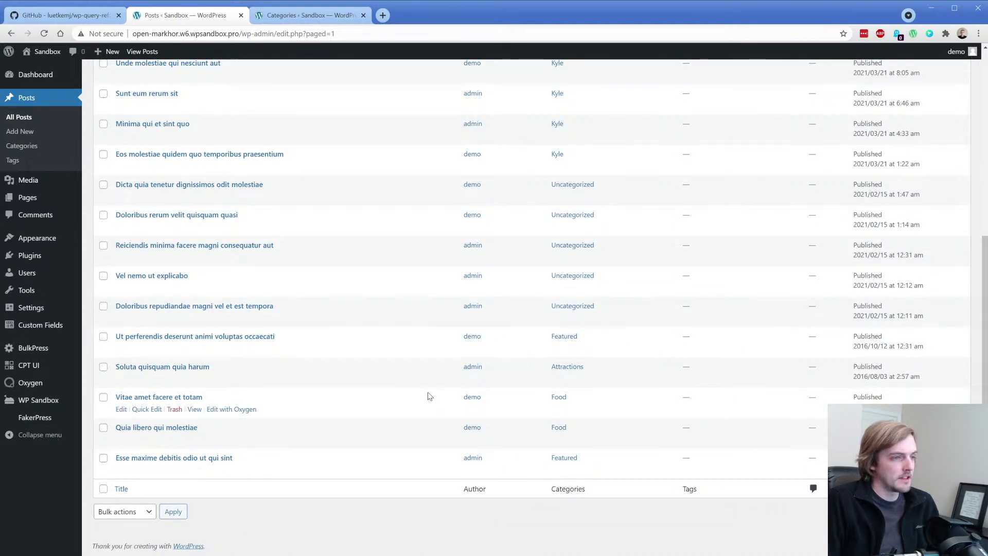
{"action": "scroll", "coordinate": [355, 381], "scroll_direction": "up", "scroll_amount": 6}
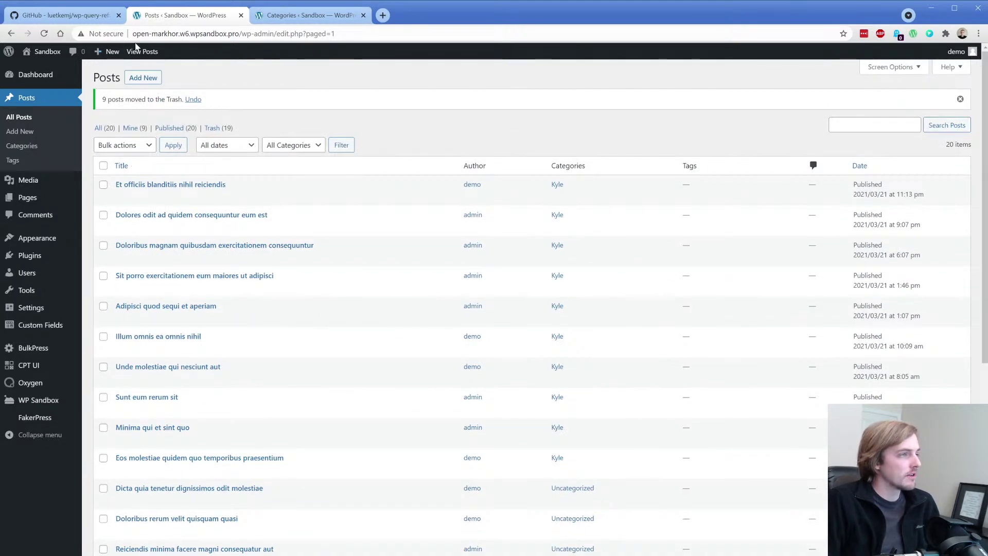
{"action": "left_click", "coordinate": [304, 14]}
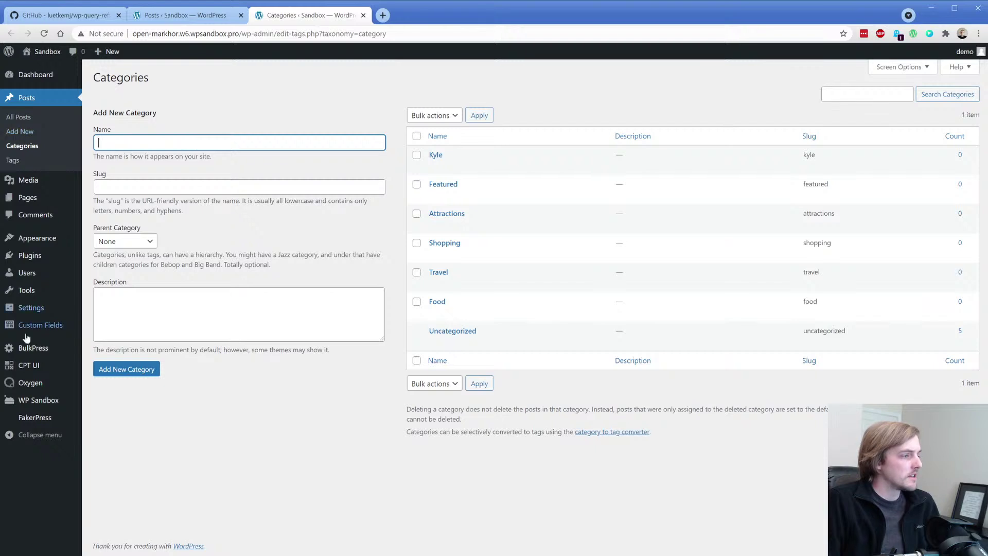
{"action": "mouse_move", "coordinate": [39, 417]}
{"action": "left_click", "coordinate": [109, 433]}
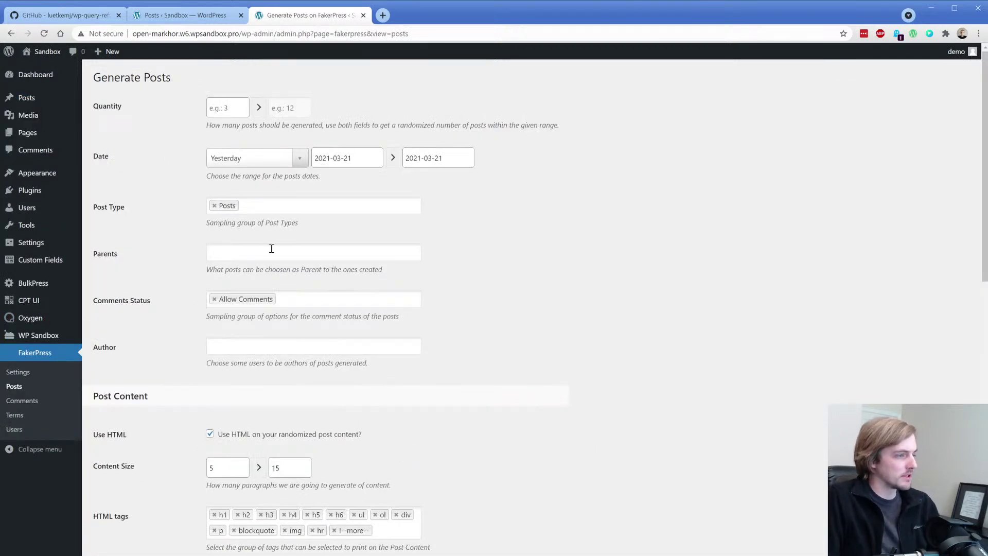
Step: Set the start of the post date range to 2019-02-02
{"action": "left_click", "coordinate": [341, 159]}
{"action": "key", "text": "ctrl+a"}
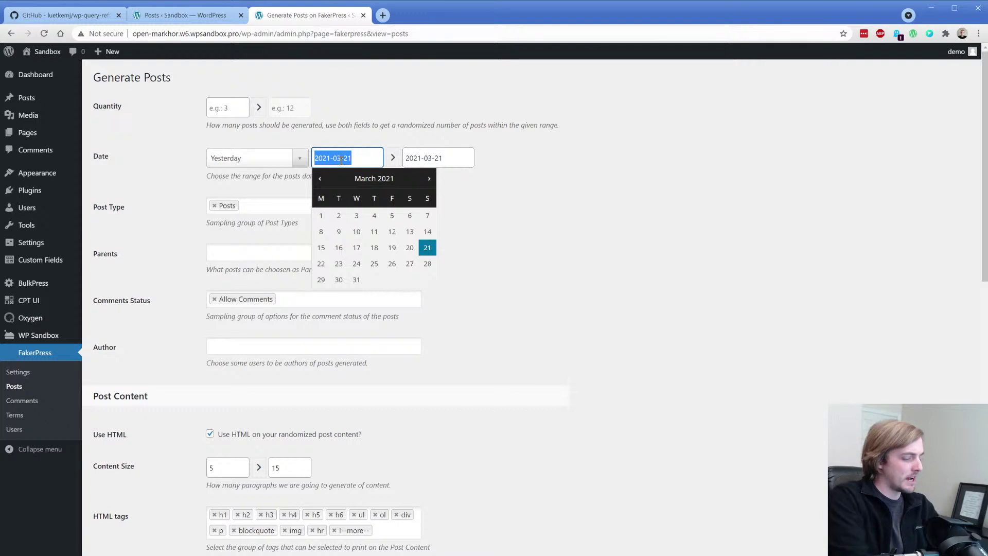
{"action": "type", "text": "2020"}
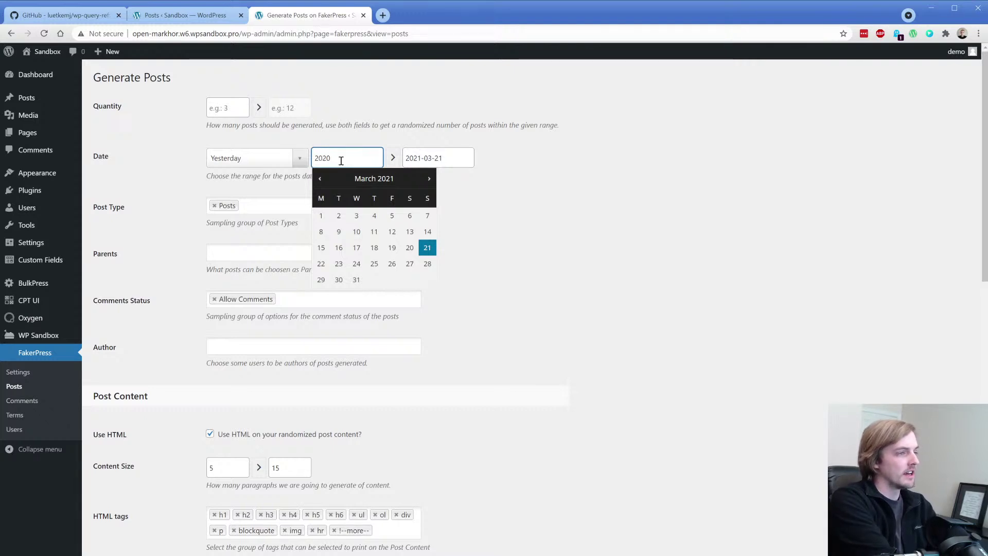
{"action": "key", "text": "BackSpace"}
{"action": "key", "text": "BackSpace"}
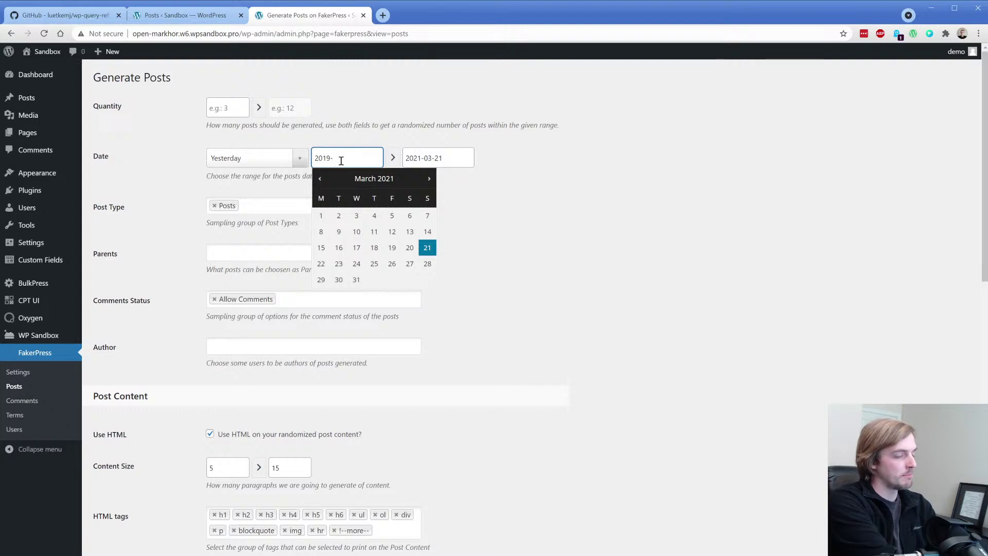
{"action": "type", "text": "19-02-02"}
{"action": "key", "text": "Tab"}
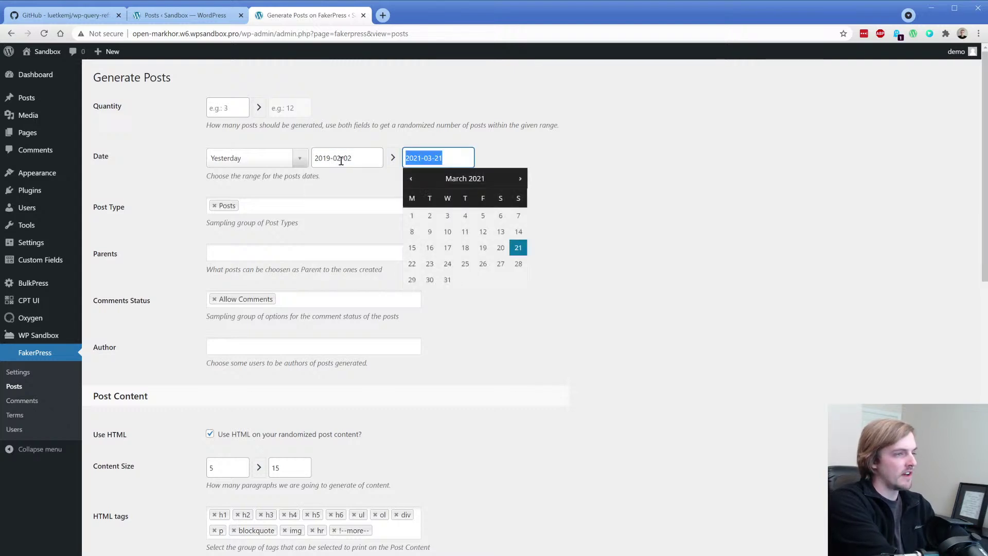
Step: Set the end of the post date range to 2019-11-12
{"action": "type", "text": "2019-11-12"}
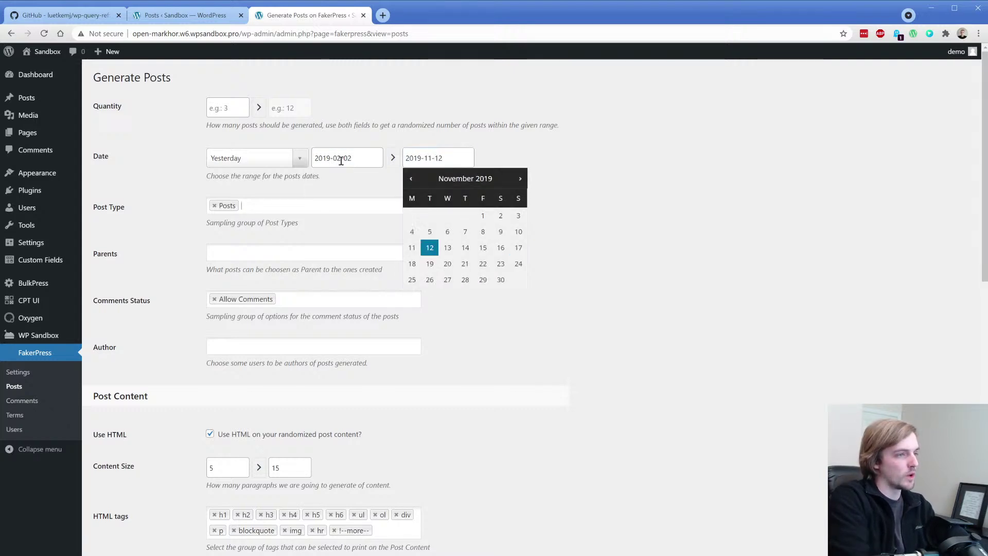
{"action": "key", "text": "Tab"}
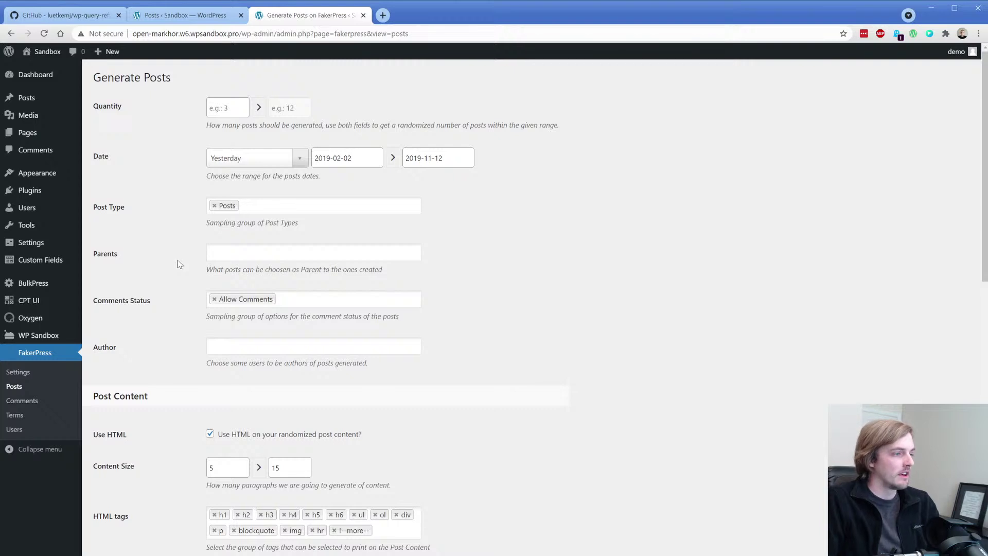
Step: Remove the blockquote, img, hr and !--more-- HTML tags and the Placehold.it image provider from the post content settings
{"action": "scroll", "coordinate": [177, 262], "scroll_direction": "down", "scroll_amount": 4}
{"action": "left_click", "coordinate": [234, 326]}
{"action": "left_click", "coordinate": [233, 326]}
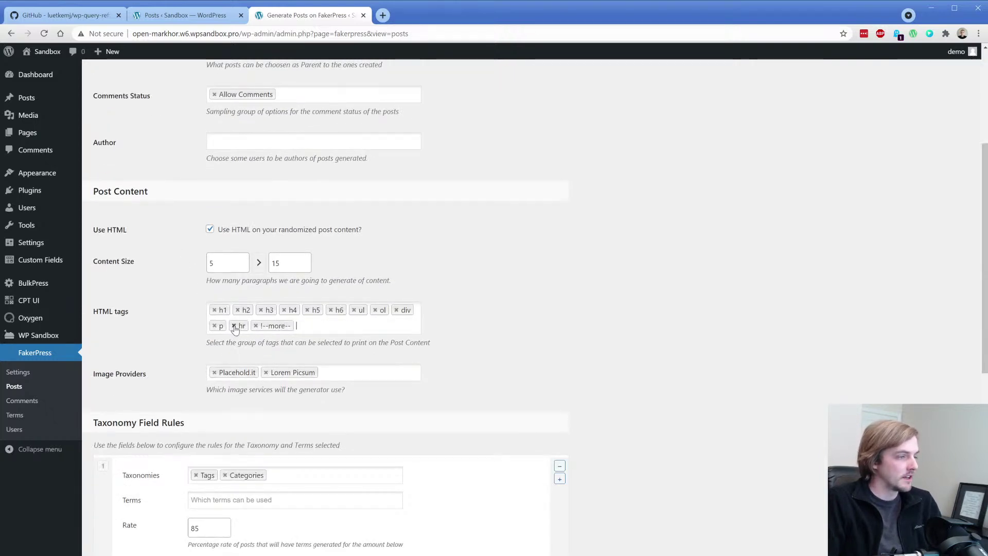
{"action": "left_click", "coordinate": [233, 326]}
{"action": "left_click", "coordinate": [234, 325]}
{"action": "left_click", "coordinate": [214, 372]}
Step: Add the categories Featured, Shopping, Food, Travel and Attractions as the terms of the taxonomy rule
{"action": "scroll", "coordinate": [193, 351], "scroll_direction": "down", "scroll_amount": 4}
{"action": "left_click", "coordinate": [242, 297]}
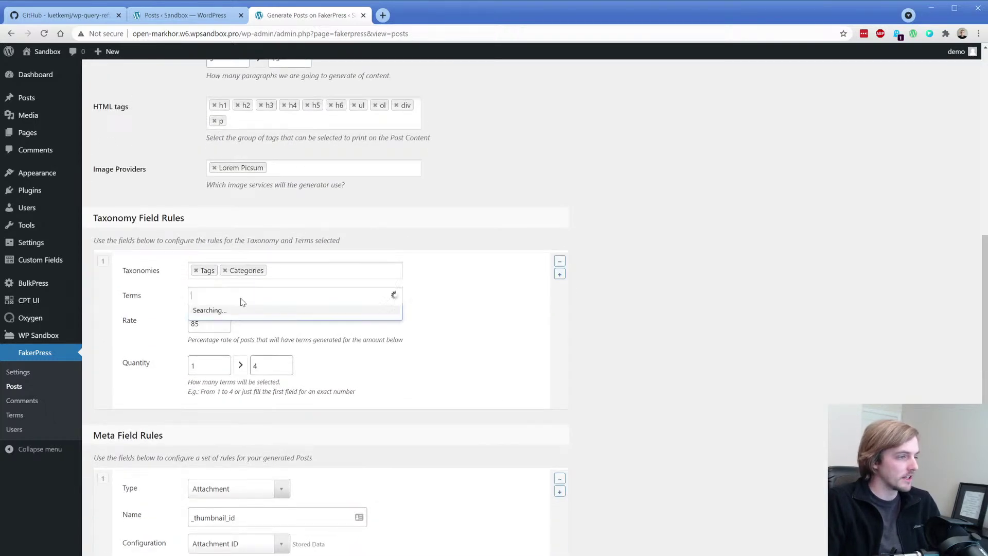
{"action": "left_click", "coordinate": [257, 328]}
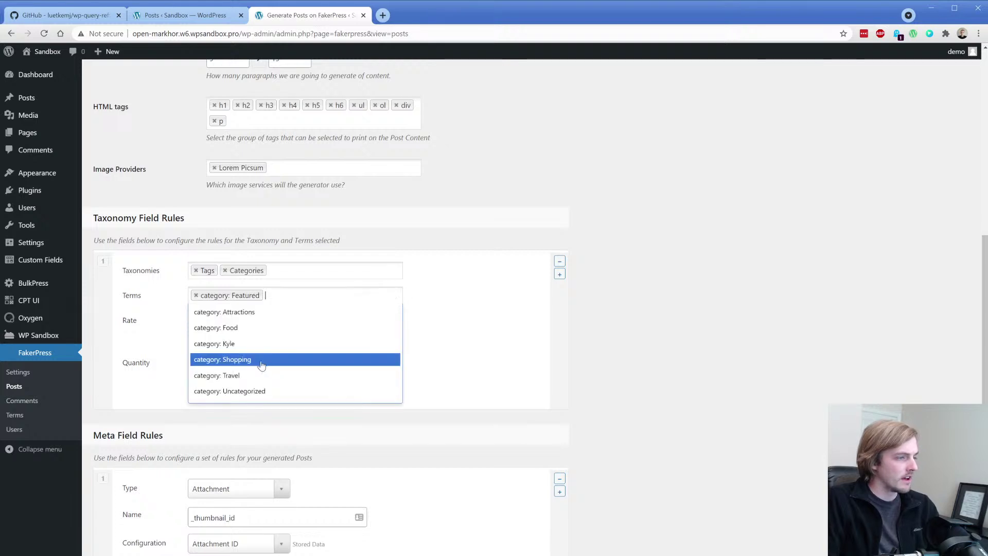
{"action": "left_click", "coordinate": [258, 356]}
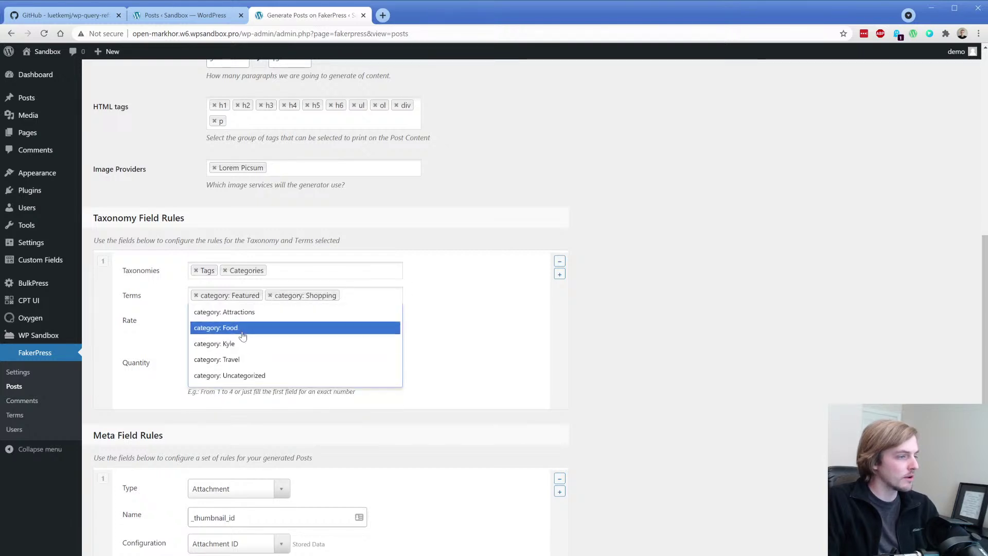
{"action": "left_click", "coordinate": [265, 327]}
{"action": "left_click", "coordinate": [327, 313]}
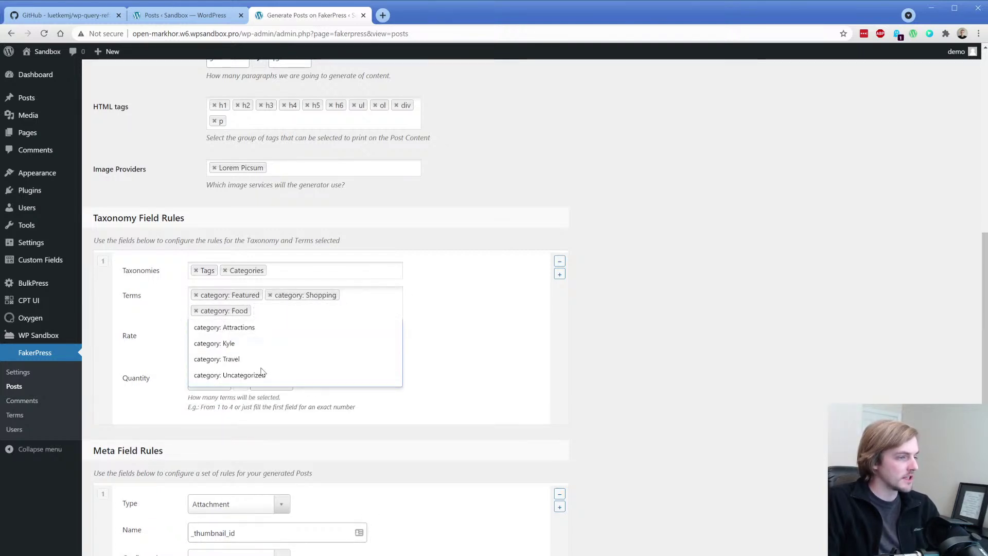
{"action": "left_click", "coordinate": [263, 358]}
{"action": "left_click", "coordinate": [331, 310]}
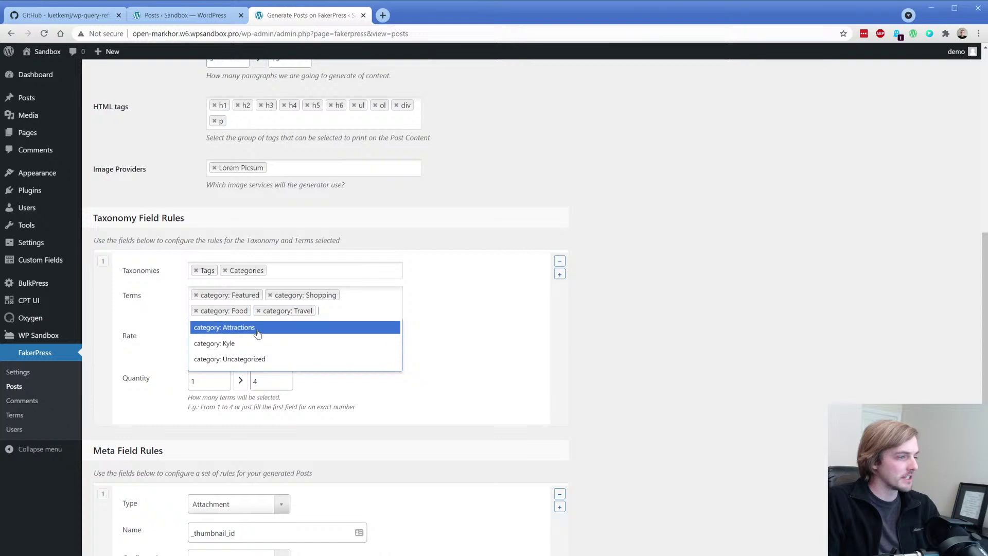
{"action": "left_click", "coordinate": [267, 326]}
Step: Set the taxonomy rule's maximum term quantity to 3 and its rate to 100
{"action": "double_click", "coordinate": [261, 396]}
{"action": "type", "text": "3"}
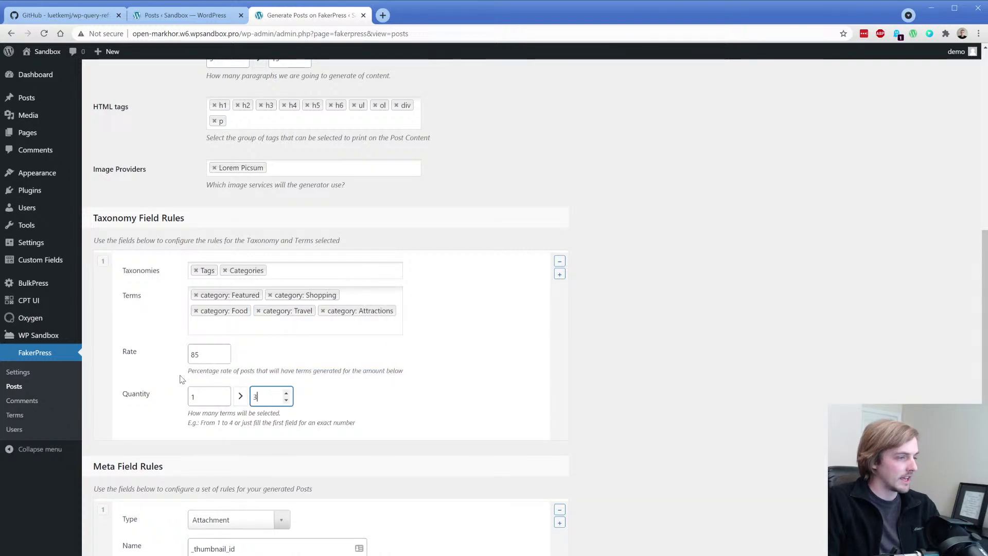
{"action": "left_click_drag", "start_coordinate": [213, 355], "coordinate": [183, 359]}
{"action": "type", "text": "100"}
Step: Use only Lorem Picsum with a weight of 100 for the _thumbnail_id meta rule and try to generate the posts
{"action": "scroll", "coordinate": [183, 359], "scroll_direction": "down", "scroll_amount": 4}
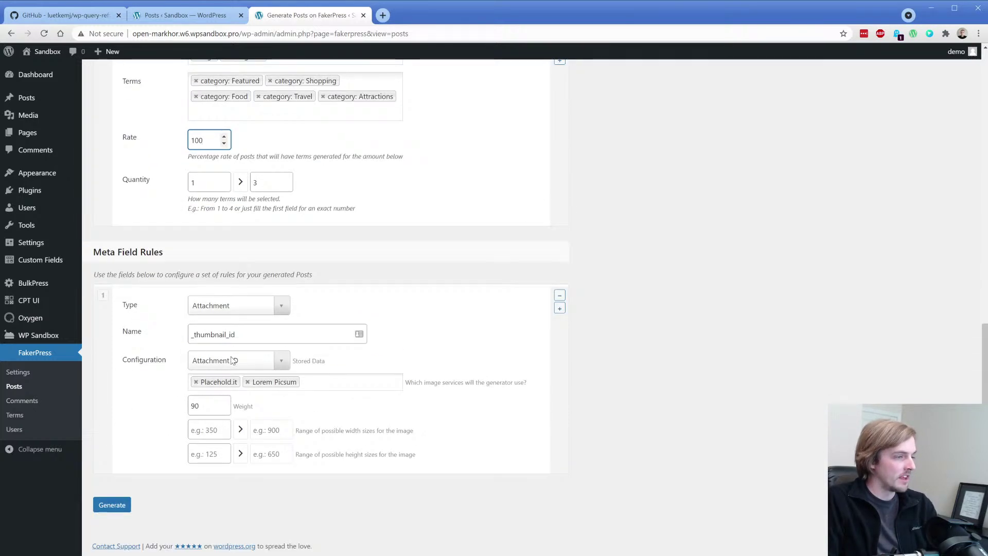
{"action": "left_click", "coordinate": [204, 406]}
{"action": "double_click", "coordinate": [205, 406]}
{"action": "type", "text": "100"}
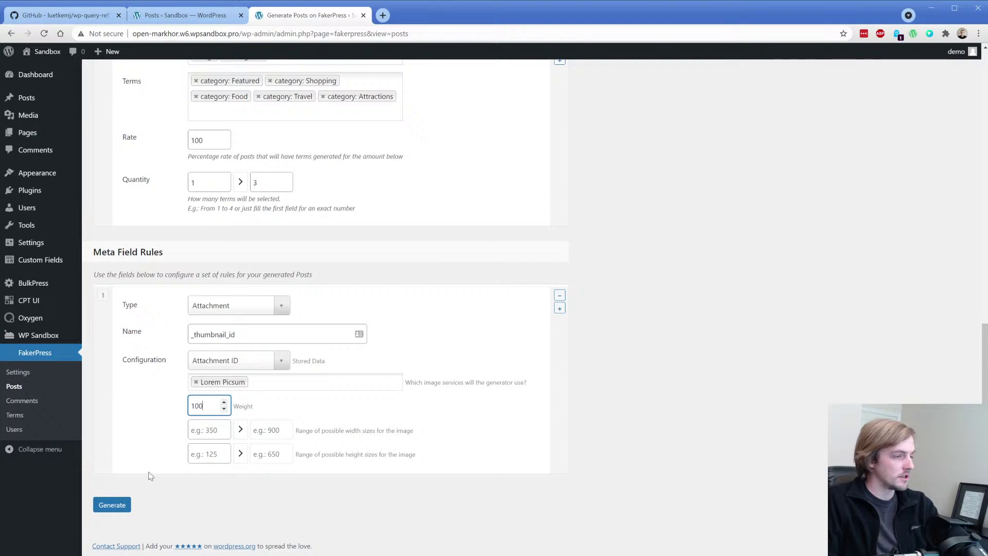
{"action": "left_click", "coordinate": [112, 504]}
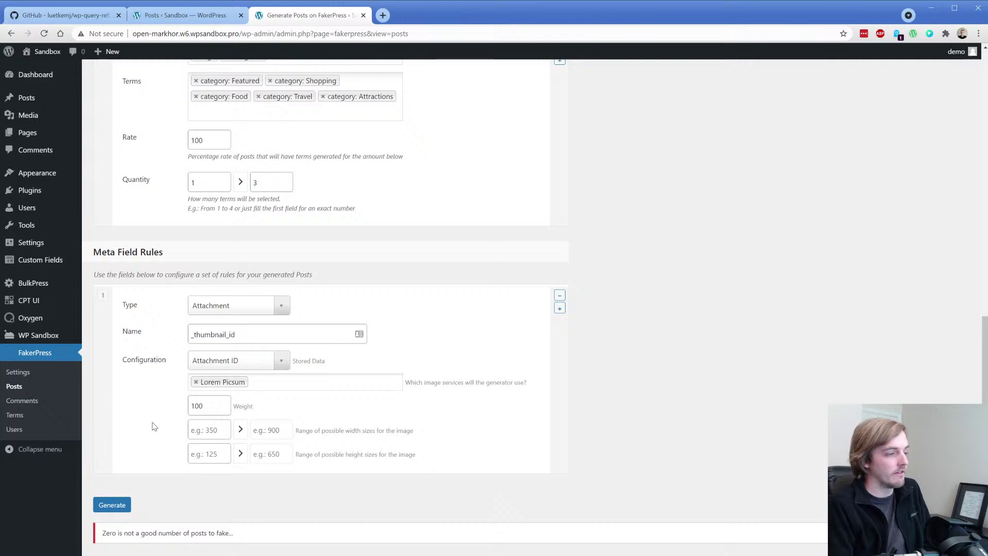
Step: Set the post quantity to 12 and generate the posts
{"action": "scroll", "coordinate": [154, 426], "scroll_direction": "up", "scroll_amount": 15}
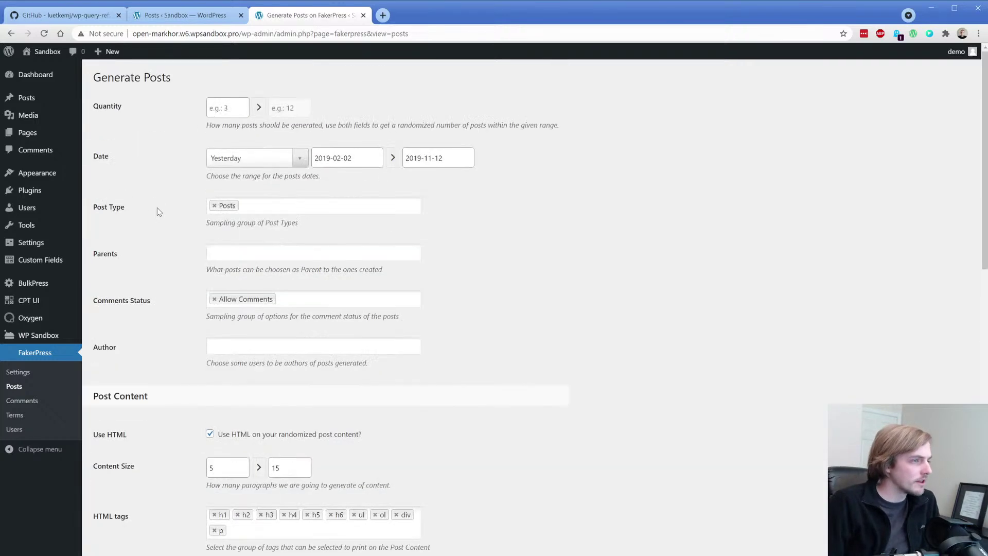
{"action": "left_click", "coordinate": [211, 110]}
{"action": "type", "text": "12"}
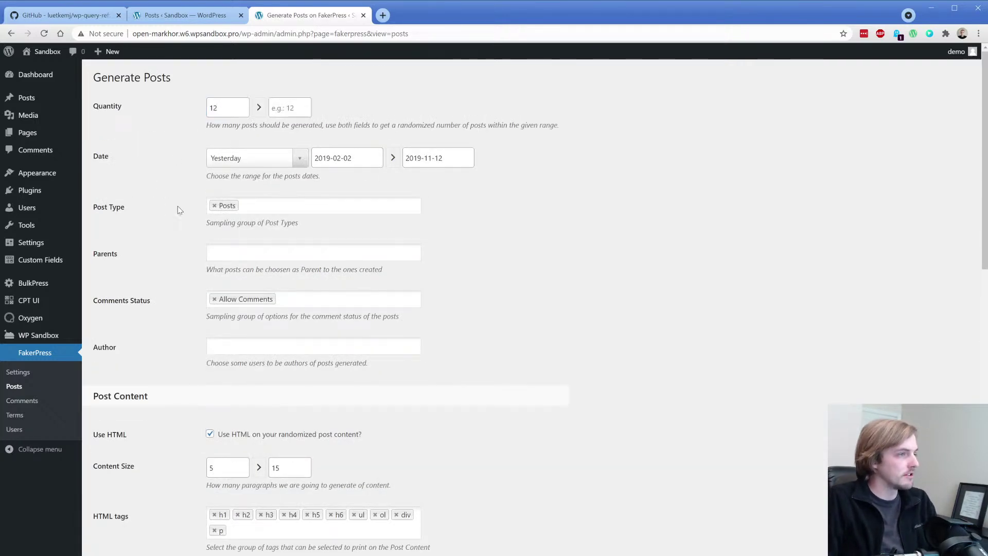
{"action": "scroll", "coordinate": [178, 206], "scroll_direction": "down", "scroll_amount": 15}
{"action": "left_click", "coordinate": [112, 474]}
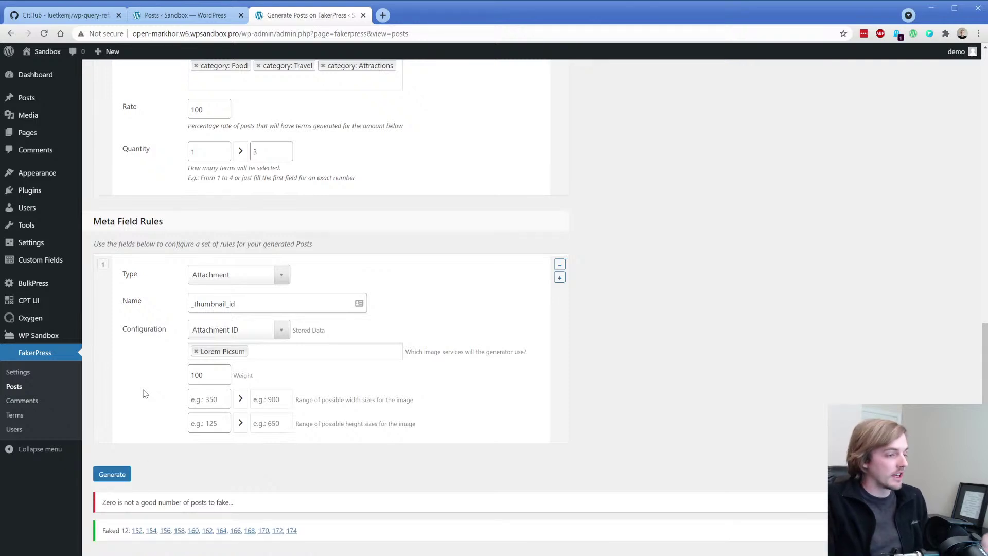
Step: Open FakerPress's comment generator and set the comment quantity range from 3 to 12
{"action": "left_click", "coordinate": [21, 400]}
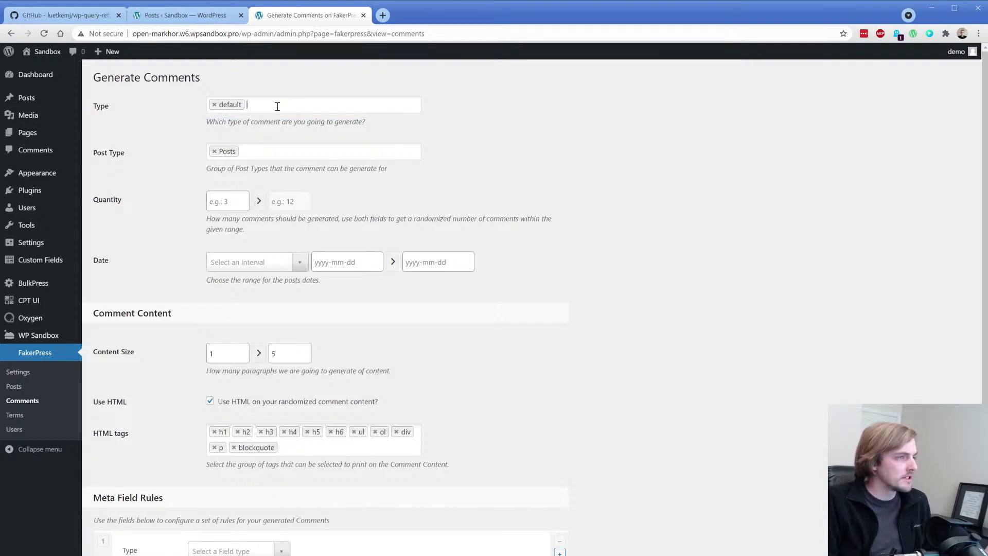
{"action": "left_click", "coordinate": [229, 107]}
{"action": "left_click", "coordinate": [242, 123]}
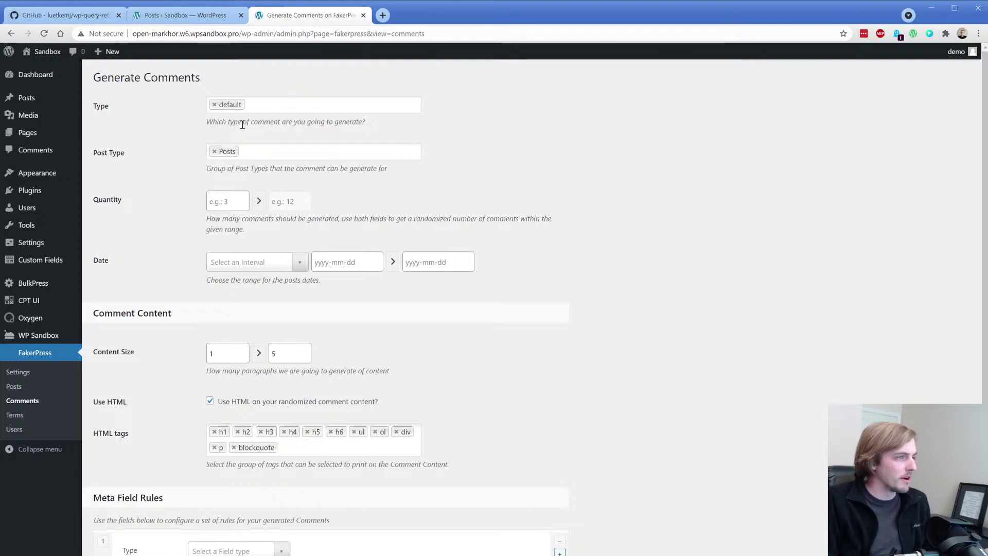
{"action": "left_click", "coordinate": [226, 205]}
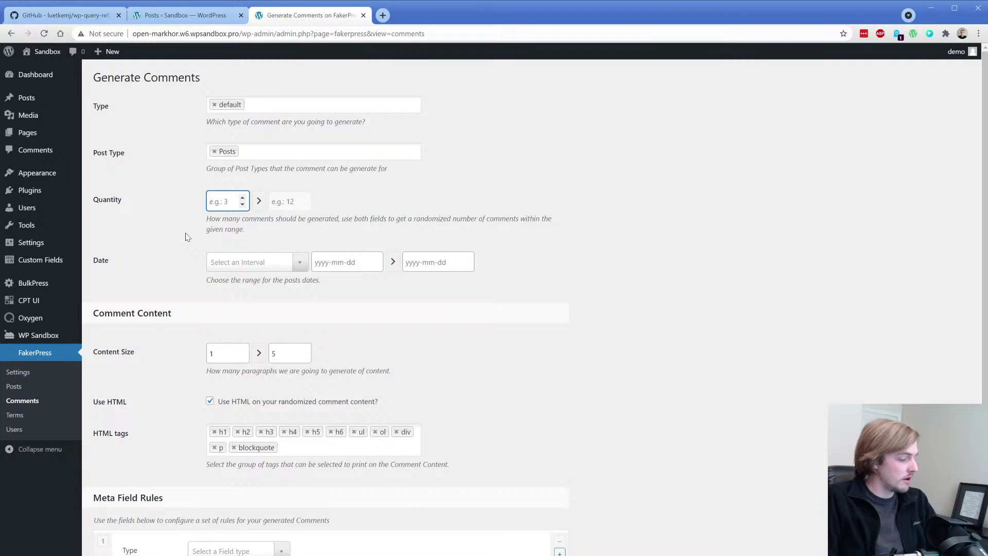
{"action": "type", "text": "3"}
{"action": "left_click", "coordinate": [291, 207]}
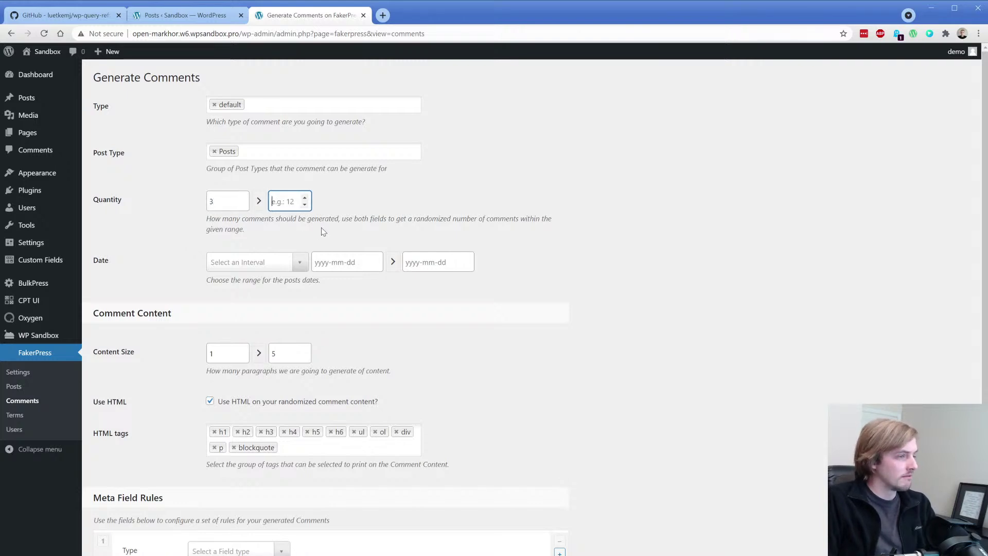
{"action": "type", "text": "12"}
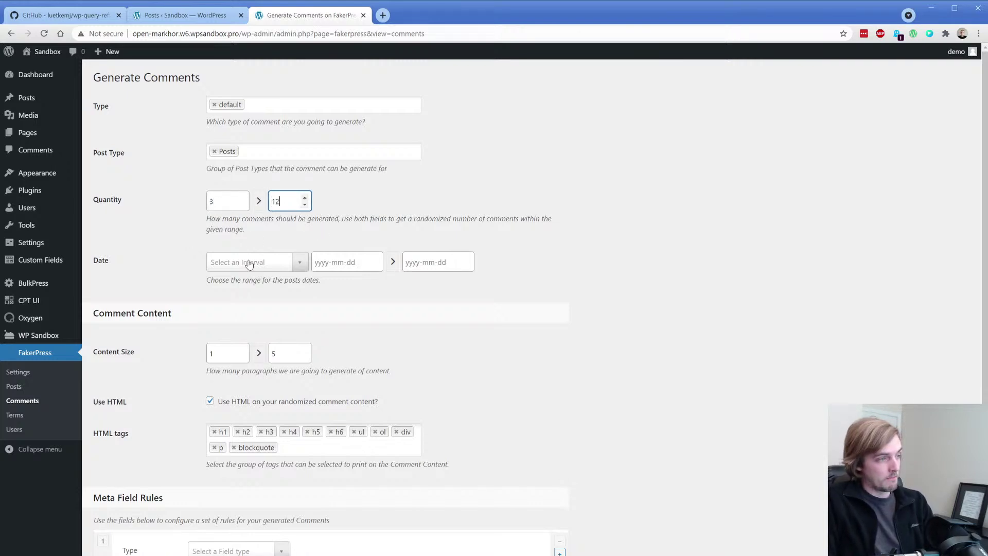
Step: Set the comment date interval to This year
{"action": "left_click", "coordinate": [249, 263]}
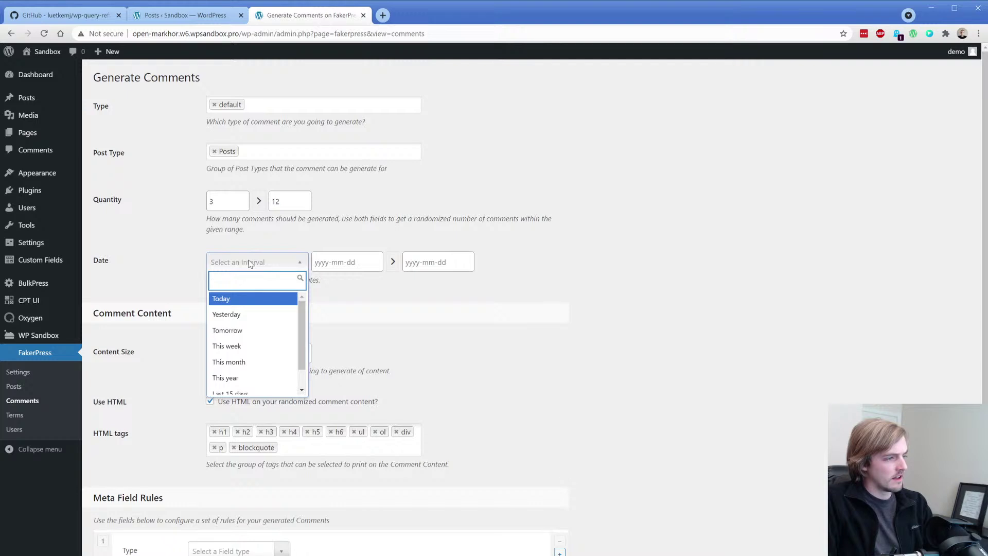
{"action": "scroll", "coordinate": [250, 263], "scroll_direction": "down", "scroll_amount": 1}
{"action": "scroll", "coordinate": [258, 315], "scroll_direction": "down", "scroll_amount": 1}
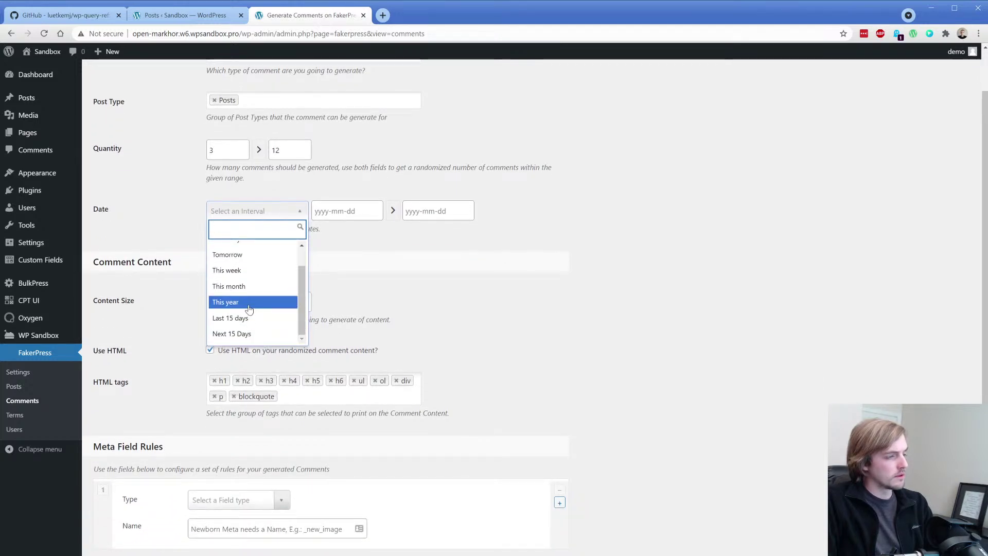
{"action": "left_click", "coordinate": [249, 304]}
Step: Check the dates and comments of all posts in a new browser tab, and return to the comment generator
{"action": "middle_click", "coordinate": [95, 98]}
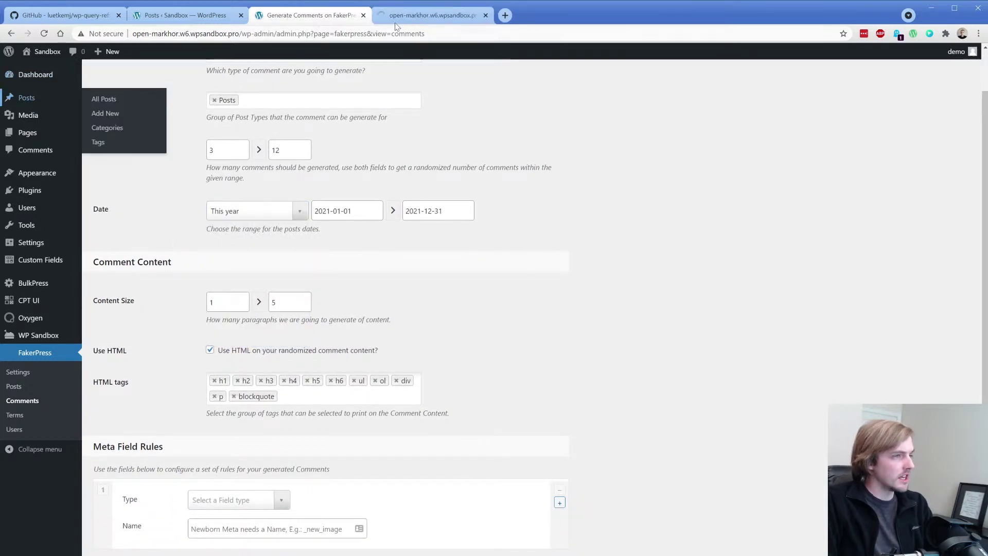
{"action": "left_click", "coordinate": [397, 21]}
{"action": "scroll", "coordinate": [685, 320], "scroll_direction": "down", "scroll_amount": 1}
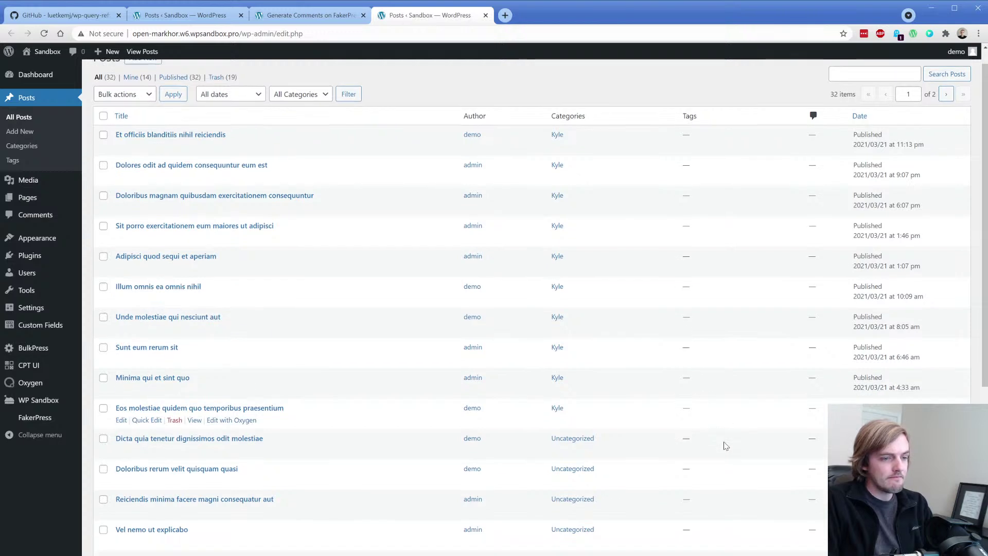
{"action": "scroll", "coordinate": [374, 385], "scroll_direction": "up", "scroll_amount": 1}
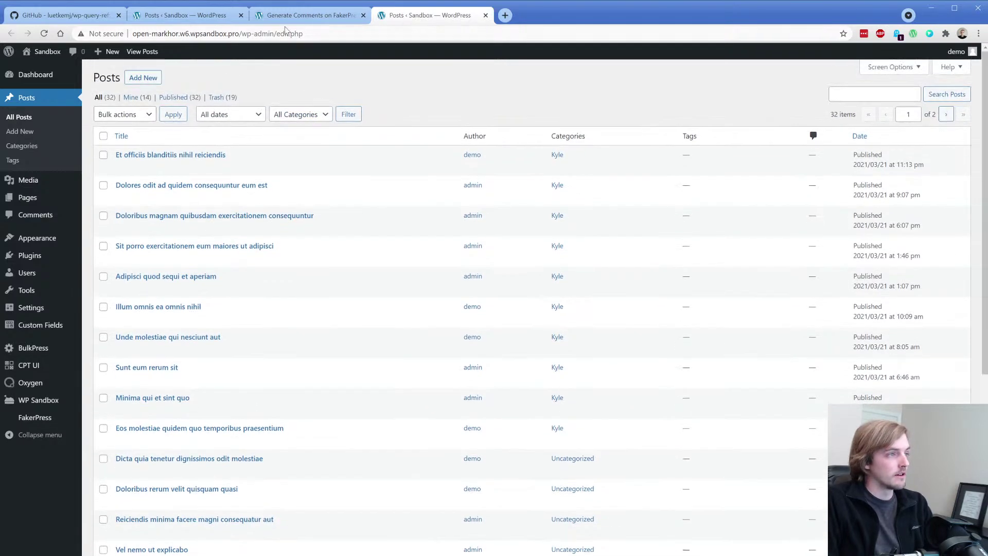
{"action": "left_click", "coordinate": [286, 15]}
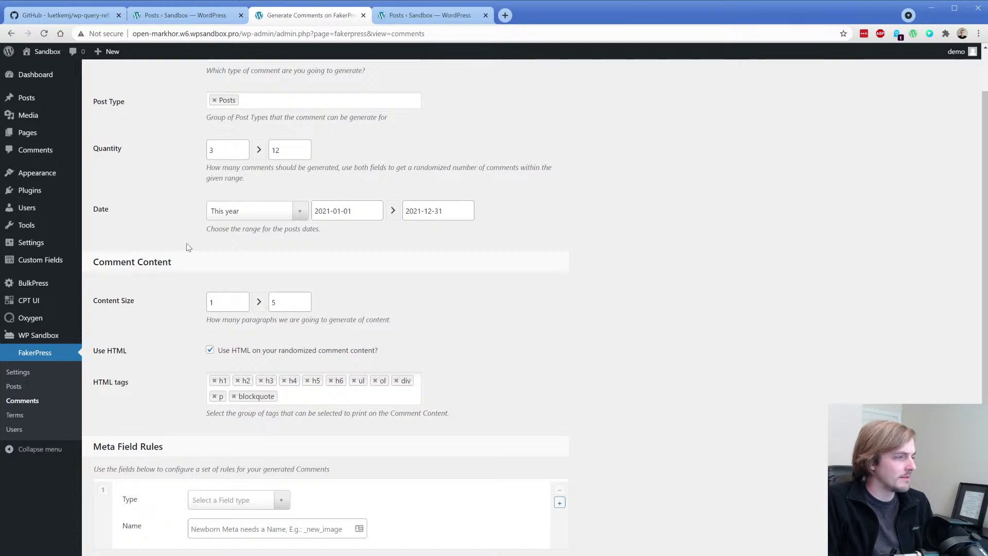
Step: Set the maximum comment content size to 1 paragraph and remove every HTML tag except p
{"action": "double_click", "coordinate": [296, 302]}
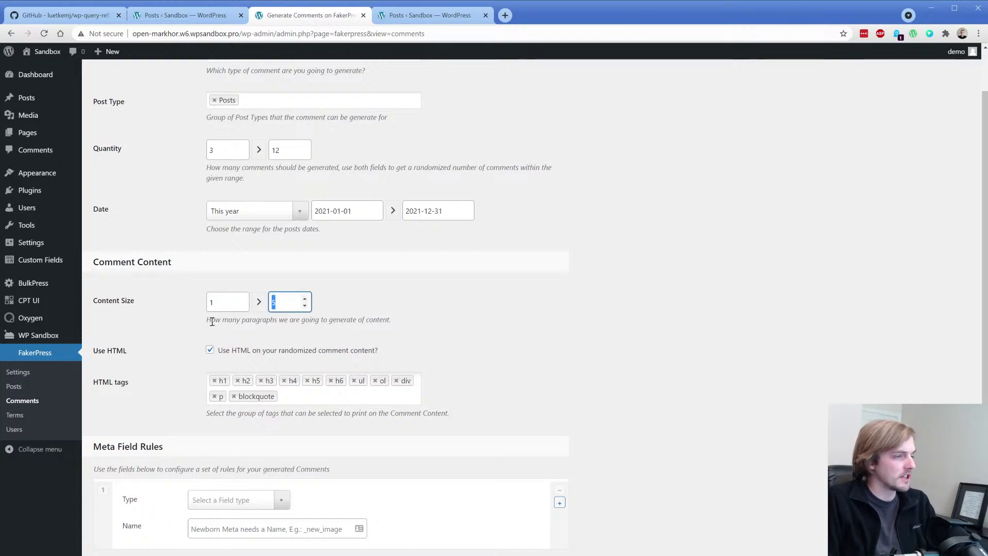
{"action": "left_click", "coordinate": [304, 305]}
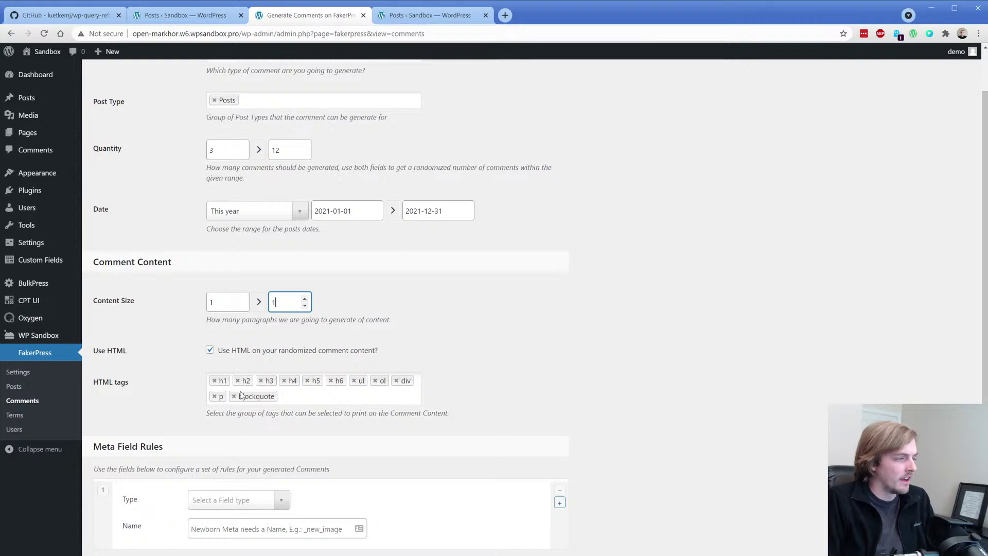
{"action": "left_click", "coordinate": [215, 381]}
{"action": "left_click", "coordinate": [215, 381]}
{"action": "left_click", "coordinate": [215, 380]}
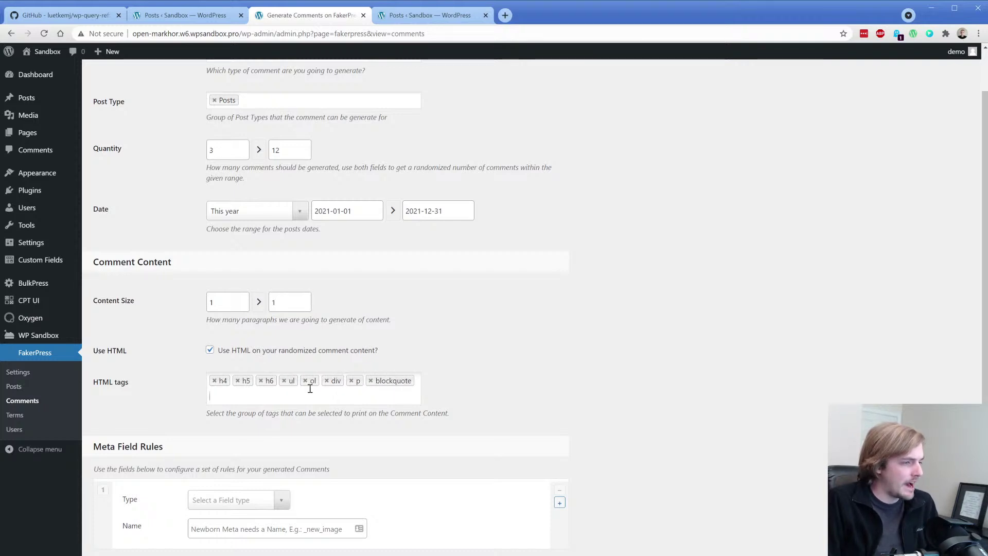
{"action": "left_click", "coordinate": [370, 380]}
{"action": "left_click", "coordinate": [326, 381]}
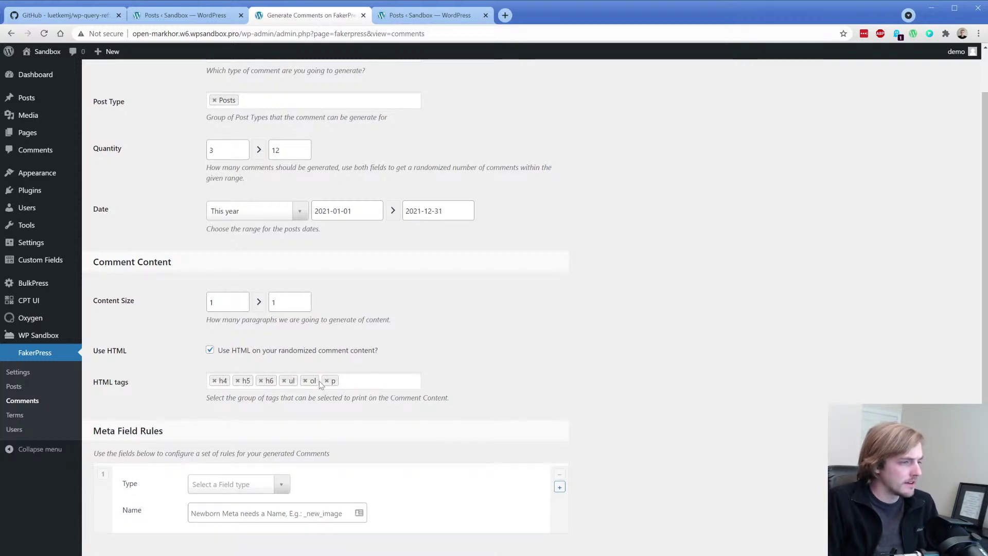
{"action": "left_click", "coordinate": [305, 381]}
{"action": "left_click", "coordinate": [284, 381]}
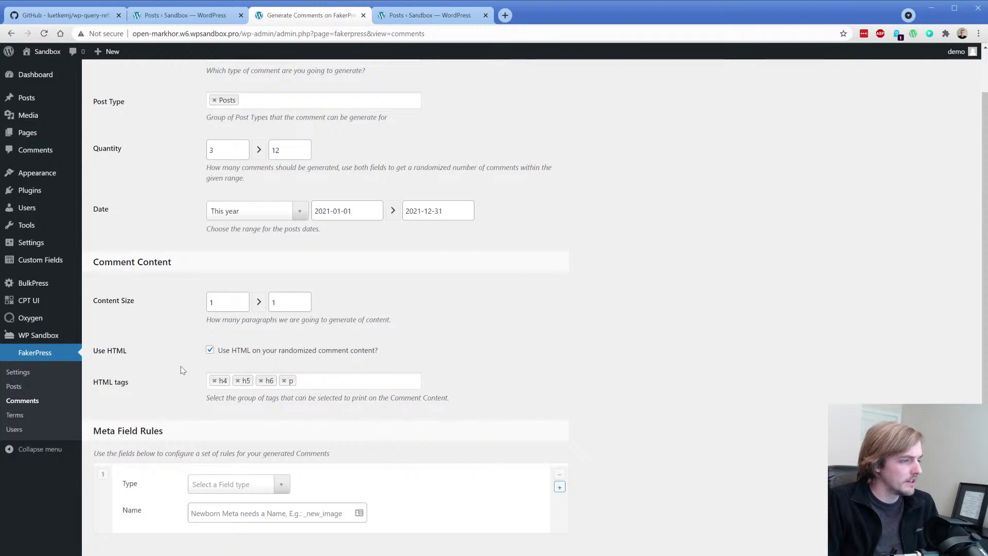
{"action": "left_click", "coordinate": [214, 380]}
{"action": "left_click", "coordinate": [214, 381]}
{"action": "left_click", "coordinate": [214, 381]}
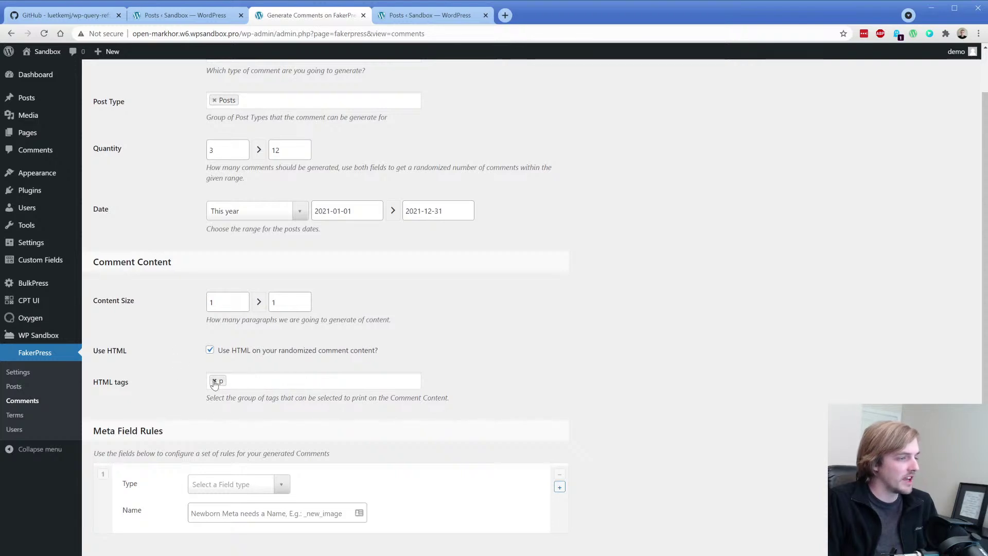
{"action": "scroll", "coordinate": [183, 354], "scroll_direction": "down", "scroll_amount": 2}
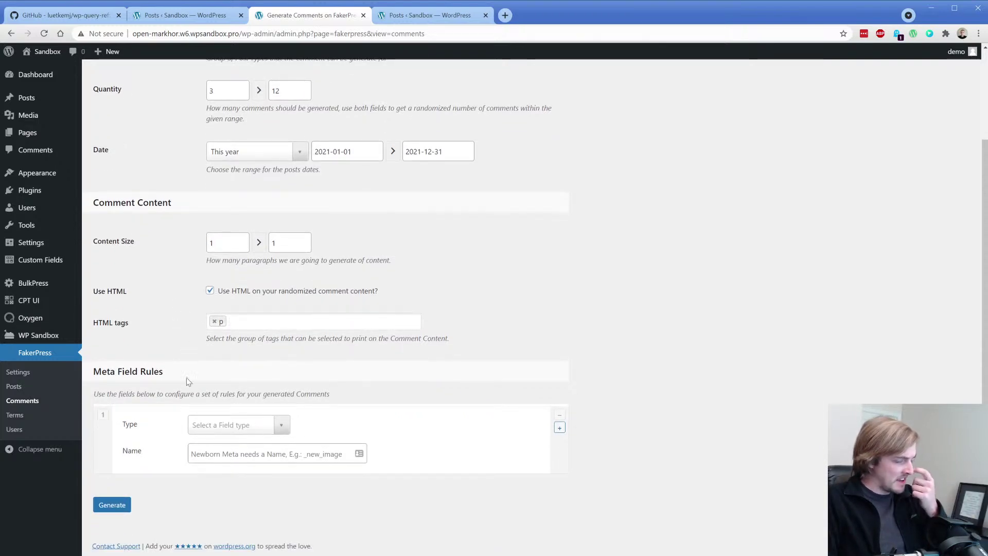
{"action": "left_click", "coordinate": [229, 424]}
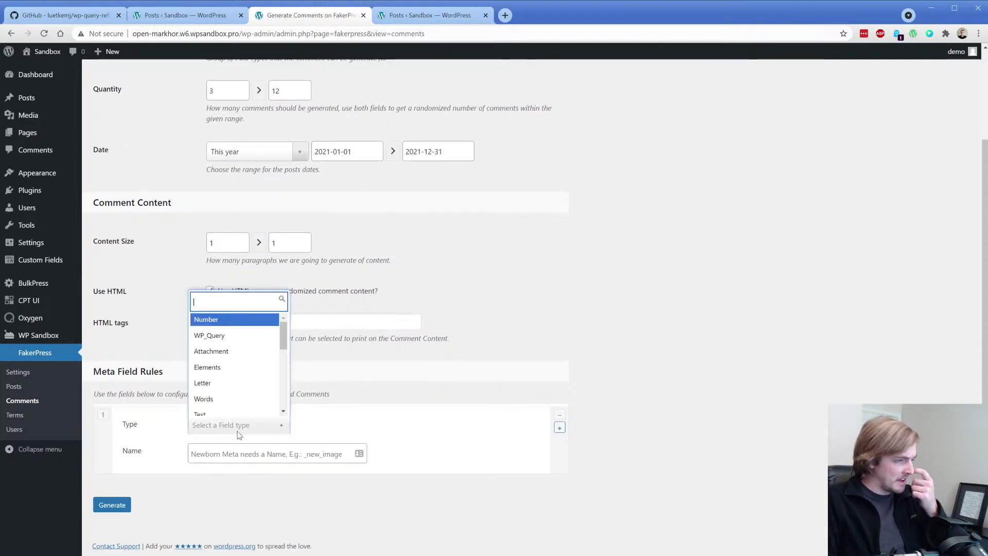
{"action": "left_click", "coordinate": [161, 342]}
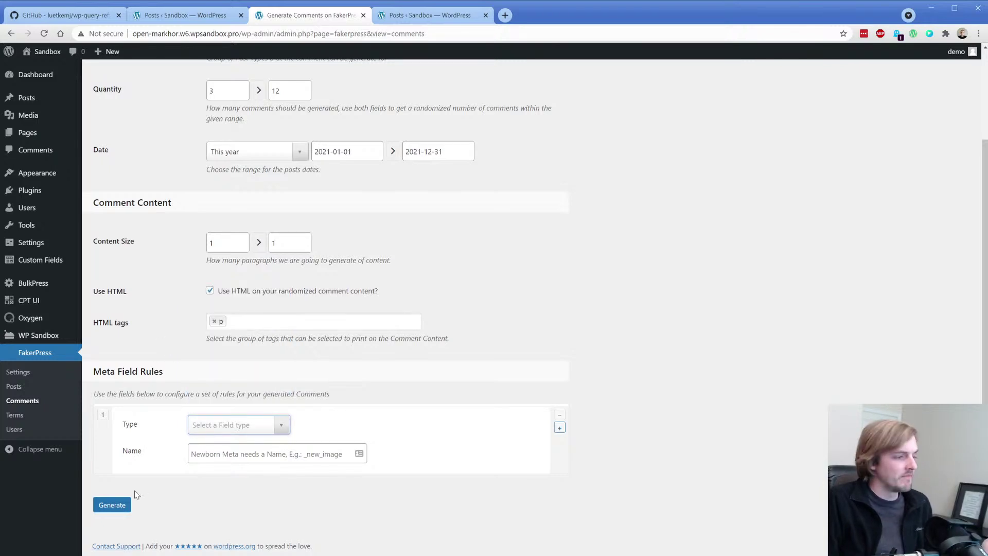
Step: Generate the comments and check the comment counts in the list of all posts
{"action": "left_click", "coordinate": [117, 503]}
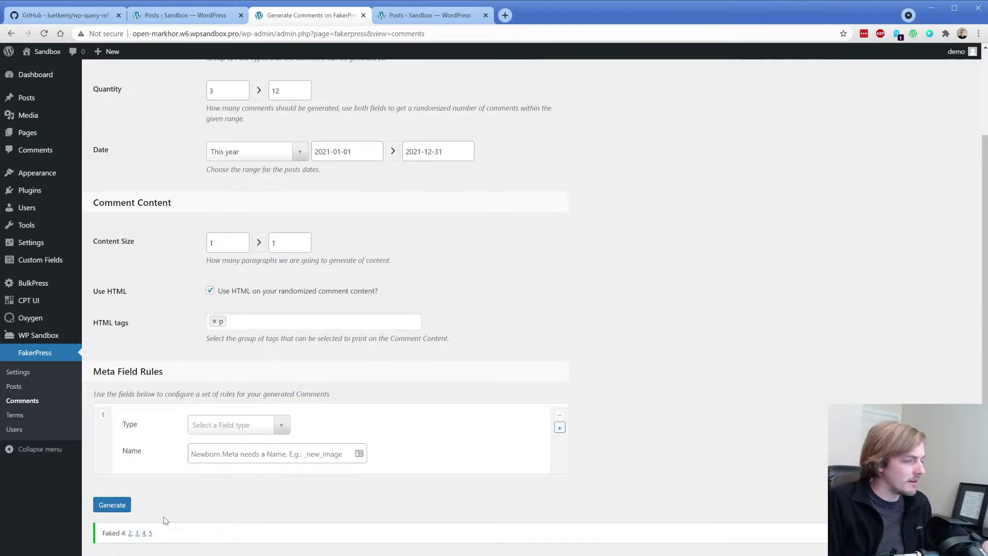
{"action": "middle_click", "coordinate": [129, 534]}
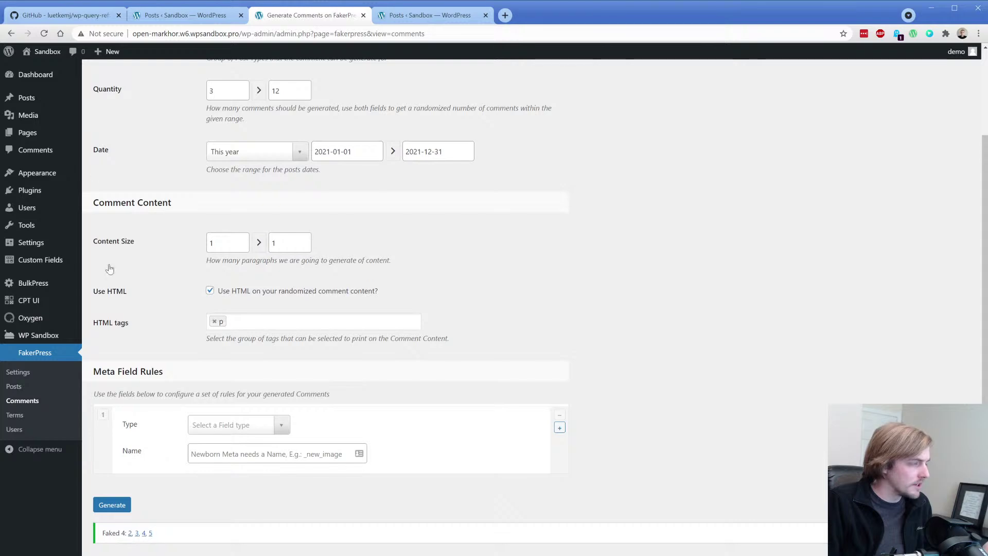
{"action": "left_click", "coordinate": [517, 16]}
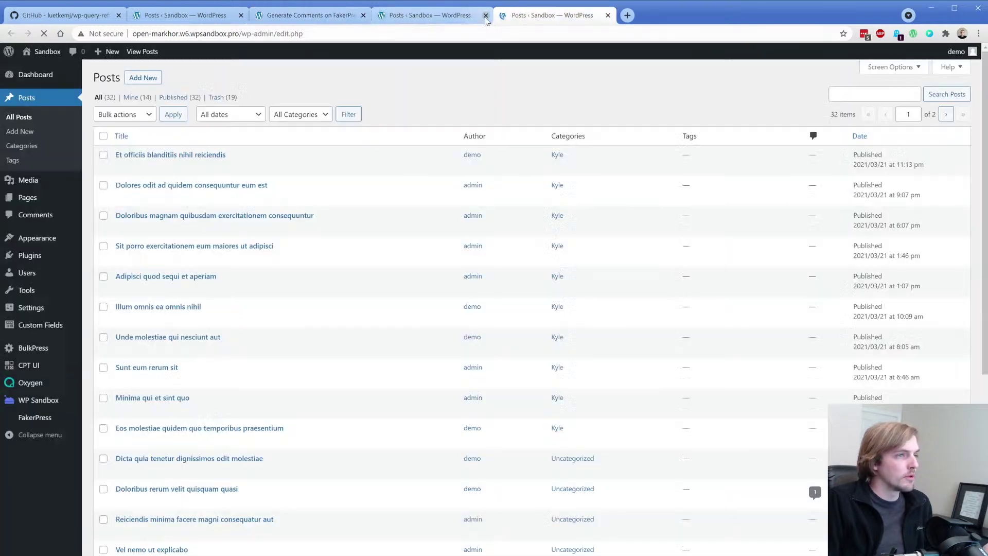
{"action": "key", "text": "ctrl+w"}
{"action": "scroll", "coordinate": [684, 280], "scroll_direction": "down", "scroll_amount": 3}
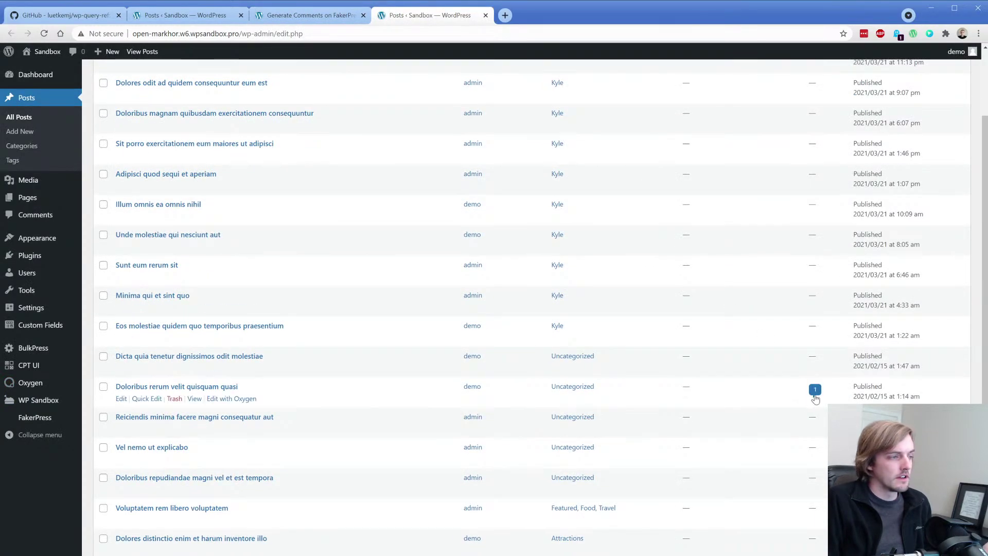
{"action": "scroll", "coordinate": [812, 394], "scroll_direction": "down", "scroll_amount": 3}
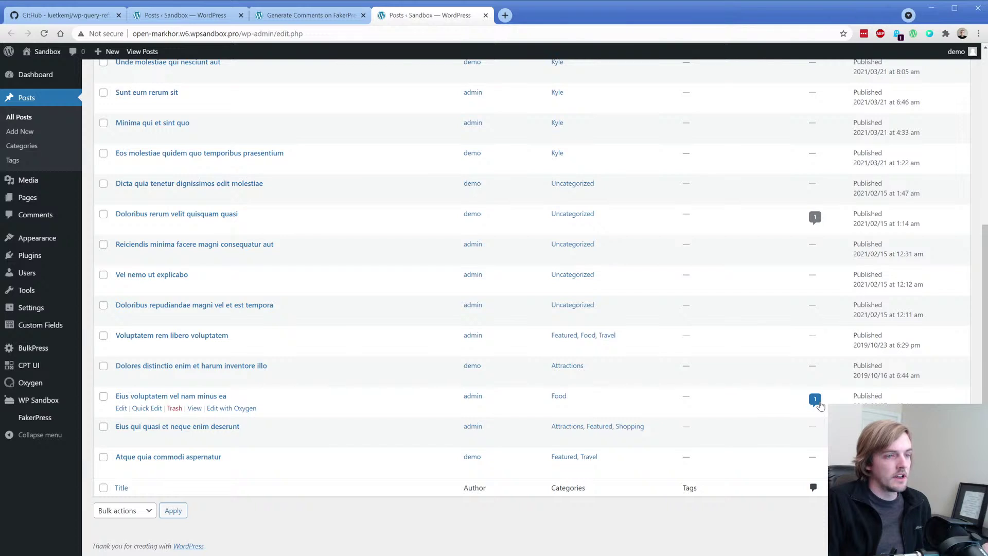
Step: Generate further batches of comments with the same FakerPress settings and reload the posts list to review their distribution
{"action": "left_click", "coordinate": [326, 16]}
{"action": "scroll", "coordinate": [160, 266], "scroll_direction": "up", "scroll_amount": 2}
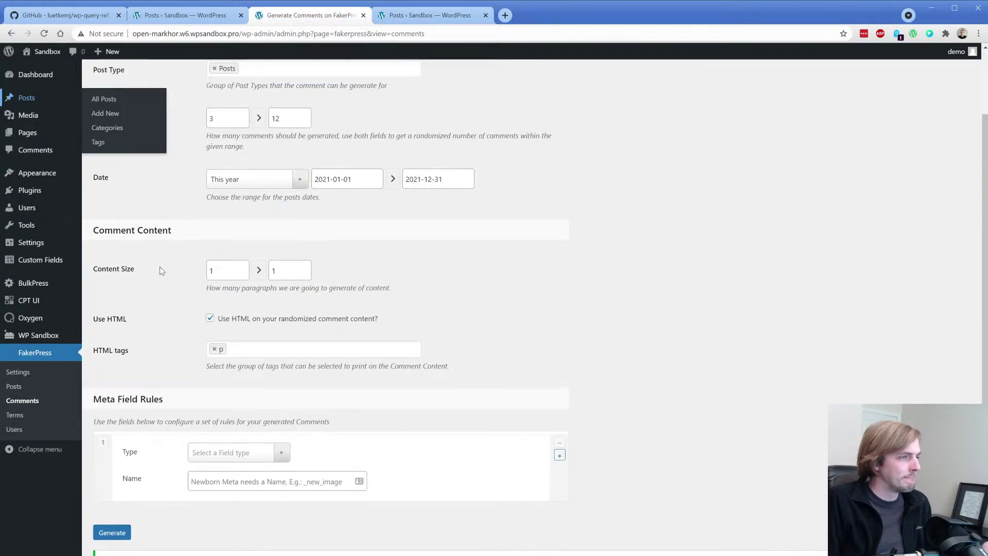
{"action": "scroll", "coordinate": [166, 220], "scroll_direction": "down", "scroll_amount": 3}
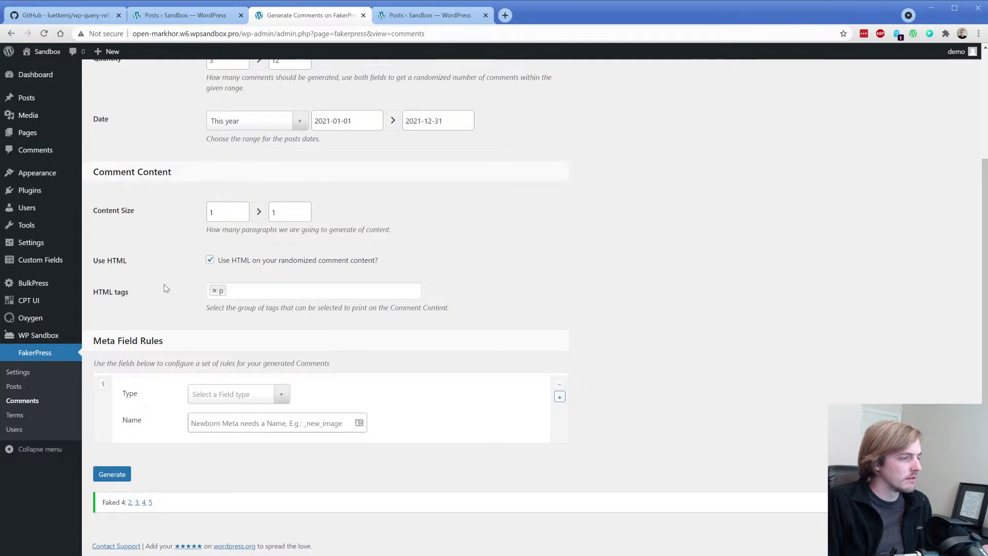
{"action": "left_click", "coordinate": [116, 475]}
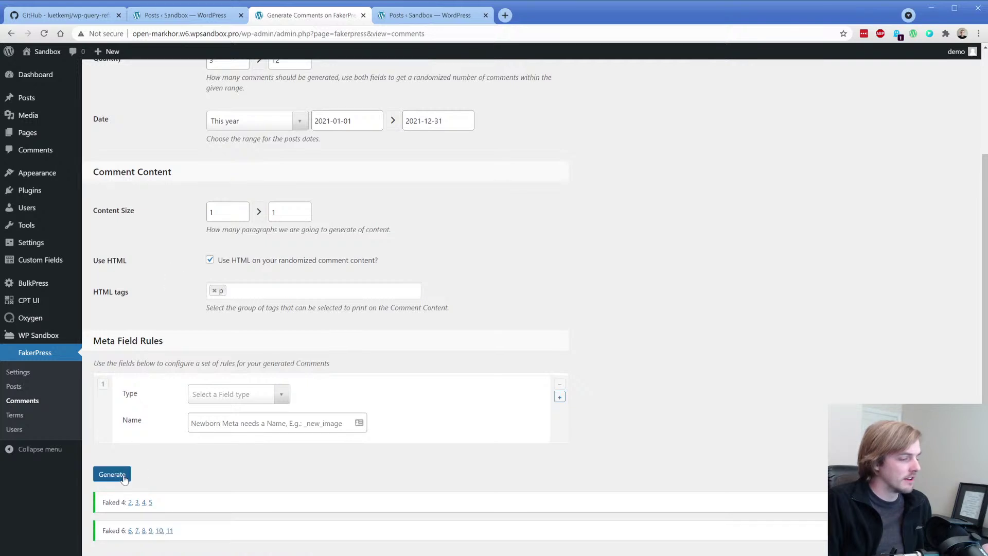
{"action": "left_click", "coordinate": [120, 482]}
{"action": "left_click", "coordinate": [427, 14]}
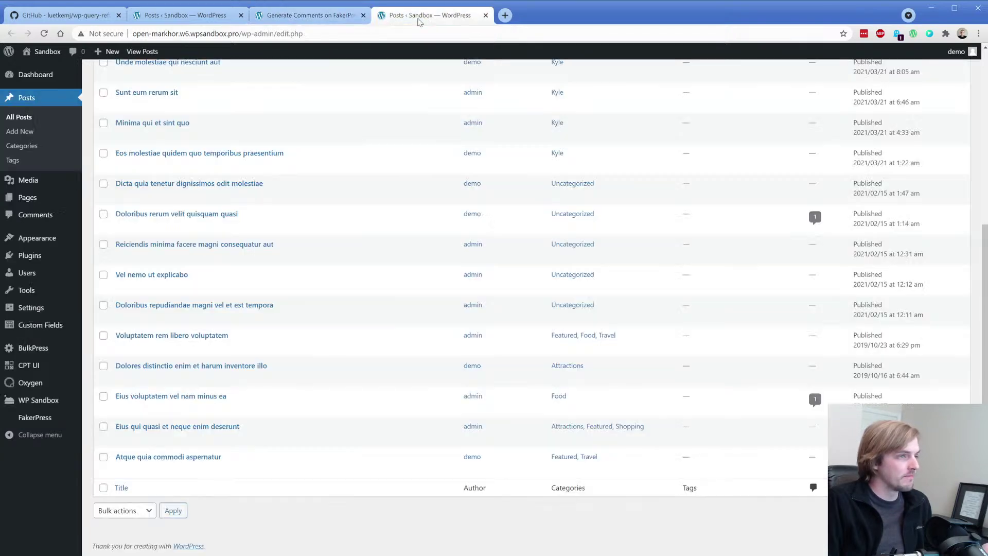
{"action": "key", "text": "F5"}
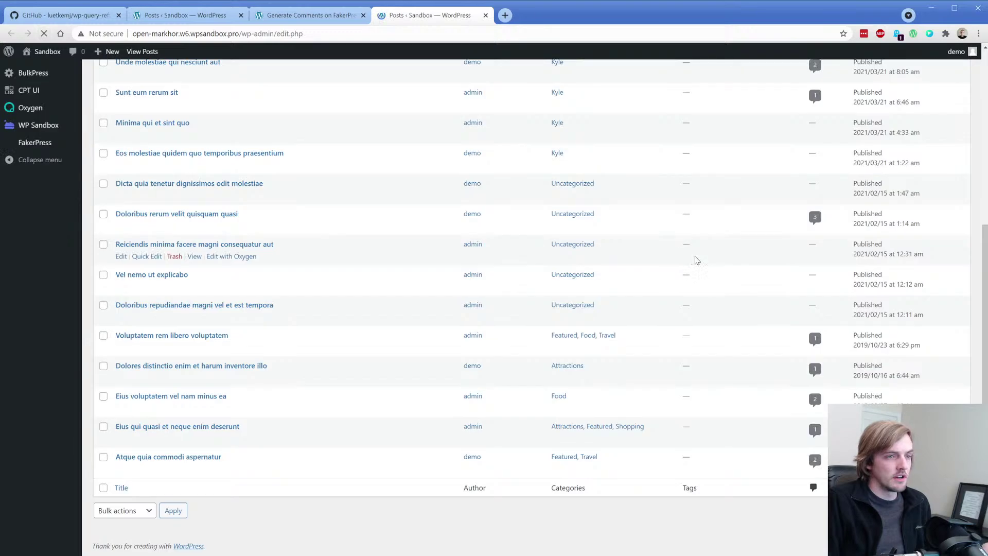
{"action": "scroll", "coordinate": [763, 260], "scroll_direction": "up", "scroll_amount": 4}
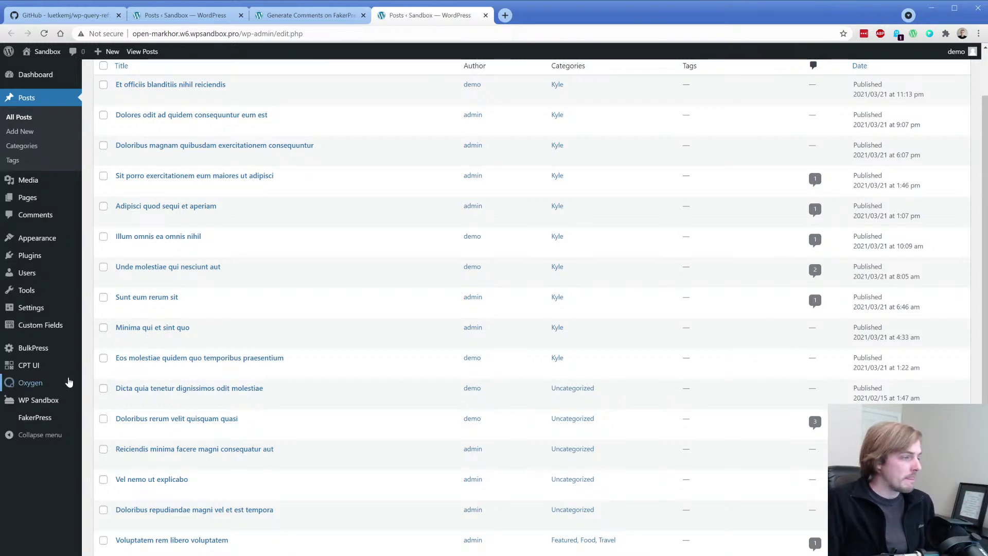
Step: Move the "Sitwide template" in the Oxygen templates list to the trash
{"action": "mouse_move", "coordinate": [29, 383]}
{"action": "left_click", "coordinate": [96, 399]}
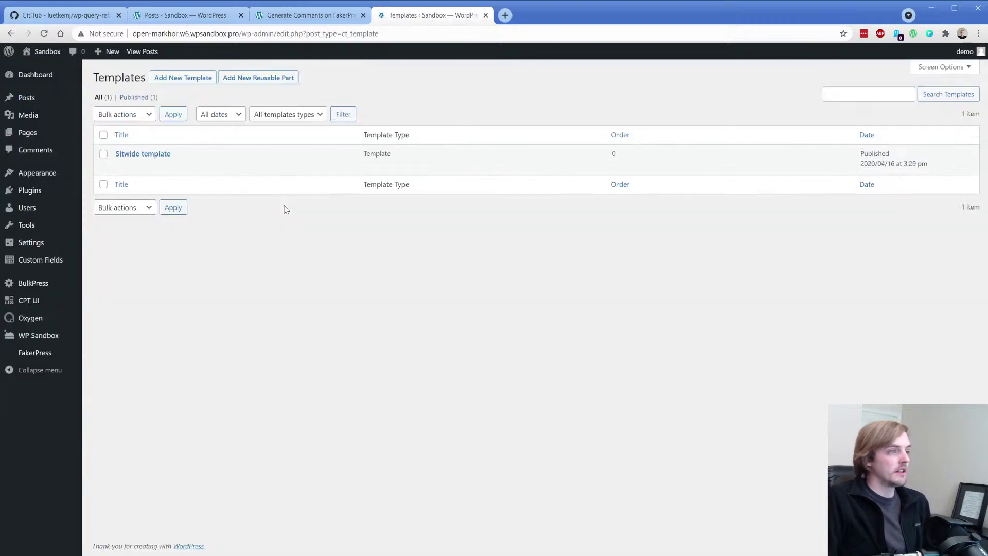
{"action": "left_click", "coordinate": [175, 166]}
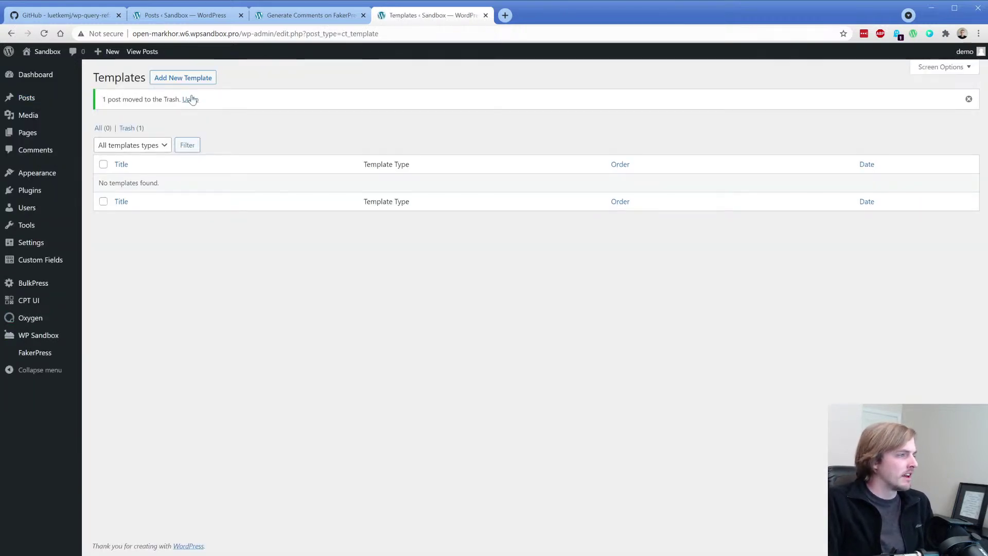
Step: Set the Posts page to Blog in the site's Reading Settings and save the changes
{"action": "mouse_move", "coordinate": [40, 242]}
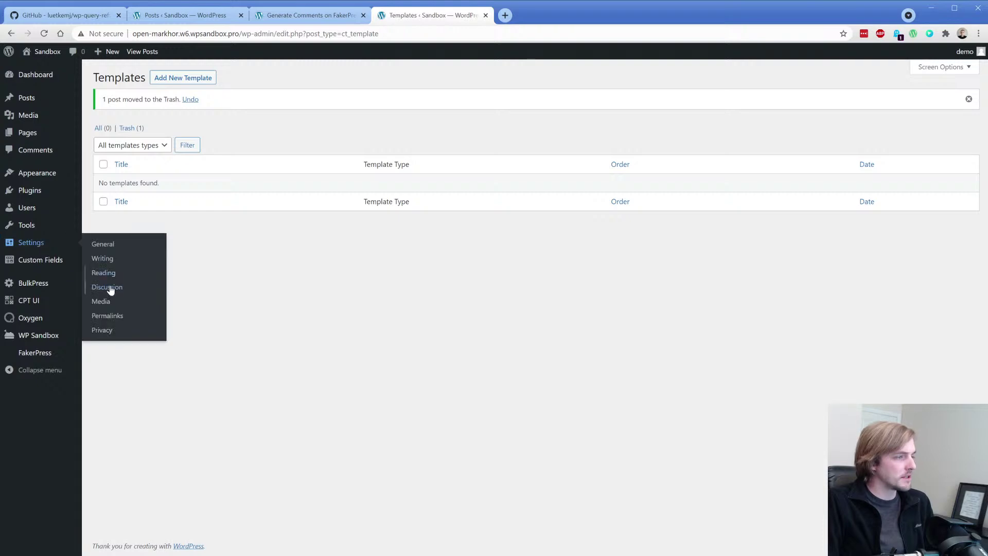
{"action": "left_click", "coordinate": [111, 277]}
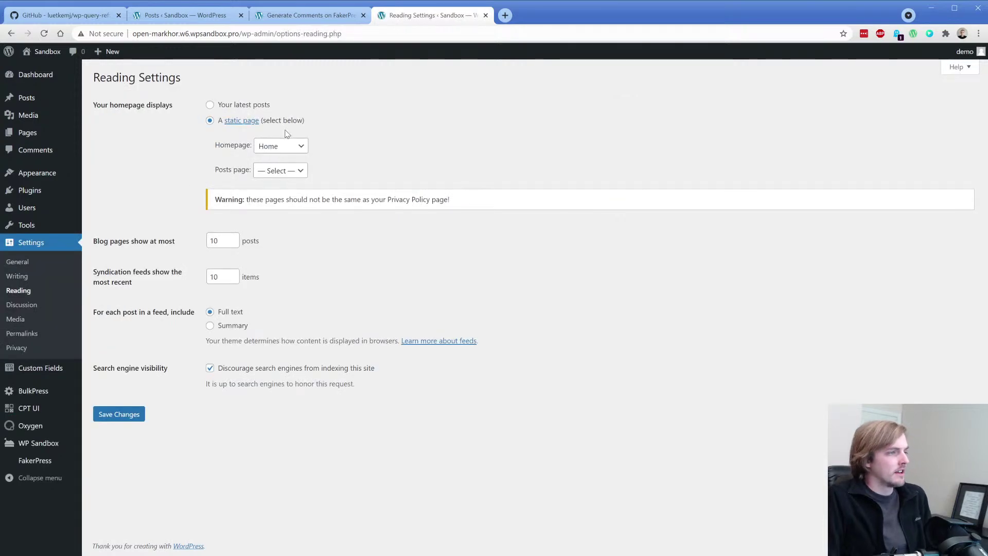
{"action": "left_click", "coordinate": [286, 170]}
{"action": "left_click", "coordinate": [289, 198]}
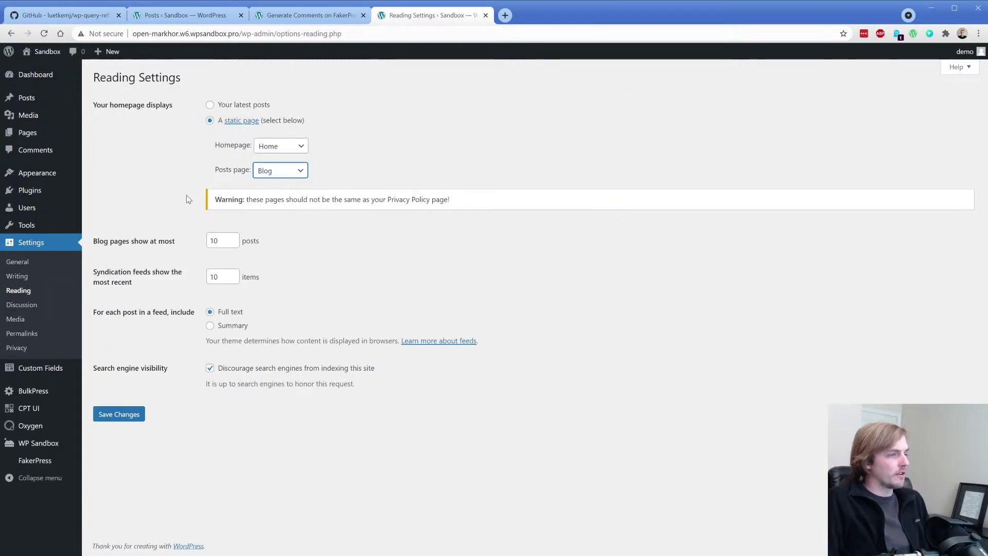
{"action": "left_click", "coordinate": [135, 414]}
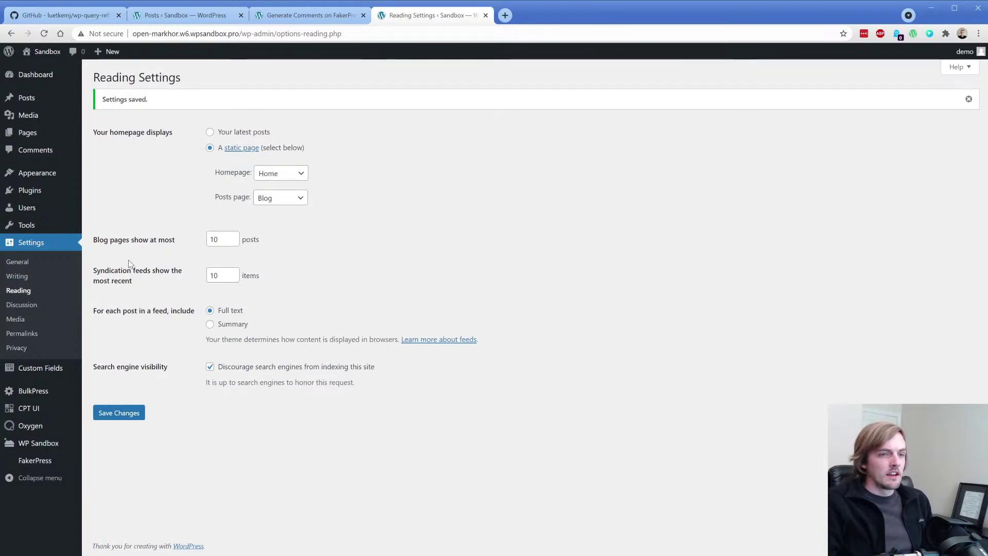
Step: Create an Oxygen template titled "Blog Singular", apply it to Blog Posts Index, and publish it
{"action": "left_click", "coordinate": [103, 441]}
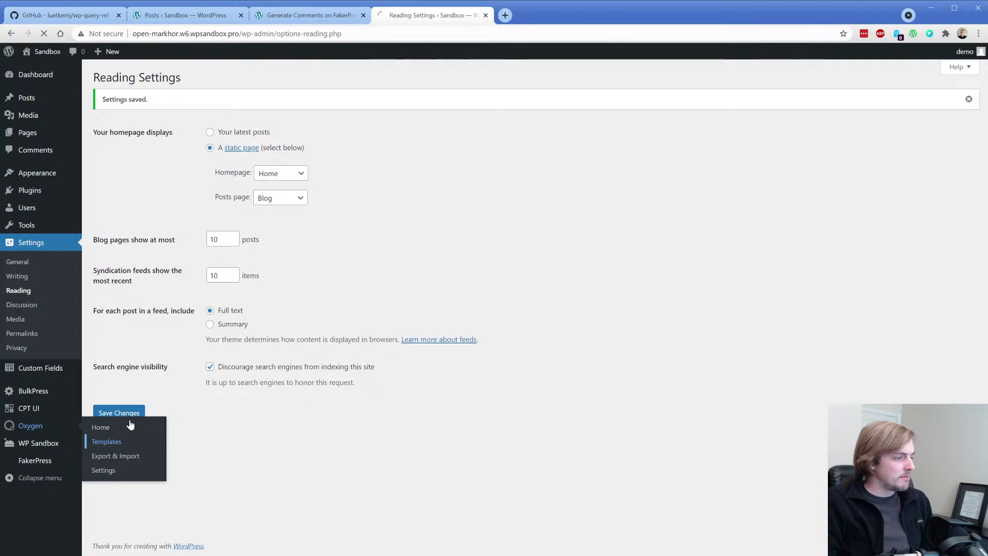
{"action": "left_click", "coordinate": [194, 78]}
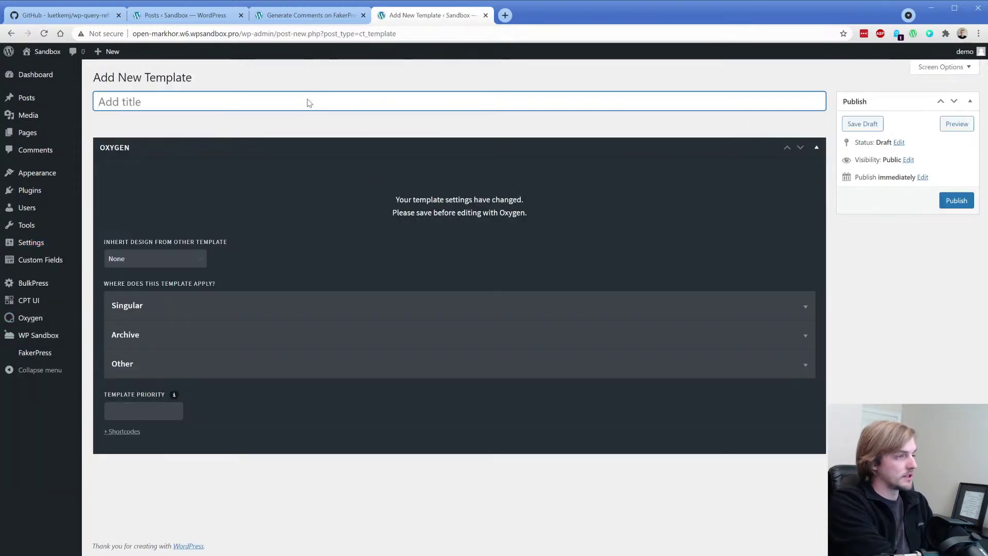
{"action": "type", "text": "Blog Singular"}
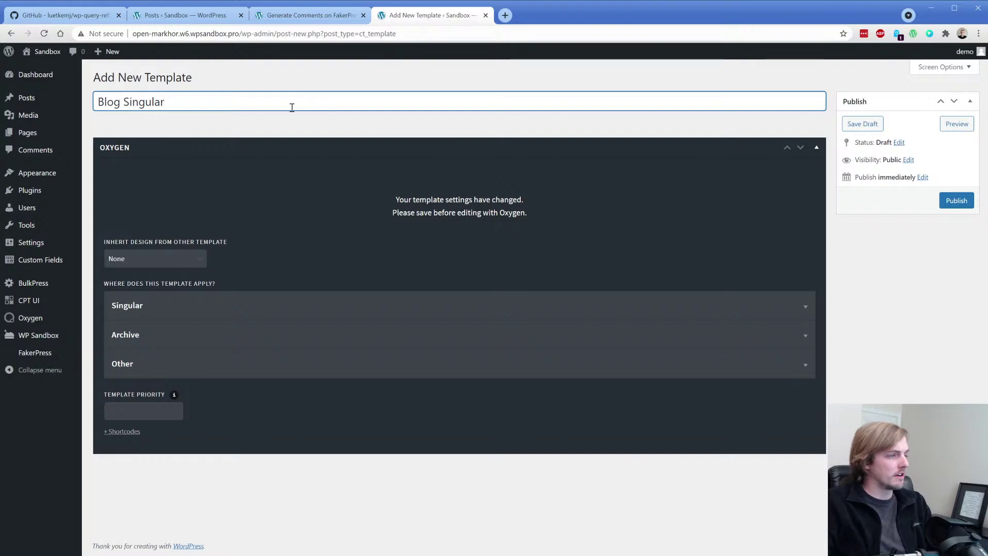
{"action": "left_click", "coordinate": [169, 309]}
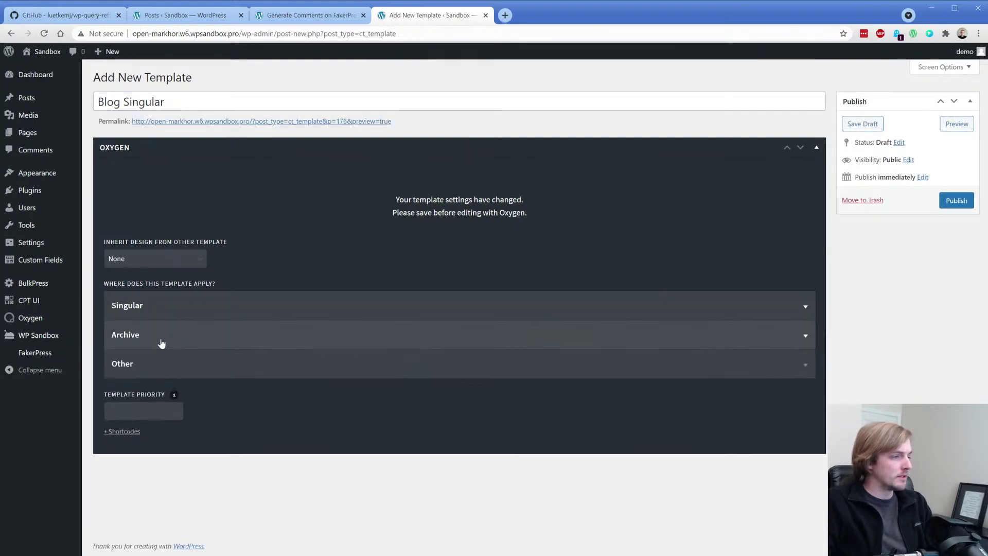
{"action": "left_click", "coordinate": [154, 364]}
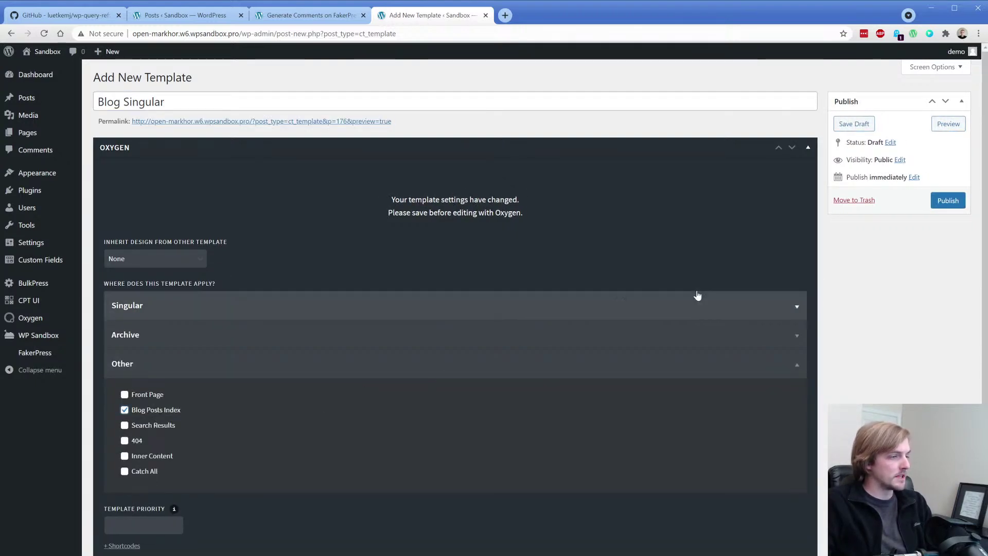
{"action": "left_click", "coordinate": [947, 202]}
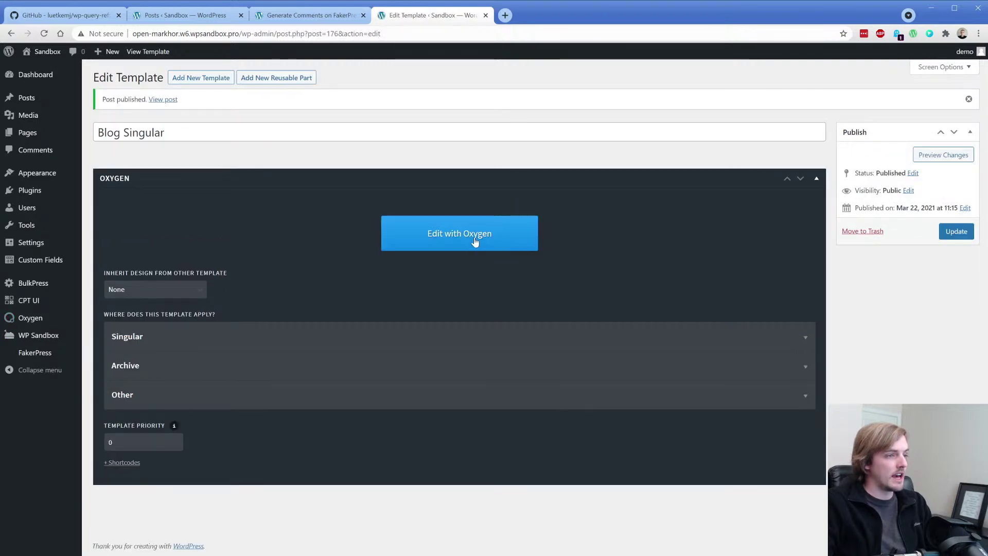
Step: Open the Blog Singular template in the Oxygen editor and the Blog page's front end in another tab
{"action": "left_click", "coordinate": [503, 244]}
{"action": "mouse_move", "coordinate": [34, 134]}
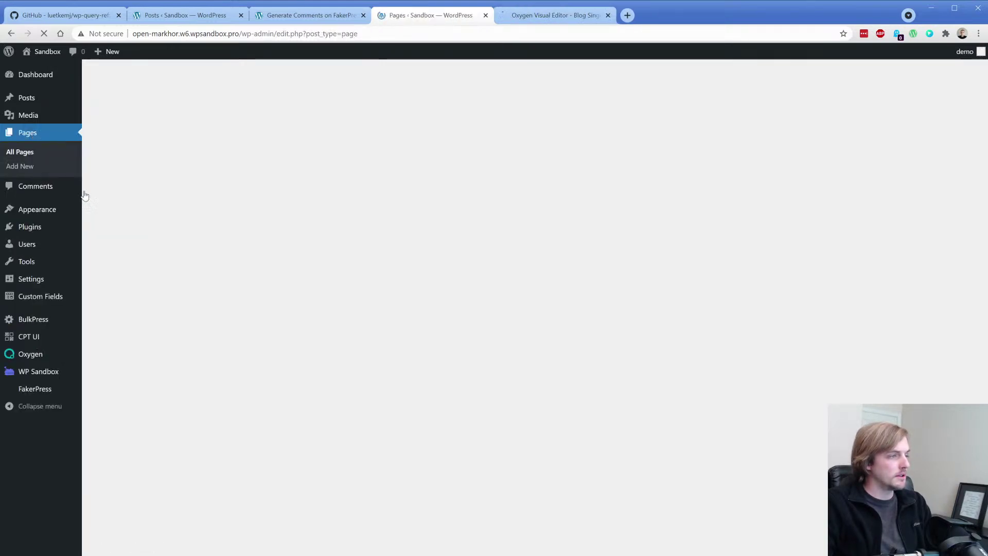
{"action": "left_click", "coordinate": [194, 165], "text": "ctrl"}
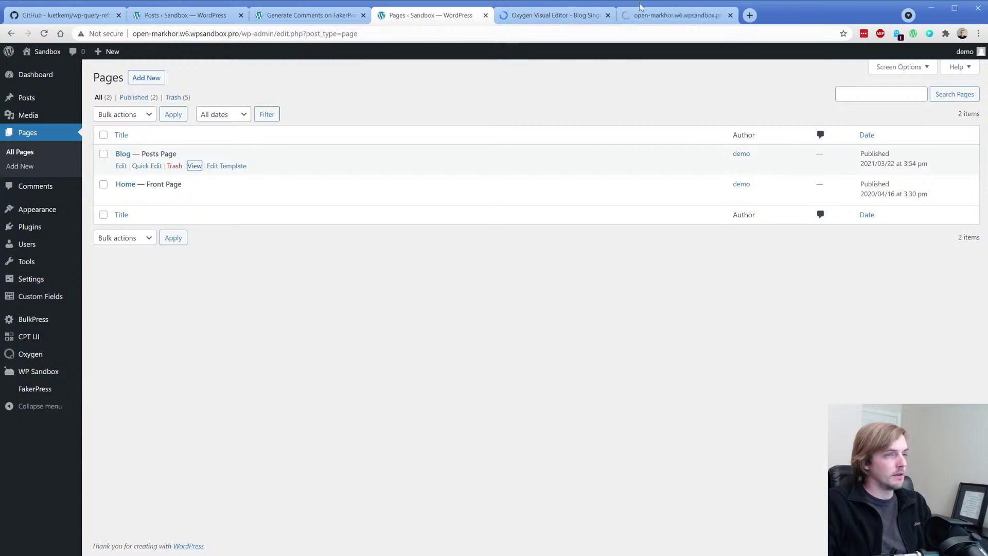
{"action": "left_click", "coordinate": [557, 20]}
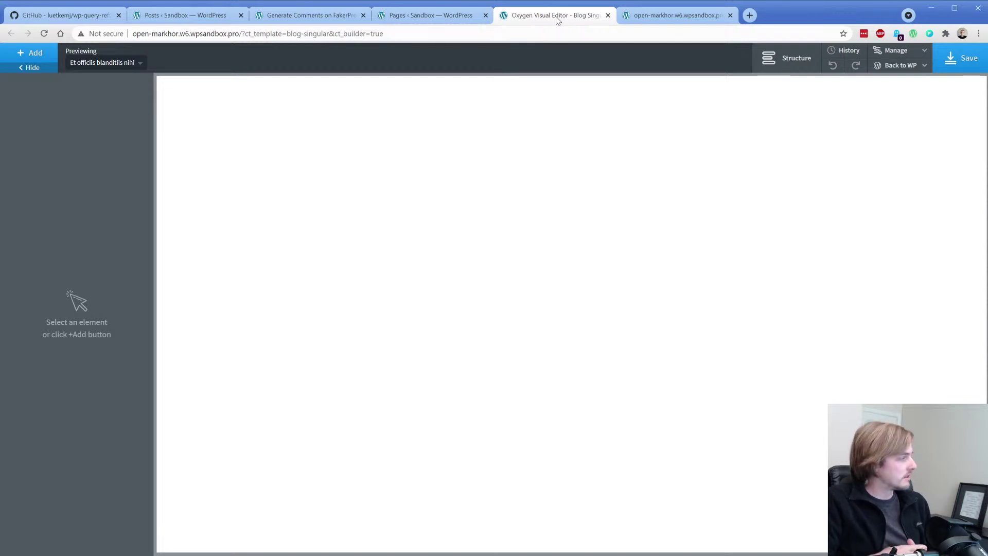
{"action": "left_click", "coordinate": [783, 62]}
{"action": "left_click", "coordinate": [783, 62]}
Step: Add a Section to the template and set its background image to the post's dynamic featured image
{"action": "left_click", "coordinate": [30, 53]}
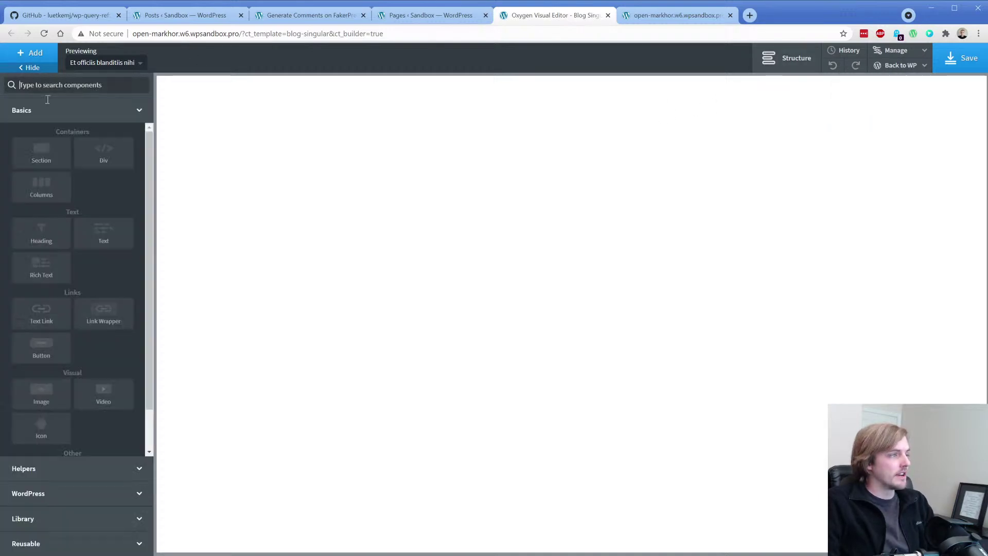
{"action": "left_click", "coordinate": [42, 152]}
{"action": "left_click", "coordinate": [109, 141]}
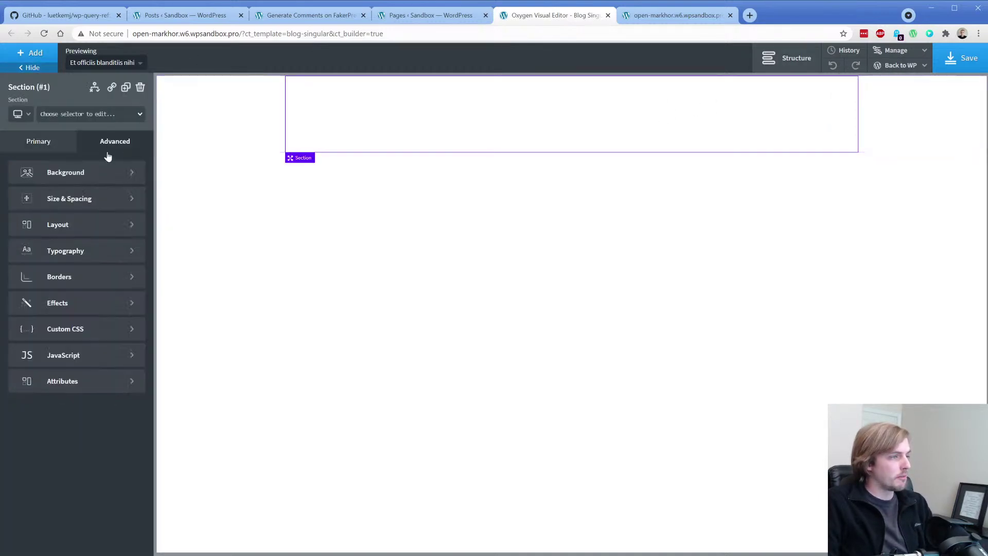
{"action": "left_click", "coordinate": [105, 170]}
{"action": "left_click", "coordinate": [119, 234]}
{"action": "left_click", "coordinate": [232, 175]}
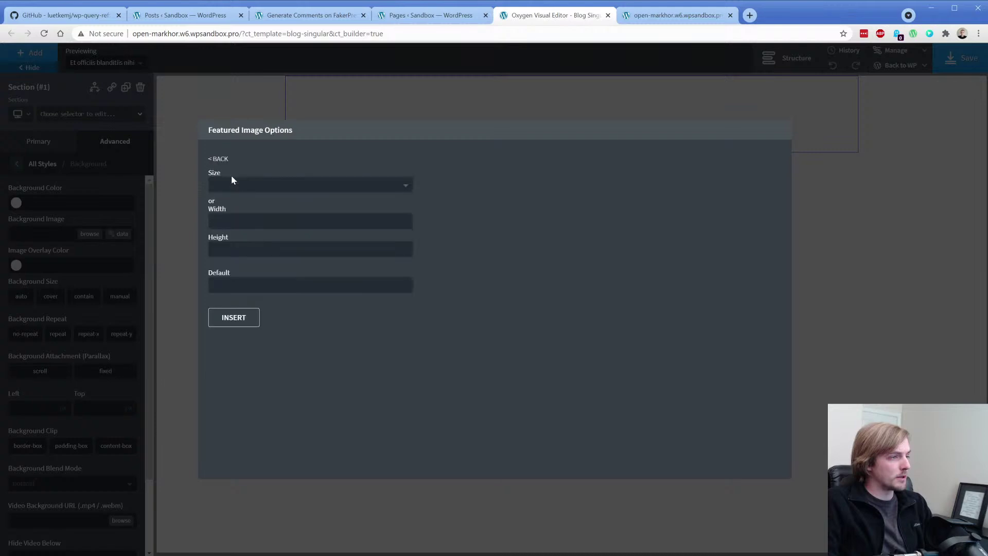
{"action": "left_click", "coordinate": [261, 186]}
{"action": "left_click", "coordinate": [260, 201]}
{"action": "left_click", "coordinate": [233, 316]}
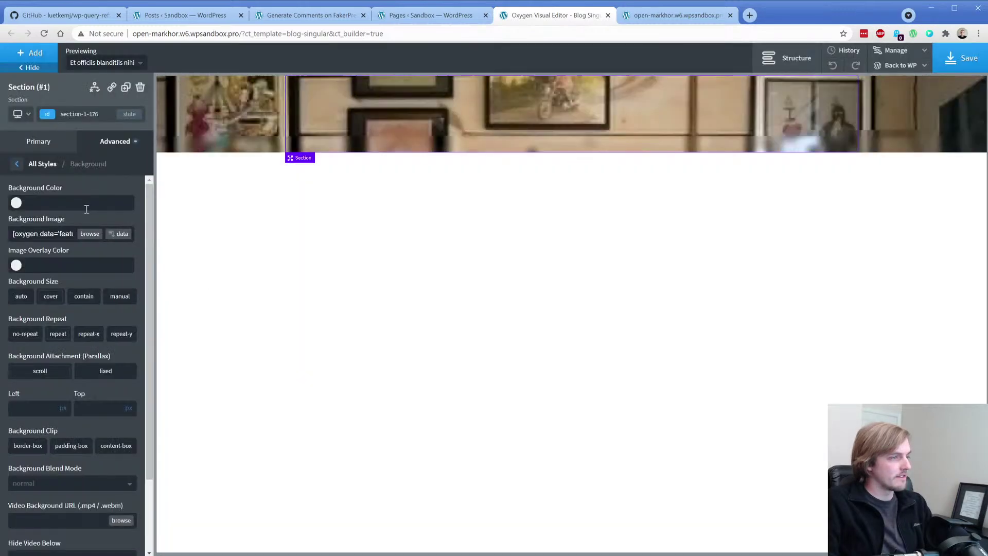
Step: Set the section's background image overlay colour to rgba(45,45,45,0.3)
{"action": "left_click", "coordinate": [16, 265]}
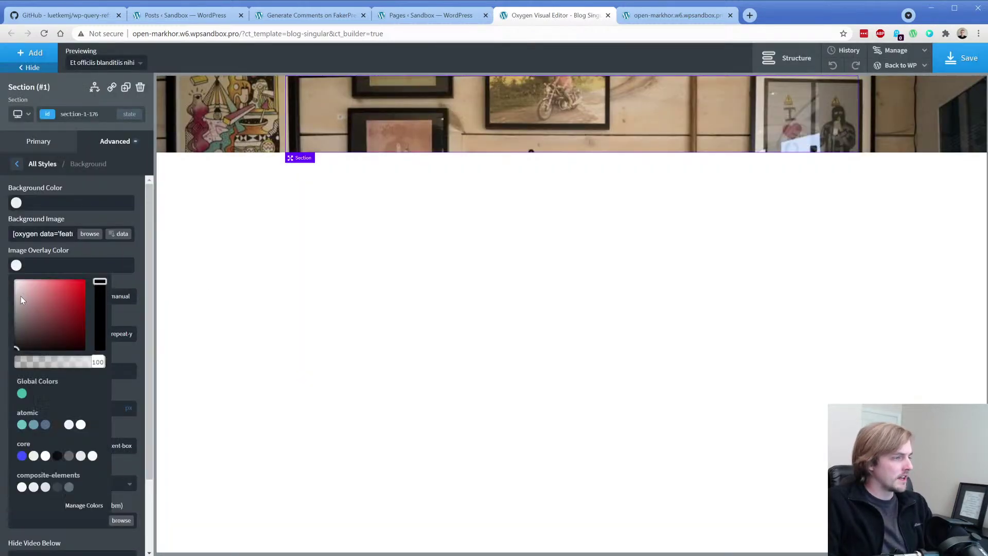
{"action": "left_click_drag", "start_coordinate": [20, 295], "coordinate": [45, 362]}
{"action": "left_click", "coordinate": [43, 363]}
{"action": "left_click", "coordinate": [53, 224]}
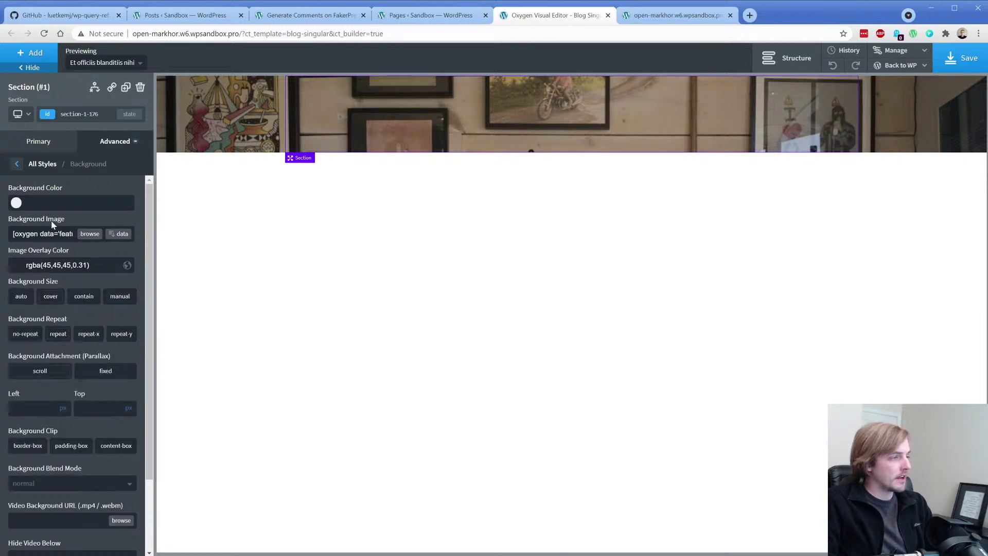
{"action": "left_click", "coordinate": [87, 266]}
{"action": "key", "text": "BackSpace"}
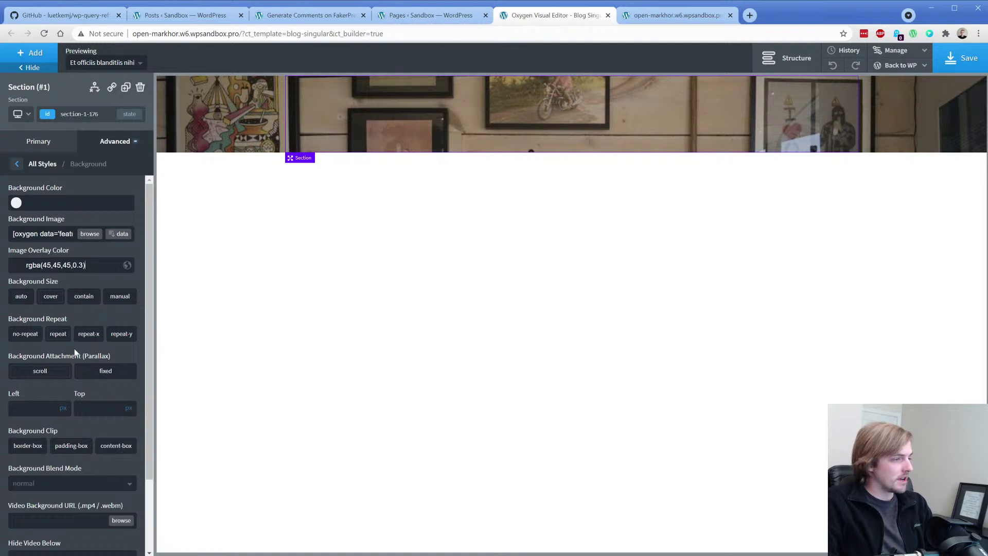
Step: Position the section's background image at 50% left and 50% top
{"action": "left_click", "coordinate": [51, 407]}
{"action": "type", "text": "50"}
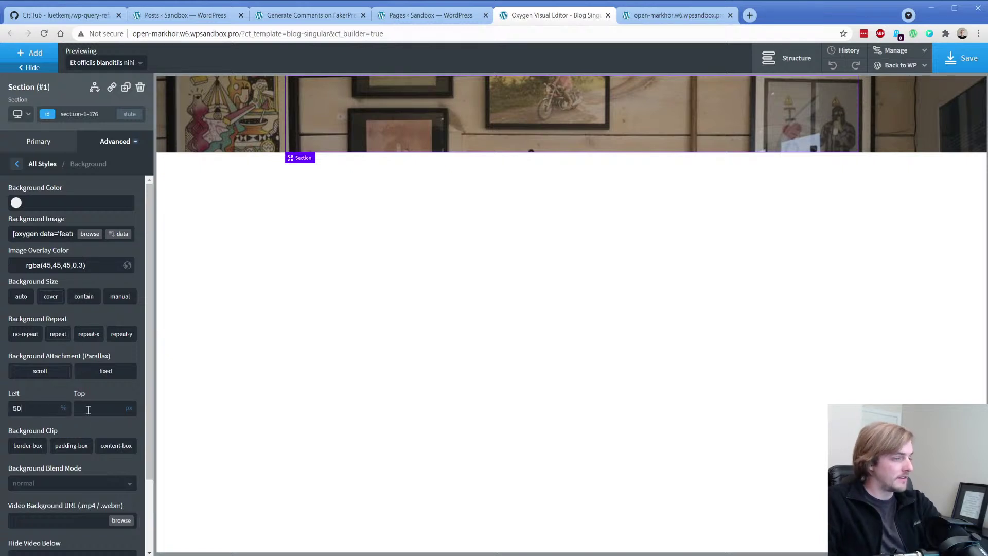
{"action": "left_click", "coordinate": [88, 409]}
{"action": "type", "text": "50"}
{"action": "left_click", "coordinate": [129, 407]}
{"action": "left_click", "coordinate": [128, 419]}
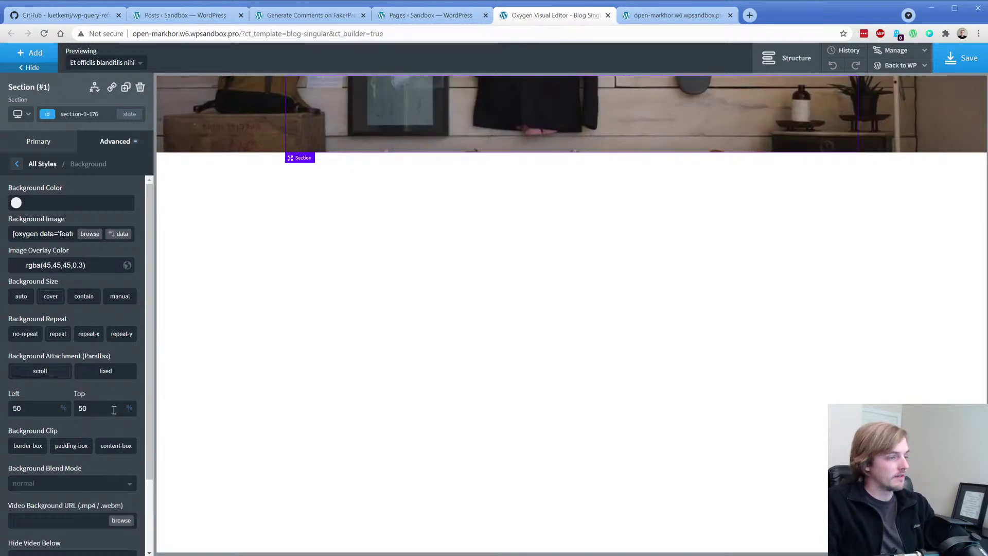
Step: Add a heading to the section, fill it with the dynamic post title and set its text colour to #ffffff
{"action": "left_click", "coordinate": [32, 53]}
{"action": "left_click", "coordinate": [39, 231]}
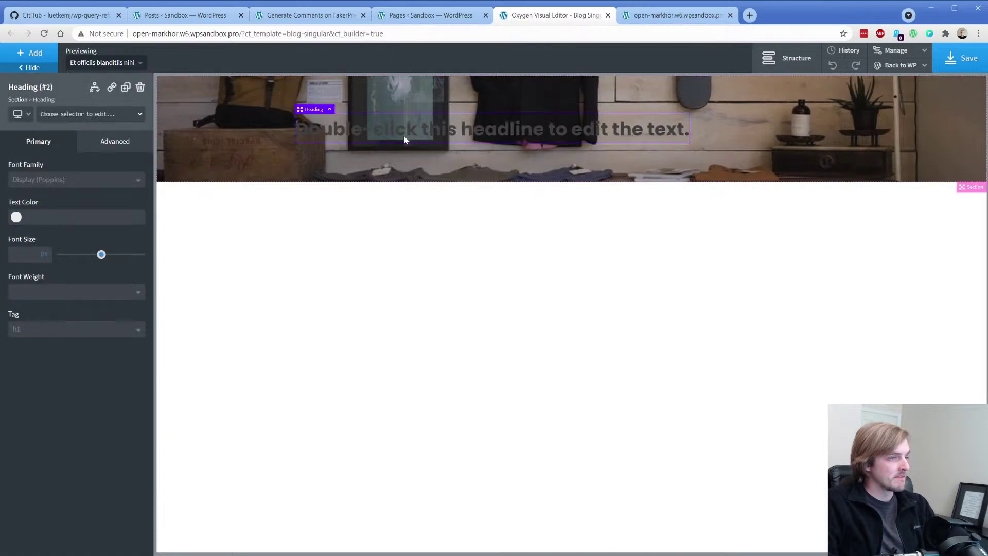
{"action": "double_click", "coordinate": [407, 129]}
{"action": "left_click", "coordinate": [579, 59]}
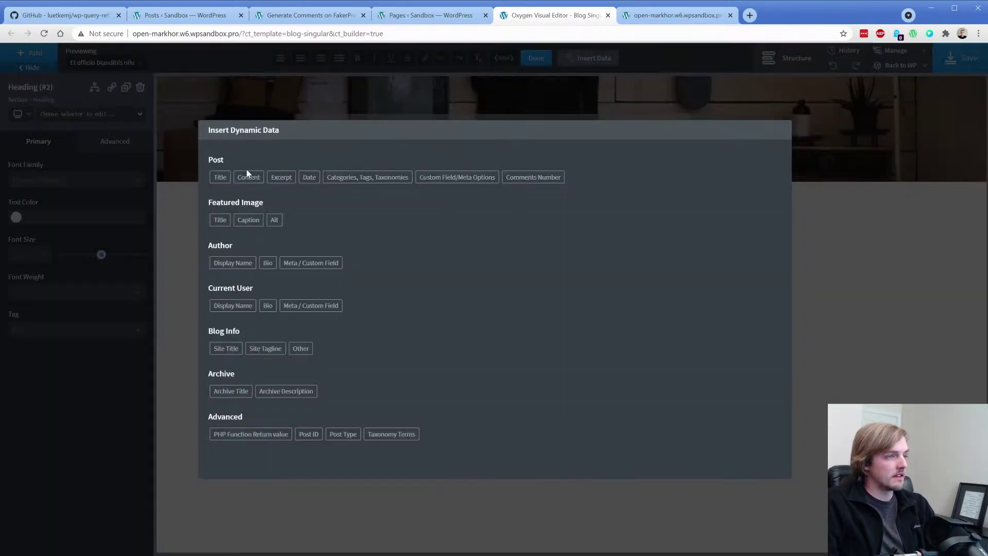
{"action": "left_click", "coordinate": [220, 177]}
{"action": "left_click", "coordinate": [237, 219]}
{"action": "left_click", "coordinate": [16, 218]}
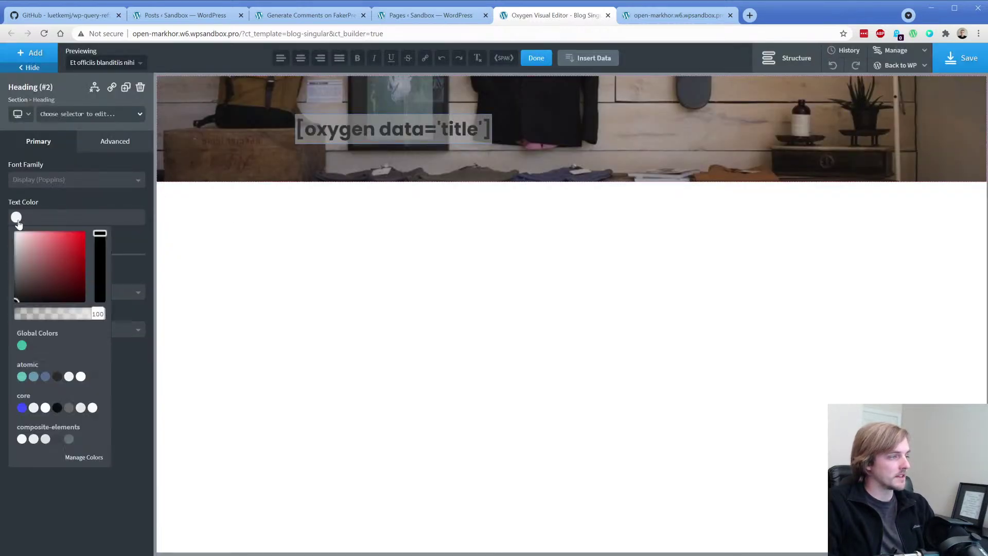
{"action": "left_click", "coordinate": [223, 143]}
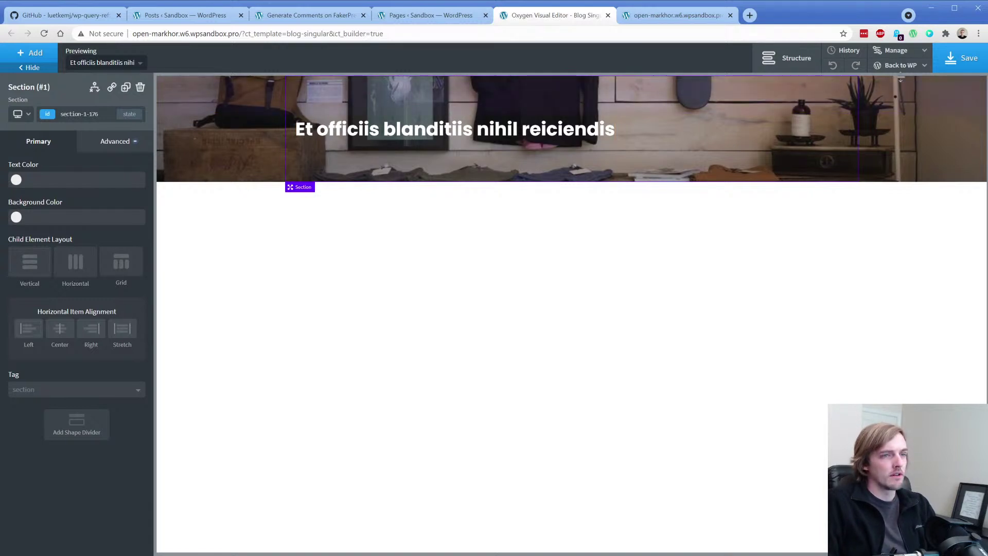
Step: Save the template and, in its WordPress admin settings, apply it to singular Posts instead of the Blog Posts Index
{"action": "left_click", "coordinate": [956, 54]}
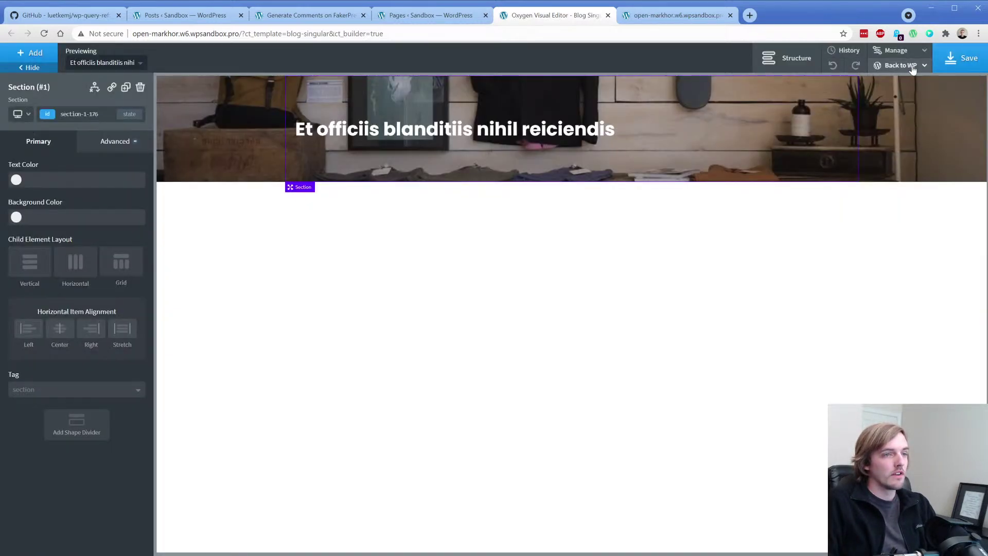
{"action": "left_click", "coordinate": [898, 81]}
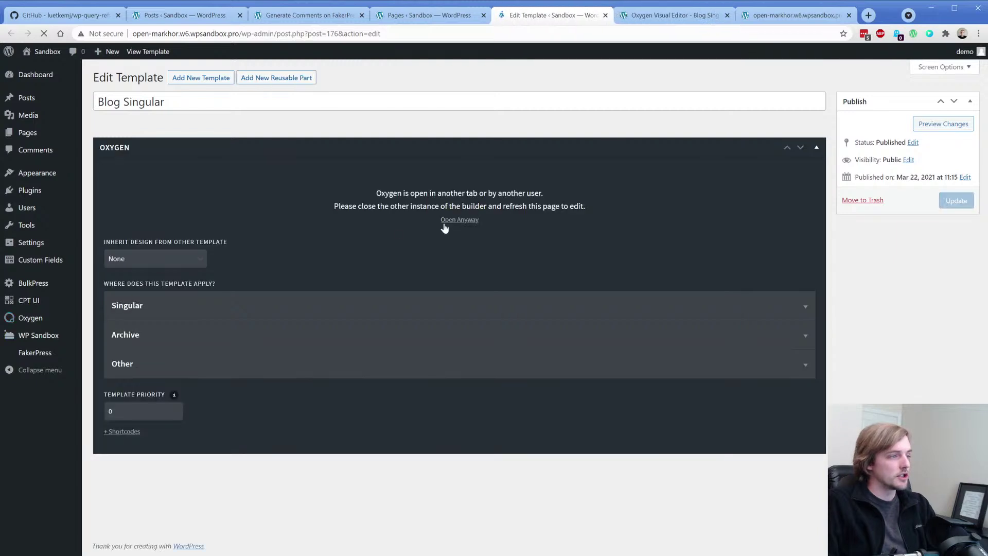
{"action": "left_click", "coordinate": [802, 306]}
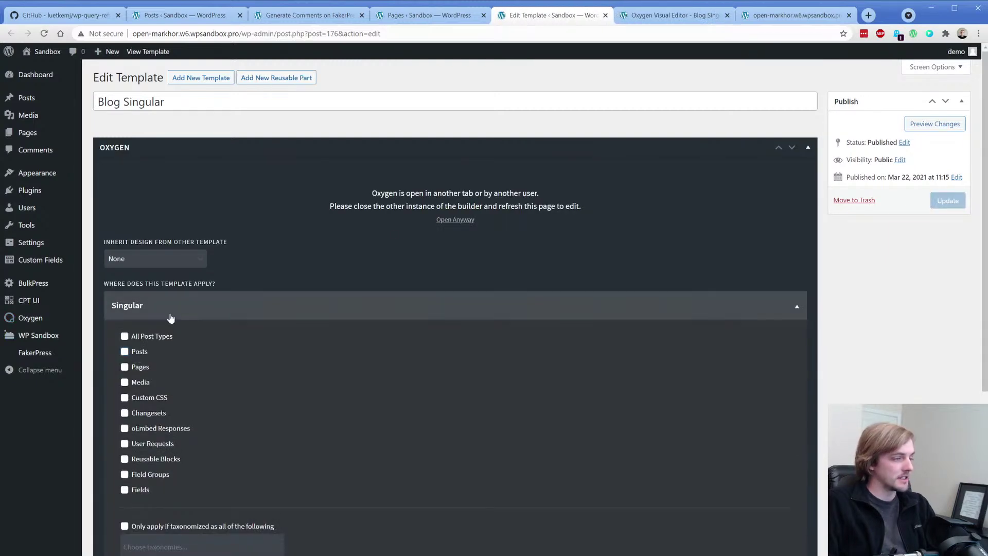
{"action": "left_click", "coordinate": [171, 317]}
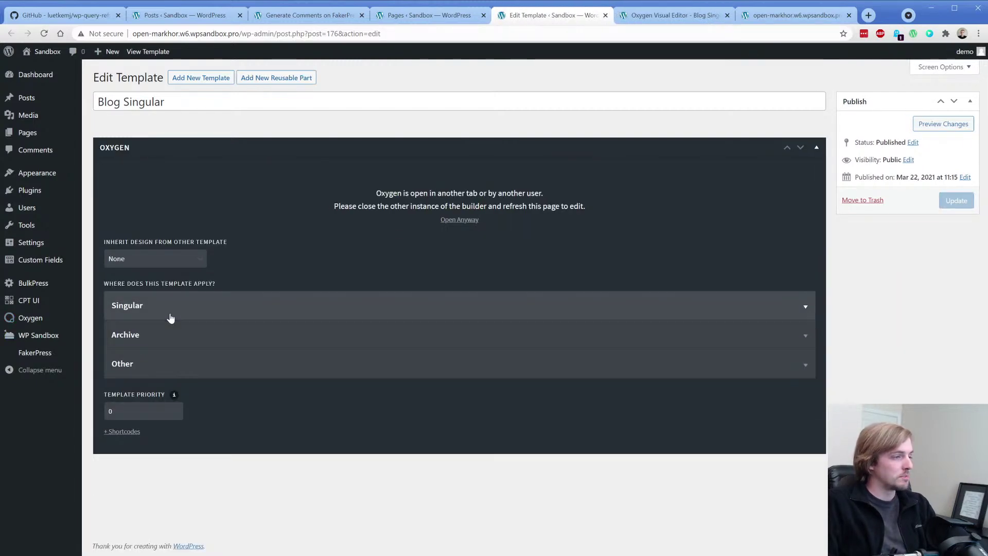
{"action": "left_click", "coordinate": [141, 364]}
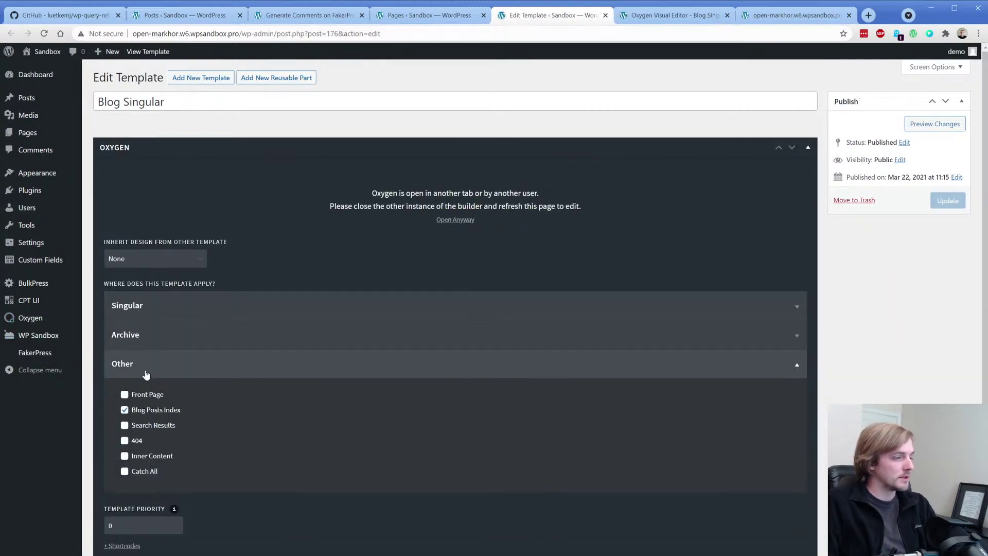
{"action": "left_click", "coordinate": [153, 413]}
{"action": "left_click", "coordinate": [152, 314]}
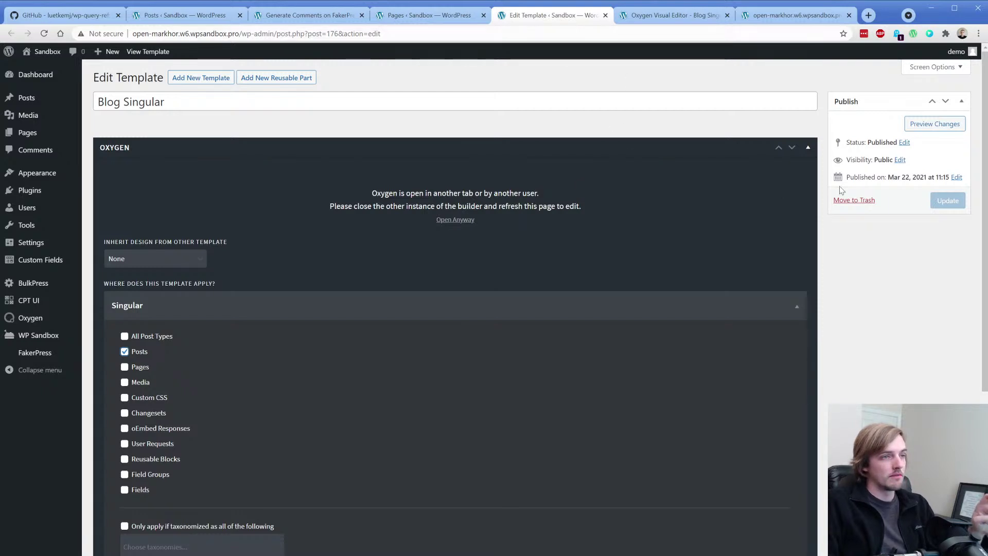
{"action": "left_click", "coordinate": [617, 19]}
{"action": "left_click", "coordinate": [605, 15]}
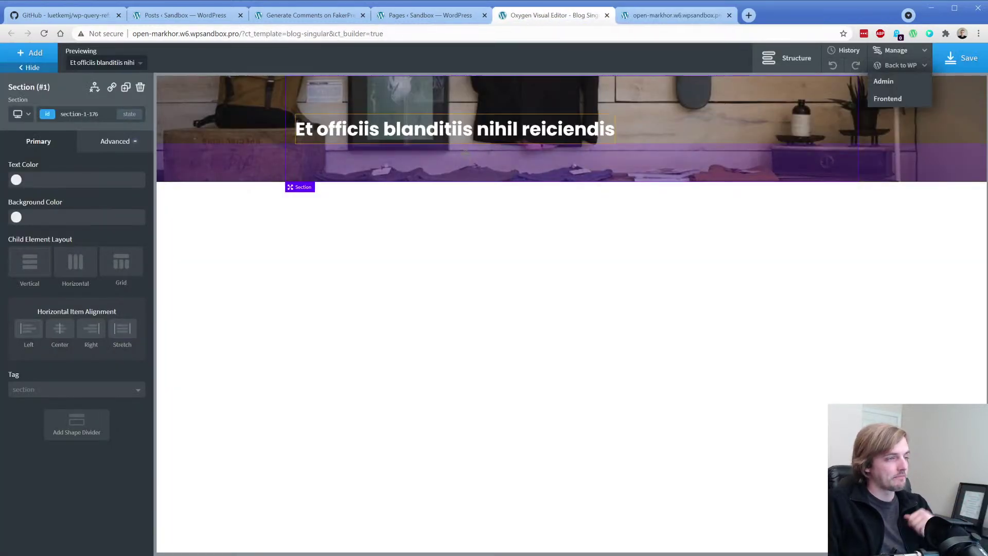
Step: Set the title heading's bottom margin to 16 px
{"action": "left_click", "coordinate": [424, 133]}
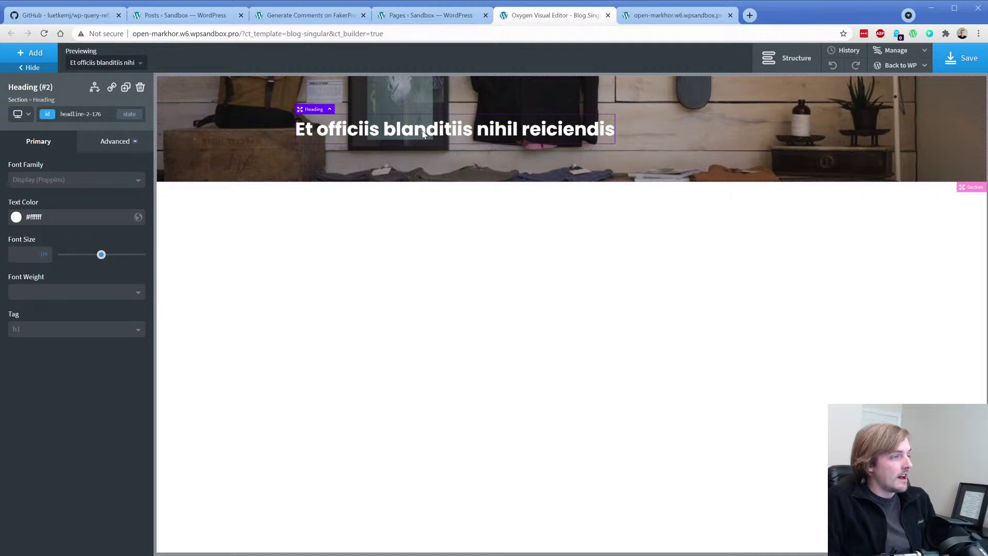
{"action": "left_click", "coordinate": [115, 141]}
{"action": "left_click", "coordinate": [98, 198]}
{"action": "left_click", "coordinate": [106, 234]}
{"action": "type", "text": "16"}
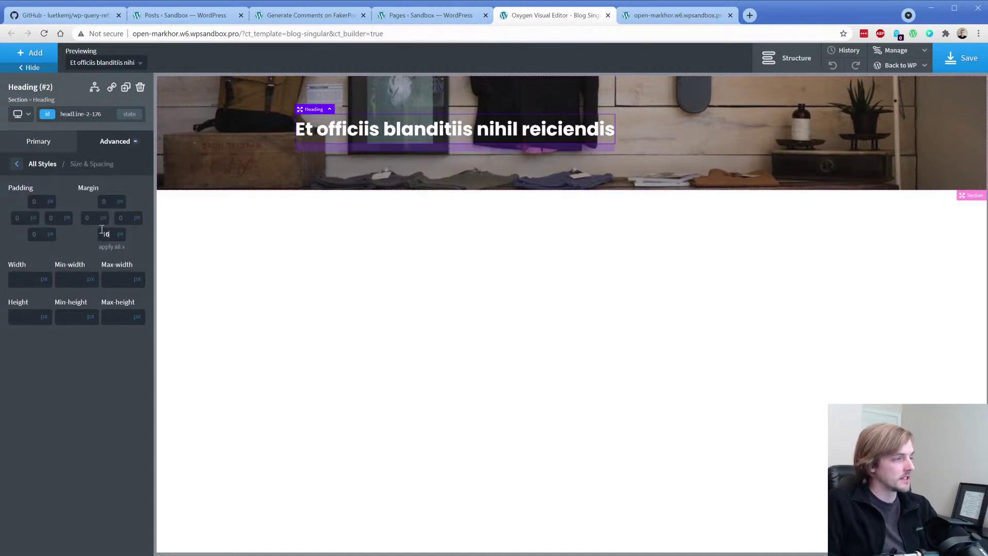
Step: Add a text element under the heading that shows the post's dynamic category terms with a comma separator
{"action": "left_click", "coordinate": [36, 52]}
{"action": "left_click", "coordinate": [103, 232]}
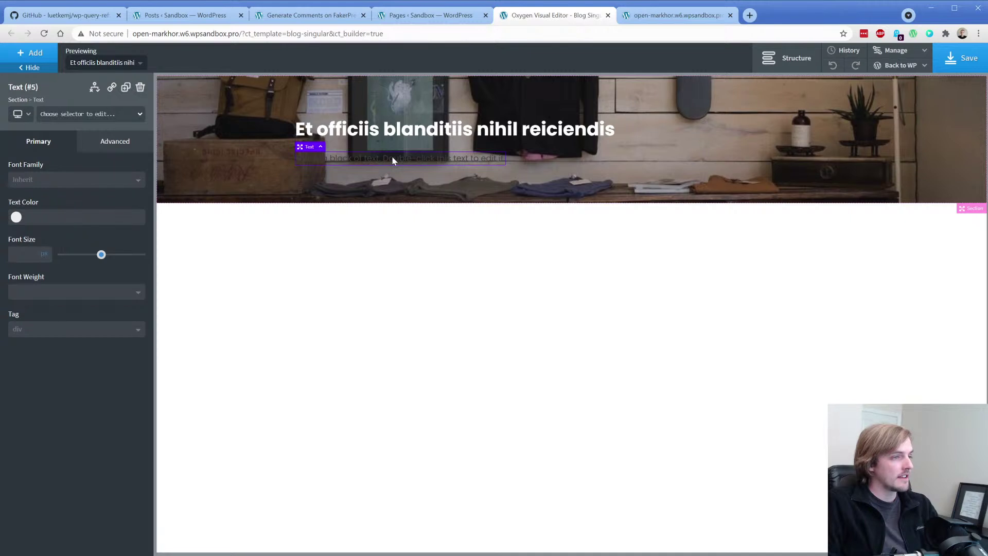
{"action": "double_click", "coordinate": [392, 160]}
{"action": "left_click", "coordinate": [583, 59]}
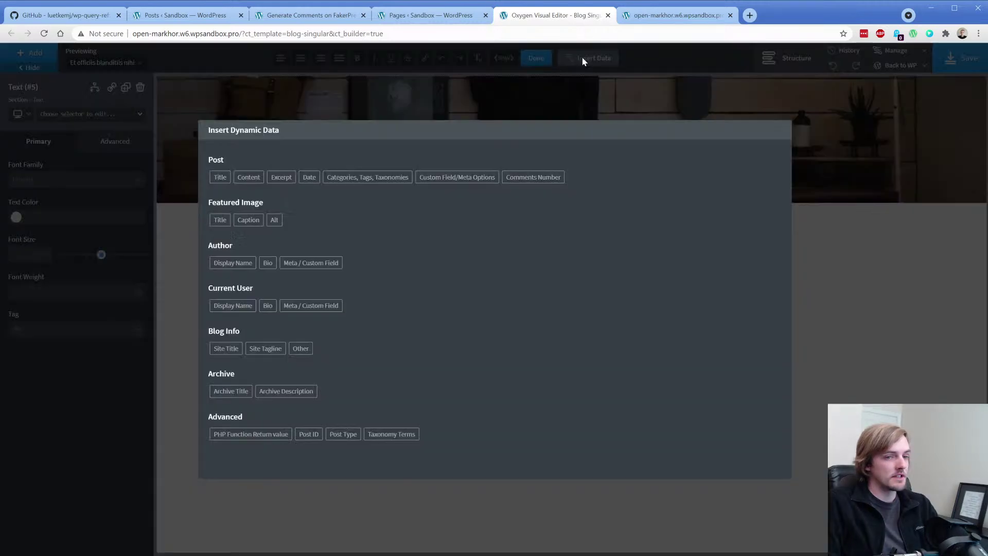
{"action": "left_click", "coordinate": [342, 179]}
{"action": "left_click", "coordinate": [283, 185]}
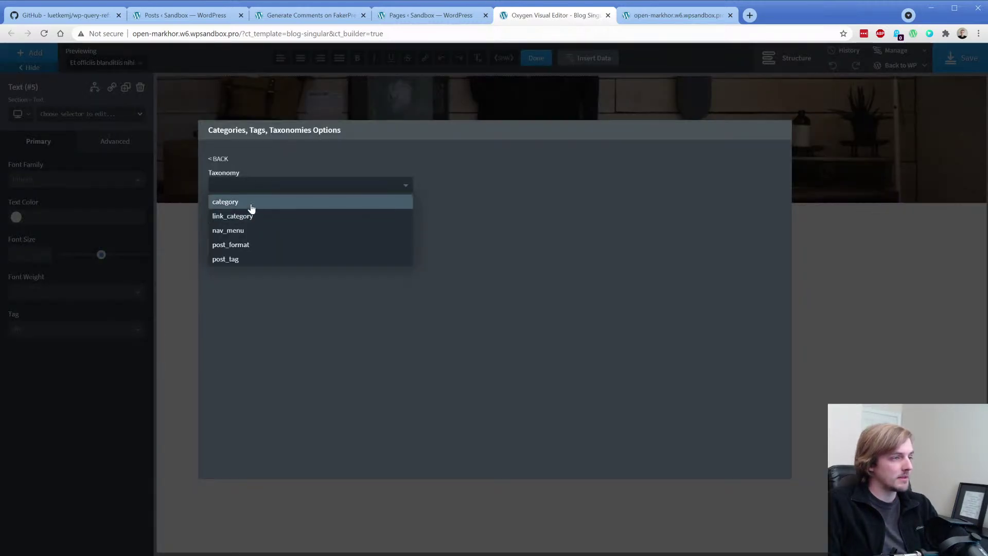
{"action": "left_click", "coordinate": [251, 204]}
{"action": "left_click", "coordinate": [243, 215]}
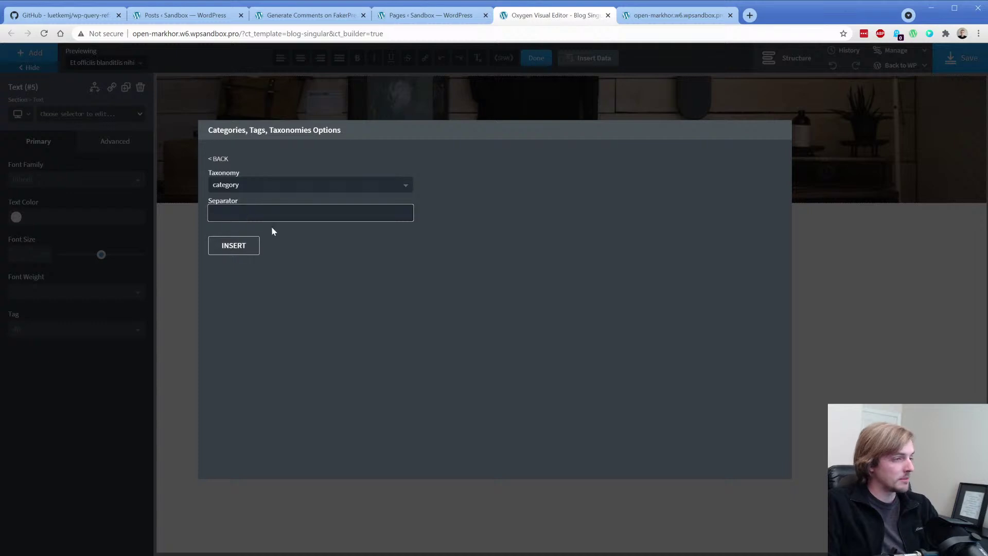
{"action": "left_click", "coordinate": [243, 249]}
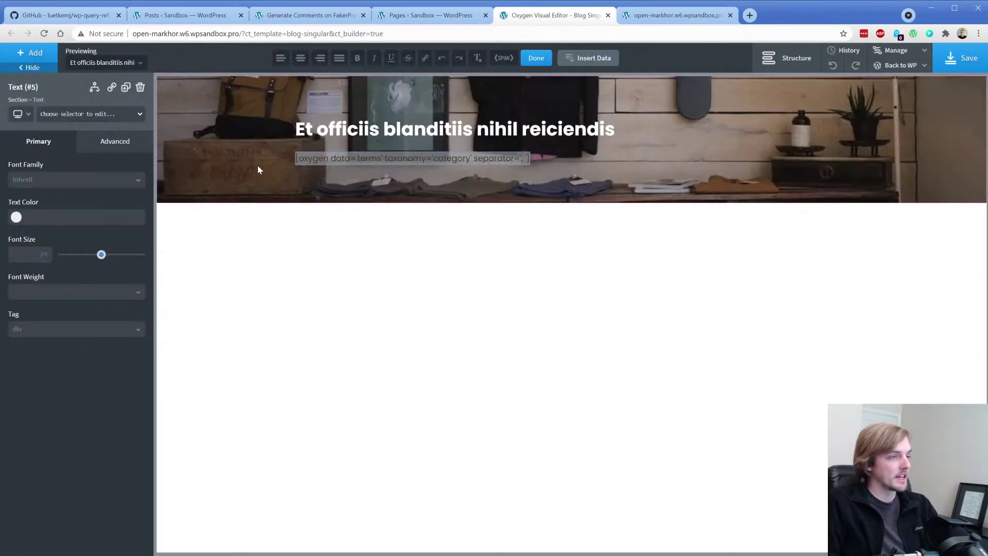
{"action": "left_click", "coordinate": [297, 163]}
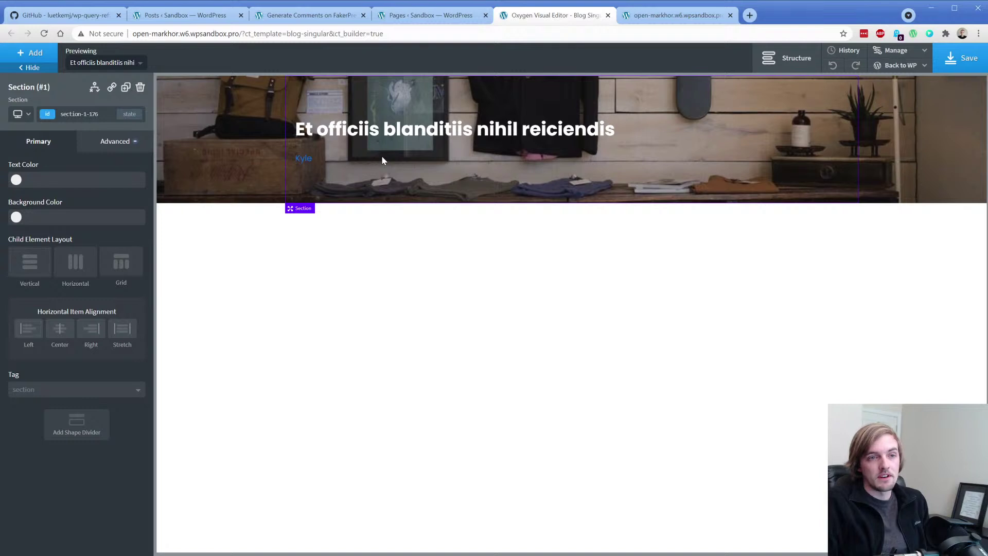
{"action": "left_click", "coordinate": [303, 159]}
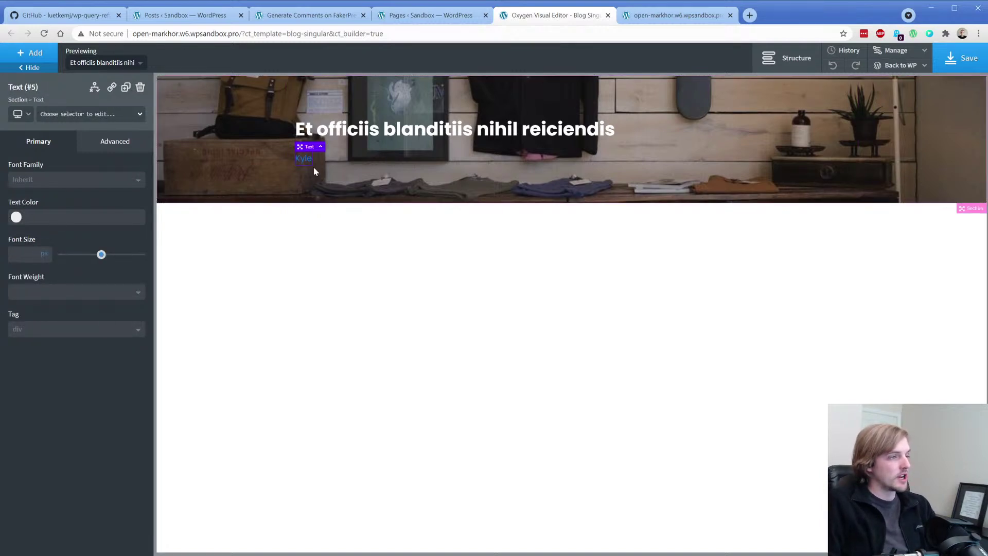
{"action": "left_click", "coordinate": [15, 216]}
{"action": "left_click_drag", "start_coordinate": [25, 252], "coordinate": [18, 252]}
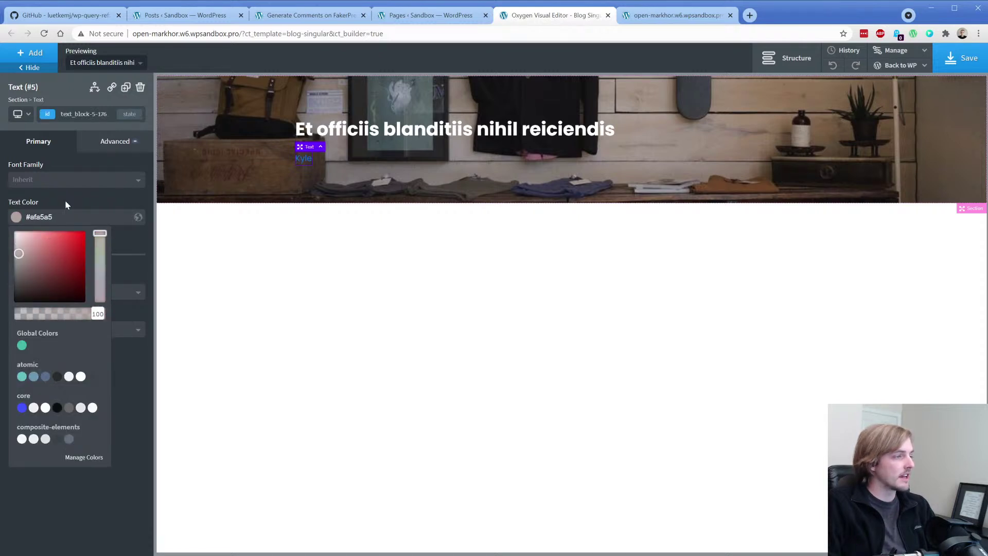
{"action": "left_click", "coordinate": [62, 218]}
{"action": "key", "text": "BackSpace"}
Step: Look up the category text block's ID and add a Code Block below the text in the section
{"action": "left_click", "coordinate": [86, 111]}
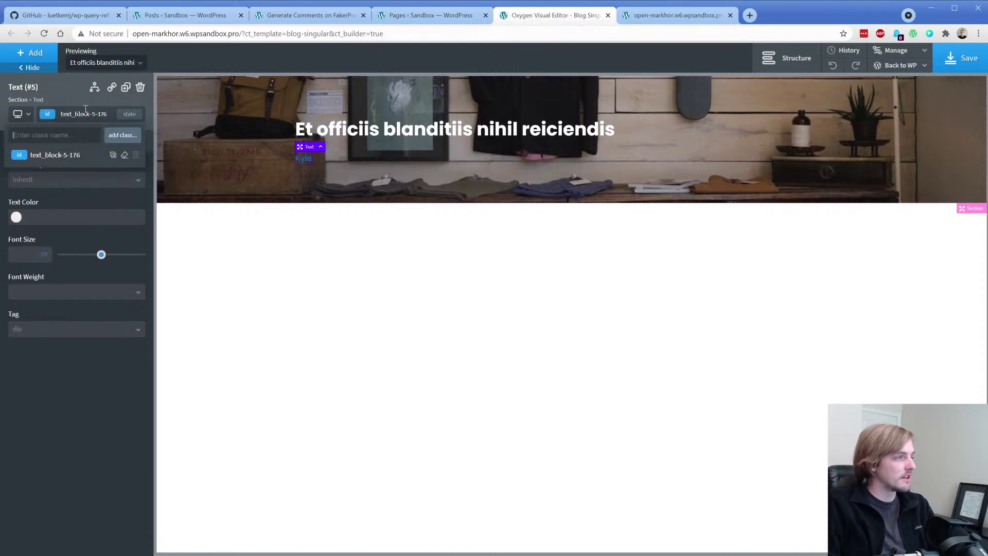
{"action": "left_click", "coordinate": [37, 50]}
{"action": "type", "text": "code"}
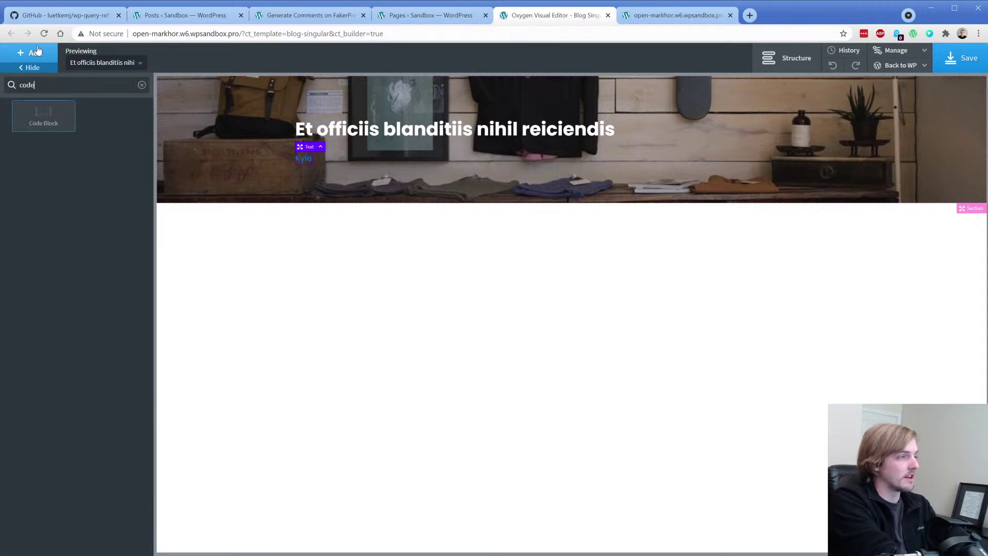
{"action": "key", "text": "Return"}
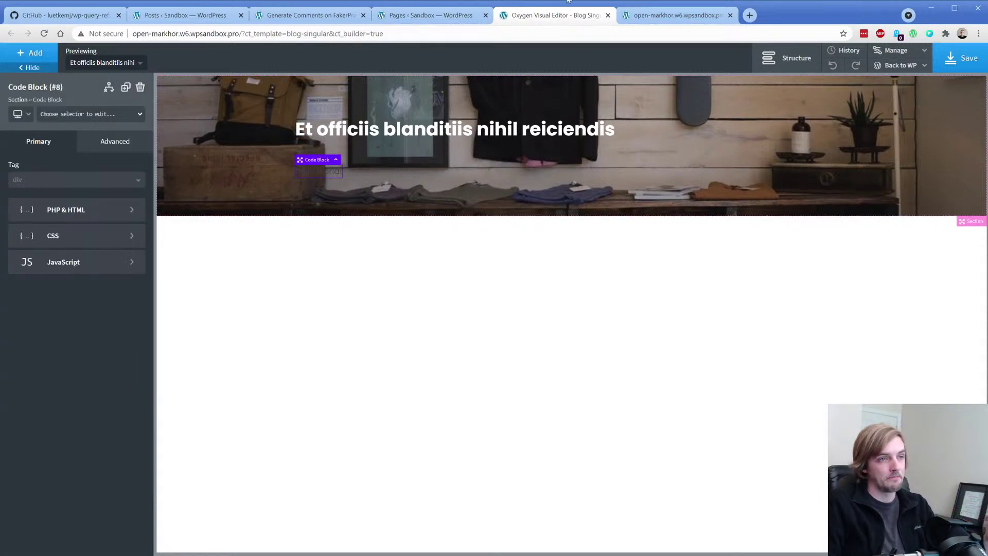
{"action": "left_click", "coordinate": [913, 56]}
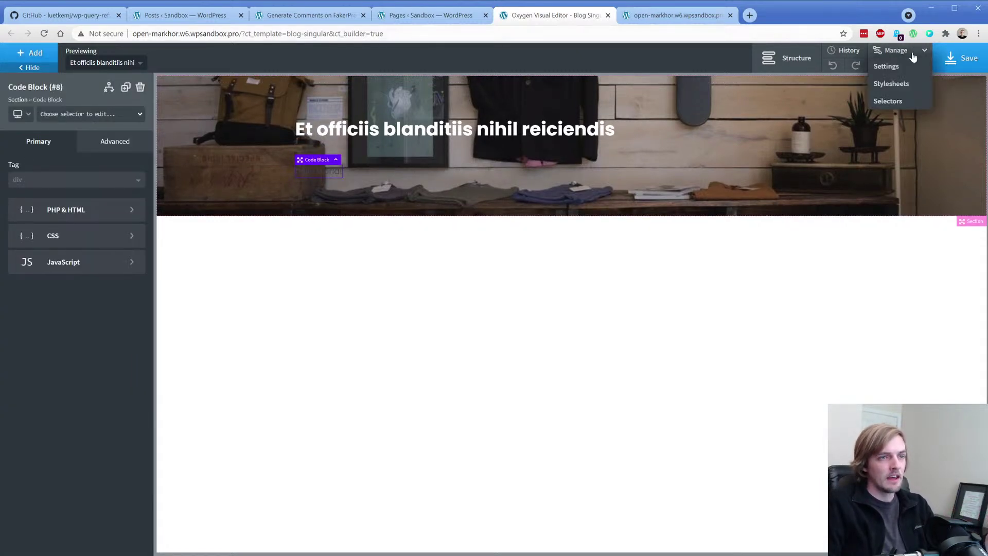
Step: Write a CSS rule in the code block giving links inside #text_block-5-176 the color #fff
{"action": "left_click", "coordinate": [80, 232]}
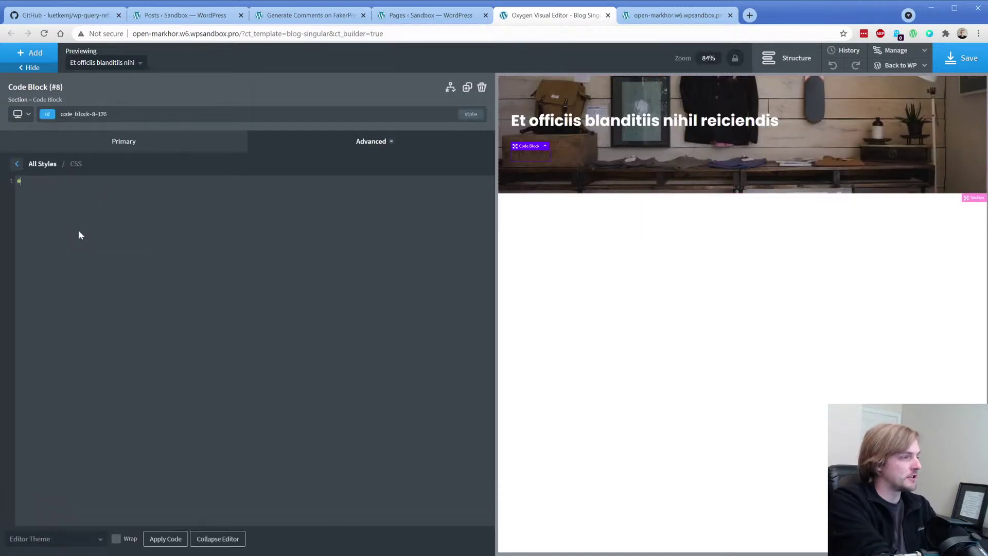
{"action": "type", "text": "#text_block-5-176"}
{"action": "type", "text": "::after"}
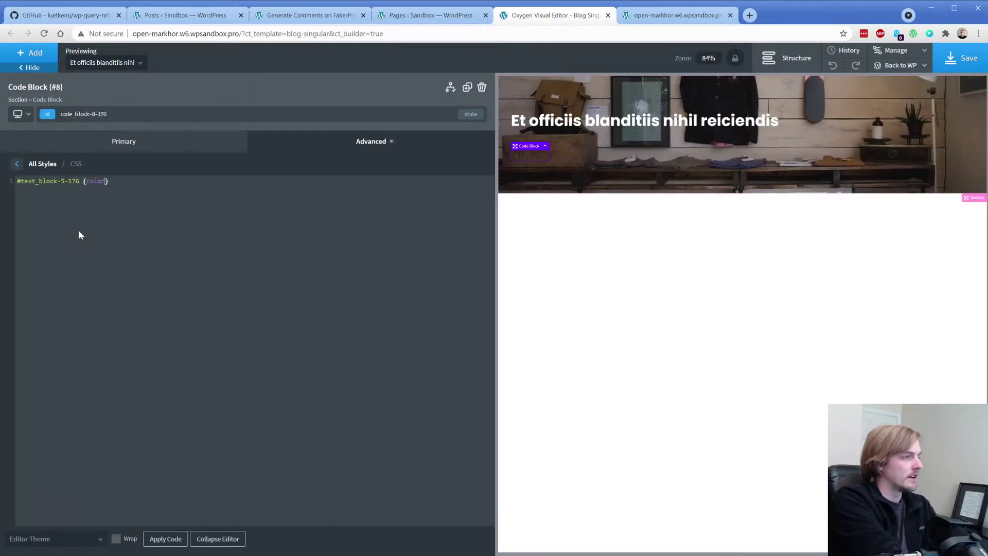
{"action": "key", "text": "BackSpace"}
{"action": "key", "text": "BackSpace"}
{"action": "key", "text": "BackSpace"}
{"action": "key", "text": "BackSpace"}
{"action": "key", "text": "BackSpace"}
{"action": "key", "text": "BackSpace"}
{"action": "key", "text": "BackSpace"}
{"action": "type", "text": "a "}
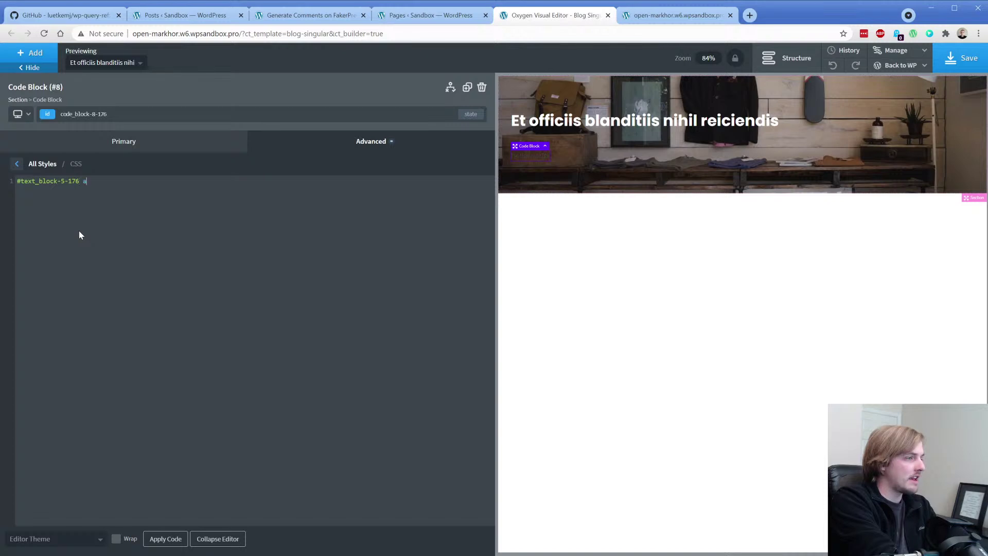
{"action": "type", "text": "{color: "}
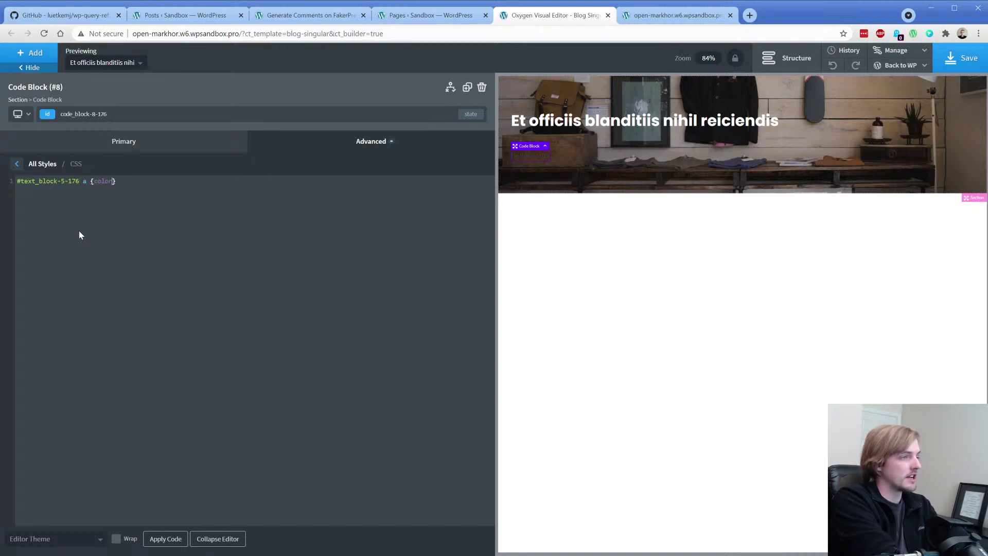
{"action": "type", "text": "#fff;"}
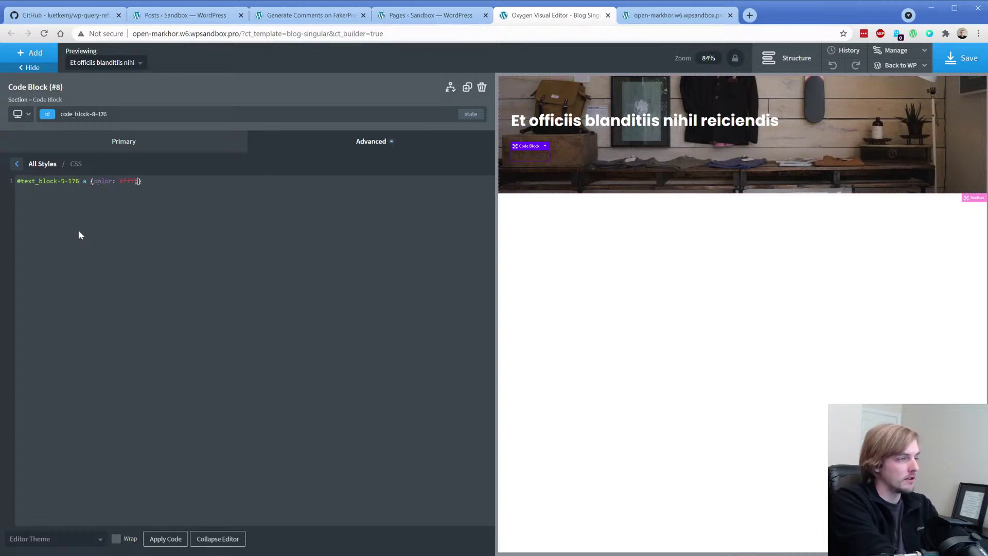
{"action": "type", "text": "}"}
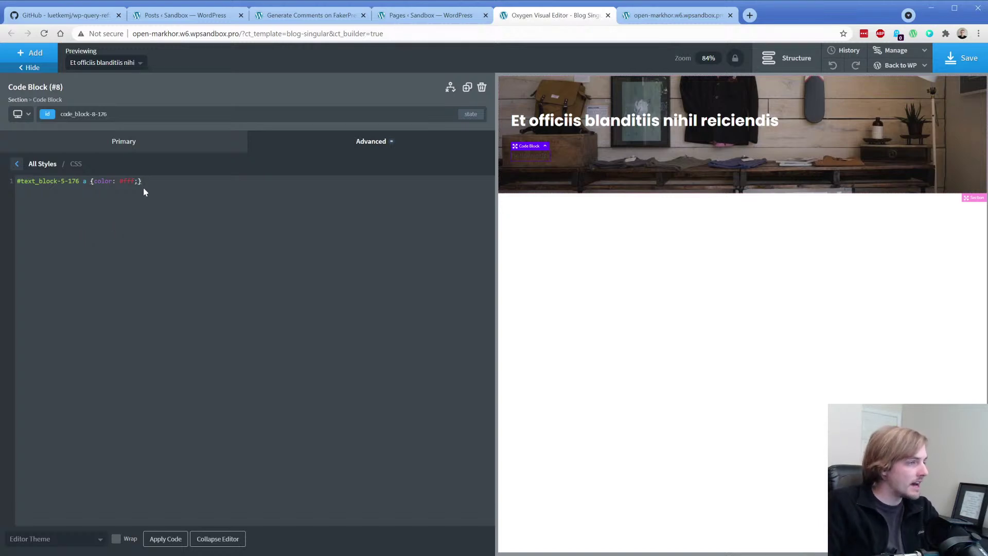
Step: Spread the link colour rule over separate lines and leave the code block's CSS editor
{"action": "key", "text": "Return"}
{"action": "key", "text": "Return"}
{"action": "left_click", "coordinate": [95, 182]}
{"action": "key", "text": "Return"}
{"action": "key", "text": "Return"}
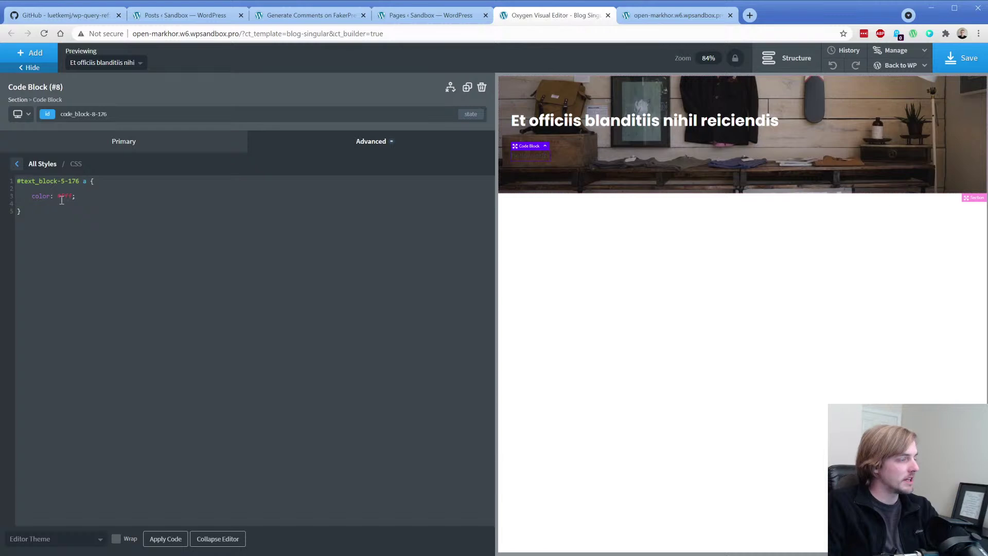
{"action": "left_click", "coordinate": [550, 145]}
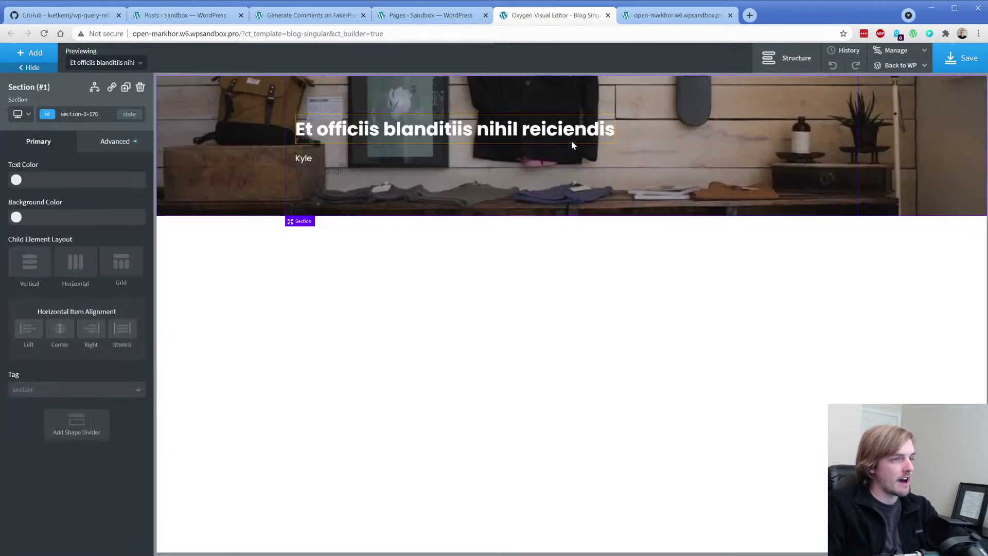
Step: Comment out the echo "hello world!" line in the code block's PHP and paste a featured_posts loop below it
{"action": "left_click", "coordinate": [305, 161]}
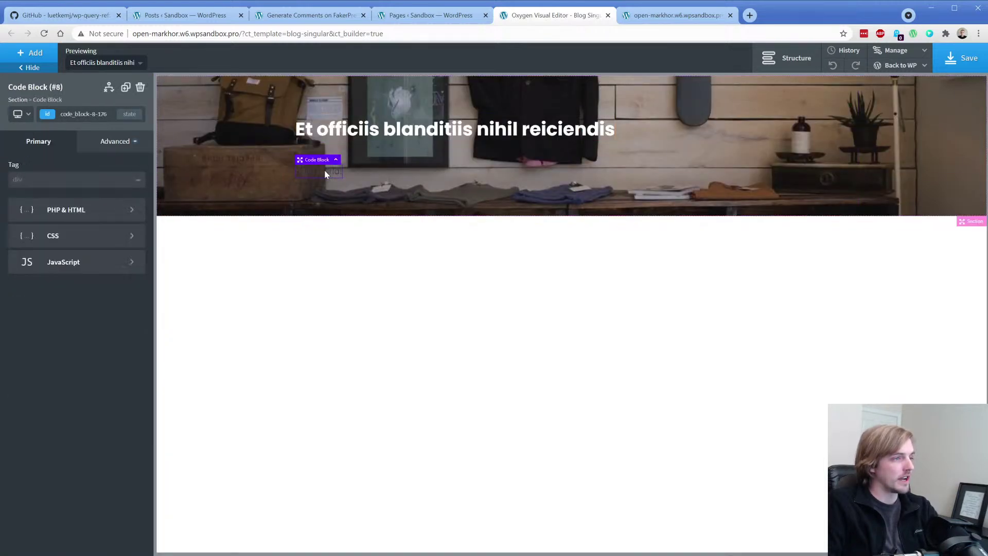
{"action": "left_click", "coordinate": [86, 209]}
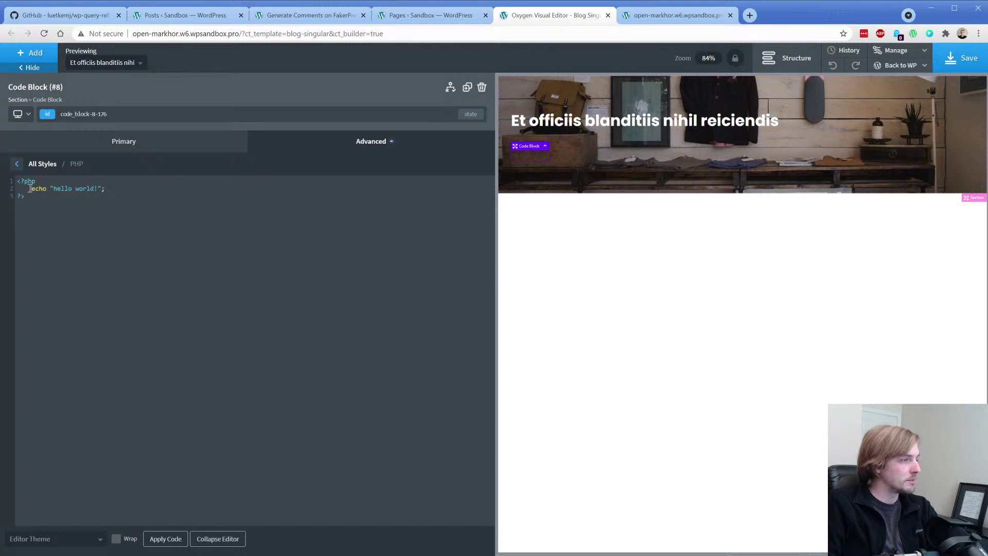
{"action": "key", "text": "ctrl+slash"}
{"action": "left_click", "coordinate": [45, 538]}
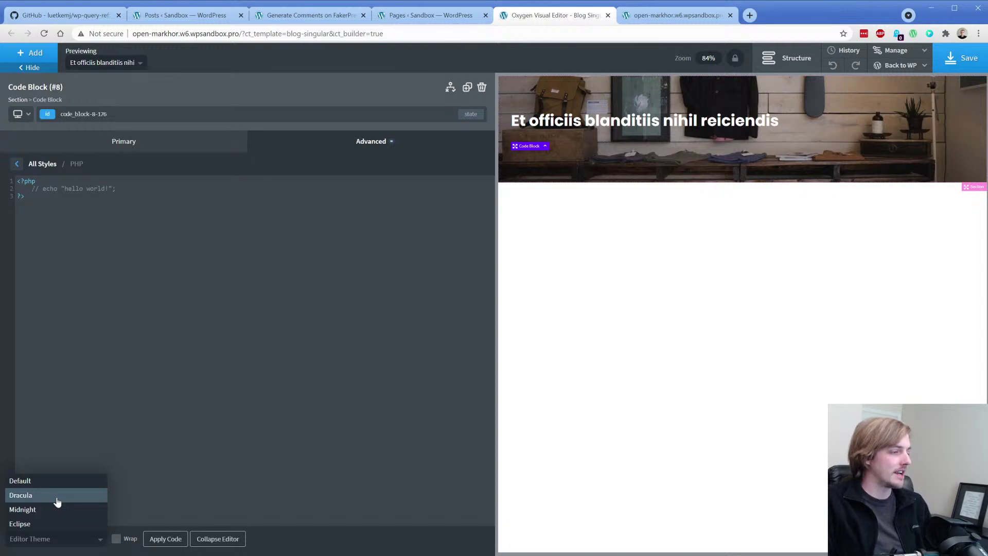
{"action": "left_click", "coordinate": [37, 480]}
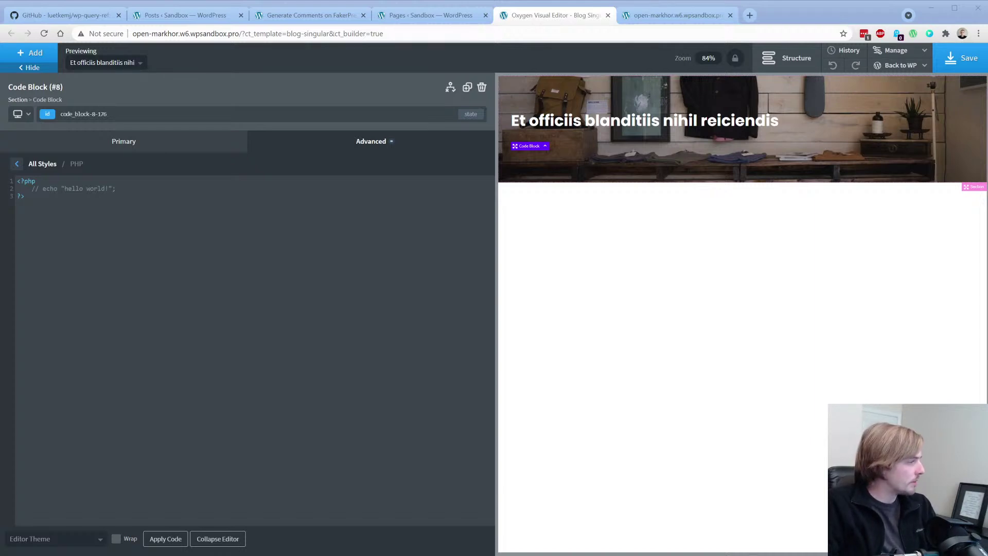
{"action": "left_click", "coordinate": [89, 282]}
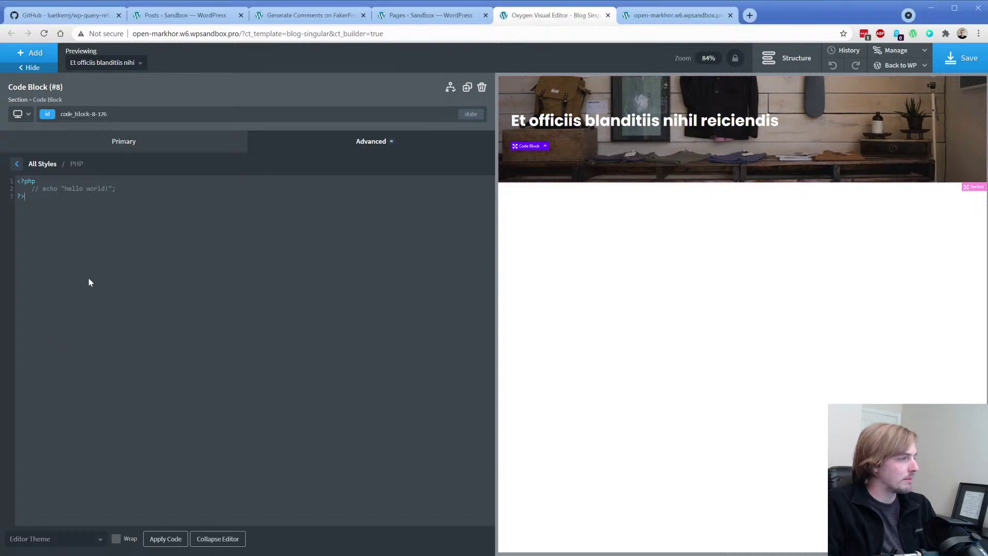
{"action": "type", "text": "<?php $featured_posts = get_field('featured_posts'); if( $featured_posts ): ?>     <ul>     <?php foreach( $featured_posts as $post ):          // Setup this post for WP functions (variable must be named $post).         setup_postdata($post); ?>         <li>             <a href=\"<?php the_permalink(); ?>\"><?php the_title(); ?></a>             <span>A custom field from this post: <?php the_field( 'field_name' ); ?></span>         </li>     <?php endforeach; ?>     </ul>     <?php     // Reset the global post object so that the rest of the page works correctly.     wp_reset_postdata(); ?> <?php endif; ?>"}
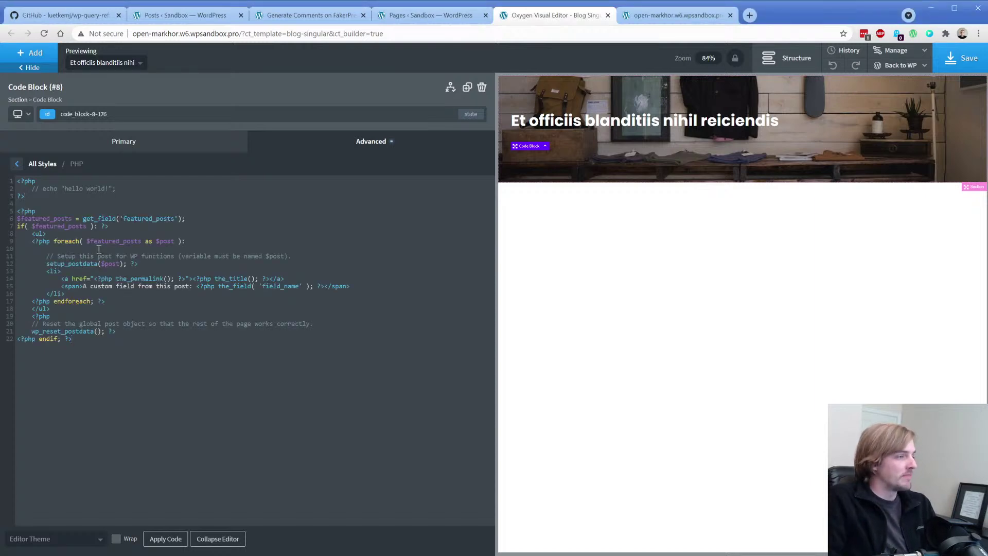
Step: Examine how the list, link and span tags and the permalink and title calls are highlighted in the pasted loop
{"action": "left_click", "coordinate": [39, 233]}
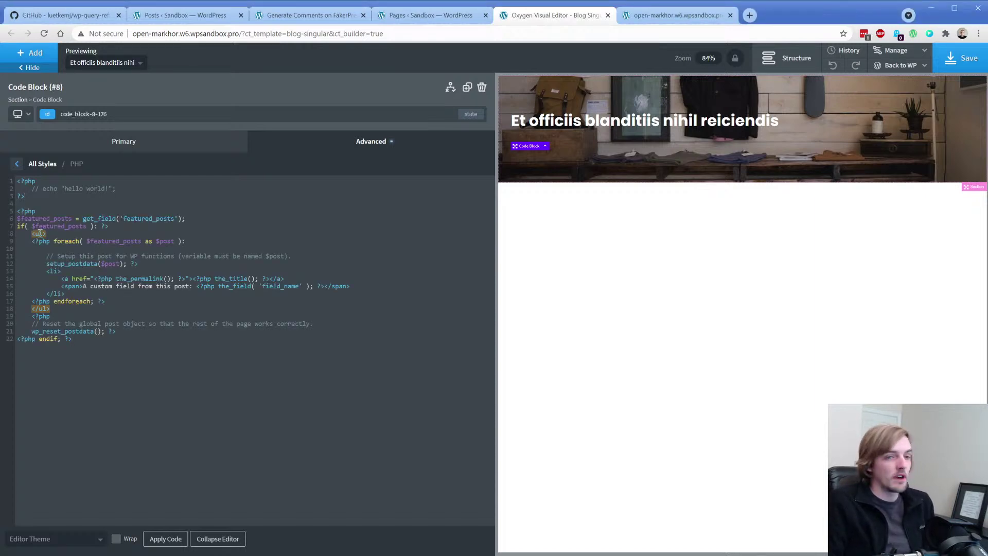
{"action": "left_click_drag", "start_coordinate": [46, 233], "coordinate": [29, 234]}
{"action": "left_click", "coordinate": [45, 233]}
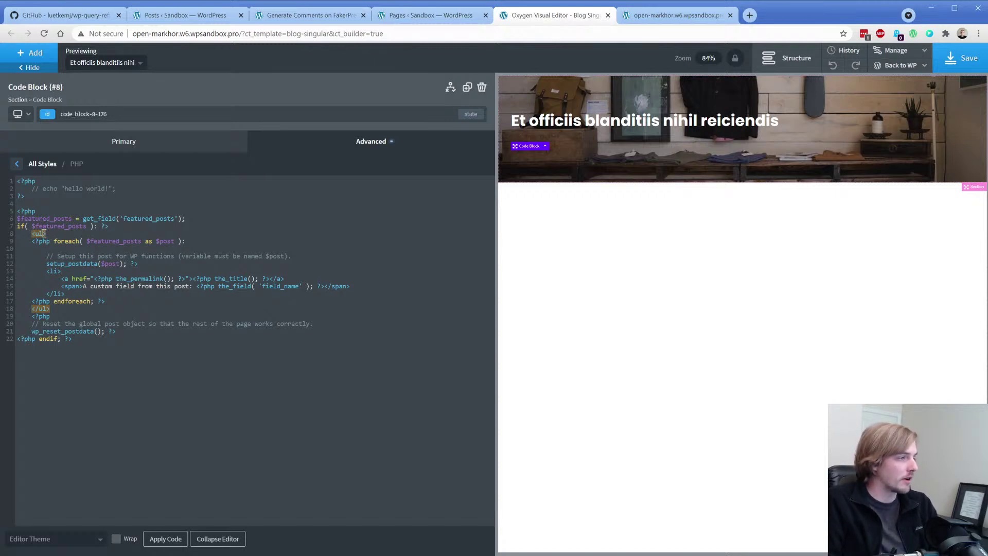
{"action": "left_click", "coordinate": [48, 302]}
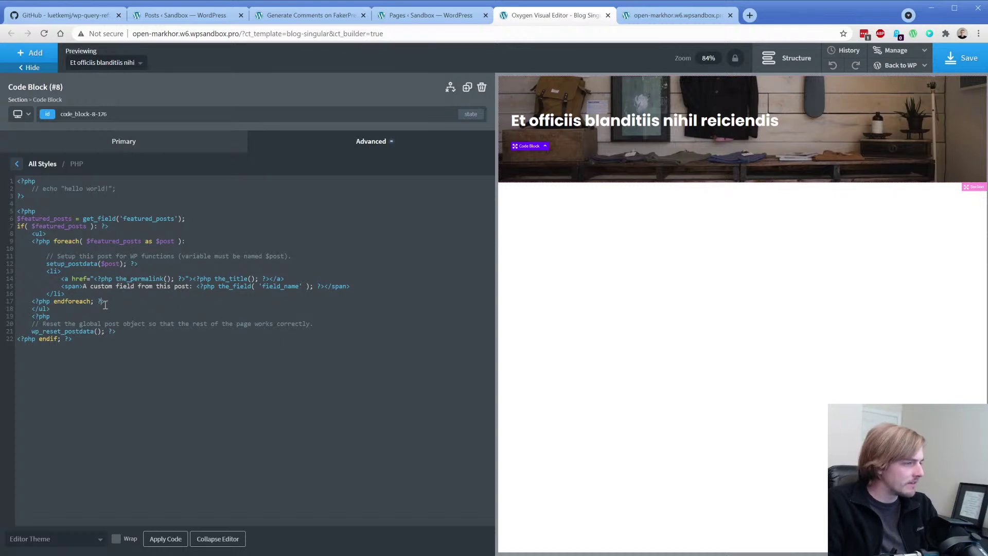
{"action": "left_click", "coordinate": [75, 278]}
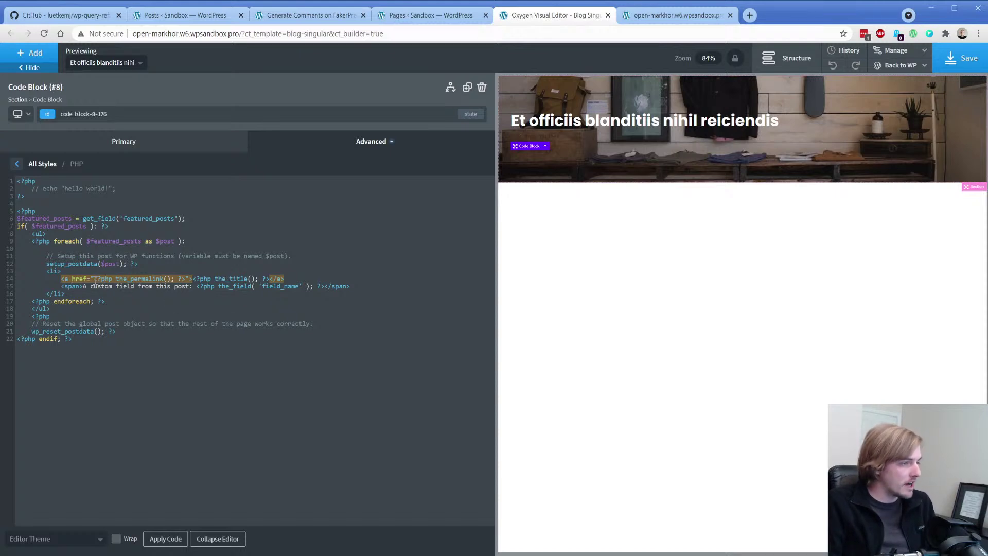
{"action": "left_click_drag", "start_coordinate": [95, 278], "coordinate": [186, 278]}
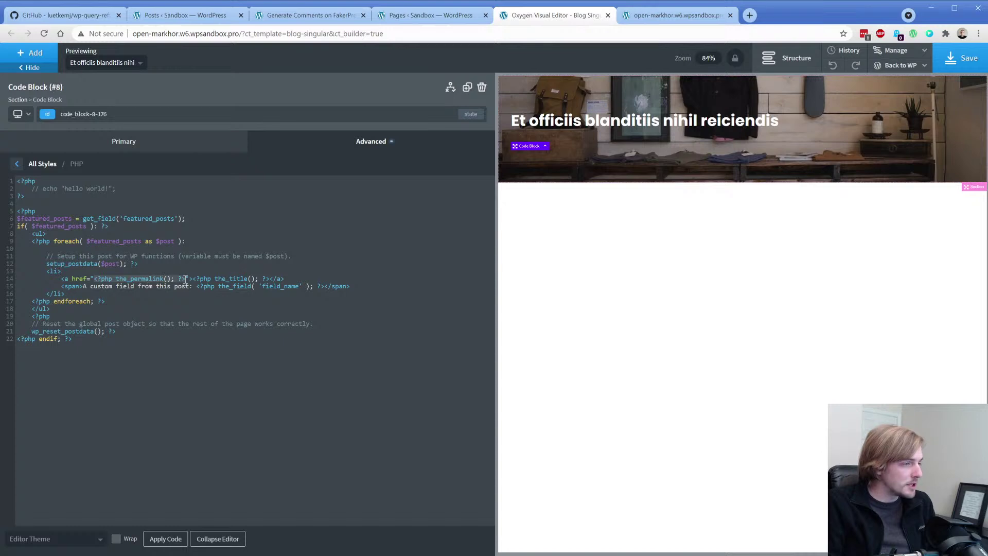
{"action": "left_click", "coordinate": [191, 278]}
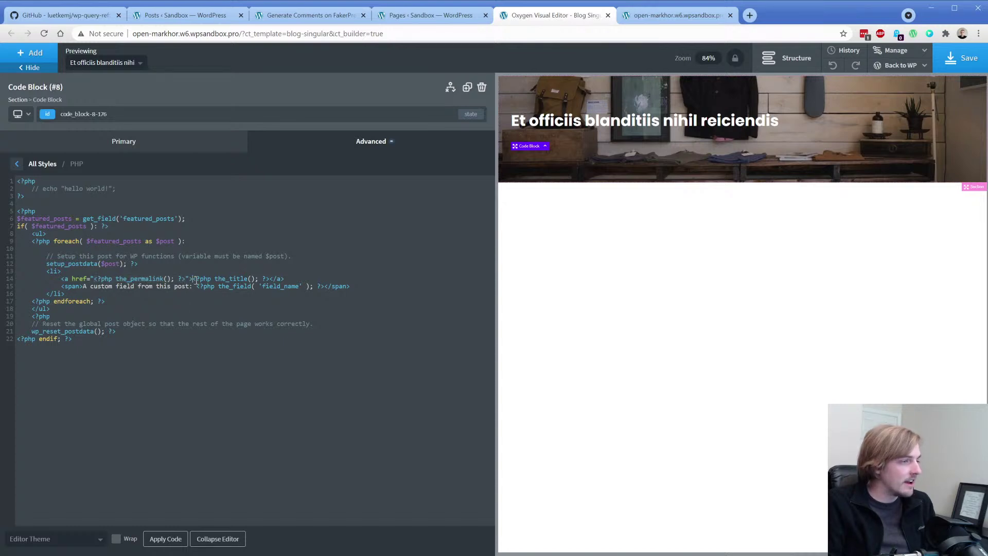
{"action": "left_click", "coordinate": [278, 279]}
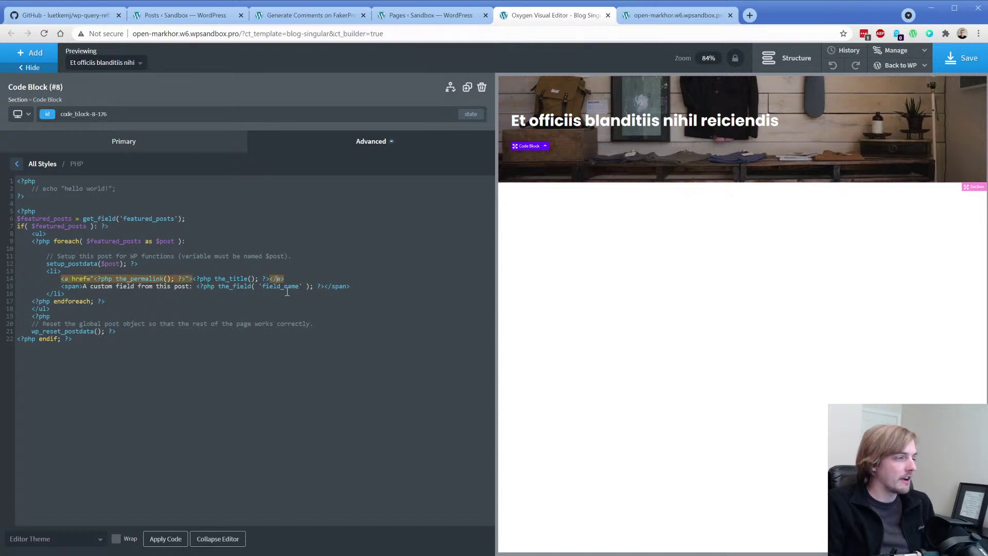
{"action": "left_click", "coordinate": [337, 286]}
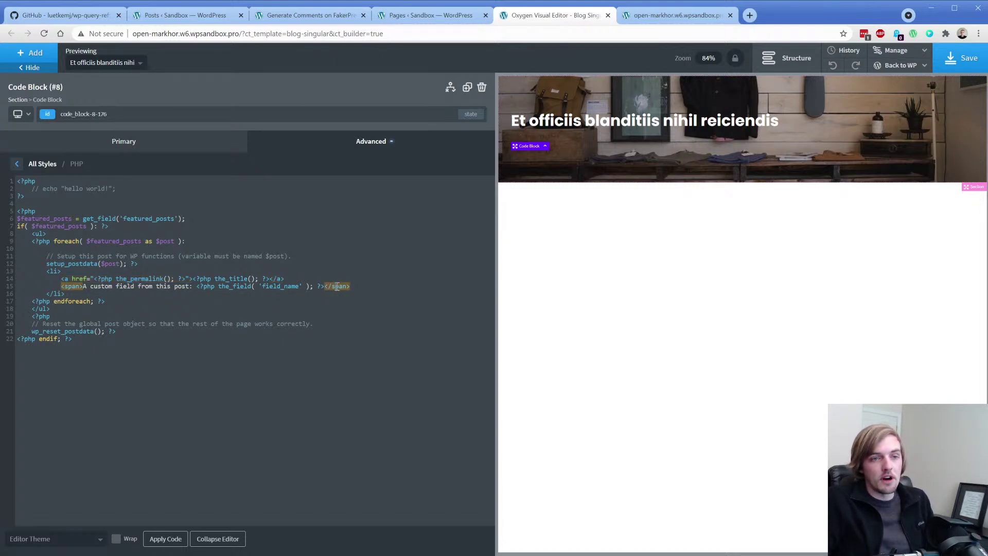
{"action": "left_click", "coordinate": [134, 287]}
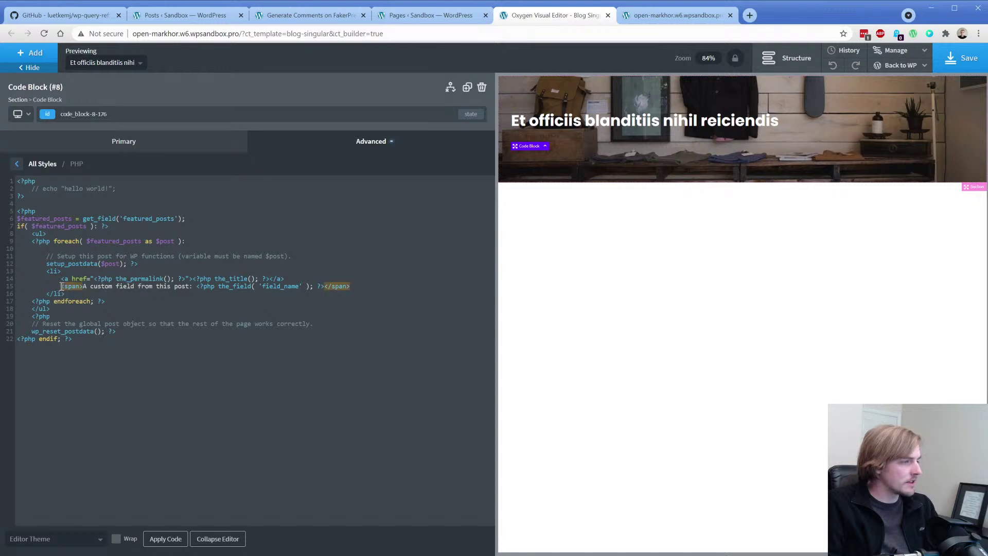
Step: Copy the custom field span in the loop and append three copies of it to the same line
{"action": "left_click_drag", "start_coordinate": [59, 286], "coordinate": [358, 286]}
{"action": "key", "text": "ctrl+c"}
{"action": "left_click", "coordinate": [358, 286]}
{"action": "key", "text": "ctrl+v"}
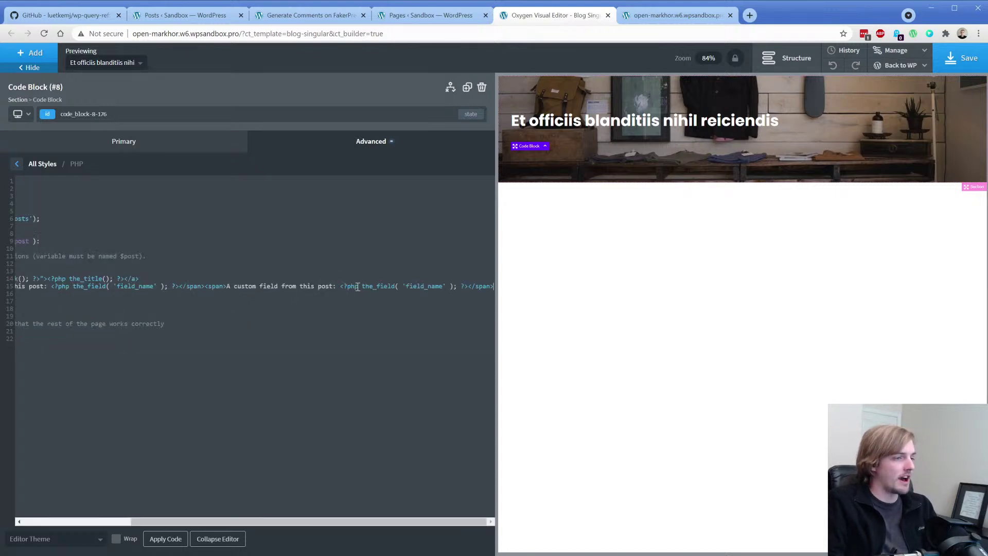
Step: Try line wrapping on the long span line in the code editor and switch it off again
{"action": "left_click_drag", "start_coordinate": [346, 525], "coordinate": [64, 521]}
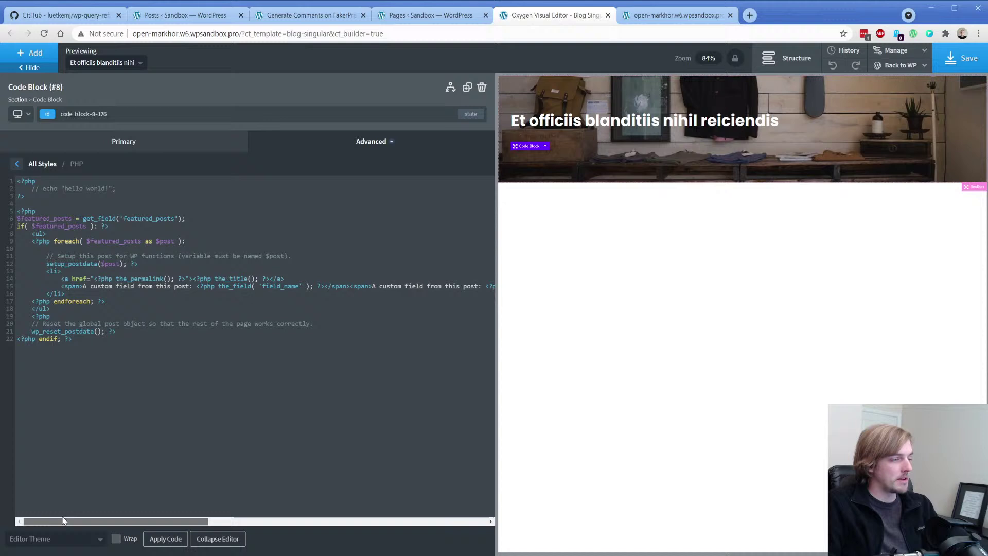
{"action": "left_click", "coordinate": [116, 538]}
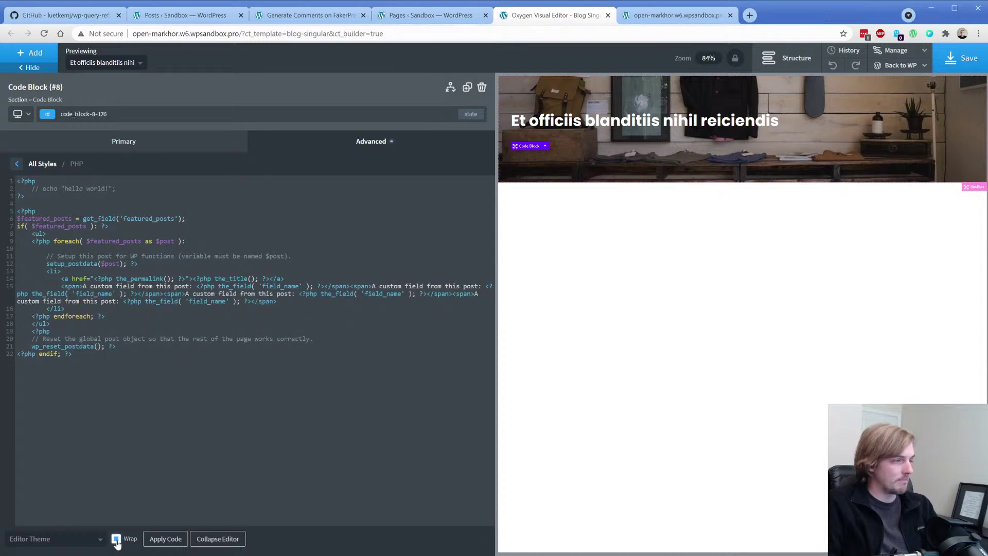
{"action": "left_click", "coordinate": [116, 539]}
Step: Set the code editor theme to Dracula and check the ul tag's highlighting
{"action": "left_click", "coordinate": [78, 538]}
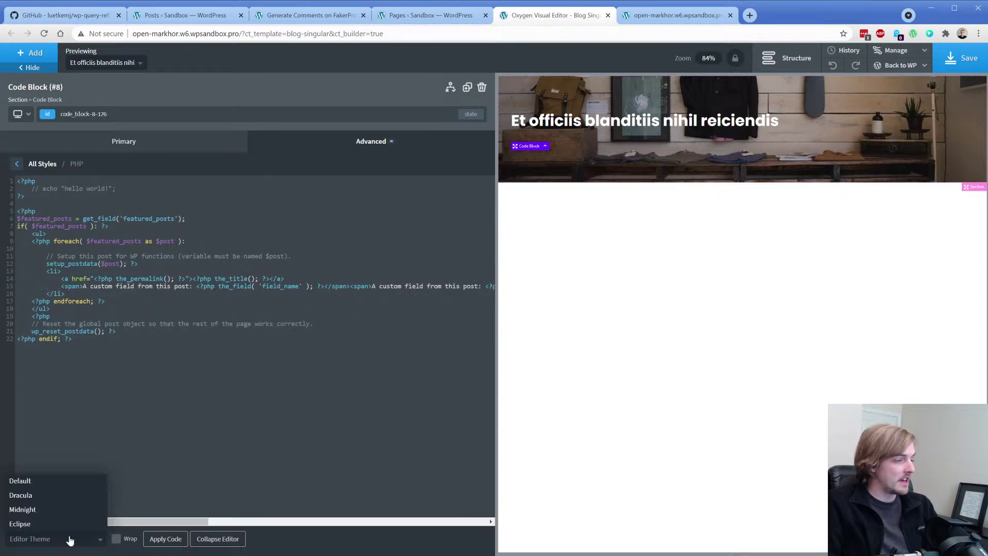
{"action": "left_click", "coordinate": [39, 500]}
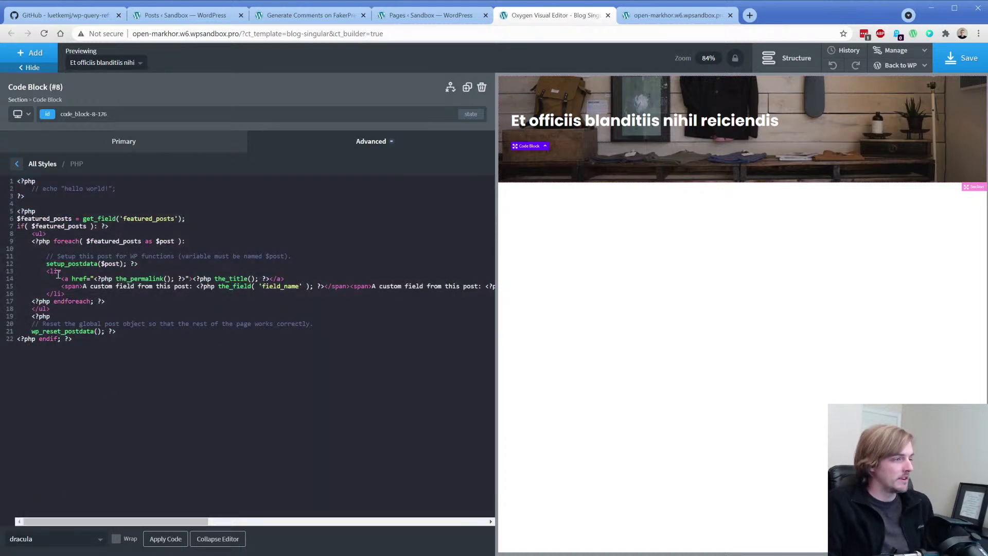
{"action": "left_click", "coordinate": [39, 234]}
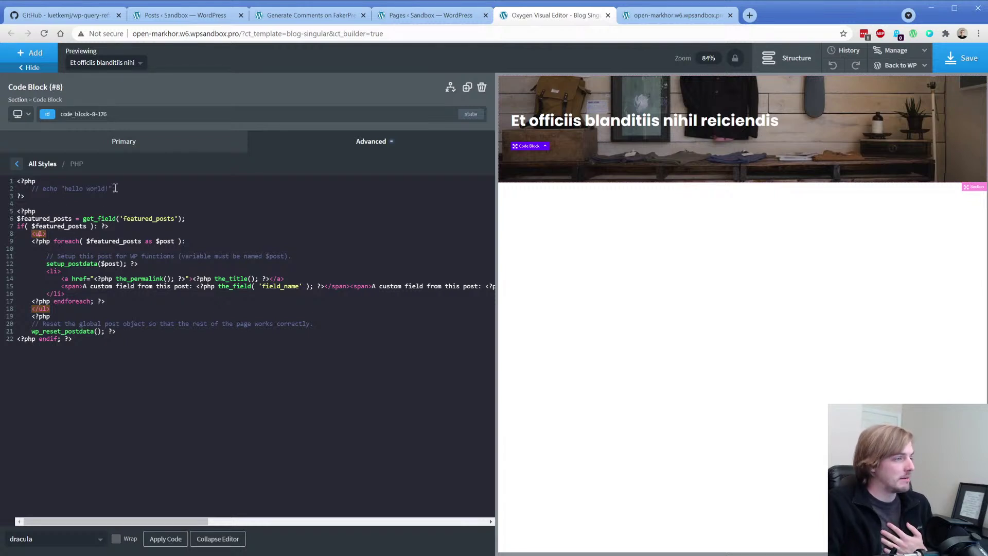
Step: Try the Midnight and Eclipse editor themes on the PHP code, checking how the HTML tags look
{"action": "left_click", "coordinate": [41, 539]}
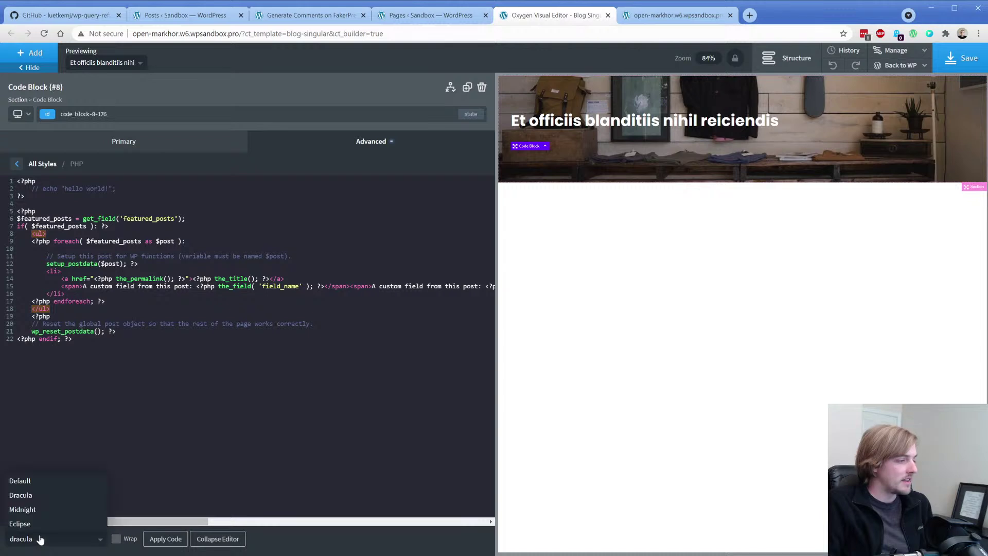
{"action": "left_click", "coordinate": [41, 511]}
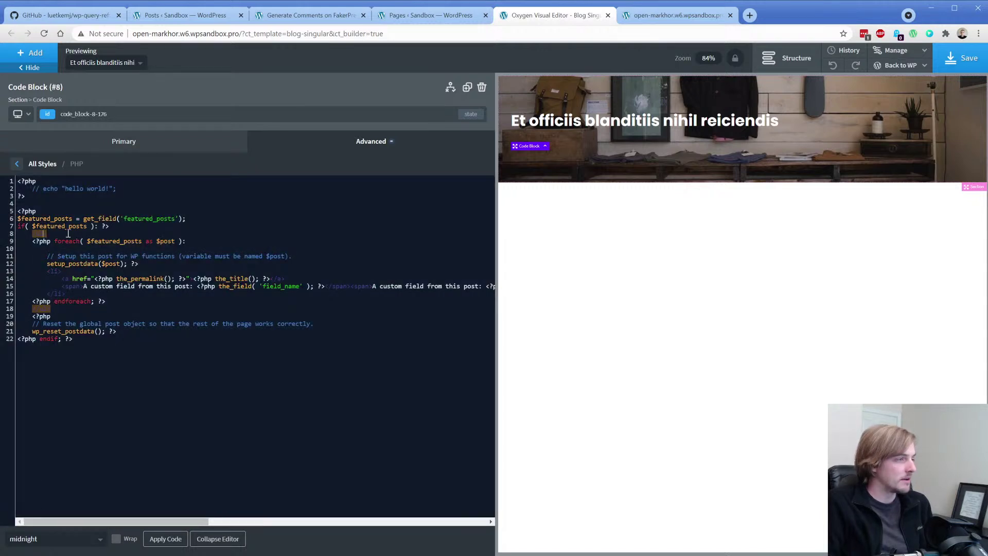
{"action": "left_click", "coordinate": [51, 234]}
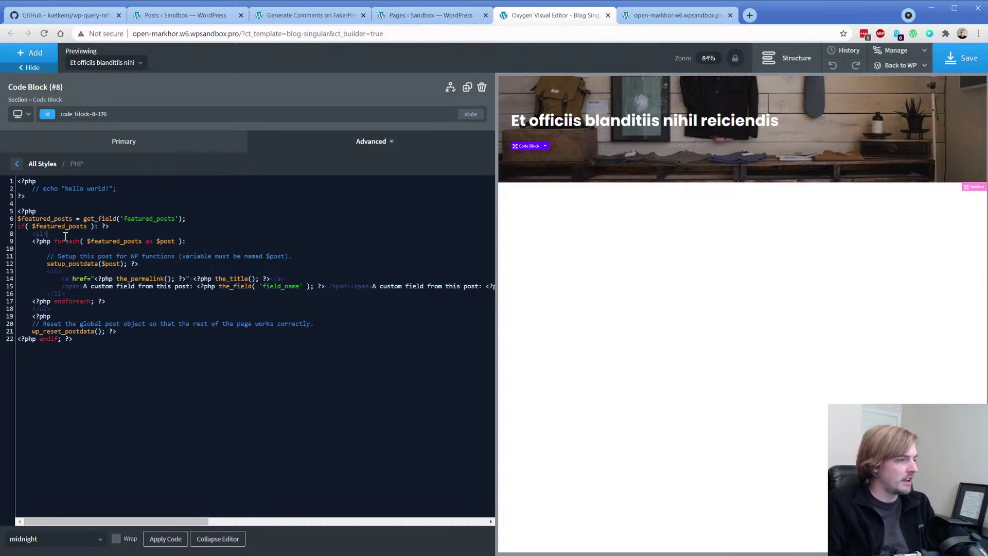
{"action": "left_click", "coordinate": [48, 307]}
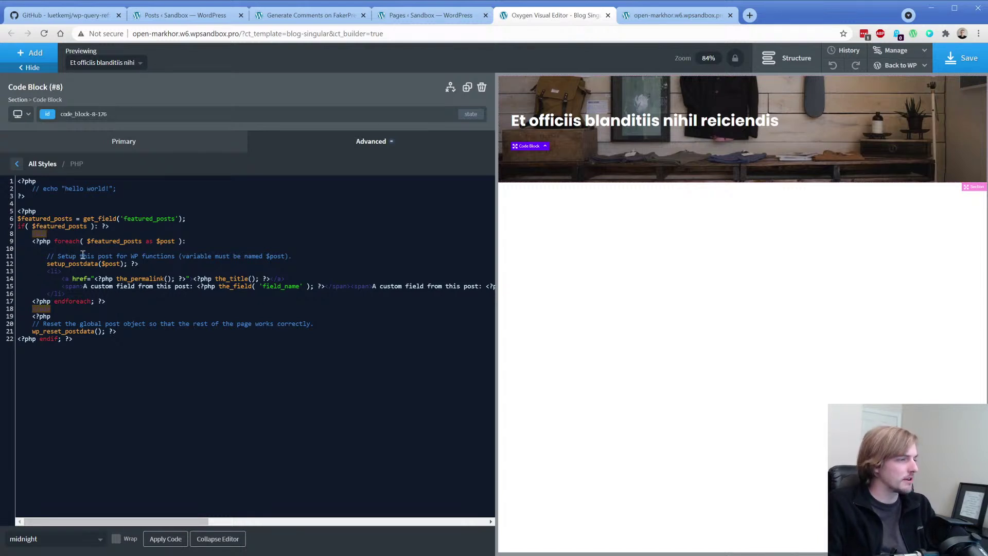
{"action": "left_click", "coordinate": [68, 279]}
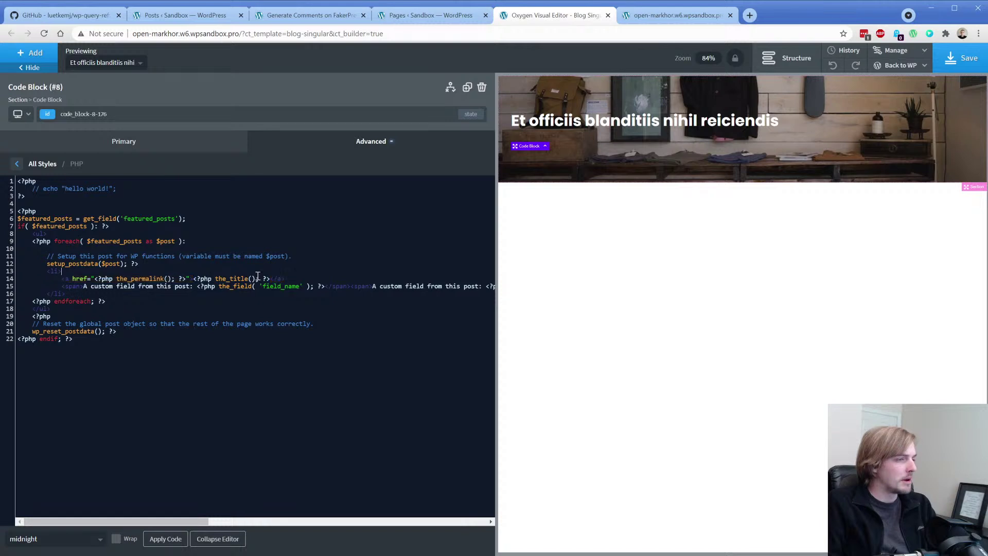
{"action": "left_click", "coordinate": [292, 279]}
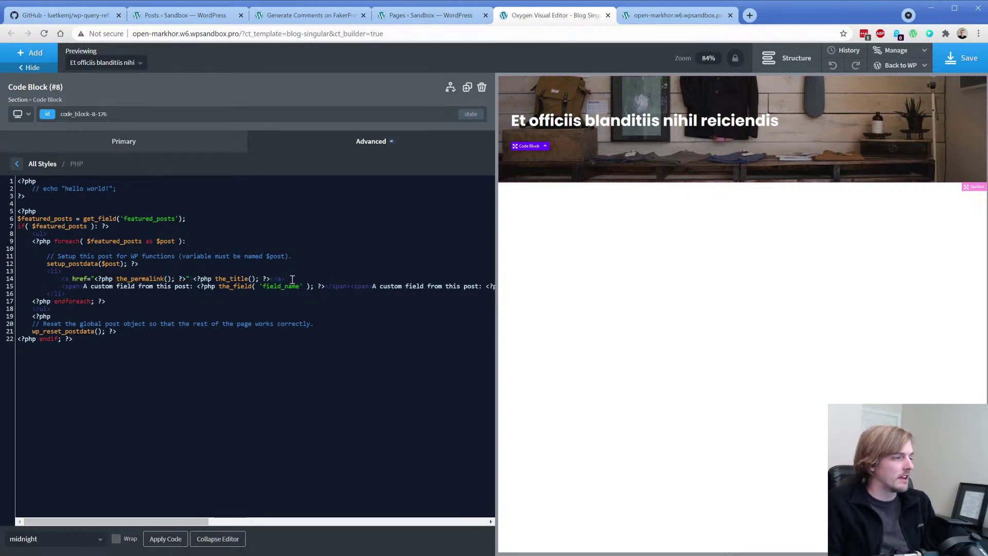
{"action": "left_click", "coordinate": [82, 544]}
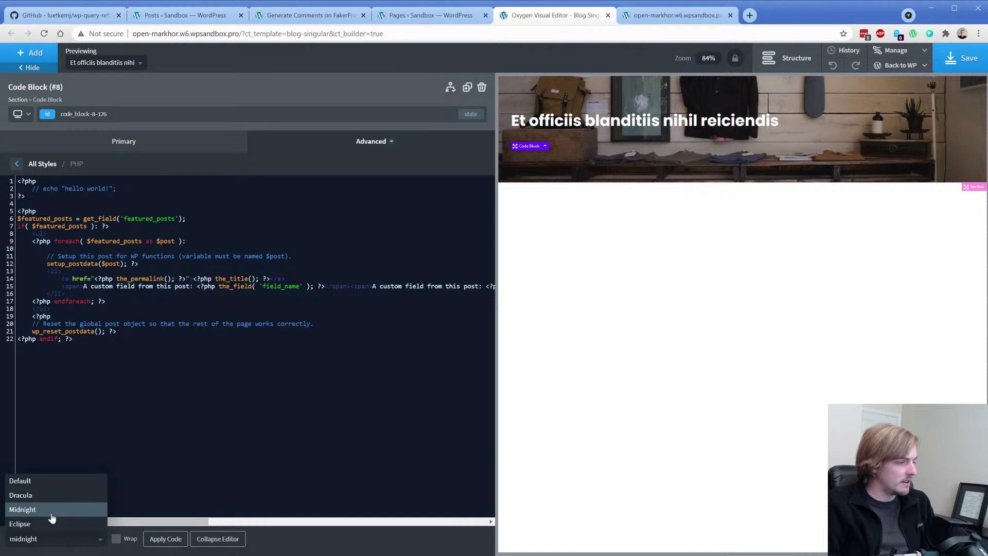
{"action": "left_click", "coordinate": [51, 524]}
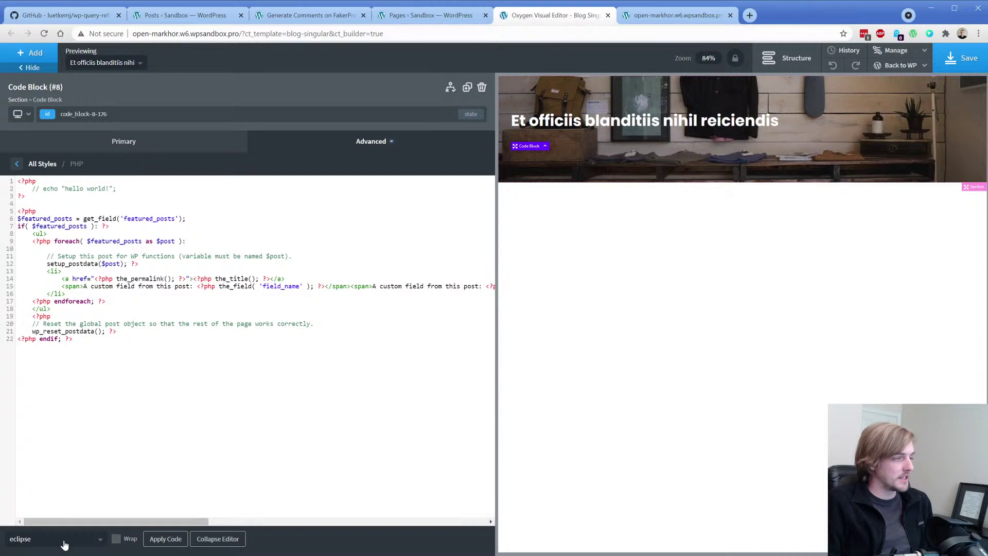
Step: Switch the code editor theme back to Dracula
{"action": "left_click", "coordinate": [60, 540]}
{"action": "left_click", "coordinate": [40, 497]}
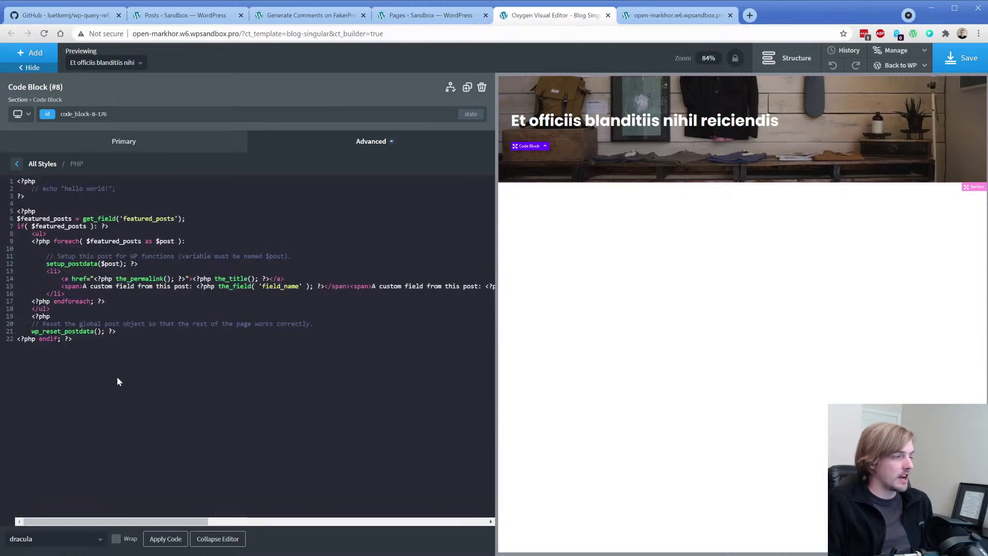
{"action": "left_click", "coordinate": [116, 340]}
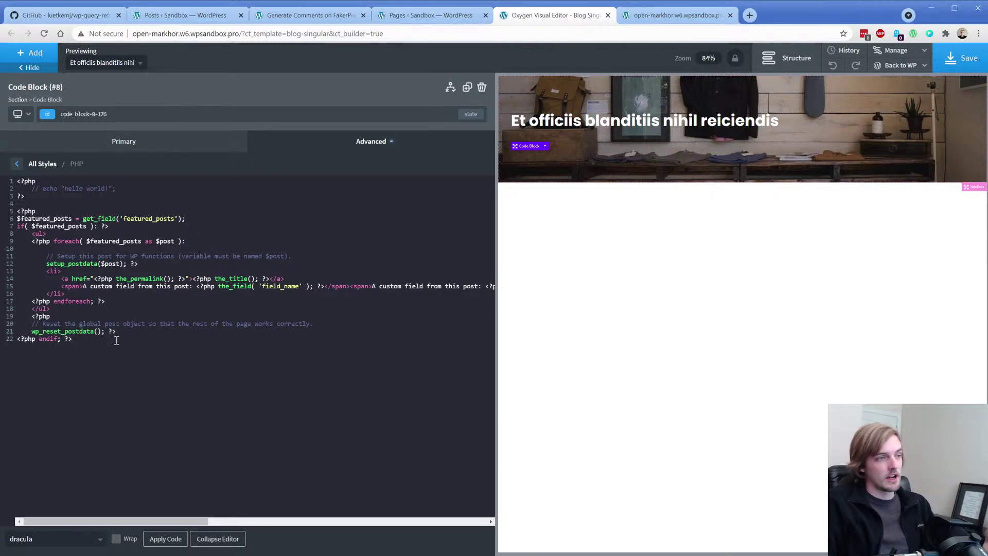
Step: Leave the PHP editor and view the code block's CSS rule in the chosen theme
{"action": "left_click", "coordinate": [103, 140]}
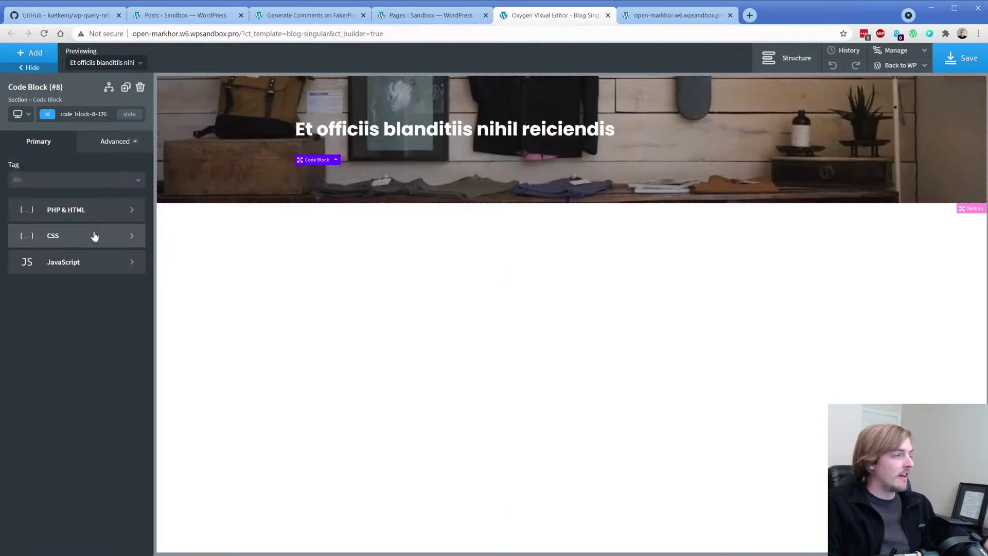
{"action": "left_click", "coordinate": [93, 237]}
{"action": "left_click", "coordinate": [46, 211]}
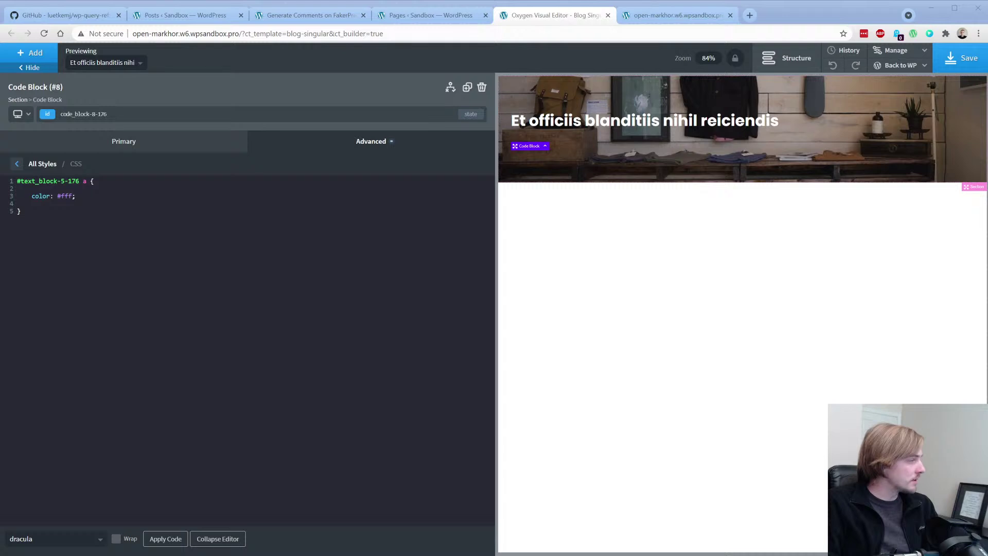
Step: Paste a Swiper initialisation script for '.swiper-container' with vertical direction and loop enabled into the code block's JavaScript
{"action": "left_click", "coordinate": [17, 163]}
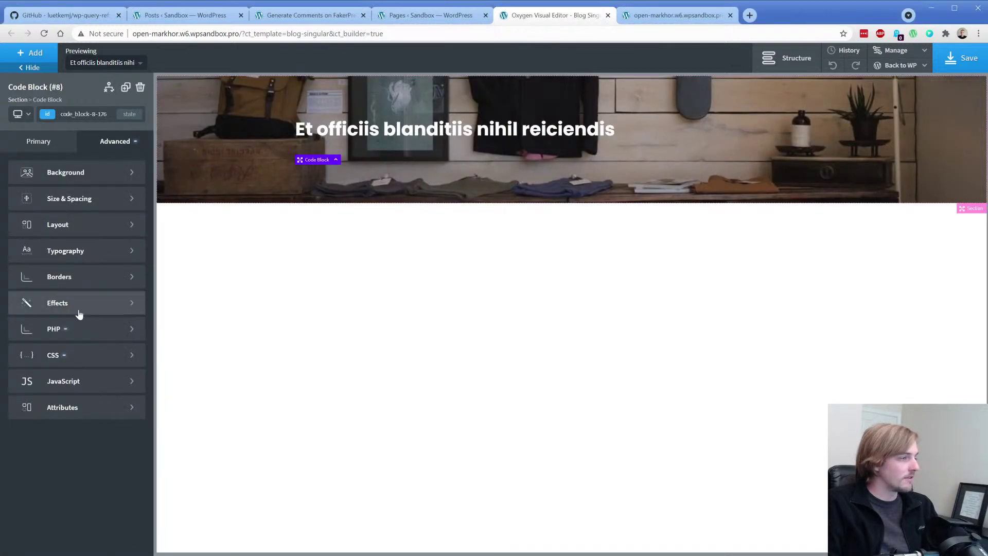
{"action": "left_click", "coordinate": [79, 383]}
{"action": "left_click", "coordinate": [126, 255]}
{"action": "type", "text": "const swiper = new Swiper('.swiper-container', {   // Optional parameters   direction: 'vertical',   loop: true,    // If we need pagination   pagination: {     el: '.swiper-pagination',   },    // Navigation arrows   navigation: {     nextEl: '.swiper-button-next',     prevEl: '.swiper-button-prev',   },    // And if we need scrollbar   scrollbar: {     el: '.swiper-scrollbar',   }, });"}
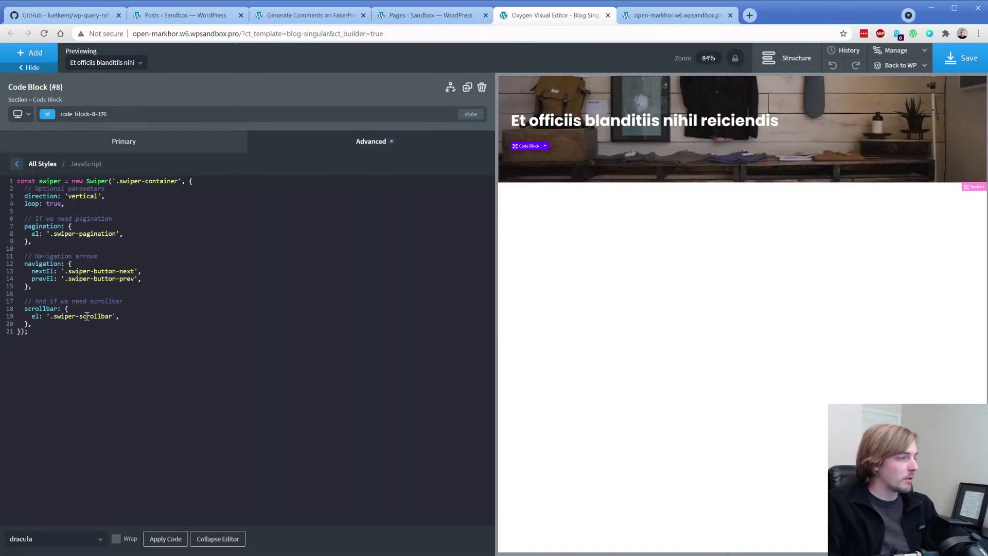
Step: Examine the matching-bracket highlighting around the pagination, navigation, scrollbar and outer blocks of the Swiper script
{"action": "left_click", "coordinate": [32, 325]}
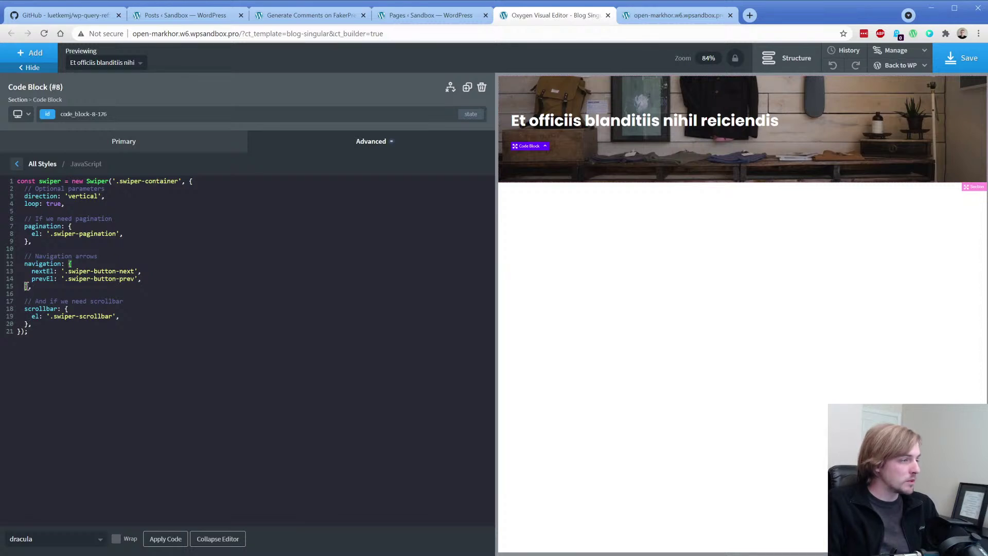
{"action": "left_click", "coordinate": [18, 332]}
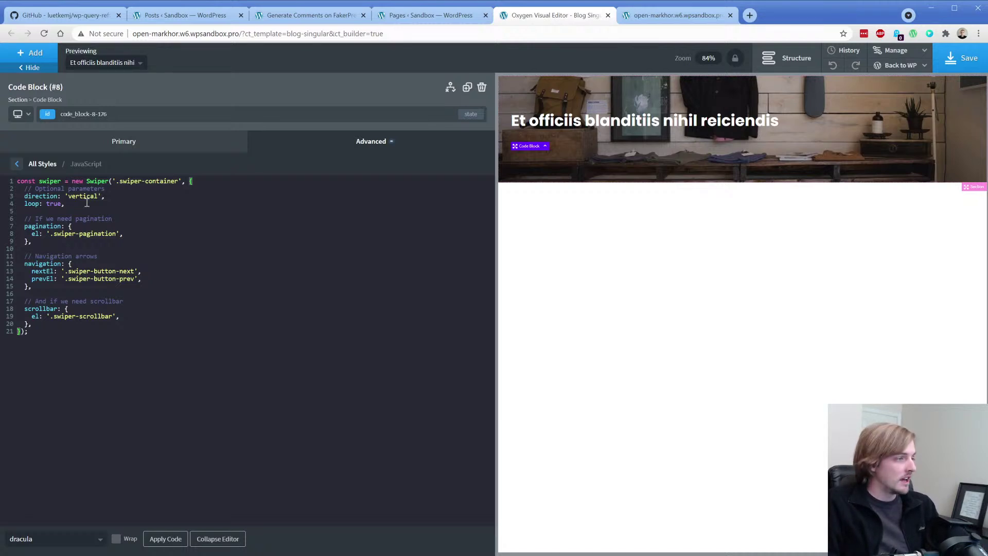
{"action": "left_click", "coordinate": [108, 195]}
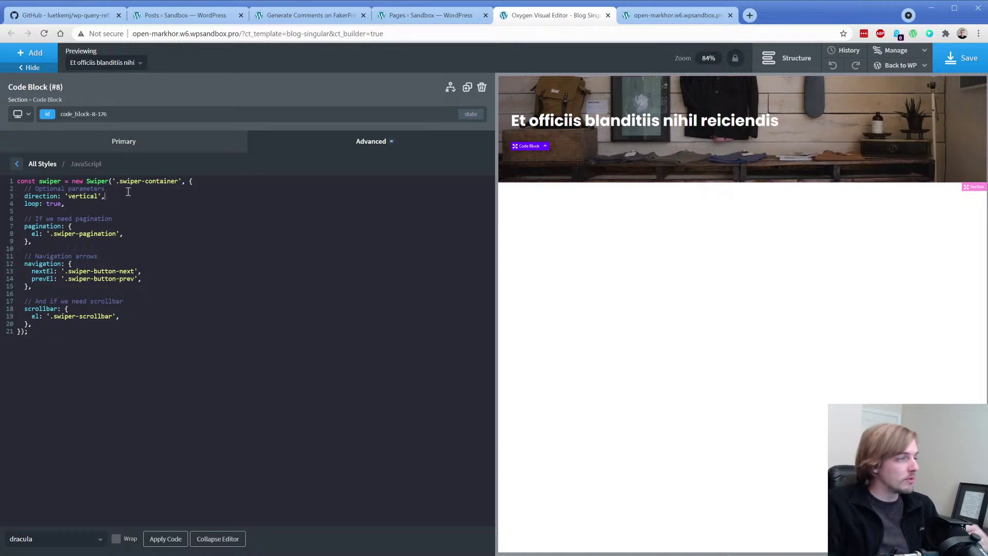
{"action": "left_click", "coordinate": [190, 181]}
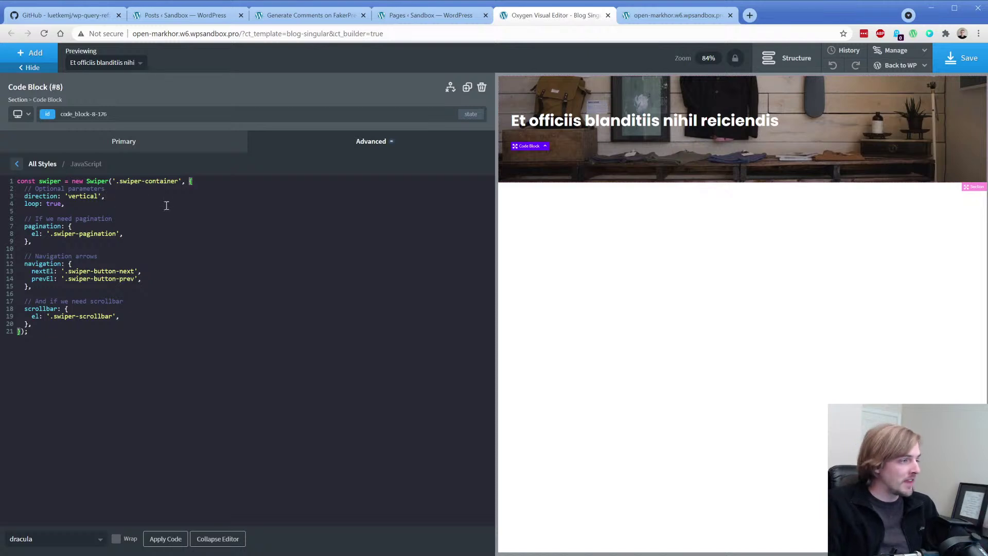
{"action": "left_click", "coordinate": [27, 323]}
{"action": "left_click", "coordinate": [27, 286]}
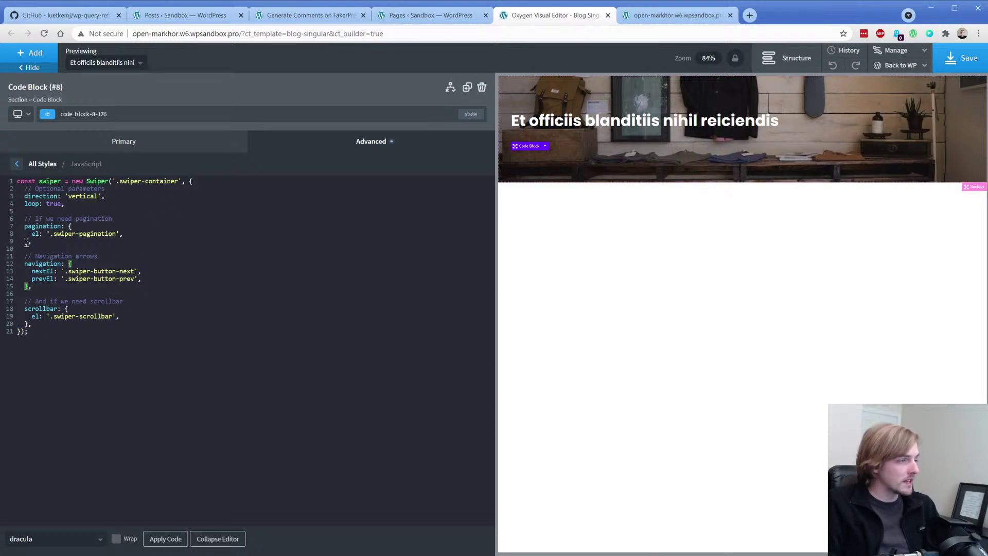
{"action": "left_click", "coordinate": [26, 242]}
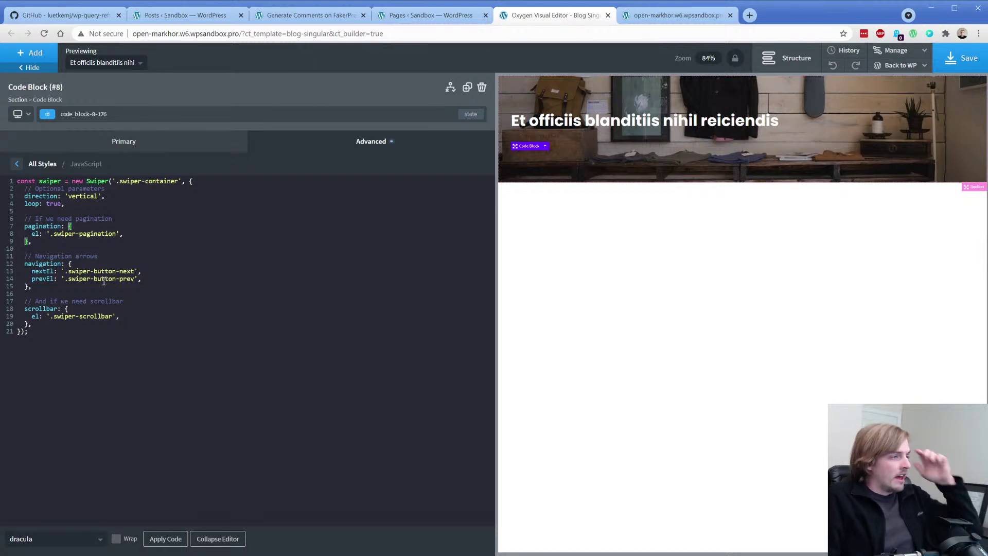
Step: Select the whole Swiper script in the code block's JavaScript and switch to its CSS code
{"action": "left_click_drag", "start_coordinate": [17, 331], "coordinate": [9, 181]}
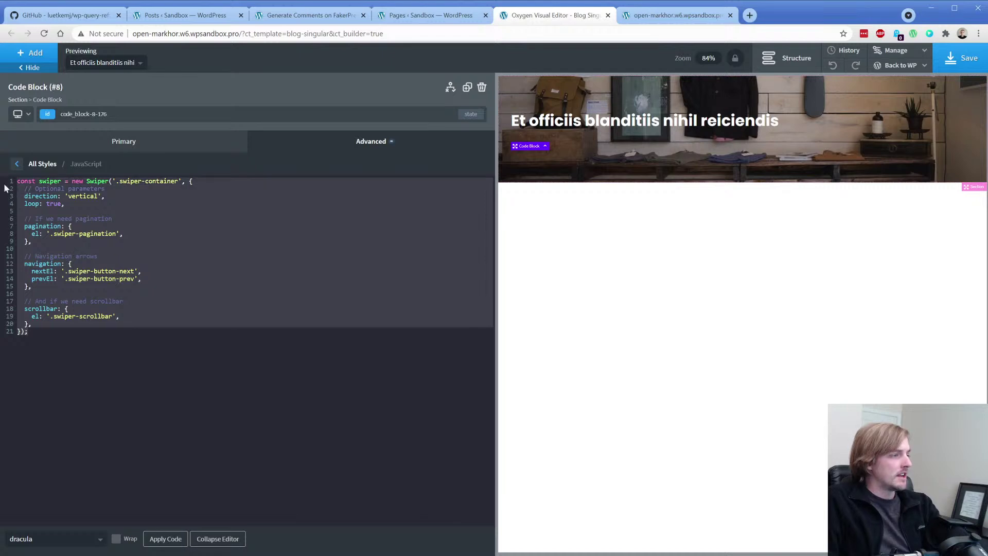
{"action": "left_click", "coordinate": [75, 144]}
{"action": "left_click", "coordinate": [63, 229]}
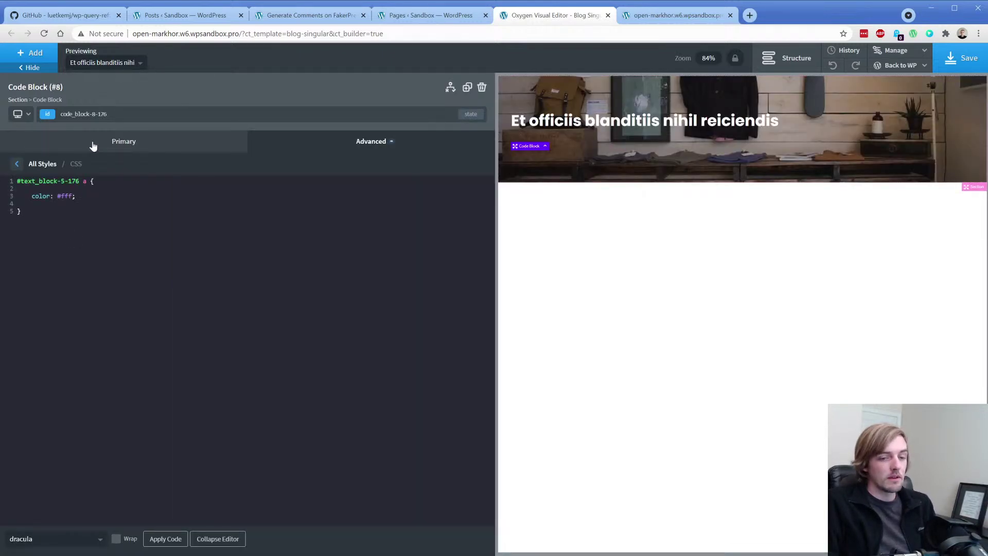
Step: Delete the featured_posts loop from the code block's PHP, keeping only the commented-out hello world block
{"action": "left_click", "coordinate": [93, 146]}
{"action": "left_click", "coordinate": [82, 210]}
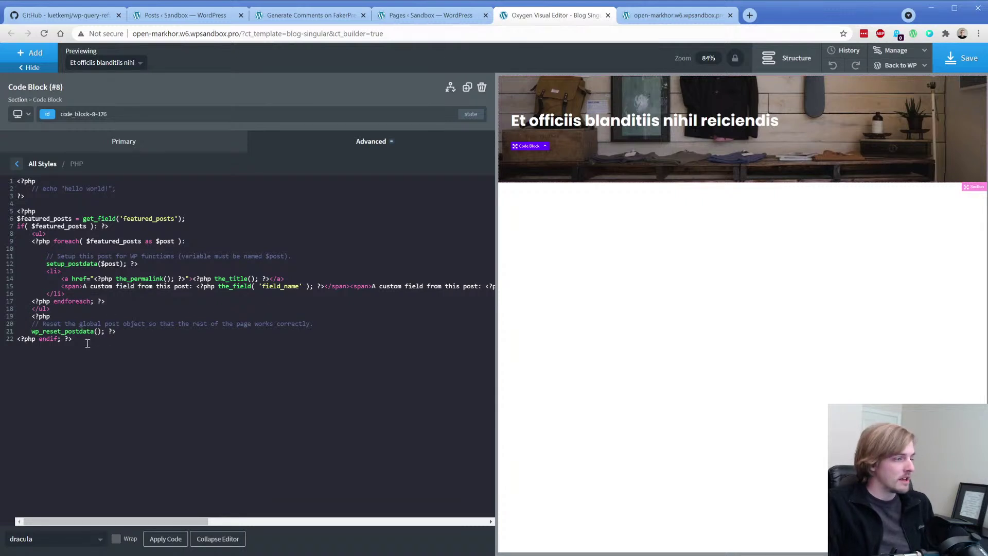
{"action": "left_click_drag", "start_coordinate": [87, 341], "coordinate": [10, 179]}
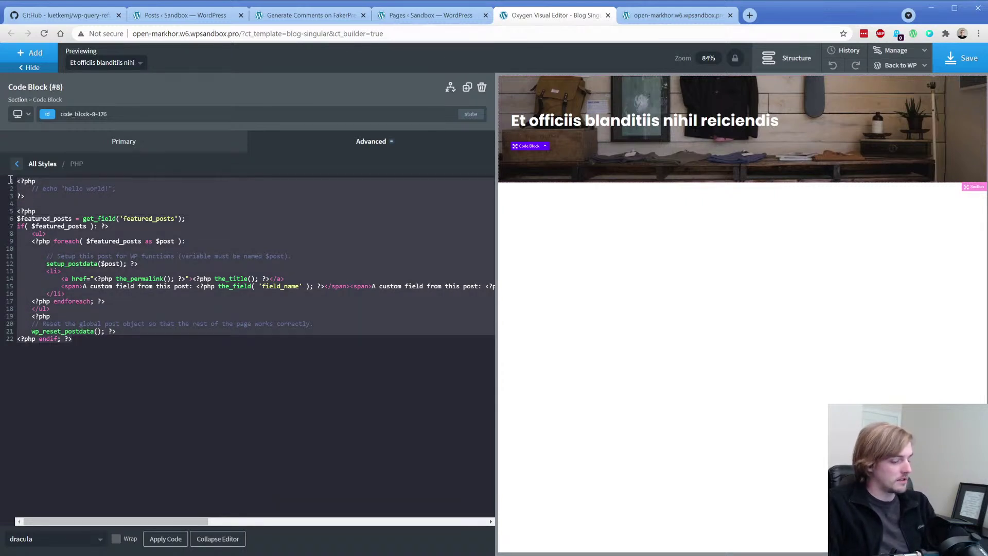
{"action": "left_click", "coordinate": [20, 216]}
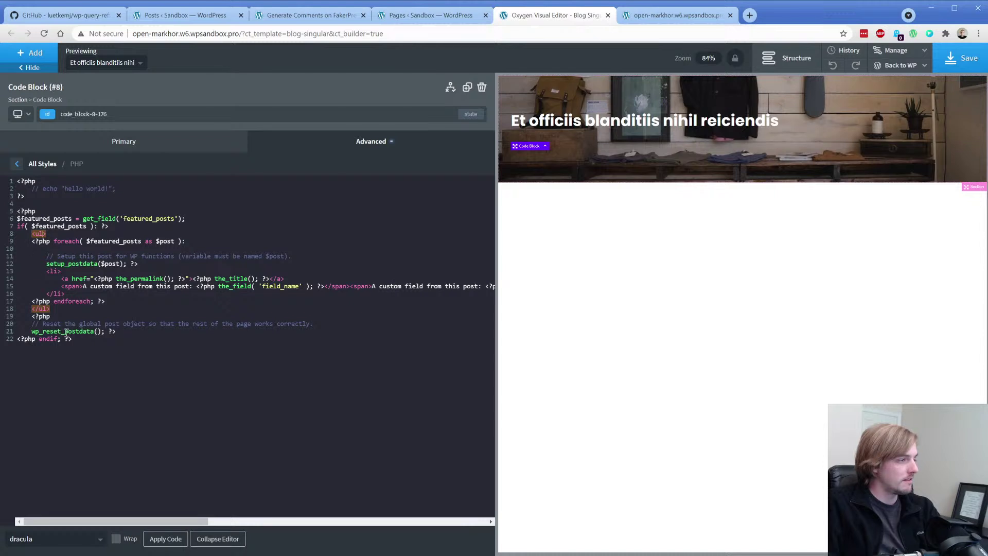
{"action": "left_click_drag", "start_coordinate": [75, 339], "coordinate": [17, 210]}
{"action": "key", "text": "BackSpace"}
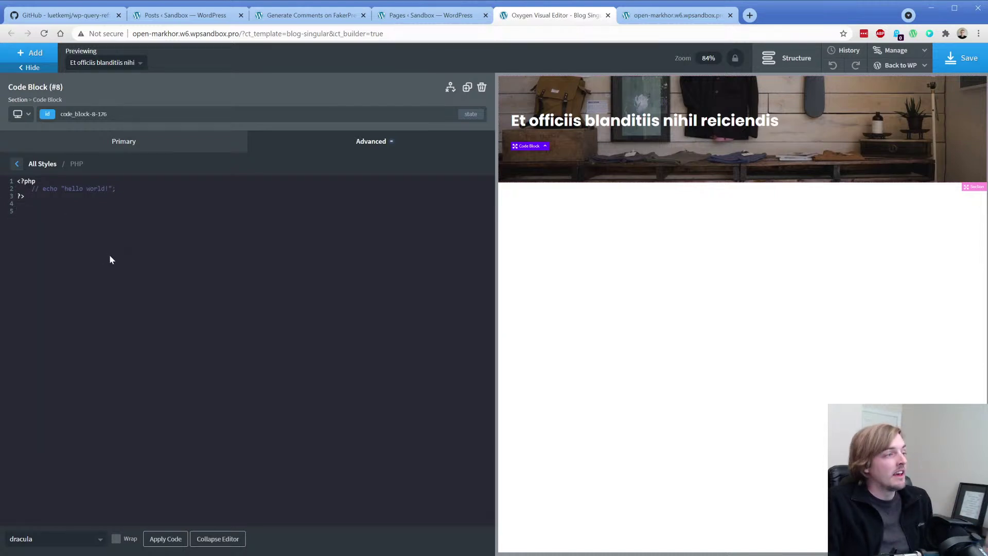
Step: Add a new text element directly below the category text in the header section
{"action": "left_click", "coordinate": [597, 157]}
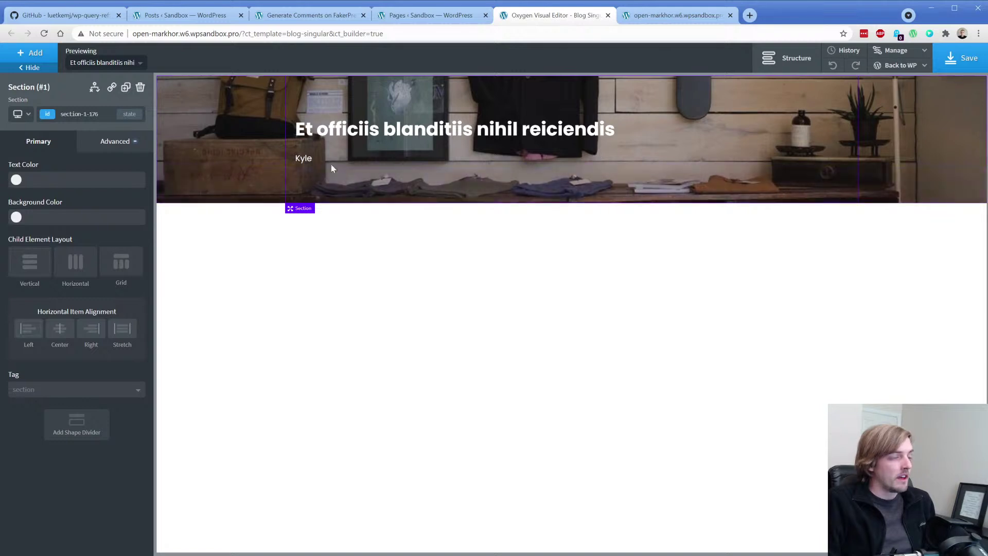
{"action": "left_click", "coordinate": [301, 160]}
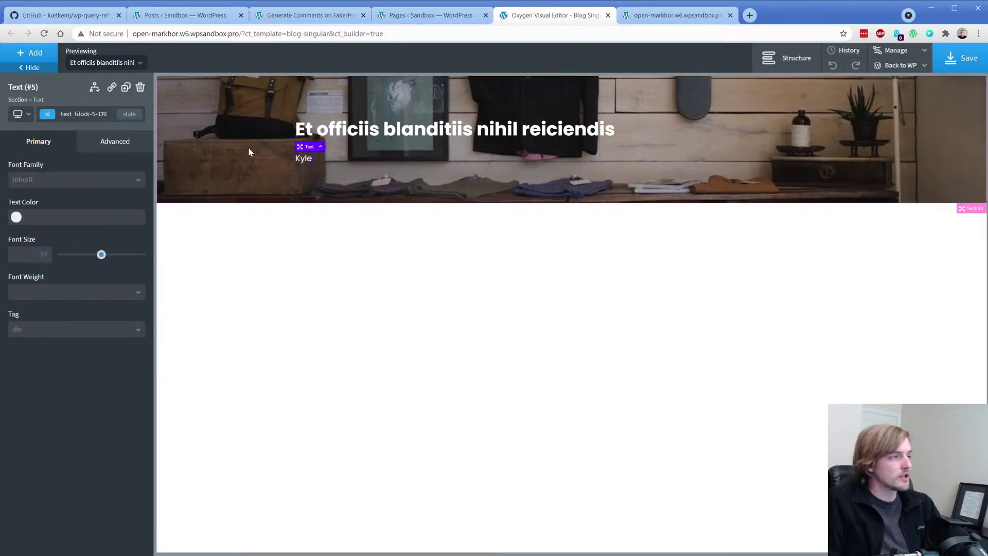
{"action": "left_click", "coordinate": [42, 55]}
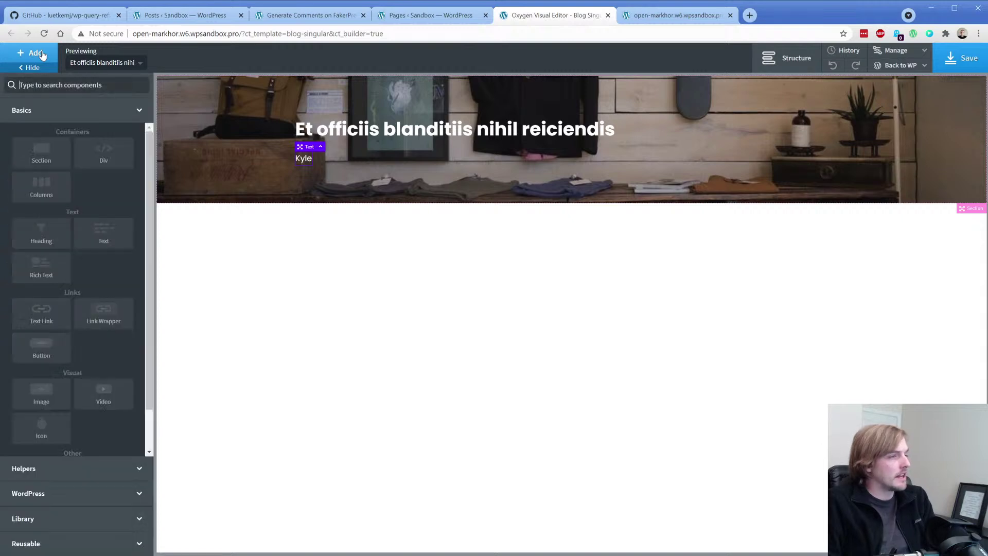
{"action": "left_click", "coordinate": [103, 230]}
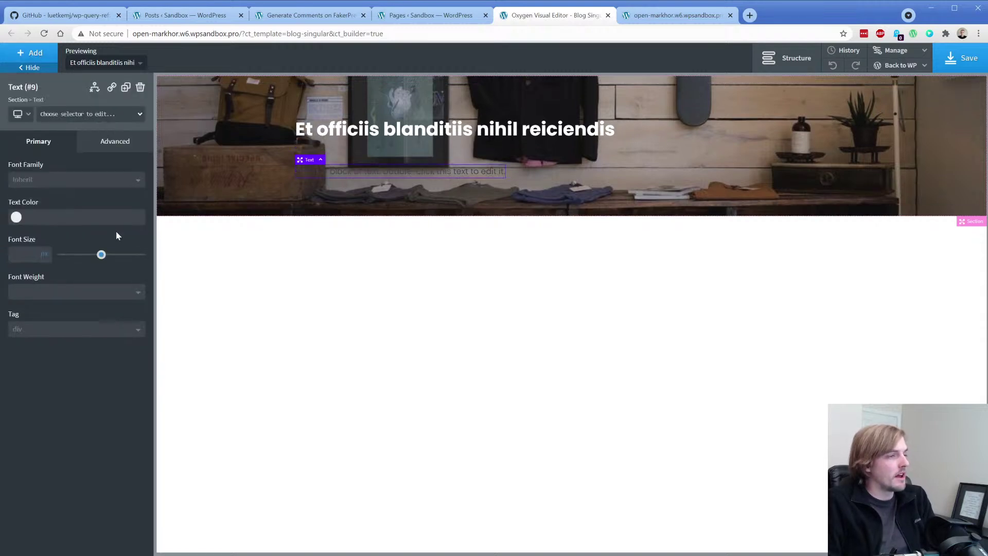
Step: Insert the post's comments number as dynamic data in the new text, entering "There are no comments yet." for no comments and "1" for one comment
{"action": "double_click", "coordinate": [354, 174]}
{"action": "left_click", "coordinate": [582, 58]}
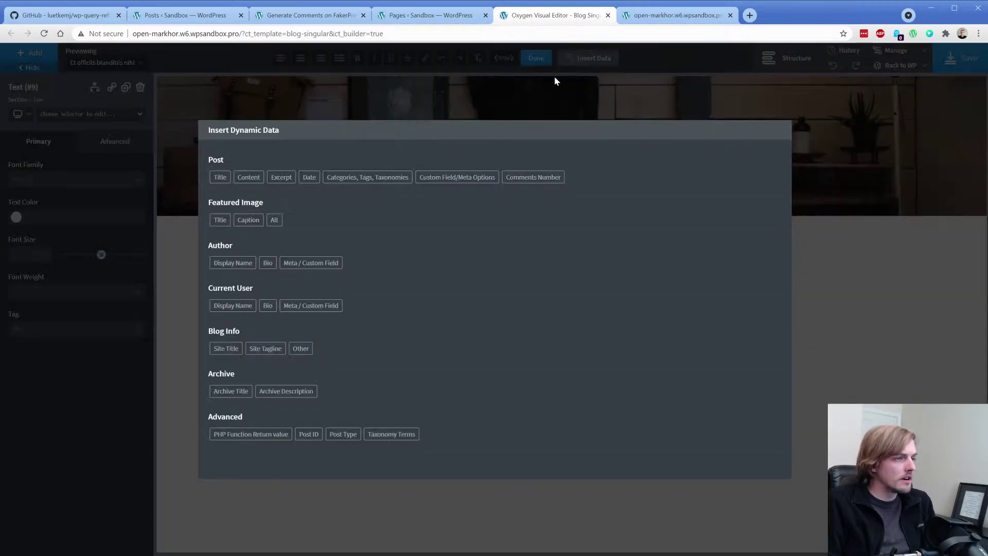
{"action": "left_click", "coordinate": [534, 181]}
{"action": "left_click", "coordinate": [308, 188]}
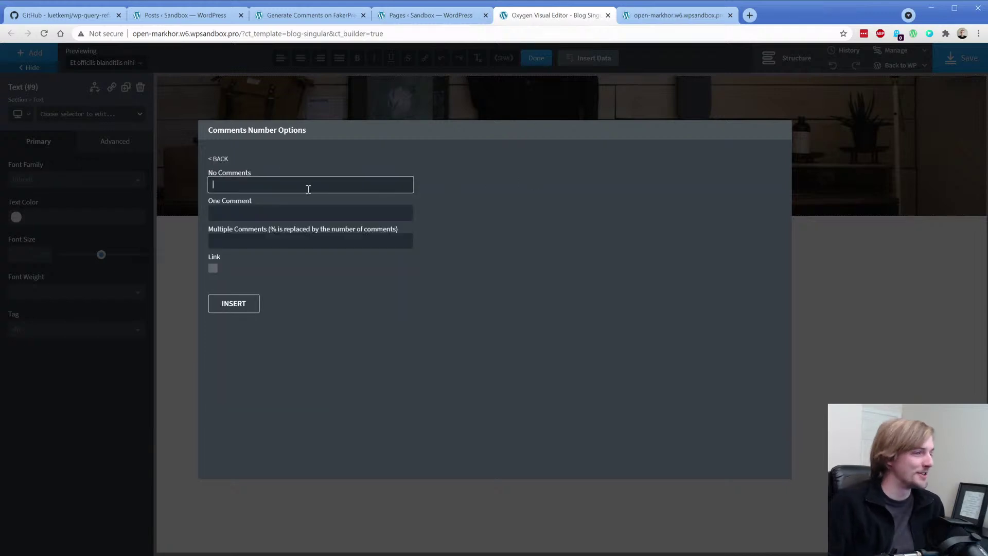
{"action": "type", "text": "There a"}
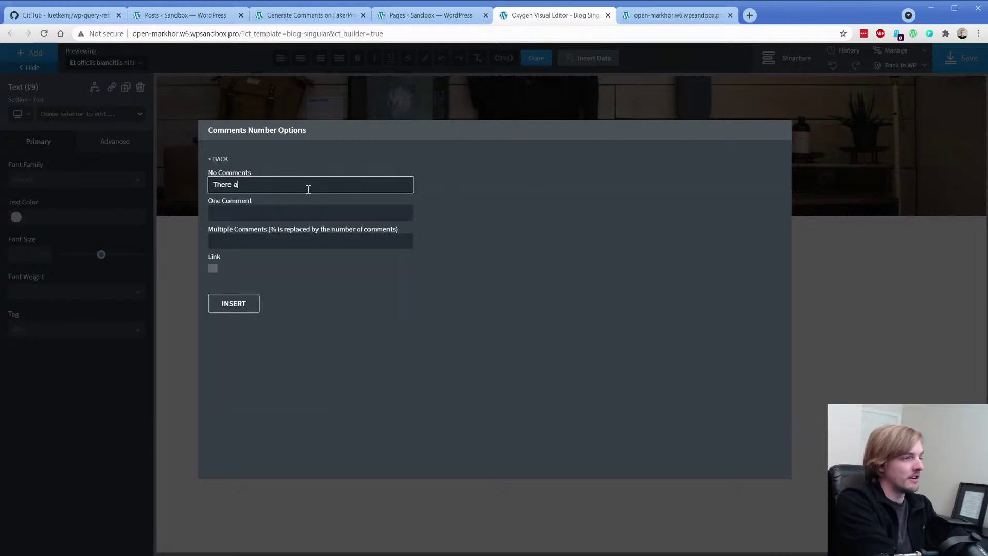
{"action": "type", "text": "re no comments yet."}
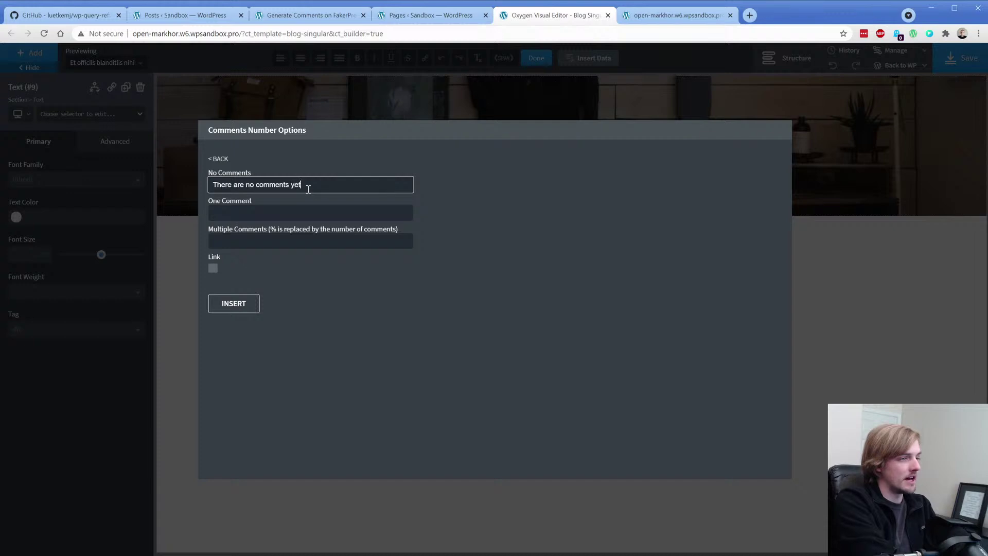
{"action": "key", "text": "Tab"}
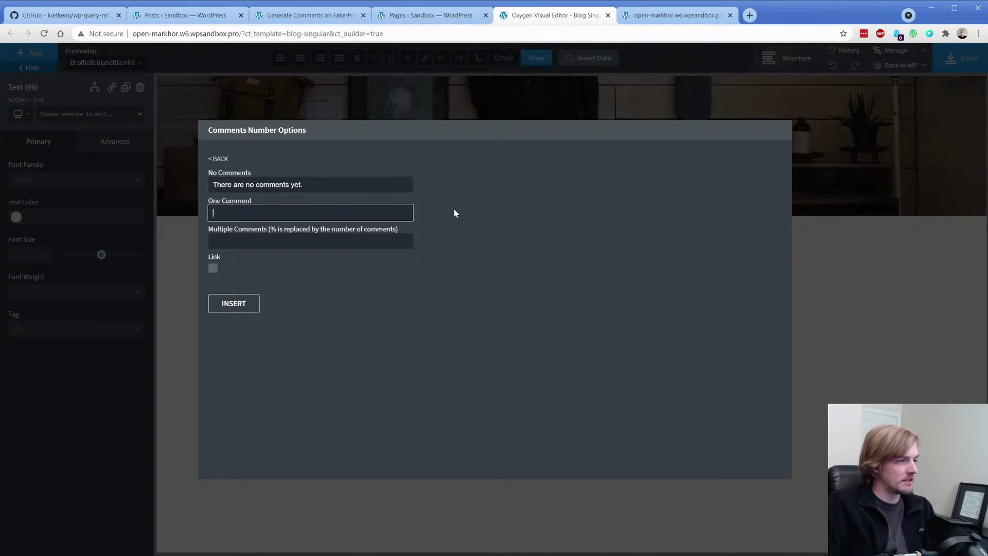
{"action": "type", "text": "1"}
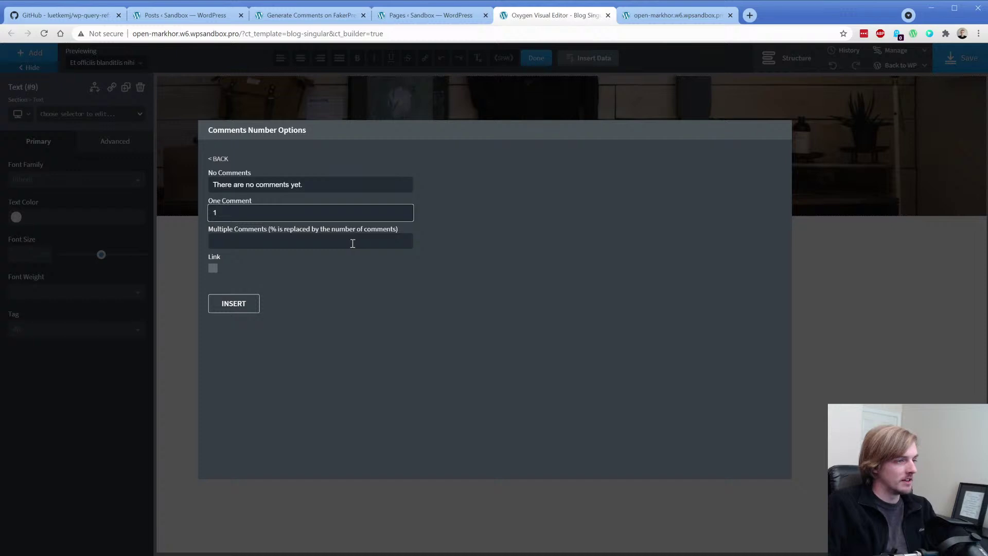
{"action": "left_click", "coordinate": [351, 244]}
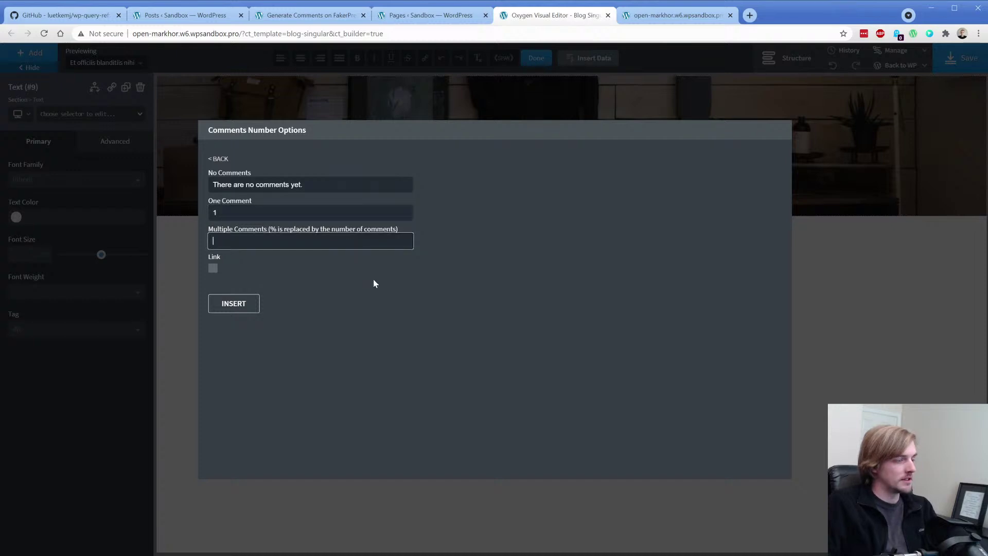
{"action": "double_click", "coordinate": [288, 215]}
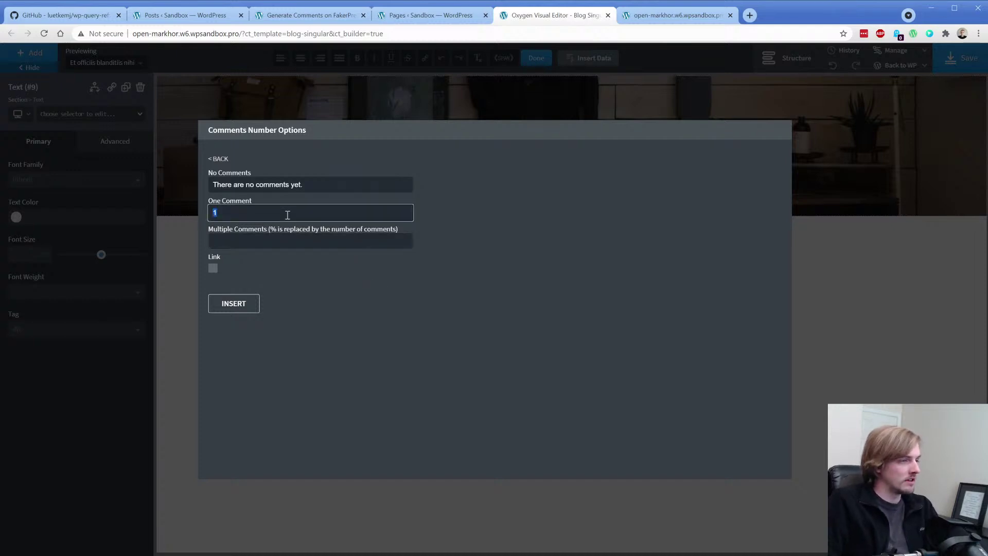
{"action": "left_click", "coordinate": [233, 303]}
{"action": "left_click", "coordinate": [230, 175]}
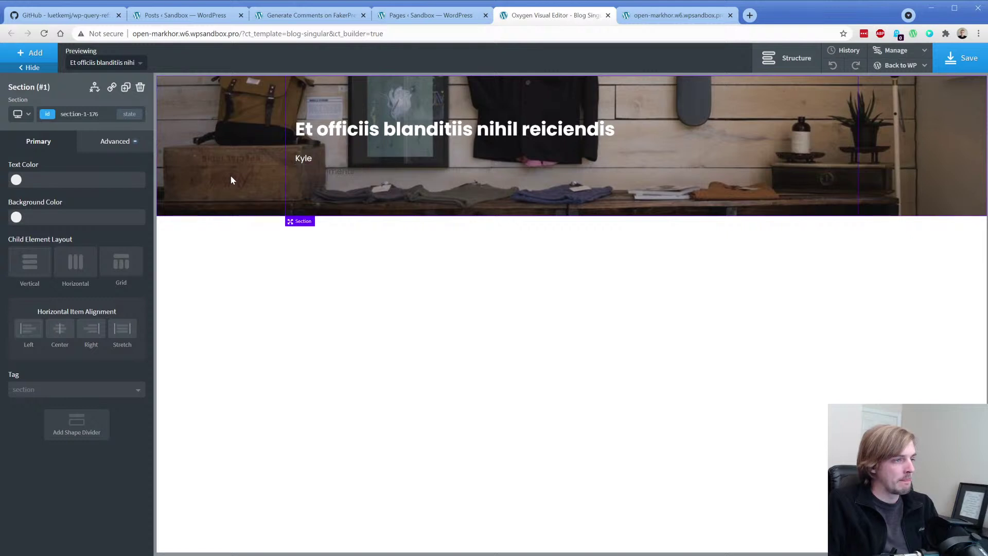
Step: Set the text colour of the comments number element to white
{"action": "left_click", "coordinate": [328, 170]}
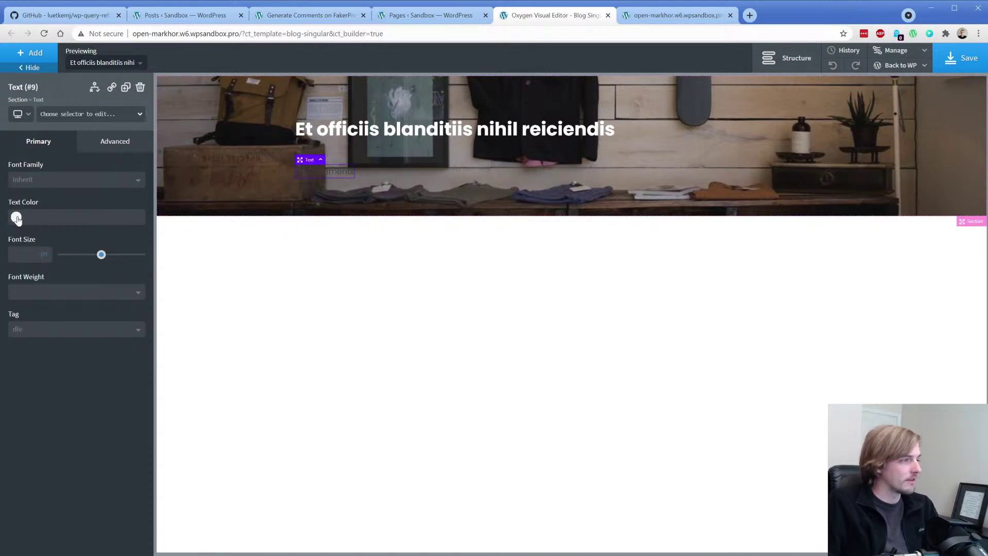
{"action": "left_click", "coordinate": [16, 216]}
{"action": "left_click", "coordinate": [325, 159]}
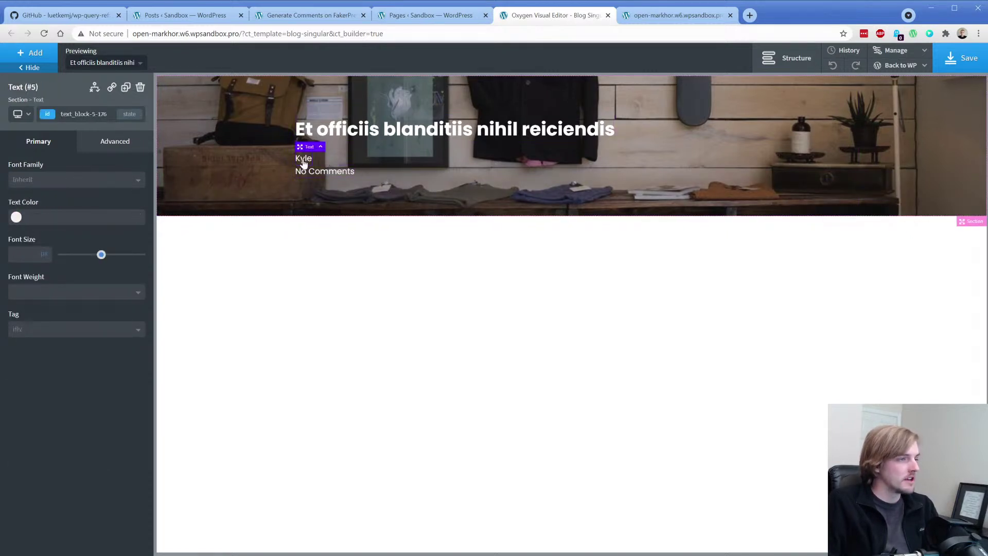
Step: Check the comment counts of the posts in the WordPress posts list
{"action": "left_click", "coordinate": [392, 17]}
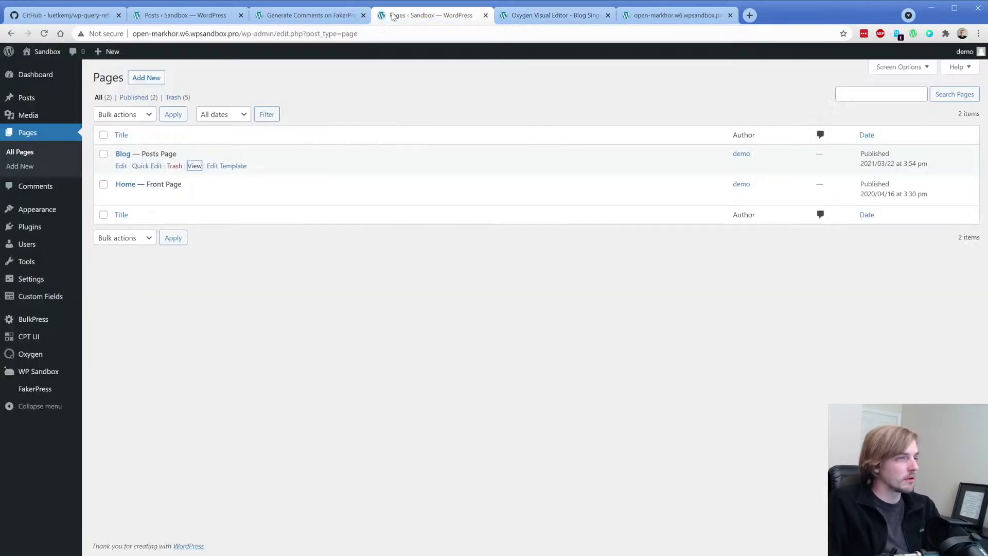
{"action": "left_click", "coordinate": [26, 97]}
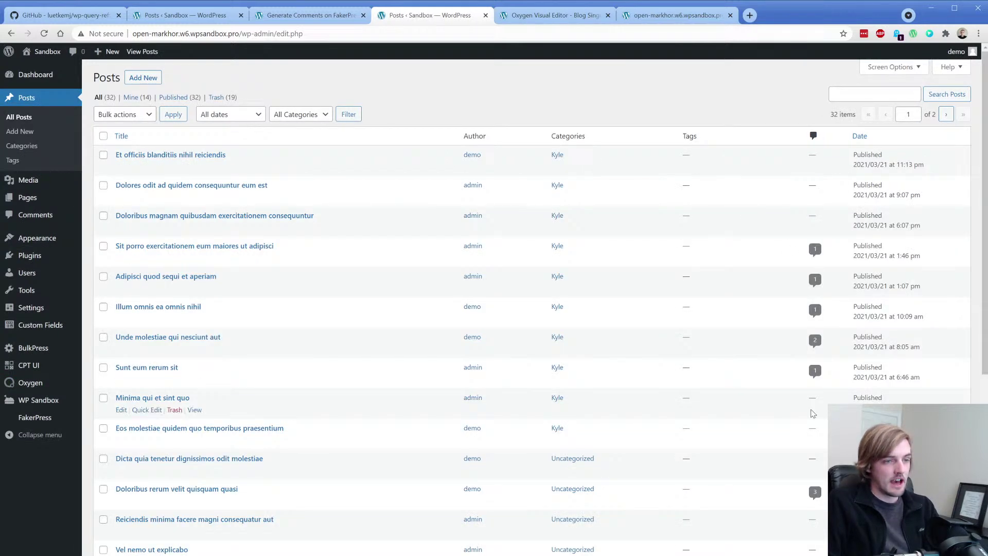
{"action": "scroll", "coordinate": [812, 280], "scroll_direction": "down", "scroll_amount": 4}
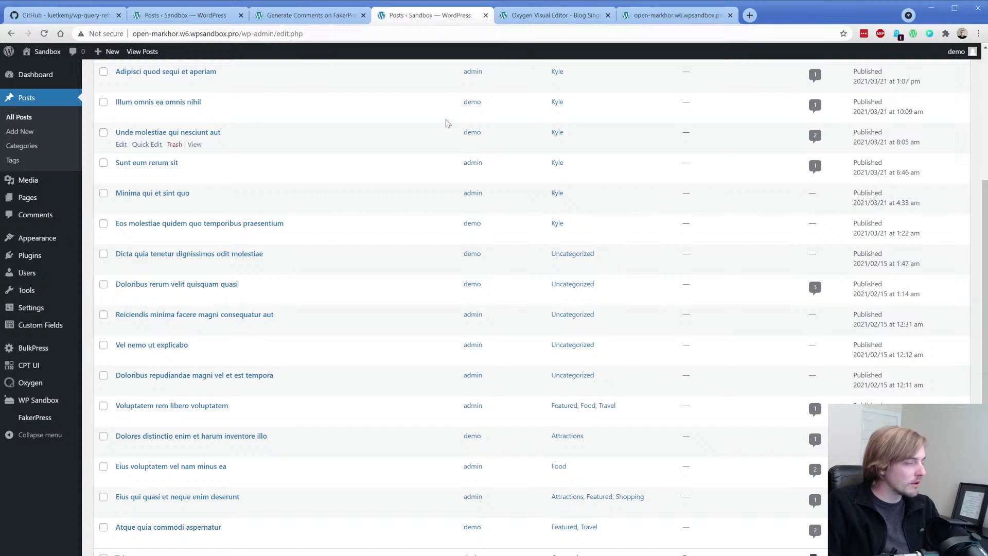
Step: Filter the template's preview posts by "doloribus" and preview "Doloribus magnam quibusdam exercitationem consequuntur"
{"action": "left_click", "coordinate": [550, 15]}
{"action": "left_click", "coordinate": [97, 64]}
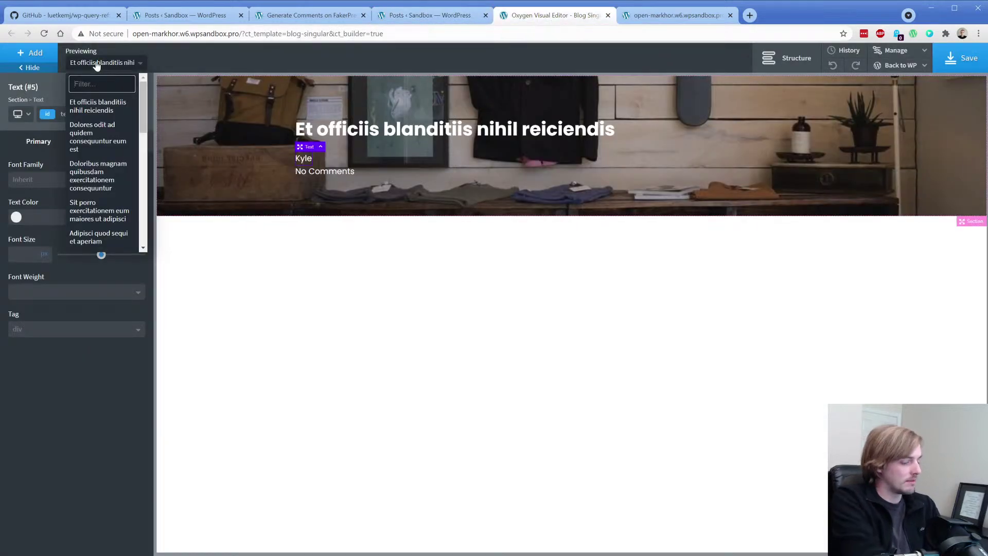
{"action": "type", "text": "doloribus"}
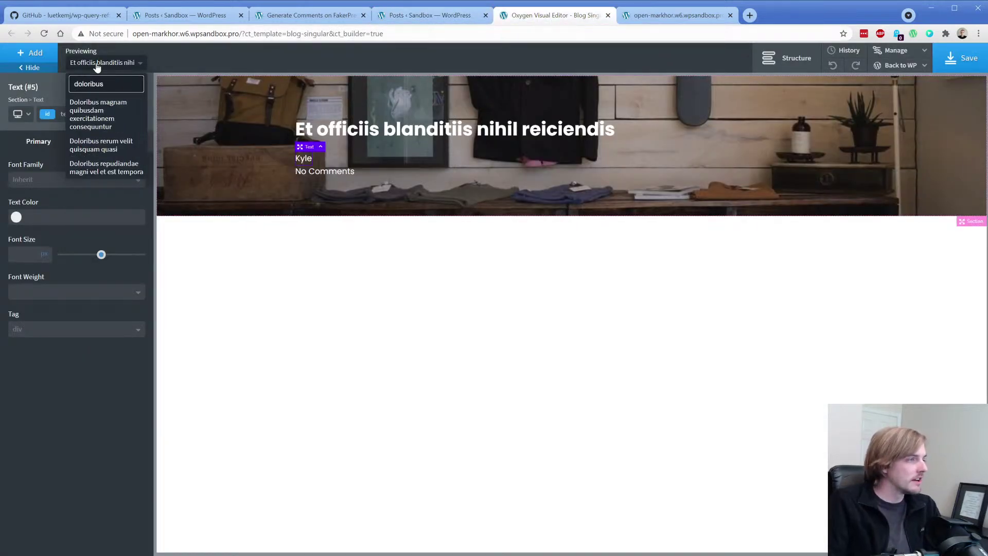
{"action": "left_click", "coordinate": [97, 114]}
Step: Recheck the commented post's title in the posts list and preview the template with "Doloribus rerum velit quisquam quasi"
{"action": "left_click", "coordinate": [430, 15]}
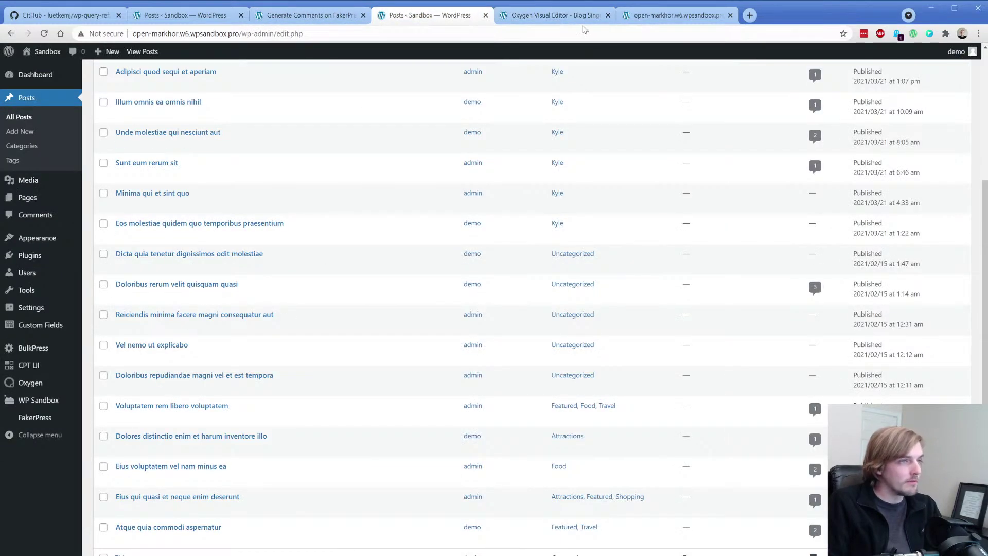
{"action": "left_click", "coordinate": [544, 17]}
{"action": "left_click", "coordinate": [98, 62]}
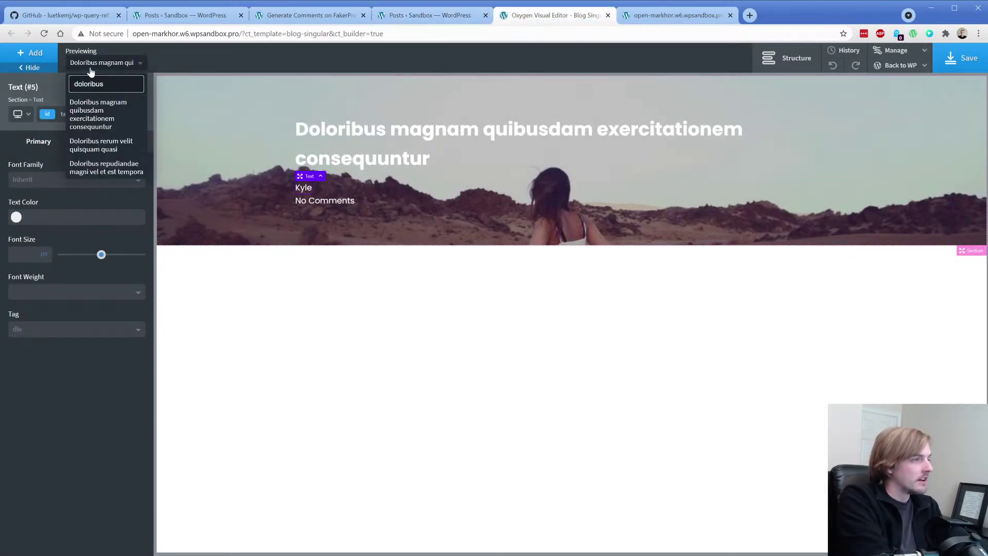
{"action": "left_click", "coordinate": [92, 144]}
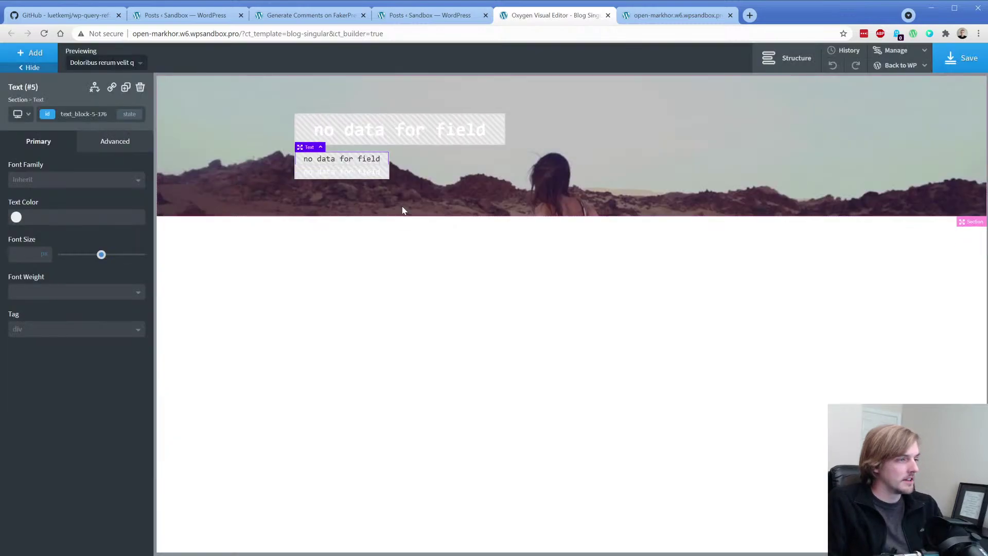
Step: Set the bottom margin of the category text to 8 px
{"action": "left_click", "coordinate": [333, 173]}
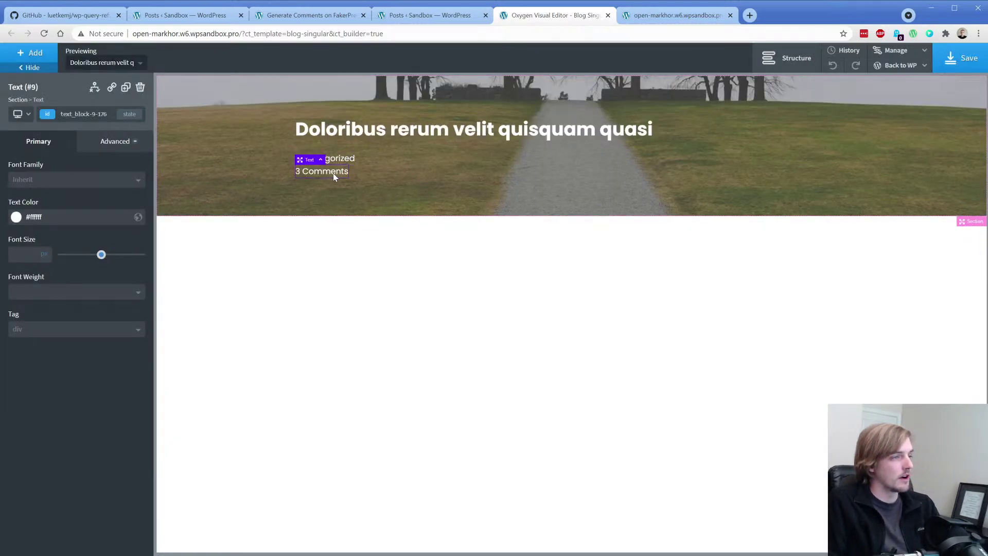
{"action": "left_click", "coordinate": [348, 159]}
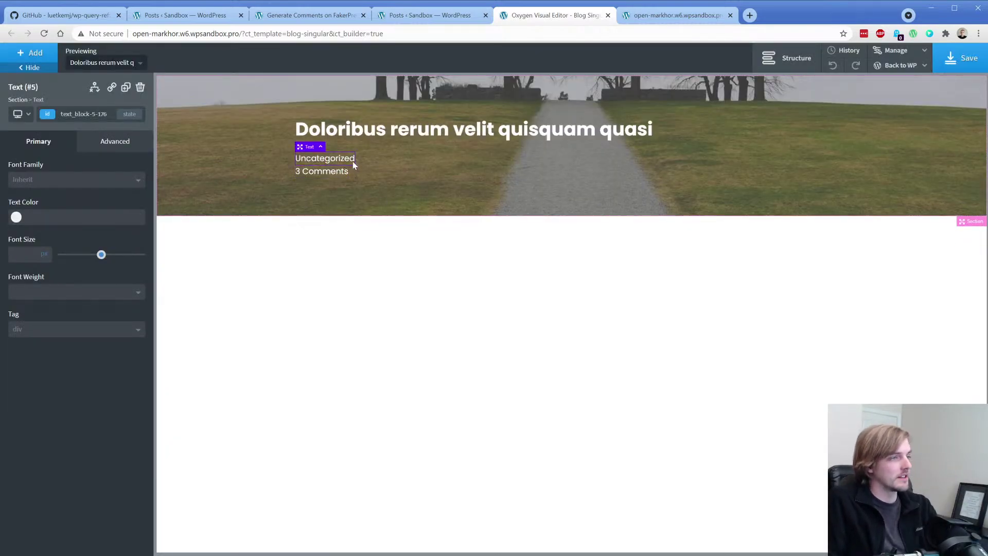
{"action": "left_click", "coordinate": [93, 149]}
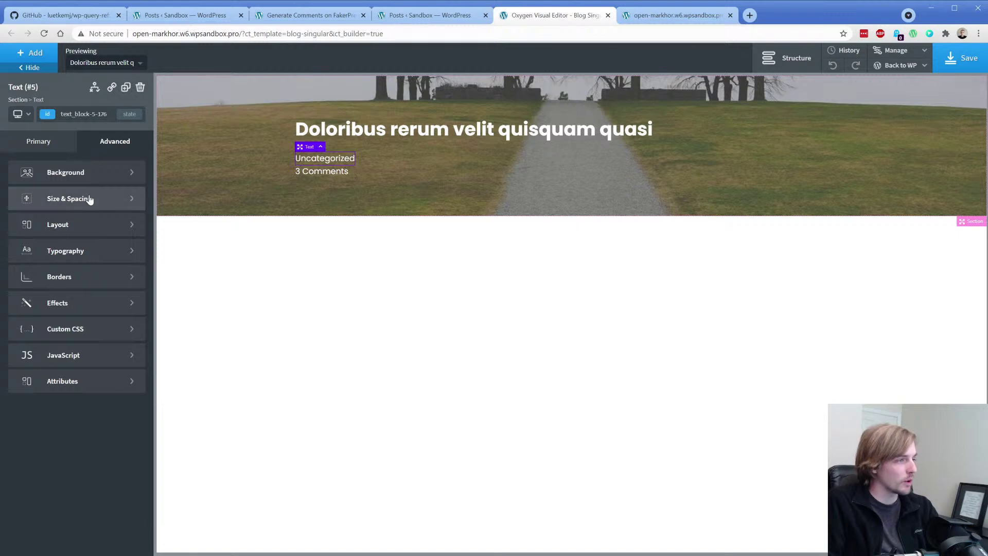
{"action": "left_click", "coordinate": [69, 198]}
{"action": "left_click", "coordinate": [105, 234]}
{"action": "type", "text": "8"}
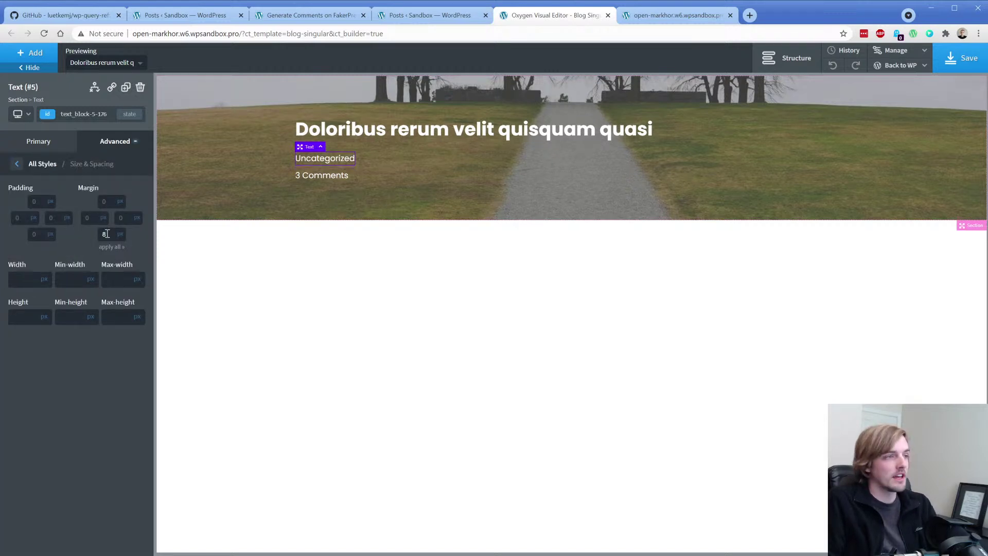
Step: Wrap the category text in a div, move the comments number text into it, and lay out its children horizontally
{"action": "left_click", "coordinate": [787, 57]}
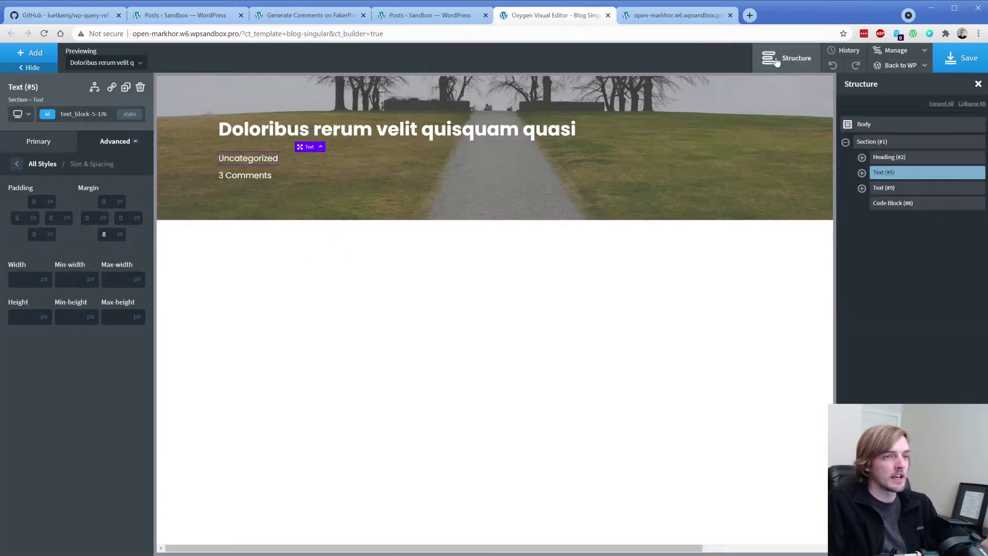
{"action": "left_click", "coordinate": [971, 175]}
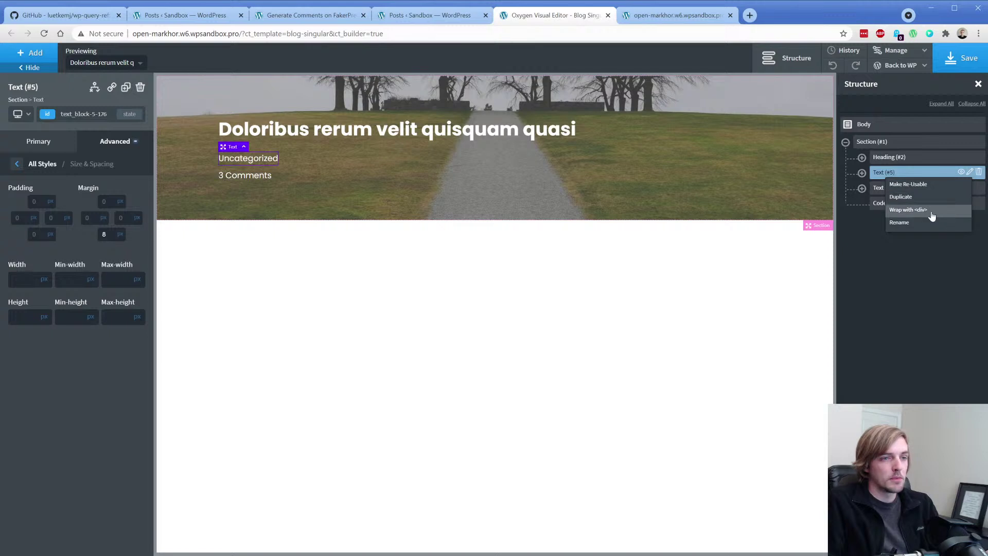
{"action": "left_click", "coordinate": [931, 214]}
{"action": "left_click_drag", "start_coordinate": [879, 204], "coordinate": [911, 206]}
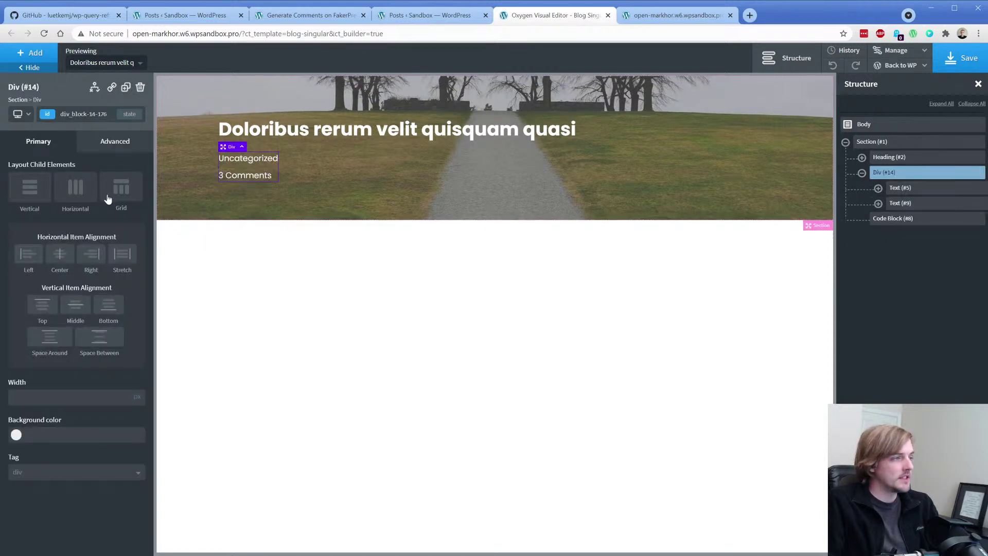
{"action": "left_click", "coordinate": [75, 188]}
Step: Give the category text a 16 px right margin and centre the header section's items horizontally
{"action": "left_click", "coordinate": [229, 163]}
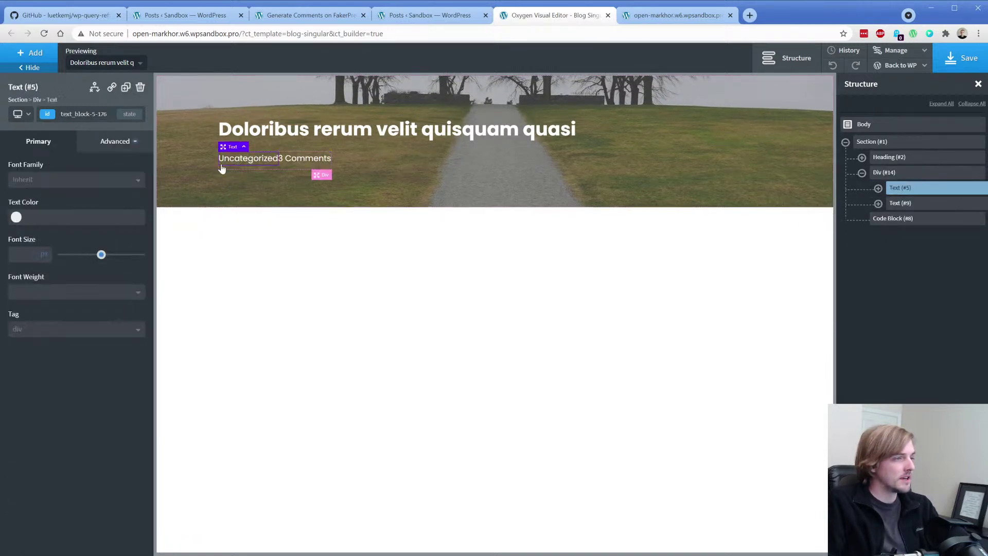
{"action": "left_click", "coordinate": [113, 142]}
{"action": "left_click", "coordinate": [97, 197]}
{"action": "left_click", "coordinate": [118, 218]}
{"action": "type", "text": "16"}
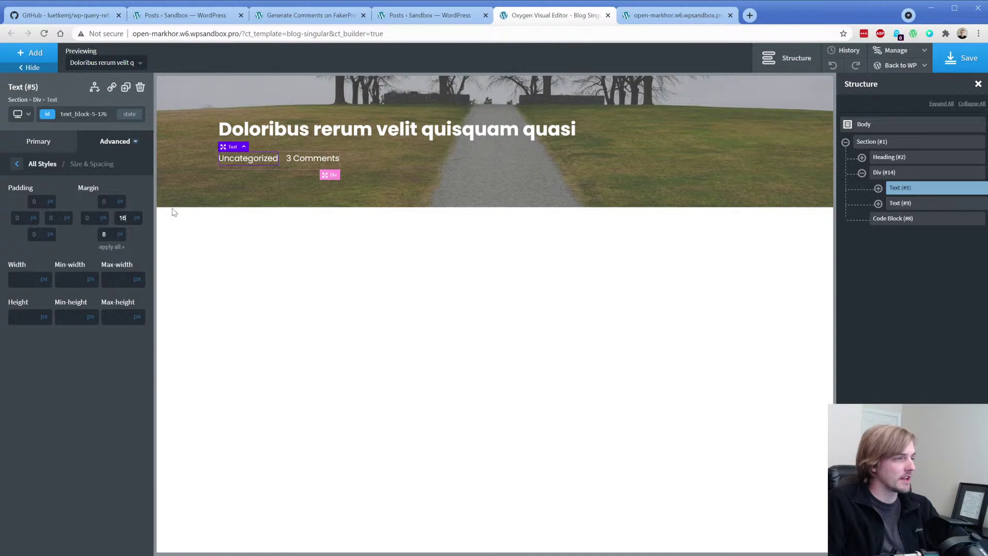
{"action": "left_click", "coordinate": [381, 172]}
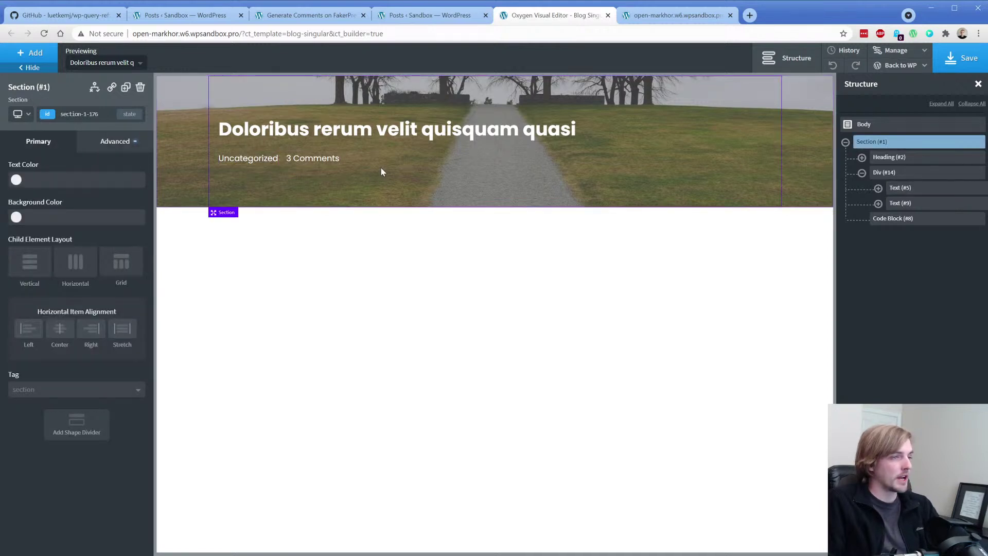
{"action": "left_click", "coordinate": [60, 329]}
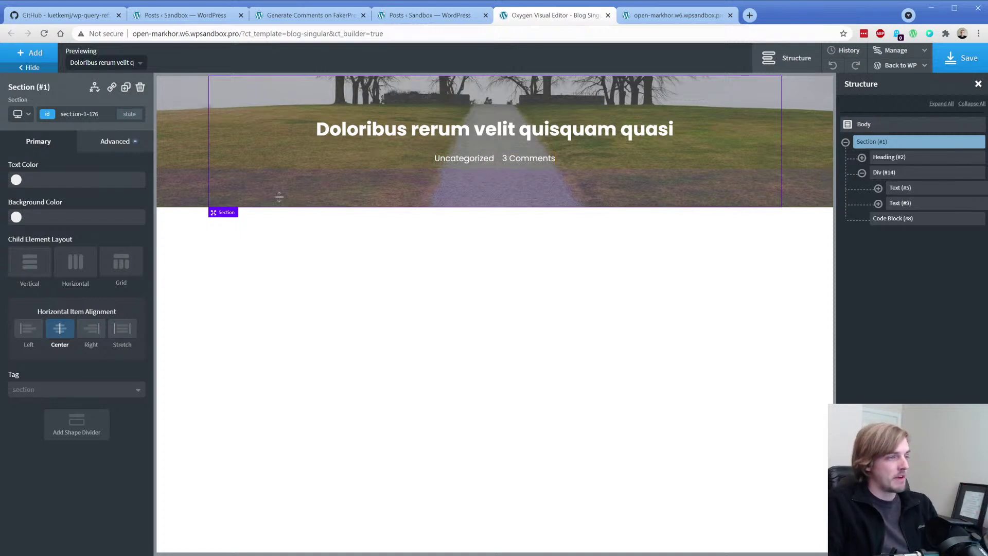
Step: Add a section below the header containing a Repeater, and set the Repeater's WP query to advanced
{"action": "left_click", "coordinate": [32, 53]}
{"action": "left_click", "coordinate": [40, 151]}
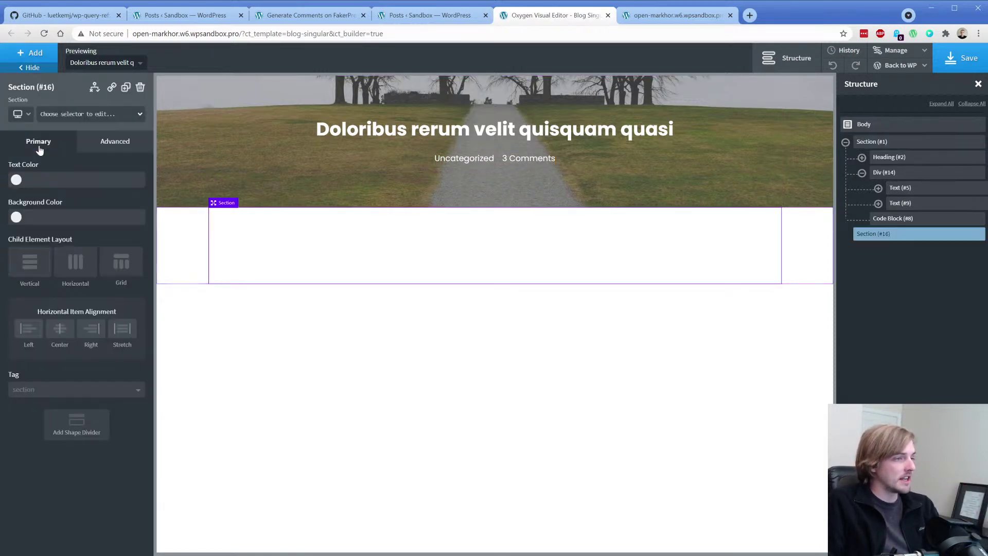
{"action": "left_click", "coordinate": [32, 53]}
{"action": "type", "text": "rep"}
{"action": "left_click", "coordinate": [46, 111]}
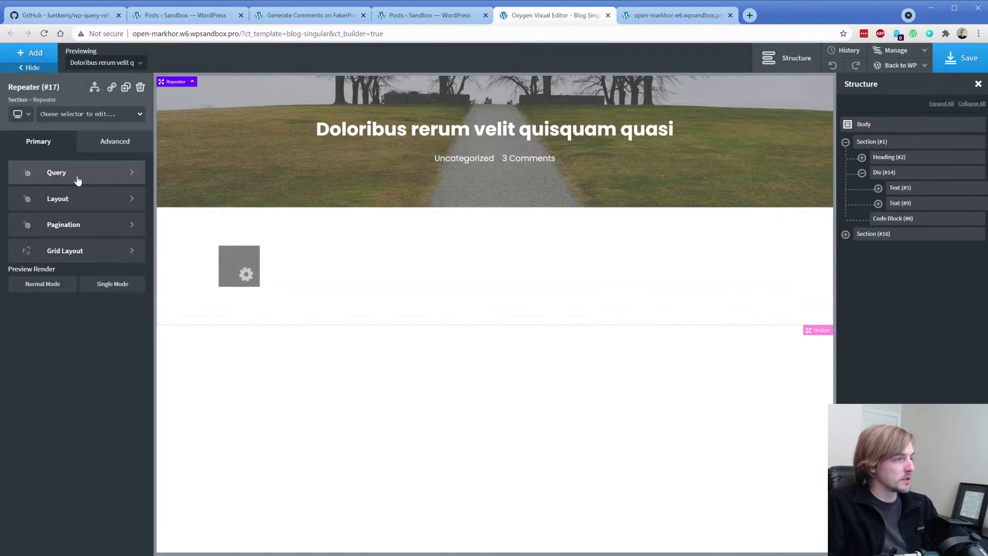
{"action": "left_click", "coordinate": [75, 177]}
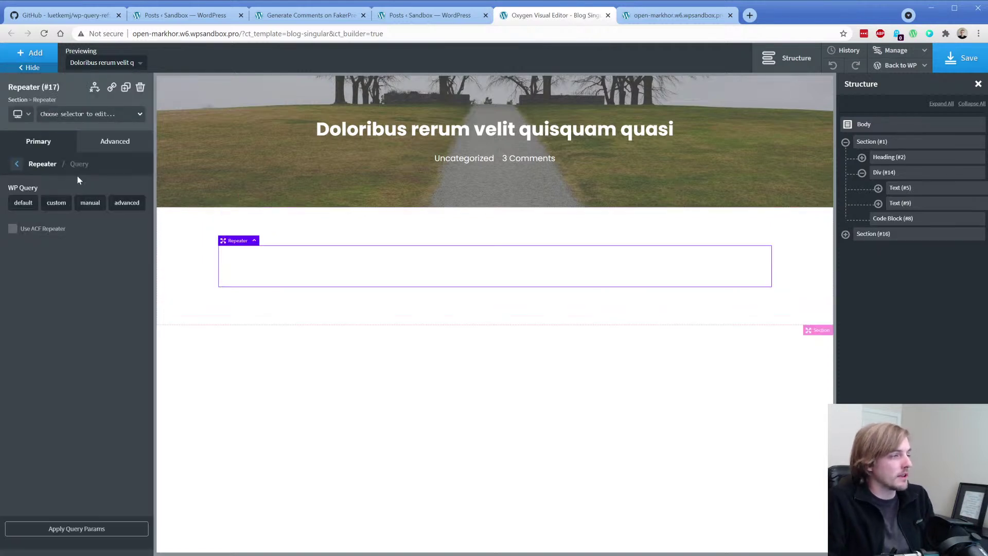
{"action": "left_click", "coordinate": [123, 208]}
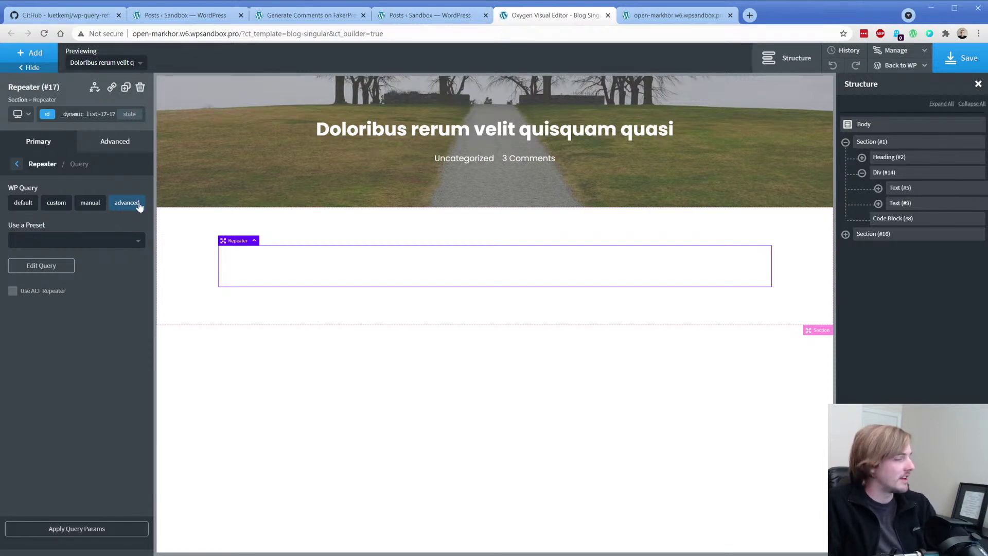
Step: Review the query parameters in the WordPress Query Comprehensive Reference on GitHub, from author down to comment and pagination parameters
{"action": "left_click", "coordinate": [69, 16]}
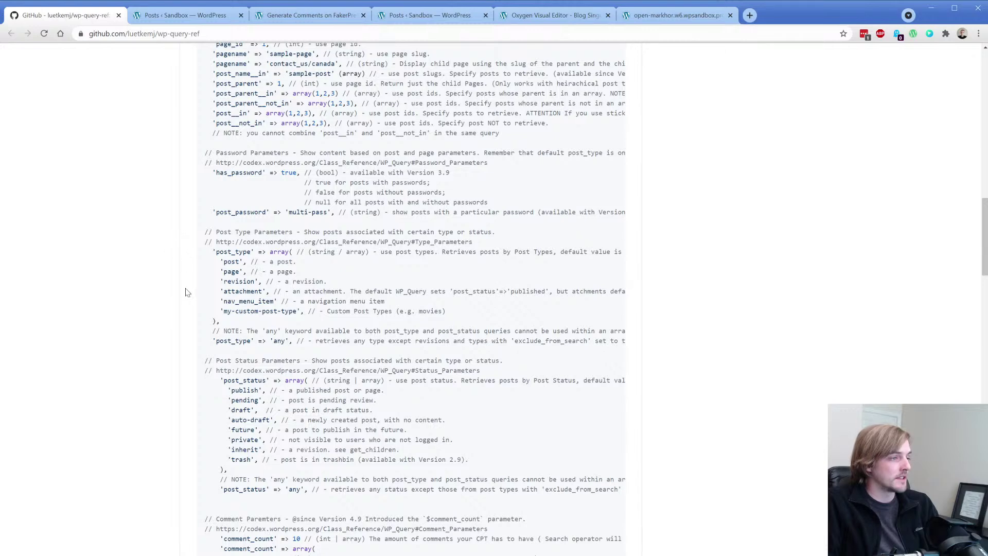
{"action": "scroll", "coordinate": [185, 194], "scroll_direction": "up", "scroll_amount": 4}
{"action": "scroll", "coordinate": [185, 194], "scroll_direction": "up", "scroll_amount": 15}
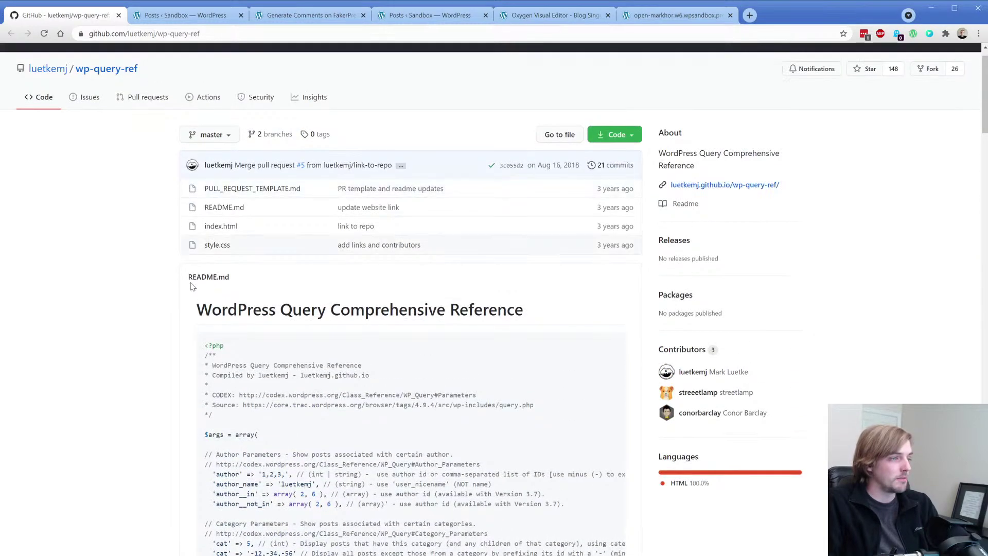
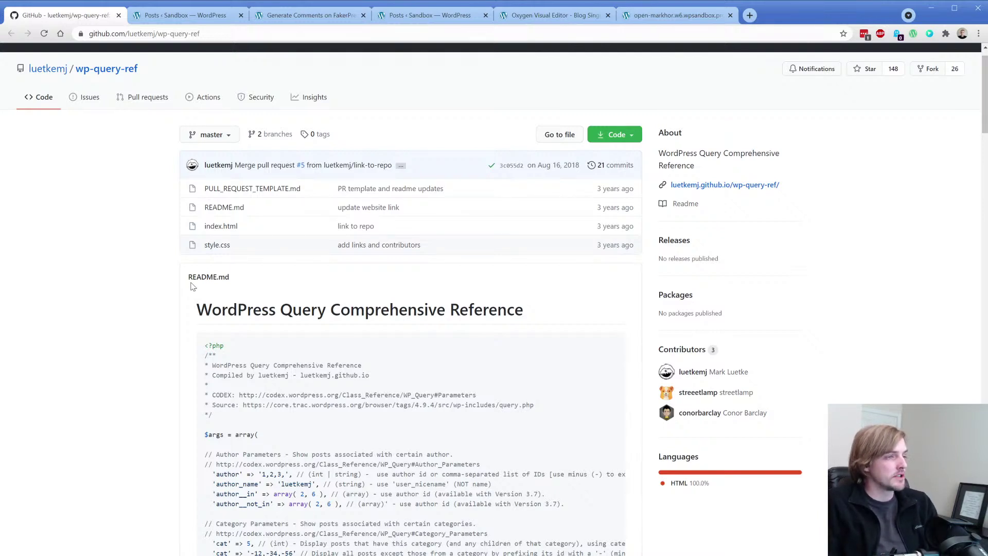
{"action": "scroll", "coordinate": [192, 288], "scroll_direction": "down", "scroll_amount": 5}
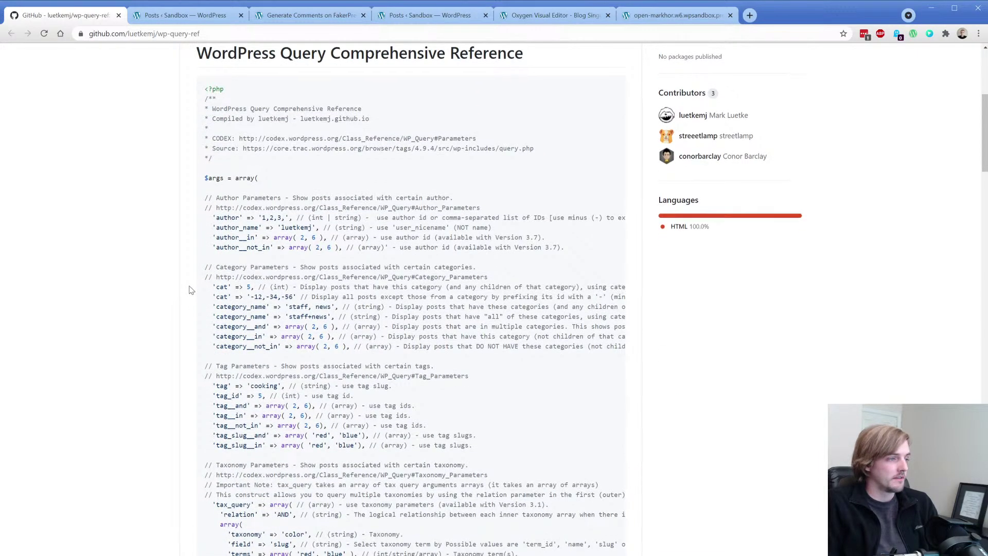
{"action": "scroll", "coordinate": [189, 290], "scroll_direction": "down", "scroll_amount": 4}
{"action": "scroll", "coordinate": [189, 290], "scroll_direction": "down", "scroll_amount": 4}
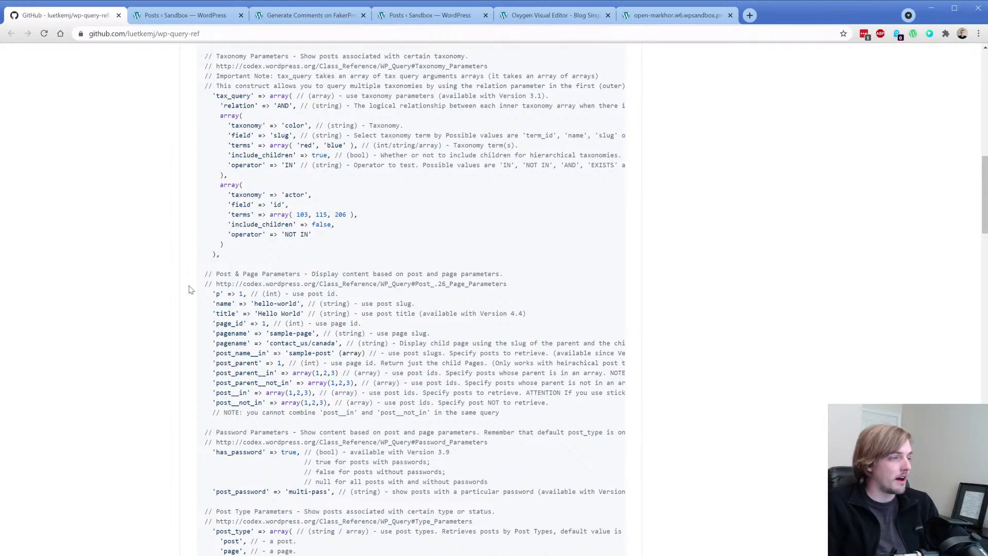
{"action": "scroll", "coordinate": [189, 289], "scroll_direction": "down", "scroll_amount": 8}
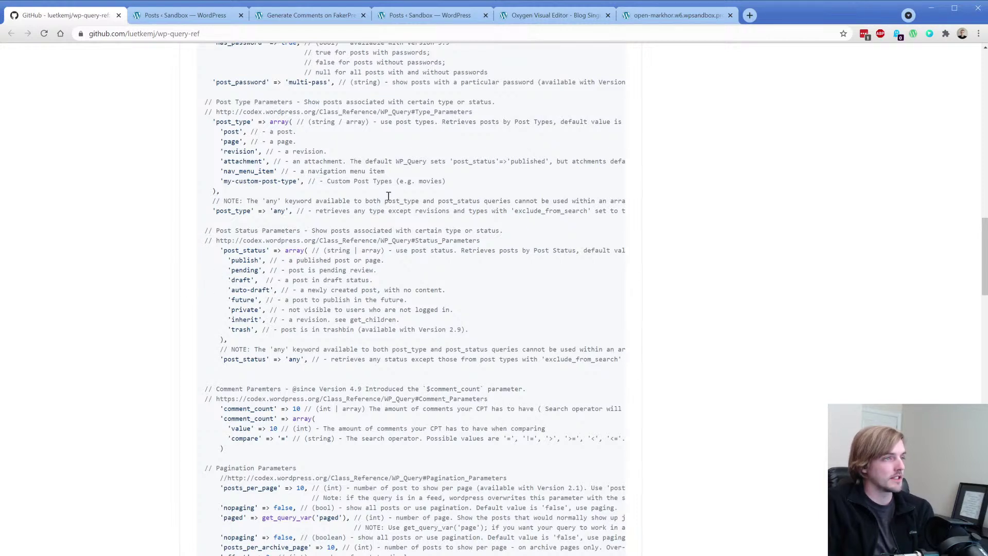
Step: Return to the Oxygen editor and apply the "All posts except the current" preset to the Repeater's query
{"action": "left_click", "coordinate": [546, 15]}
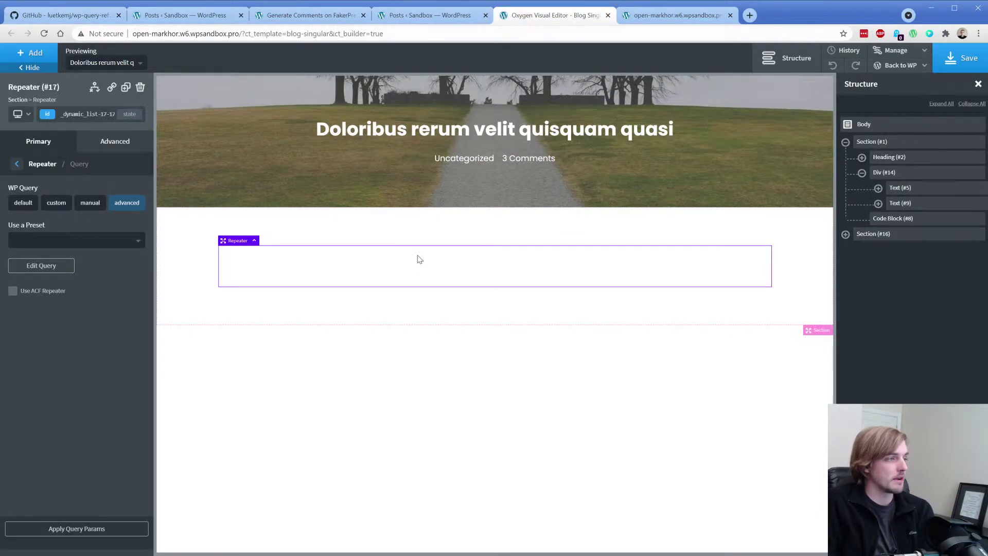
{"action": "left_click", "coordinate": [94, 238]}
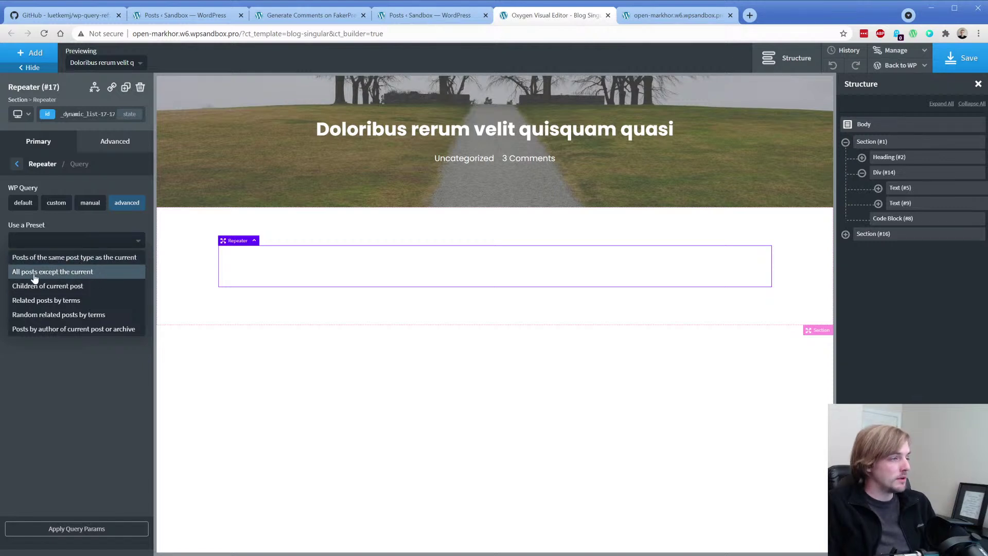
{"action": "left_click", "coordinate": [97, 275]}
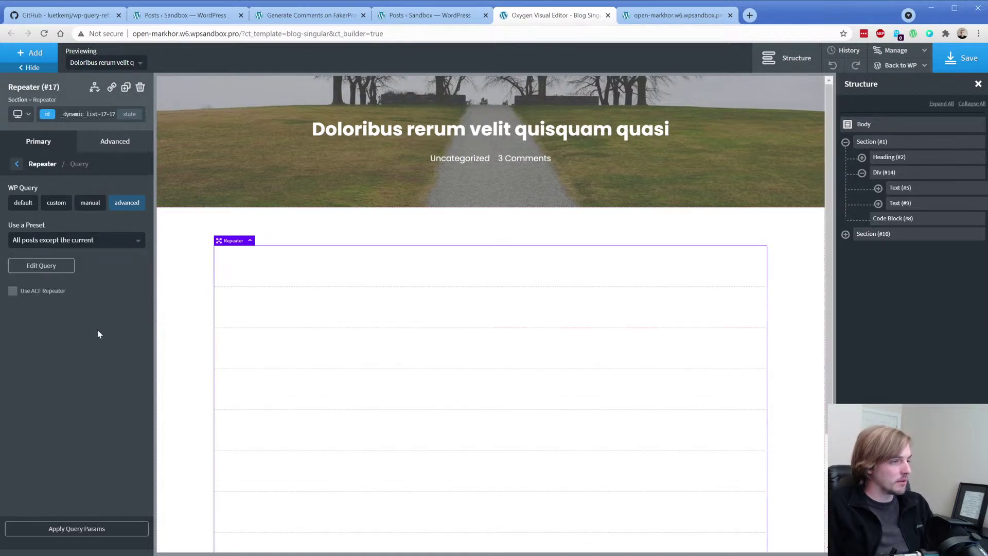
Step: Add a div inside the Repeater's item div and set its width to 30%
{"action": "left_click", "coordinate": [267, 260]}
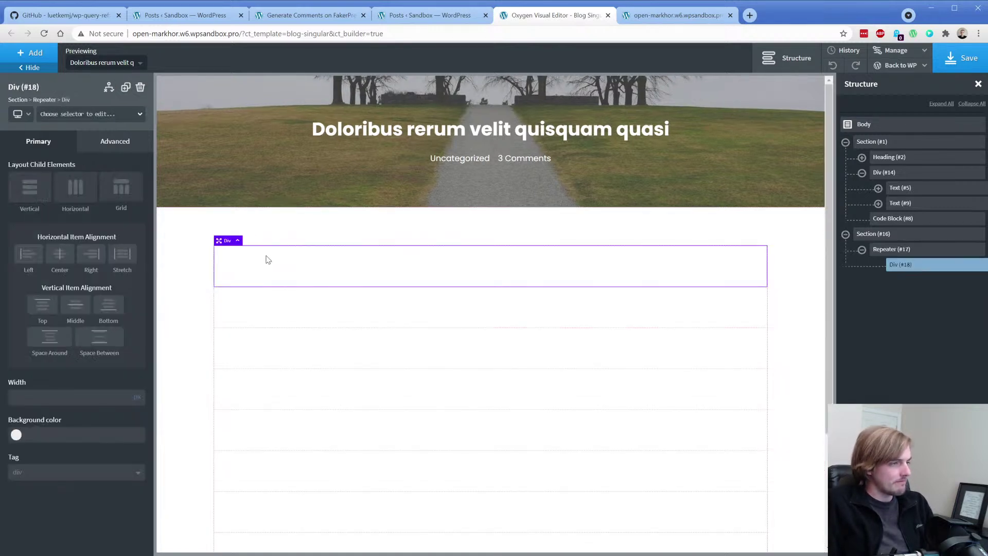
{"action": "left_click", "coordinate": [31, 55]}
{"action": "left_click", "coordinate": [98, 157]}
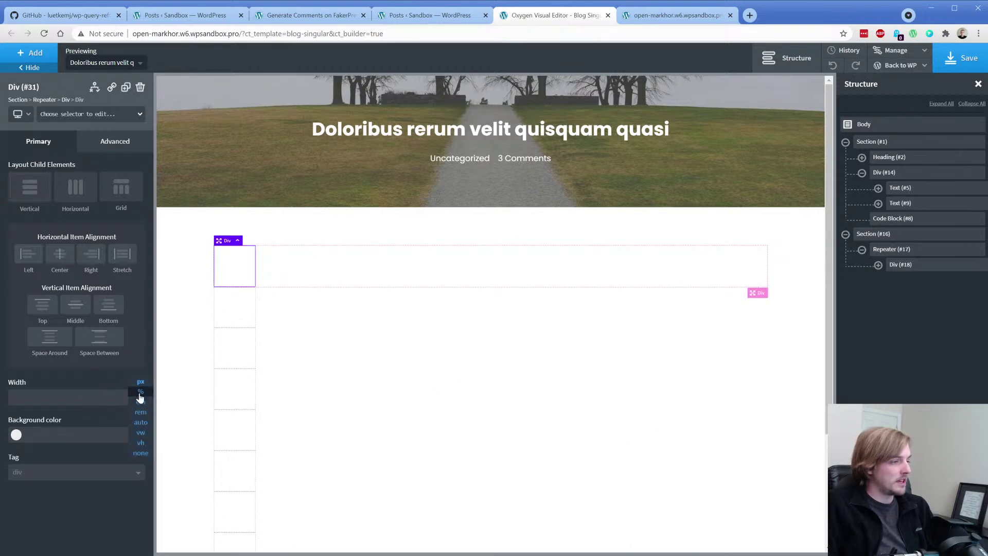
{"action": "left_click", "coordinate": [106, 393]}
{"action": "type", "text": "30"}
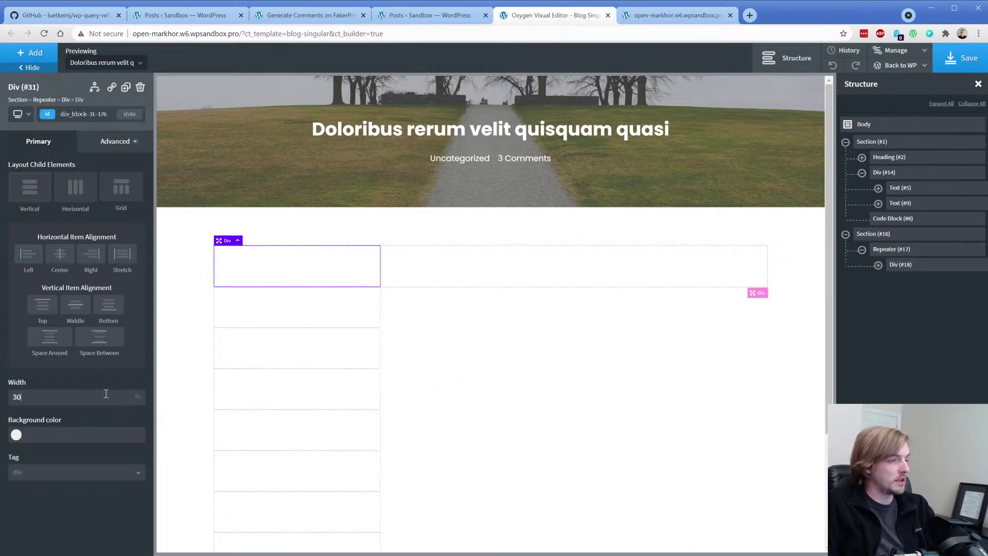
Step: Use the dynamic featured image as the background image of the 30% wide div
{"action": "left_click", "coordinate": [114, 142]}
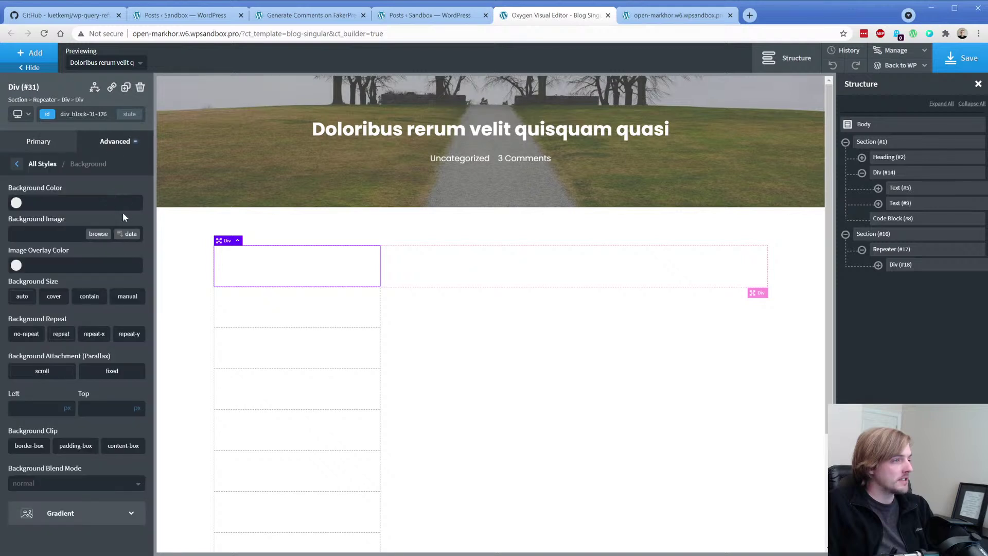
{"action": "left_click", "coordinate": [127, 234]}
{"action": "left_click", "coordinate": [223, 183]}
{"action": "left_click", "coordinate": [238, 186]}
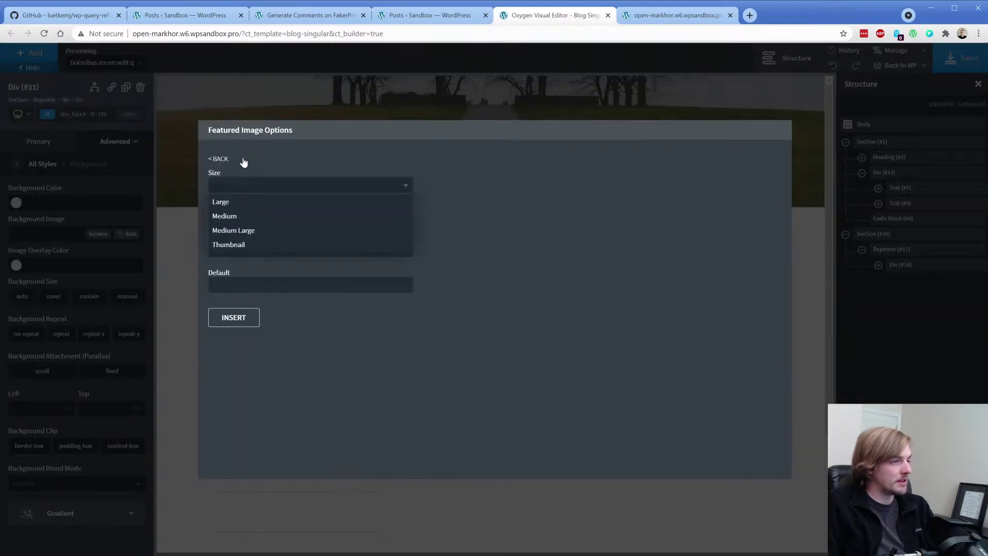
{"action": "left_click", "coordinate": [234, 159]}
{"action": "left_click", "coordinate": [232, 185]}
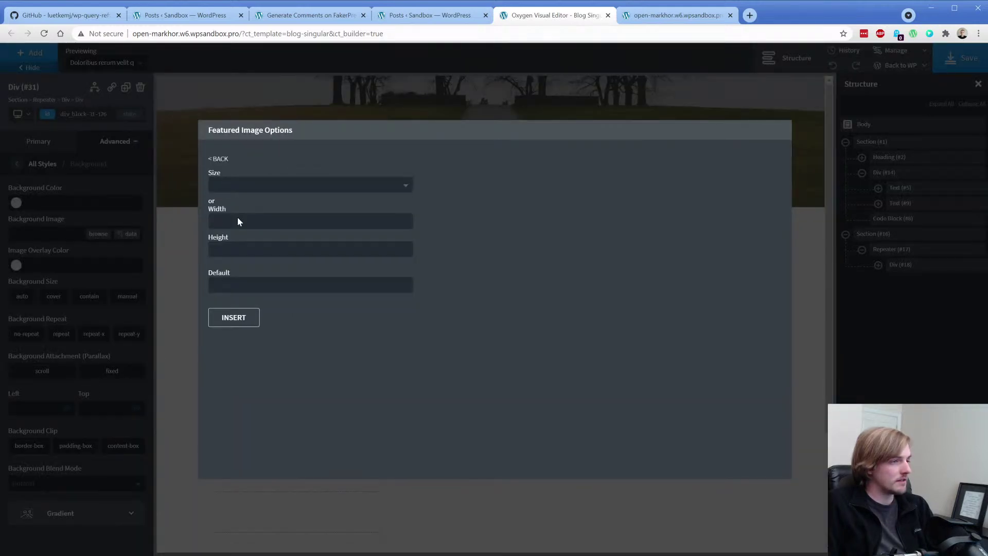
{"action": "left_click", "coordinate": [235, 316]}
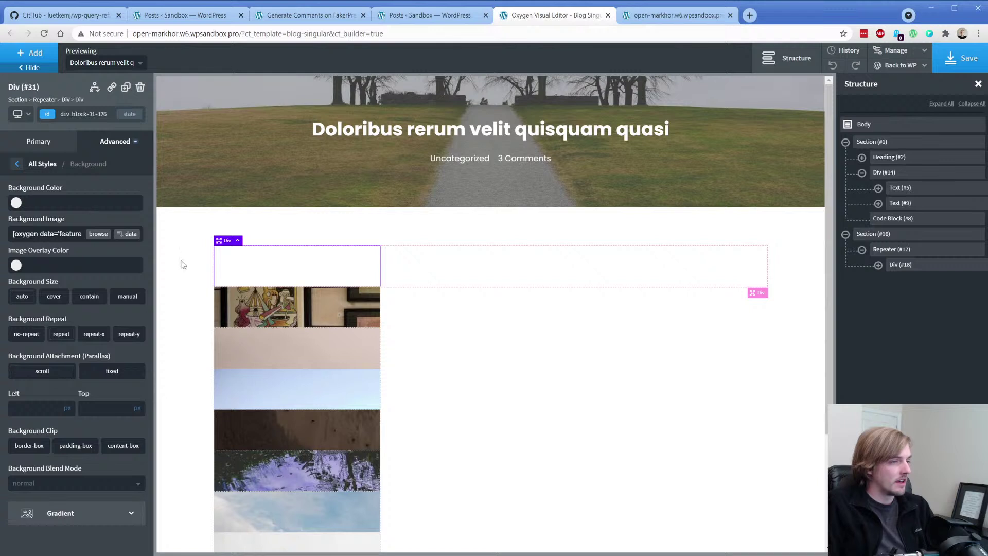
{"action": "left_click", "coordinate": [115, 142]}
{"action": "left_click", "coordinate": [103, 194]}
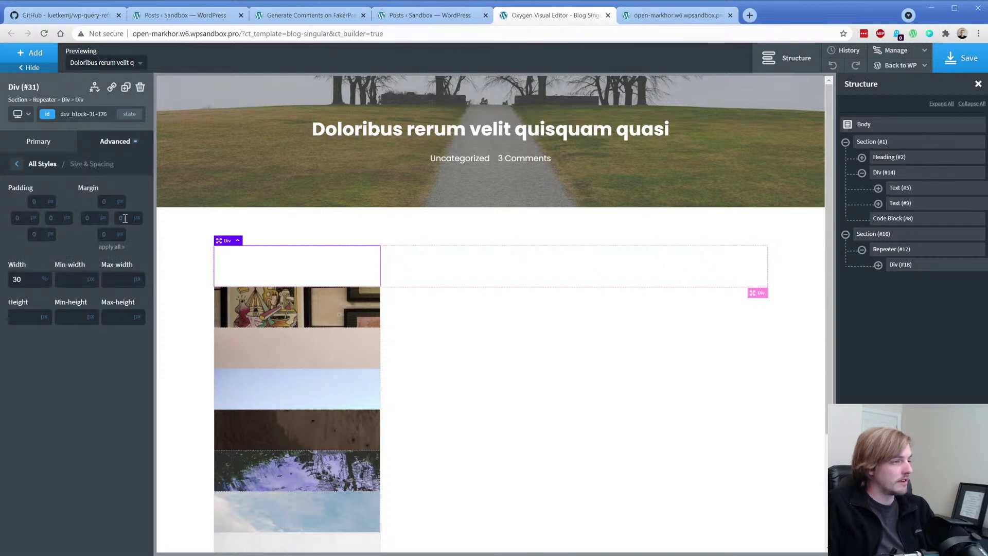
Step: Add a heading and move it out of the image div so it sits below it in the Repeater's item div
{"action": "left_click", "coordinate": [32, 53]}
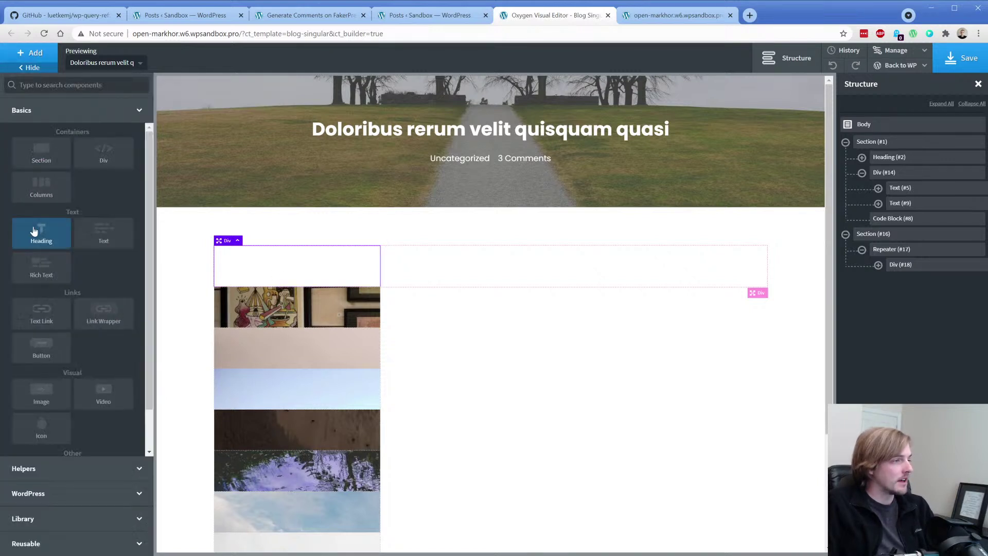
{"action": "left_click", "coordinate": [37, 232]}
{"action": "left_click", "coordinate": [878, 264]}
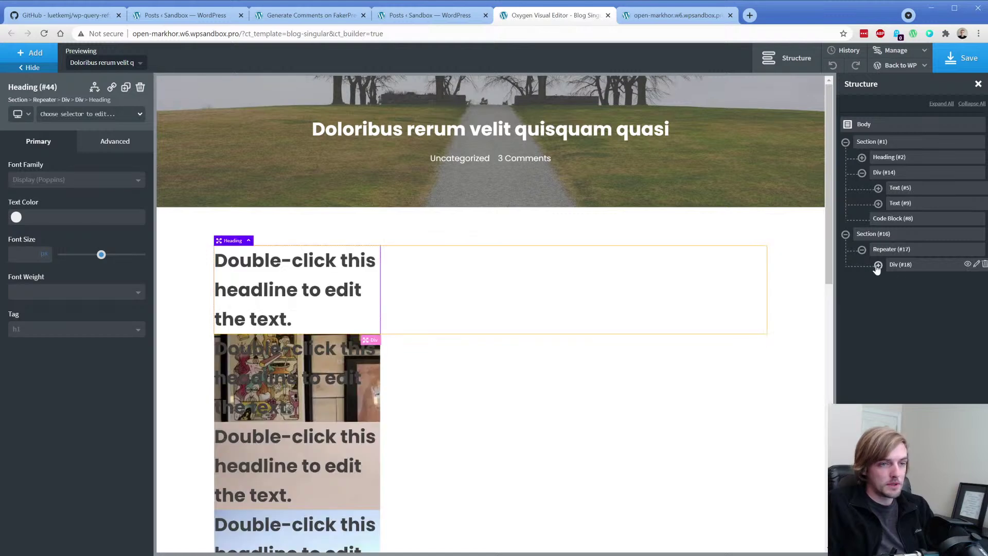
{"action": "left_click", "coordinate": [894, 280]}
{"action": "left_click_drag", "start_coordinate": [900, 290], "coordinate": [932, 283]}
{"action": "left_click", "coordinate": [896, 297]}
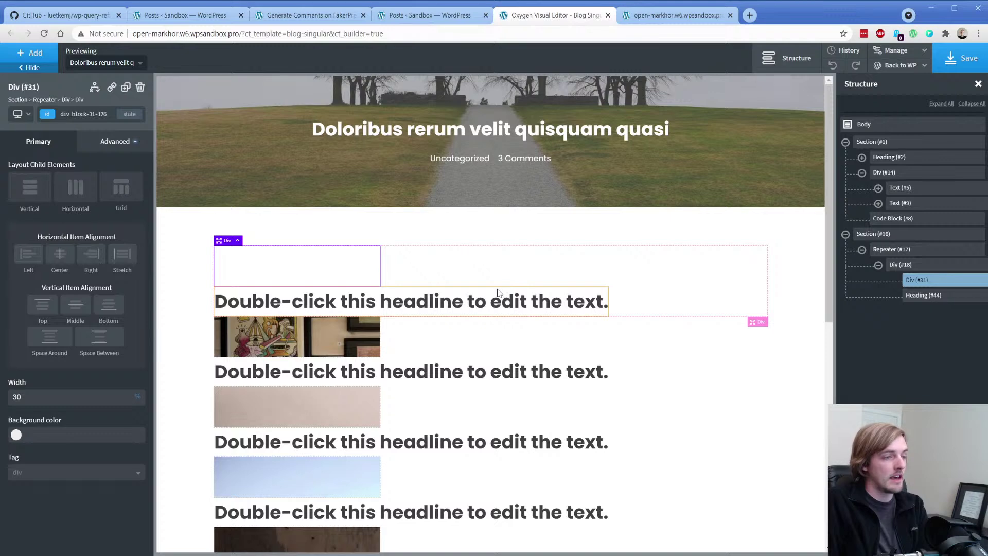
Step: Replace the Repeater heading's placeholder text with the dynamic post title
{"action": "double_click", "coordinate": [397, 300]}
{"action": "left_click", "coordinate": [592, 58]}
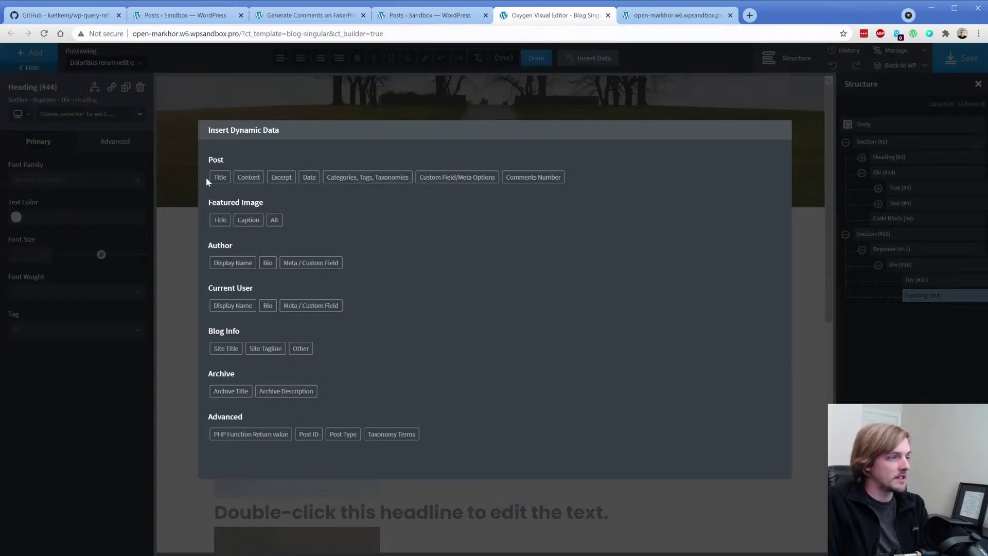
{"action": "left_click", "coordinate": [219, 177]}
{"action": "left_click", "coordinate": [237, 220]}
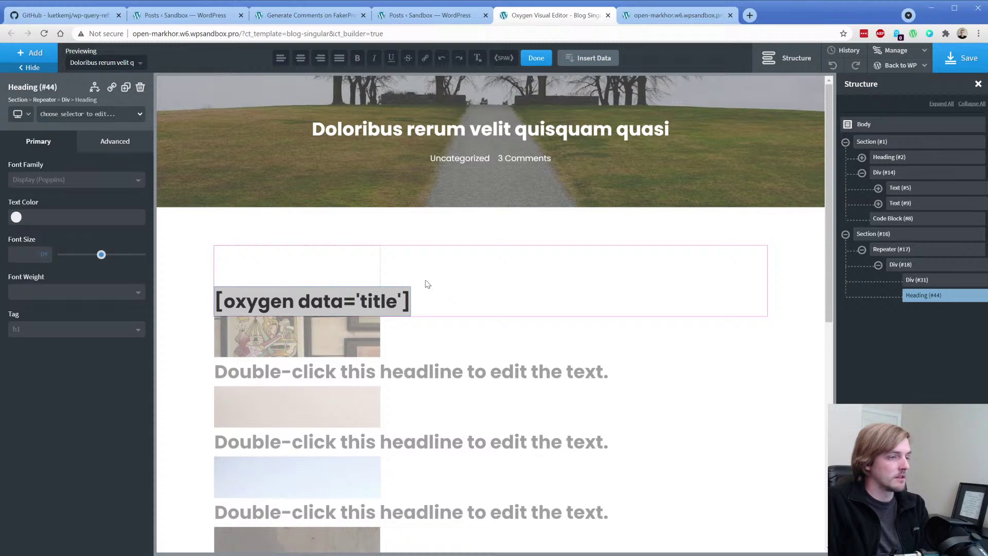
Step: Wrap the dynamic title heading in its own div, beside the image div inside the Repeater's item div
{"action": "scroll", "coordinate": [947, 392], "scroll_direction": "right", "scroll_amount": 1}
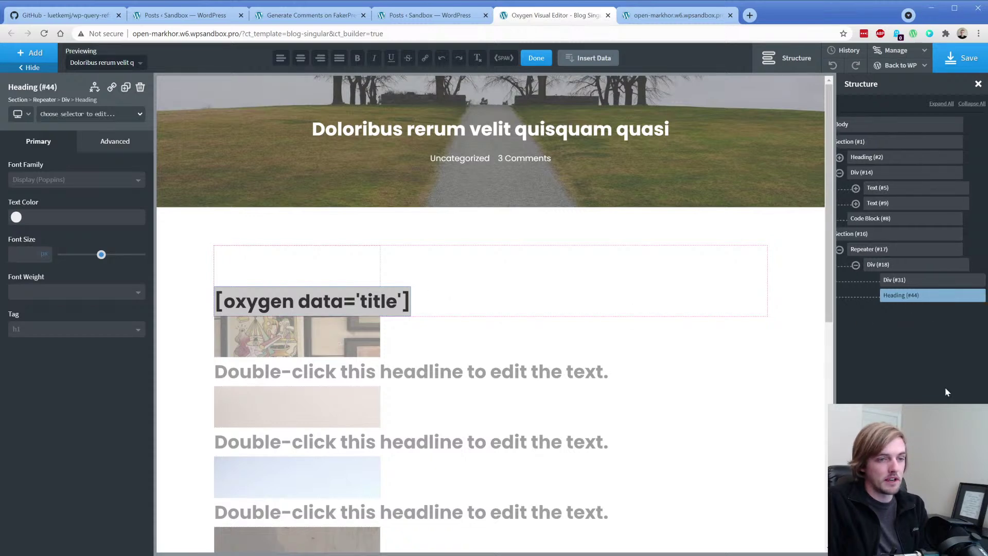
{"action": "right_click", "coordinate": [962, 297]}
{"action": "left_click", "coordinate": [928, 339]}
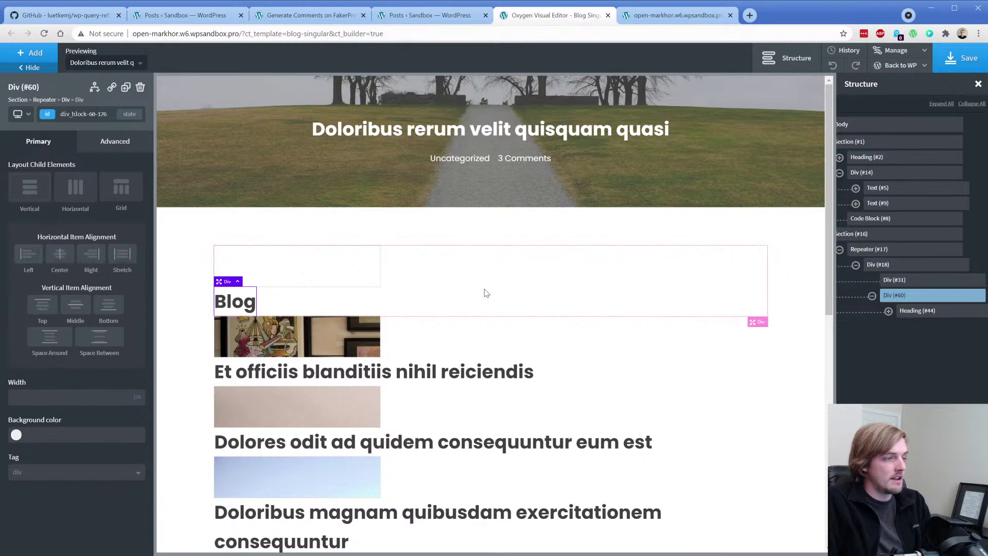
Step: Add a text element below the heading in the new div and fill it with the dynamic post excerpt
{"action": "left_click", "coordinate": [32, 52]}
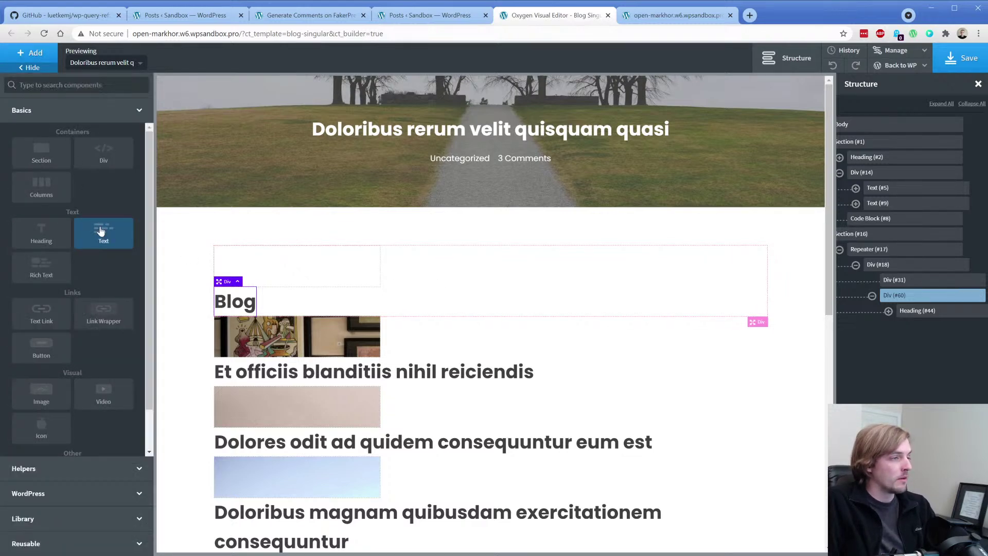
{"action": "left_click", "coordinate": [101, 231]}
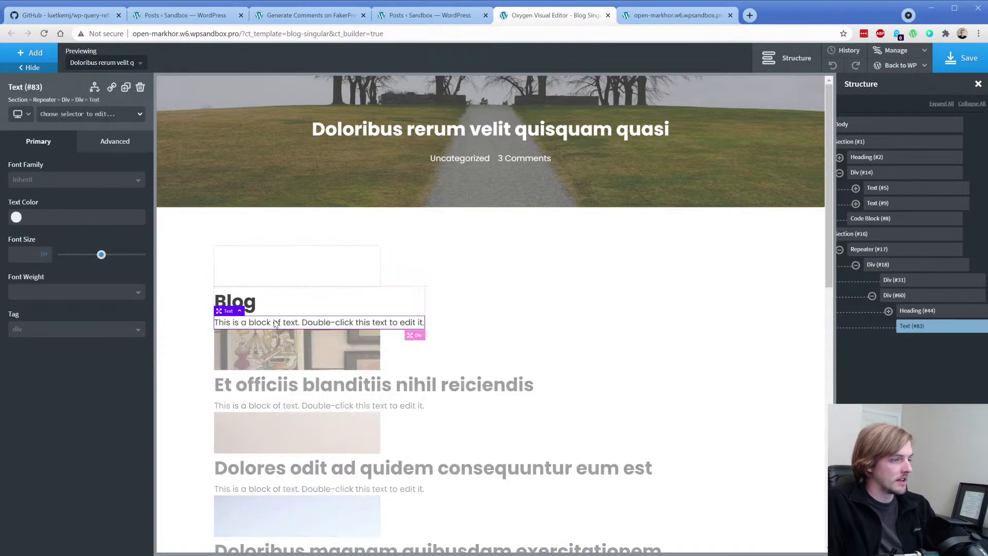
{"action": "double_click", "coordinate": [277, 324]}
{"action": "left_click", "coordinate": [579, 58]}
{"action": "left_click", "coordinate": [278, 178]}
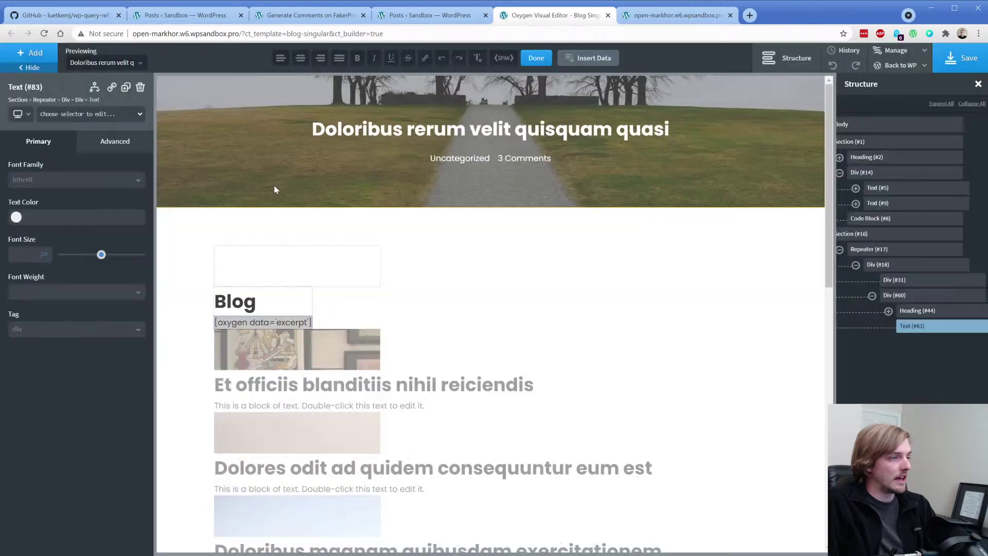
{"action": "left_click", "coordinate": [449, 297]}
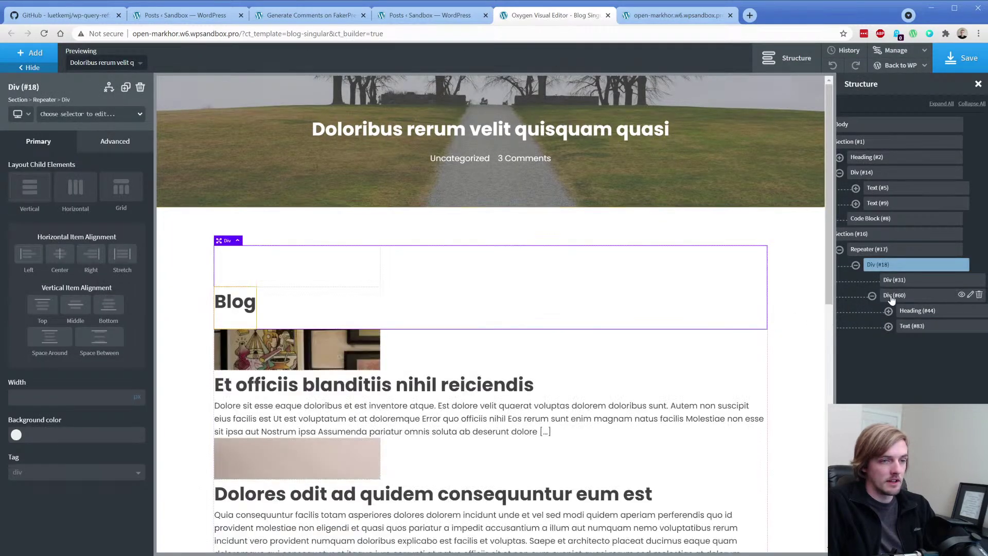
{"action": "left_click", "coordinate": [894, 294]}
{"action": "left_click", "coordinate": [72, 196]}
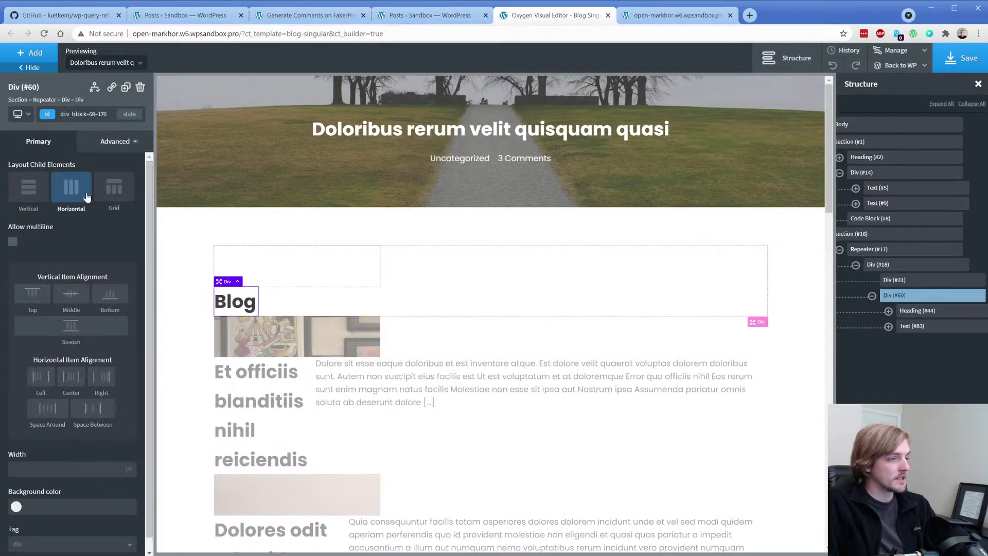
{"action": "left_click", "coordinate": [72, 195]}
Step: Lay out the Repeater's item div horizontally and set the image div's minimum width to 250 px
{"action": "left_click", "coordinate": [886, 266]}
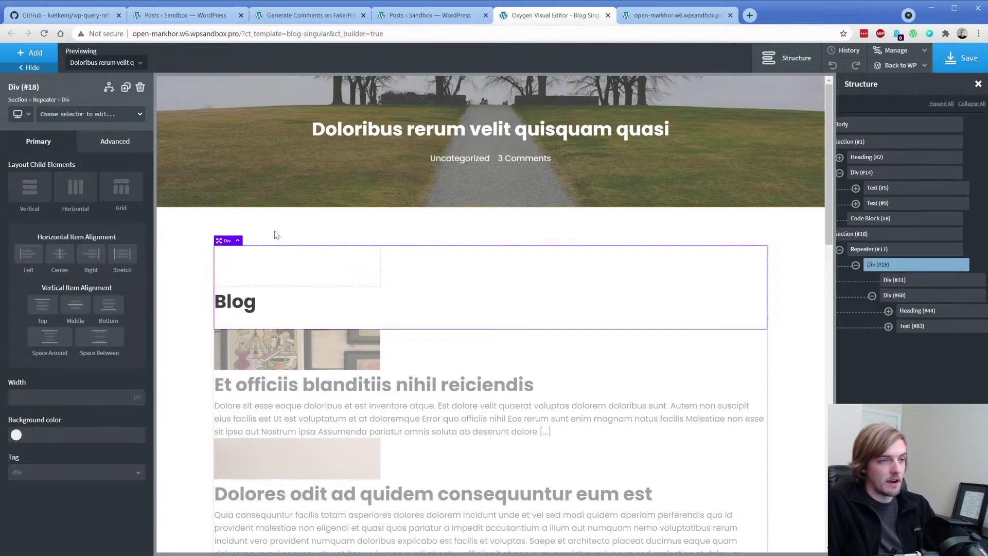
{"action": "left_click", "coordinate": [72, 191]}
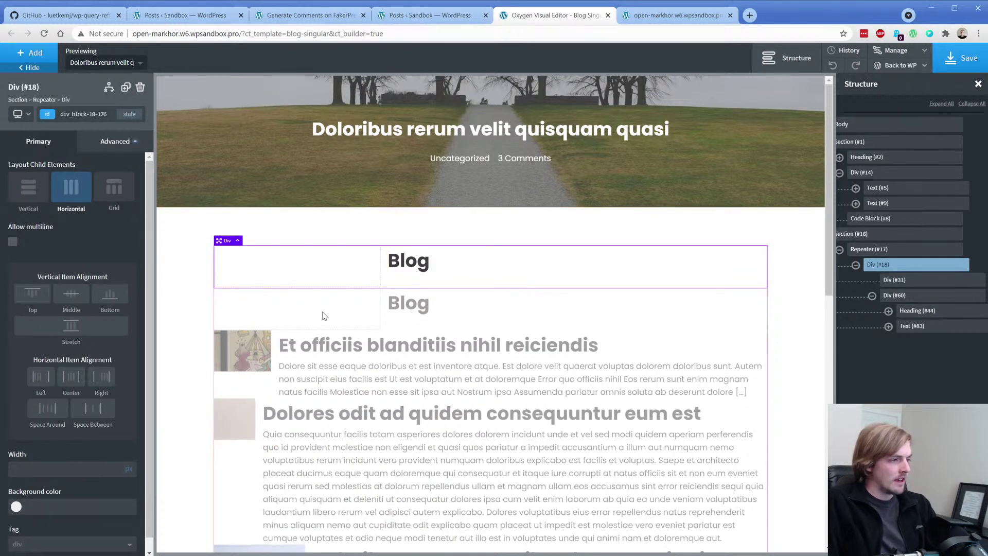
{"action": "left_click", "coordinate": [343, 271]}
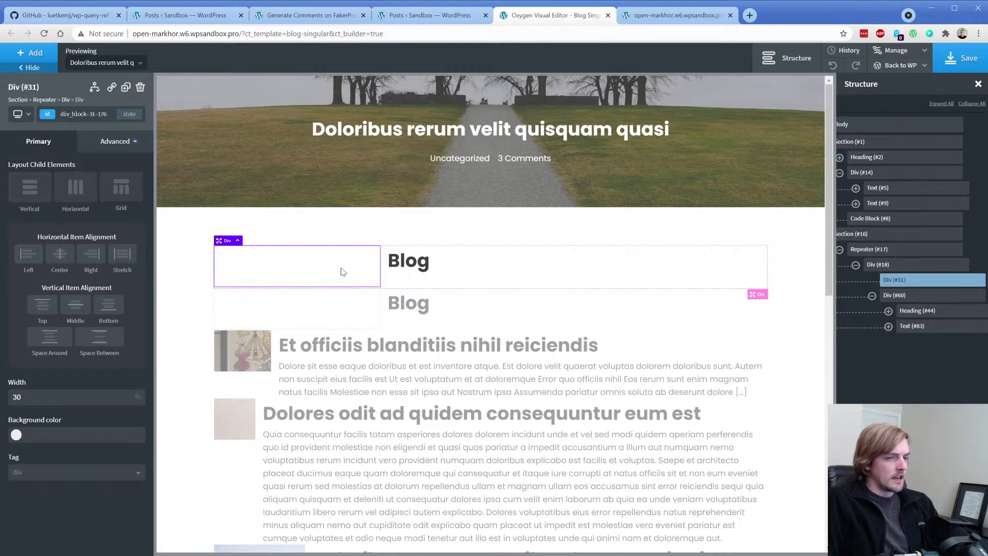
{"action": "left_click", "coordinate": [129, 141]}
{"action": "left_click", "coordinate": [91, 205]}
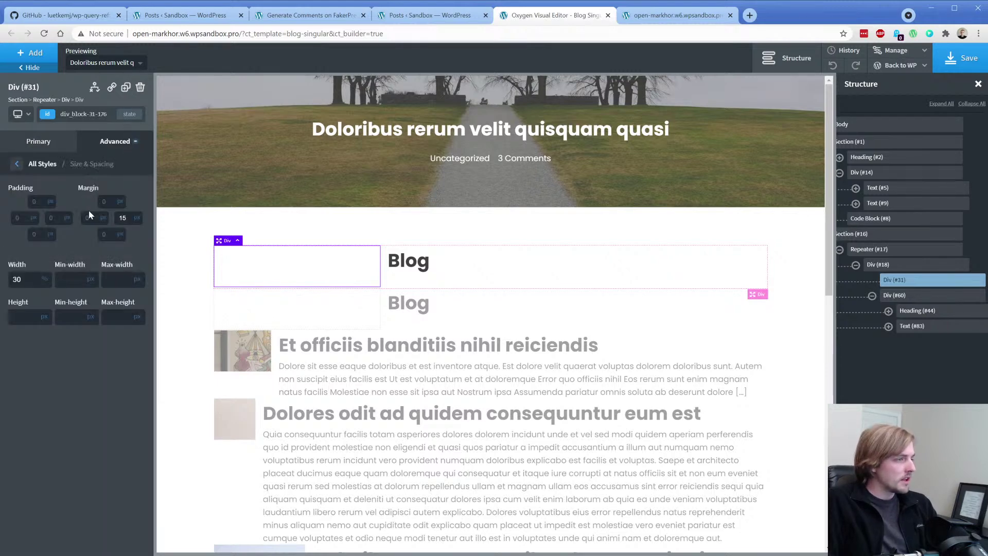
{"action": "left_click", "coordinate": [79, 280]}
{"action": "type", "text": "250"}
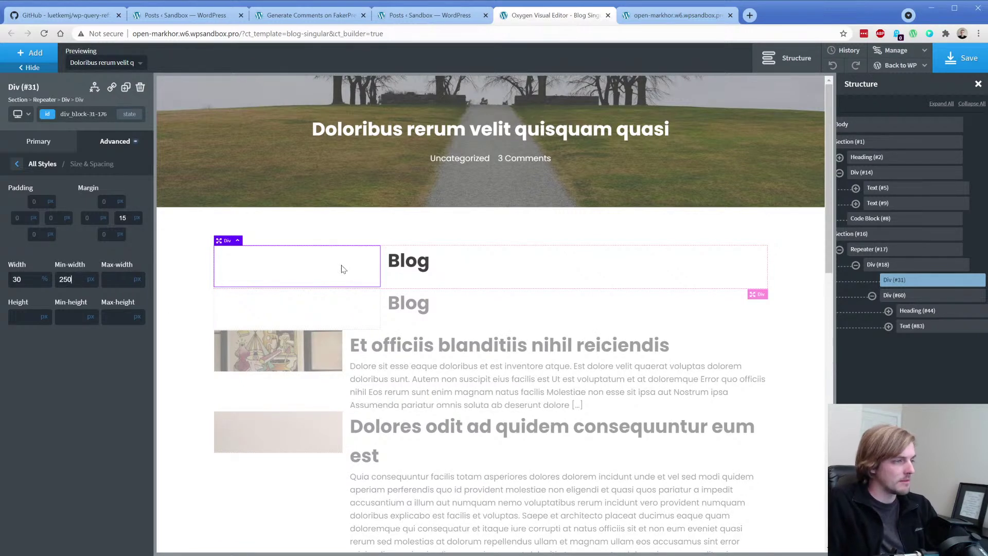
Step: Set the width of the div holding the heading and excerpt to 65%
{"action": "scroll", "coordinate": [348, 390], "scroll_direction": "down", "scroll_amount": 3}
{"action": "scroll", "coordinate": [348, 390], "scroll_direction": "down", "scroll_amount": 3}
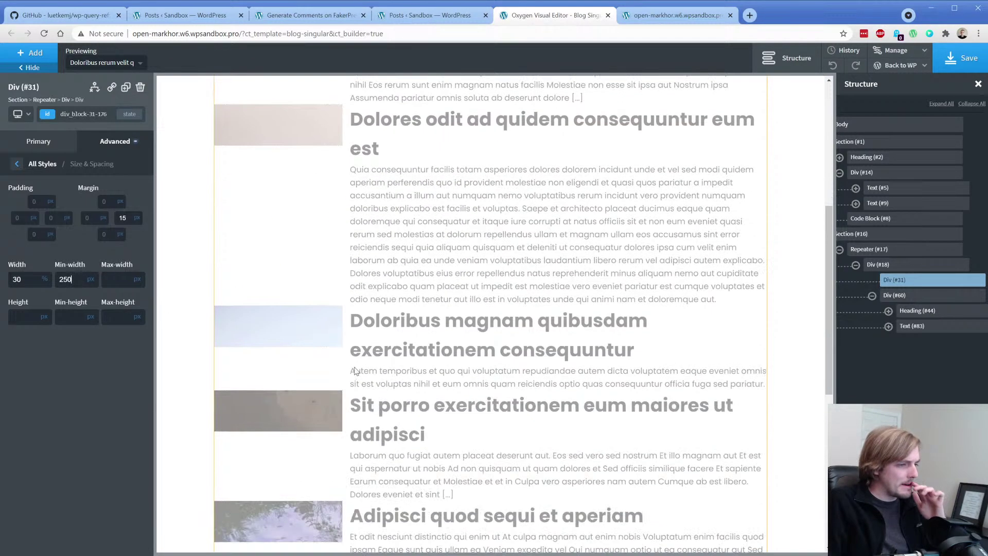
{"action": "left_click", "coordinate": [894, 294]}
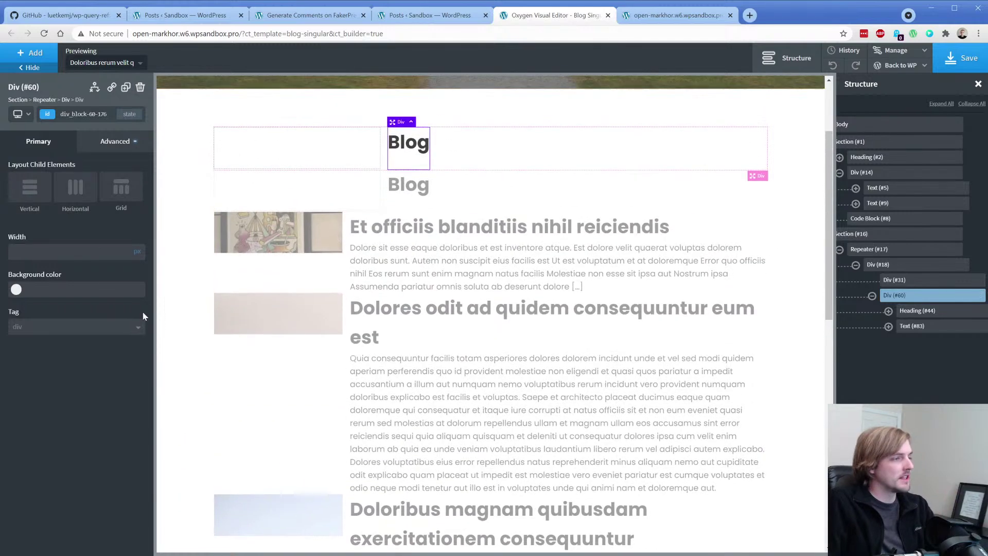
{"action": "type", "text": "55"}
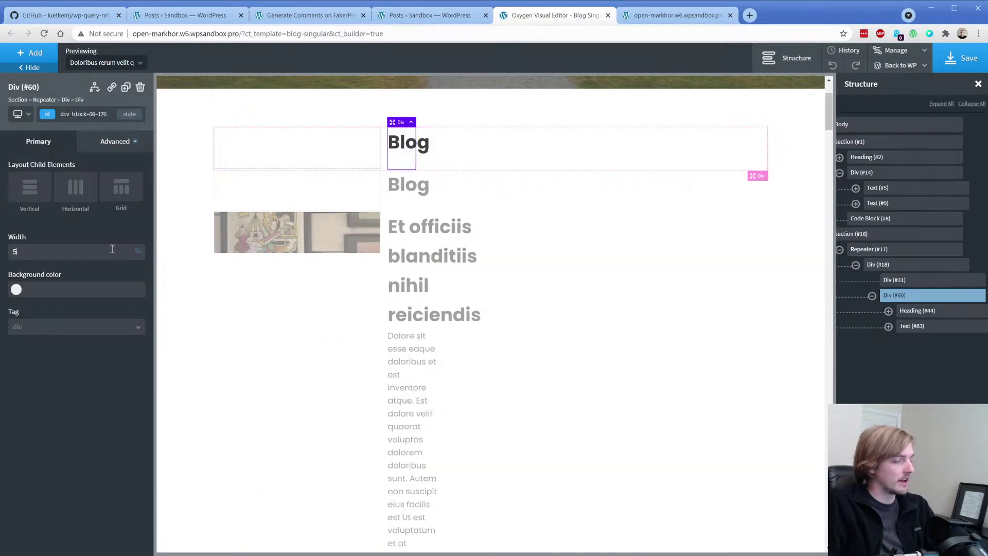
{"action": "key", "text": "BackSpace"}
{"action": "key", "text": "BackSpace"}
{"action": "type", "text": "75"}
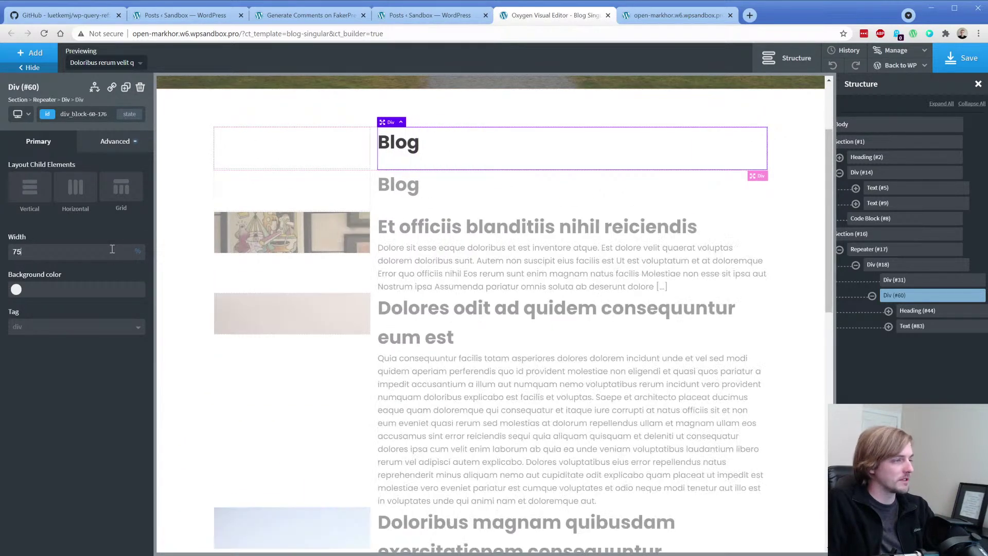
{"action": "type", "text": "65"}
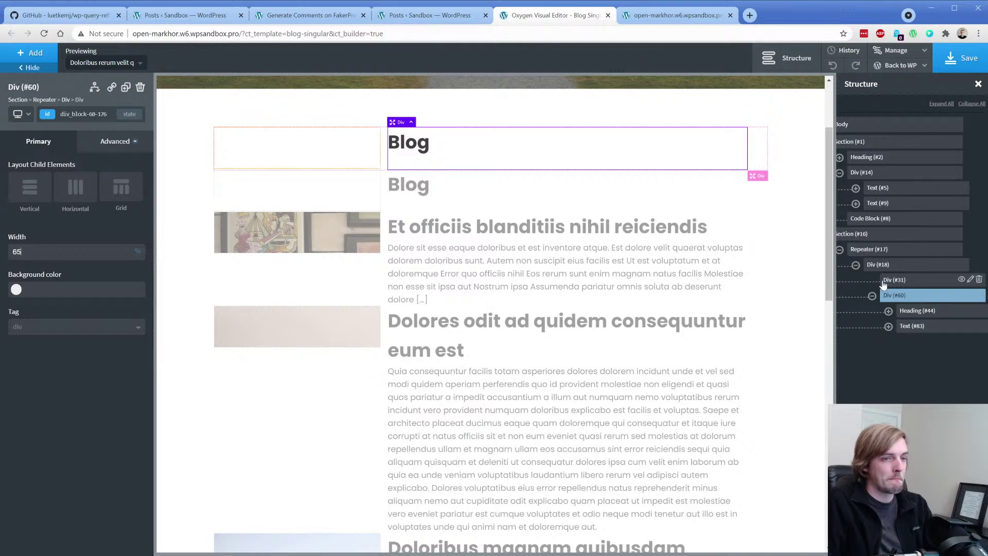
Step: Save the template and reload the live blog page to check the Repeater's layout
{"action": "left_click", "coordinate": [880, 266]}
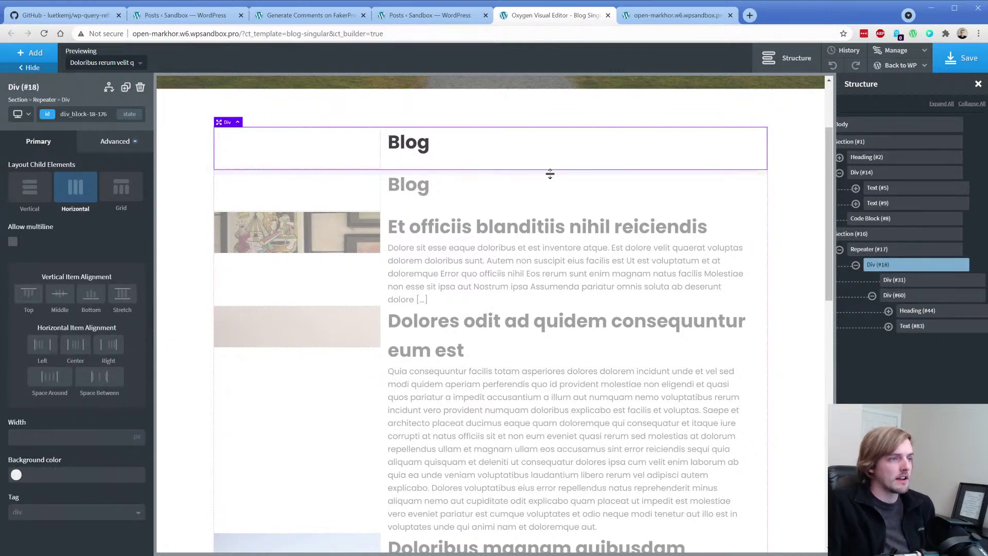
{"action": "left_click", "coordinate": [868, 250]}
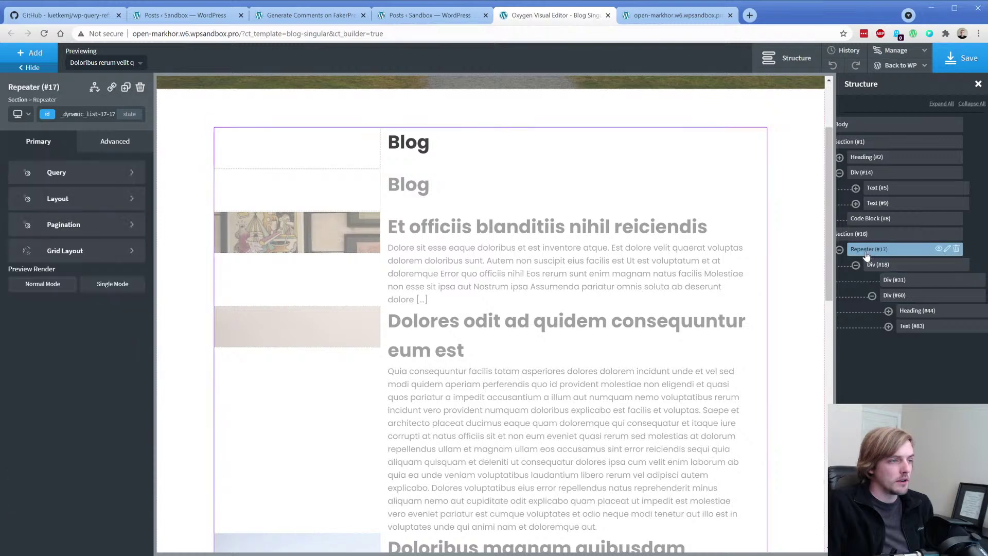
{"action": "left_click", "coordinate": [956, 60]}
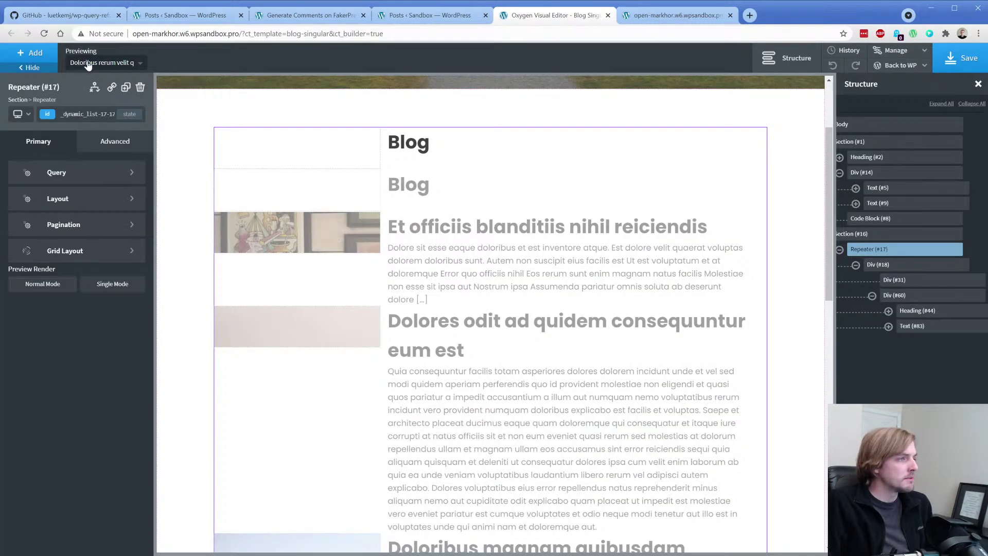
{"action": "left_click", "coordinate": [667, 16]}
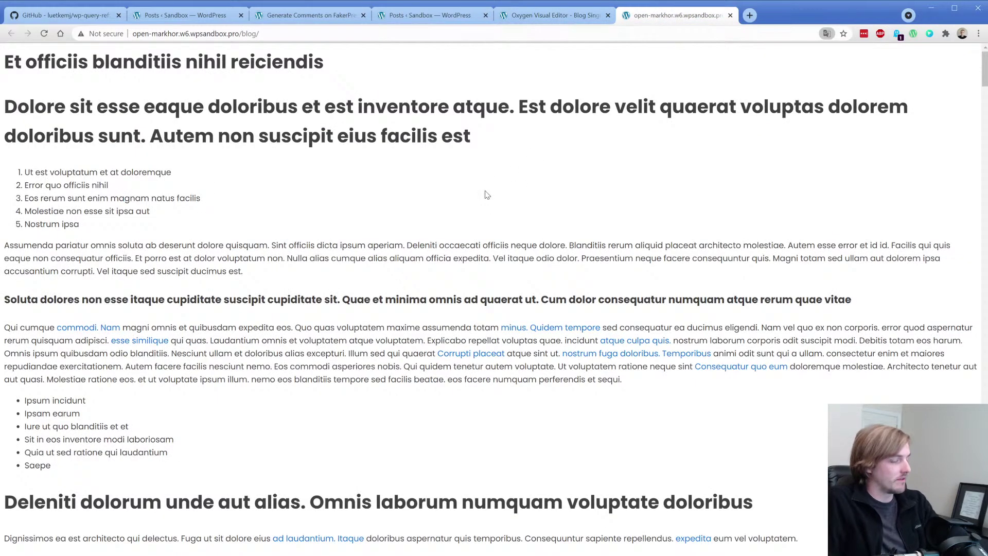
{"action": "key", "text": "F5"}
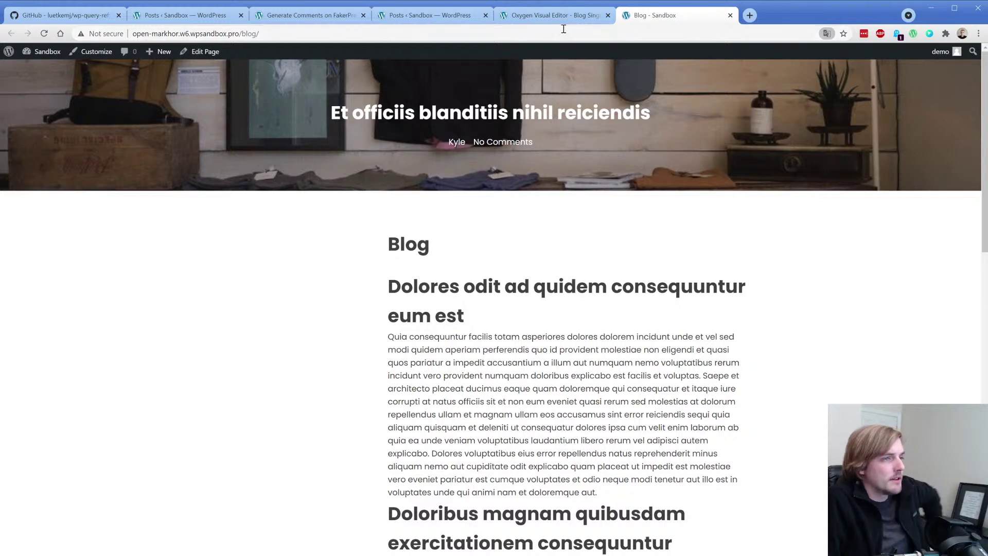
Step: Return to the Oxygen editor, save the template, and leave the builder for the Blog Singular template's WordPress edit page
{"action": "left_click", "coordinate": [556, 15]}
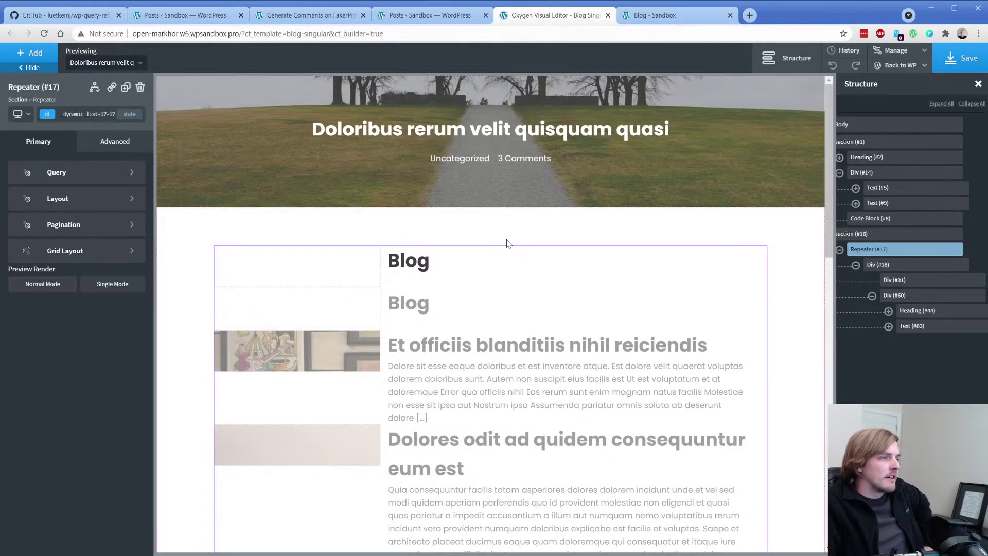
{"action": "left_click", "coordinate": [964, 59]}
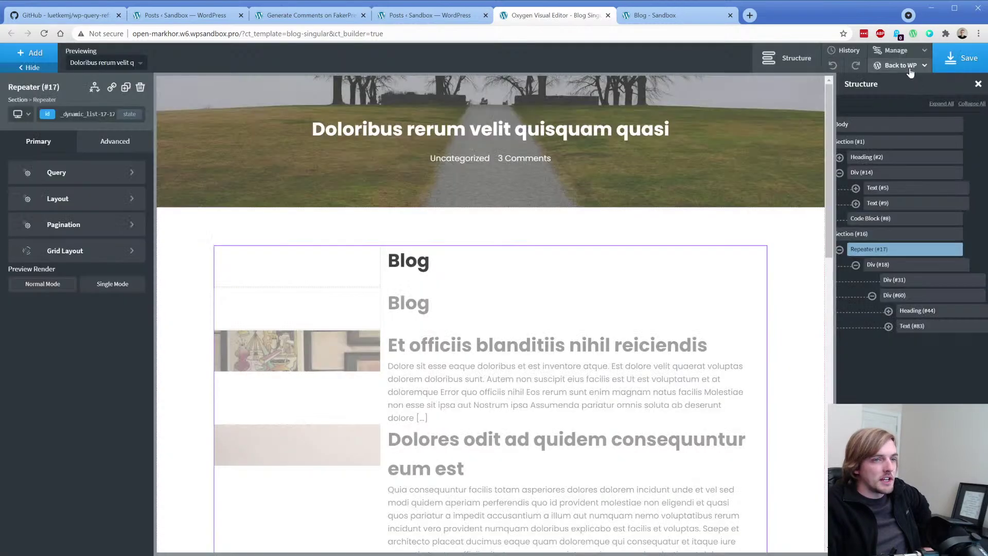
{"action": "left_click", "coordinate": [910, 69]}
{"action": "middle_click", "coordinate": [890, 83]}
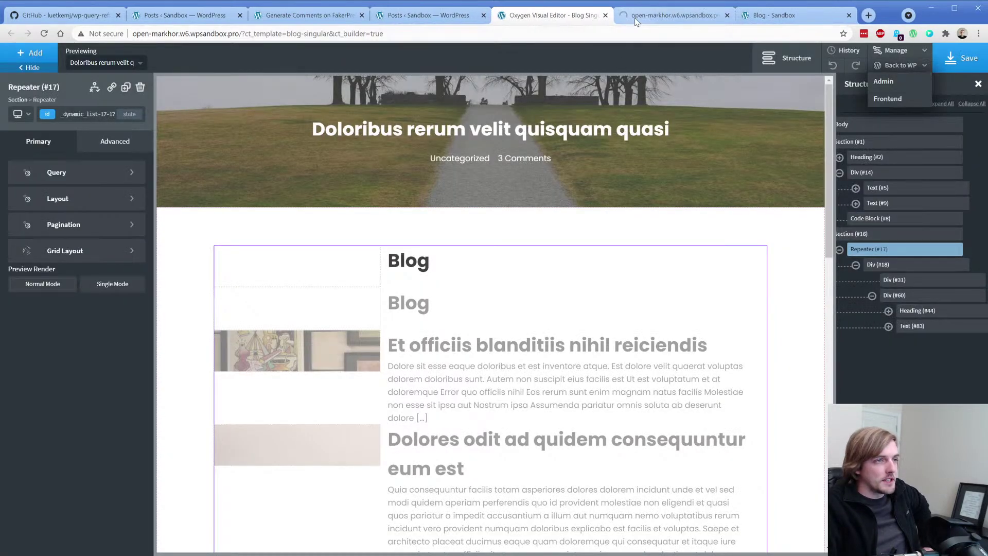
{"action": "left_click_drag", "start_coordinate": [637, 20], "coordinate": [564, 22]}
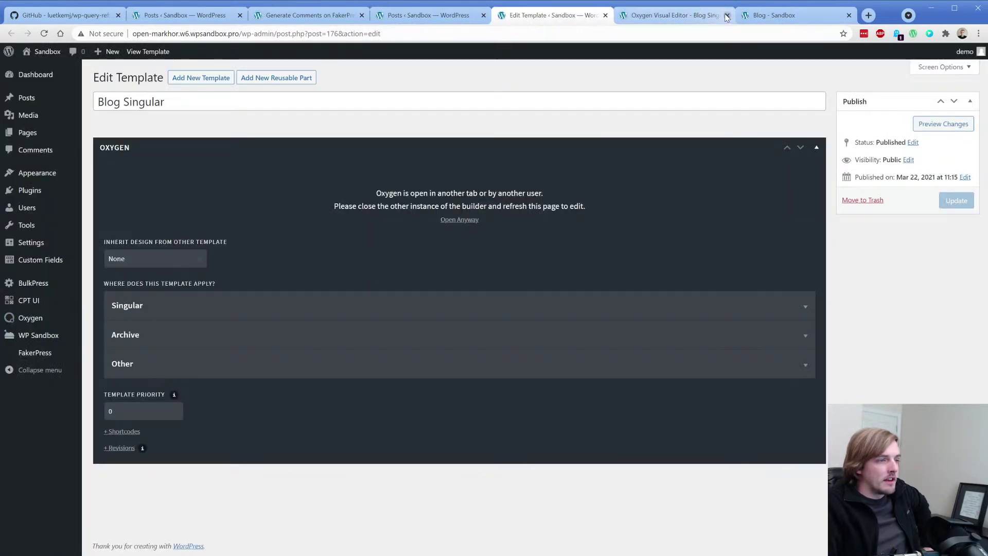
{"action": "left_click", "coordinate": [681, 20]}
{"action": "left_click", "coordinate": [877, 82]}
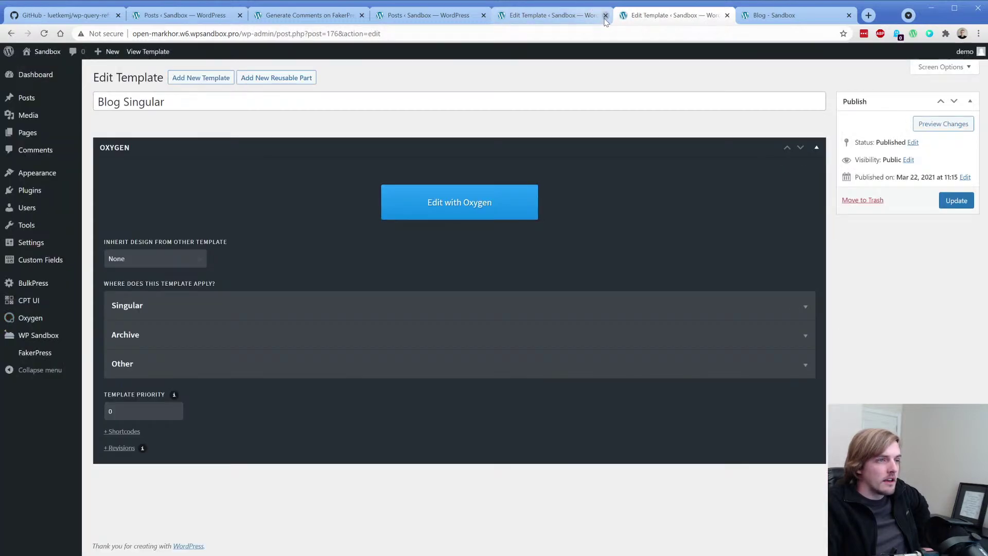
{"action": "left_click", "coordinate": [605, 16]}
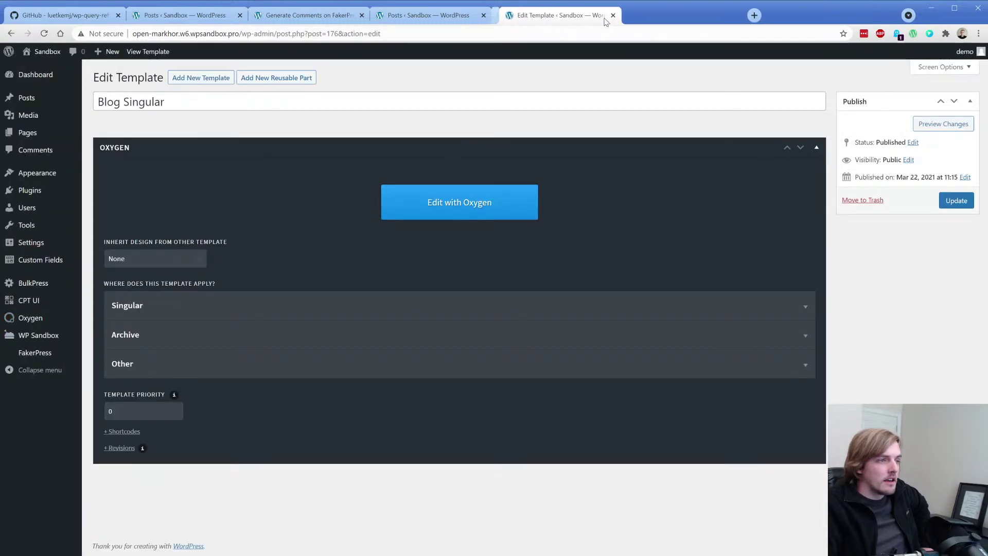
Step: Remove Blog Posts Index from where the Blog Singular template applies and review its Singular conditions
{"action": "left_click", "coordinate": [201, 334]}
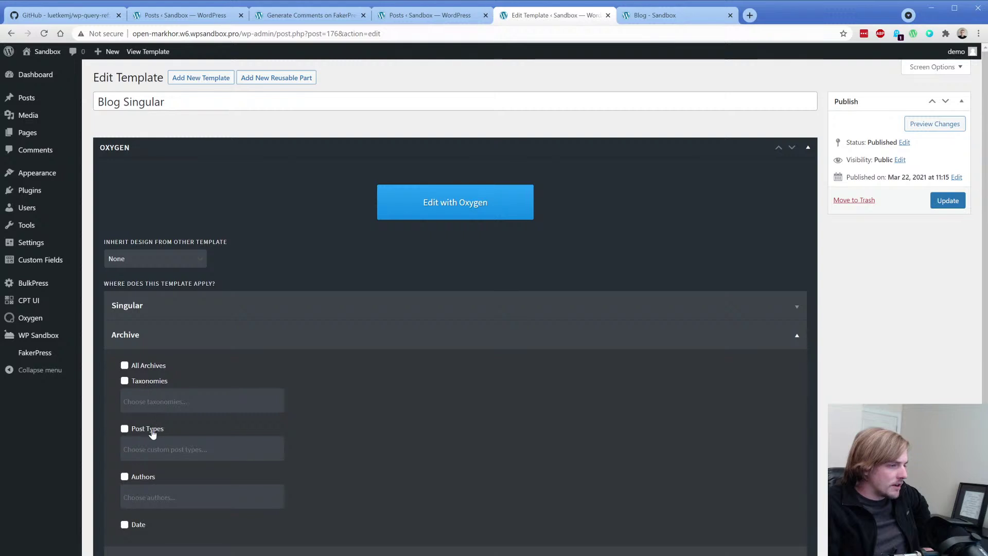
{"action": "scroll", "coordinate": [155, 453], "scroll_direction": "down", "scroll_amount": 2}
{"action": "left_click", "coordinate": [158, 462]}
{"action": "left_click", "coordinate": [151, 346]}
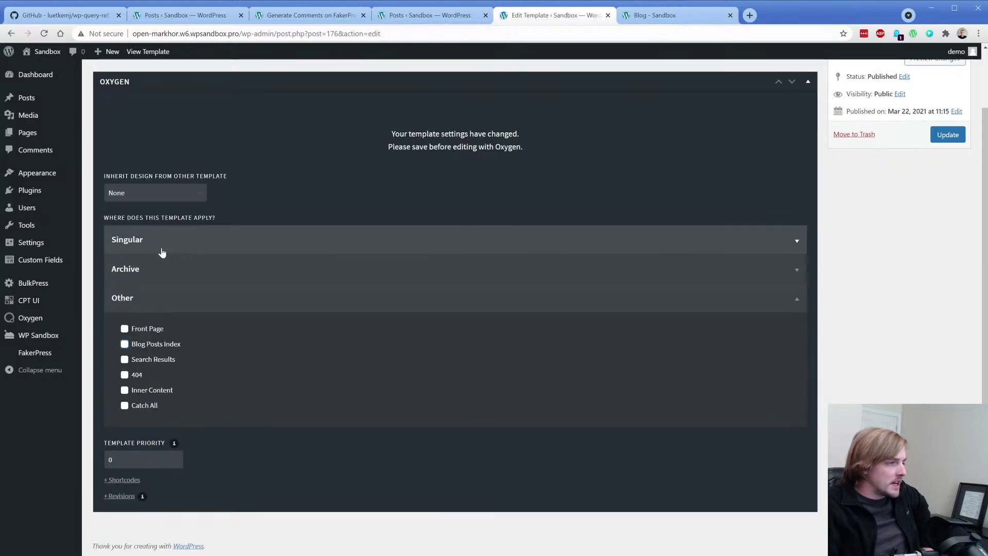
{"action": "left_click", "coordinate": [162, 252]}
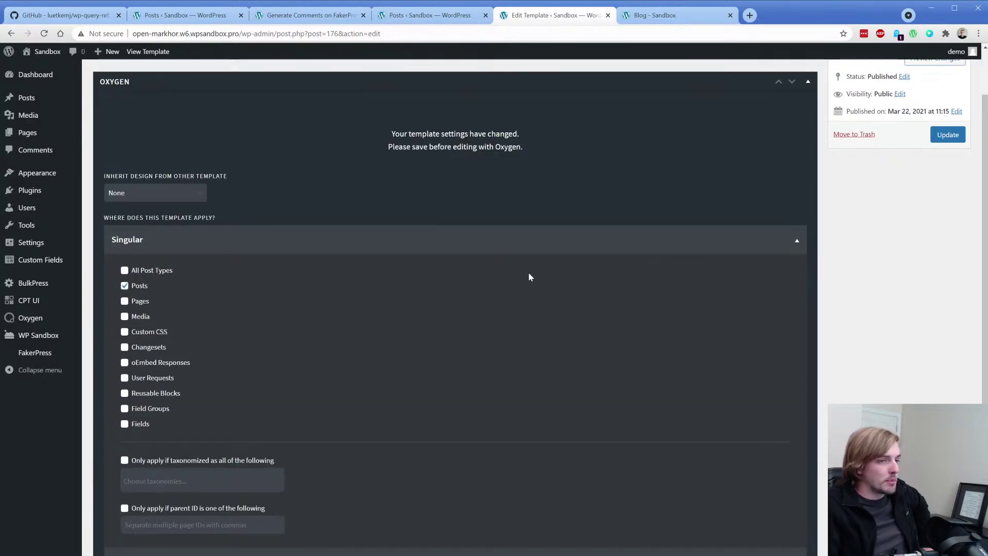
Step: Update the Blog Singular template's settings, and reopen the template in Oxygen and save it
{"action": "scroll", "coordinate": [922, 208], "scroll_direction": "up", "scroll_amount": 2}
{"action": "left_click", "coordinate": [948, 200]}
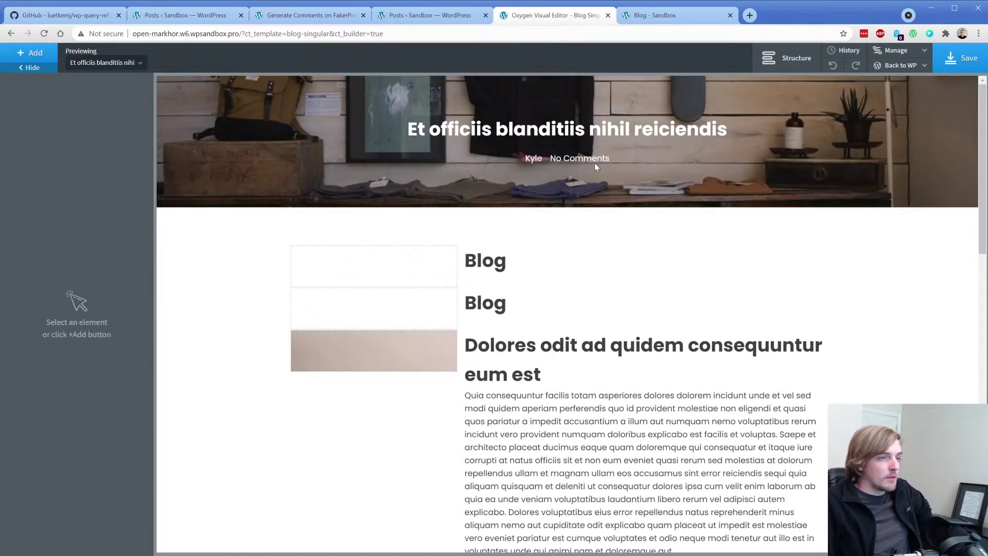
{"action": "left_click", "coordinate": [959, 65]}
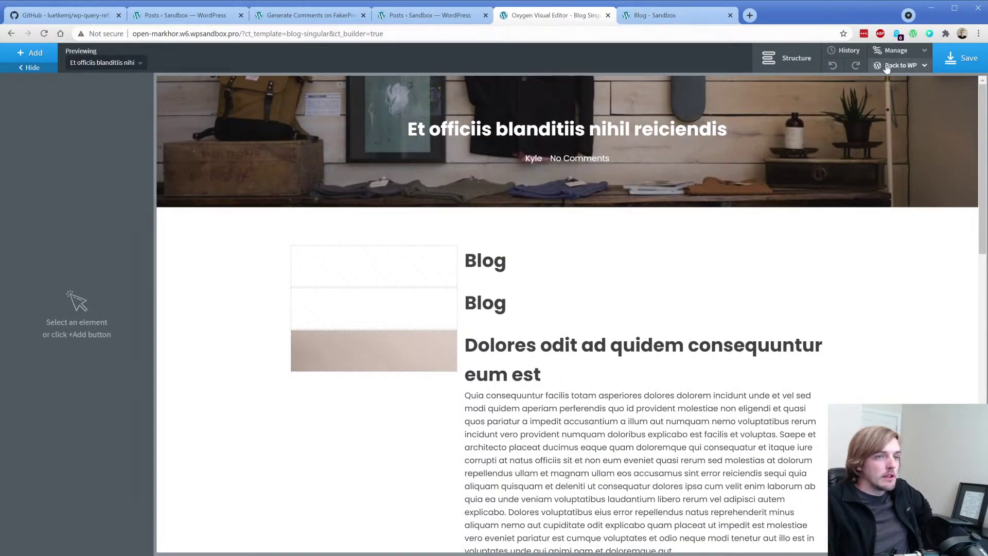
Step: Open the previewed post's live page and compare its Repeater listing with the editor preview
{"action": "mouse_move", "coordinate": [886, 69]}
{"action": "left_click", "coordinate": [890, 106]}
{"action": "left_click", "coordinate": [663, 15]}
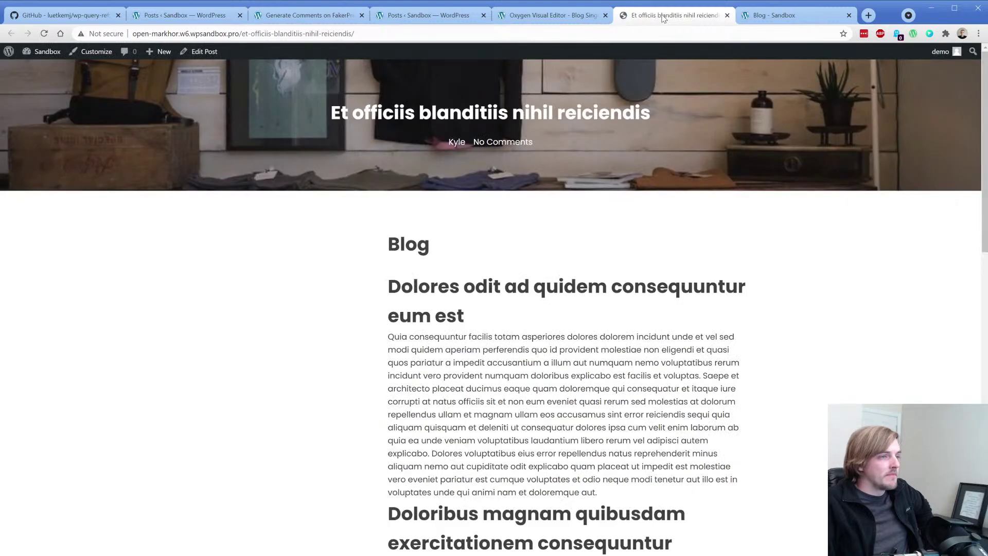
{"action": "left_click", "coordinate": [553, 16]}
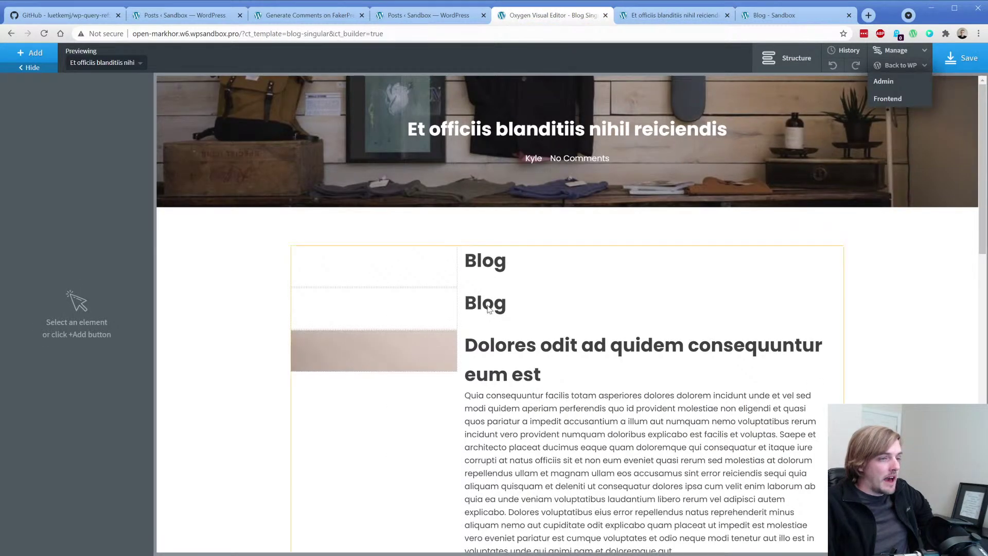
{"action": "left_click", "coordinate": [660, 19]}
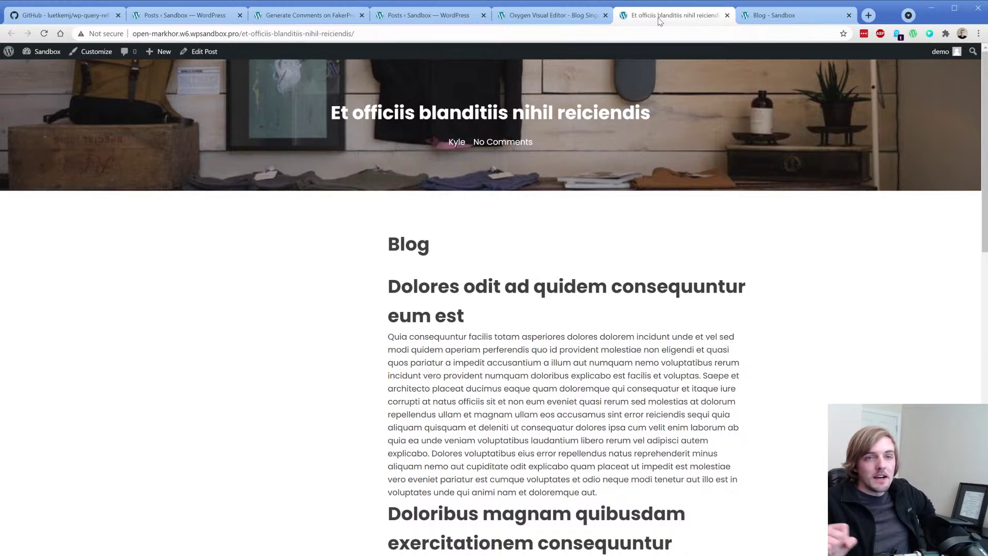
{"action": "left_click", "coordinate": [521, 12]}
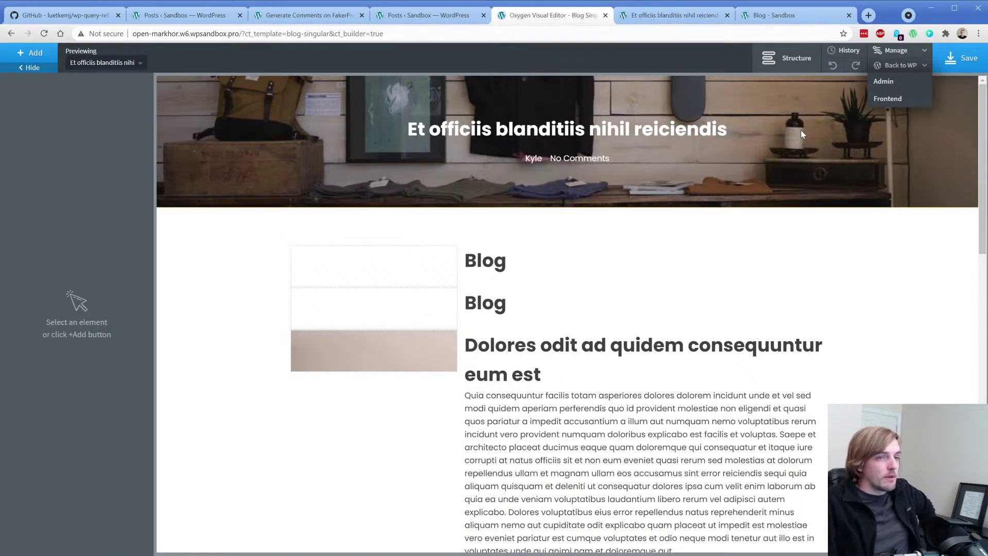
Step: Open the advanced query settings of the Repeater in the second section
{"action": "left_click", "coordinate": [787, 58]}
{"action": "left_click", "coordinate": [845, 157]}
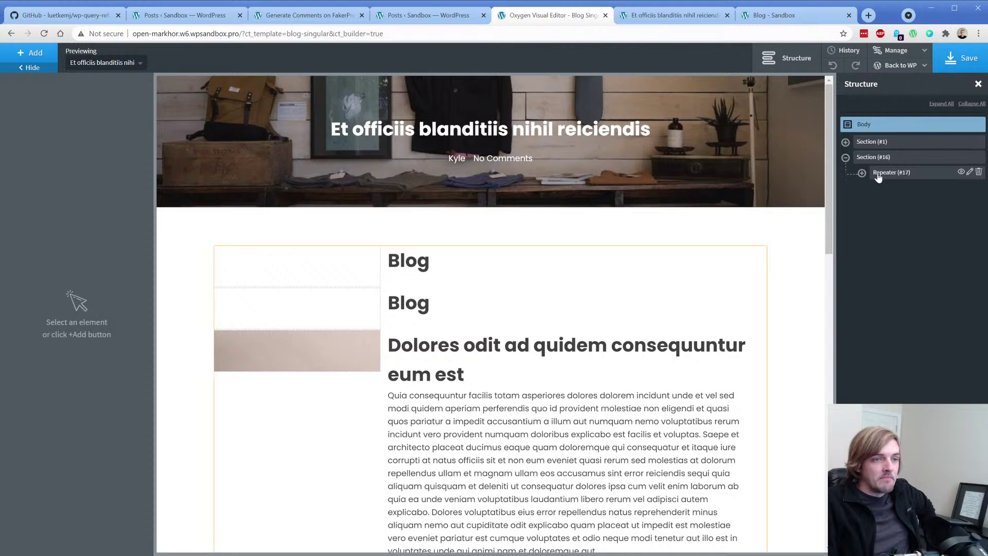
{"action": "left_click", "coordinate": [890, 172]}
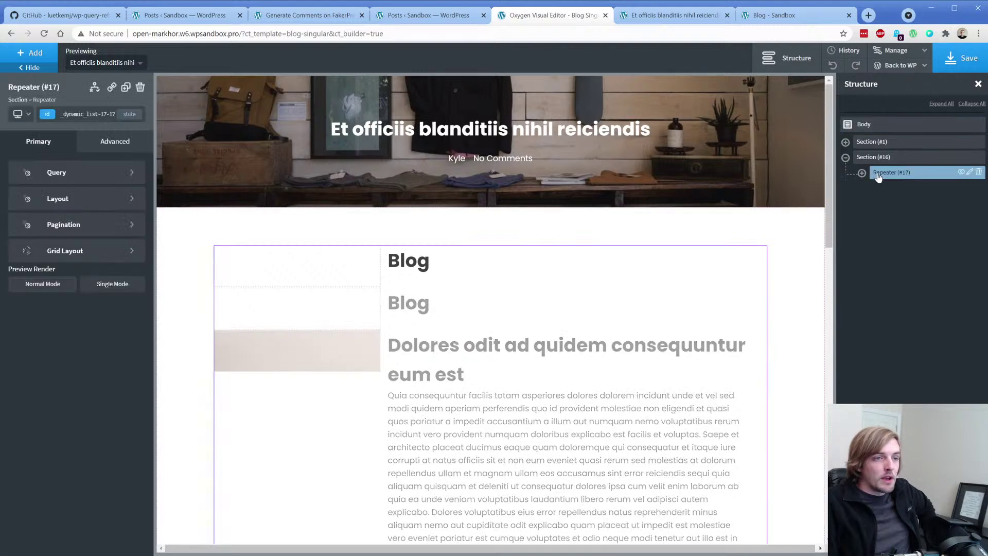
{"action": "left_click", "coordinate": [72, 172]}
{"action": "left_click", "coordinate": [41, 266]}
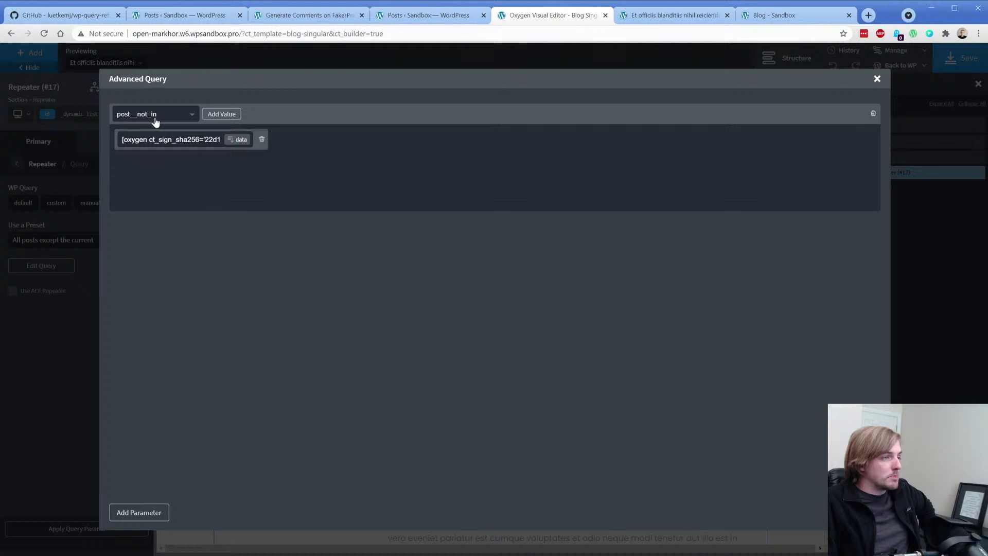
Step: Read through the full dynamic data value of the query's post__not_in parameter
{"action": "left_click_drag", "start_coordinate": [191, 140], "coordinate": [231, 194]}
{"action": "key", "text": "BackSpace"}
{"action": "key", "text": "Right"}
{"action": "key", "text": "Right"}
{"action": "key", "text": "Right"}
{"action": "key", "text": "Right"}
{"action": "key", "text": "Right"}
{"action": "key", "text": "Right"}
{"action": "key", "text": "Right"}
{"action": "key", "text": "Right"}
{"action": "key", "text": "Right"}
{"action": "key", "text": "Right"}
{"action": "key", "text": "Right"}
{"action": "key", "text": "Right"}
{"action": "key", "text": "Right"}
{"action": "key", "text": "Right"}
{"action": "key", "text": "Right"}
{"action": "key", "text": "Right"}
{"action": "key", "text": "Right"}
{"action": "key", "text": "Right"}
{"action": "key", "text": "Right"}
{"action": "key", "text": "Right"}
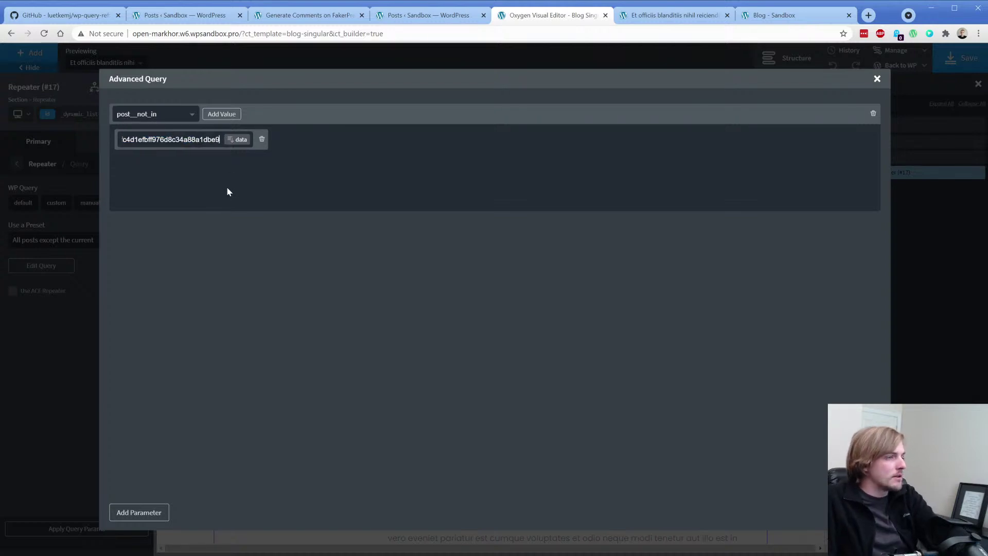
{"action": "key", "text": "Right"}
{"action": "key", "text": "Right"}
{"action": "key", "text": "Right"}
{"action": "key", "text": "Right"}
{"action": "key", "text": "Right"}
{"action": "key", "text": "Right"}
{"action": "key", "text": "Right"}
{"action": "key", "text": "Right"}
{"action": "key", "text": "Right"}
{"action": "key", "text": "Right"}
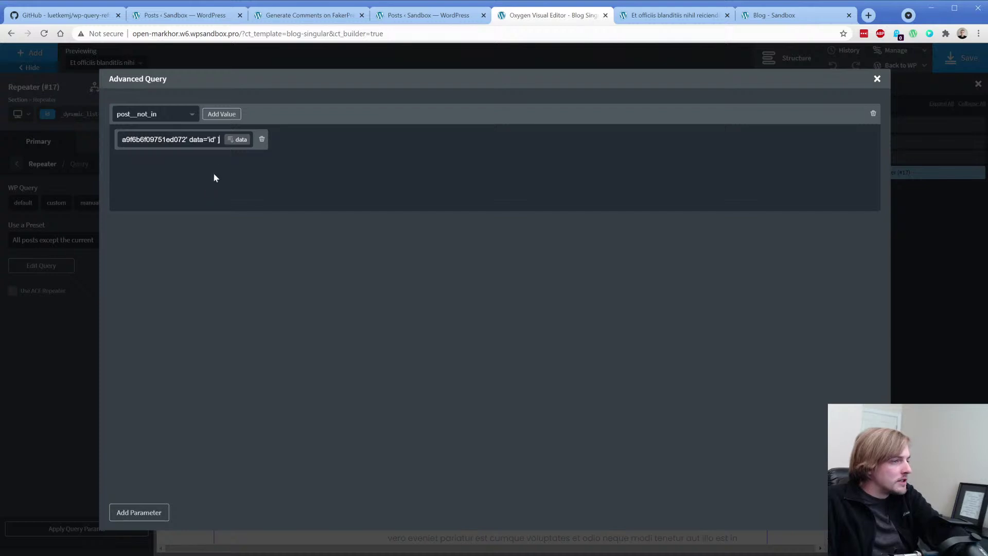
Step: Open the Taxonomy Terms dynamic data options for the post__not_in value and show the available taxonomies
{"action": "left_click", "coordinate": [238, 140]}
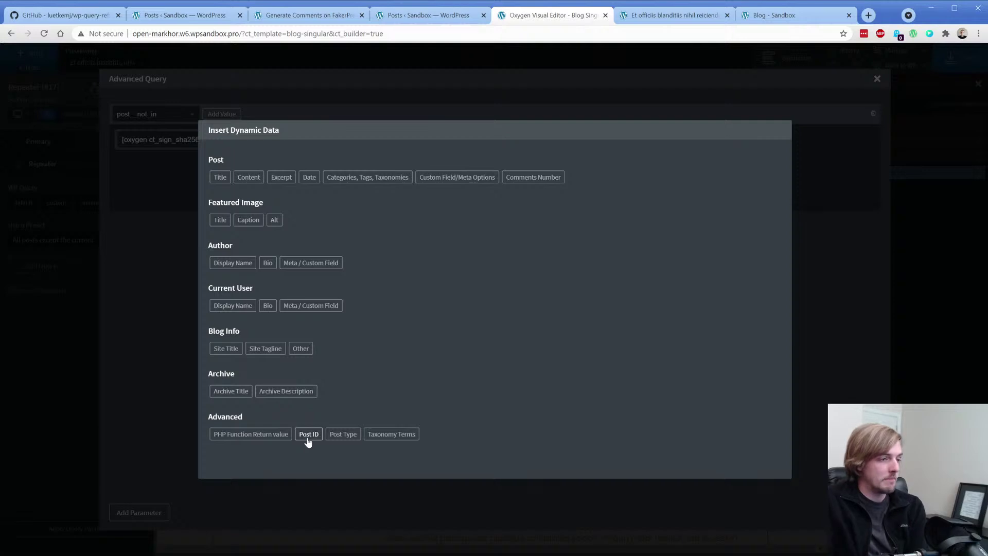
{"action": "left_click", "coordinate": [380, 438]}
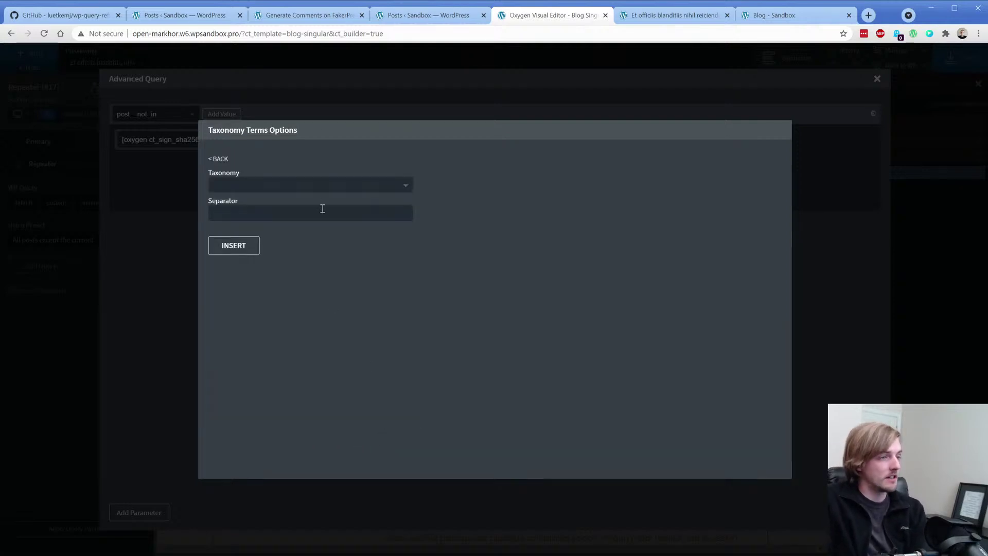
{"action": "left_click", "coordinate": [332, 191]}
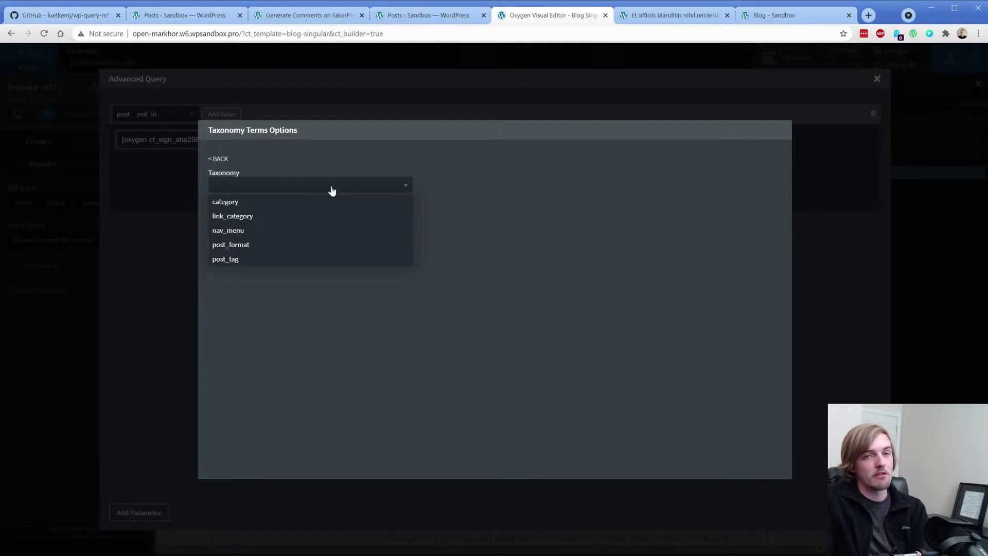
Step: Fill the post__not_in query parameter with the dynamic Post ID and leave the Advanced Query dialog
{"action": "left_click", "coordinate": [221, 159]}
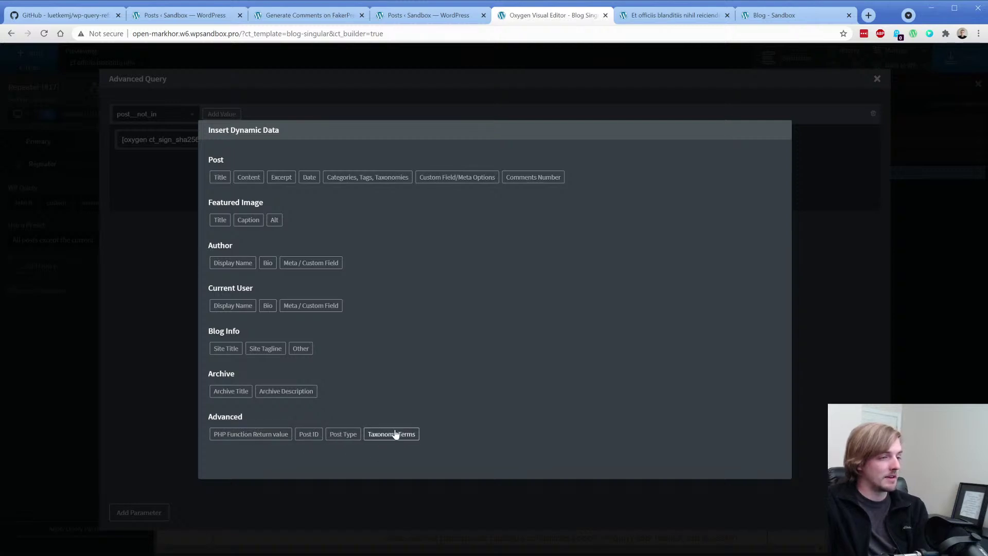
{"action": "left_click", "coordinate": [310, 434]}
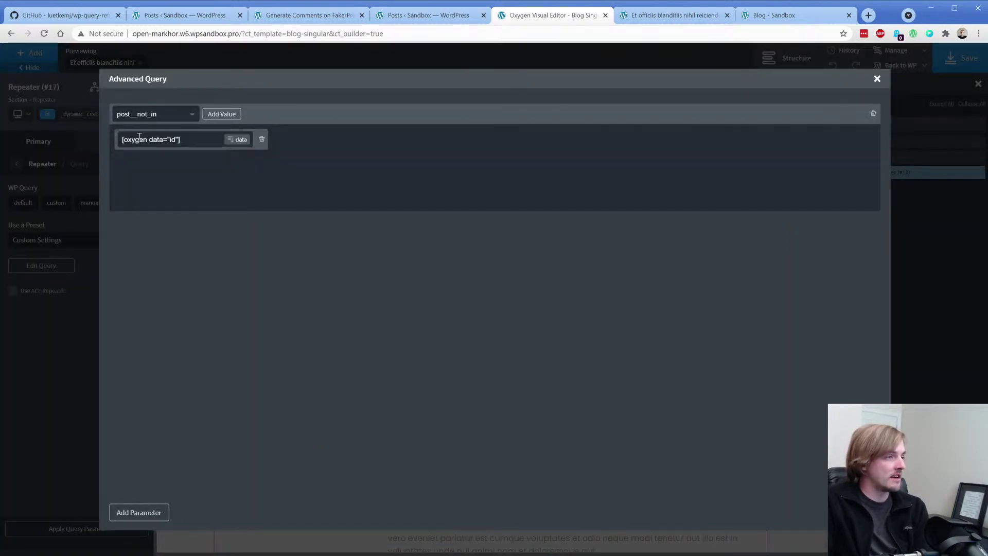
{"action": "left_click_drag", "start_coordinate": [140, 137], "coordinate": [194, 140]}
{"action": "left_click", "coordinate": [194, 138]}
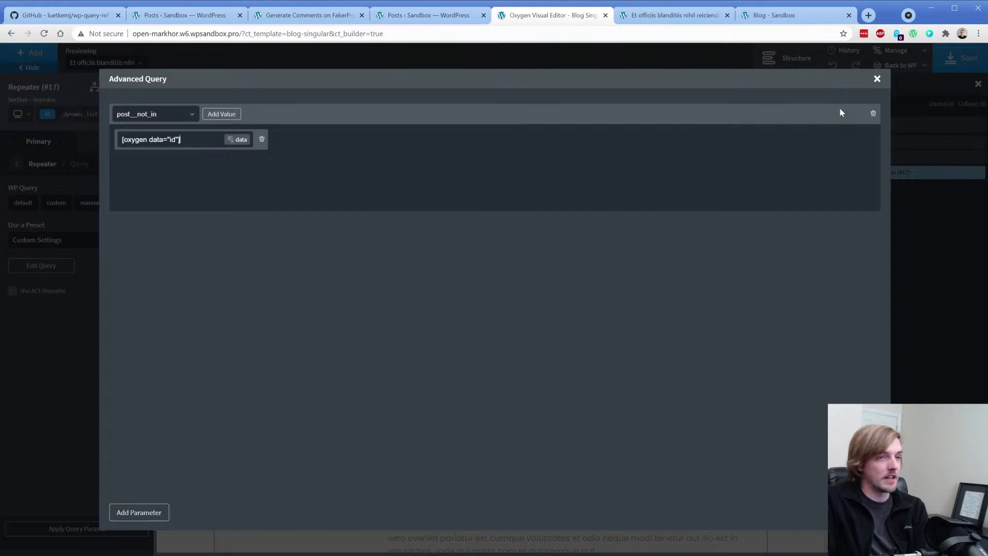
{"action": "left_click", "coordinate": [877, 80]}
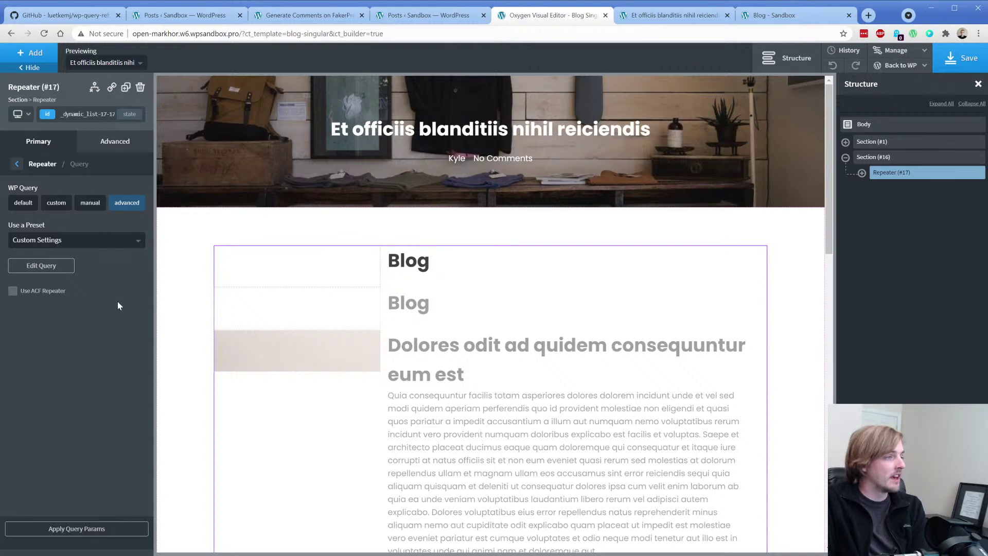
Step: Inspect the dynamic data code behind the category text under the post title in the header
{"action": "left_click", "coordinate": [106, 241]}
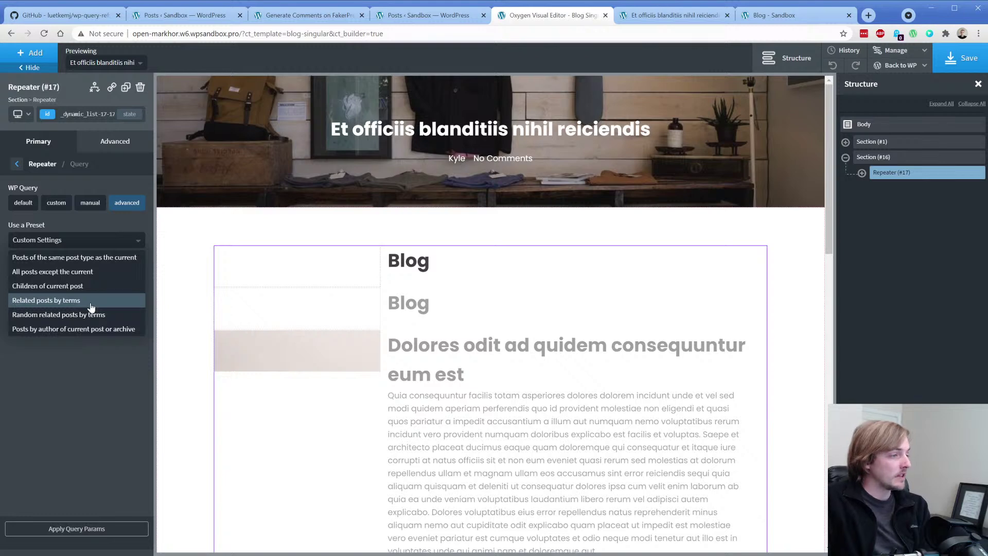
{"action": "left_click", "coordinate": [454, 165]}
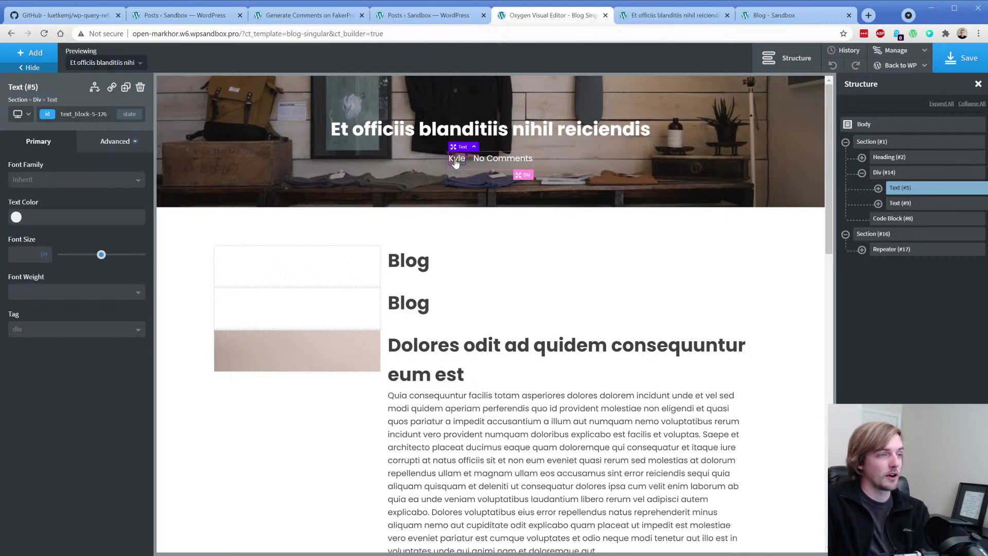
{"action": "double_click", "coordinate": [454, 162]}
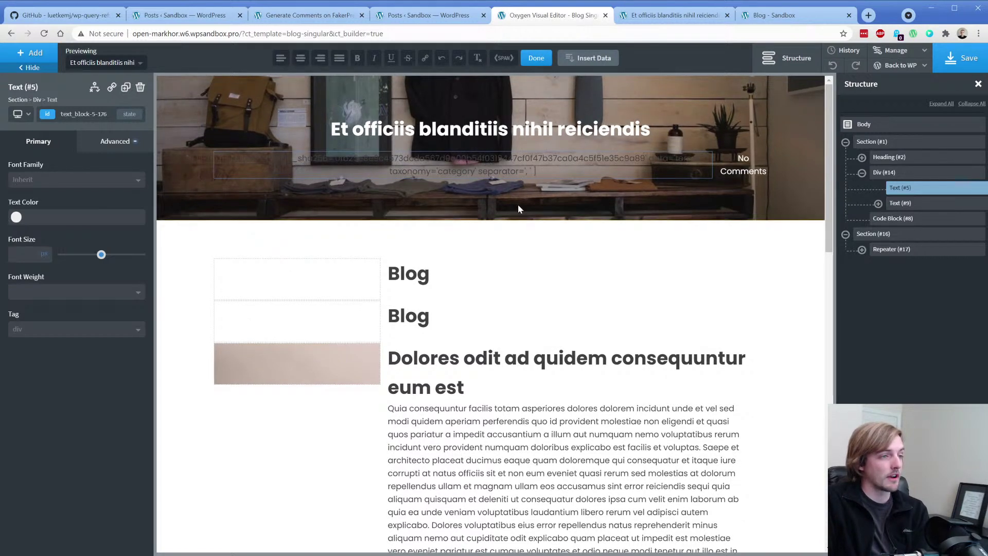
{"action": "left_click", "coordinate": [518, 206]}
{"action": "left_click", "coordinate": [457, 159]}
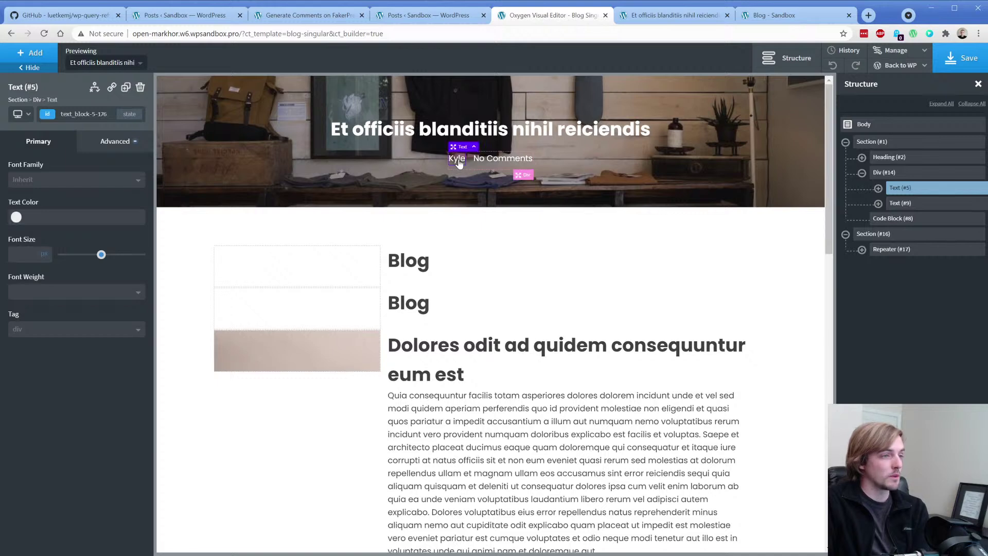
Step: Apply the Related posts by terms preset to the repeater's advanced query with category as the taxonomy
{"action": "left_click", "coordinate": [889, 249]}
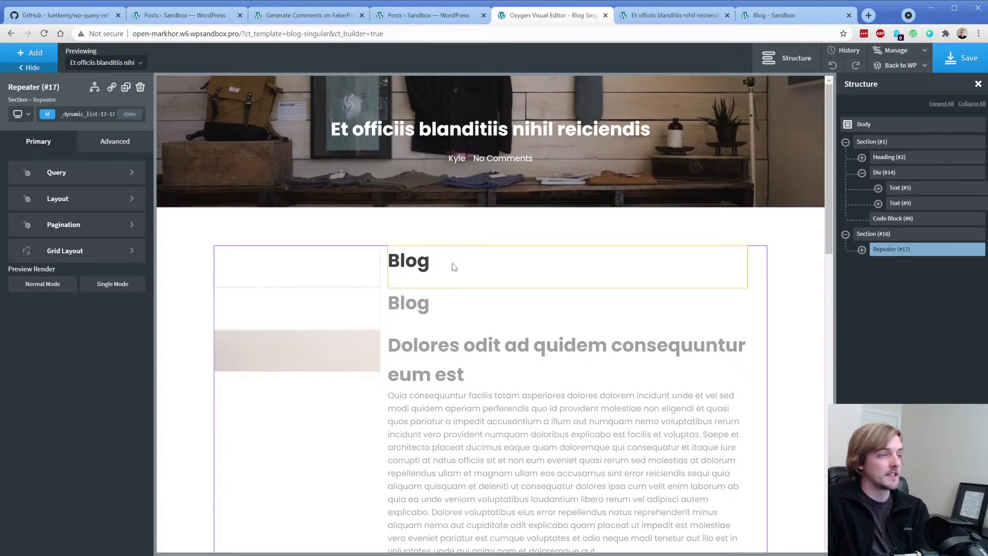
{"action": "left_click", "coordinate": [96, 174]}
{"action": "left_click", "coordinate": [67, 243]}
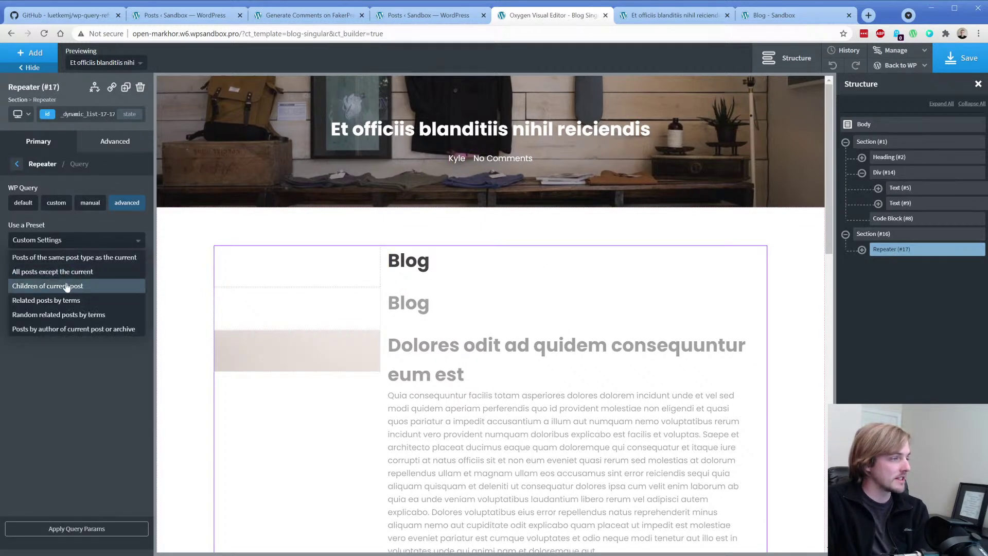
{"action": "left_click", "coordinate": [70, 298]}
{"action": "left_click", "coordinate": [447, 149]}
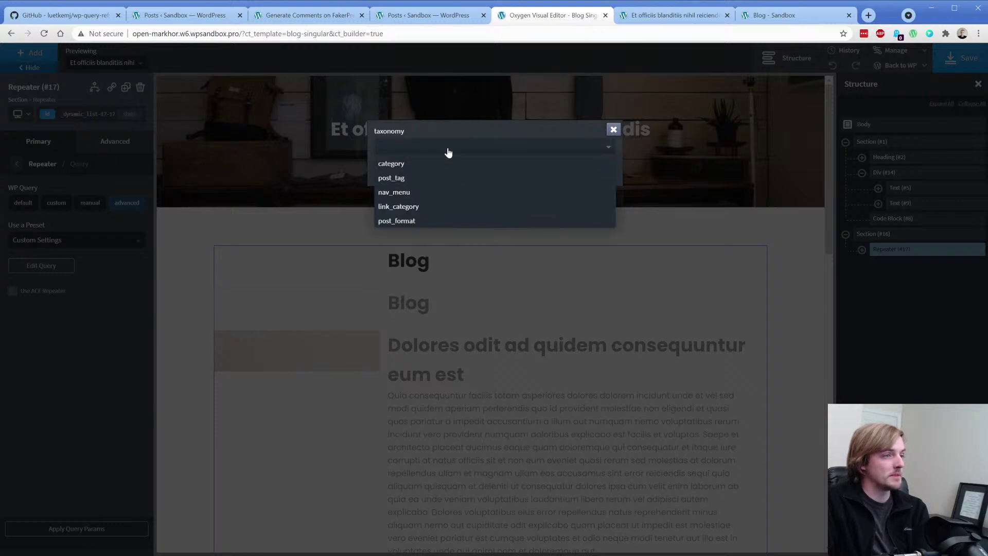
{"action": "left_click", "coordinate": [401, 166]}
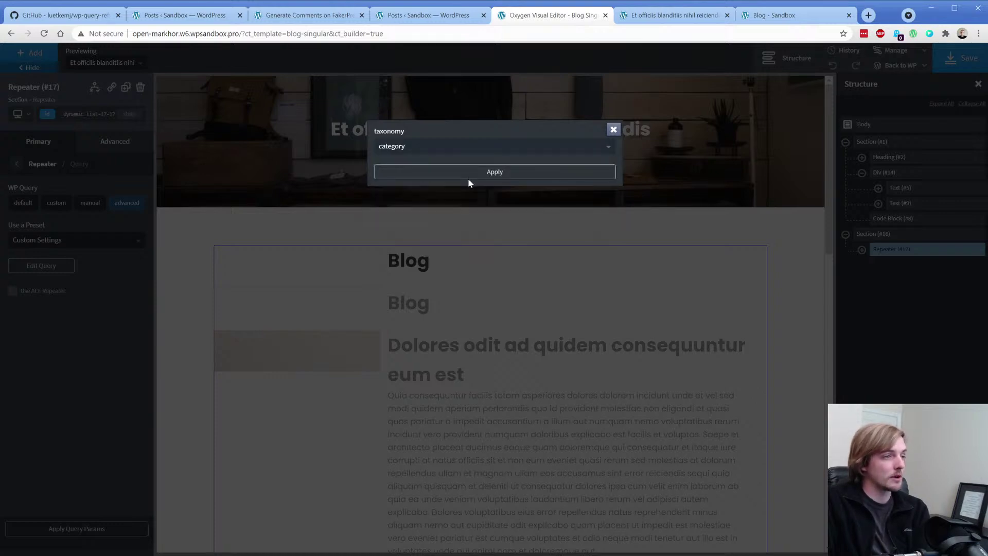
{"action": "left_click", "coordinate": [479, 178]}
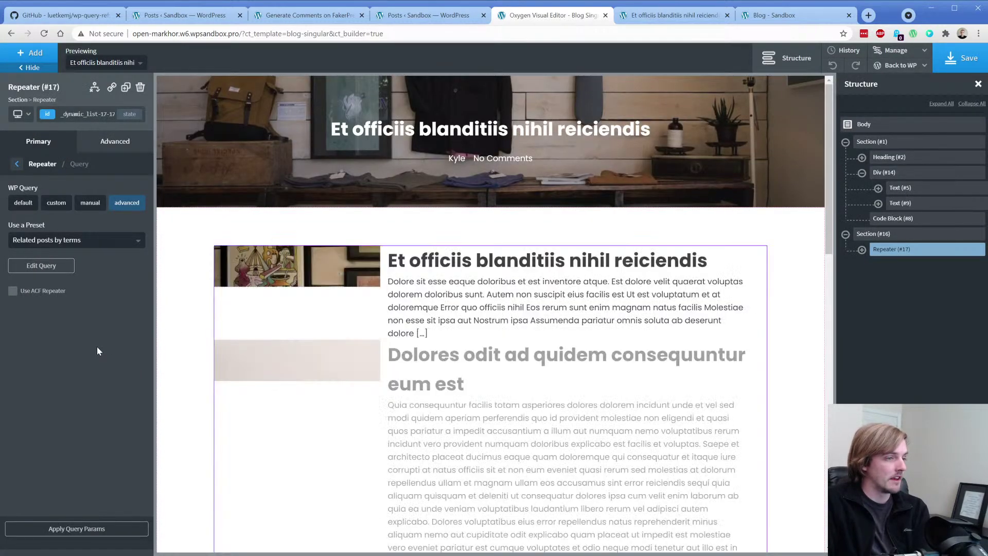
Step: Save the template and reload the live post to check its related posts list
{"action": "left_click", "coordinate": [949, 54]}
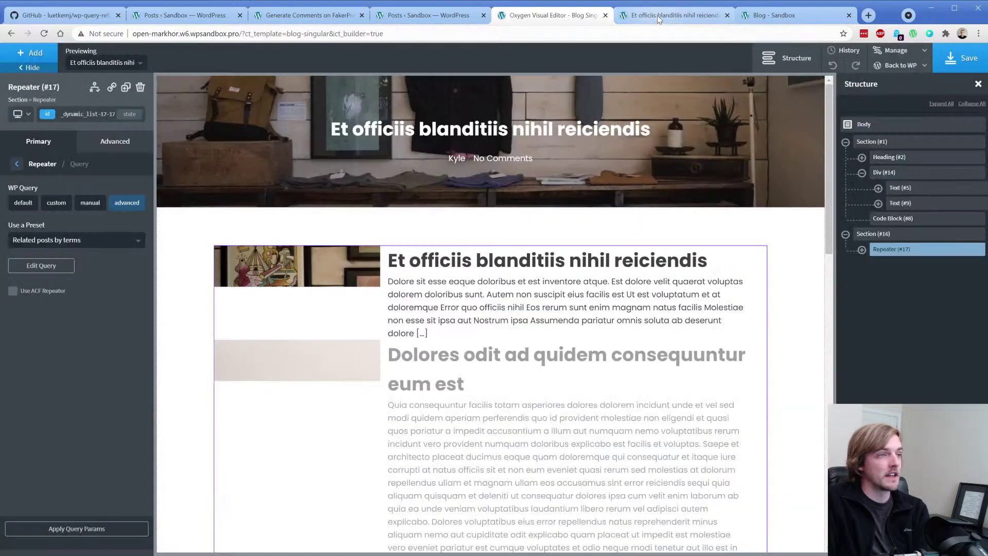
{"action": "left_click", "coordinate": [663, 15]}
{"action": "left_click", "coordinate": [44, 35]}
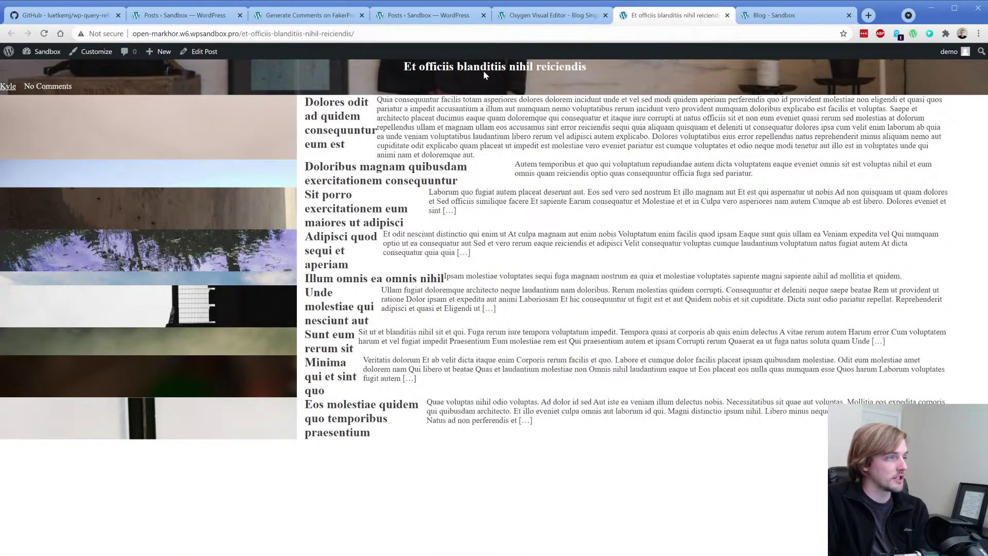
{"action": "left_click", "coordinate": [536, 12]}
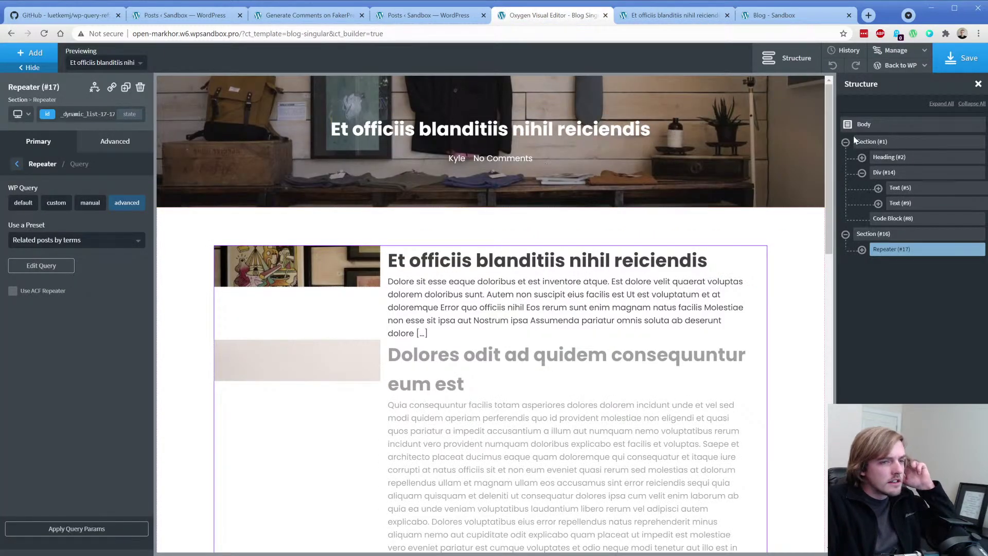
{"action": "left_click", "coordinate": [960, 58]}
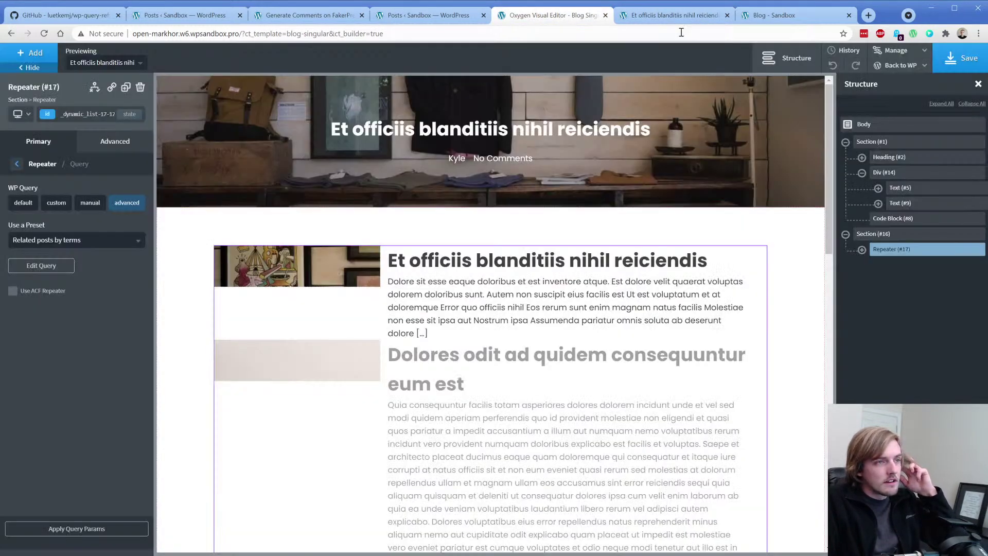
{"action": "left_click", "coordinate": [674, 15]}
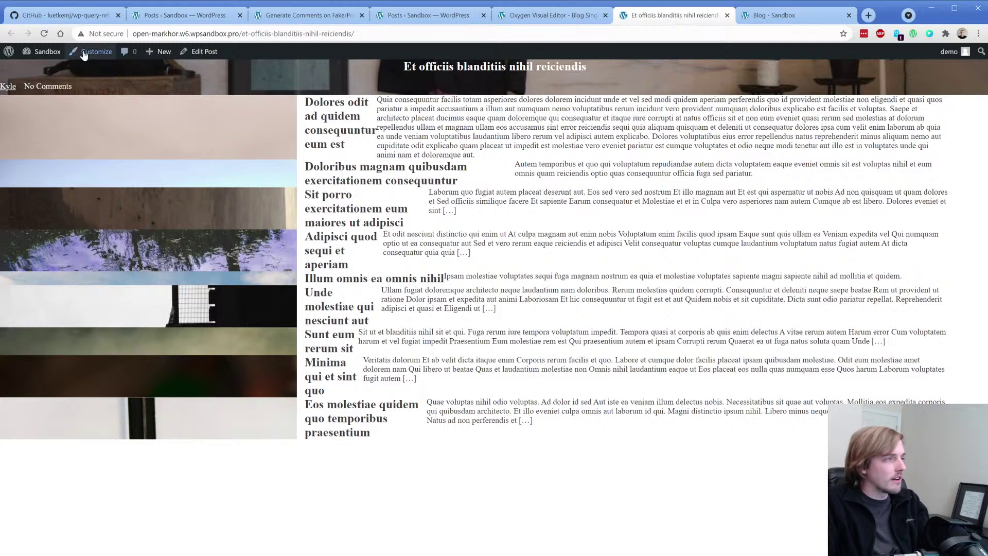
{"action": "left_click", "coordinate": [43, 33]}
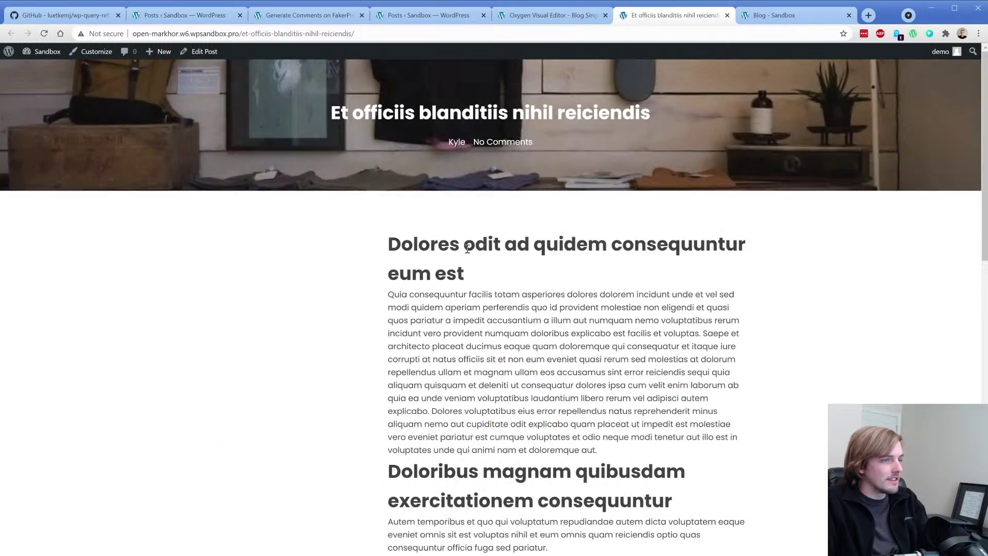
{"action": "scroll", "coordinate": [467, 249], "scroll_direction": "down", "scroll_amount": 8}
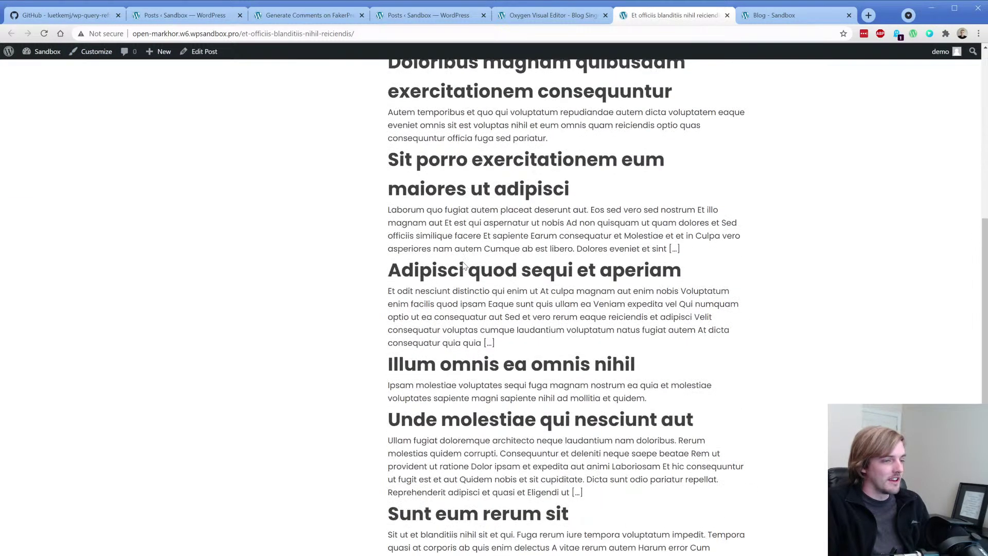
Step: Set the background size of the repeater's image div to cover
{"action": "left_click", "coordinate": [532, 16]}
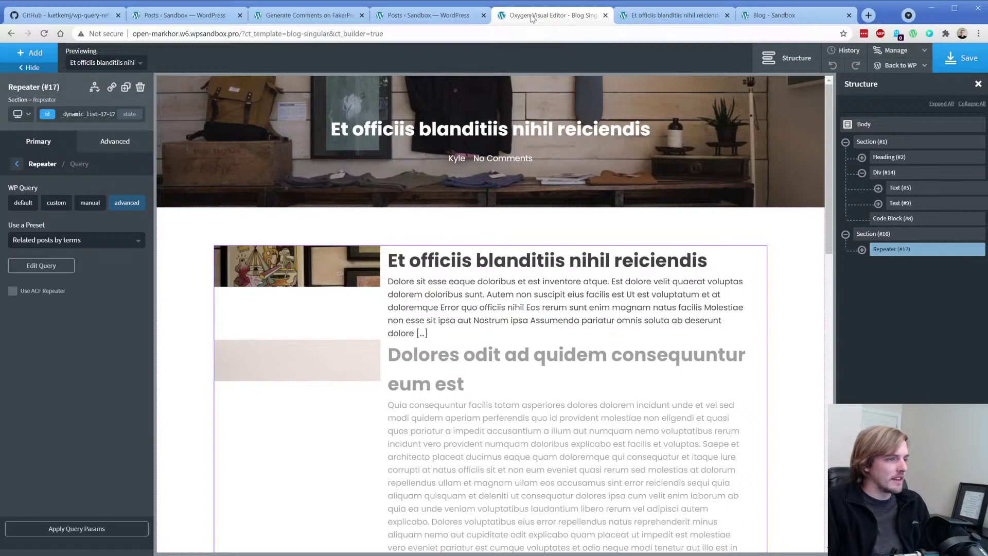
{"action": "left_click", "coordinate": [317, 271]}
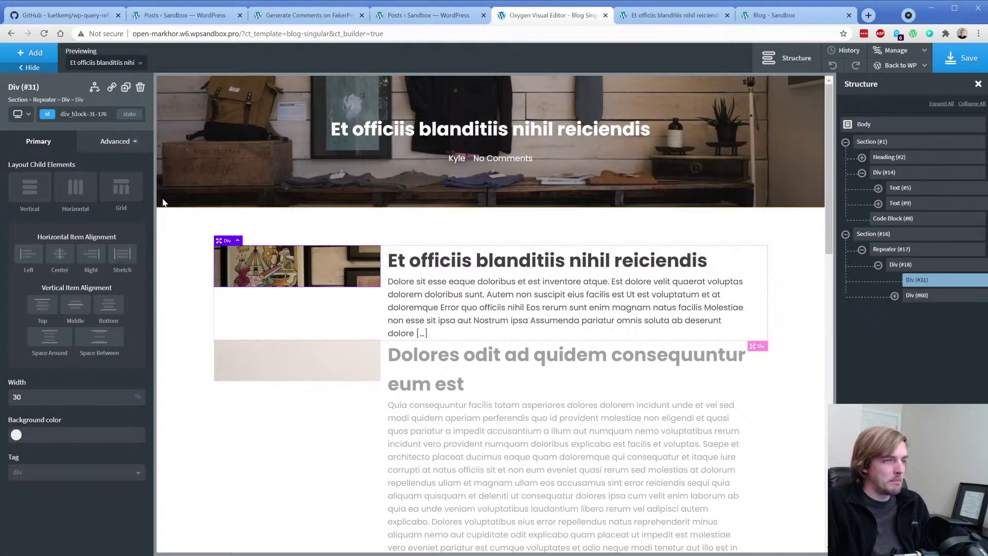
{"action": "left_click", "coordinate": [114, 141]}
{"action": "left_click", "coordinate": [78, 170]}
{"action": "left_click", "coordinate": [54, 296]}
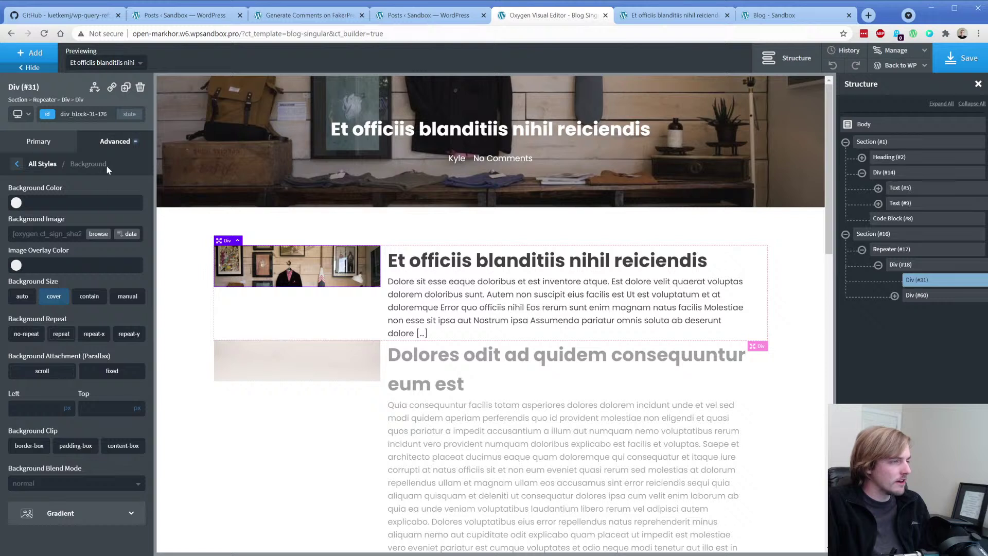
Step: Set the minimum height of the repeater's image div to 150 px
{"action": "left_click", "coordinate": [107, 166]}
{"action": "left_click", "coordinate": [91, 200]}
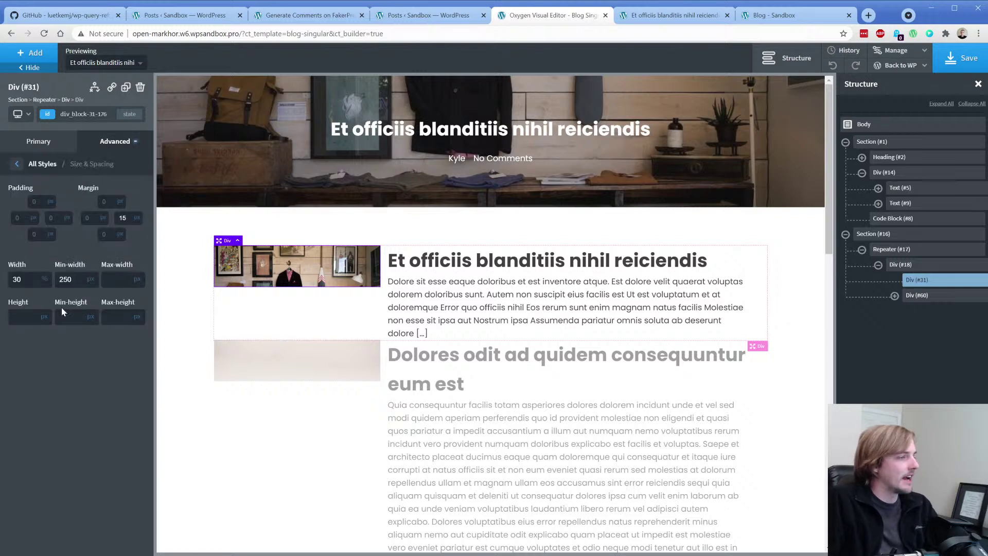
{"action": "double_click", "coordinate": [25, 280]}
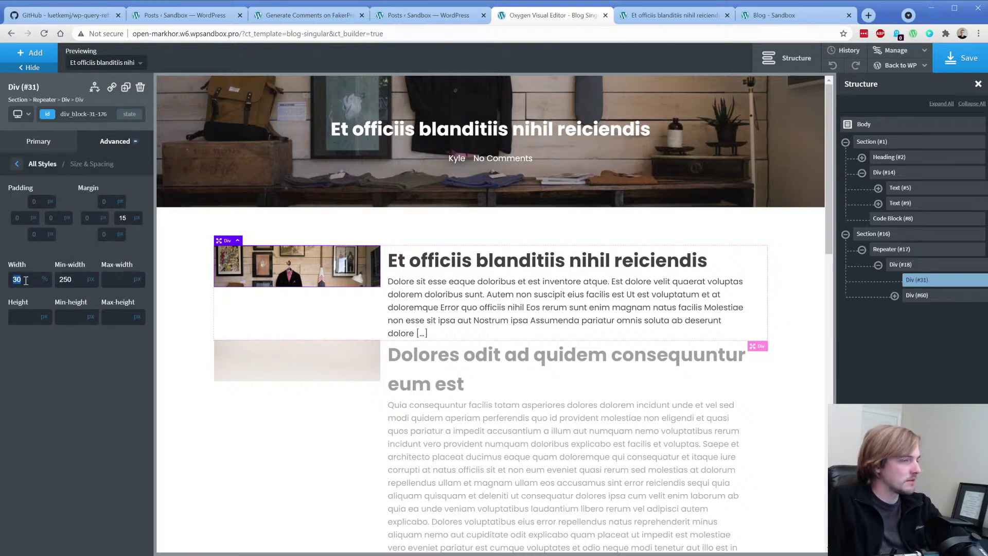
{"action": "left_click", "coordinate": [65, 317]}
{"action": "type", "text": "250"}
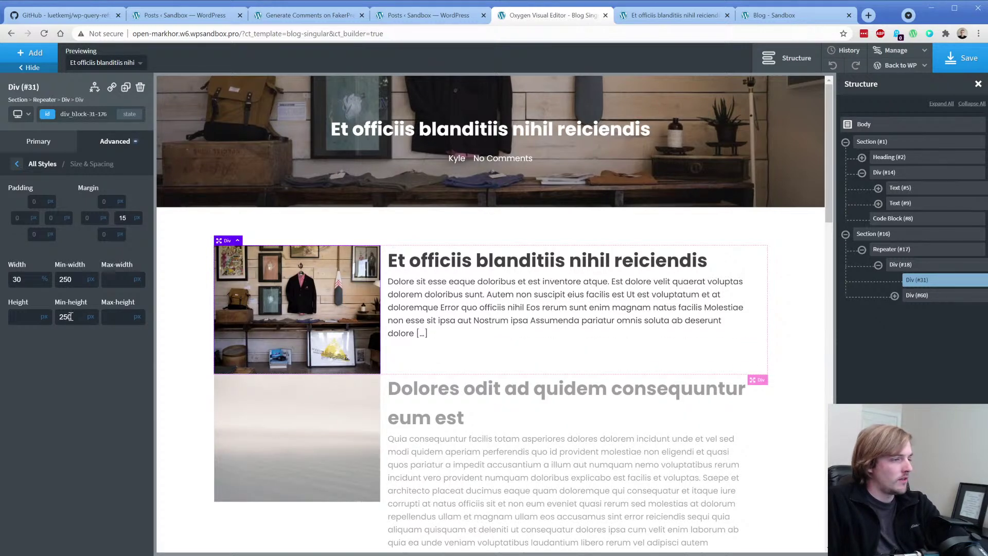
{"action": "type", "text": "200"}
{"action": "double_click", "coordinate": [67, 316]}
{"action": "type", "text": "150"}
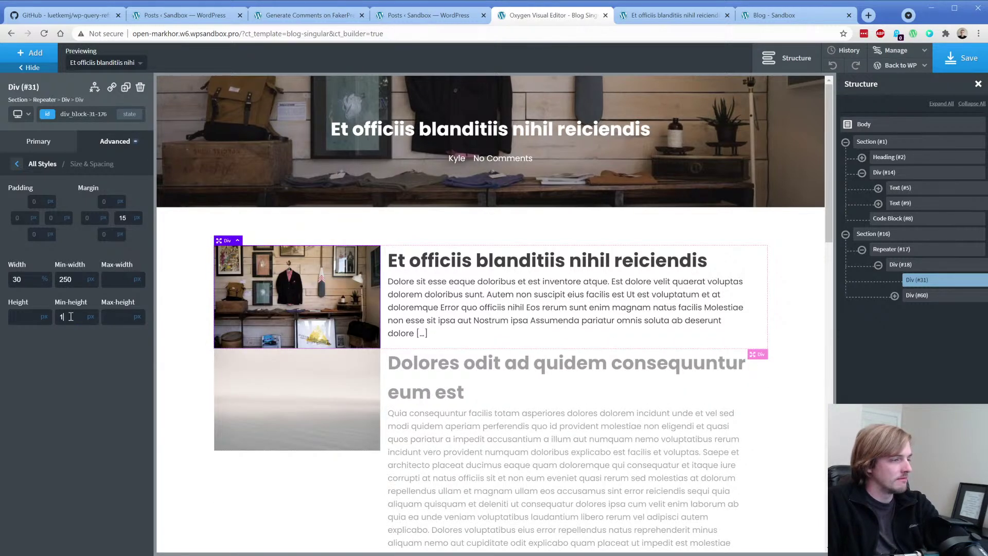
Step: Save the template and reload the live post to check the related posts' images
{"action": "left_click", "coordinate": [958, 58]}
{"action": "left_click", "coordinate": [670, 20]}
{"action": "key", "text": "F5"}
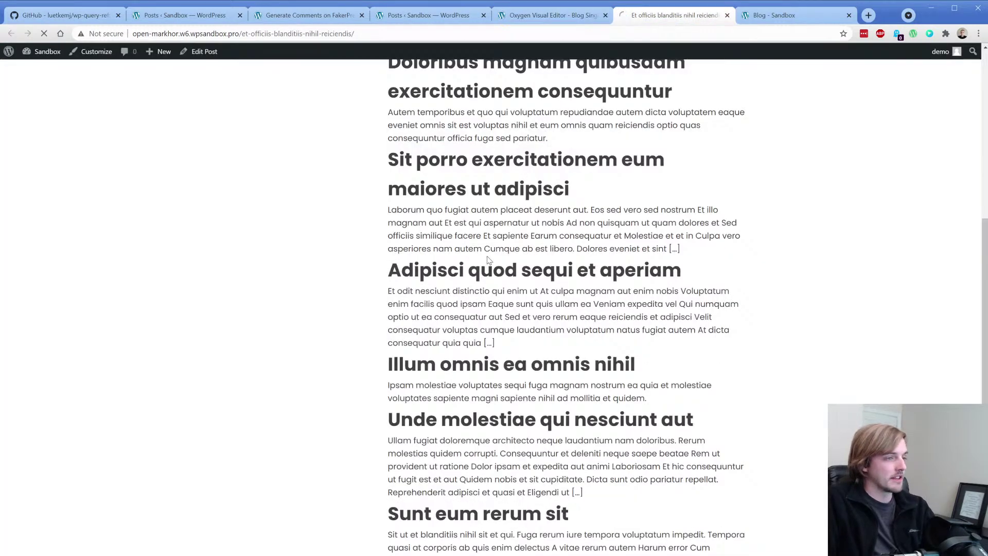
{"action": "scroll", "coordinate": [409, 297], "scroll_direction": "up", "scroll_amount": 7}
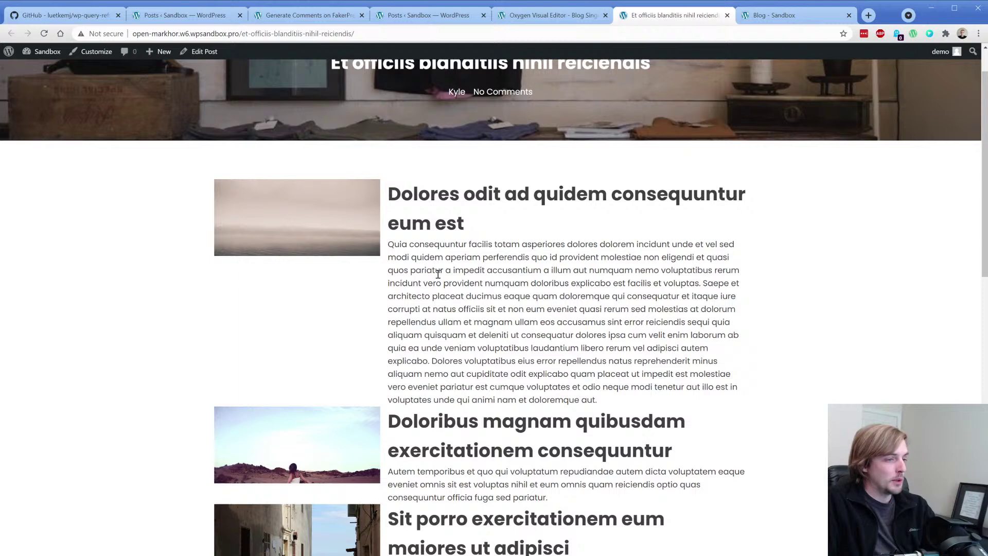
Step: Replace the repeater's excerpt text with dynamic category terms separated by a comma and space
{"action": "left_click", "coordinate": [530, 15]}
{"action": "left_click", "coordinate": [455, 301]}
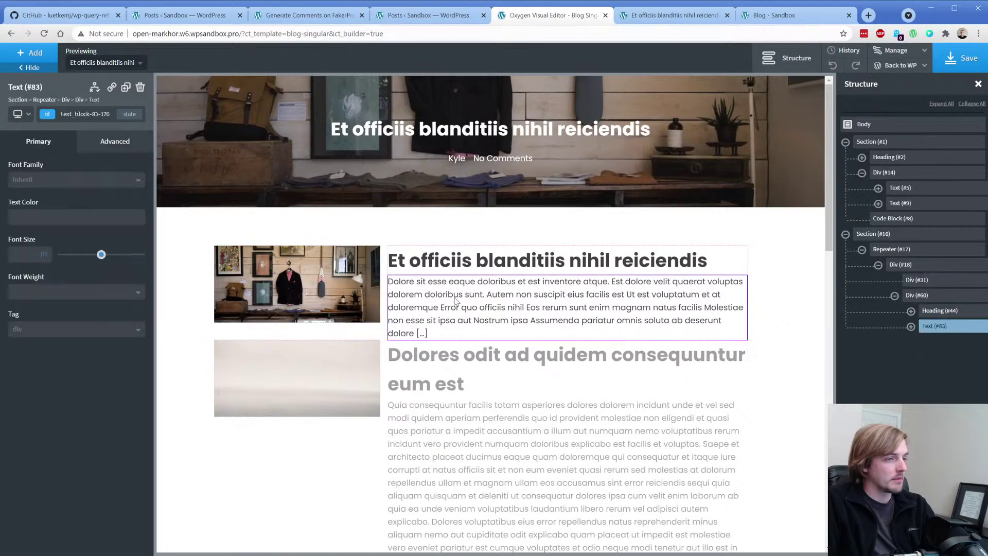
{"action": "double_click", "coordinate": [456, 302]}
{"action": "left_click", "coordinate": [582, 59]}
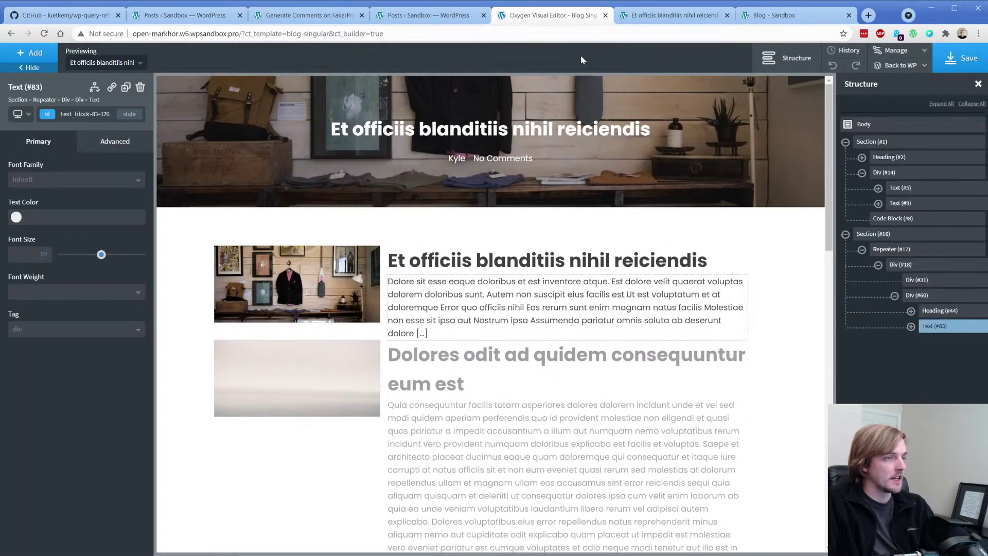
{"action": "double_click", "coordinate": [469, 295]}
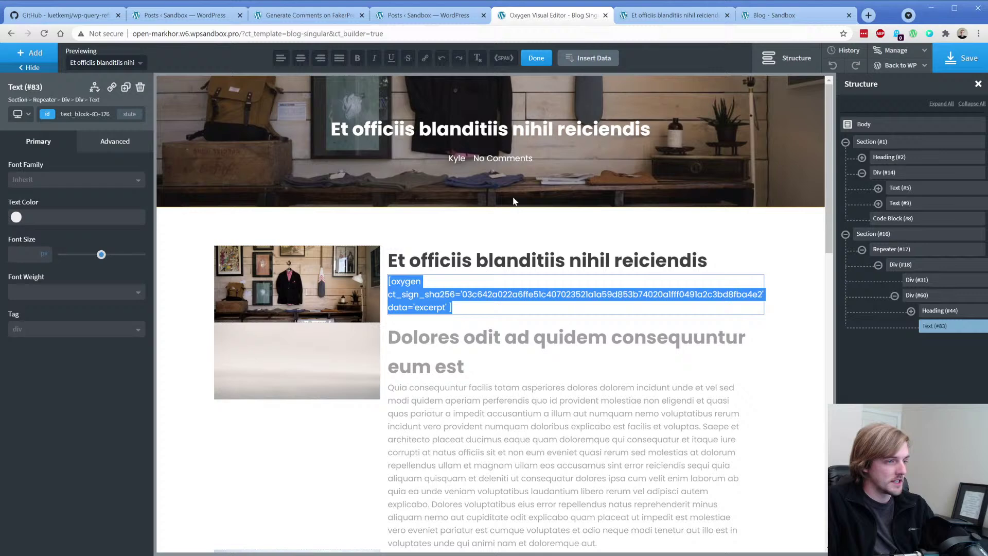
{"action": "left_click", "coordinate": [581, 58]}
{"action": "left_click", "coordinate": [367, 177]}
{"action": "left_click", "coordinate": [291, 184]}
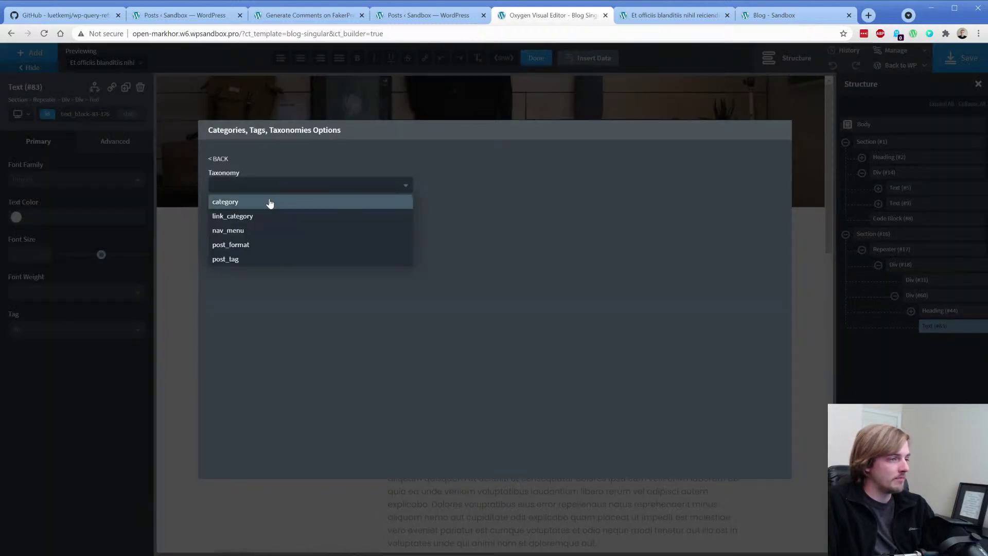
{"action": "left_click", "coordinate": [268, 202]}
{"action": "left_click", "coordinate": [250, 210]}
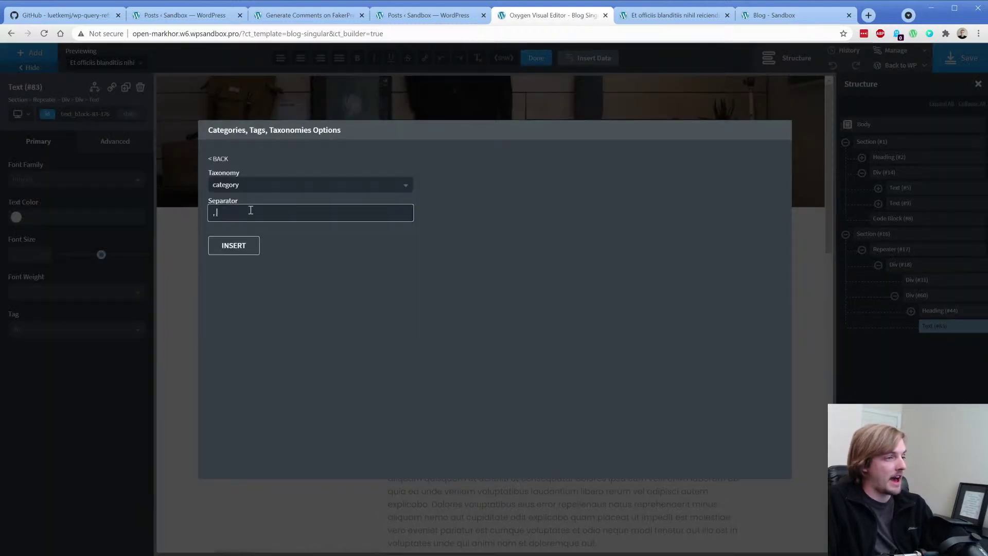
{"action": "left_click", "coordinate": [235, 245]}
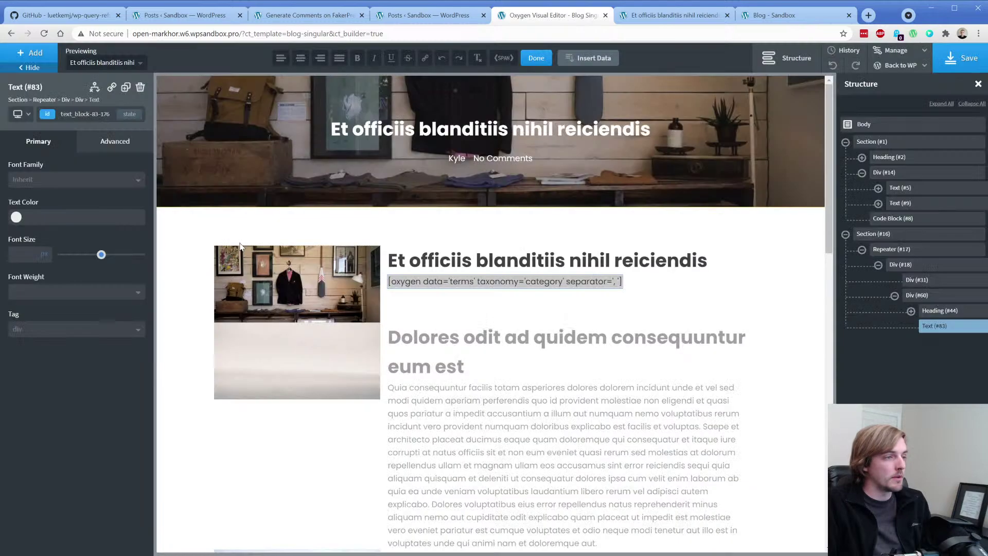
Step: Set the bottom margin of the repeater's outer item div to 32 px
{"action": "left_click", "coordinate": [455, 309]}
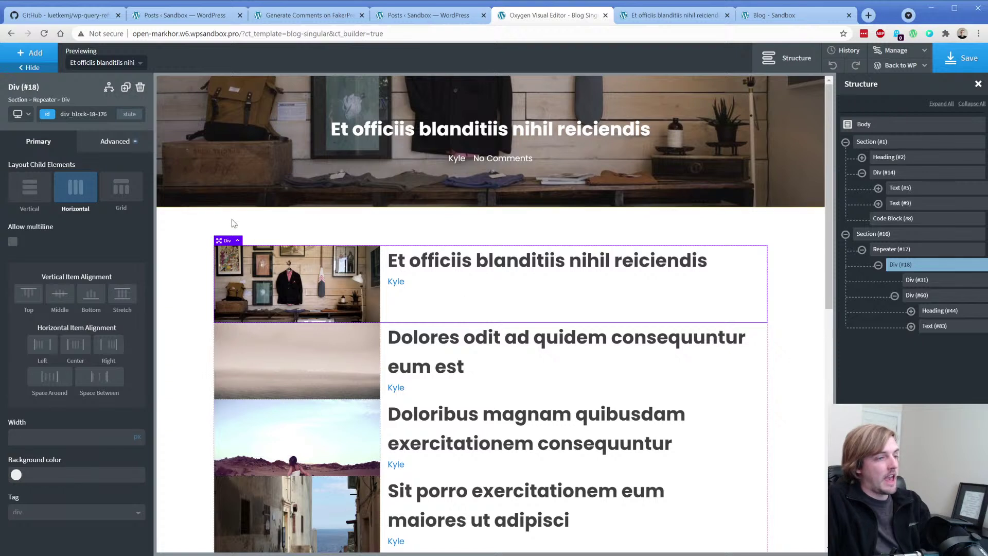
{"action": "left_click", "coordinate": [116, 141]}
{"action": "left_click", "coordinate": [87, 190]}
{"action": "left_click", "coordinate": [107, 232]}
{"action": "type", "text": "25"}
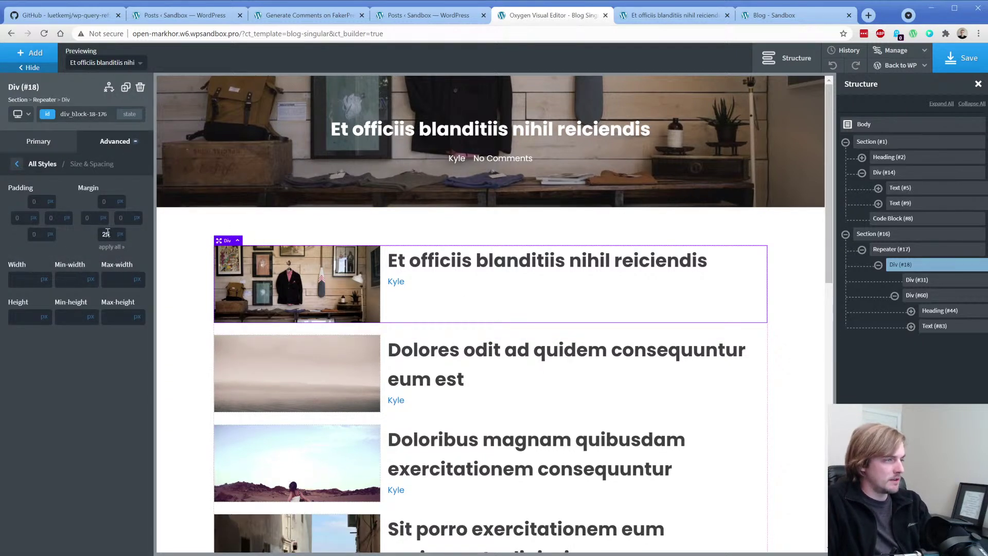
{"action": "type", "text": "32"}
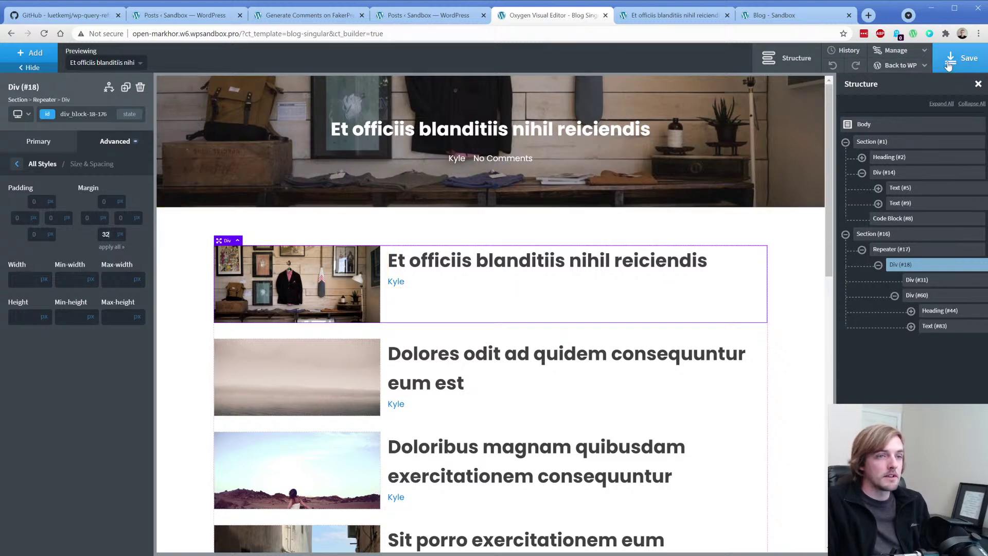
Step: Save the template and reload the live post to check the related posts' spacing and category text
{"action": "left_click", "coordinate": [949, 60]}
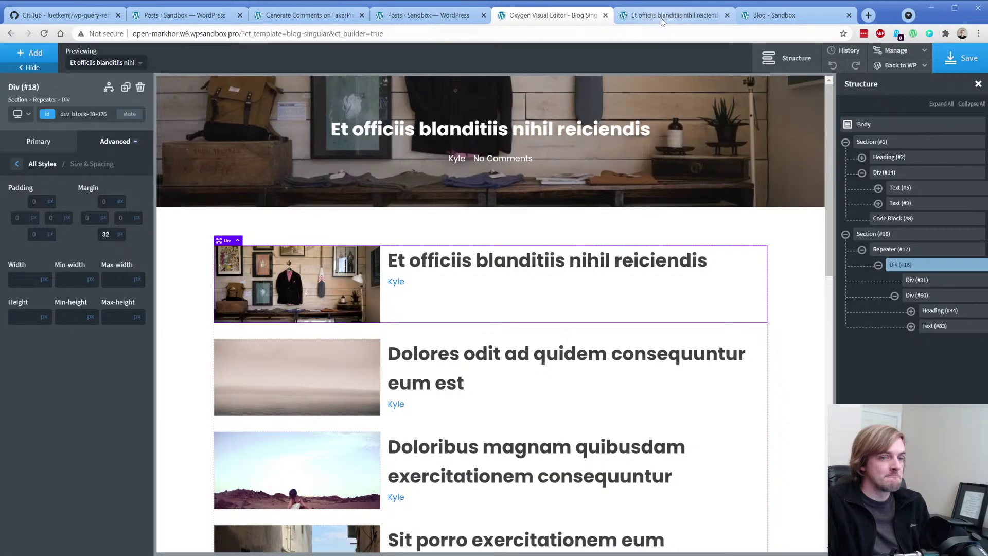
{"action": "left_click", "coordinate": [665, 17]}
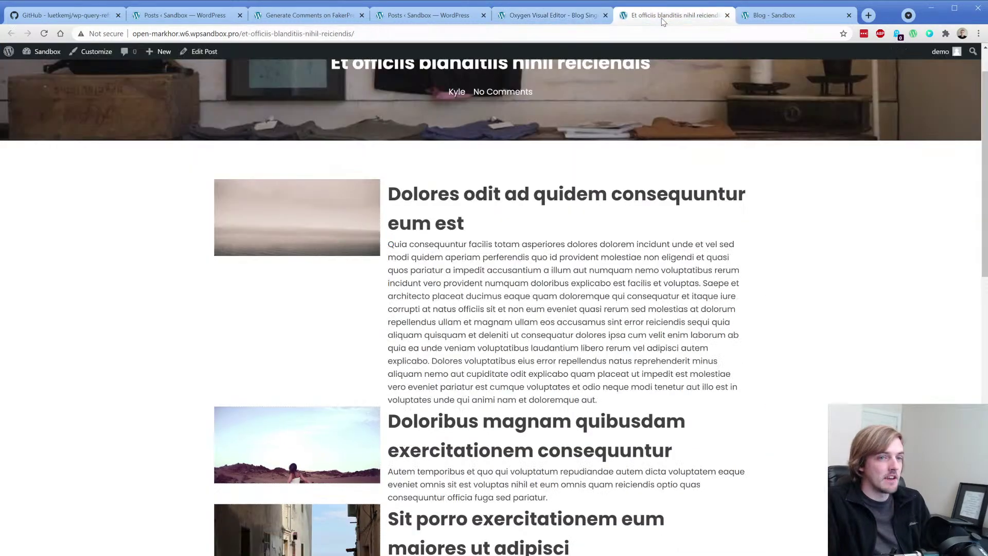
{"action": "left_click", "coordinate": [43, 33]}
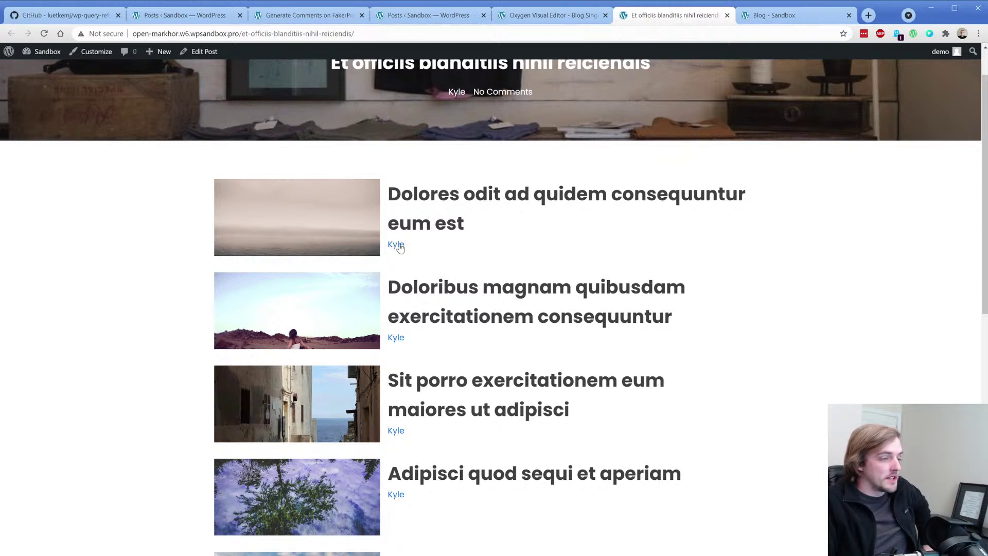
{"action": "scroll", "coordinate": [418, 258], "scroll_direction": "up", "scroll_amount": 1}
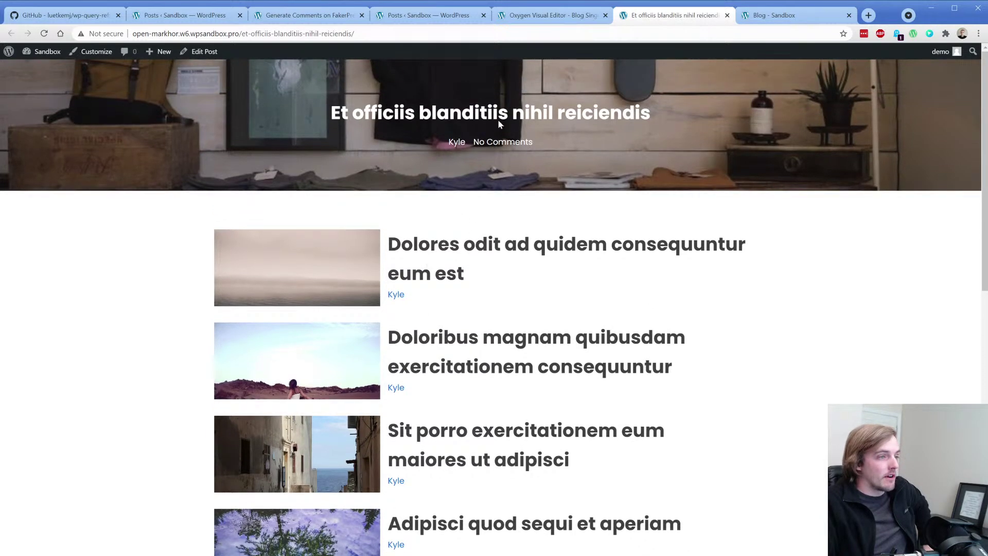
Step: Examine the repeater's advanced query in the template editor, covering its post_type, tax_query and post__not_in parameters
{"action": "left_click", "coordinate": [547, 15]}
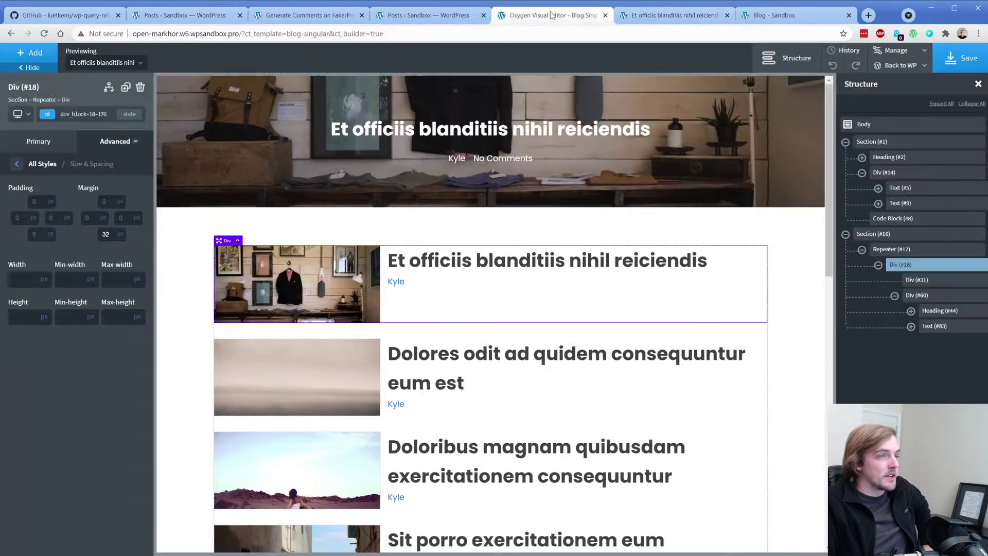
{"action": "left_click", "coordinate": [46, 99]}
{"action": "left_click", "coordinate": [66, 177]}
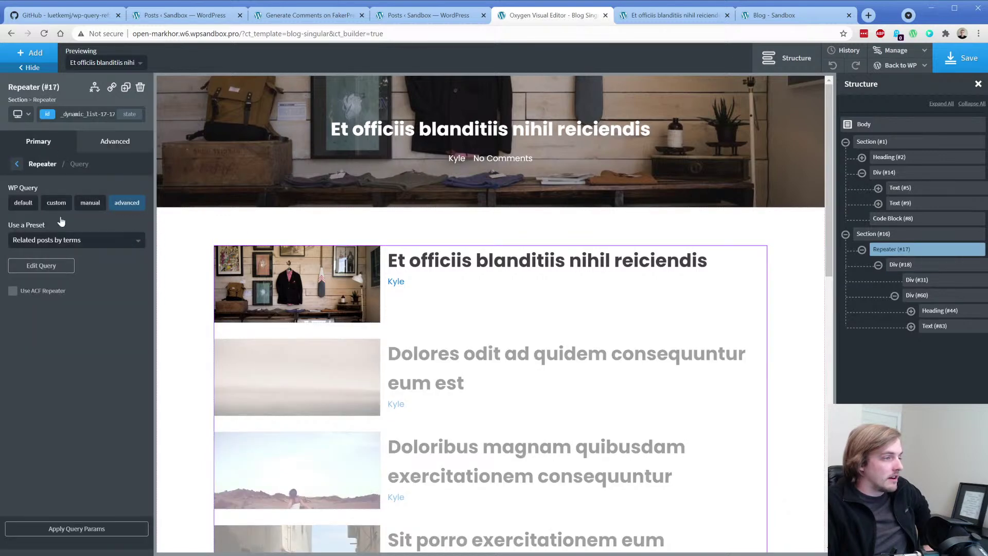
{"action": "left_click", "coordinate": [41, 266]}
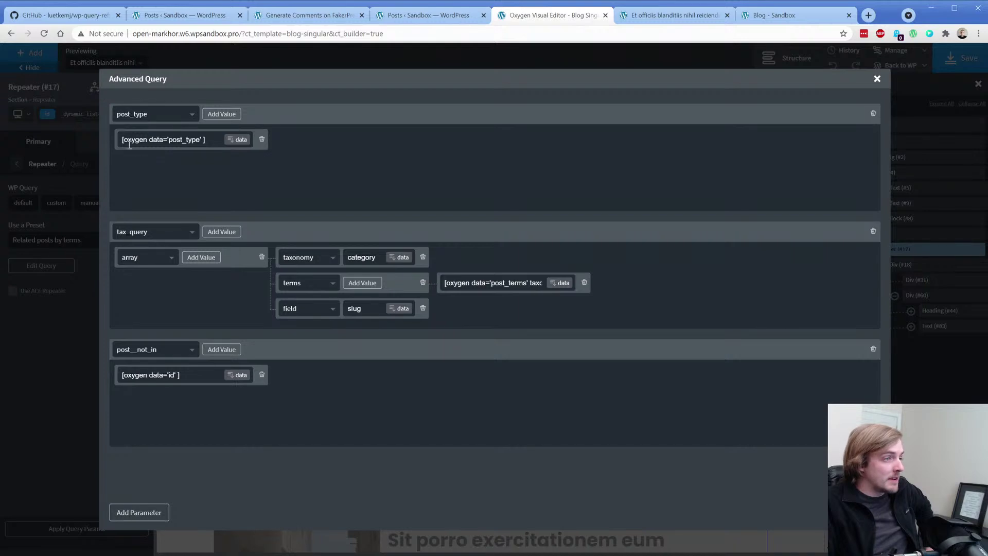
{"action": "left_click_drag", "start_coordinate": [122, 140], "coordinate": [206, 143]}
{"action": "left_click", "coordinate": [211, 142]}
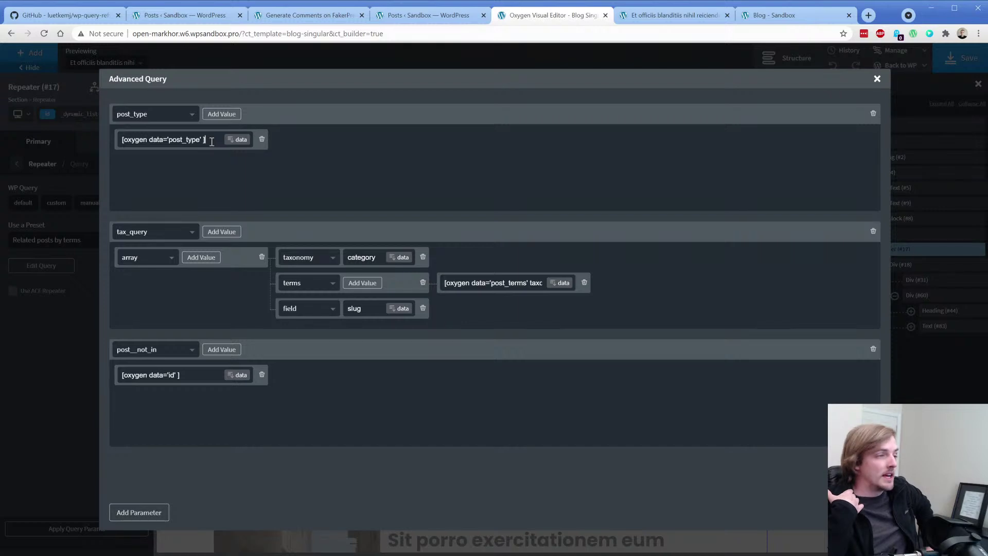
{"action": "left_click", "coordinate": [153, 260]}
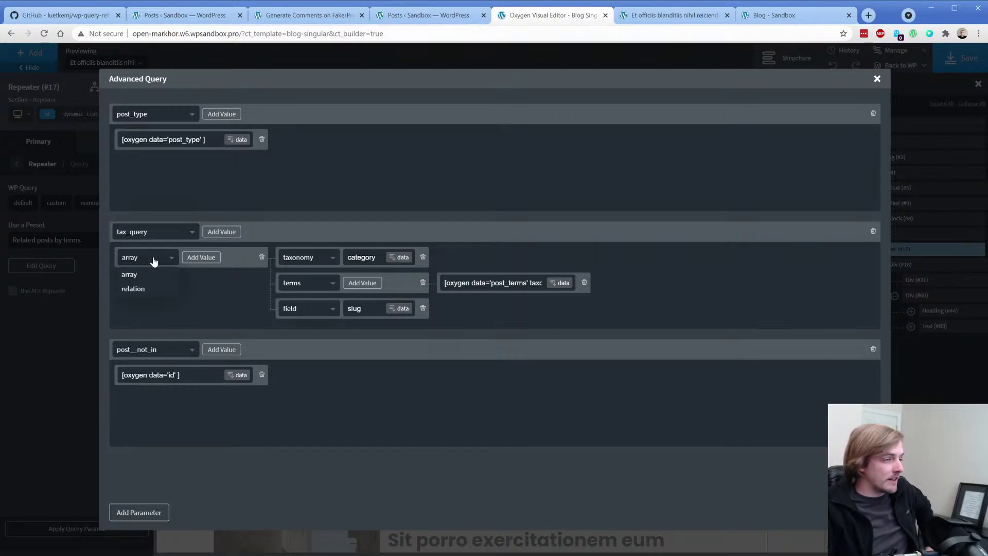
{"action": "left_click", "coordinate": [307, 261]}
{"action": "left_click", "coordinate": [311, 261]}
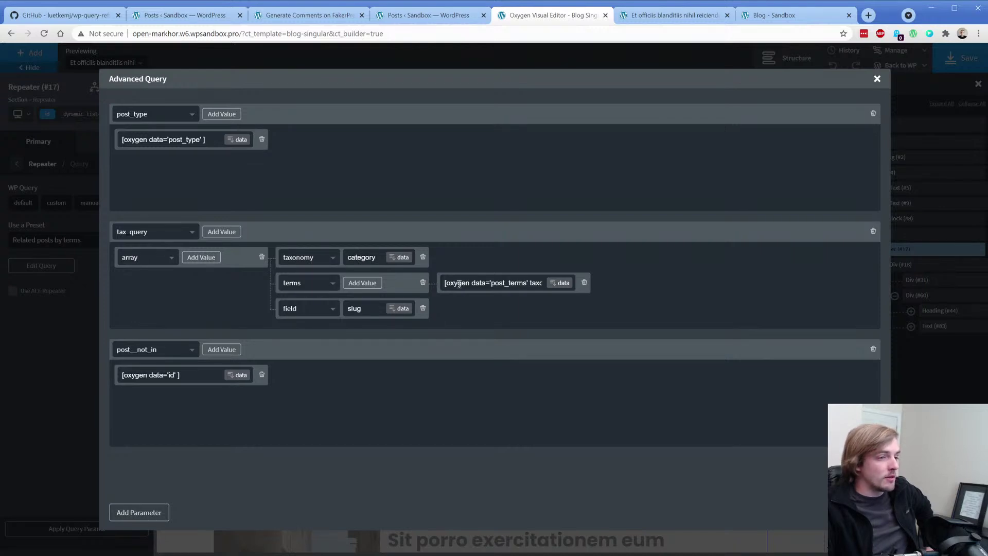
{"action": "left_click_drag", "start_coordinate": [511, 282], "coordinate": [555, 277]}
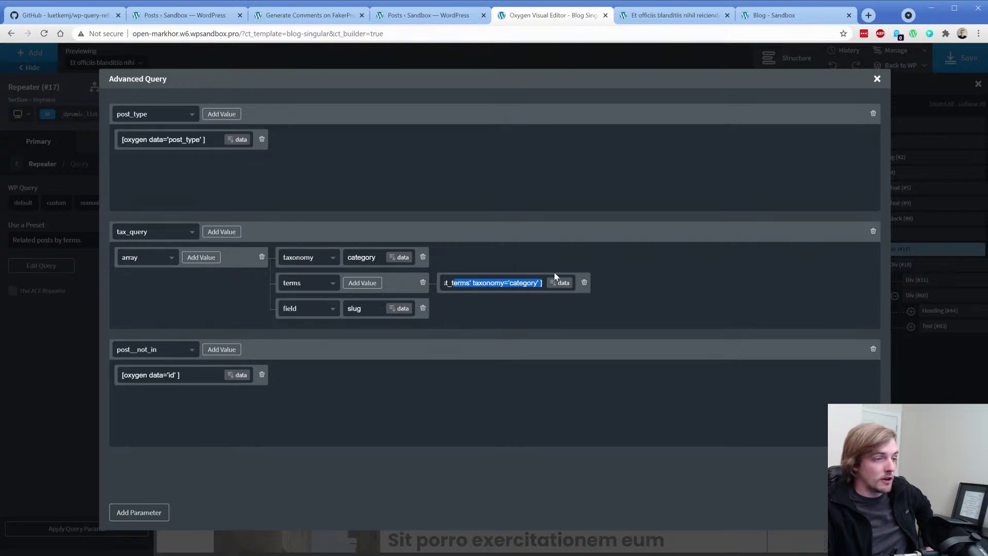
{"action": "left_click", "coordinate": [527, 285]}
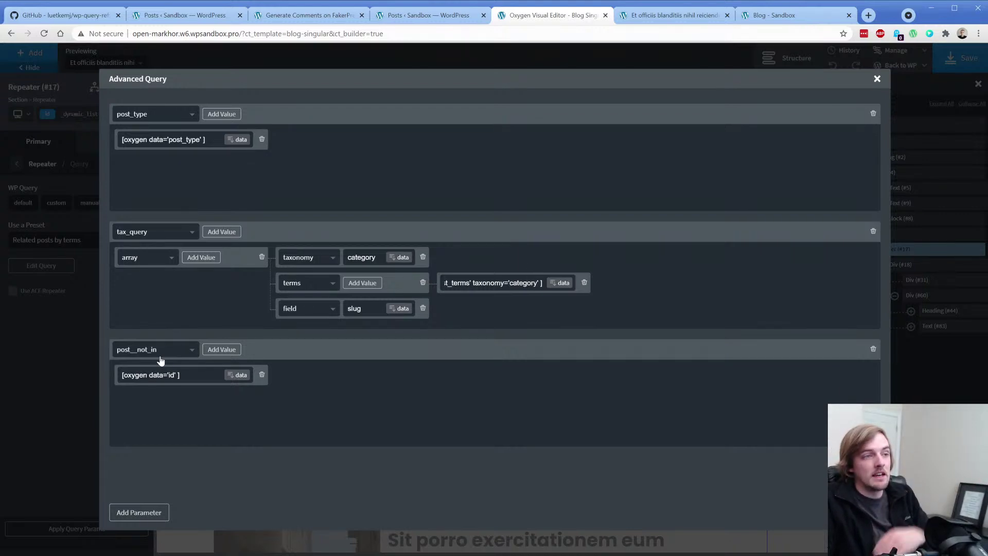
{"action": "left_click", "coordinate": [877, 80]}
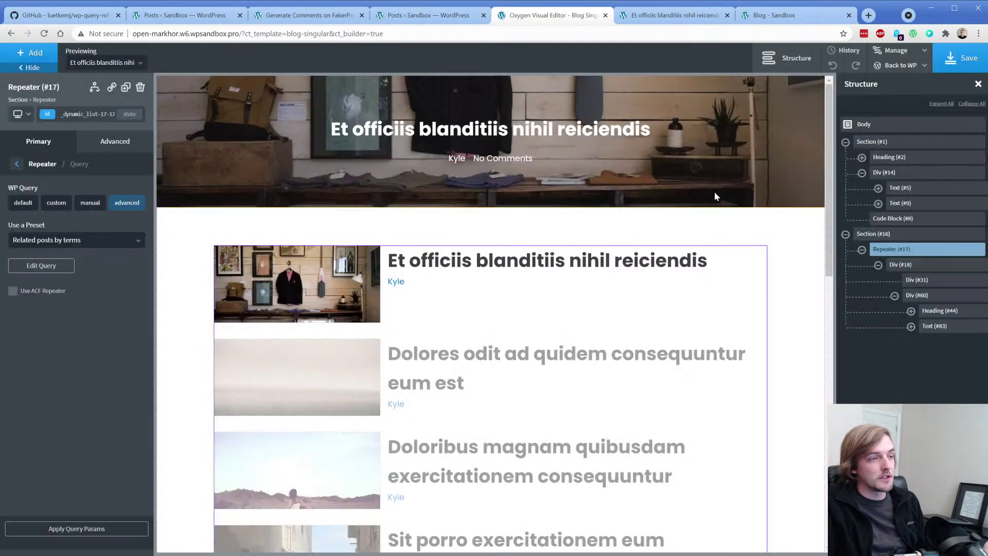
Step: Add a text element to the section holding the repeater and wrap it in a div
{"action": "left_click", "coordinate": [861, 251]}
{"action": "left_click", "coordinate": [869, 239]}
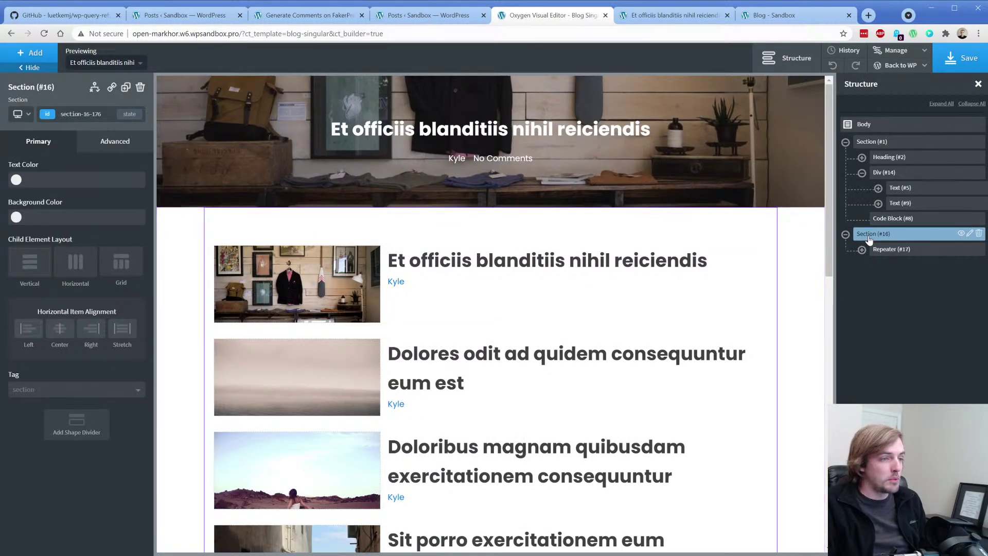
{"action": "left_click", "coordinate": [30, 52]}
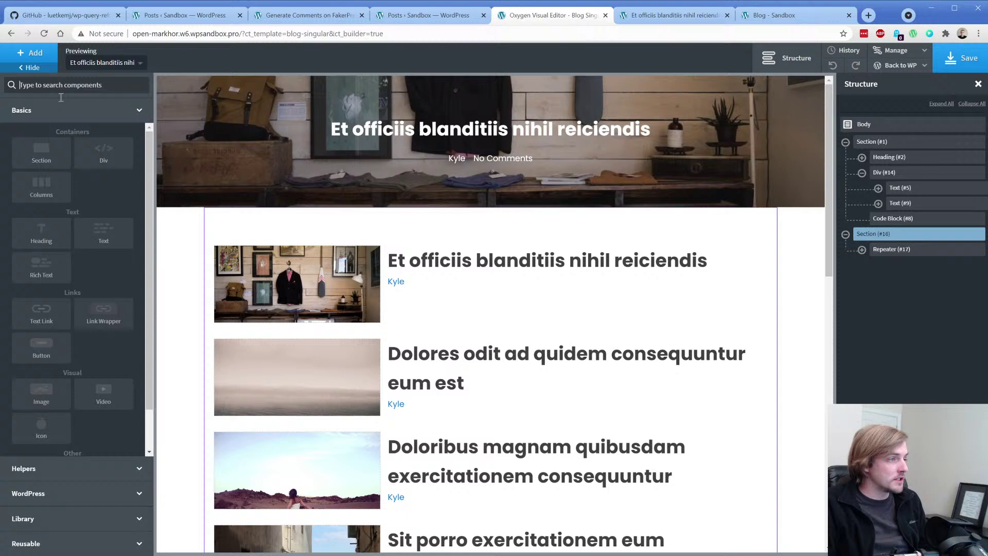
{"action": "left_click", "coordinate": [98, 239]}
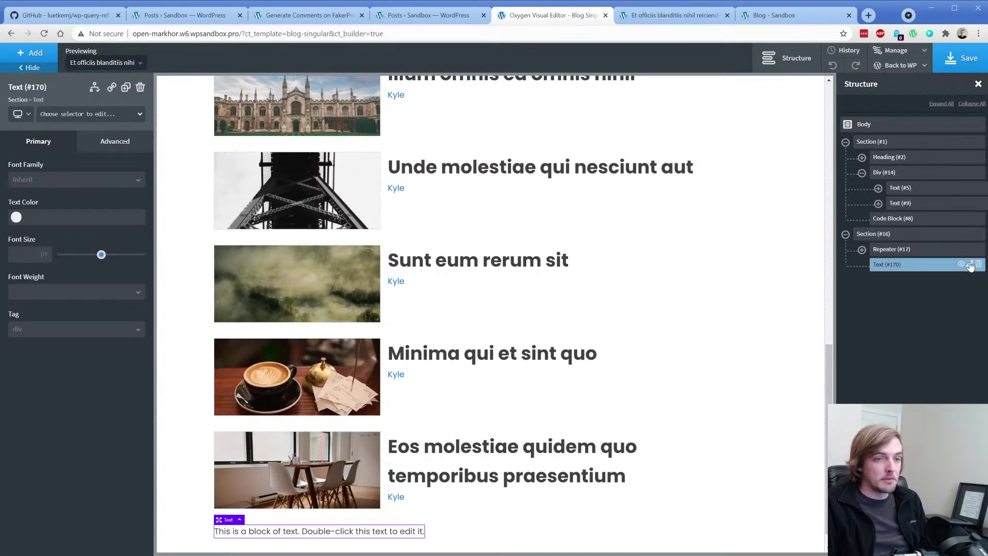
{"action": "left_click", "coordinate": [969, 264]}
{"action": "left_click", "coordinate": [908, 302]}
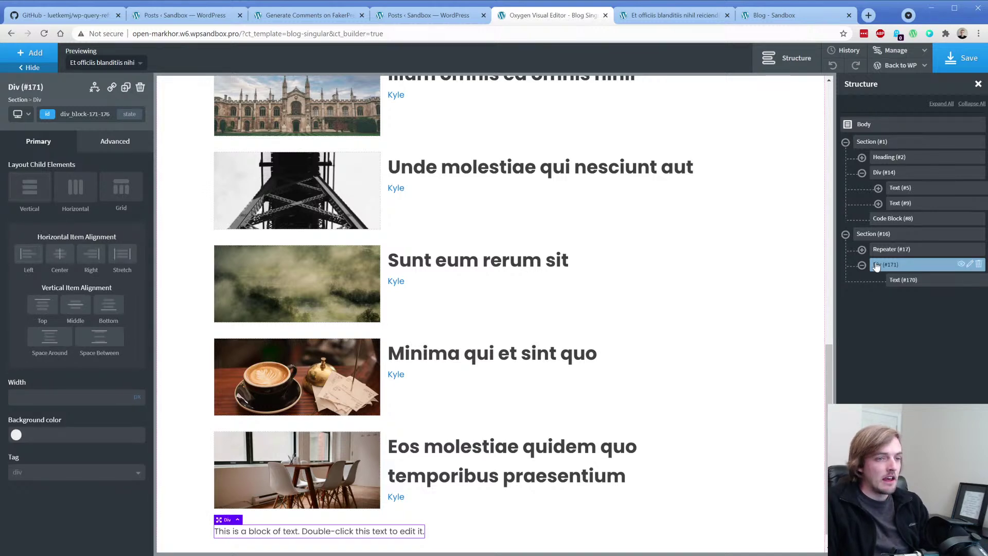
Step: Set the related posts section's child layout to a grid with 4 columns
{"action": "left_click", "coordinate": [874, 236]}
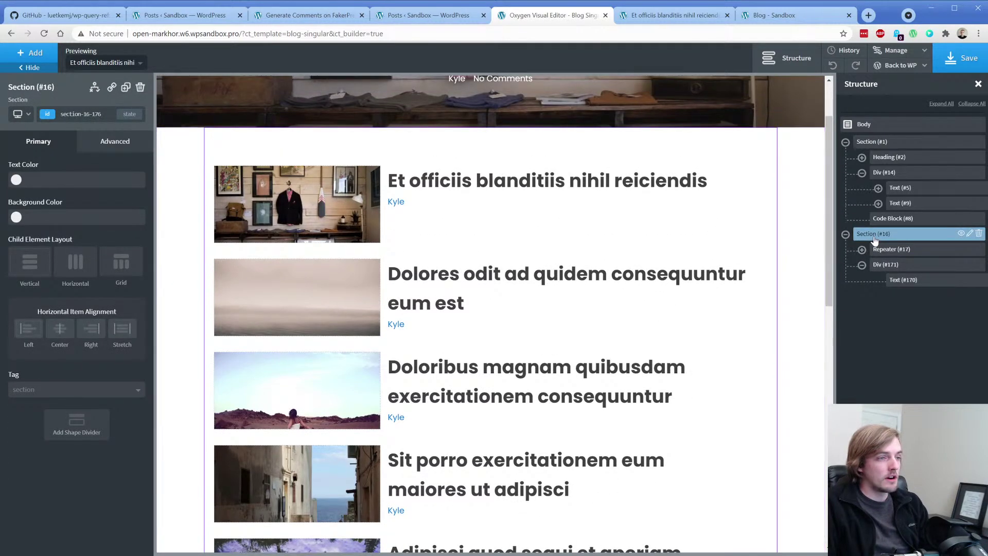
{"action": "left_click", "coordinate": [123, 272]}
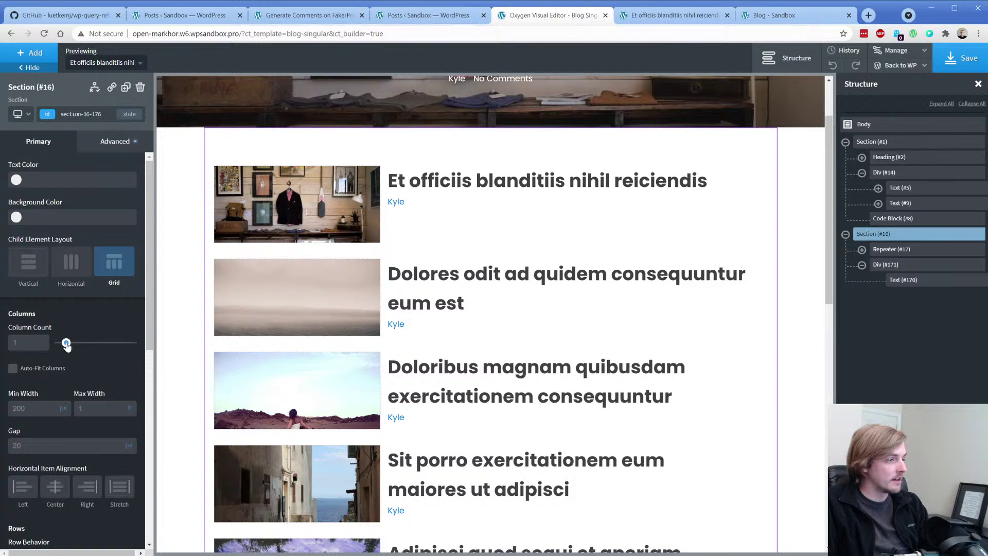
{"action": "left_click_drag", "start_coordinate": [67, 345], "coordinate": [88, 347]}
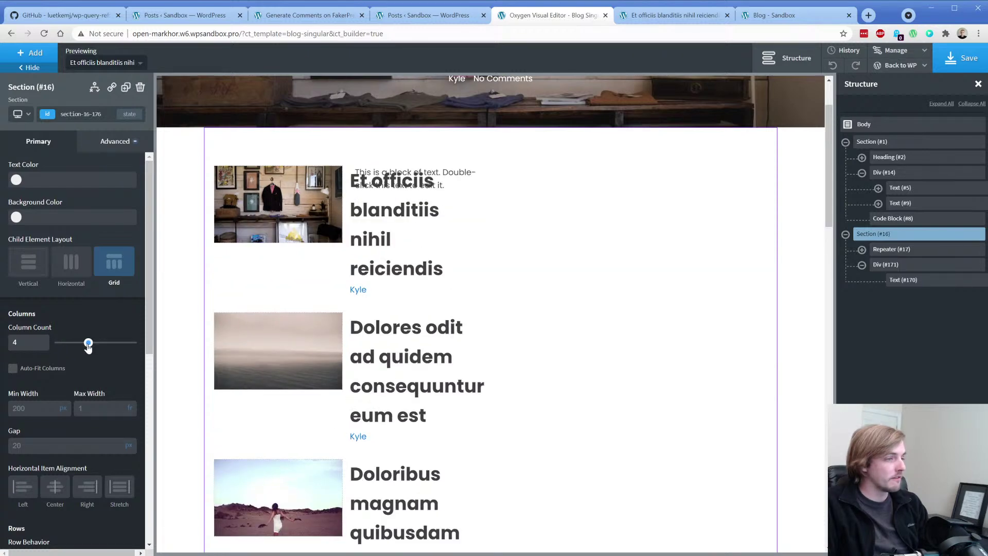
Step: Move the new text div above the repeater within the section
{"action": "left_click", "coordinate": [882, 268]}
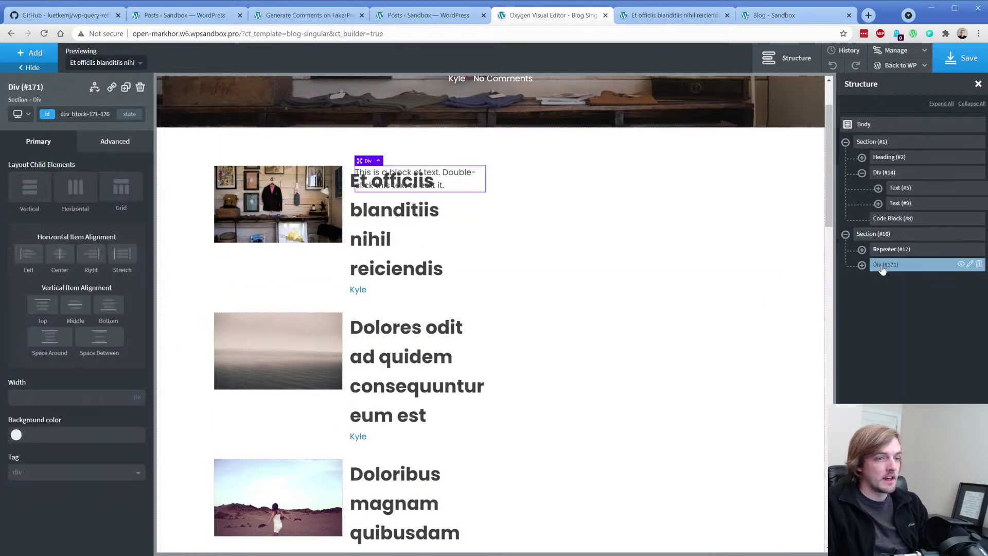
{"action": "left_click", "coordinate": [873, 233]}
{"action": "scroll", "coordinate": [51, 367], "scroll_direction": "down", "scroll_amount": 5}
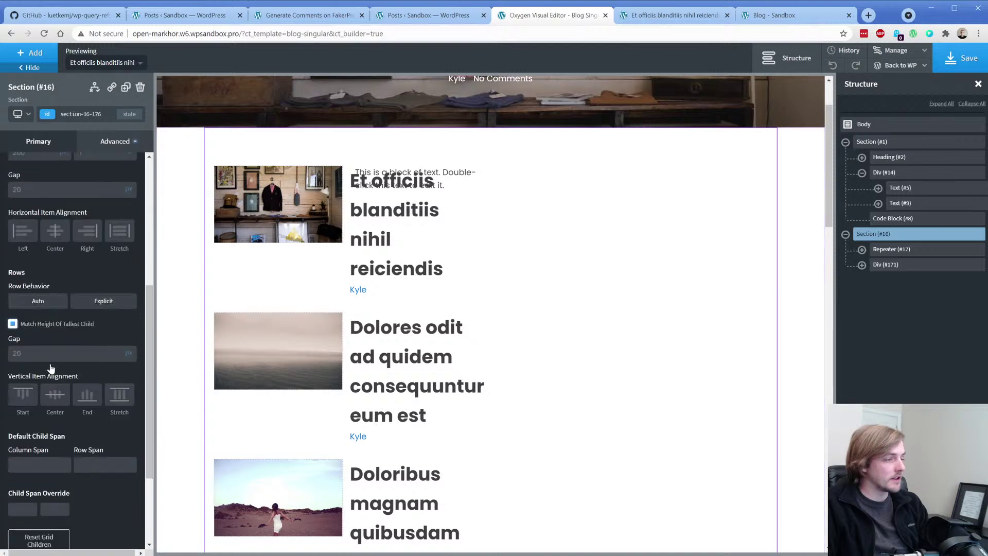
{"action": "scroll", "coordinate": [50, 367], "scroll_direction": "down", "scroll_amount": 1}
{"action": "left_click_drag", "start_coordinate": [883, 266], "coordinate": [892, 253]}
{"action": "left_click", "coordinate": [892, 251]}
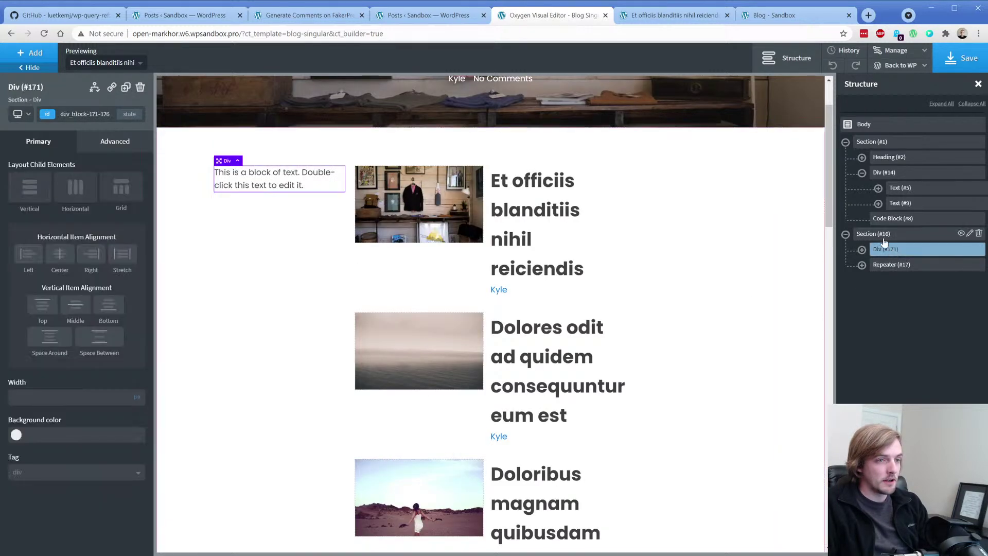
Step: Override the section grid's first child to span 3 columns
{"action": "left_click", "coordinate": [875, 233]}
{"action": "scroll", "coordinate": [64, 406], "scroll_direction": "down", "scroll_amount": 7}
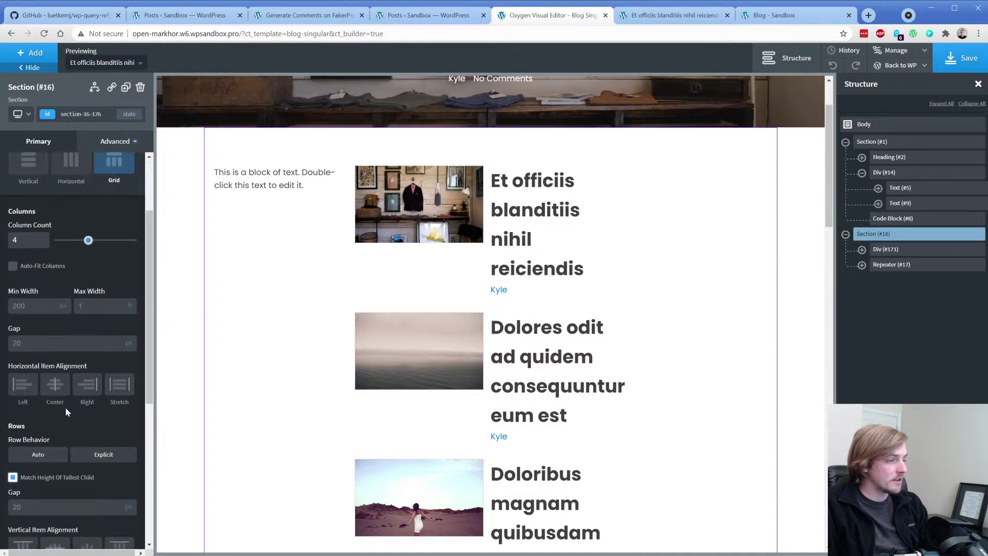
{"action": "left_click", "coordinate": [25, 407]}
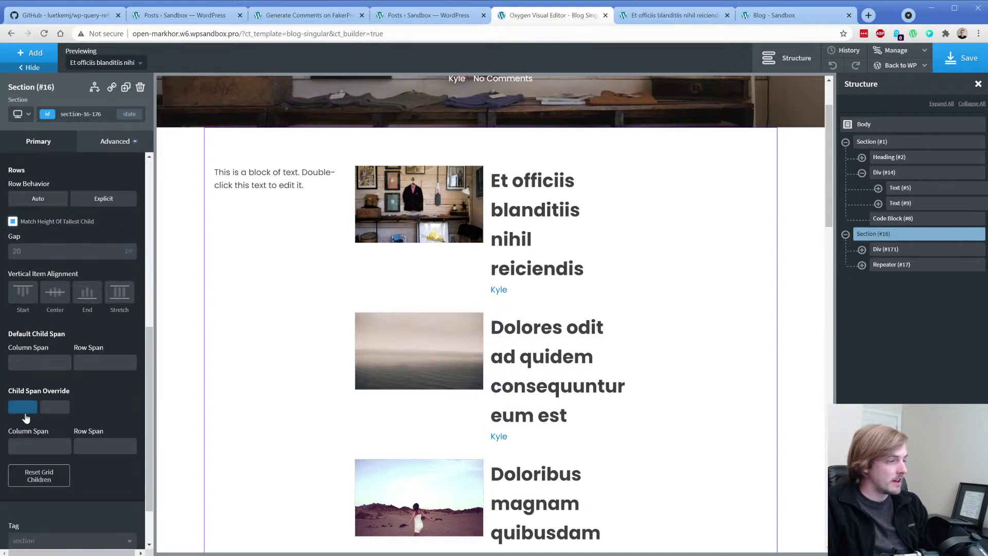
{"action": "left_click", "coordinate": [32, 446]}
{"action": "type", "text": "3"}
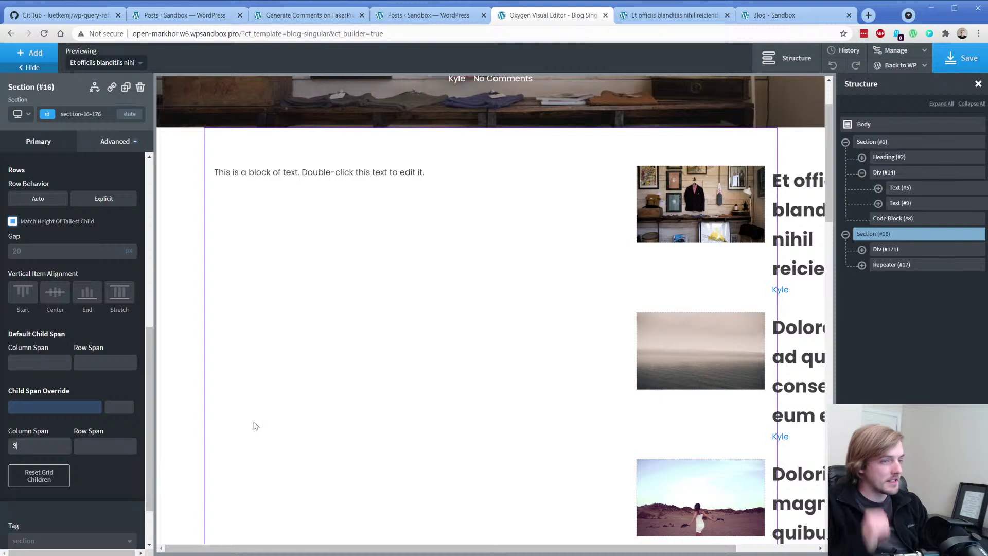
Step: Change the layout of the repeater's outer item div to vertical
{"action": "left_click", "coordinate": [896, 250]}
{"action": "left_click", "coordinate": [895, 265]}
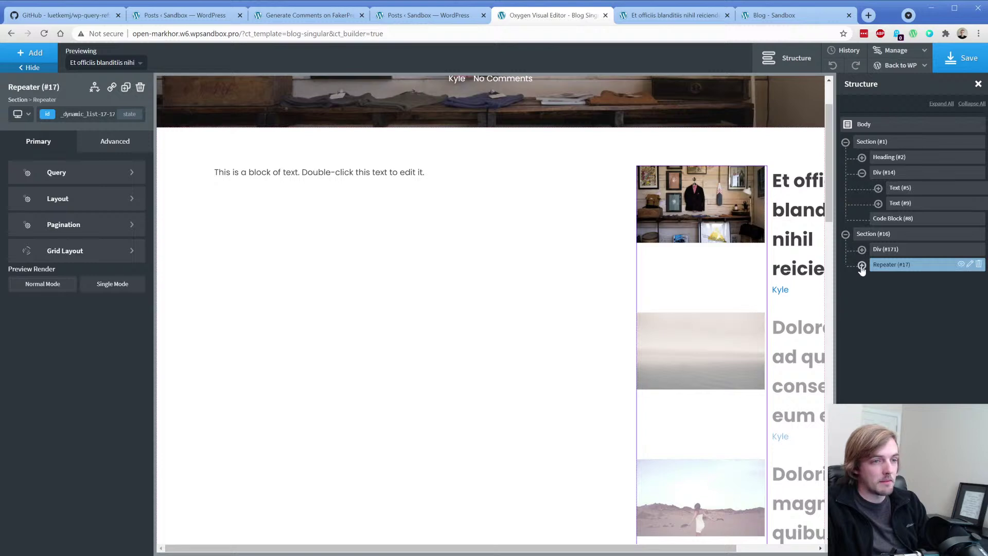
{"action": "left_click", "coordinate": [862, 264]}
{"action": "left_click", "coordinate": [906, 282]}
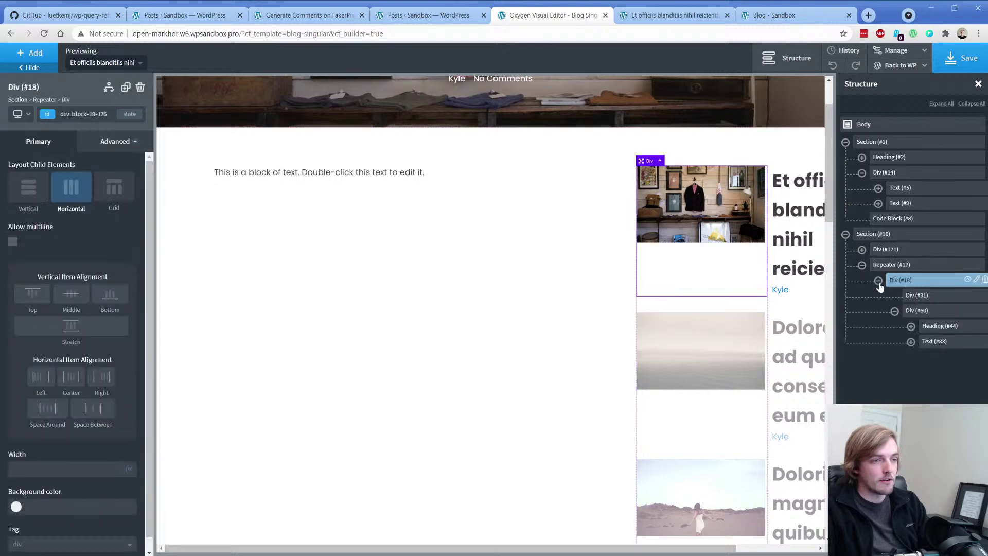
{"action": "left_click", "coordinate": [40, 195]}
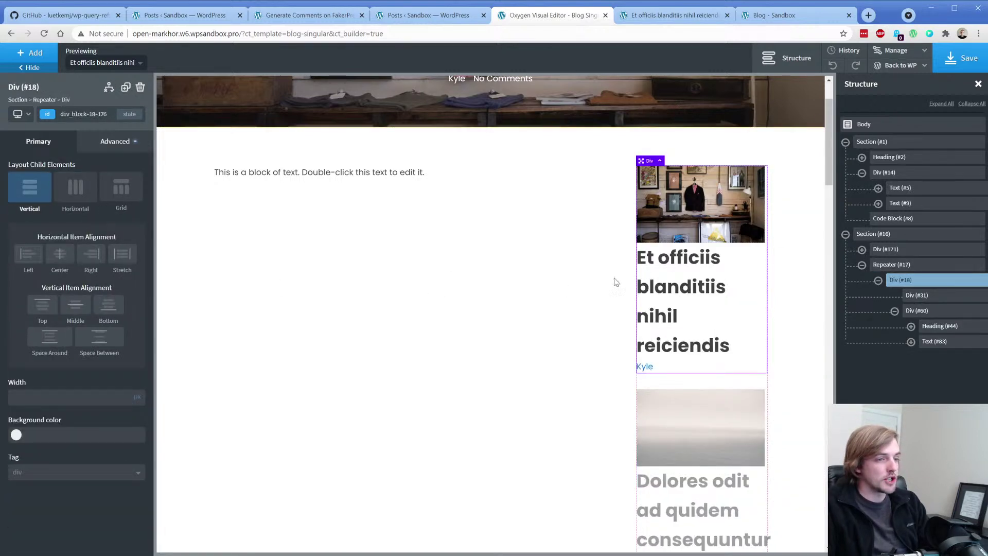
Step: Set the repeater's post title heading to a font size of 20 px and the h2 tag
{"action": "left_click", "coordinate": [688, 274]}
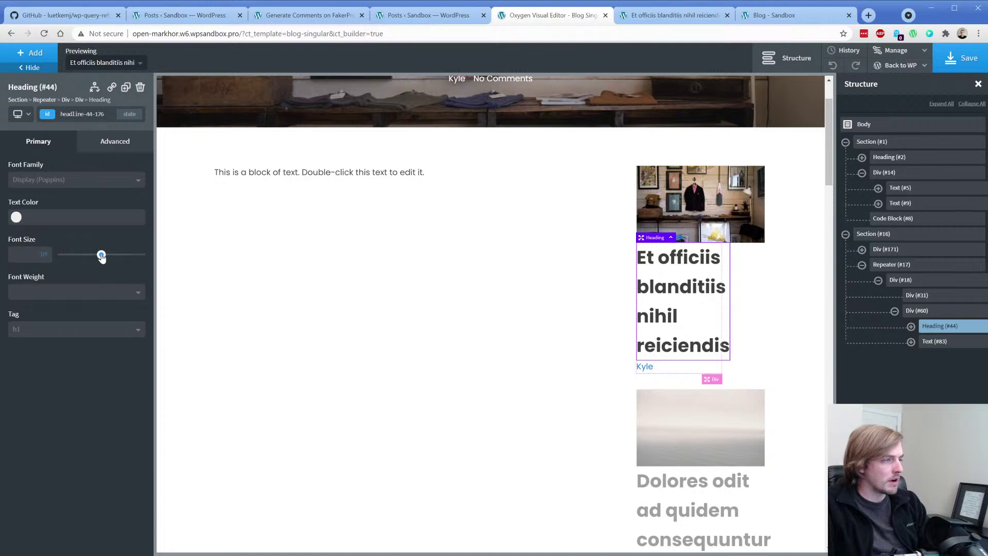
{"action": "left_click_drag", "start_coordinate": [102, 258], "coordinate": [78, 257]}
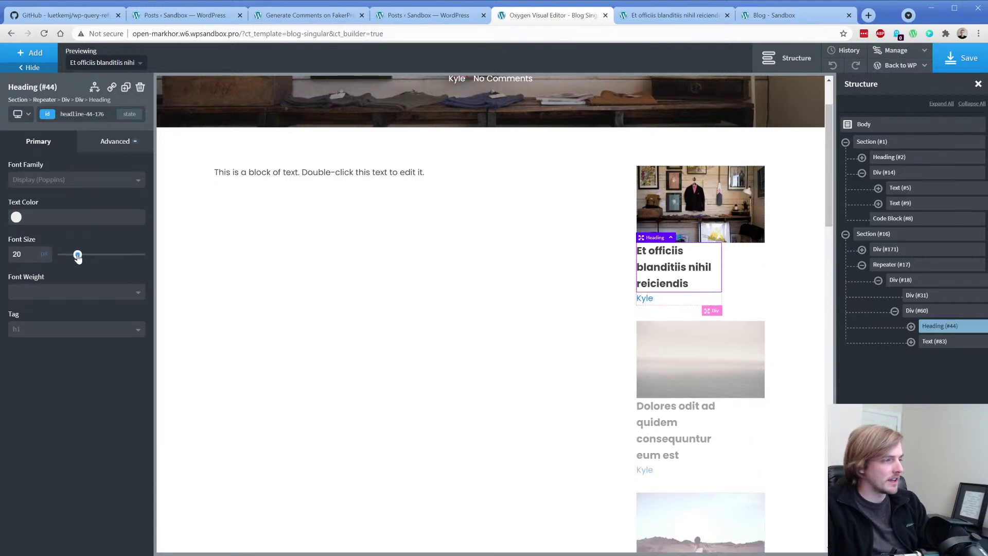
{"action": "left_click", "coordinate": [61, 330]}
{"action": "left_click", "coordinate": [52, 366]}
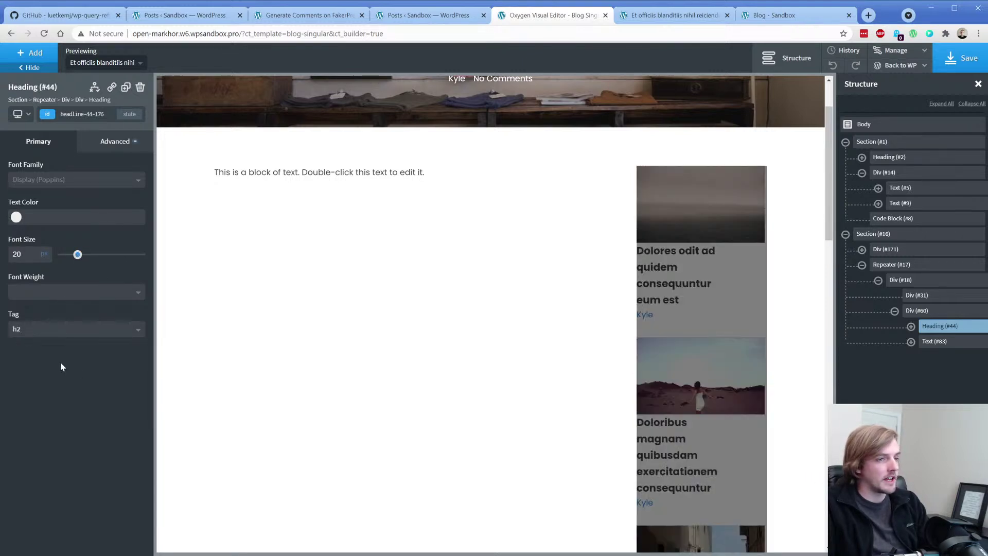
Step: Set the width of the repeater's inner div holding the post title and author to 100%
{"action": "left_click", "coordinate": [921, 311]}
{"action": "double_click", "coordinate": [59, 398]}
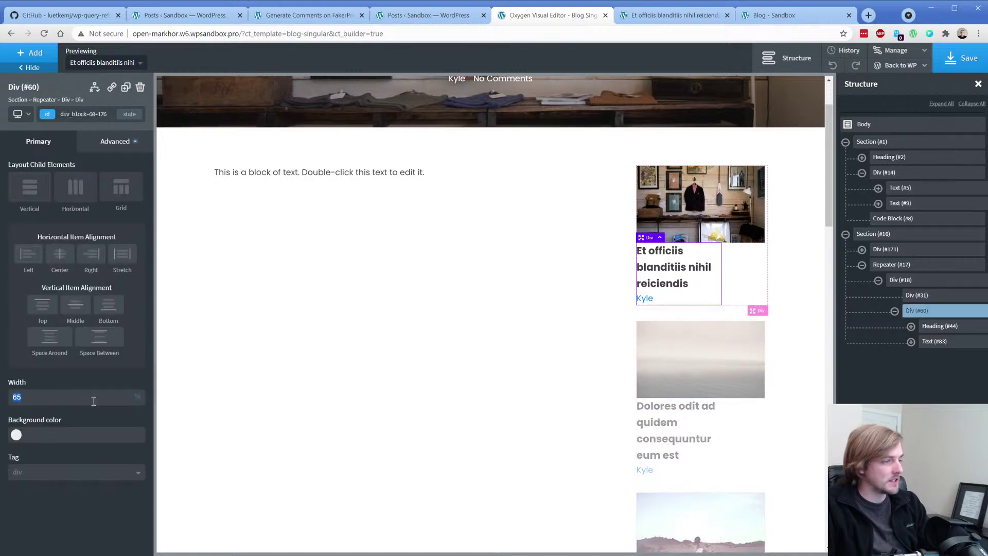
{"action": "type", "text": "100"}
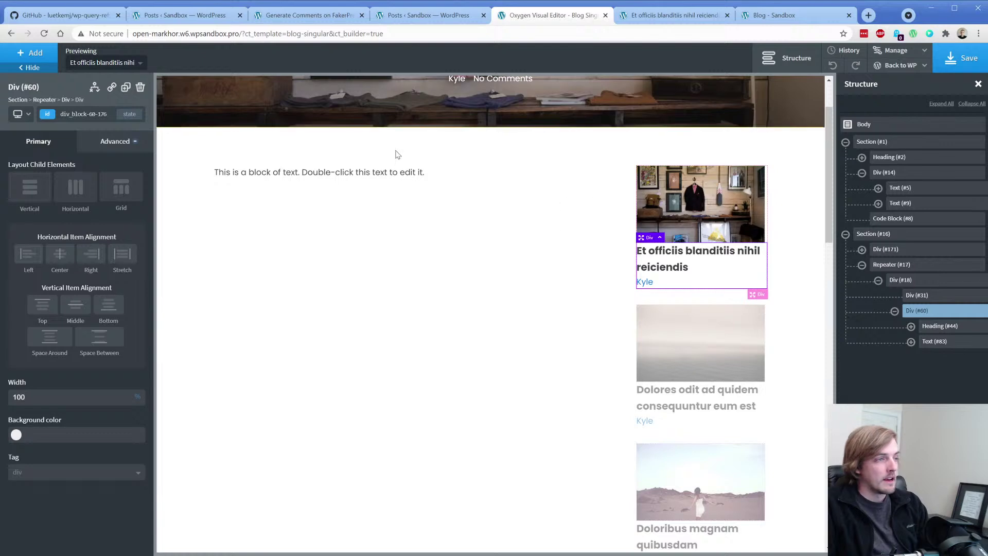
Step: Replace the placeholder text in the wide column with the dynamic post content
{"action": "double_click", "coordinate": [388, 172]}
{"action": "left_click", "coordinate": [591, 57]}
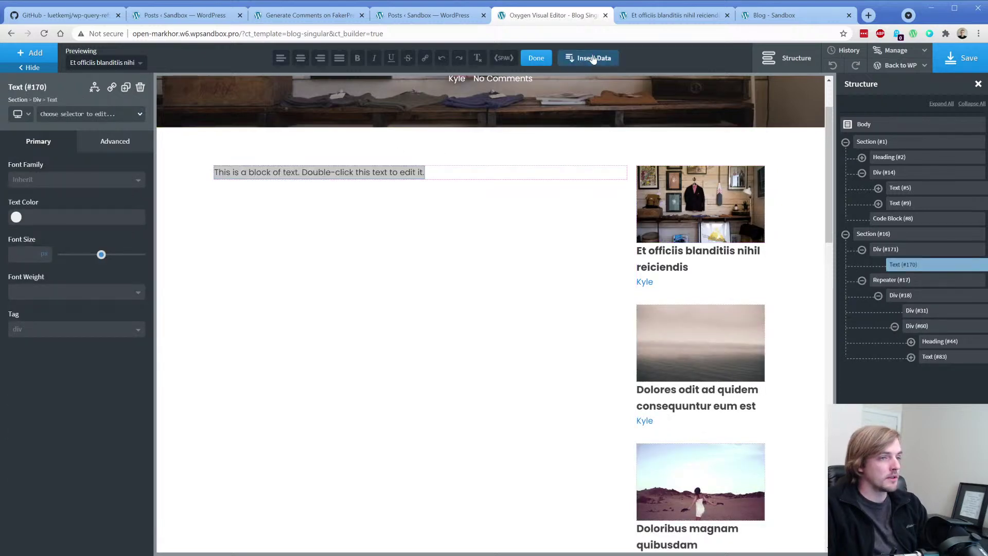
{"action": "left_click", "coordinate": [265, 180]}
{"action": "left_click", "coordinate": [193, 205]}
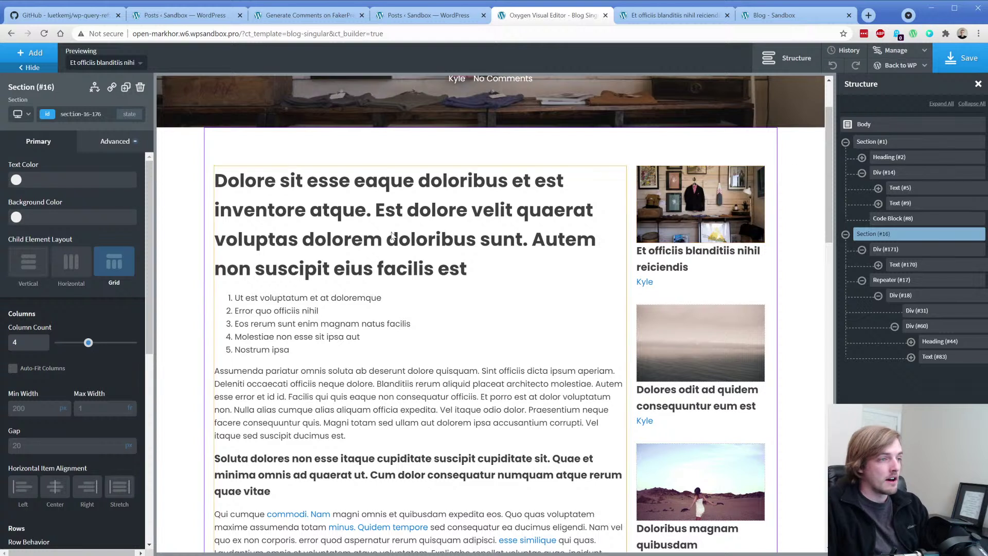
Step: Set the global display font to Montserrat and the global text font to Lato
{"action": "left_click", "coordinate": [896, 50]}
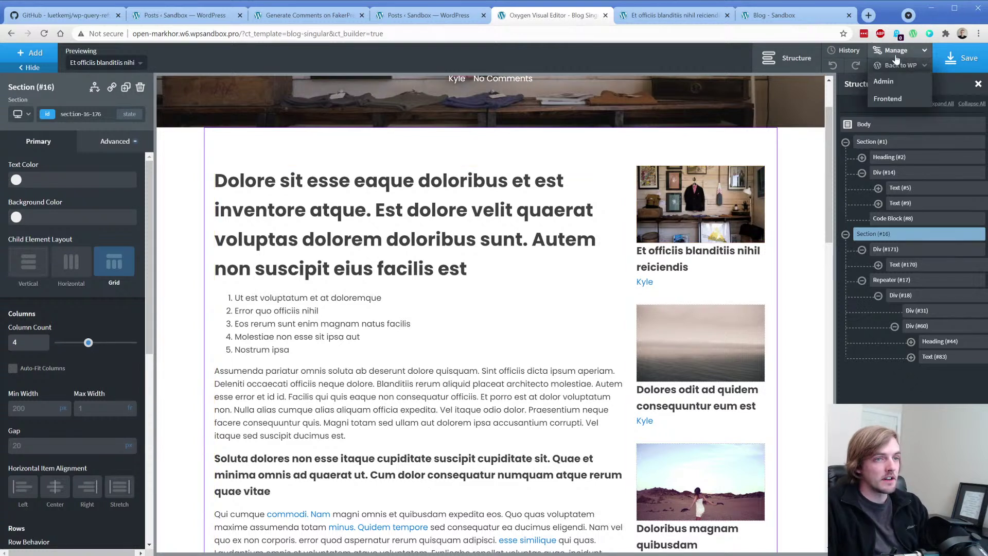
{"action": "left_click", "coordinate": [895, 82]}
{"action": "left_click", "coordinate": [908, 166]}
{"action": "left_click", "coordinate": [909, 172]}
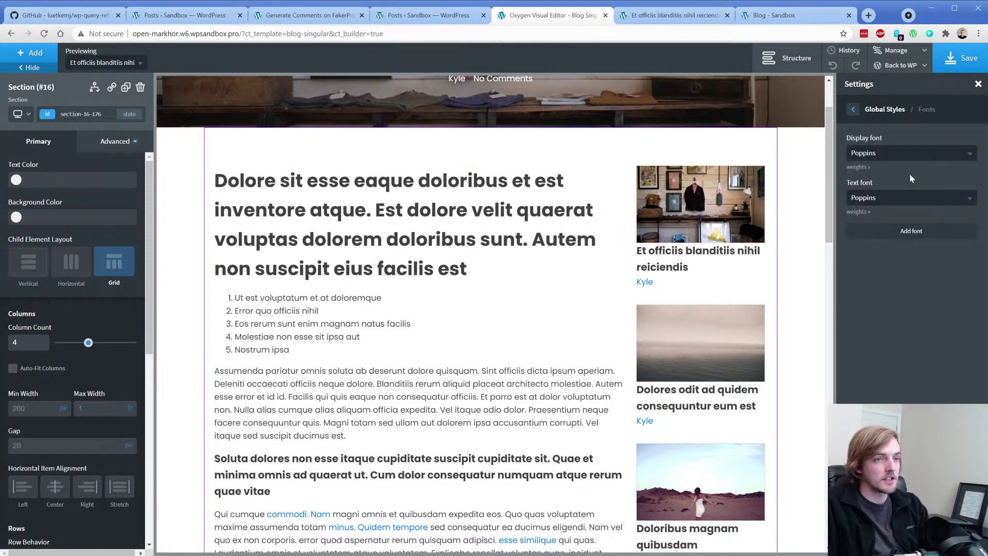
{"action": "left_click", "coordinate": [906, 153]}
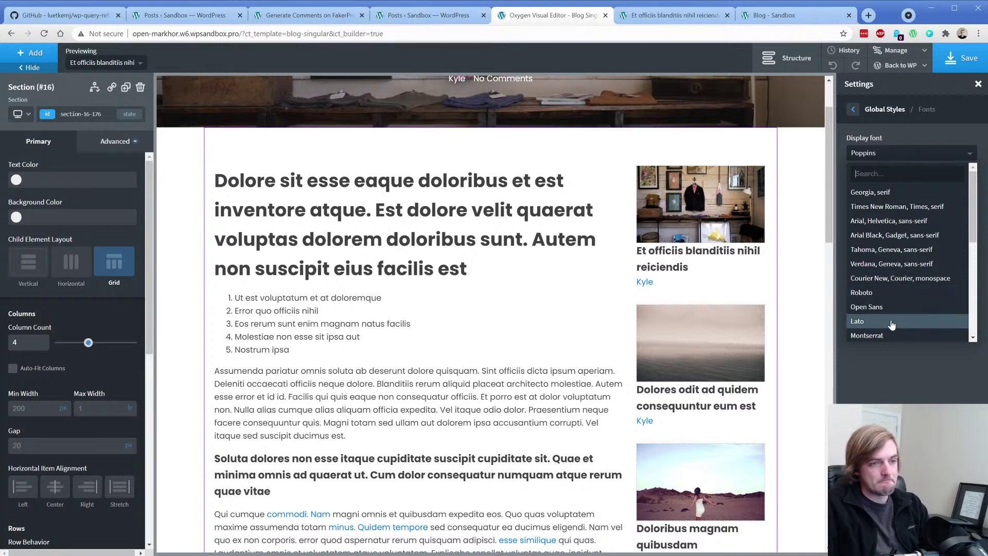
{"action": "scroll", "coordinate": [893, 324], "scroll_direction": "down", "scroll_amount": 1}
{"action": "left_click", "coordinate": [893, 284]}
{"action": "left_click", "coordinate": [893, 197]}
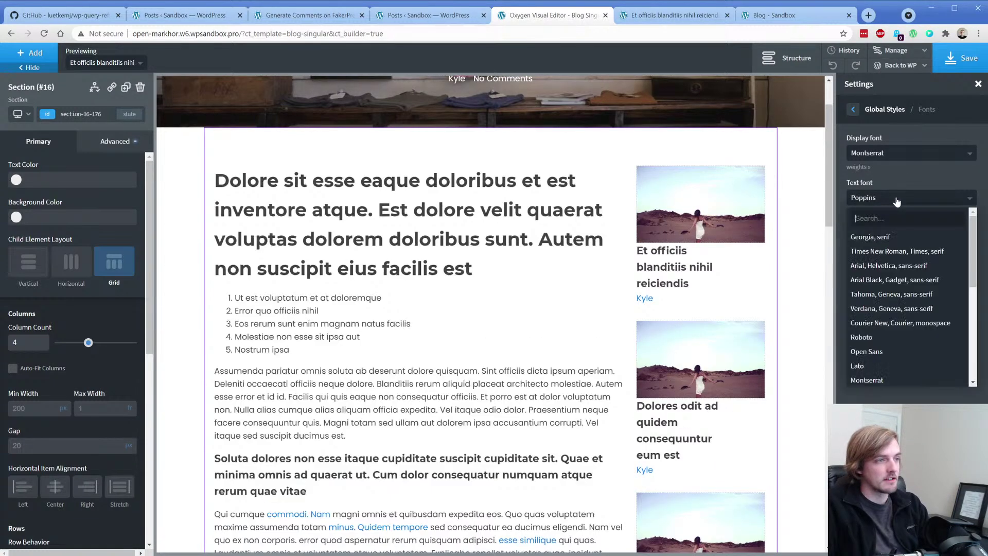
{"action": "left_click", "coordinate": [881, 364]}
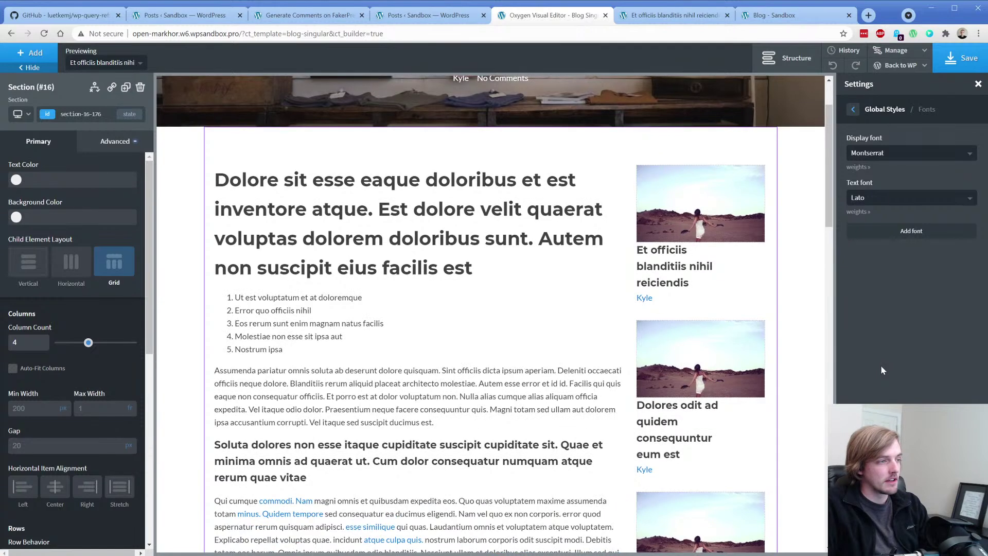
{"action": "left_click", "coordinate": [852, 109]}
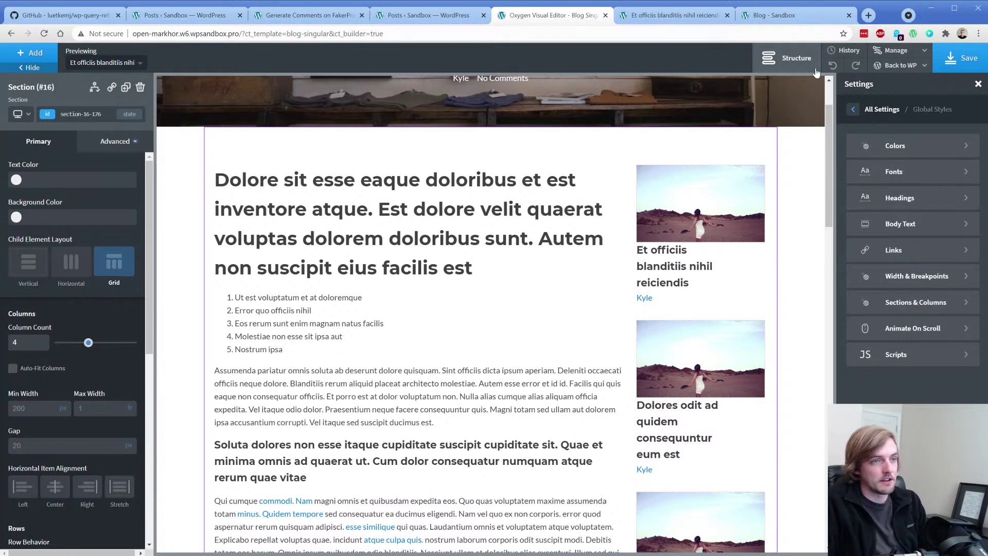
Step: Wrap the related posts repeater in a new div
{"action": "left_click", "coordinate": [743, 286]}
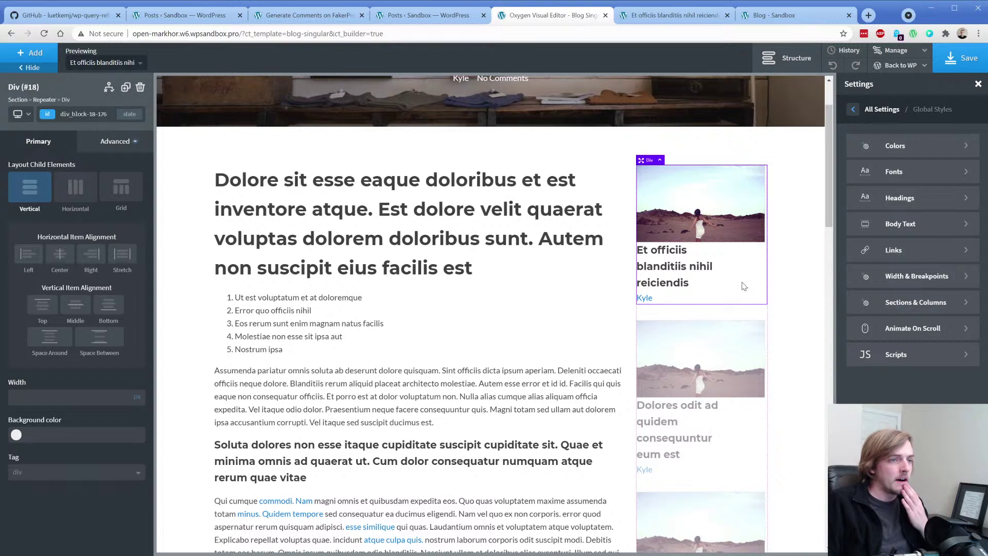
{"action": "left_click", "coordinate": [785, 64]}
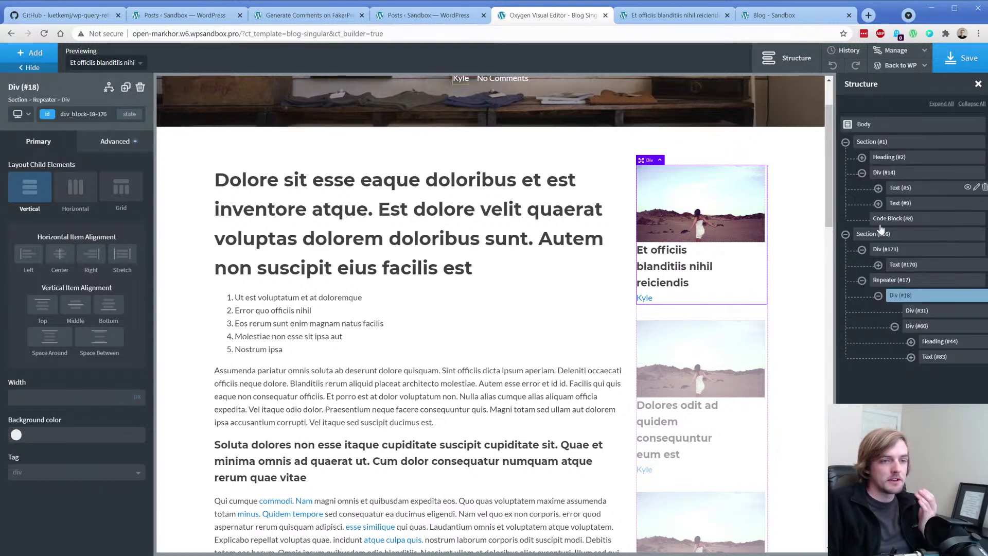
{"action": "left_click", "coordinate": [878, 296]}
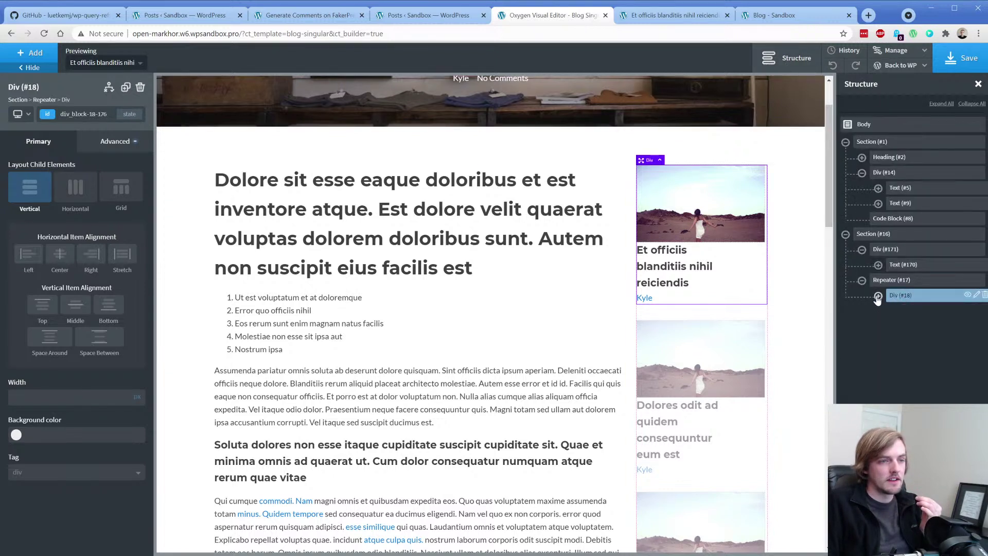
{"action": "left_click", "coordinate": [862, 249]}
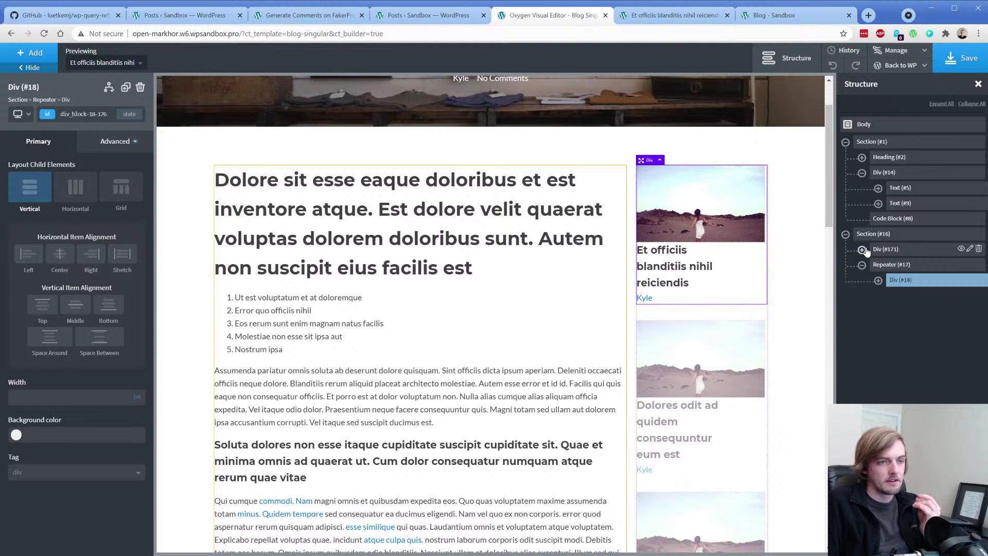
{"action": "left_click", "coordinate": [896, 264]}
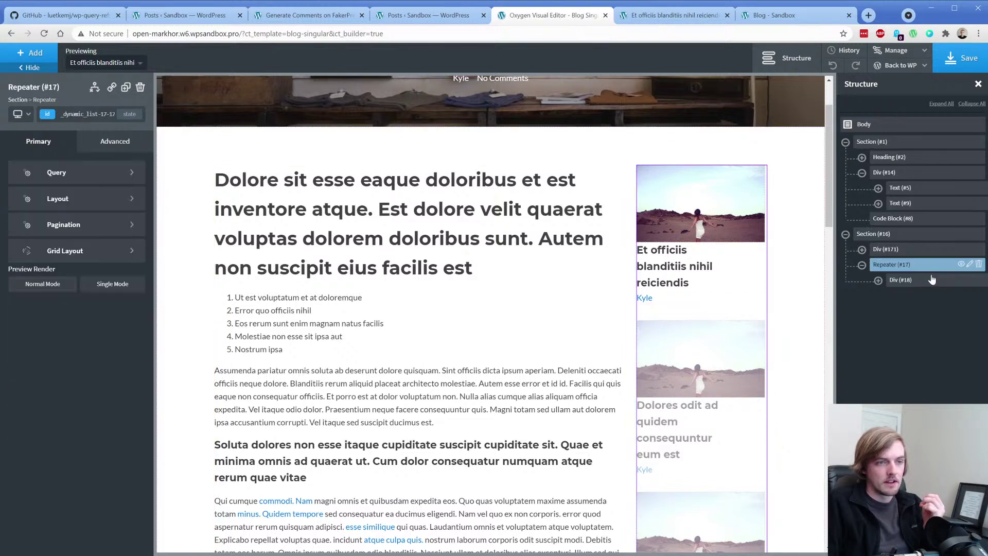
{"action": "left_click", "coordinate": [970, 265]}
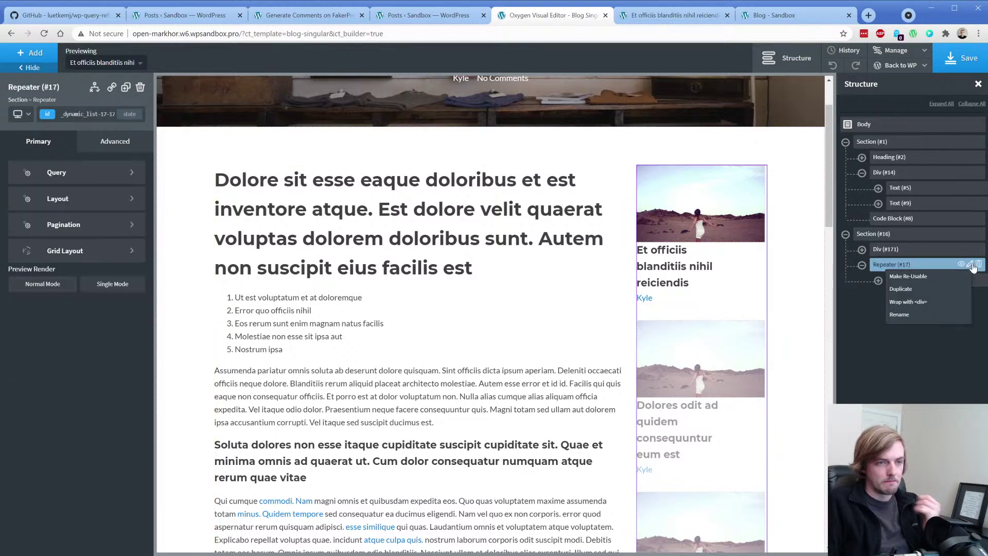
{"action": "left_click", "coordinate": [938, 302]}
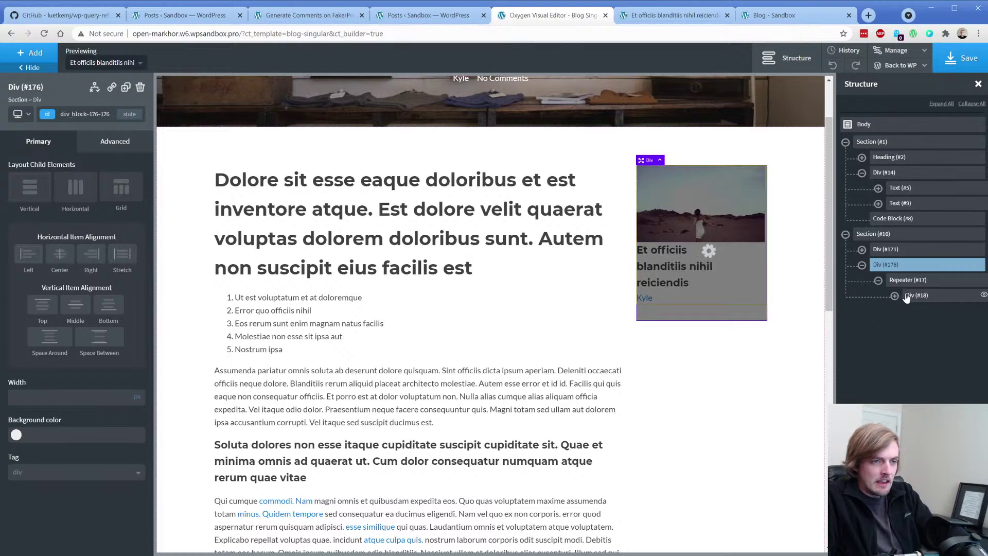
Step: Add a heading inside the new wrapper div and place it above the repeater
{"action": "left_click", "coordinate": [31, 53]}
{"action": "left_click", "coordinate": [41, 232]}
{"action": "left_click_drag", "start_coordinate": [908, 294], "coordinate": [910, 281]}
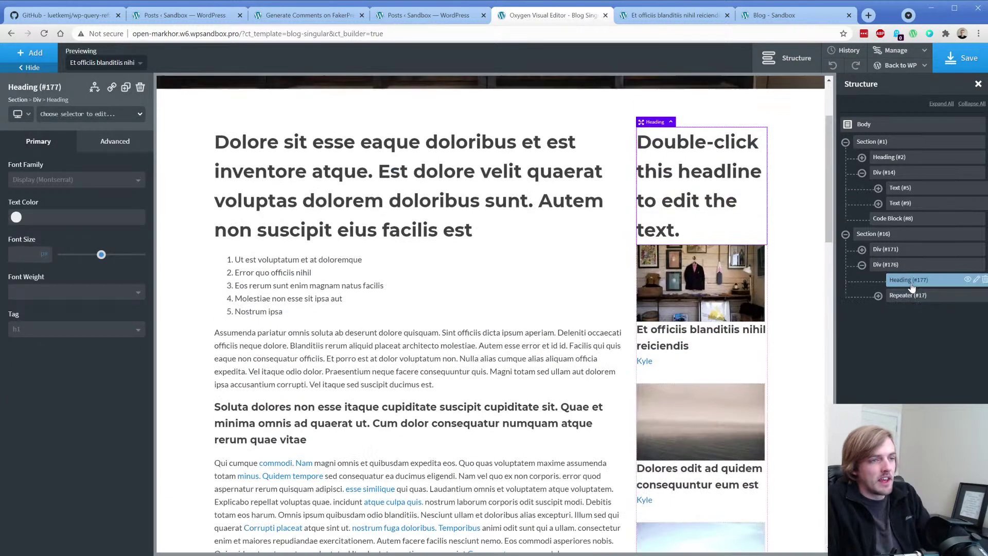
Step: Replace the sidebar heading's placeholder text with "More Posts From This Category"
{"action": "double_click", "coordinate": [684, 178]}
{"action": "type", "text": "M"}
{"action": "key", "text": "BackSpace"}
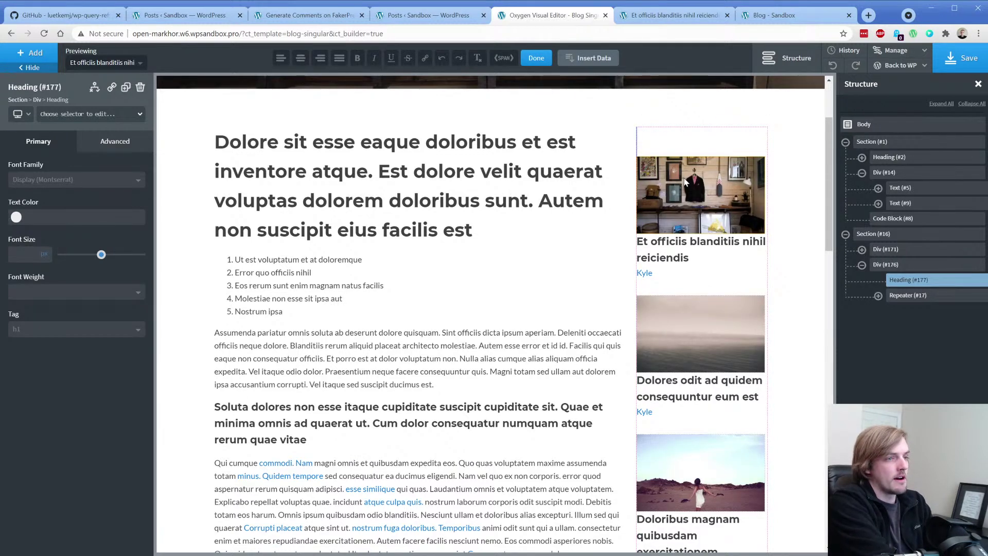
{"action": "type", "text": "More Posts From T"}
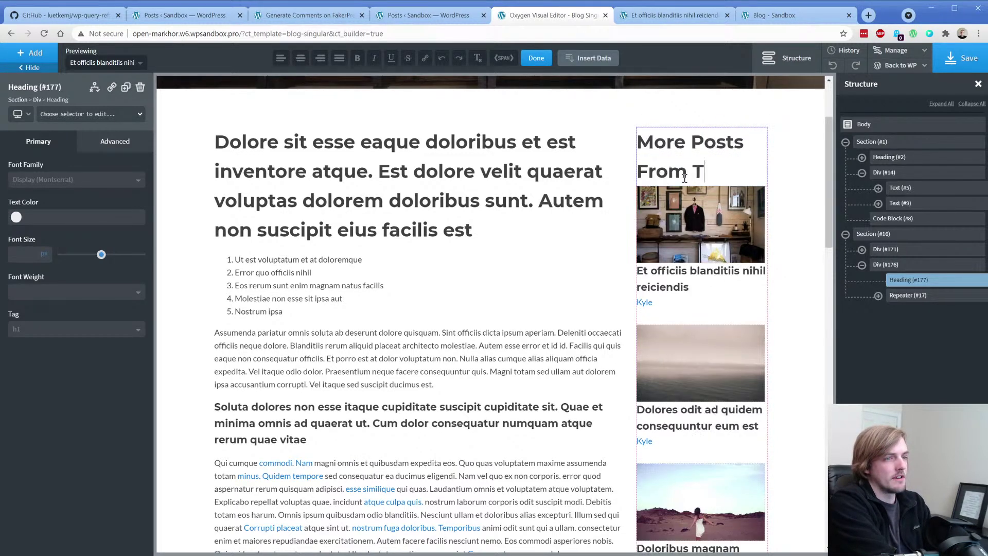
{"action": "type", "text": "his Category"}
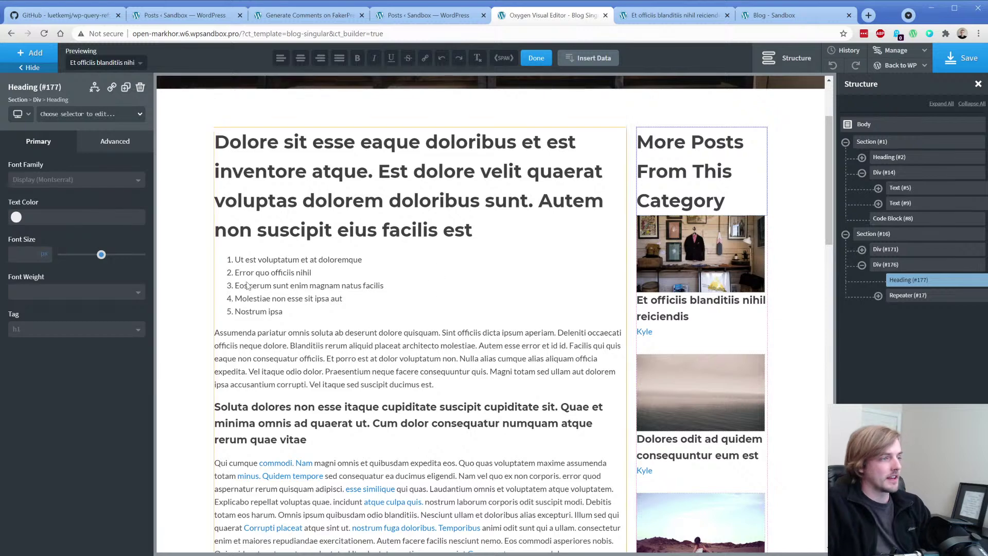
Step: Give the sidebar heading a font size of 20 px and the h3 tag
{"action": "left_click", "coordinate": [26, 255]}
{"action": "type", "text": "20"}
{"action": "left_click", "coordinate": [46, 337]}
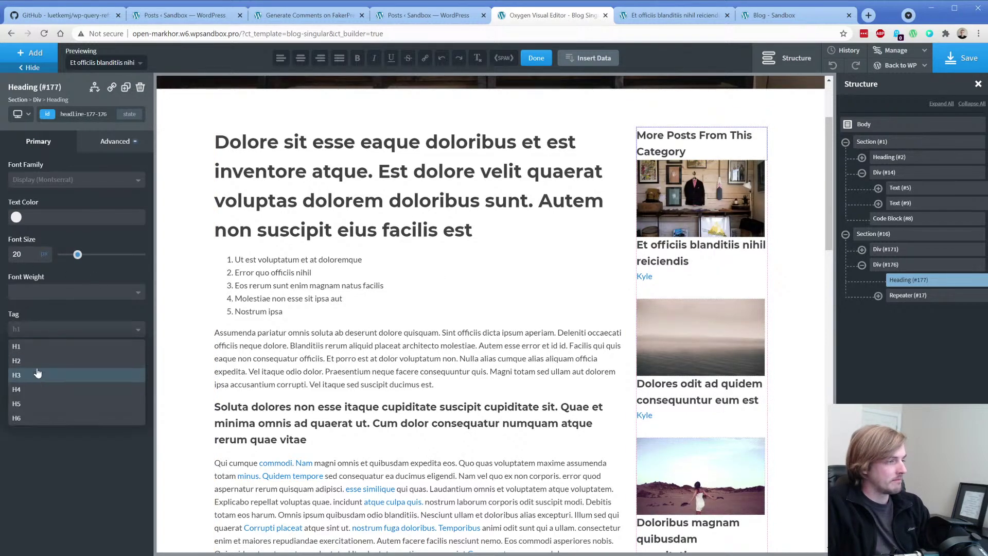
{"action": "left_click", "coordinate": [37, 374]}
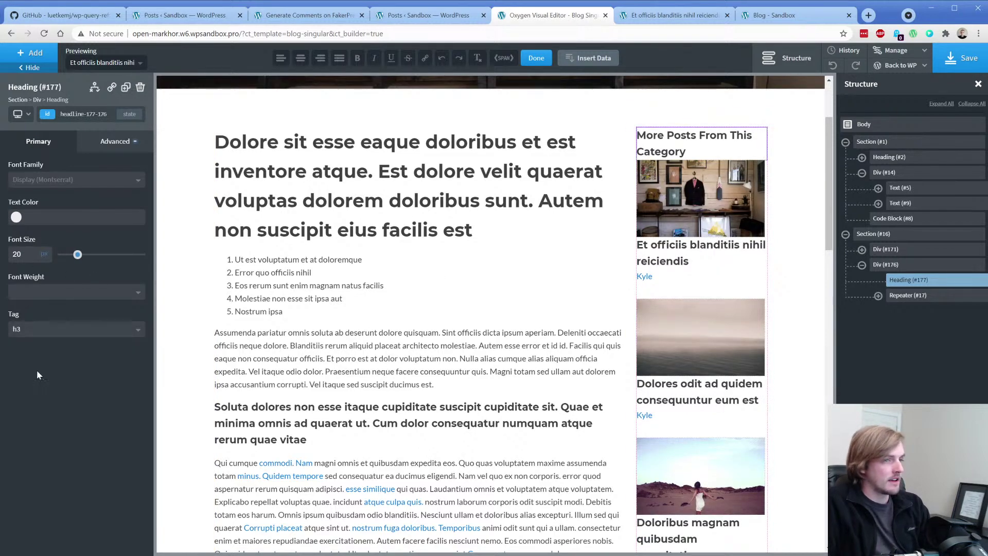
Step: Set the sidebar heading's bottom margin to 16 px
{"action": "left_click", "coordinate": [110, 143]}
{"action": "left_click", "coordinate": [61, 197]}
{"action": "left_click", "coordinate": [105, 234]}
{"action": "type", "text": "15"}
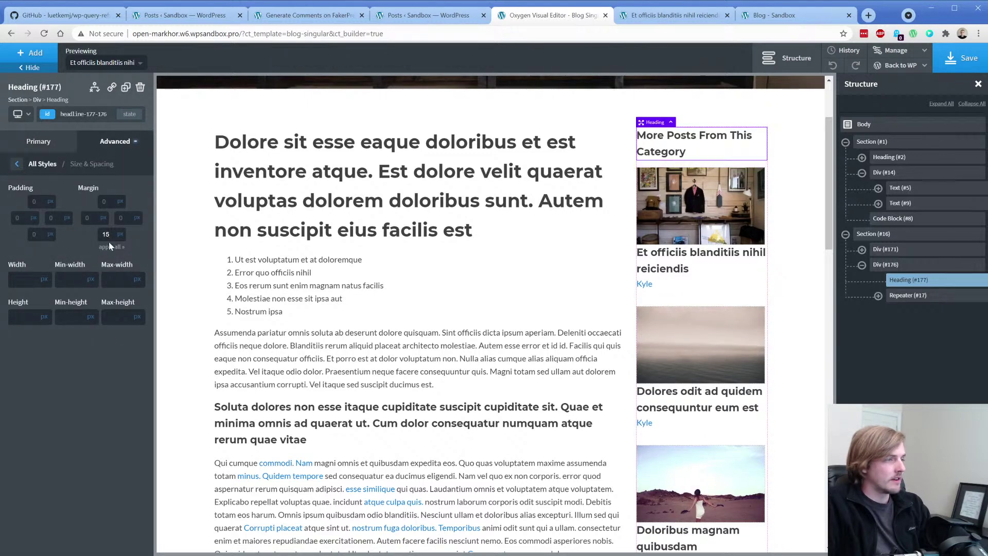
{"action": "key", "text": "Up"}
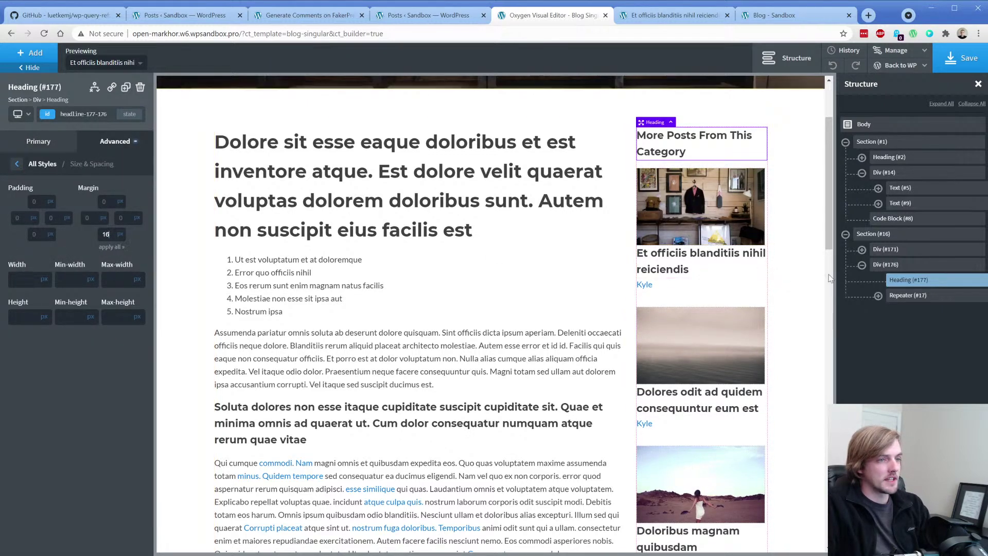
Step: Give the repeater's outer item div a box shadow coloured rgba(0,0,0,0.35)
{"action": "left_click", "coordinate": [878, 296]}
{"action": "left_click", "coordinate": [911, 312]}
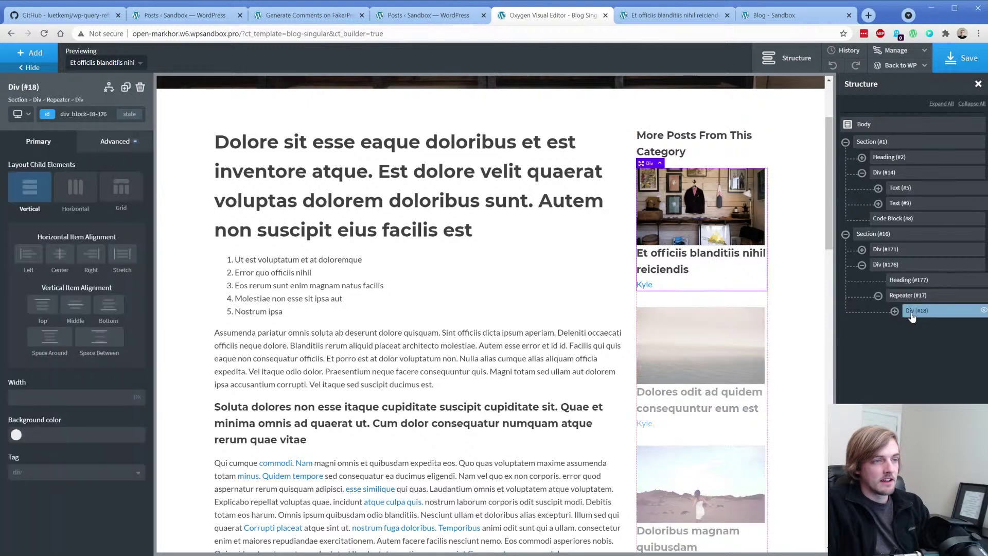
{"action": "left_click", "coordinate": [115, 141]}
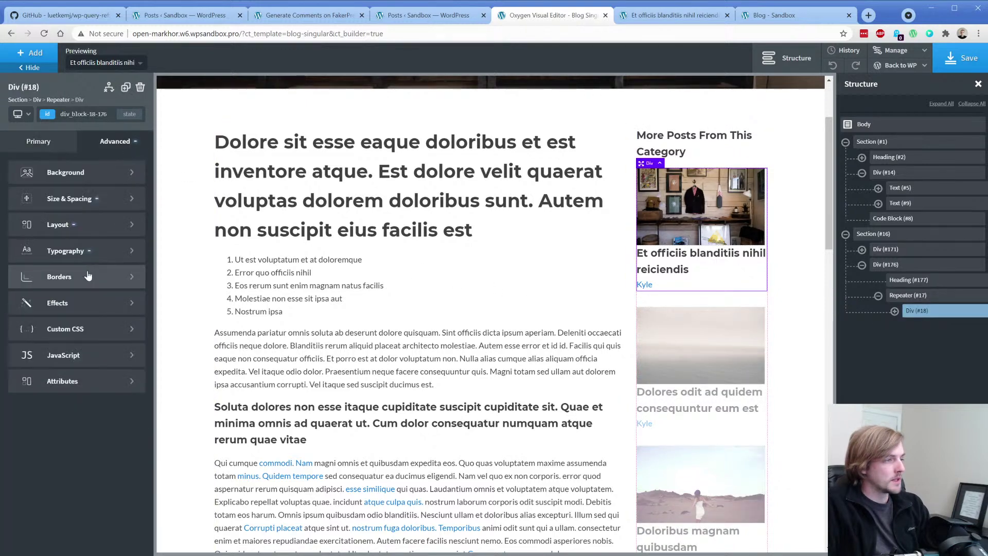
{"action": "left_click", "coordinate": [72, 302]}
{"action": "left_click", "coordinate": [72, 274]}
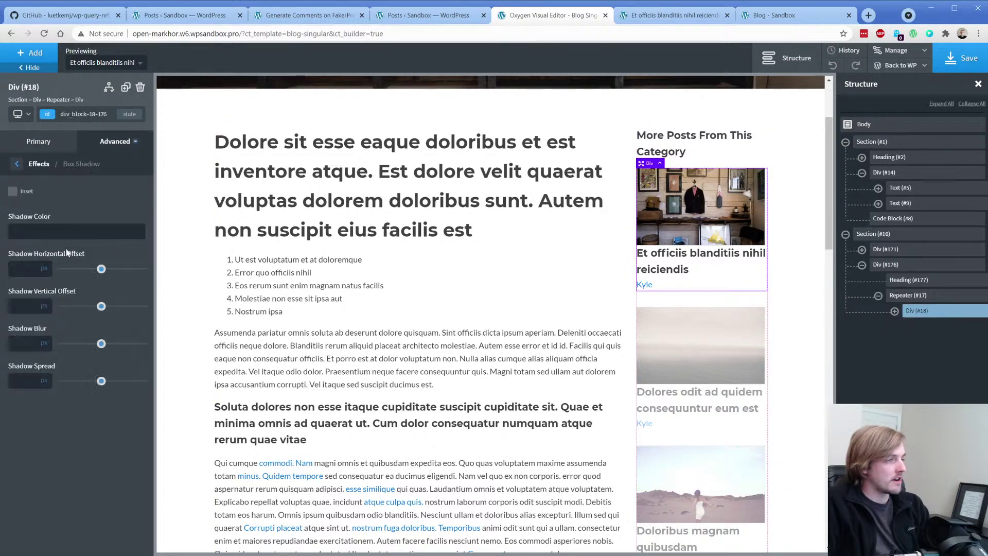
{"action": "left_click", "coordinate": [15, 231]}
{"action": "left_click_drag", "start_coordinate": [14, 247], "coordinate": [45, 342]}
{"action": "left_click", "coordinate": [15, 234]}
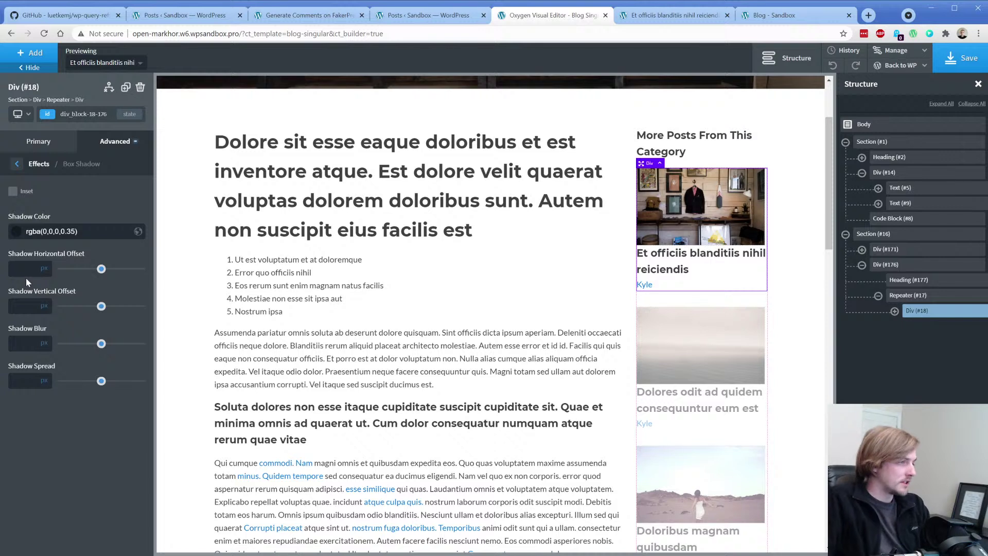
Step: Set the item's box shadow to 0 px horizontal offset, 4 px vertical offset, 10 px blur and 0 px spread
{"action": "left_click", "coordinate": [26, 268]}
{"action": "type", "text": "0"}
{"action": "key", "text": "Tab"}
{"action": "type", "text": "4"}
{"action": "key", "text": "Tab"}
{"action": "type", "text": "10"}
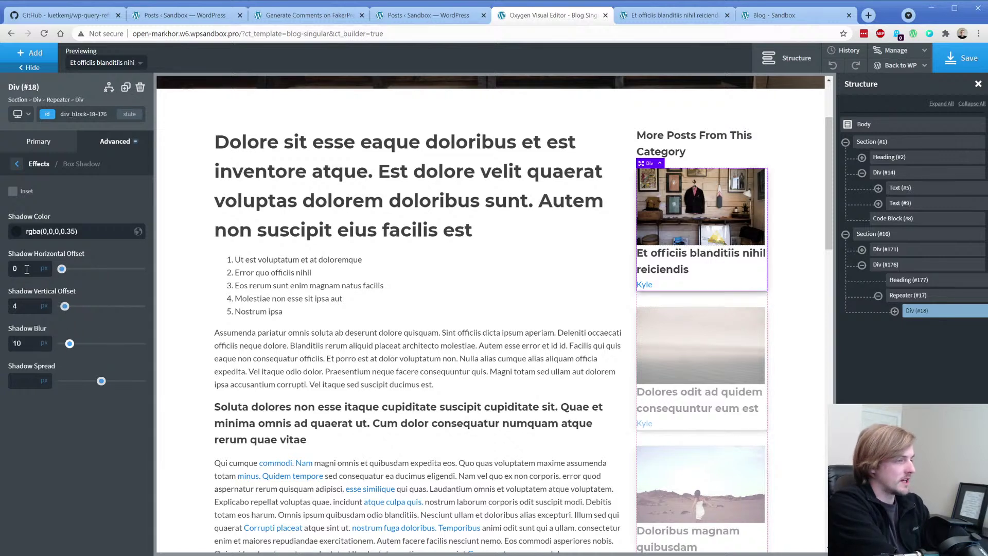
{"action": "key", "text": "Tab"}
{"action": "type", "text": "0"}
Step: Apply 8 px padding on all sides of the inner div holding the post title and author
{"action": "left_click", "coordinate": [894, 311]}
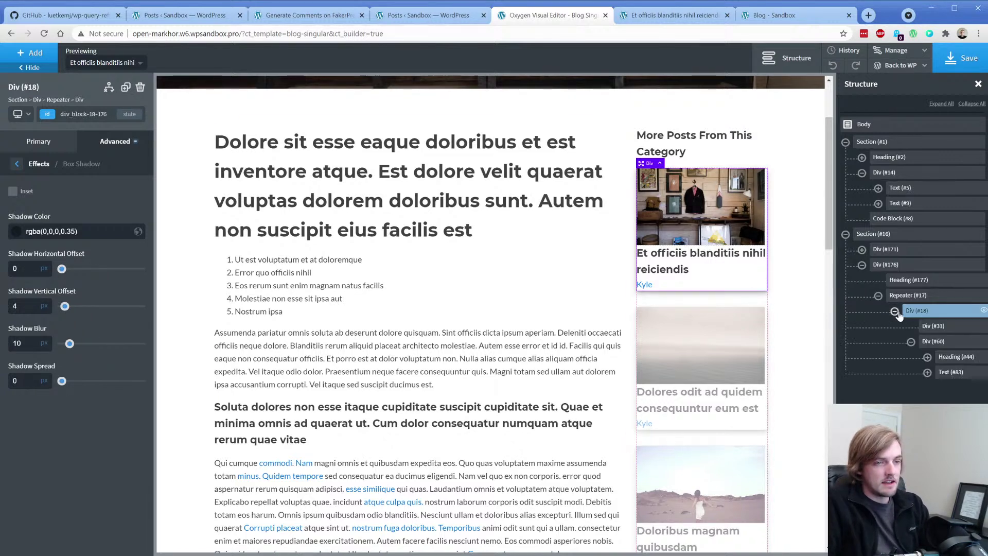
{"action": "left_click", "coordinate": [934, 341]}
{"action": "left_click", "coordinate": [115, 141]}
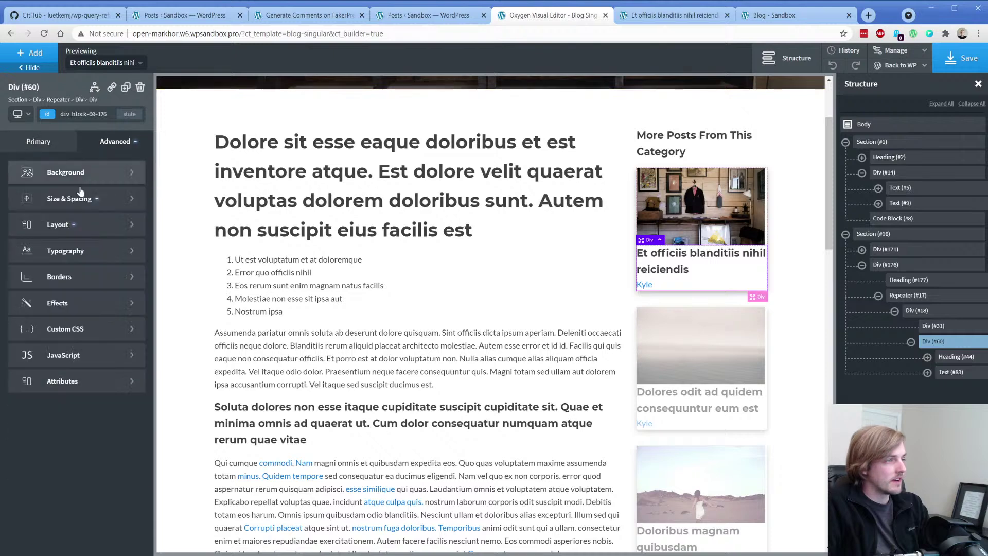
{"action": "left_click", "coordinate": [80, 194]}
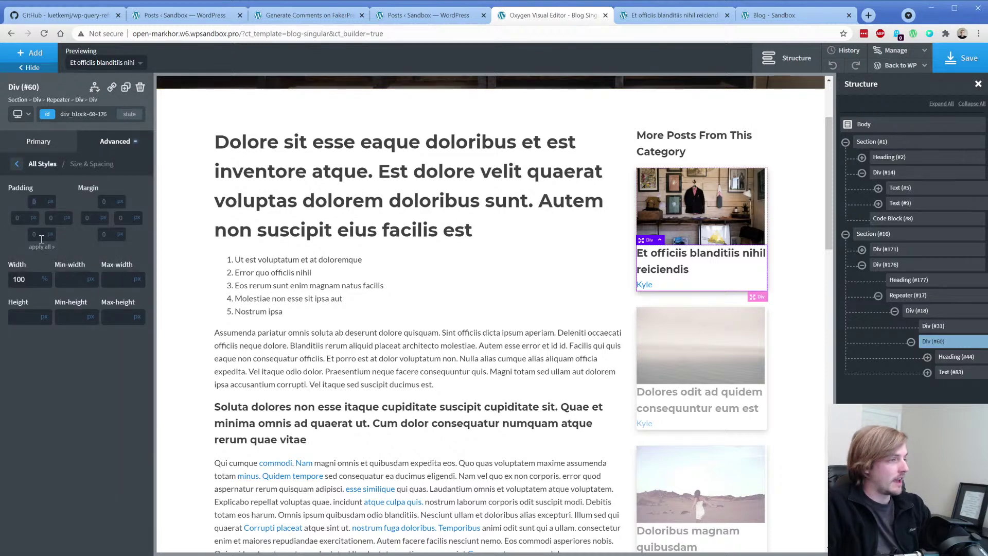
{"action": "type", "text": "8"}
{"action": "left_click", "coordinate": [41, 247]}
{"action": "left_click", "coordinate": [586, 283]}
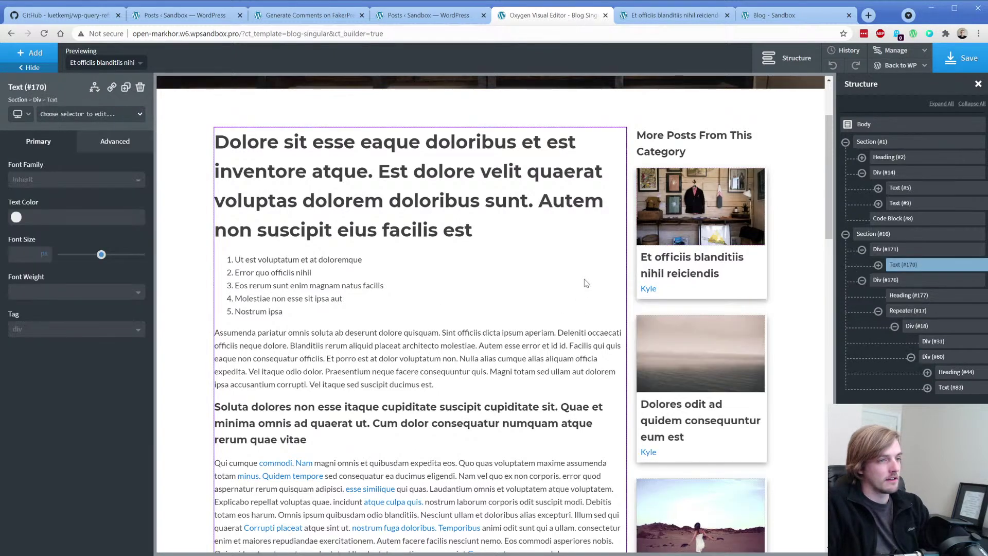
Step: Save the template and reload the published post page to check the new layout
{"action": "left_click", "coordinate": [961, 57]}
{"action": "left_click", "coordinate": [650, 16]}
{"action": "key", "text": "F5"}
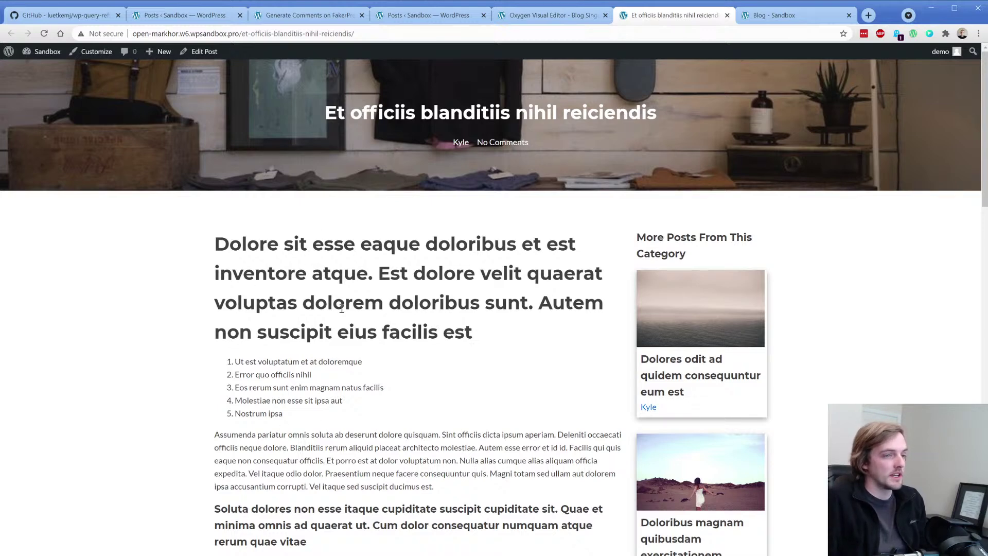
Step: Look over the published post's sidebar cards and reopen the sidebar repeater's advanced query in the template editor
{"action": "scroll", "coordinate": [690, 284], "scroll_direction": "down", "scroll_amount": 4}
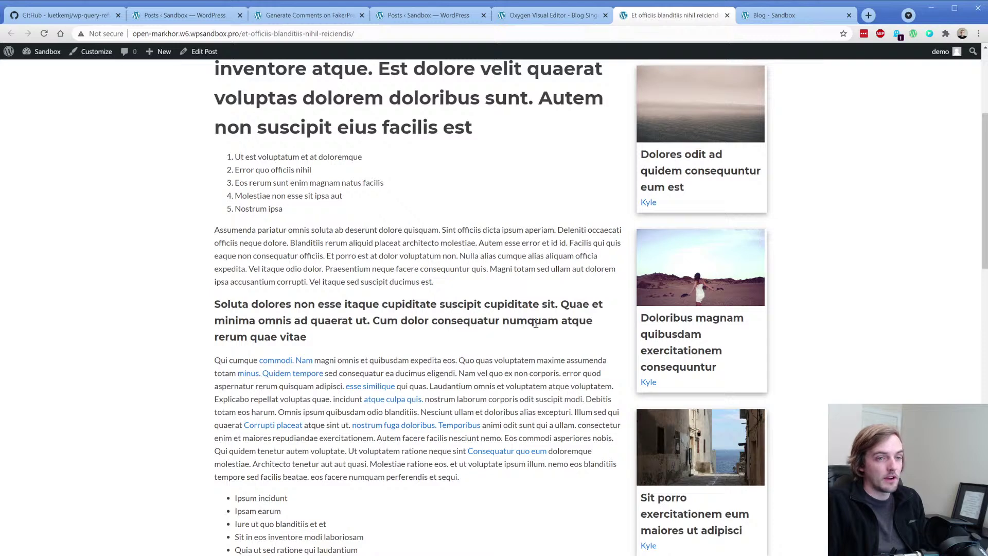
{"action": "scroll", "coordinate": [653, 297], "scroll_direction": "up", "scroll_amount": 4}
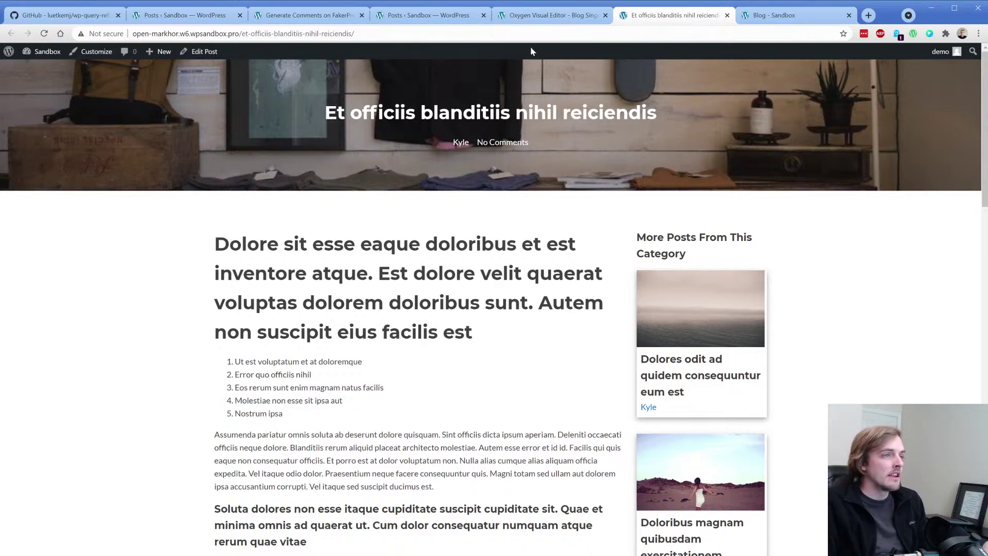
{"action": "left_click", "coordinate": [535, 23]}
{"action": "left_click", "coordinate": [711, 308]}
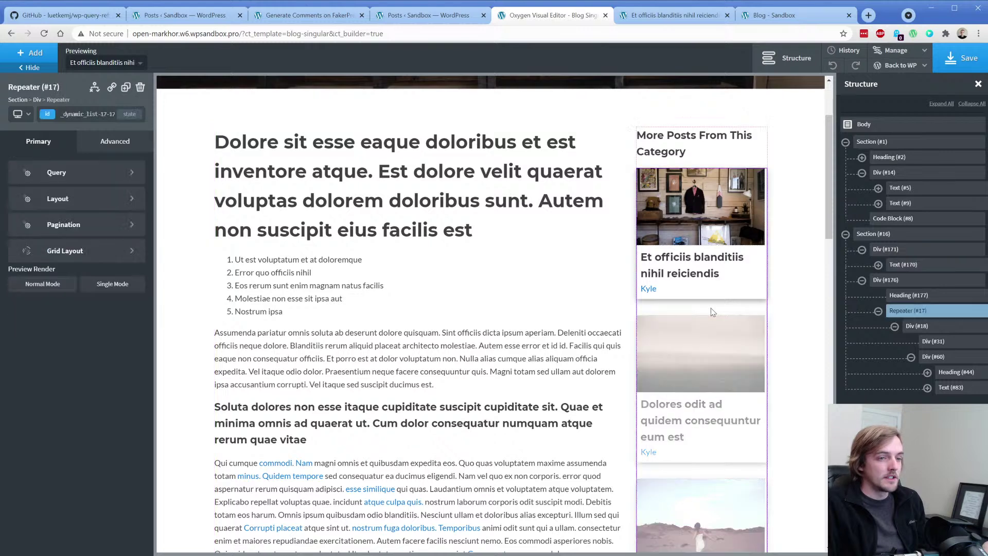
{"action": "left_click", "coordinate": [78, 174]}
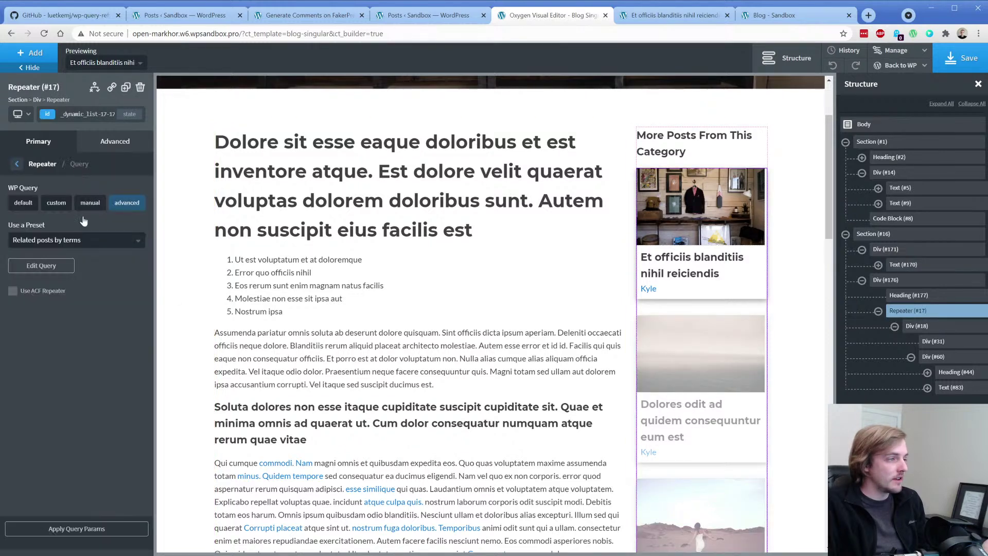
{"action": "left_click", "coordinate": [52, 266]}
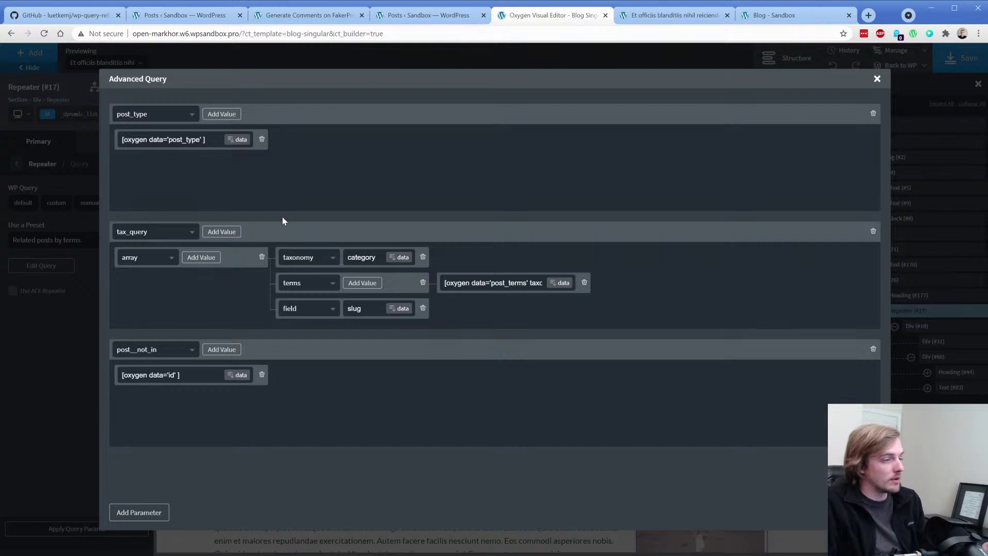
Step: Add a blank parameter to the advanced query and examine the available options from Author through Post & Page
{"action": "left_click", "coordinate": [152, 514]}
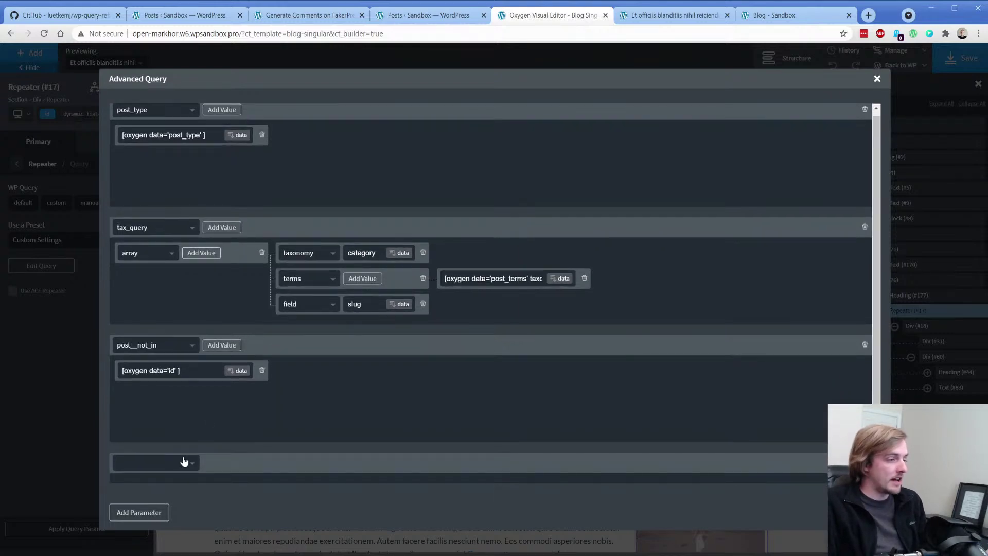
{"action": "left_click", "coordinate": [169, 466]}
{"action": "scroll", "coordinate": [242, 438], "scroll_direction": "down", "scroll_amount": 3}
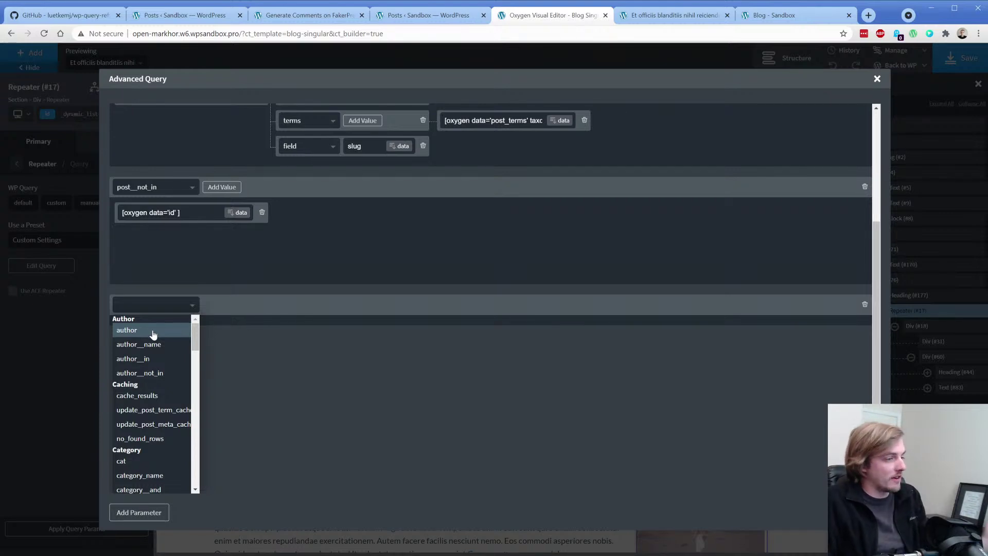
{"action": "scroll", "coordinate": [185, 341], "scroll_direction": "down", "scroll_amount": 3}
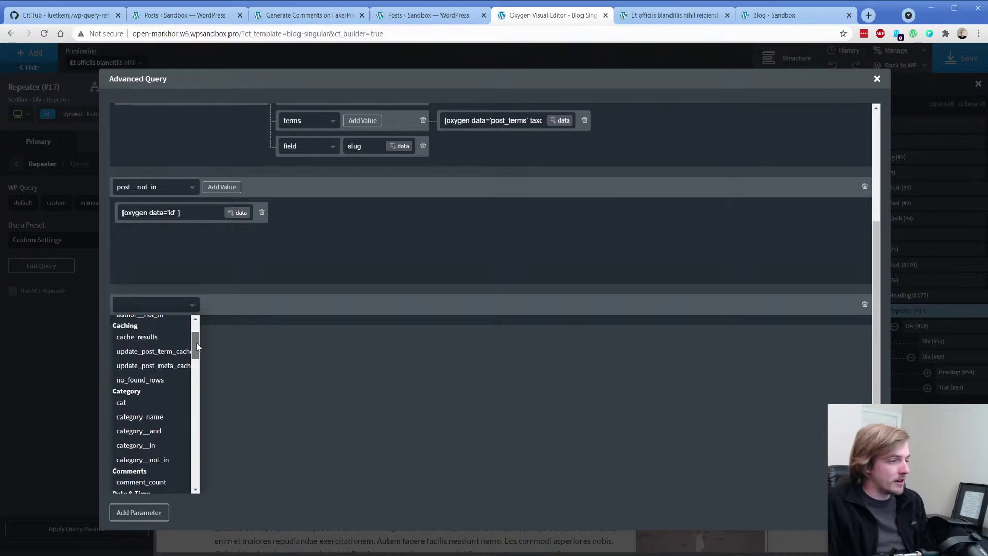
{"action": "left_click_drag", "start_coordinate": [197, 354], "coordinate": [201, 368]}
{"action": "scroll", "coordinate": [156, 373], "scroll_direction": "down", "scroll_amount": 4}
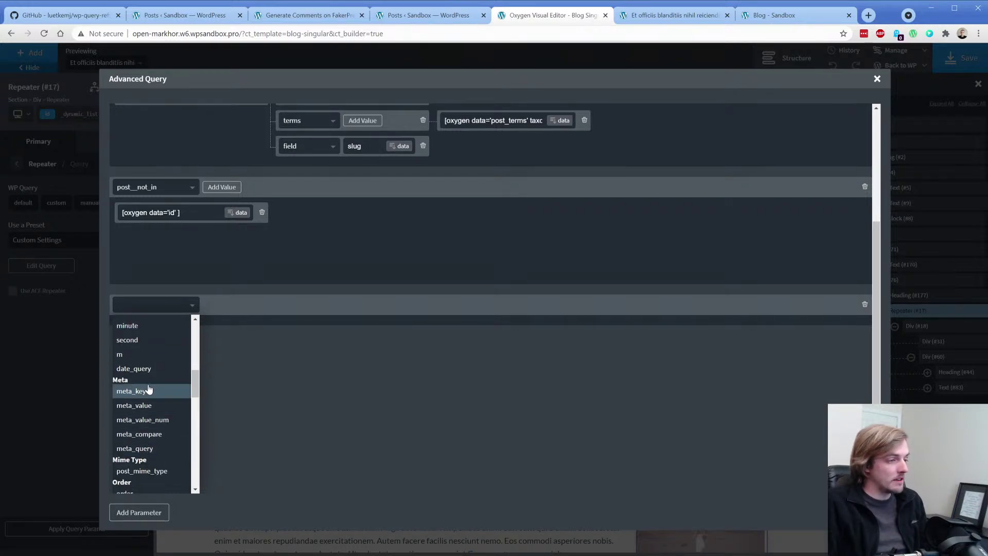
{"action": "scroll", "coordinate": [149, 389], "scroll_direction": "down", "scroll_amount": 3}
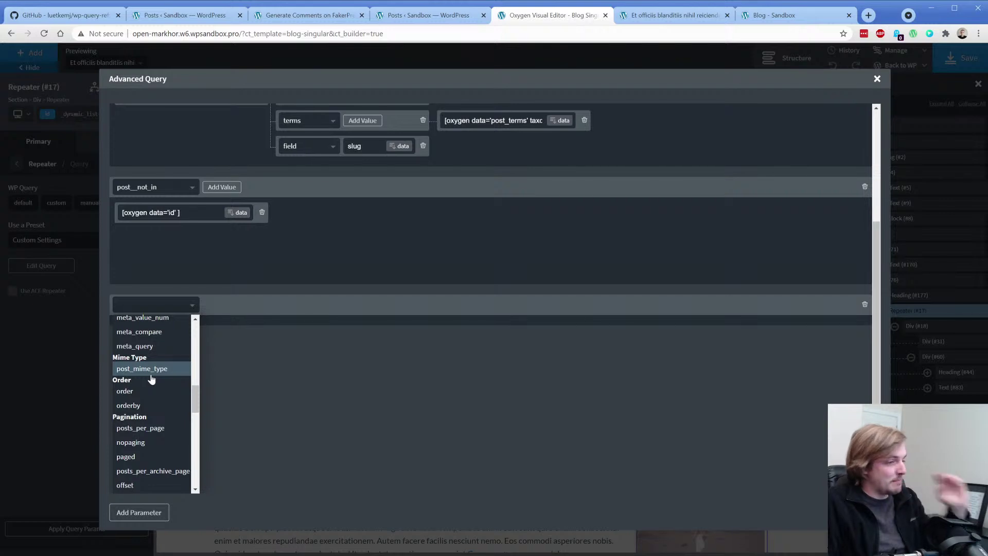
{"action": "scroll", "coordinate": [151, 379], "scroll_direction": "down", "scroll_amount": 1}
{"action": "scroll", "coordinate": [150, 380], "scroll_direction": "down", "scroll_amount": 2}
{"action": "scroll", "coordinate": [154, 391], "scroll_direction": "down", "scroll_amount": 1}
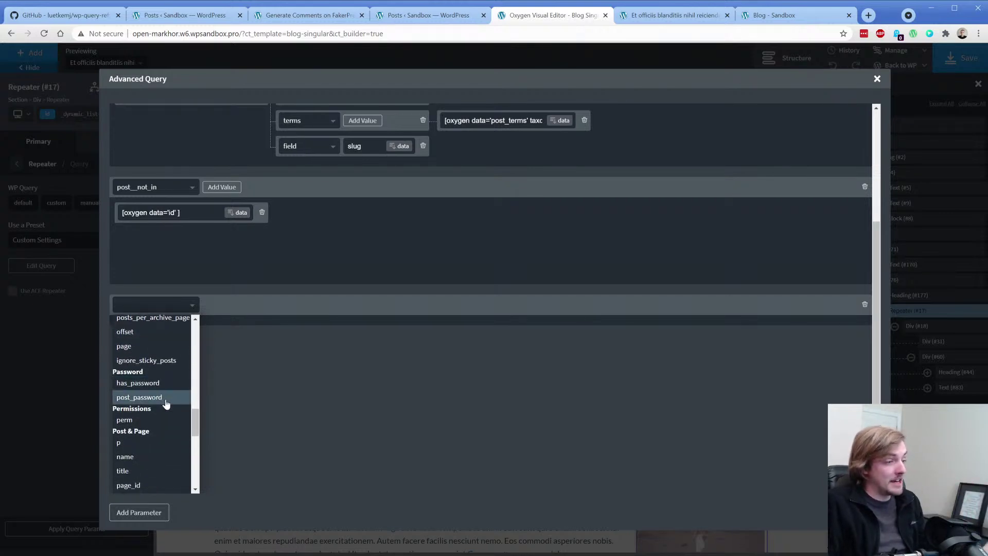
{"action": "scroll", "coordinate": [166, 403], "scroll_direction": "down", "scroll_amount": 4}
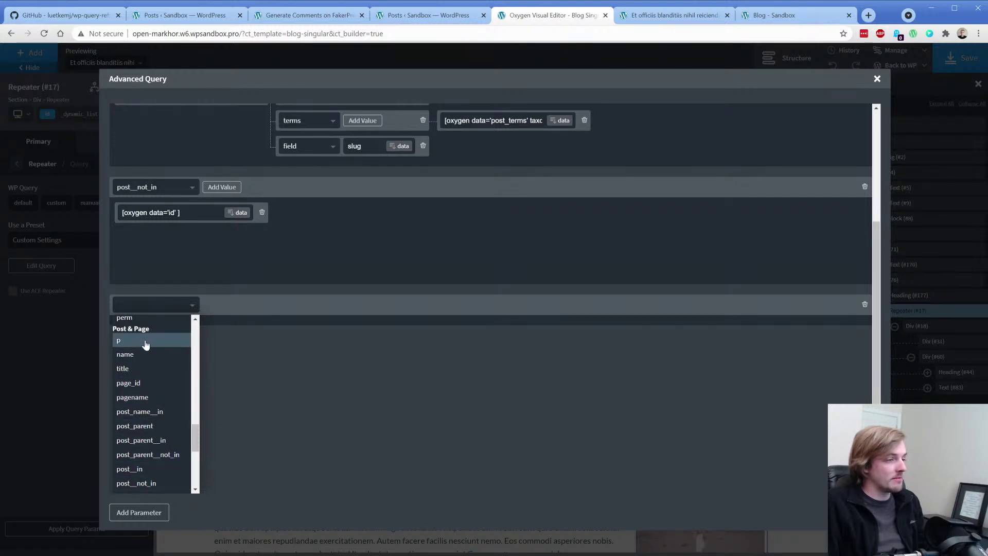
Step: Switch to the GitHub wp-query-ref page and examine the Post & Page parameters, including the example values for p and name
{"action": "left_click", "coordinate": [83, 17]}
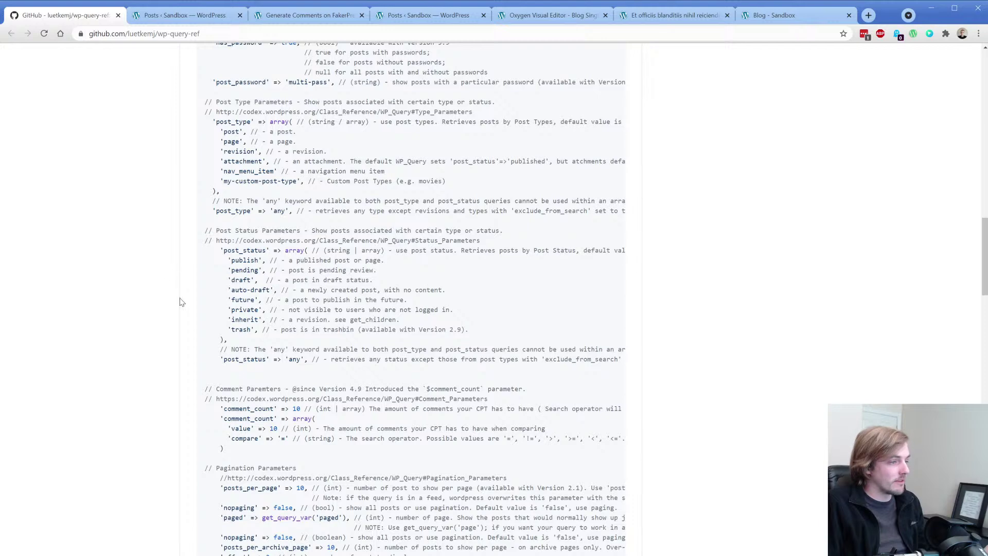
{"action": "scroll", "coordinate": [181, 302], "scroll_direction": "up", "scroll_amount": 7}
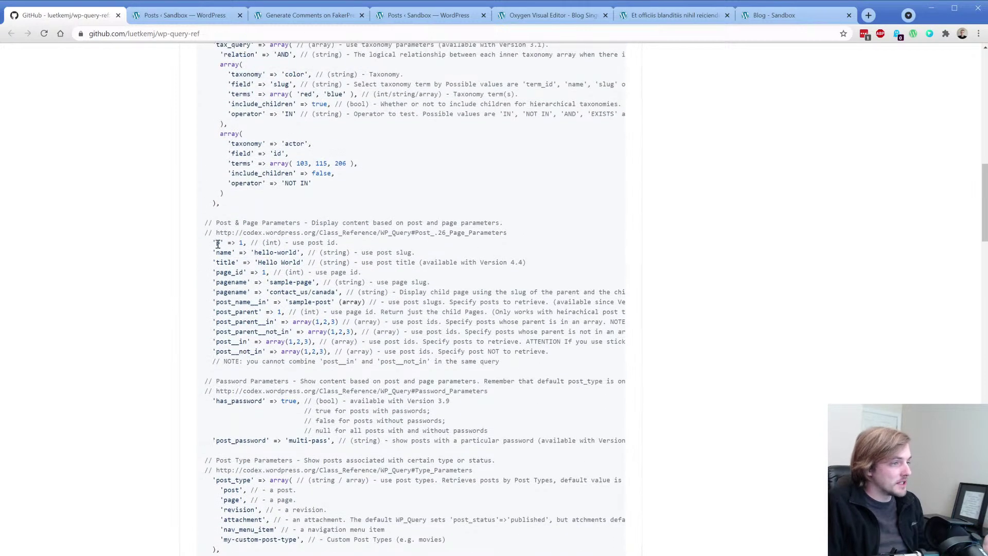
{"action": "left_click_drag", "start_coordinate": [218, 244], "coordinate": [515, 363]}
{"action": "left_click", "coordinate": [513, 364]}
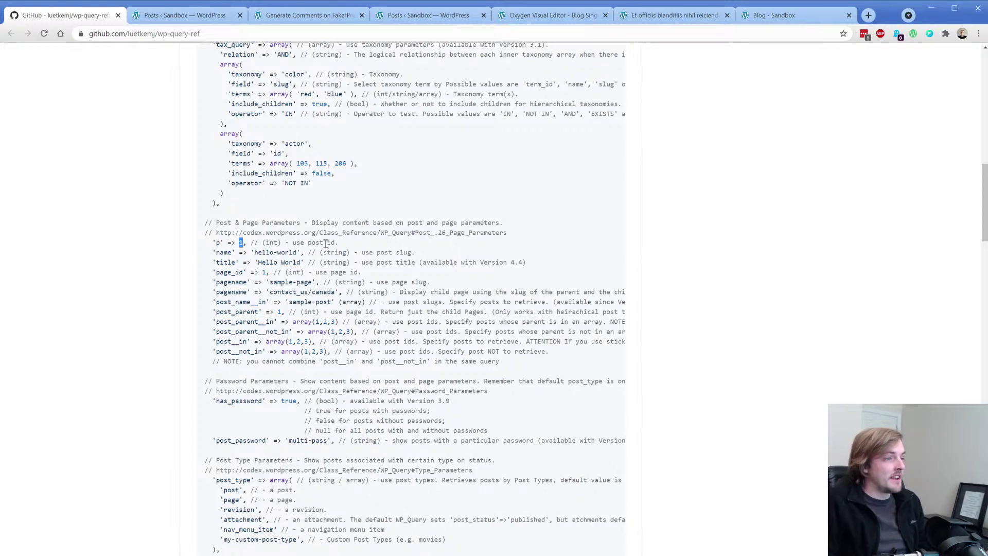
{"action": "left_click_drag", "start_coordinate": [254, 252], "coordinate": [301, 253]}
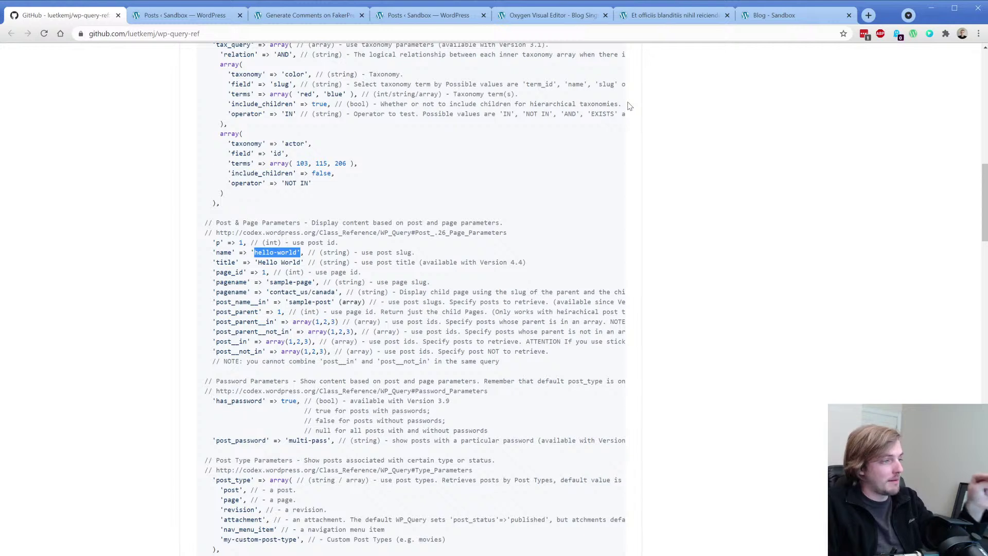
Step: Back in the template editor, review the remaining query parameter options through tax_query, then discard the blank parameter and leave the query
{"action": "left_click", "coordinate": [580, 16]}
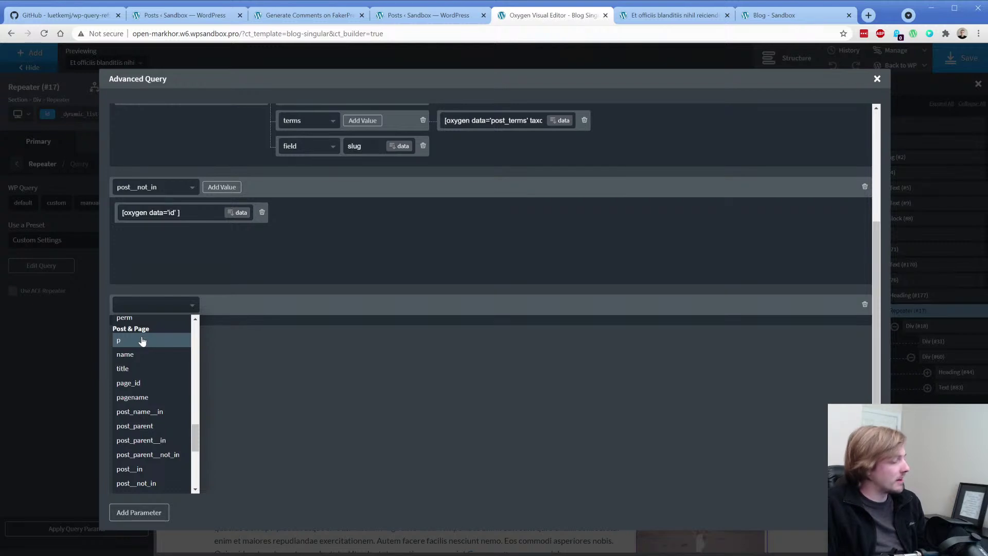
{"action": "left_click_drag", "start_coordinate": [198, 437], "coordinate": [194, 466]}
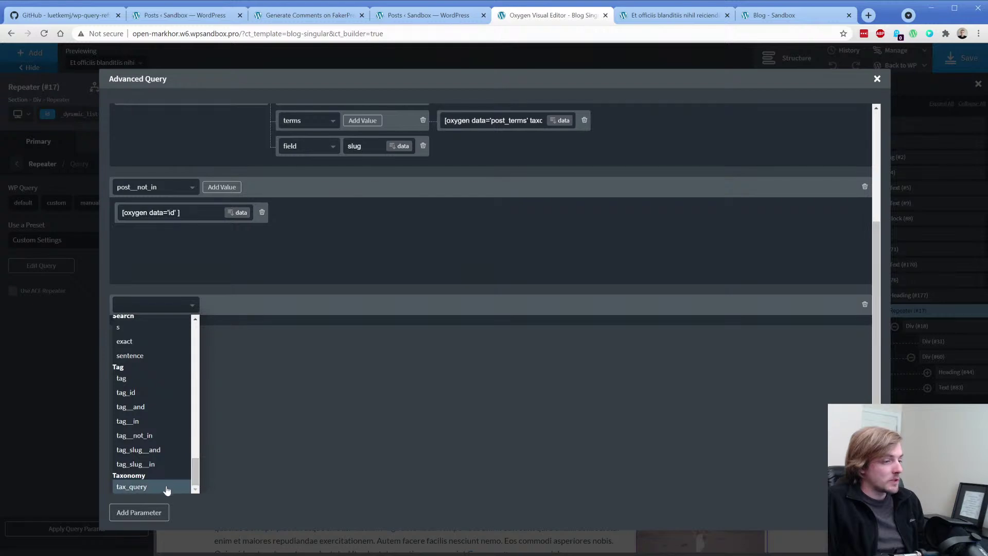
{"action": "scroll", "coordinate": [268, 369], "scroll_direction": "up", "scroll_amount": 4}
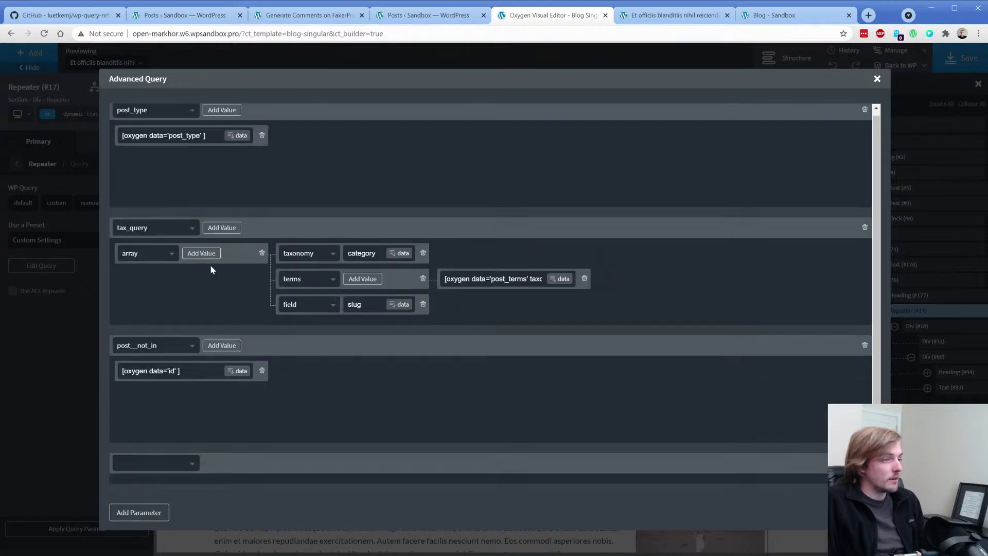
{"action": "left_click", "coordinate": [149, 228]}
{"action": "left_click", "coordinate": [150, 227]}
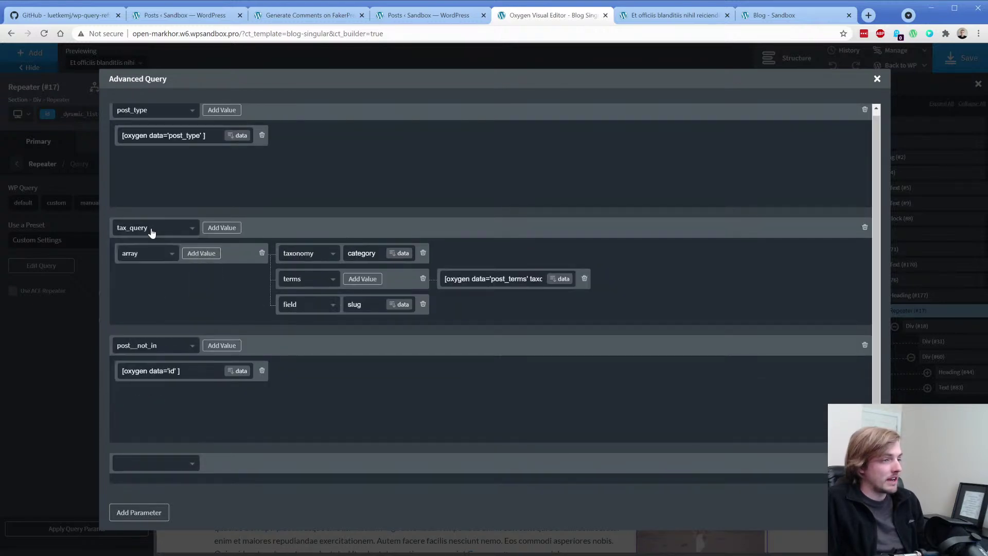
{"action": "left_click", "coordinate": [150, 227]}
{"action": "left_click", "coordinate": [150, 227]}
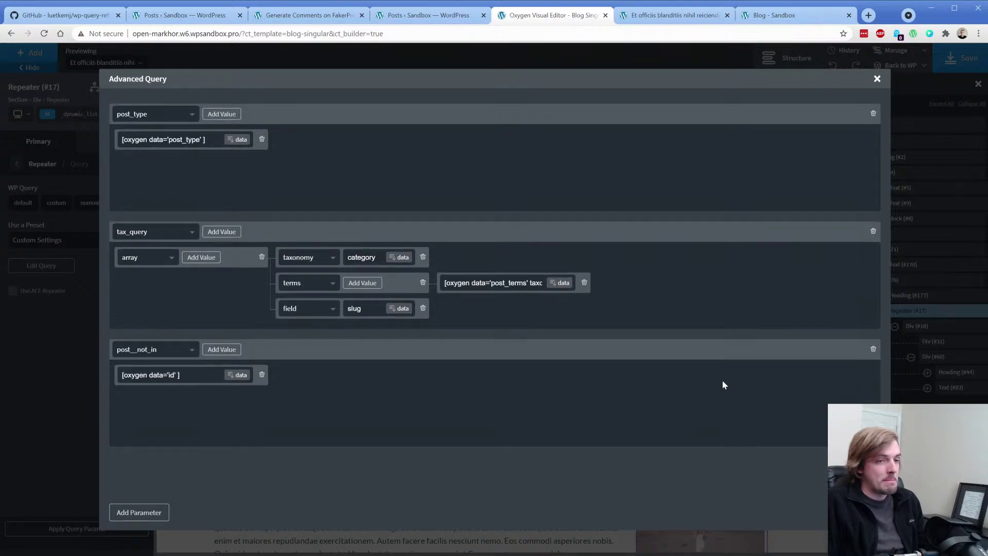
{"action": "left_click", "coordinate": [877, 80]}
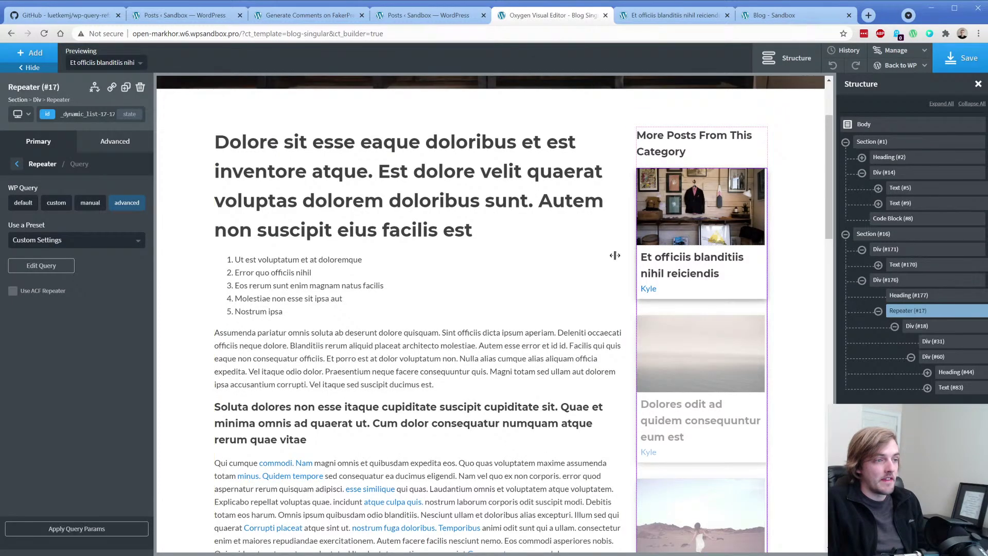
Step: Apply the "Random related posts by terms" query preset to the sidebar repeater, using the category taxonomy
{"action": "left_click", "coordinate": [533, 263]}
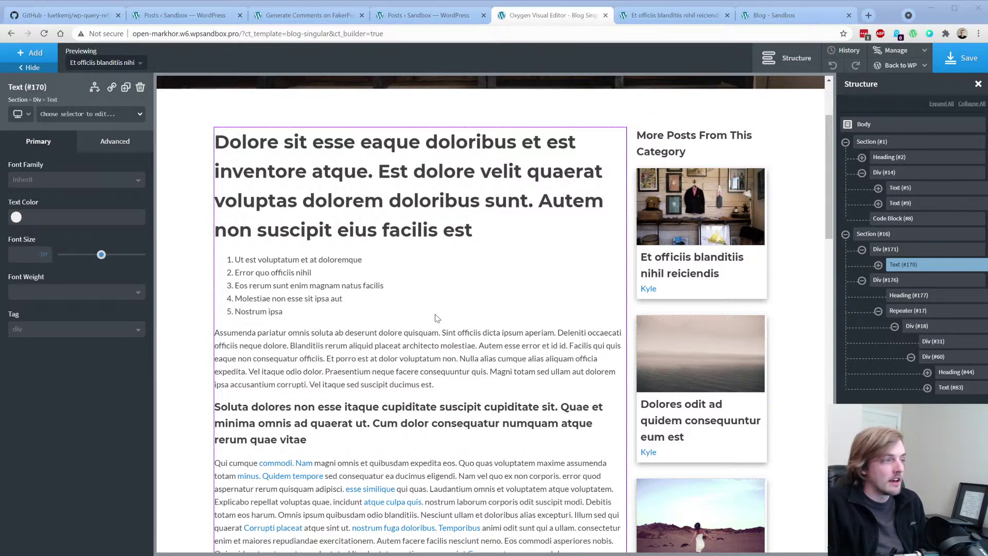
{"action": "left_click", "coordinate": [908, 311]}
{"action": "left_click", "coordinate": [94, 175]}
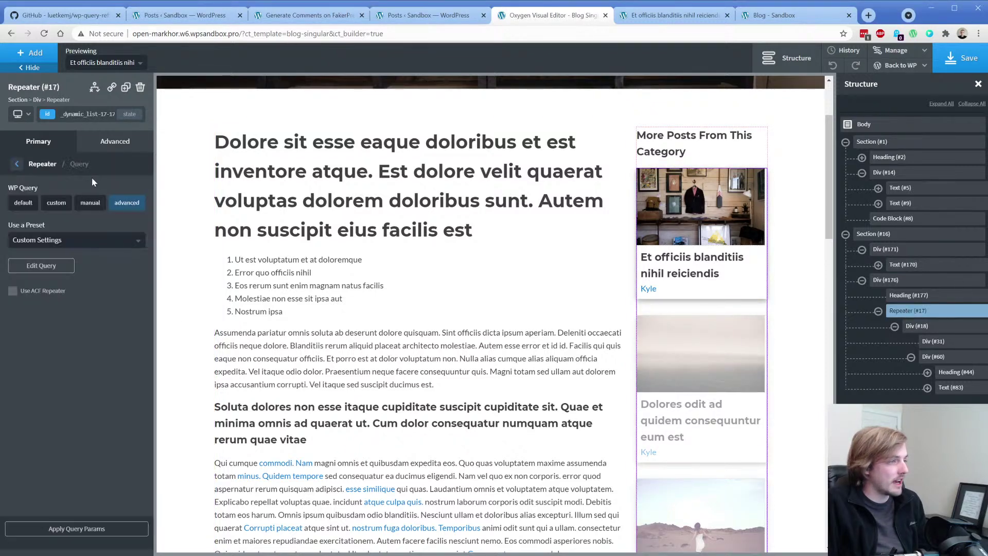
{"action": "left_click", "coordinate": [64, 241]}
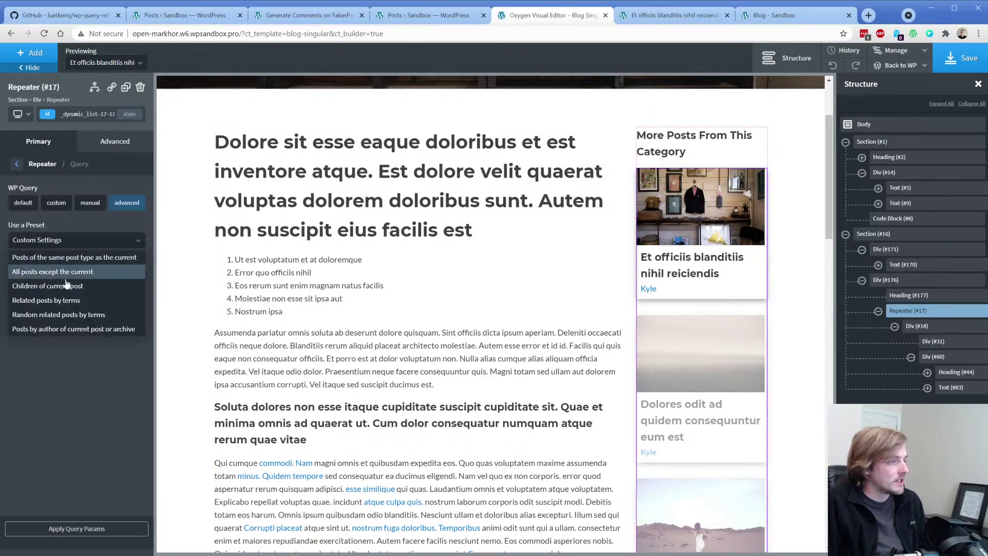
{"action": "left_click", "coordinate": [105, 315]}
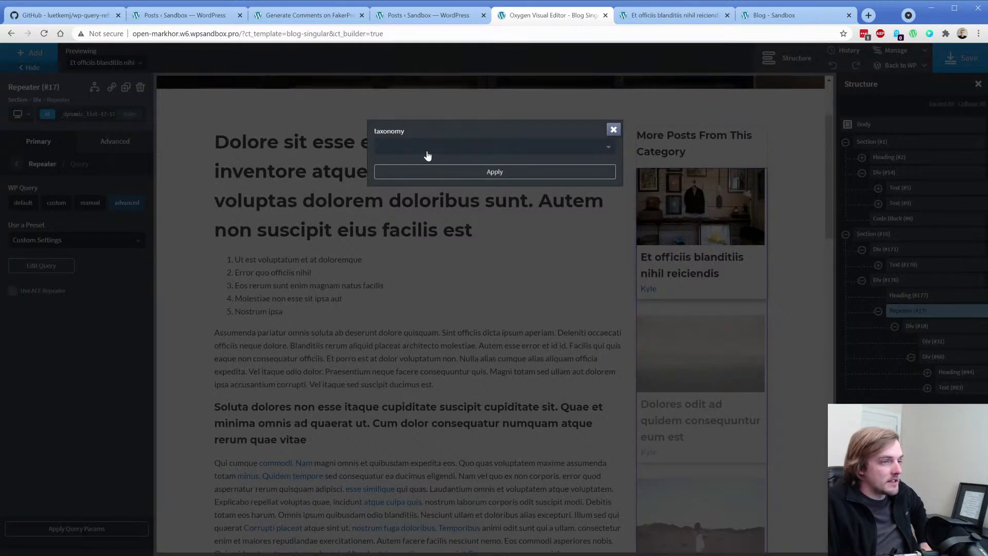
{"action": "left_click", "coordinate": [427, 155]}
{"action": "left_click", "coordinate": [423, 168]}
{"action": "left_click", "coordinate": [432, 177]}
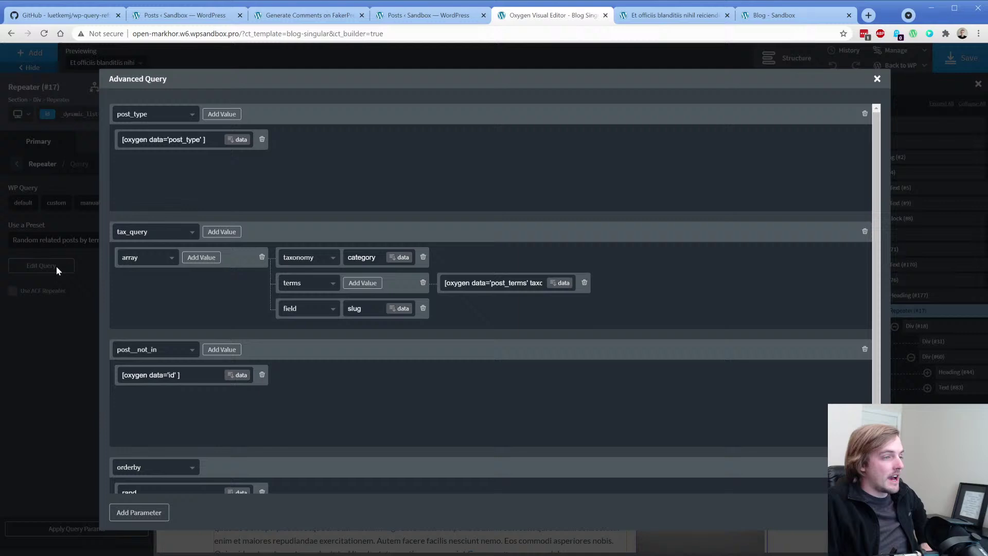
Step: Inspect the random preset's advanced query, including its orderby parameter, and close it
{"action": "left_click", "coordinate": [56, 268]}
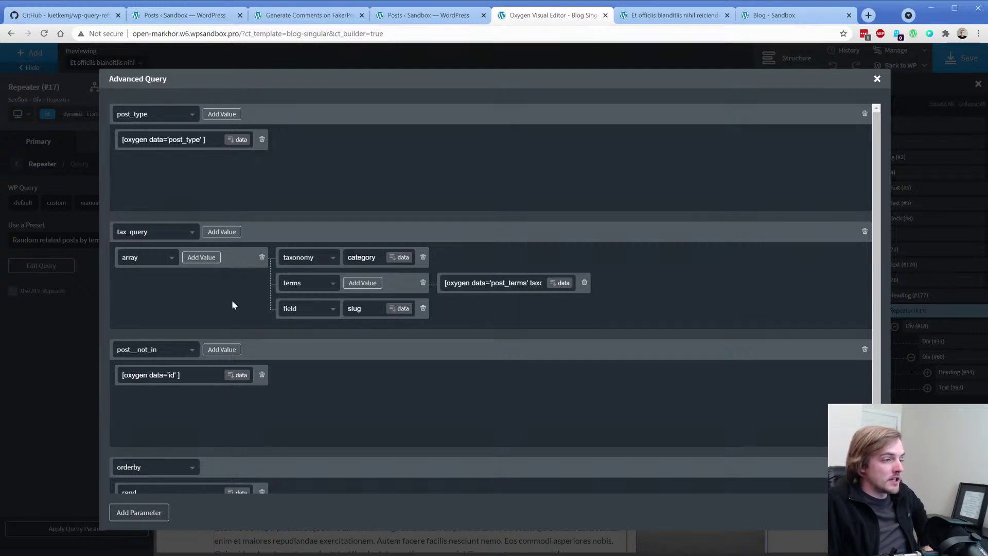
{"action": "scroll", "coordinate": [231, 303], "scroll_direction": "down", "scroll_amount": 2}
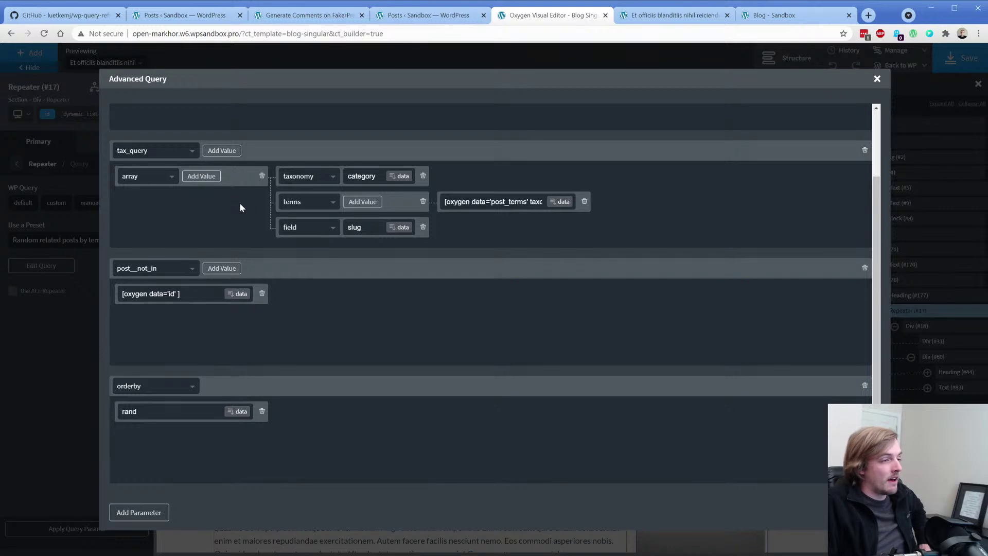
{"action": "scroll", "coordinate": [506, 376], "scroll_direction": "up", "scroll_amount": 2}
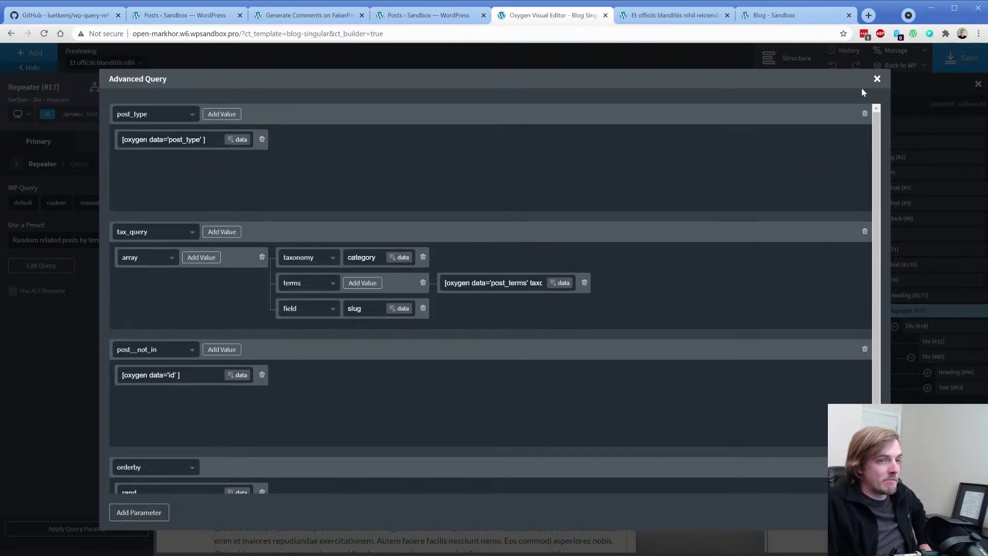
{"action": "left_click", "coordinate": [876, 80]}
Step: Apply the "Posts by author of current post or archive" preset to the sidebar repeater and inspect its author parameter
{"action": "left_click", "coordinate": [98, 240]}
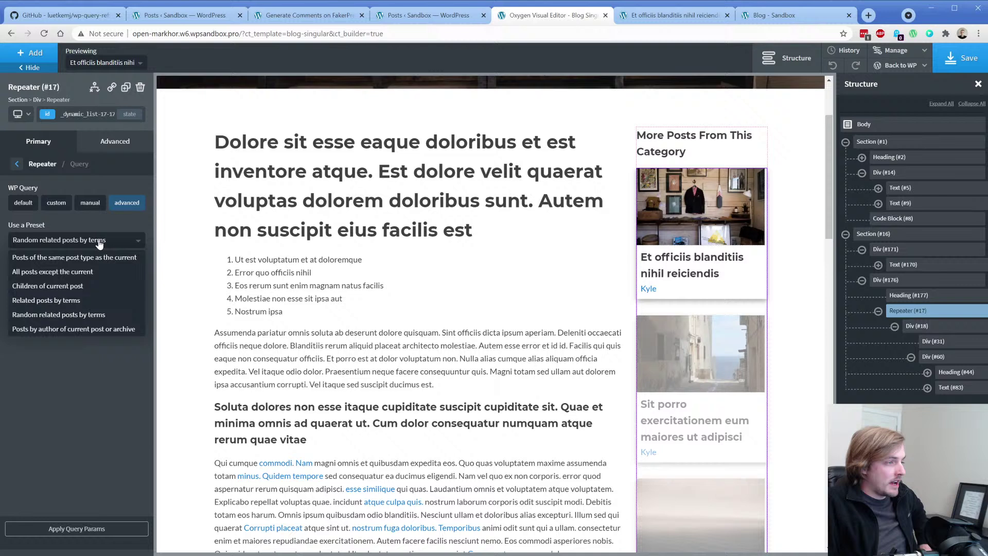
{"action": "left_click", "coordinate": [83, 330]}
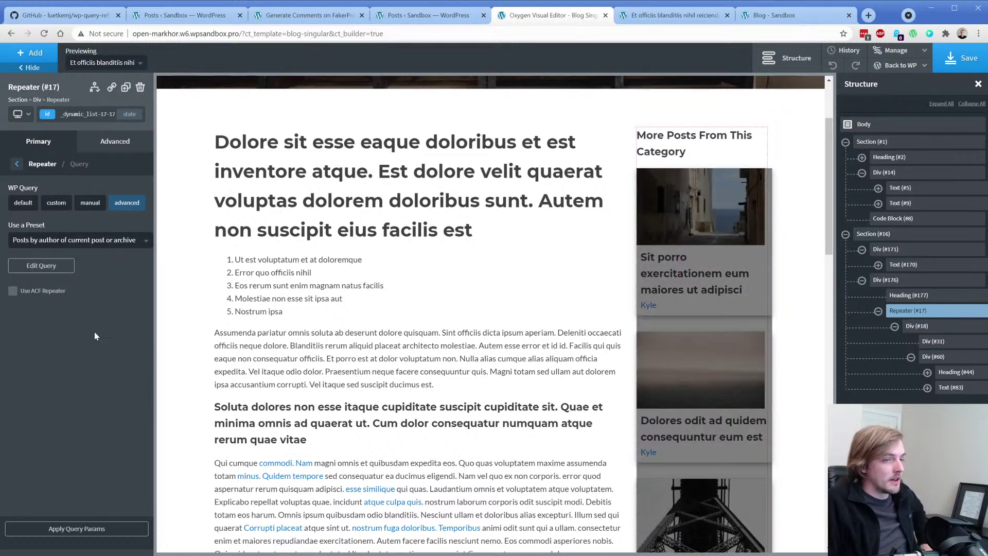
{"action": "left_click", "coordinate": [49, 264]}
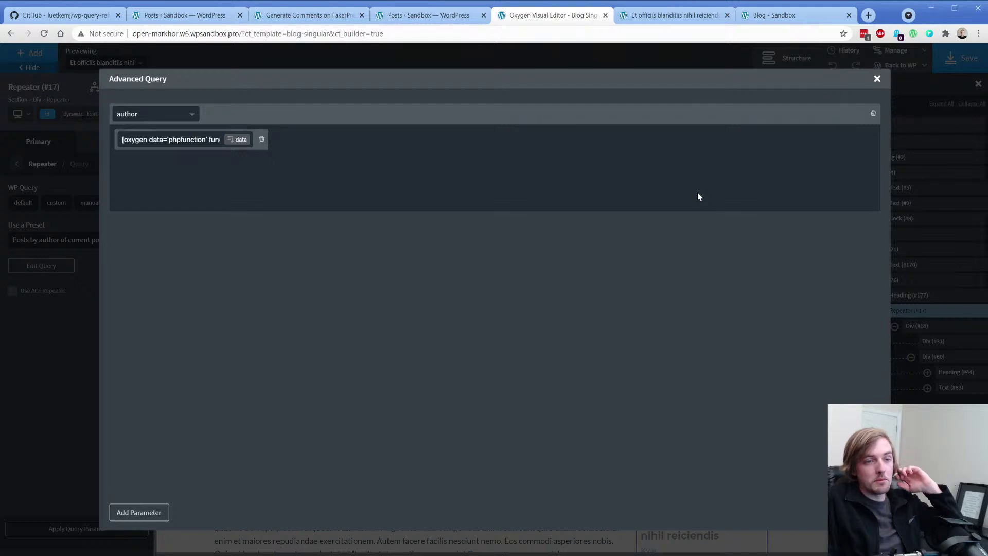
{"action": "left_click", "coordinate": [877, 79]}
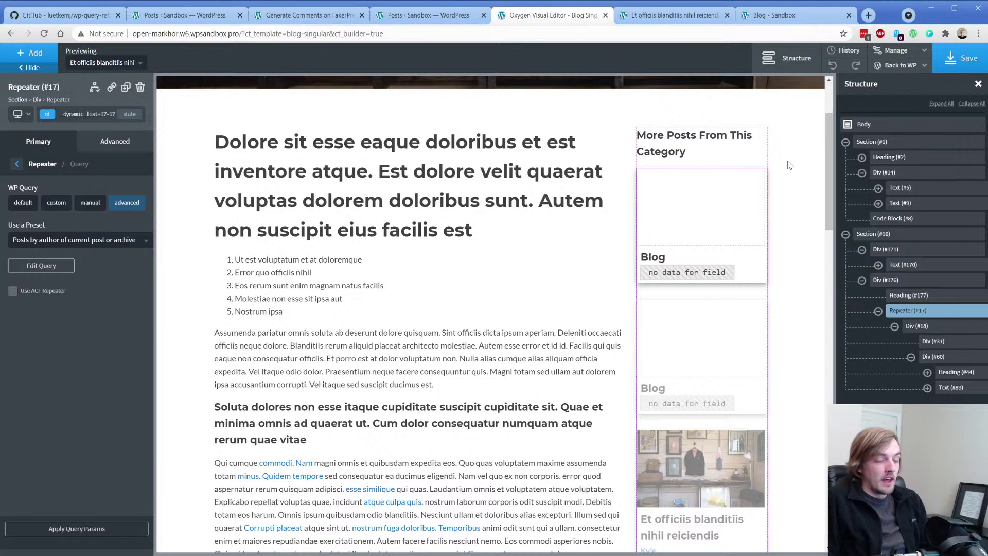
Step: Apply the "Related posts by terms" query preset to the sidebar repeater with a taxonomy chosen, and save the template
{"action": "left_click", "coordinate": [94, 242]}
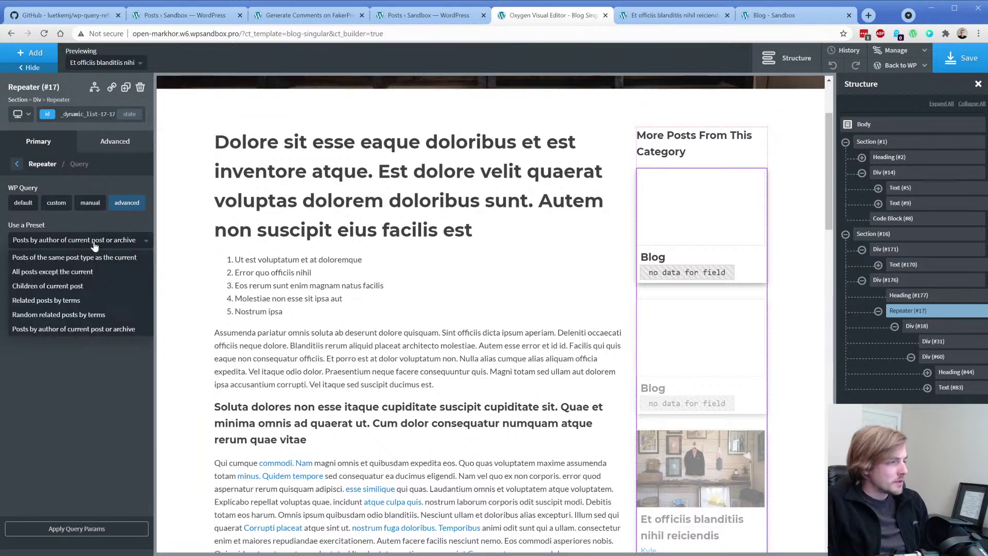
{"action": "left_click", "coordinate": [45, 300]}
{"action": "left_click", "coordinate": [433, 147]}
{"action": "left_click", "coordinate": [427, 161]}
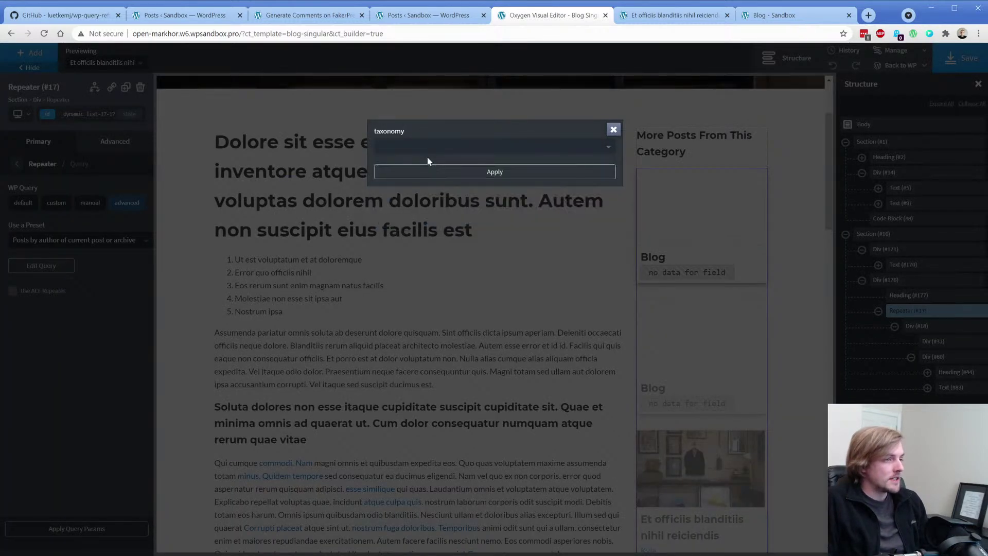
{"action": "left_click", "coordinate": [427, 147]}
{"action": "left_click", "coordinate": [419, 163]}
{"action": "left_click", "coordinate": [423, 173]}
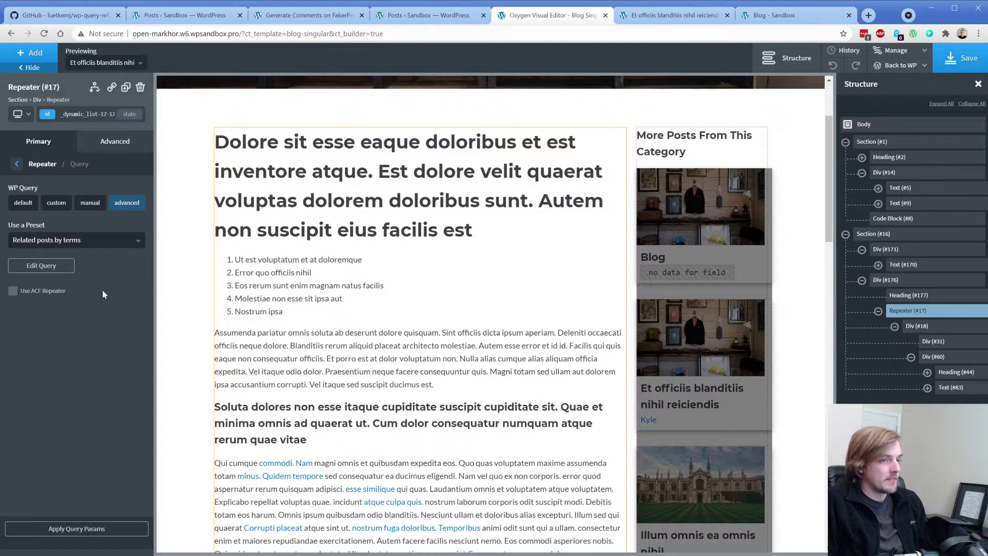
{"action": "scroll", "coordinate": [474, 277], "scroll_direction": "up", "scroll_amount": 3}
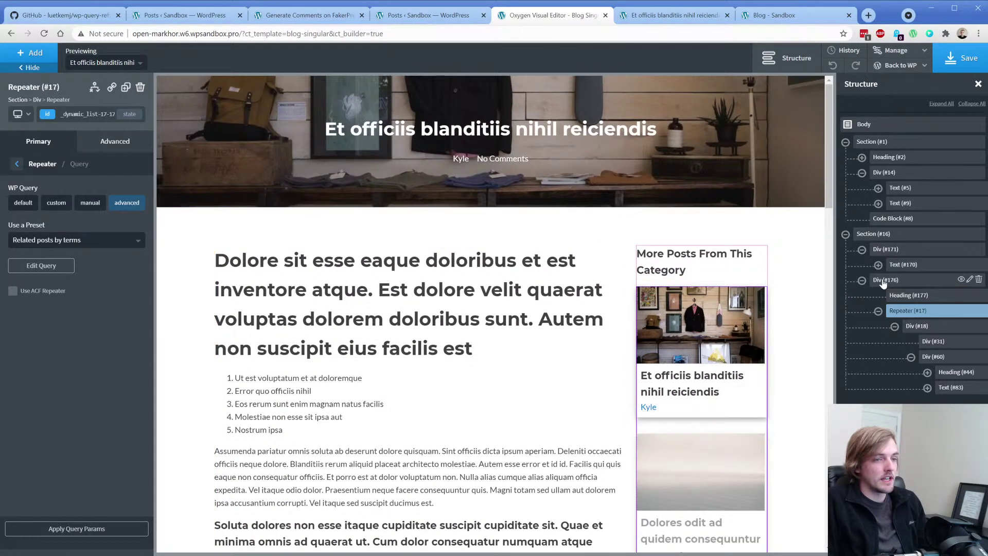
{"action": "left_click", "coordinate": [969, 65]}
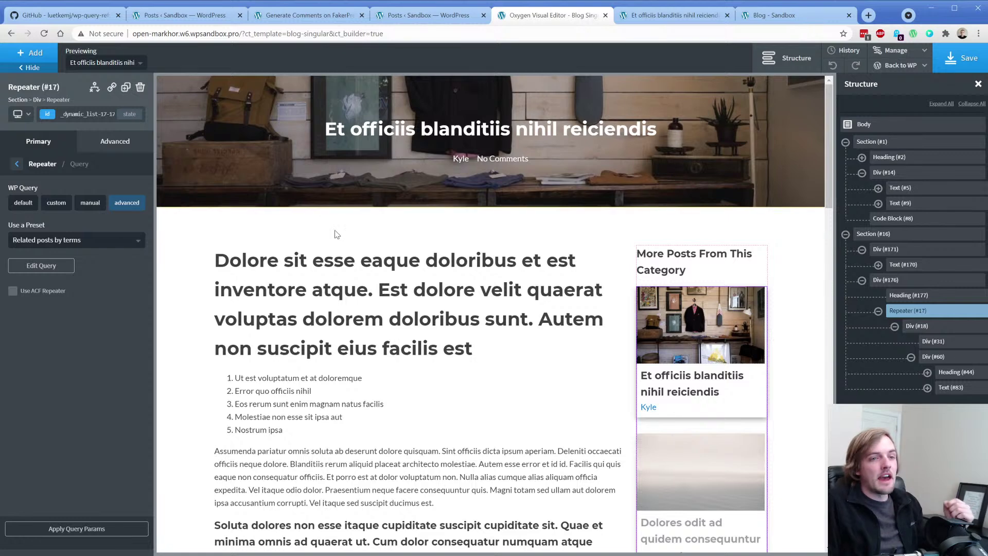
Step: Return to the template's WordPress admin page and close the other open sandbox tabs, keeping the GitHub query reference
{"action": "mouse_move", "coordinate": [896, 72]}
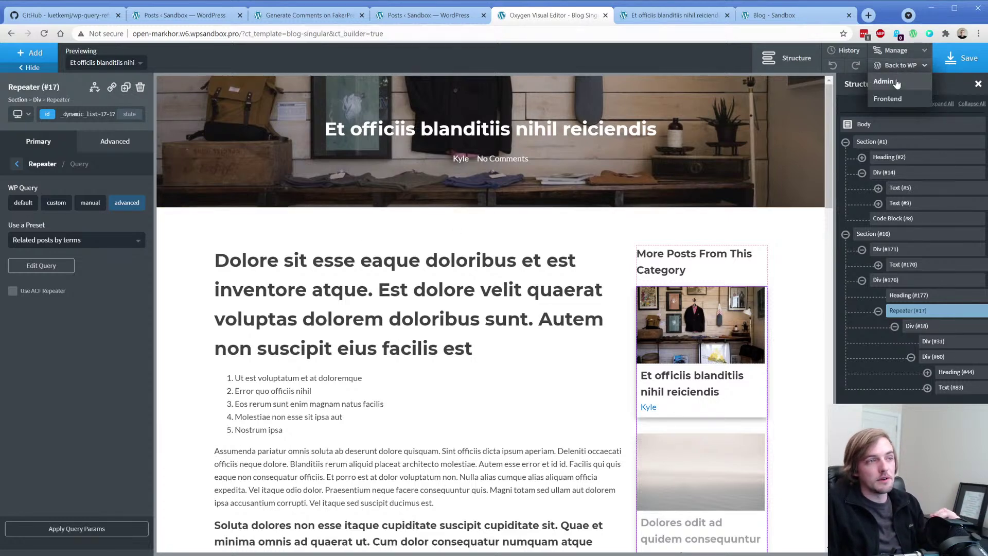
{"action": "left_click", "coordinate": [896, 82]}
{"action": "left_click", "coordinate": [727, 15]}
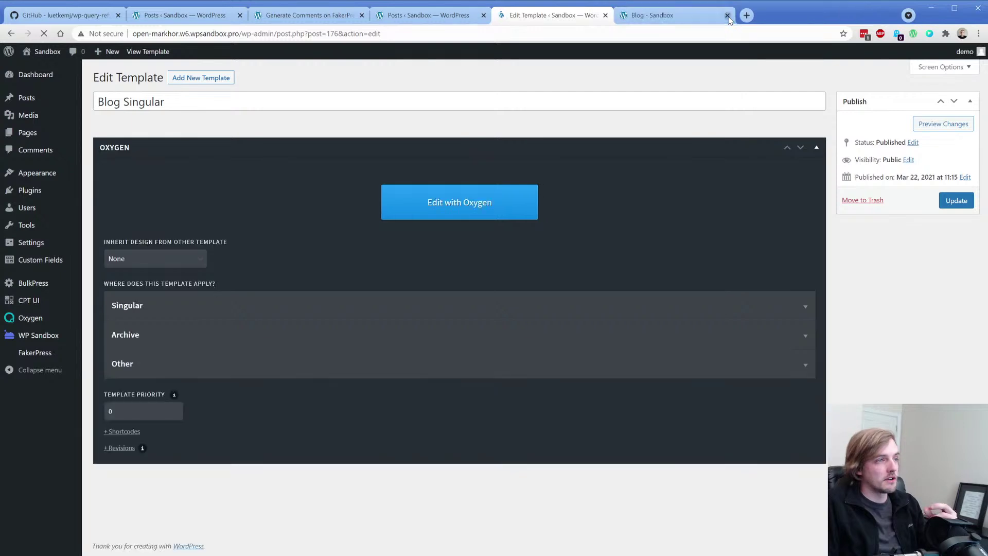
{"action": "left_click", "coordinate": [727, 15]}
{"action": "left_click", "coordinate": [240, 15]}
{"action": "left_click", "coordinate": [240, 15]}
{"action": "left_click", "coordinate": [241, 15]}
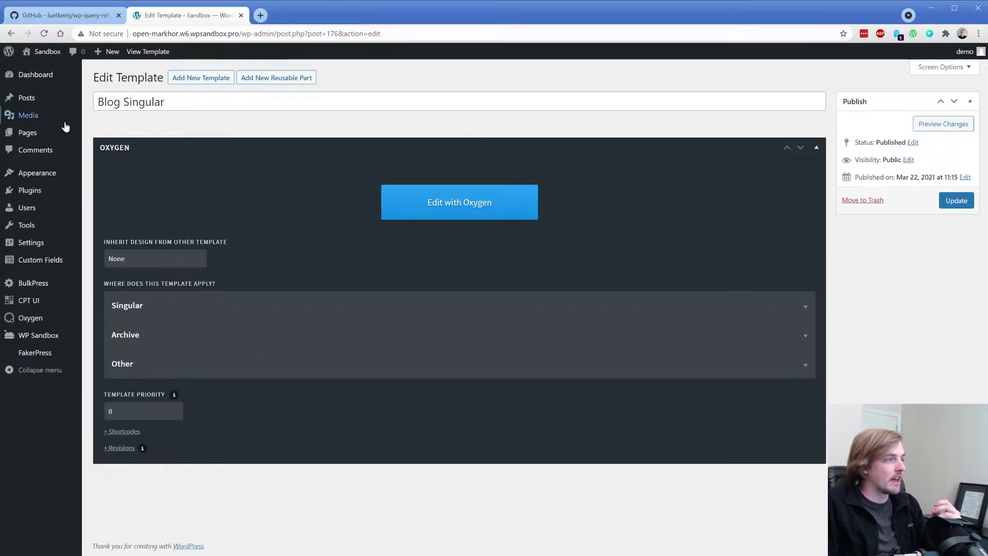
Step: Create and publish a new page titled "Media" and open it in the Oxygen editor
{"action": "left_click", "coordinate": [24, 141]}
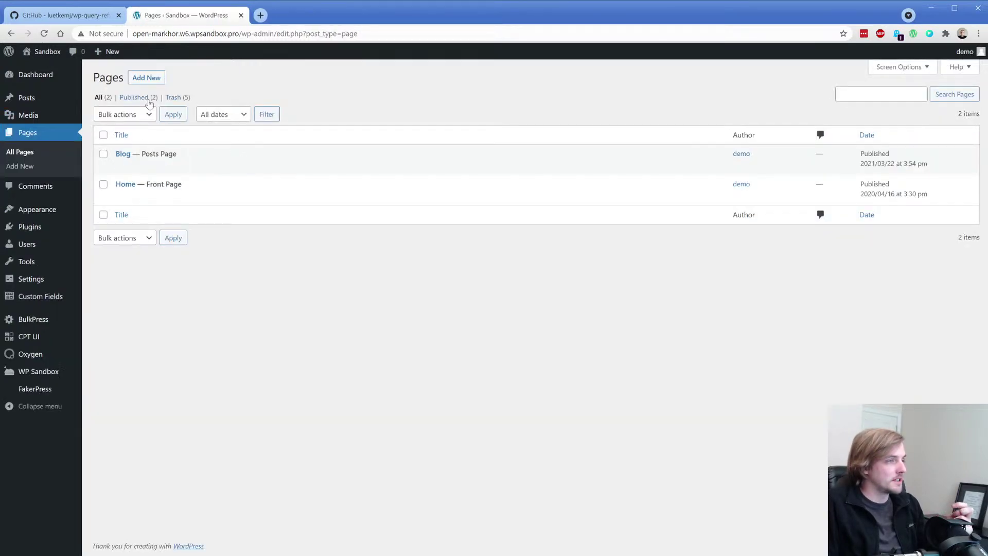
{"action": "left_click", "coordinate": [152, 79]}
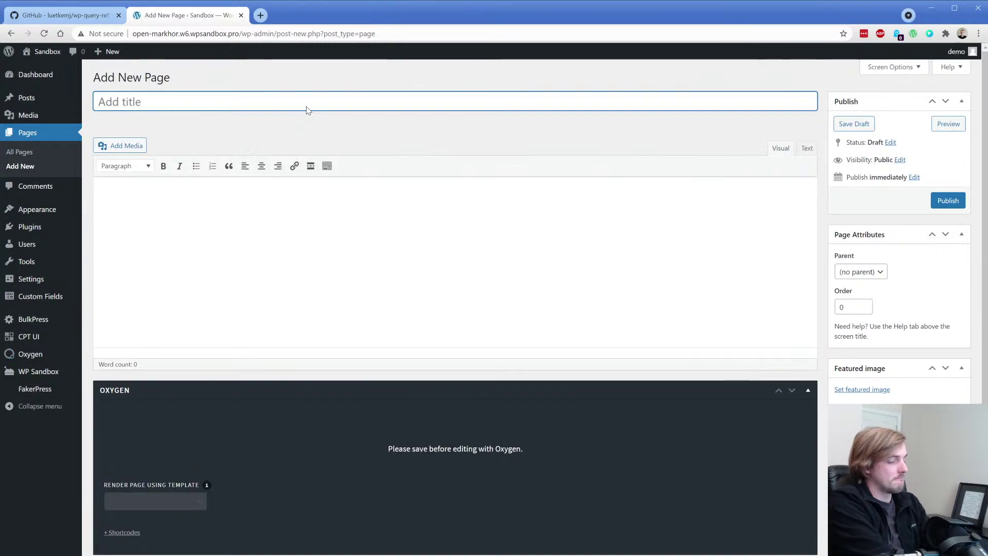
{"action": "type", "text": "Media"}
{"action": "left_click", "coordinate": [945, 201]}
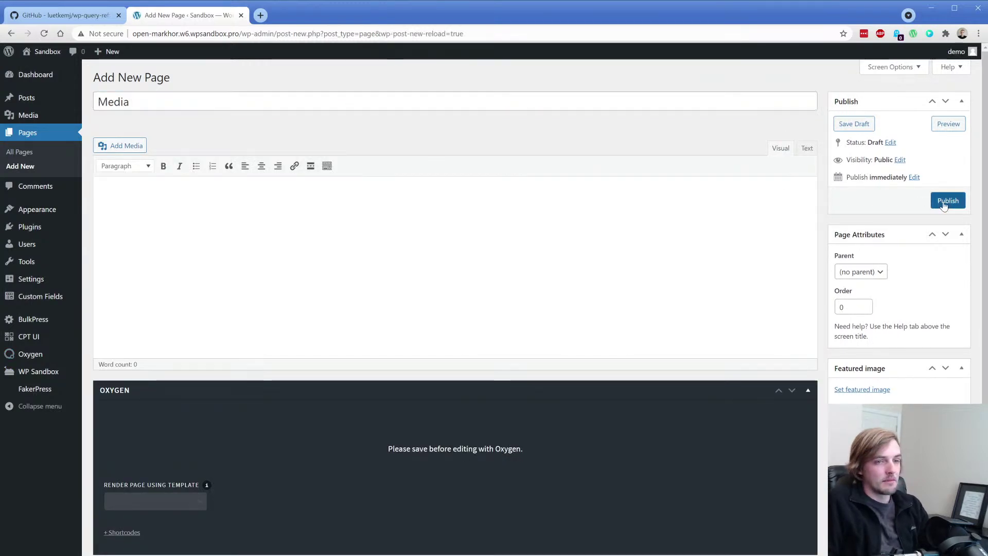
{"action": "scroll", "coordinate": [535, 264], "scroll_direction": "down", "scroll_amount": 2}
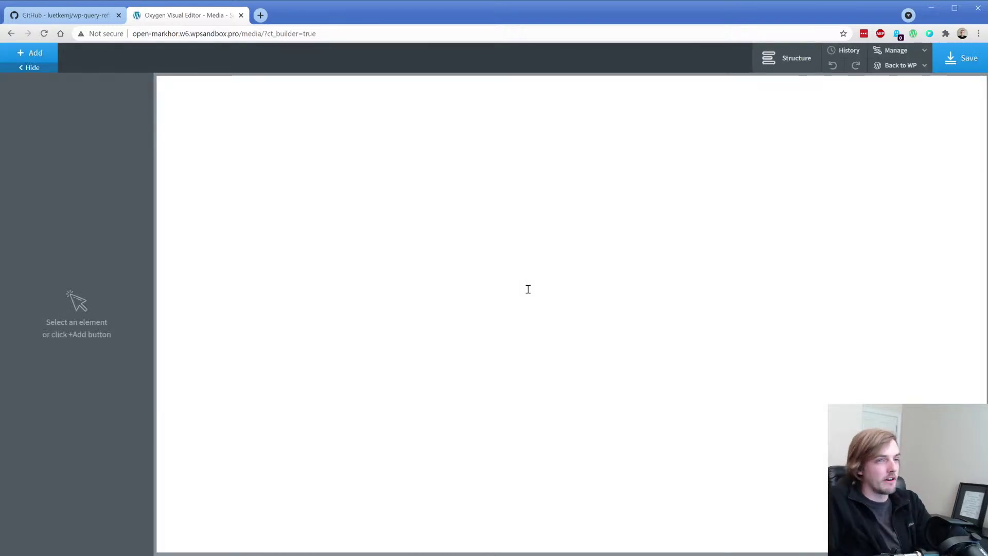
Step: Add a Section to the blank Media page and place a Repeater inside it
{"action": "left_click", "coordinate": [36, 54]}
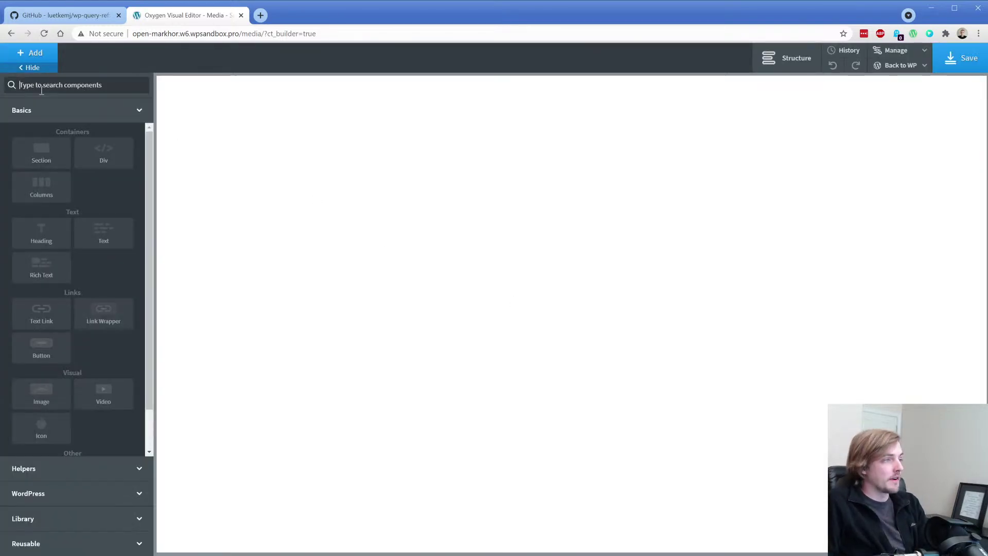
{"action": "left_click", "coordinate": [42, 161]}
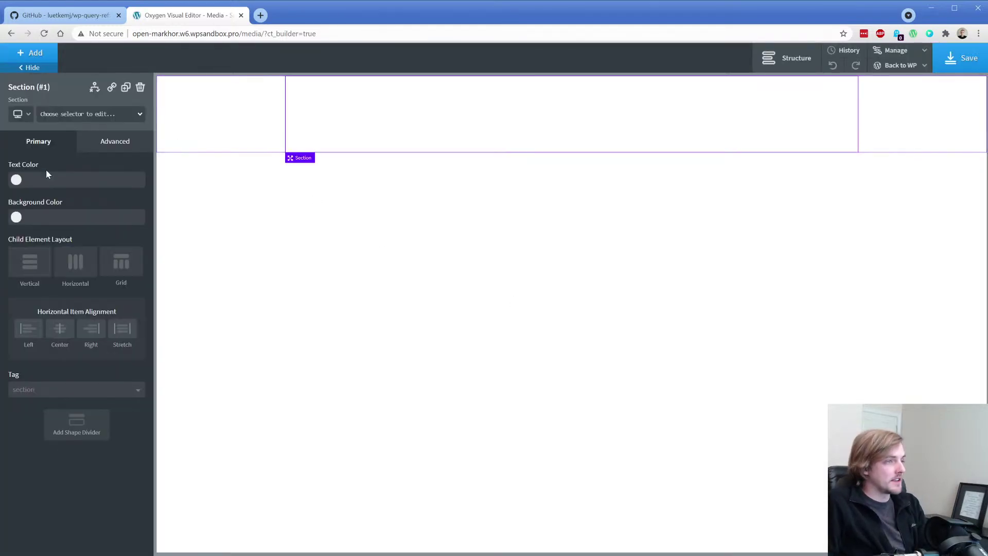
{"action": "left_click", "coordinate": [44, 54]}
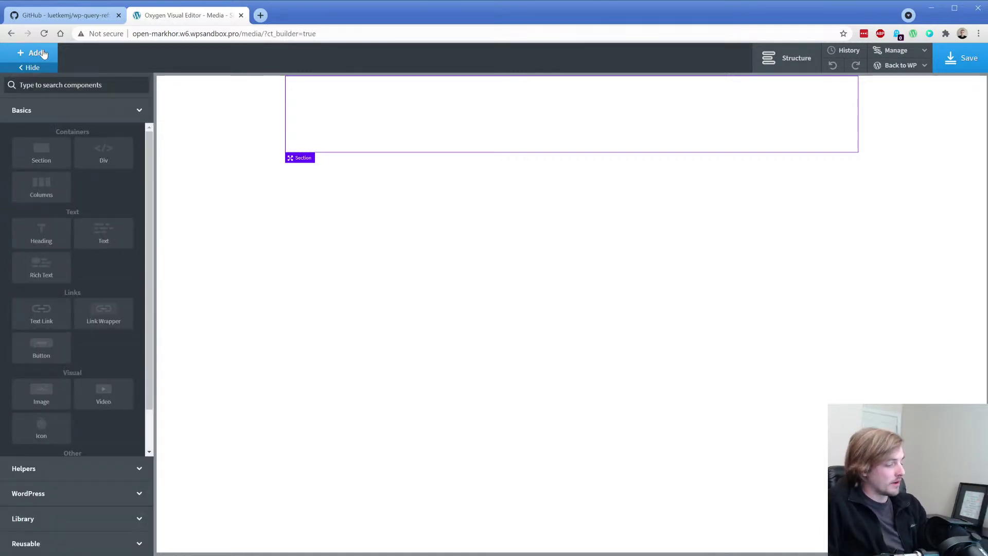
{"action": "type", "text": "rep"}
{"action": "left_click", "coordinate": [46, 115]}
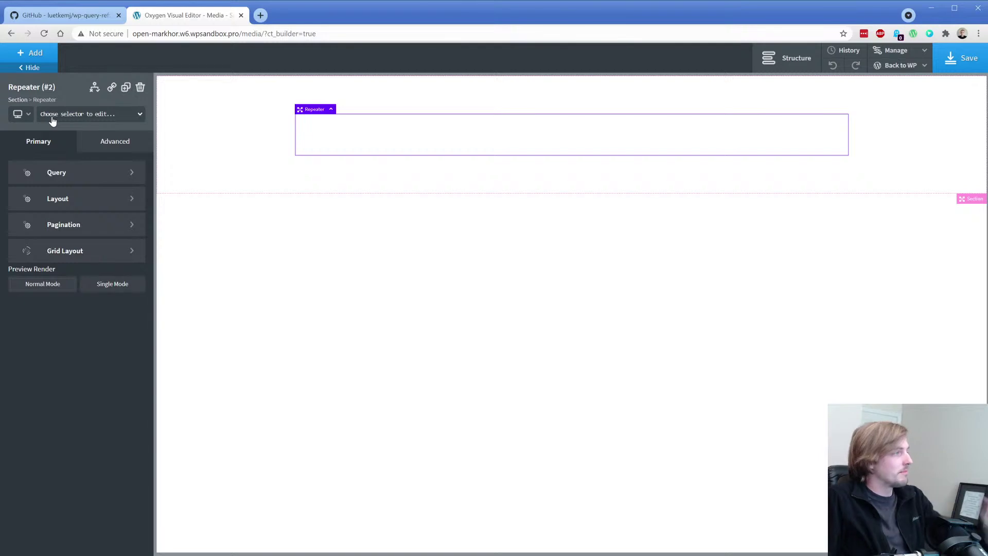
Step: Switch the new repeater's WP Query to advanced and open its query for editing
{"action": "left_click", "coordinate": [69, 171]}
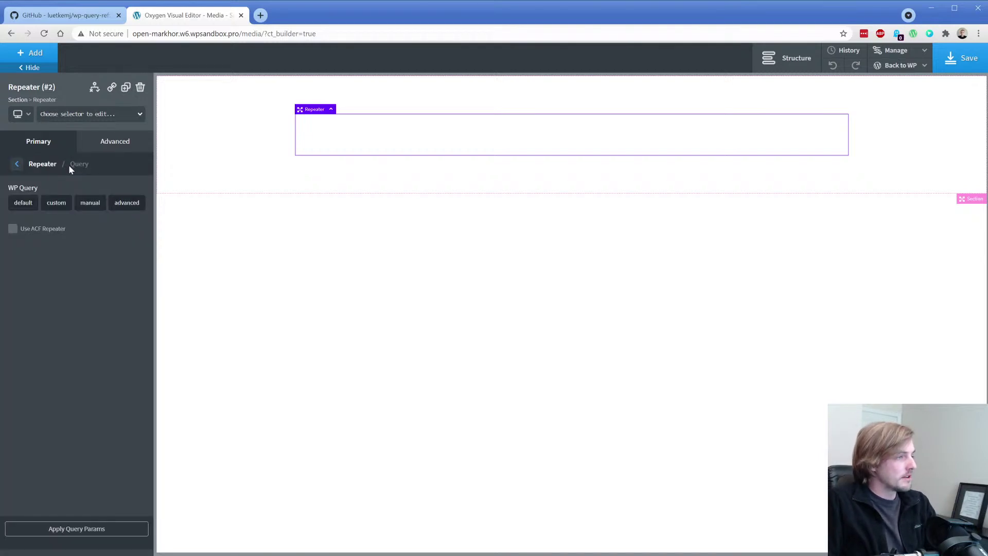
{"action": "left_click", "coordinate": [126, 206]}
{"action": "left_click", "coordinate": [54, 268]}
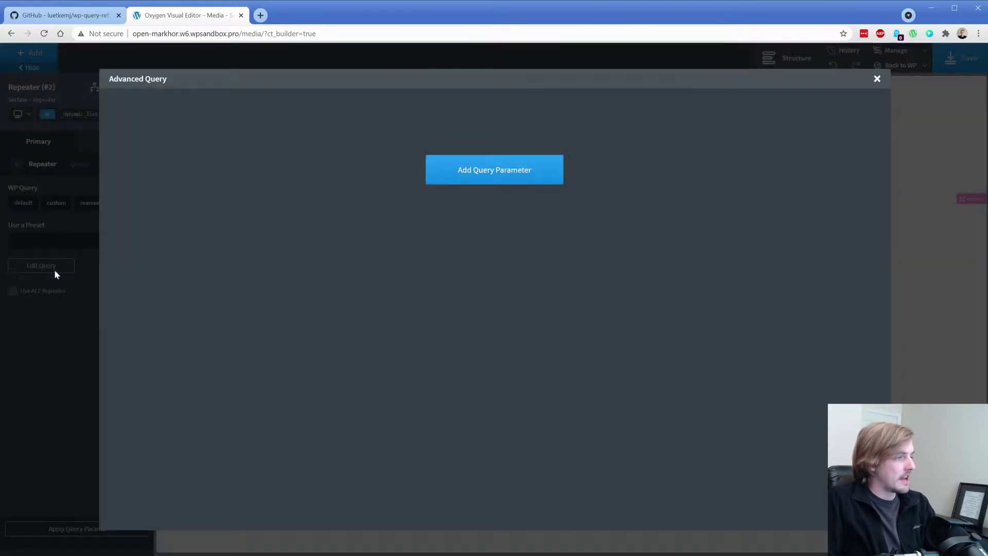
Step: Add a post_type parameter with the value "attachment" to the repeater's advanced query
{"action": "left_click", "coordinate": [462, 180]}
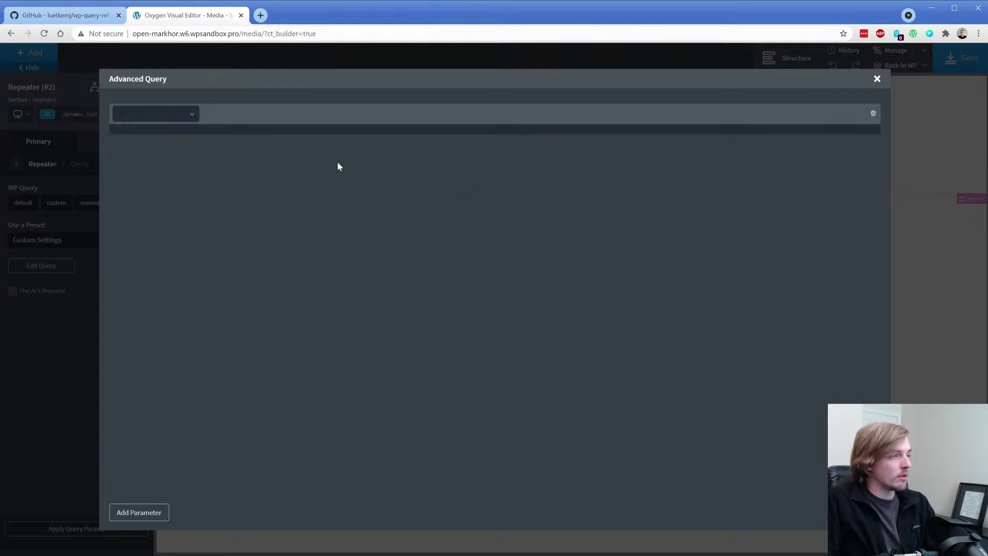
{"action": "left_click", "coordinate": [172, 119]}
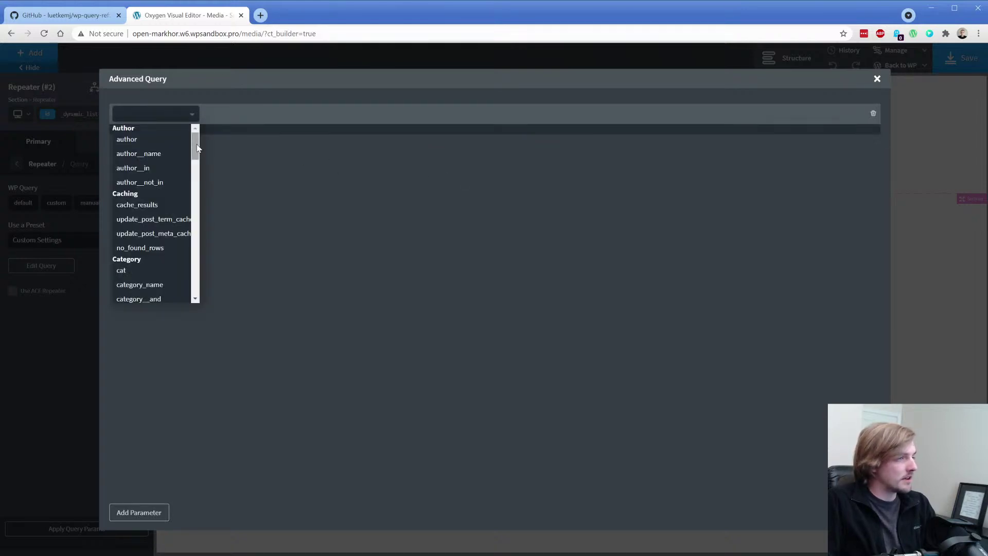
{"action": "left_click_drag", "start_coordinate": [197, 148], "coordinate": [195, 260]}
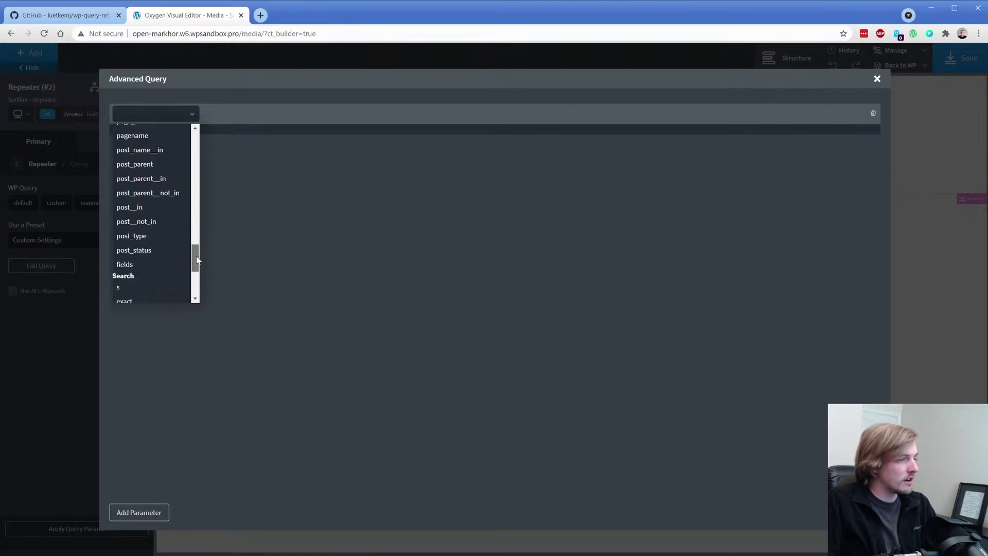
{"action": "left_click", "coordinate": [157, 244]}
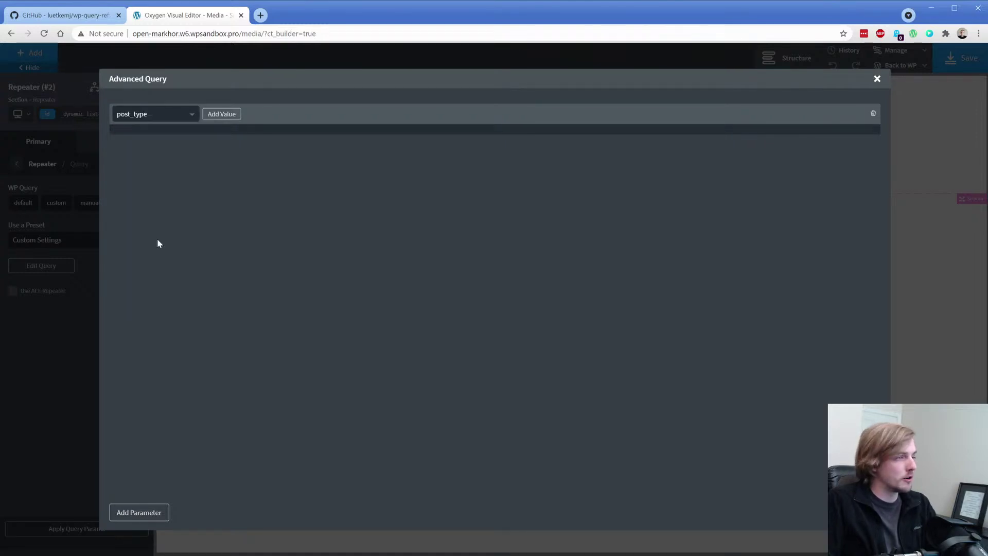
{"action": "left_click", "coordinate": [220, 114]}
{"action": "left_click", "coordinate": [177, 137]}
{"action": "type", "text": "attach"}
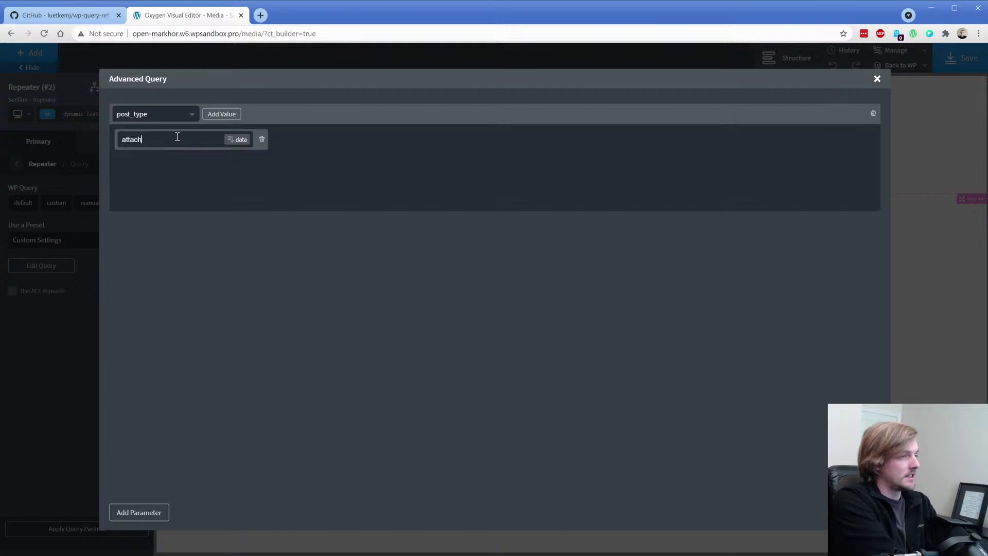
{"action": "type", "text": "em"}
{"action": "type", "text": "ment"}
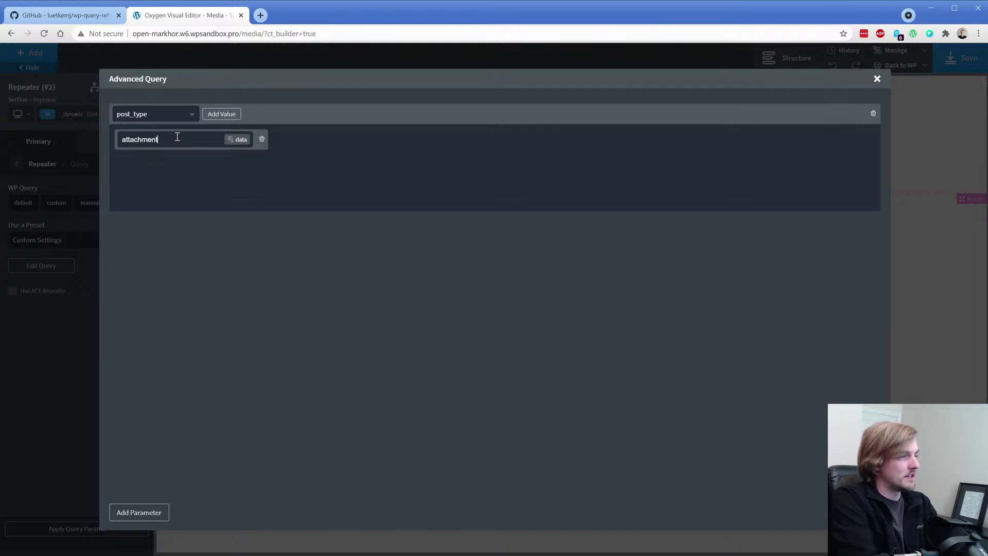
Step: Add a post_mime_type parameter with the value "image" to the repeater's advanced query
{"action": "left_click", "coordinate": [140, 512]}
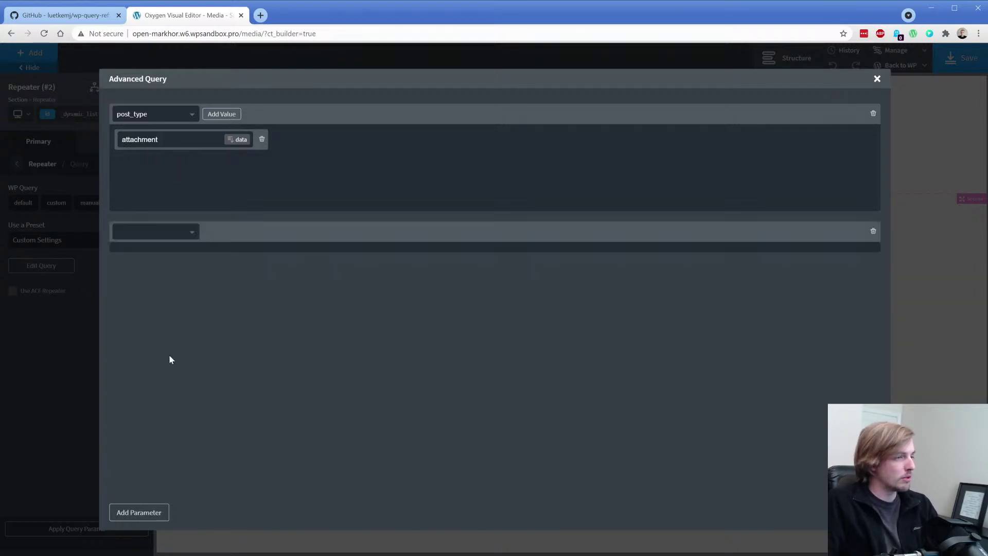
{"action": "left_click", "coordinate": [168, 236]}
{"action": "scroll", "coordinate": [201, 277], "scroll_direction": "down", "scroll_amount": 1}
{"action": "left_click_drag", "start_coordinate": [201, 278], "coordinate": [196, 330]}
{"action": "left_click", "coordinate": [185, 238]}
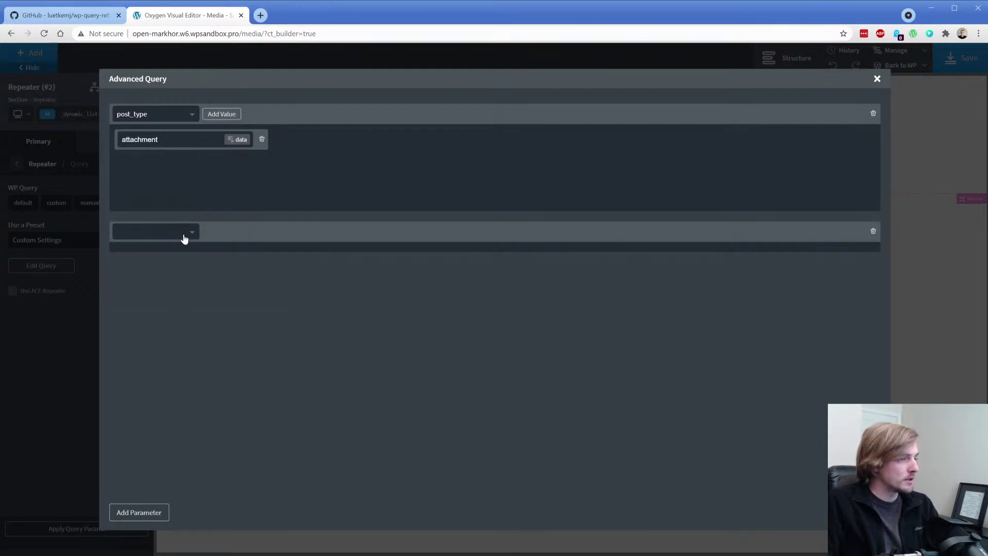
{"action": "left_click", "coordinate": [185, 239]}
{"action": "left_click", "coordinate": [158, 279]}
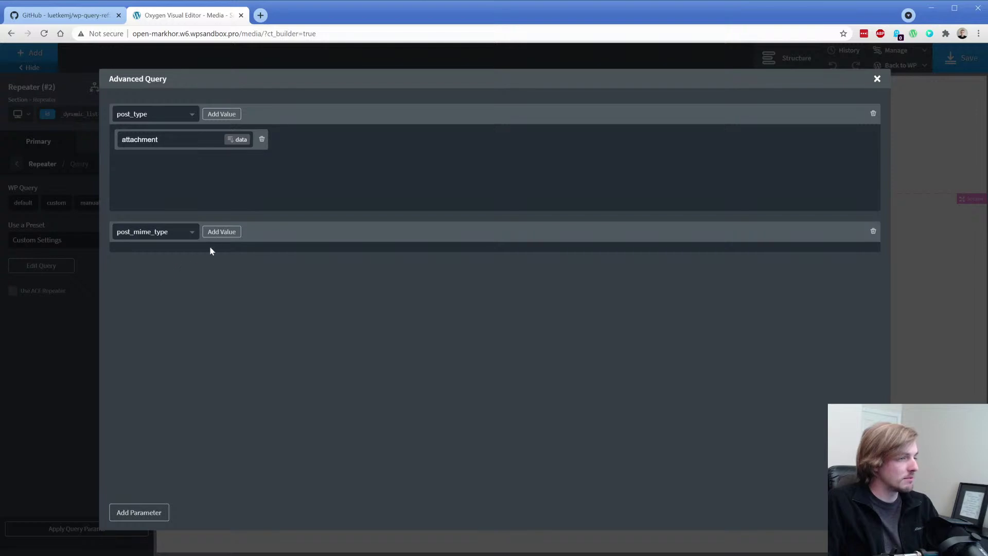
{"action": "left_click", "coordinate": [222, 231]}
{"action": "left_click", "coordinate": [175, 256]}
{"action": "type", "text": "image"}
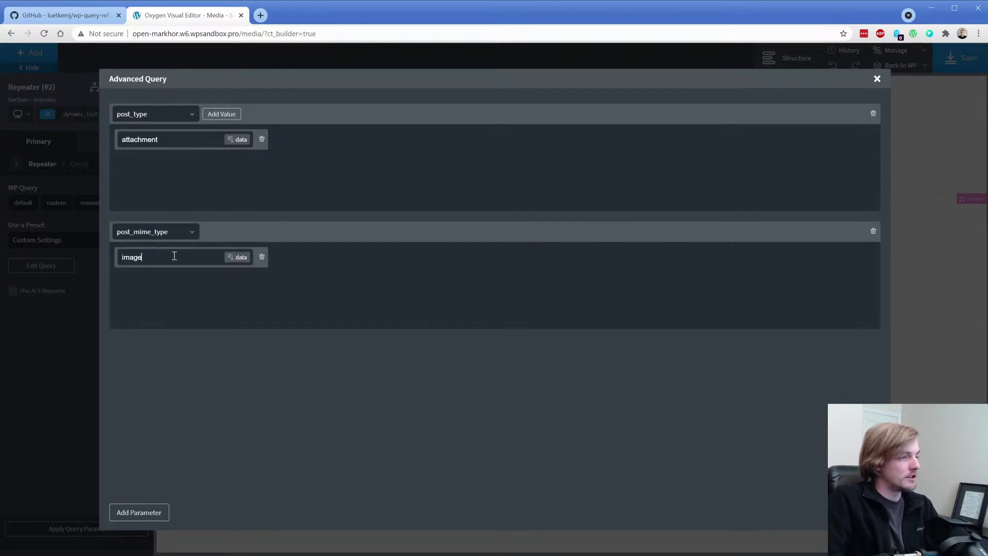
Step: Add a post_status parameter with the value "inherit" to the repeater's advanced query
{"action": "left_click", "coordinate": [145, 512]}
{"action": "left_click", "coordinate": [183, 348]}
{"action": "left_click_drag", "start_coordinate": [197, 386], "coordinate": [190, 479]}
{"action": "scroll", "coordinate": [189, 487], "scroll_direction": "down", "scroll_amount": 1}
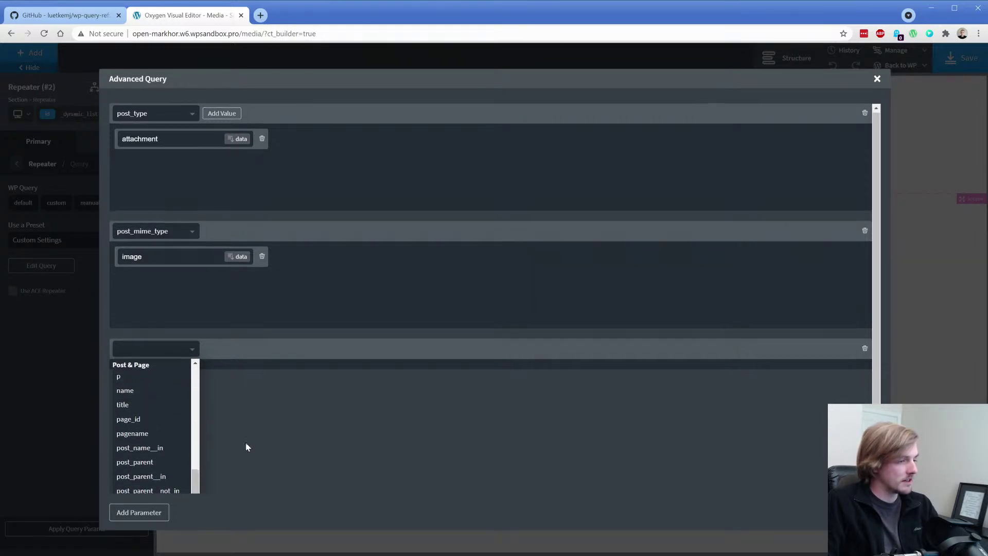
{"action": "scroll", "coordinate": [241, 442], "scroll_direction": "down", "scroll_amount": 1}
{"action": "scroll", "coordinate": [175, 429], "scroll_direction": "down", "scroll_amount": 2}
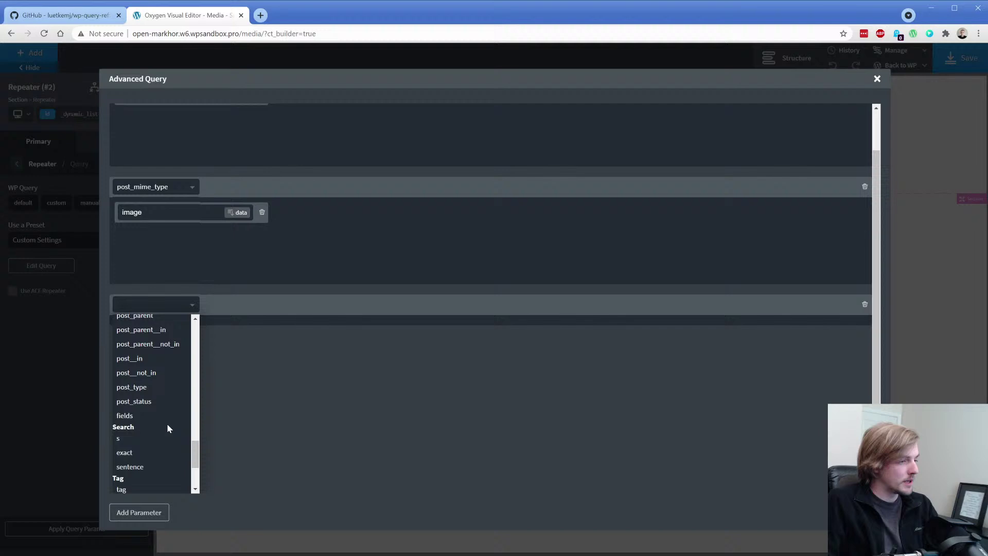
{"action": "left_click", "coordinate": [146, 401]}
{"action": "left_click", "coordinate": [215, 350]}
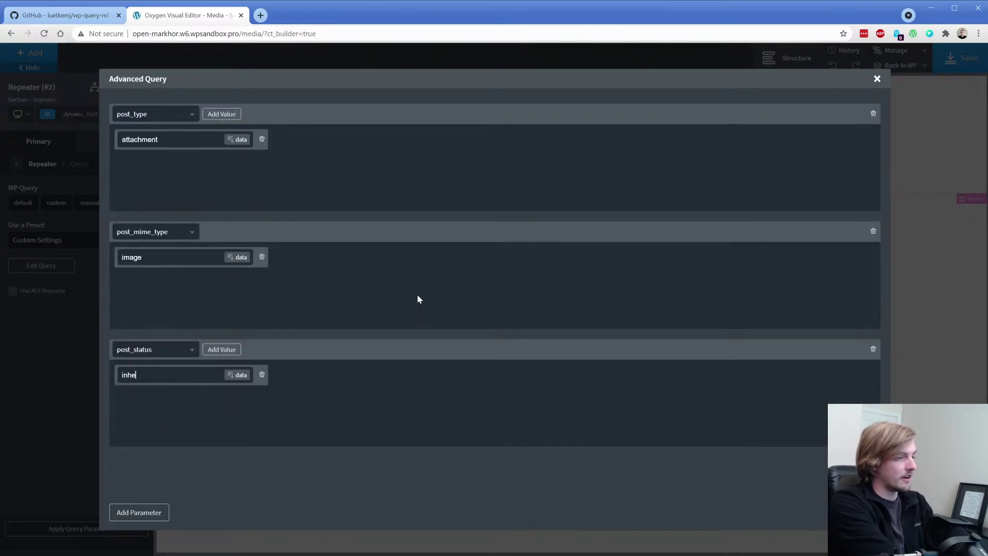
Step: Add a posts_per_page parameter with the value 6 to the repeater's advanced query
{"action": "left_click", "coordinate": [153, 514]}
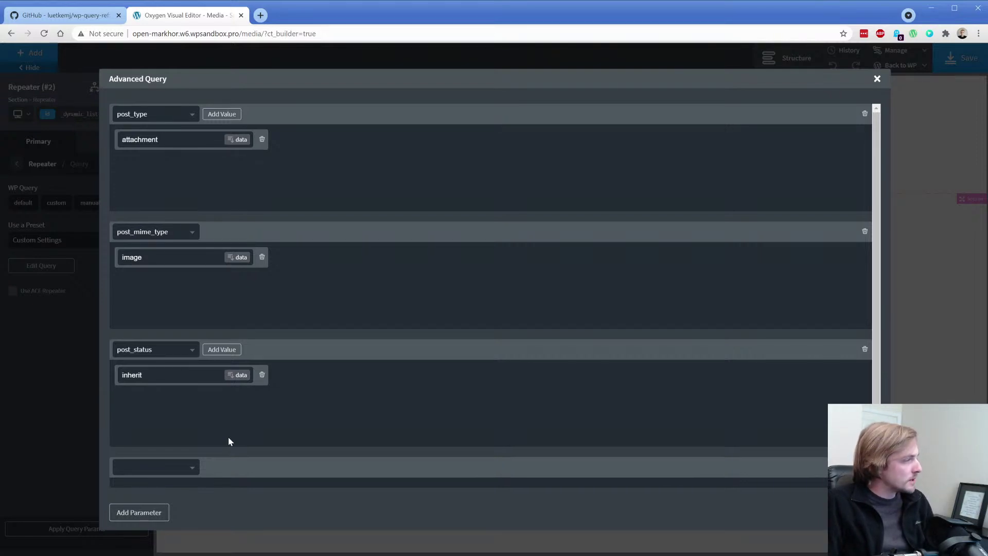
{"action": "left_click", "coordinate": [162, 466]}
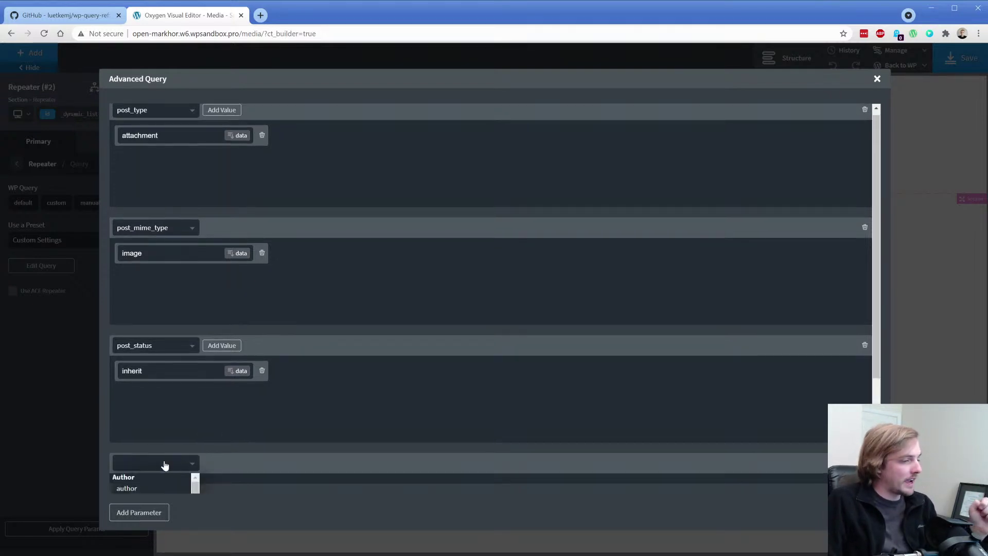
{"action": "scroll", "coordinate": [232, 425], "scroll_direction": "down", "scroll_amount": 3}
{"action": "scroll", "coordinate": [197, 391], "scroll_direction": "down", "scroll_amount": 8}
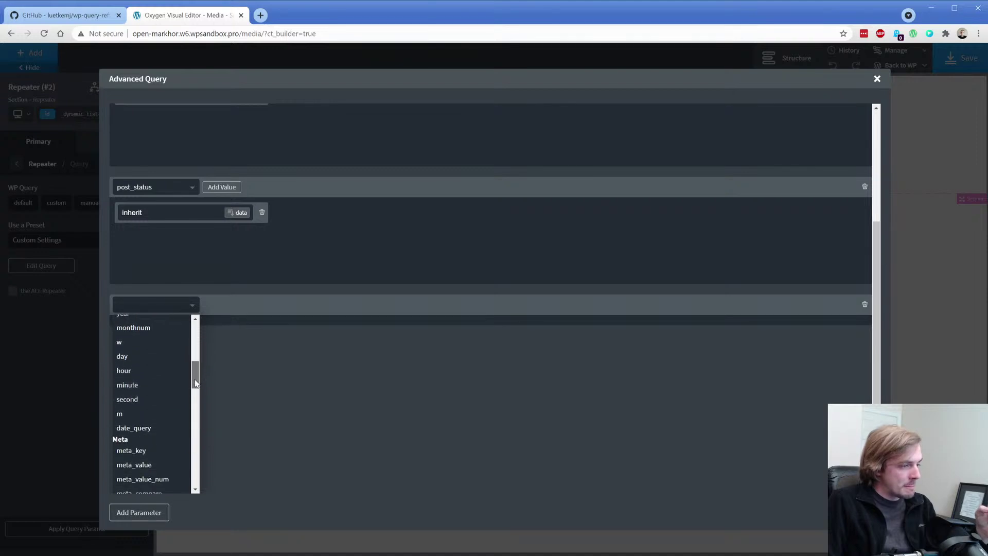
{"action": "scroll", "coordinate": [196, 408], "scroll_direction": "down", "scroll_amount": 2}
{"action": "scroll", "coordinate": [175, 406], "scroll_direction": "up", "scroll_amount": 1}
{"action": "left_click", "coordinate": [164, 404]}
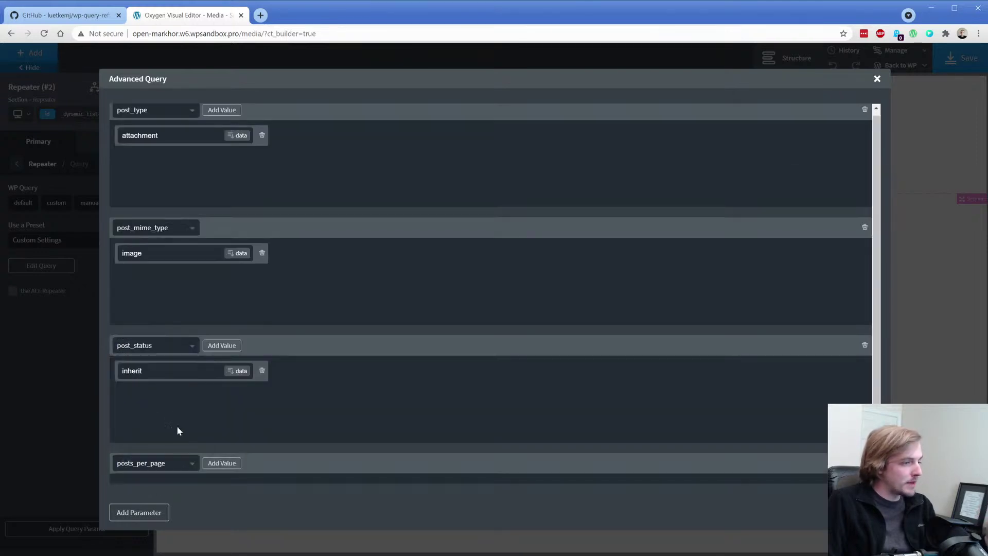
{"action": "scroll", "coordinate": [205, 453], "scroll_direction": "down", "scroll_amount": 1}
{"action": "left_click", "coordinate": [175, 417]}
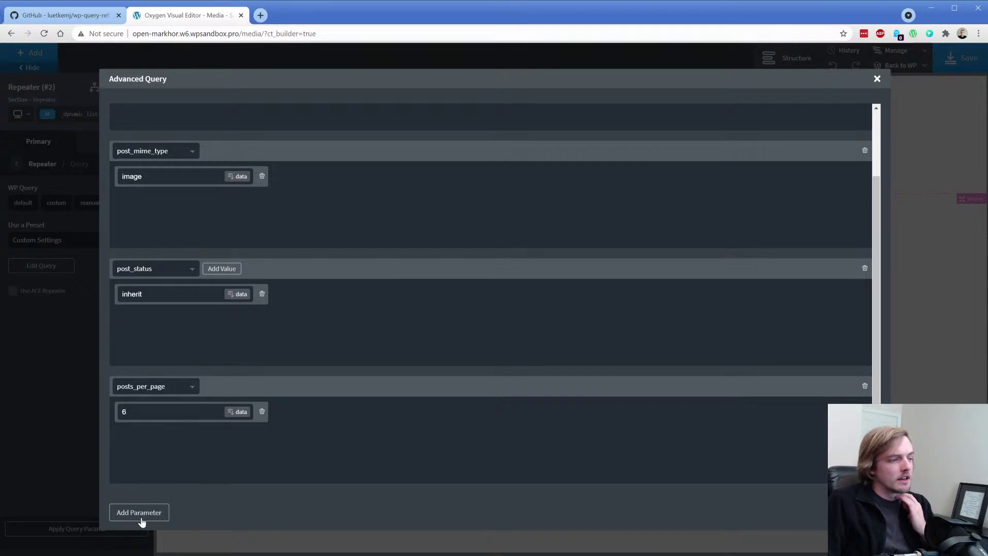
Step: Add a no_found_rows parameter with the value "true" and apply the query parameters to the repeater
{"action": "left_click", "coordinate": [154, 509]}
{"action": "left_click", "coordinate": [188, 465]}
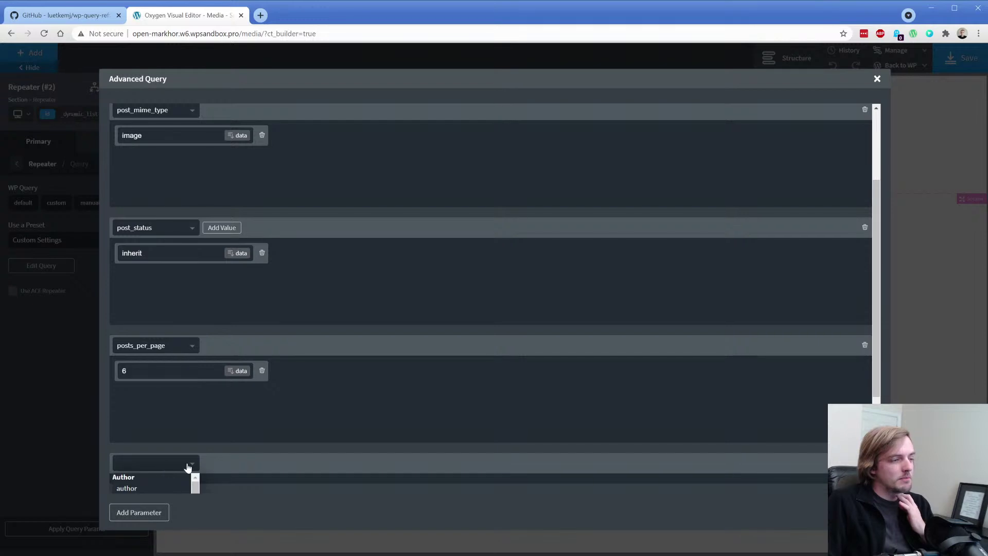
{"action": "scroll", "coordinate": [269, 434], "scroll_direction": "down", "scroll_amount": 3}
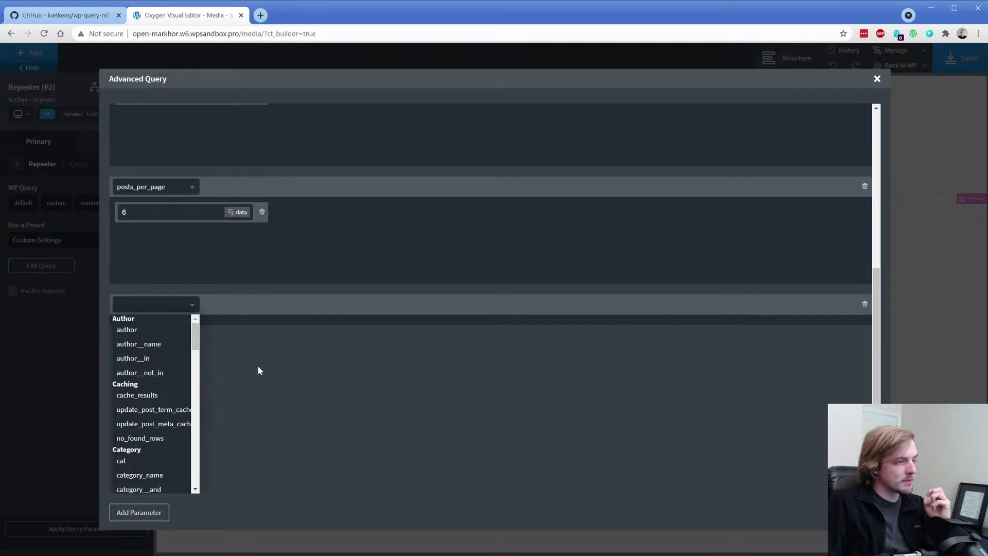
{"action": "scroll", "coordinate": [193, 338], "scroll_direction": "down", "scroll_amount": 1}
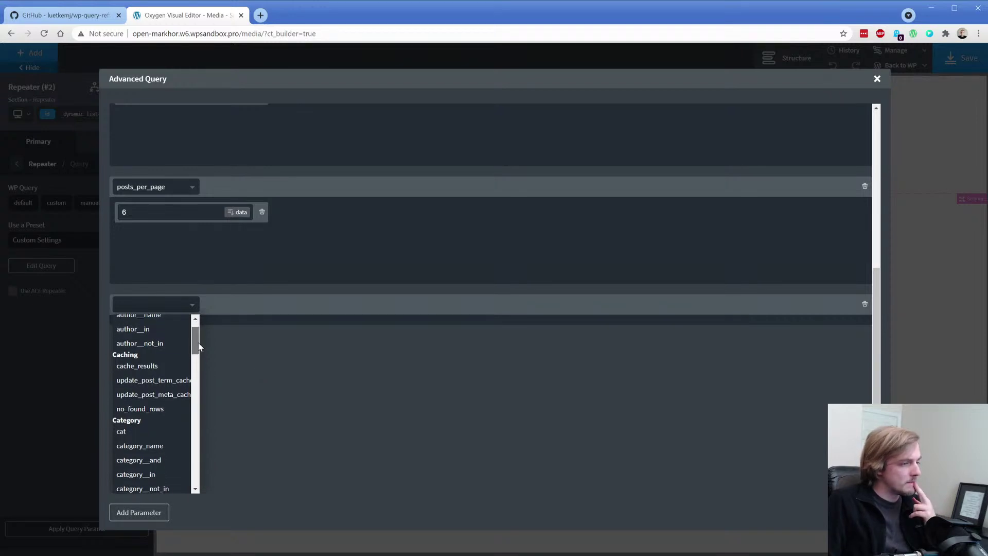
{"action": "left_click", "coordinate": [161, 414]}
{"action": "left_click", "coordinate": [221, 463]}
{"action": "left_click", "coordinate": [165, 410]}
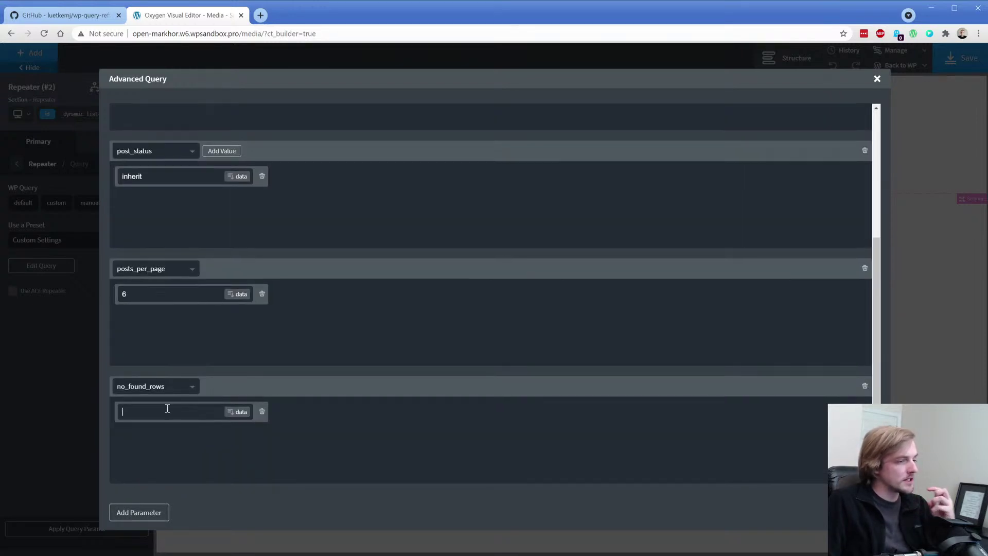
{"action": "type", "text": "true"}
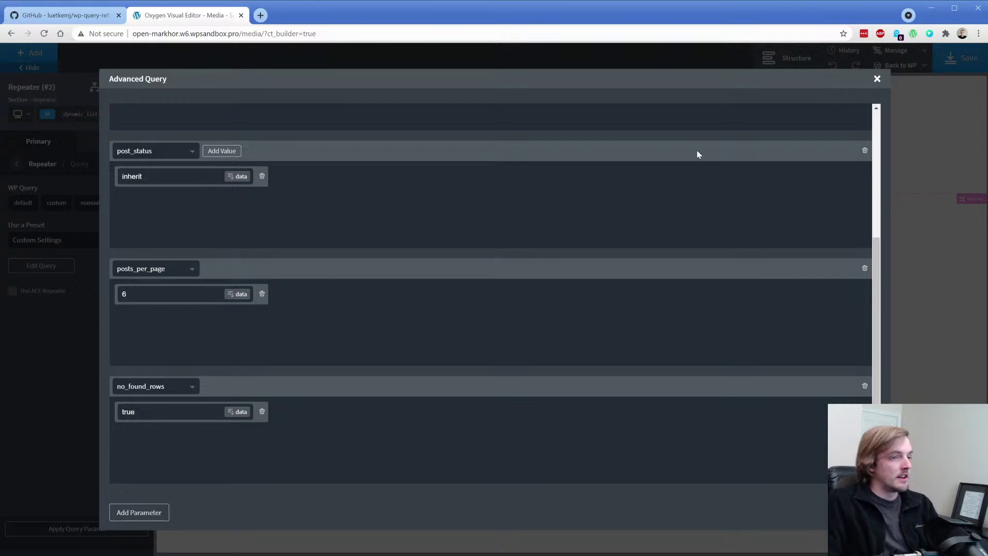
{"action": "left_click", "coordinate": [876, 80]}
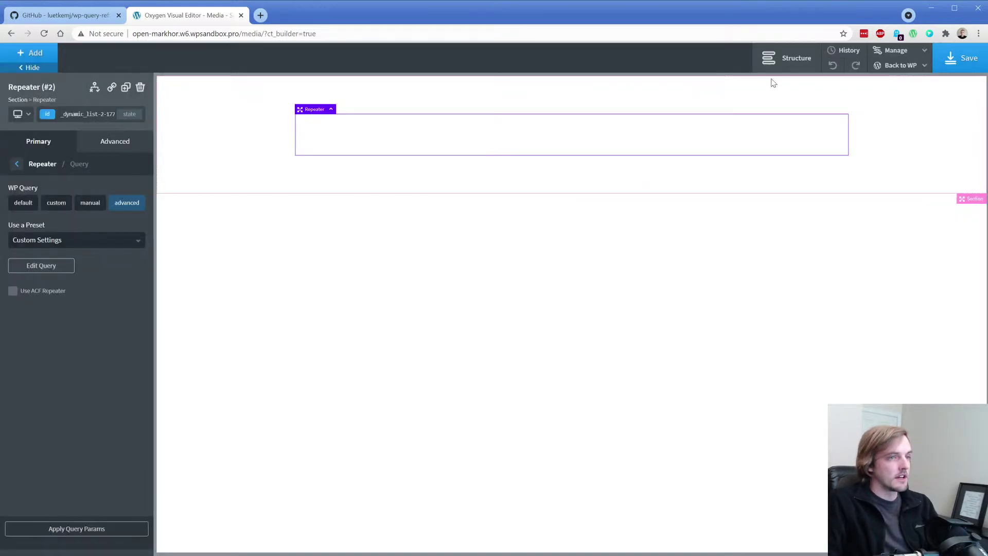
{"action": "left_click", "coordinate": [113, 534]}
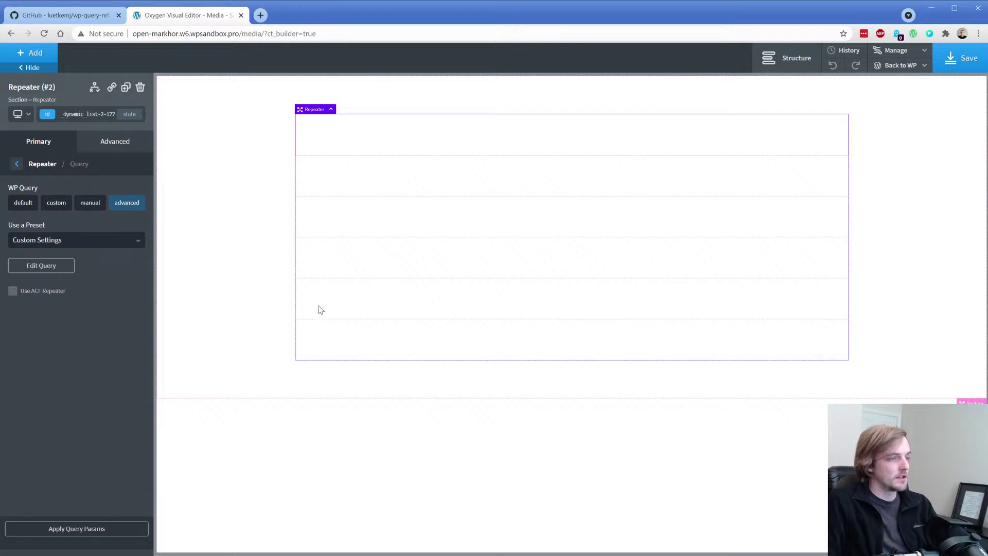
Step: Try an Image element sourced from the dynamic Featured Image in the repeater's div, and delete that element
{"action": "left_click", "coordinate": [330, 129]}
{"action": "left_click", "coordinate": [37, 53]}
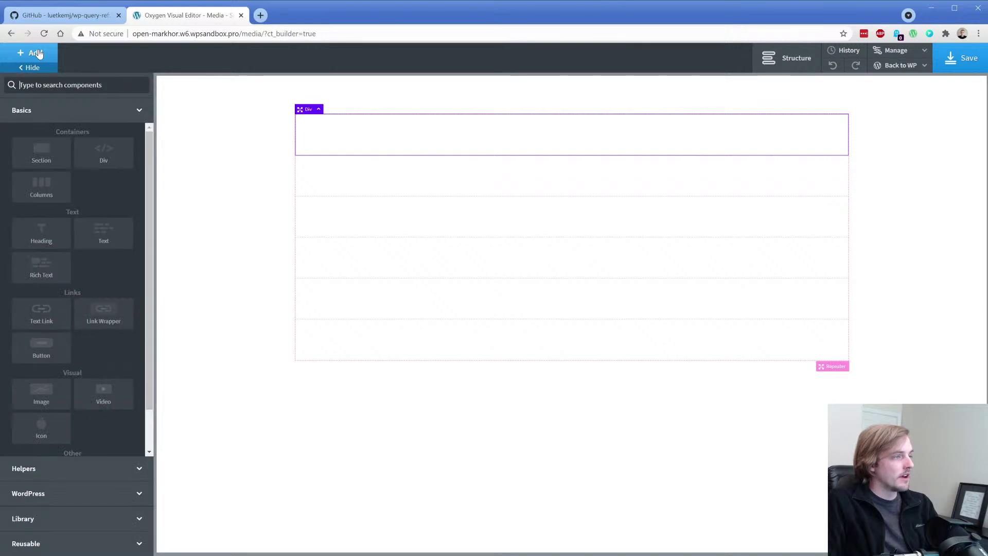
{"action": "type", "text": "ima"}
{"action": "left_click", "coordinate": [62, 124]}
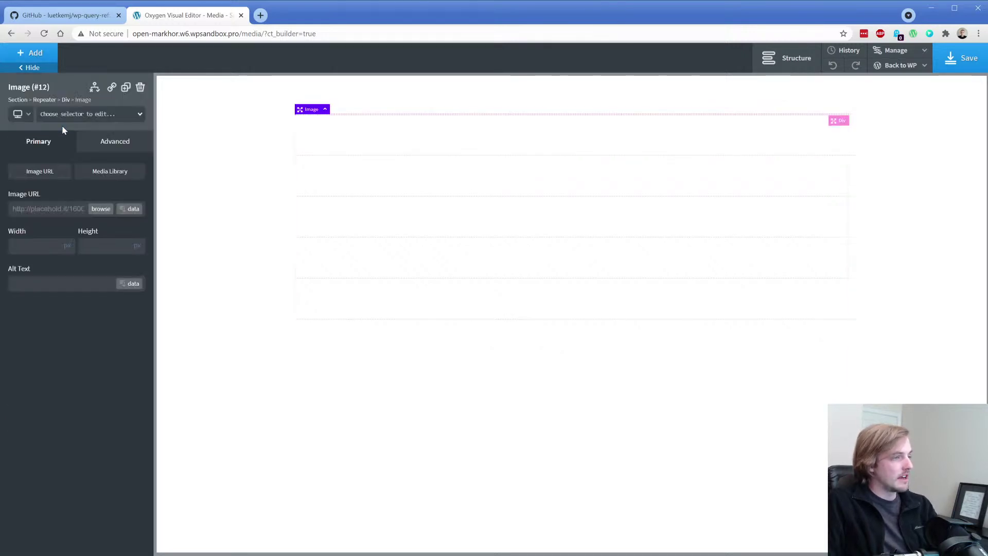
{"action": "left_click", "coordinate": [130, 208]}
{"action": "left_click", "coordinate": [235, 177]}
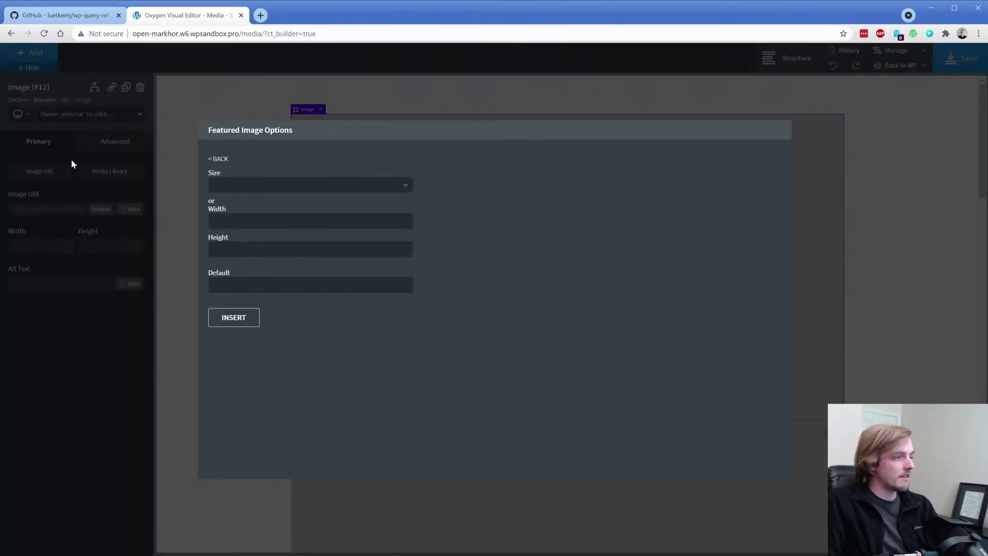
{"action": "left_click", "coordinate": [237, 316]}
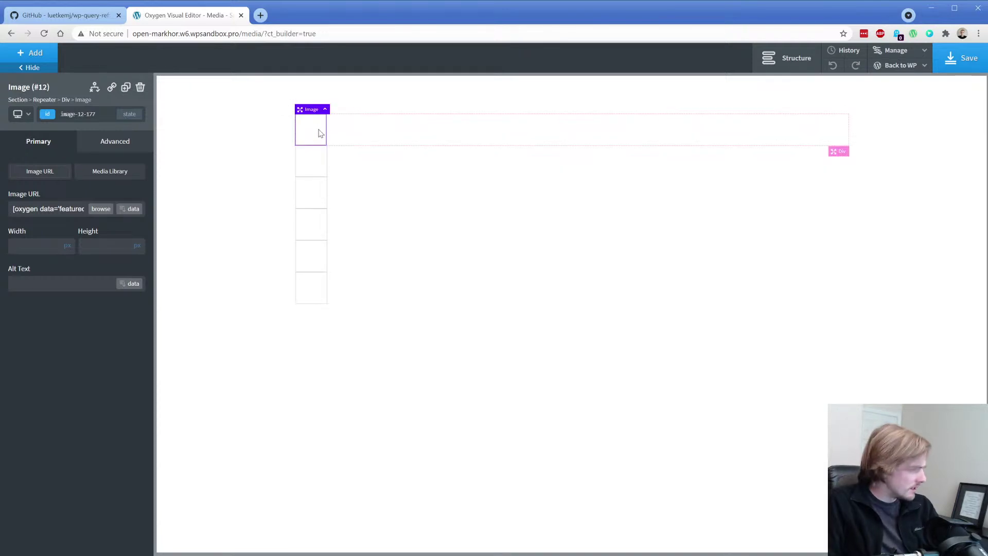
{"action": "left_click", "coordinate": [140, 88]}
Step: Add a Text element to the repeater's div and replace its placeholder text with the dynamic post Content
{"action": "left_click", "coordinate": [21, 58]}
{"action": "type", "text": "text"}
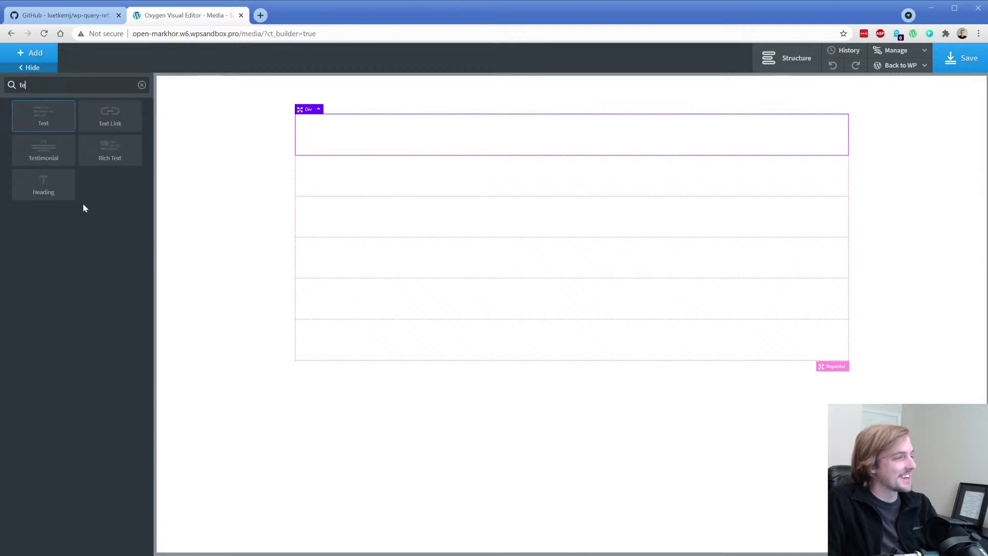
{"action": "left_click", "coordinate": [46, 129]}
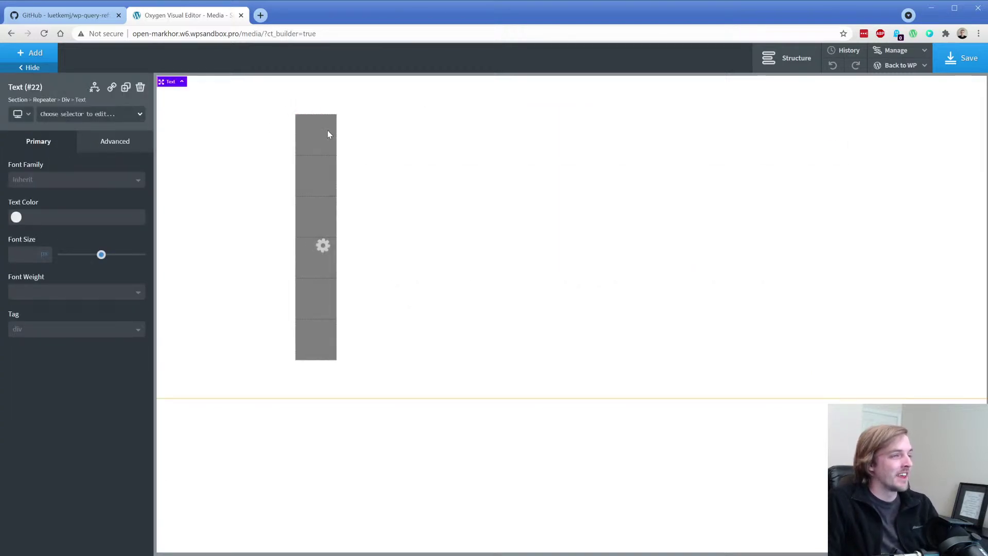
{"action": "double_click", "coordinate": [344, 120]}
{"action": "left_click", "coordinate": [546, 58]}
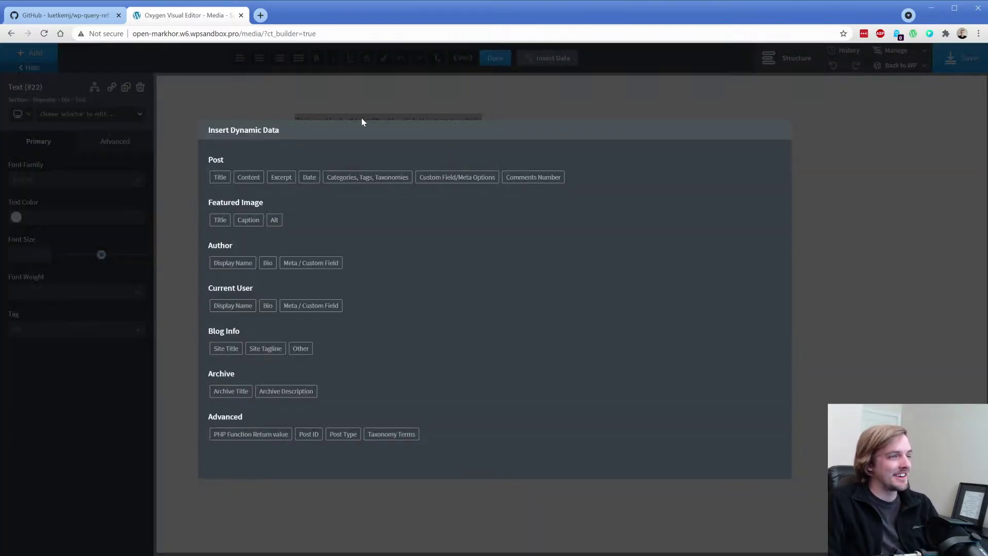
{"action": "left_click", "coordinate": [250, 176]}
{"action": "left_click", "coordinate": [242, 154]}
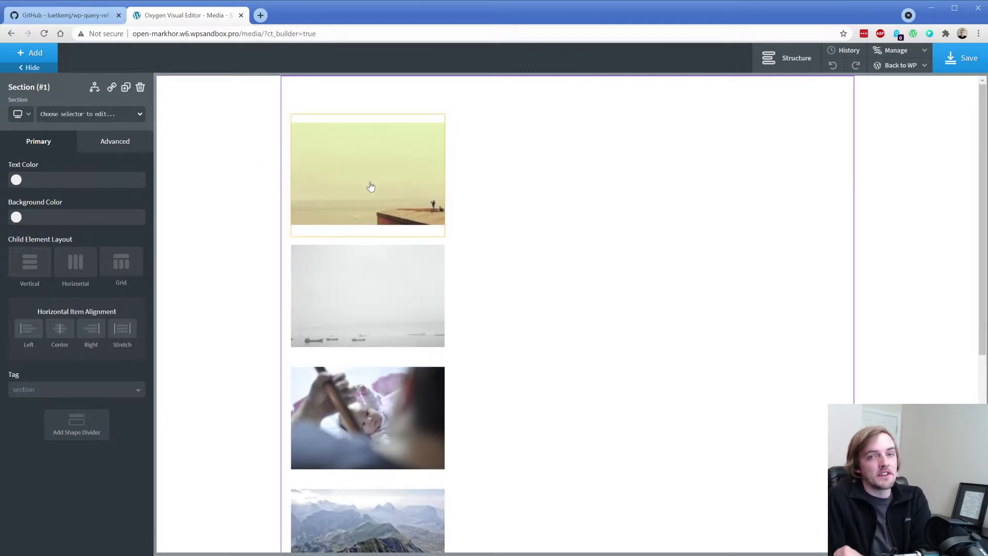
Step: Try a width and height of 500 px on the content text element, and clear both values
{"action": "left_click", "coordinate": [370, 186]}
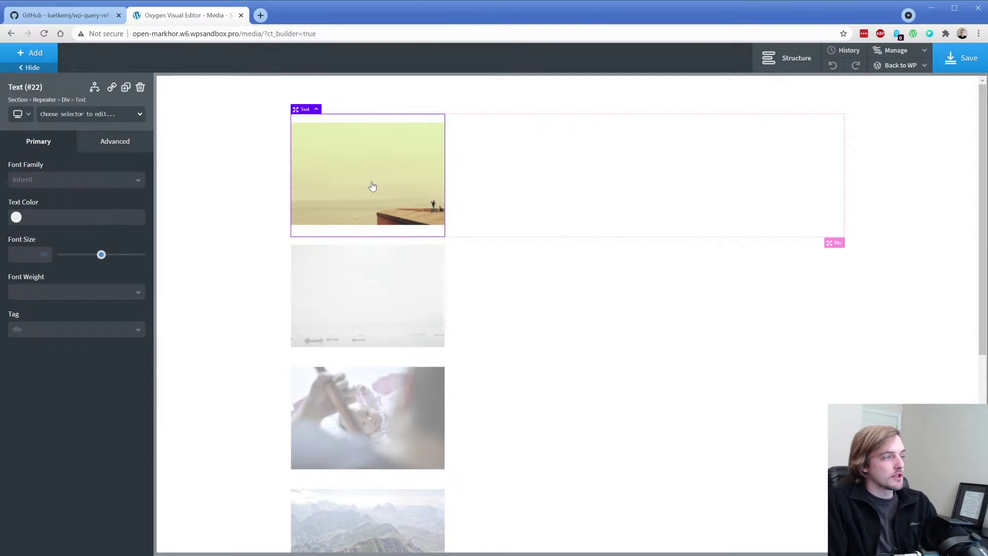
{"action": "left_click", "coordinate": [103, 147]}
{"action": "left_click", "coordinate": [87, 198]}
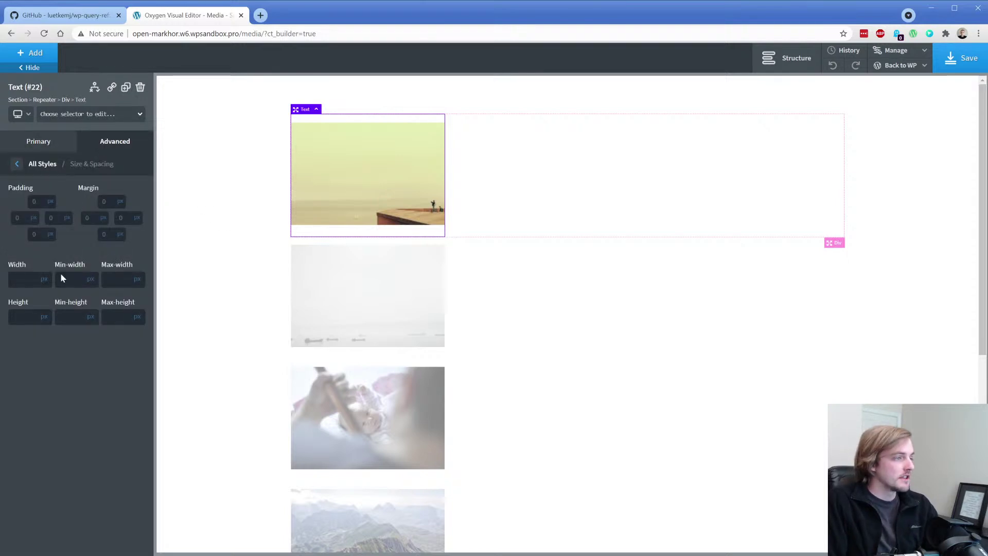
{"action": "left_click", "coordinate": [18, 280]}
{"action": "type", "text": "500"}
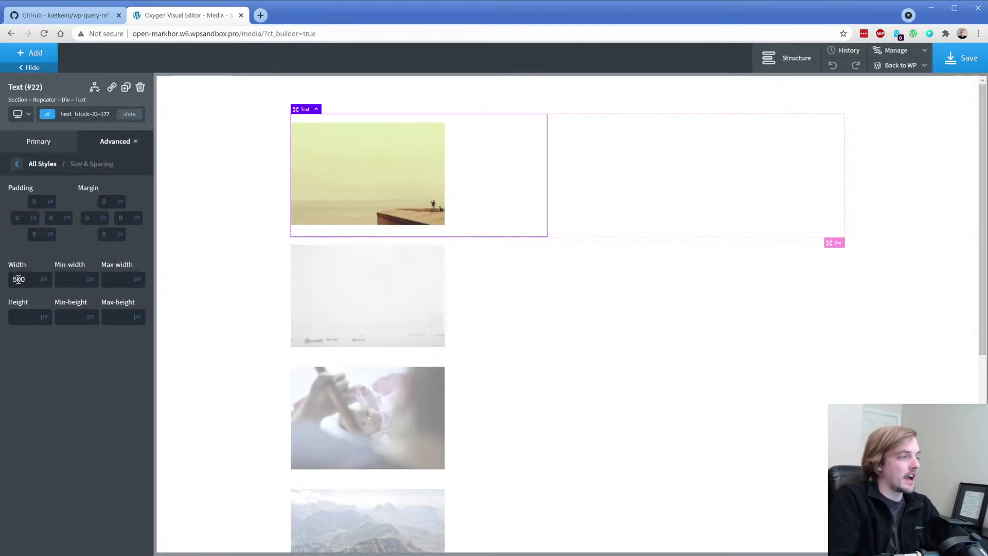
{"action": "type", "text": "500"}
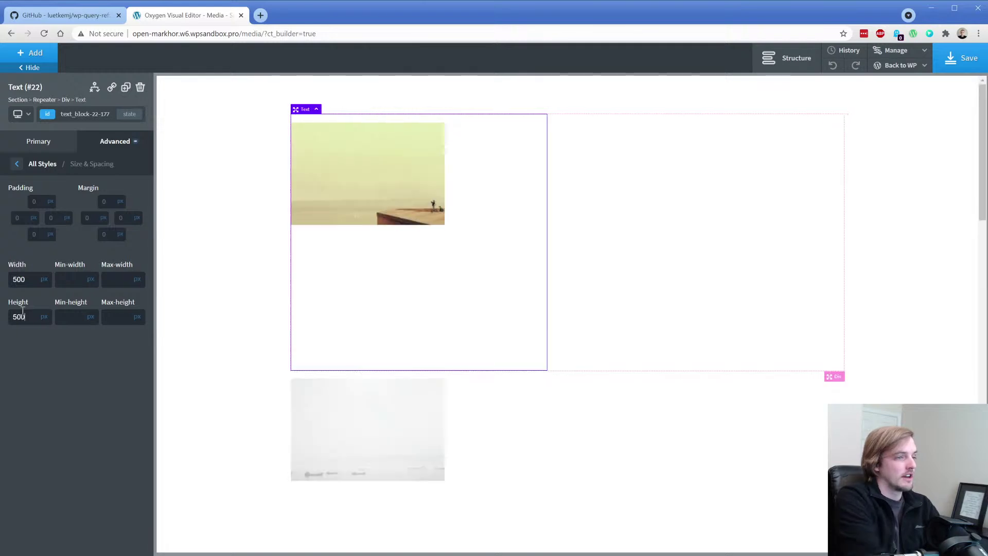
{"action": "double_click", "coordinate": [19, 317]}
{"action": "key", "text": "BackSpace"}
{"action": "double_click", "coordinate": [18, 279]}
{"action": "key", "text": "BackSpace"}
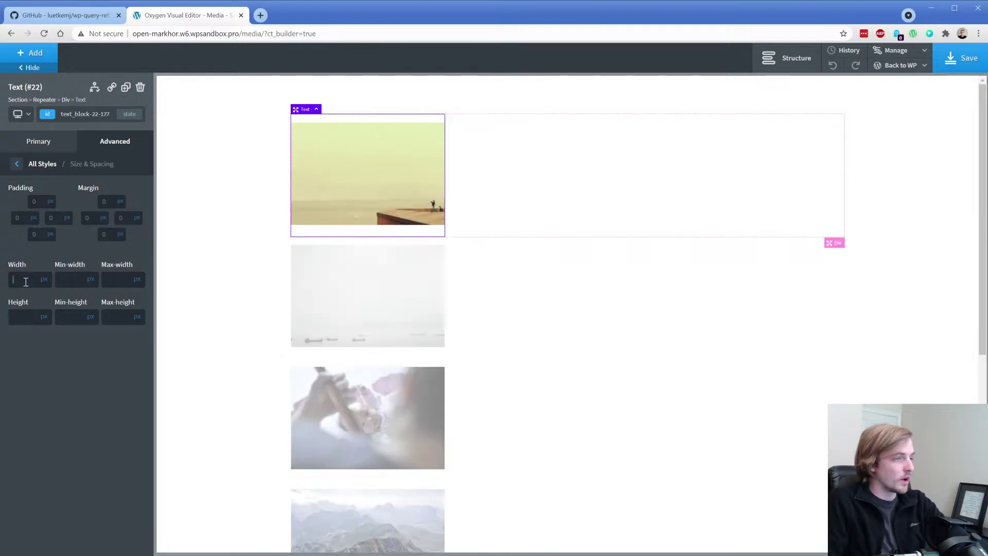
Step: Add a div below the content text and set its background image to the return value of the PHP function wp_get_attachment_url
{"action": "left_click", "coordinate": [34, 53]}
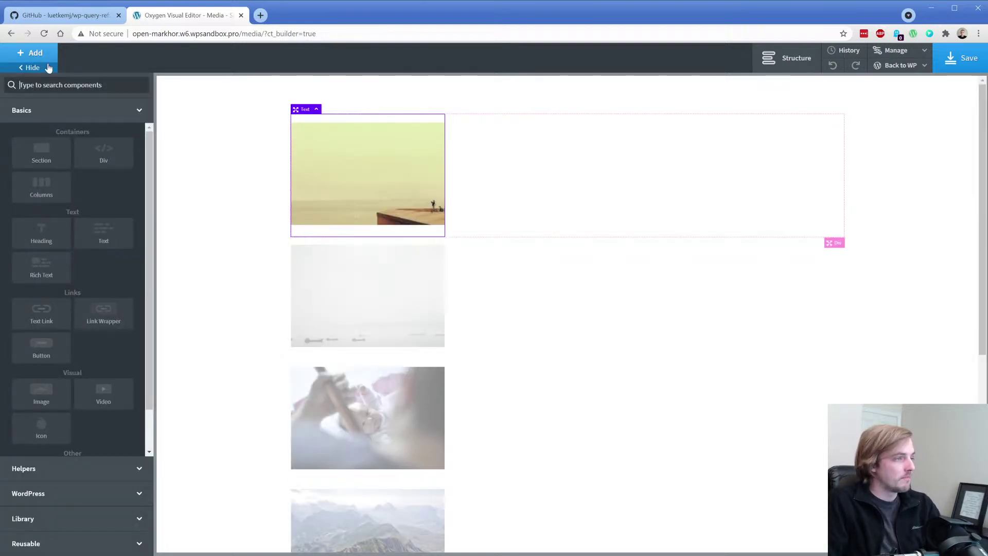
{"action": "left_click", "coordinate": [100, 160]}
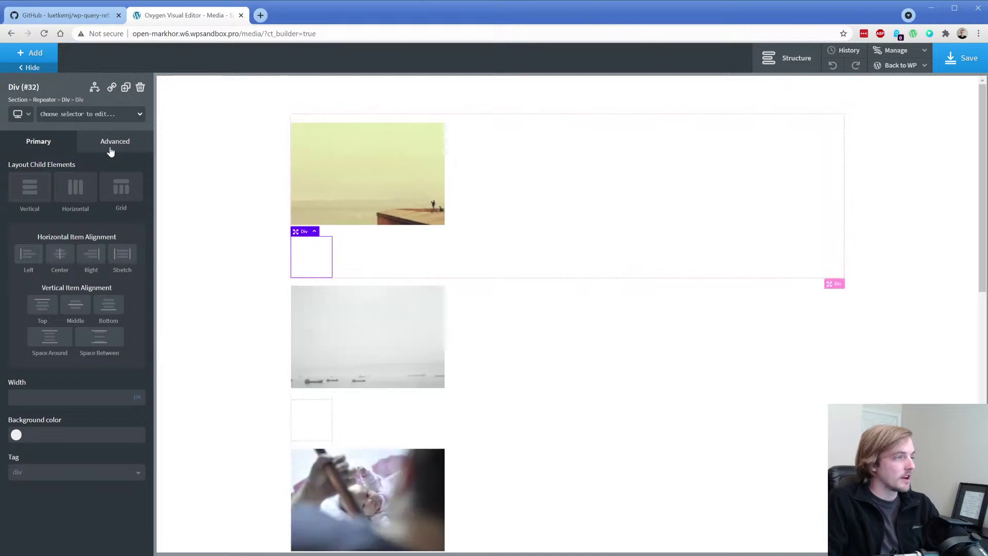
{"action": "left_click", "coordinate": [117, 148]}
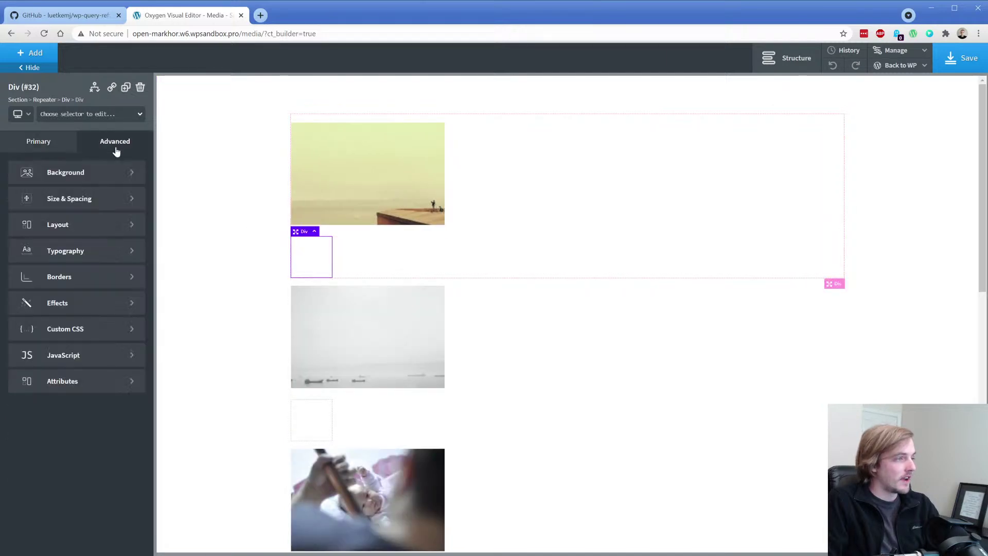
{"action": "left_click", "coordinate": [106, 172]}
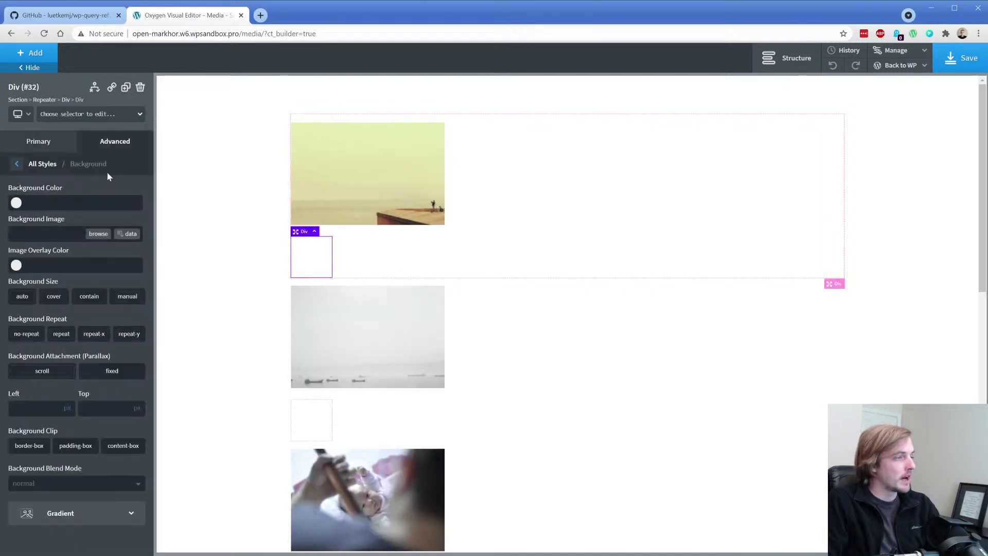
{"action": "left_click", "coordinate": [125, 234]}
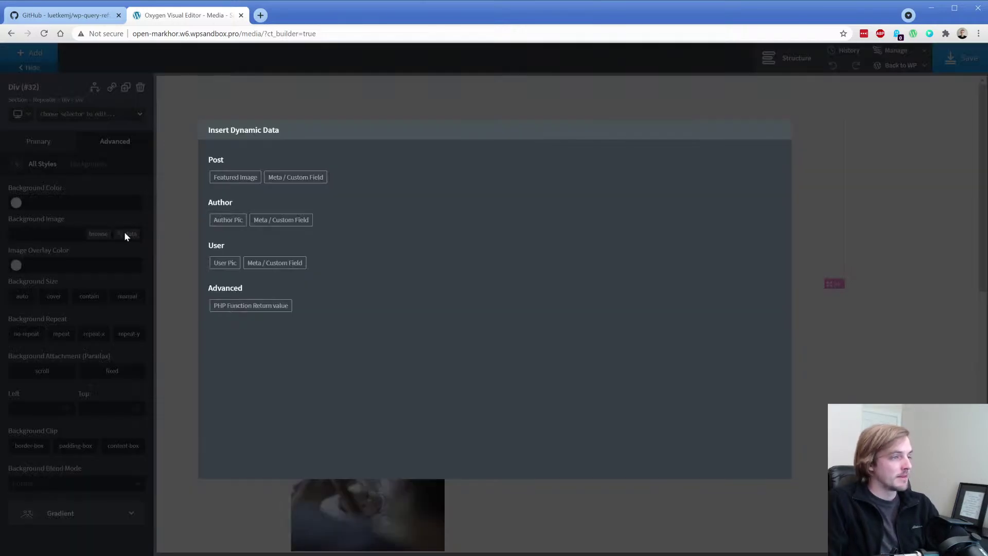
{"action": "left_click", "coordinate": [242, 304]}
{"action": "left_click", "coordinate": [264, 184]}
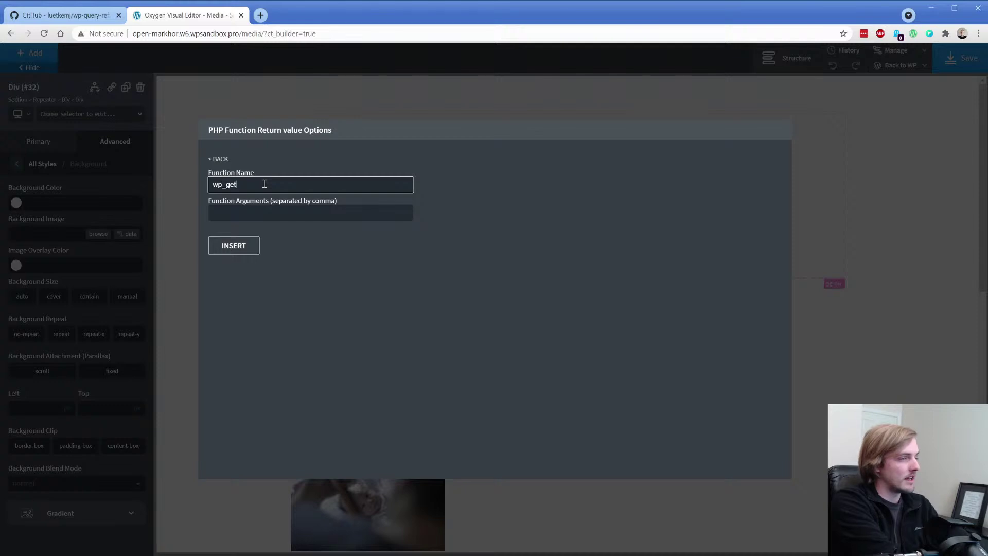
{"action": "type", "text": "wp_get_attachment_u"}
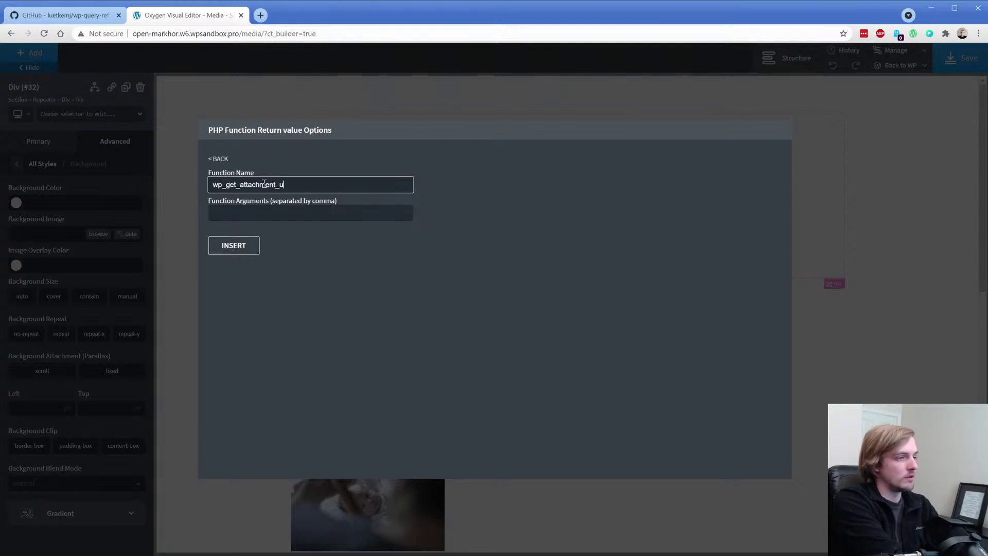
{"action": "type", "text": "rl"}
{"action": "left_click", "coordinate": [235, 242]}
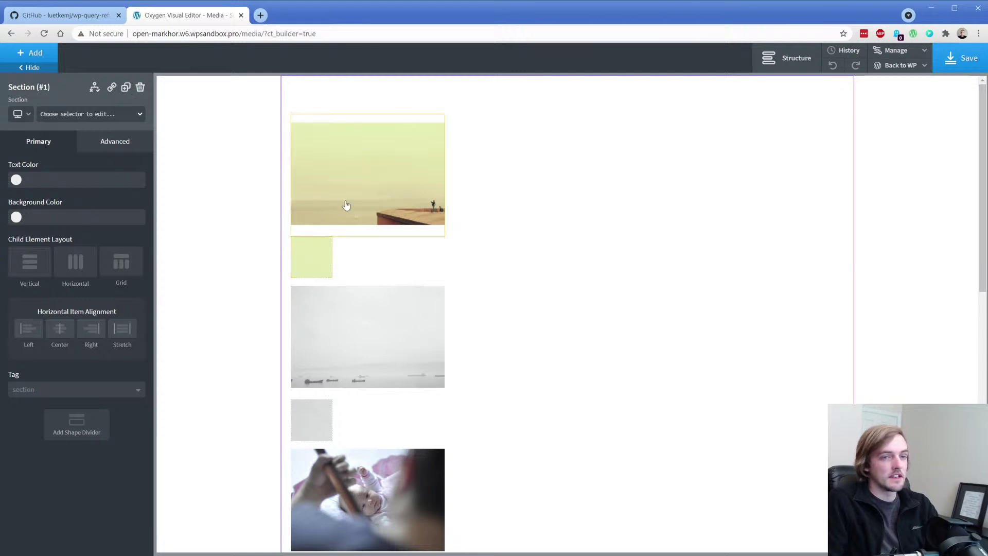
Step: Delete the text element holding the post content from the repeater
{"action": "left_click", "coordinate": [345, 205]}
{"action": "left_click", "coordinate": [140, 87]}
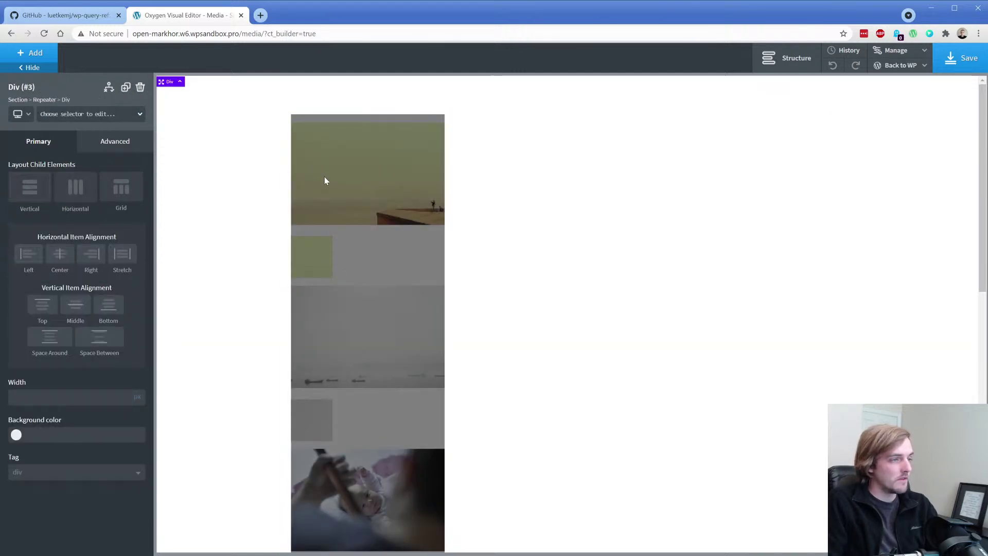
Step: Try 500 px for the repeater image div's width and height, and settle on 350 px for both
{"action": "left_click", "coordinate": [322, 132]}
{"action": "left_click", "coordinate": [130, 142]}
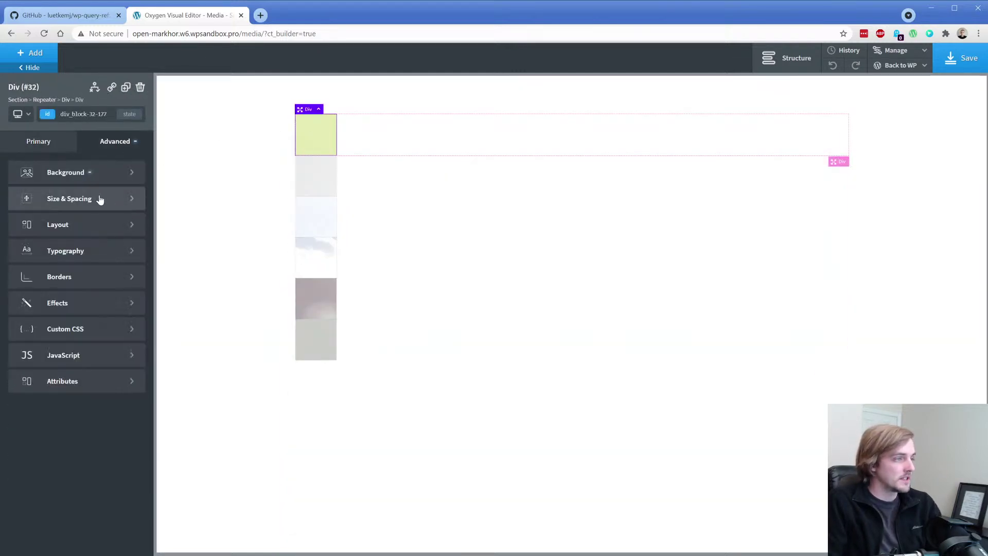
{"action": "left_click", "coordinate": [95, 197]}
{"action": "left_click", "coordinate": [27, 281]}
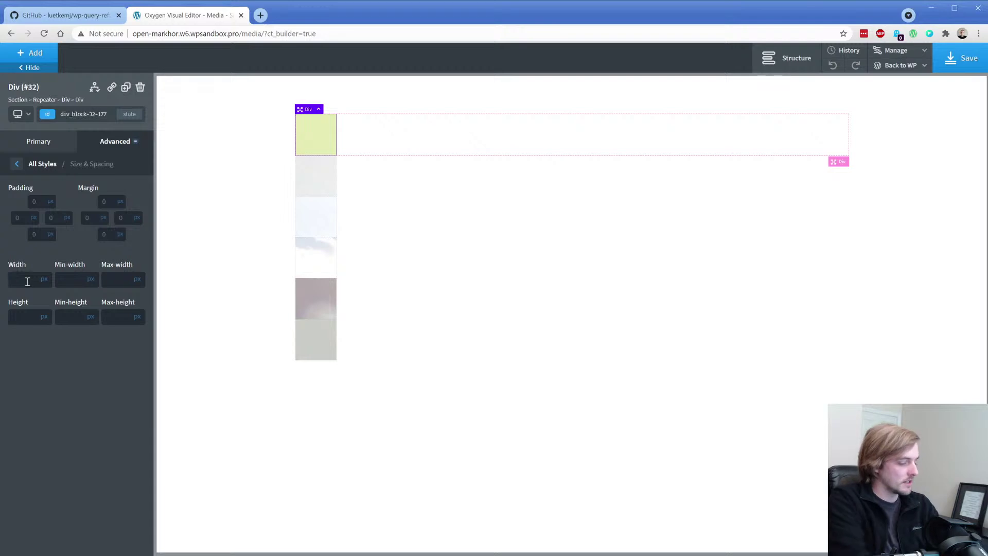
{"action": "type", "text": "500"}
{"action": "left_click", "coordinate": [29, 315]}
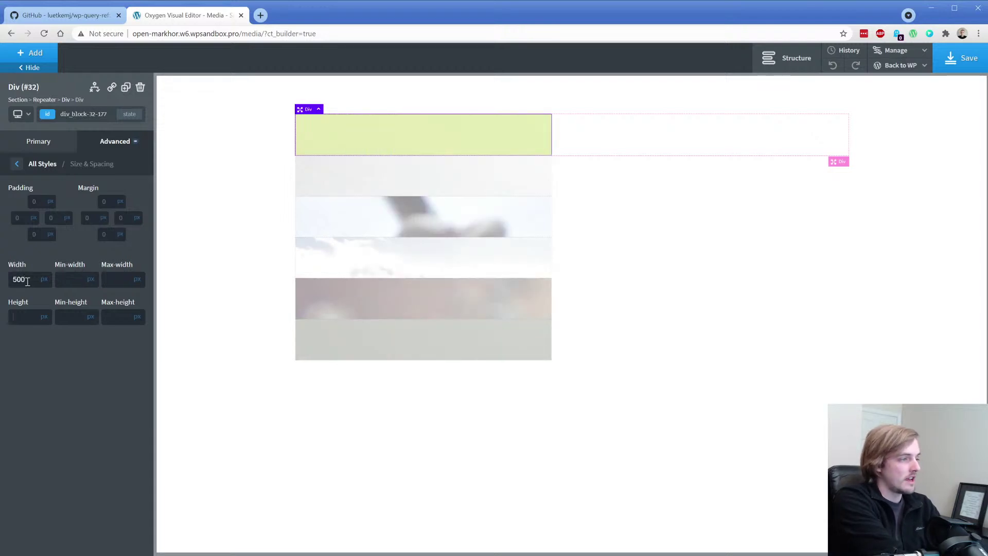
{"action": "type", "text": "500"}
{"action": "key", "text": "BackSpace"}
{"action": "key", "text": "BackSpace"}
{"action": "key", "text": "BackSpace"}
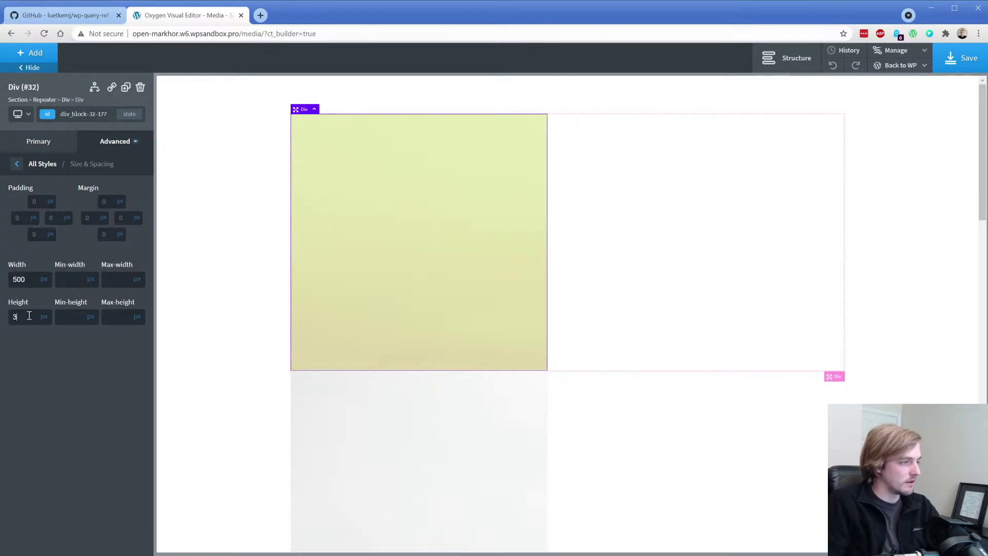
{"action": "type", "text": "350"}
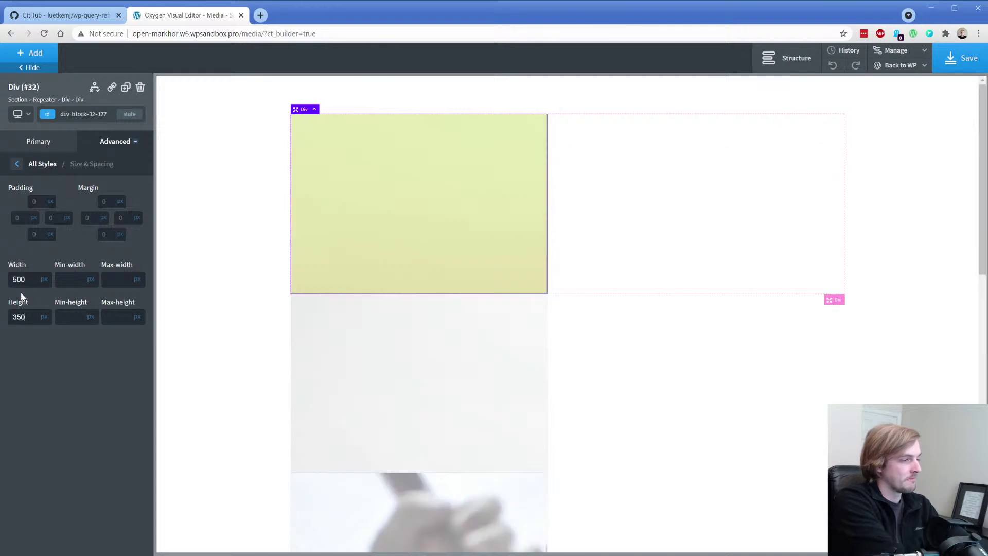
{"action": "double_click", "coordinate": [14, 282]}
{"action": "type", "text": "350"}
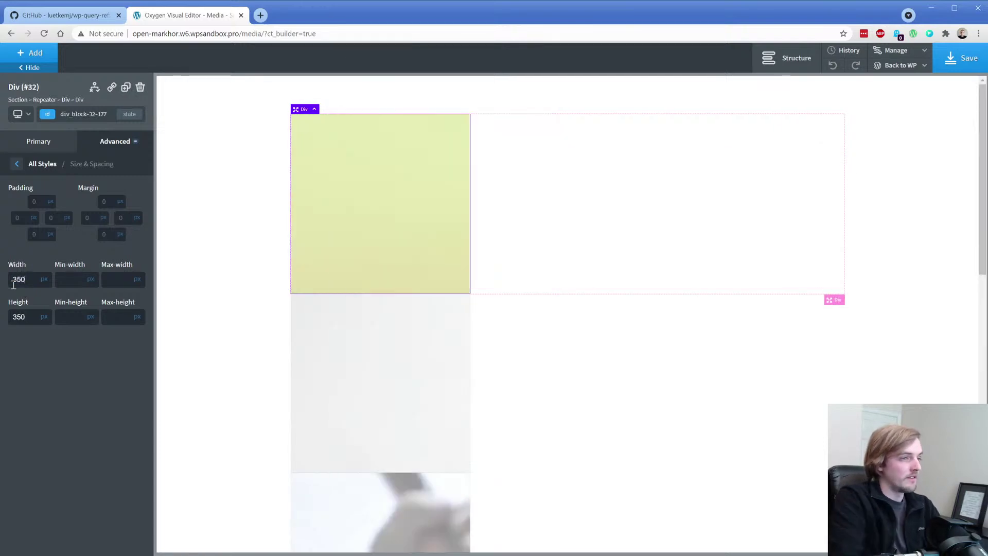
Step: Set the image div's background size to cover and its left and top background positions to 50%
{"action": "left_click", "coordinate": [110, 148]}
{"action": "left_click", "coordinate": [101, 177]}
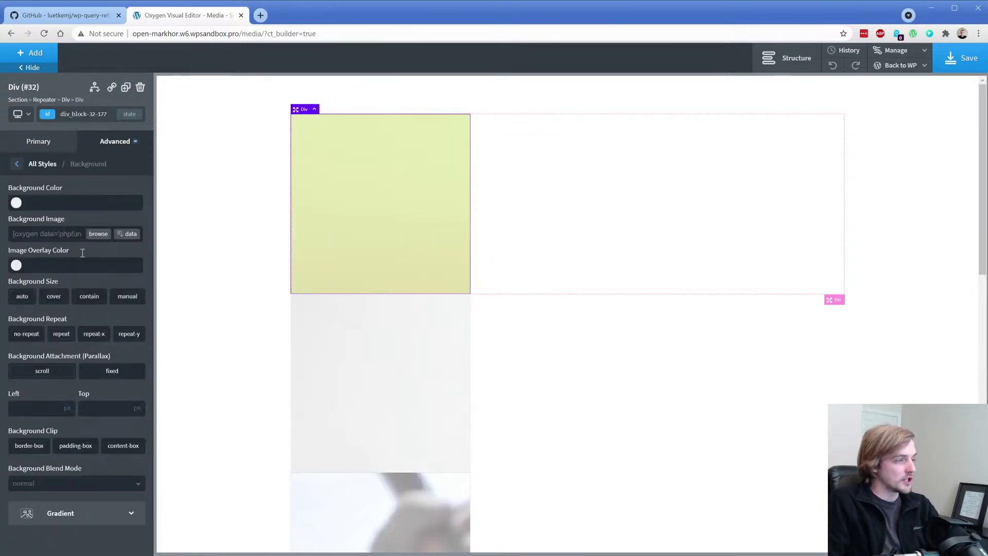
{"action": "left_click", "coordinate": [54, 298]}
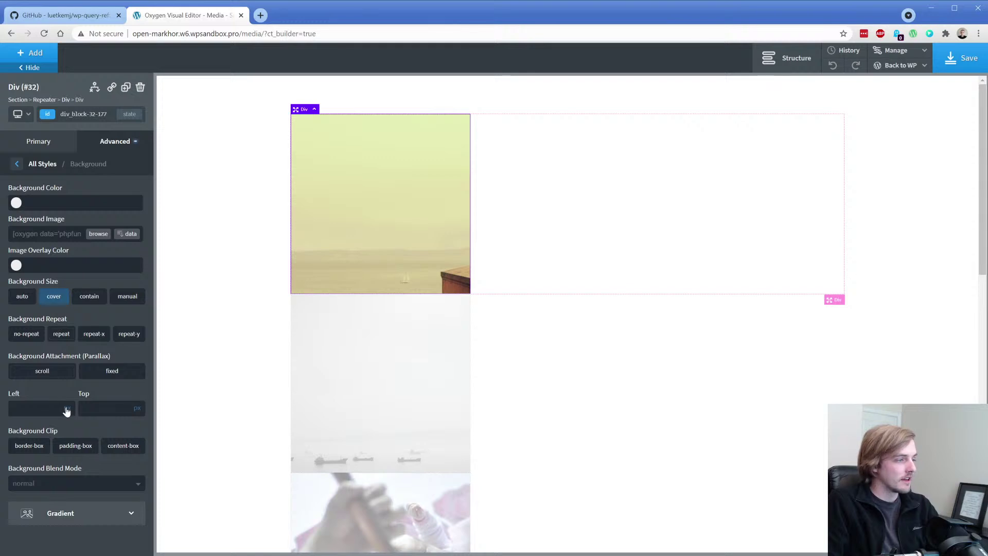
{"action": "type", "text": "50"}
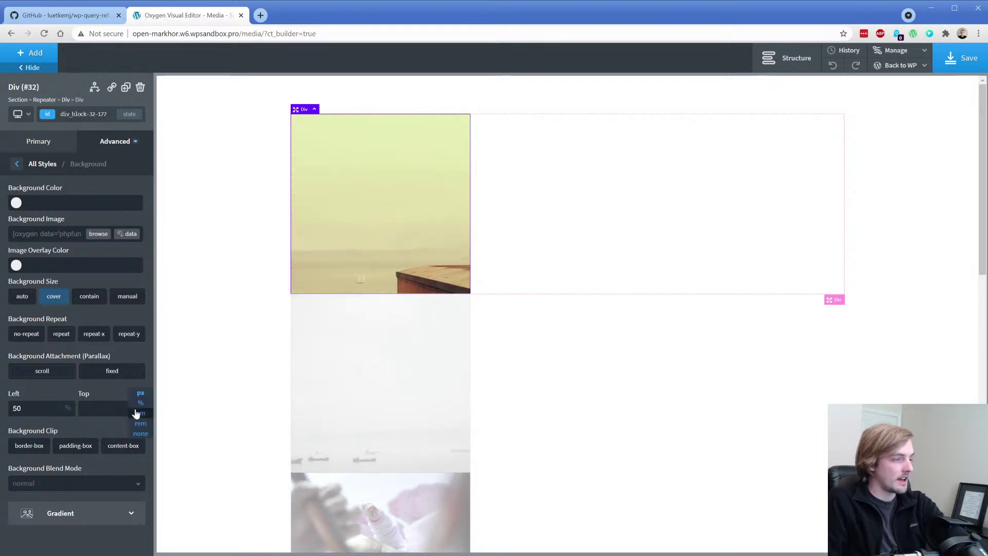
{"action": "left_click", "coordinate": [134, 410]}
{"action": "type", "text": "50"}
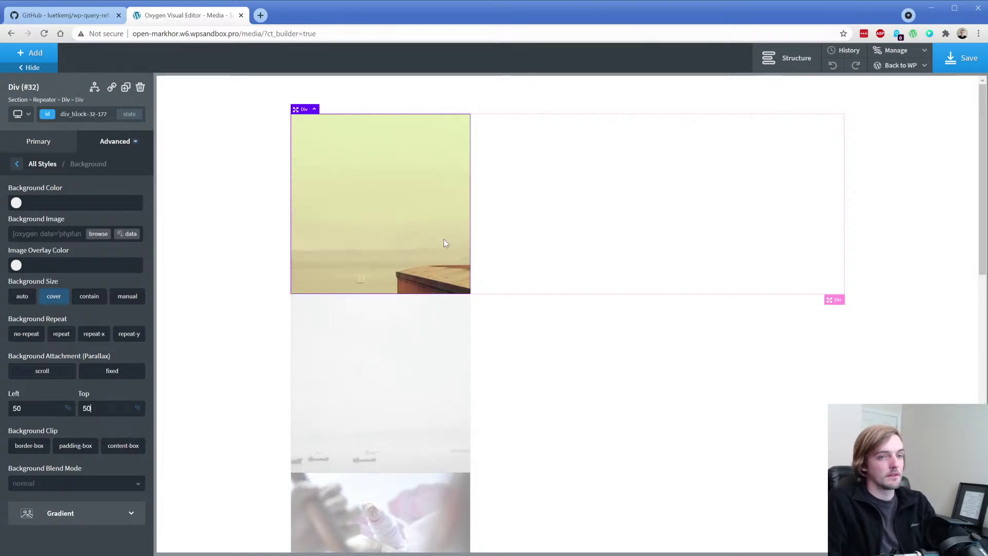
Step: Give the repeater's outer div, the parent of the image div, a bottom margin of 32 px
{"action": "left_click", "coordinate": [125, 146]}
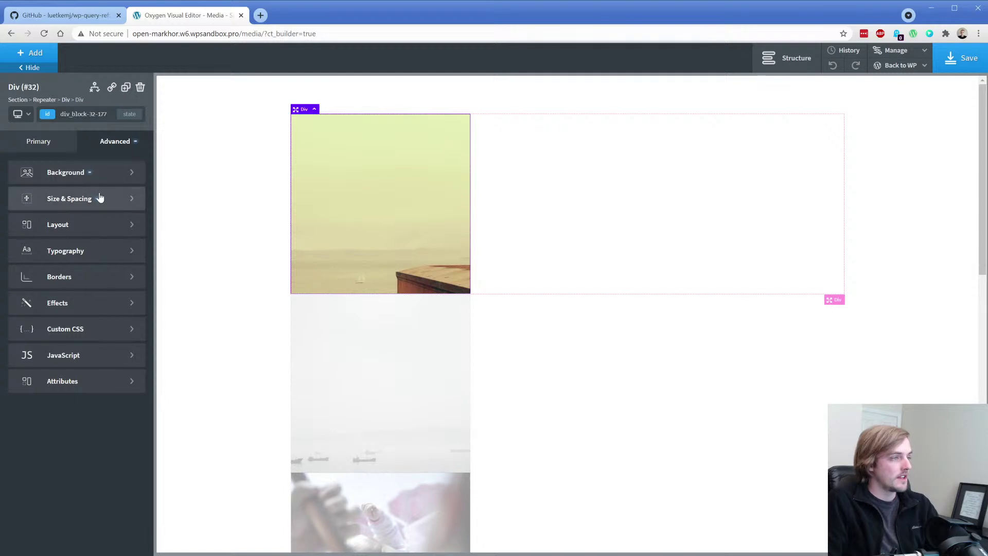
{"action": "left_click", "coordinate": [787, 58]}
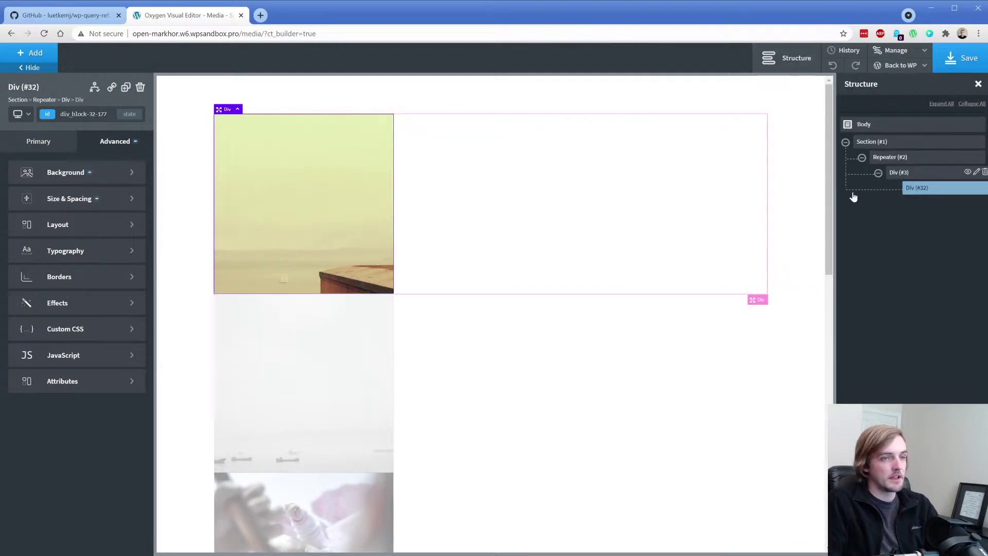
{"action": "left_click", "coordinate": [898, 178]}
{"action": "left_click", "coordinate": [111, 147]}
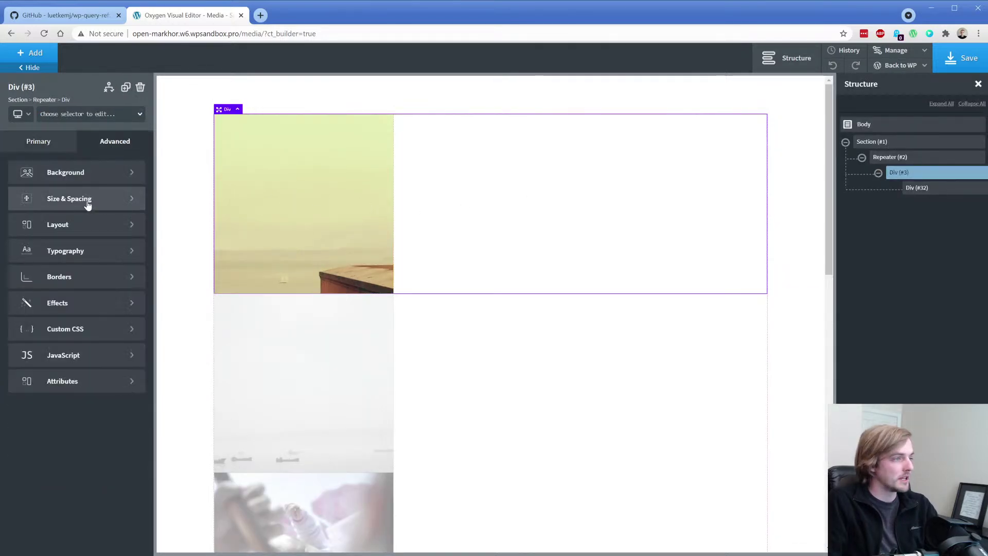
{"action": "left_click", "coordinate": [87, 205]}
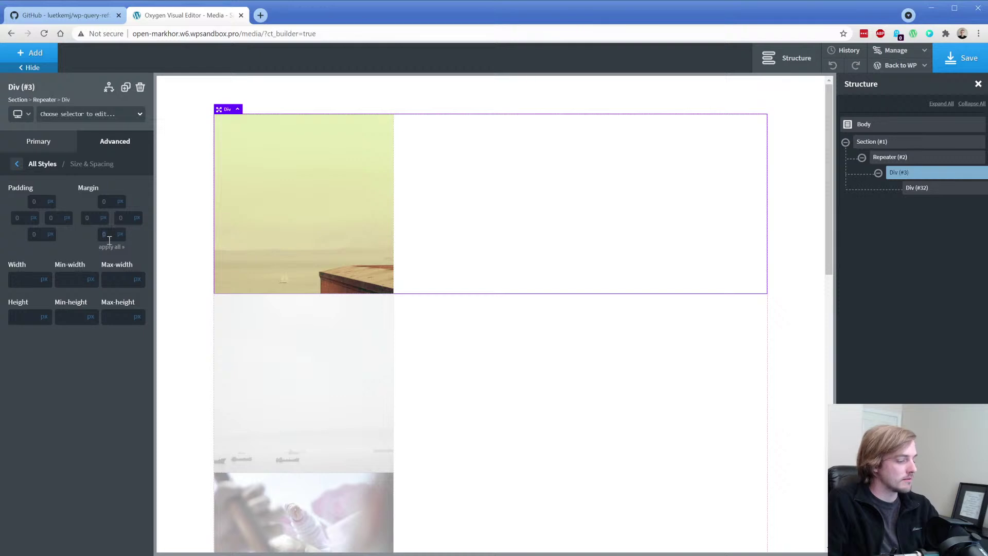
{"action": "left_click", "coordinate": [105, 234]}
{"action": "type", "text": "32"}
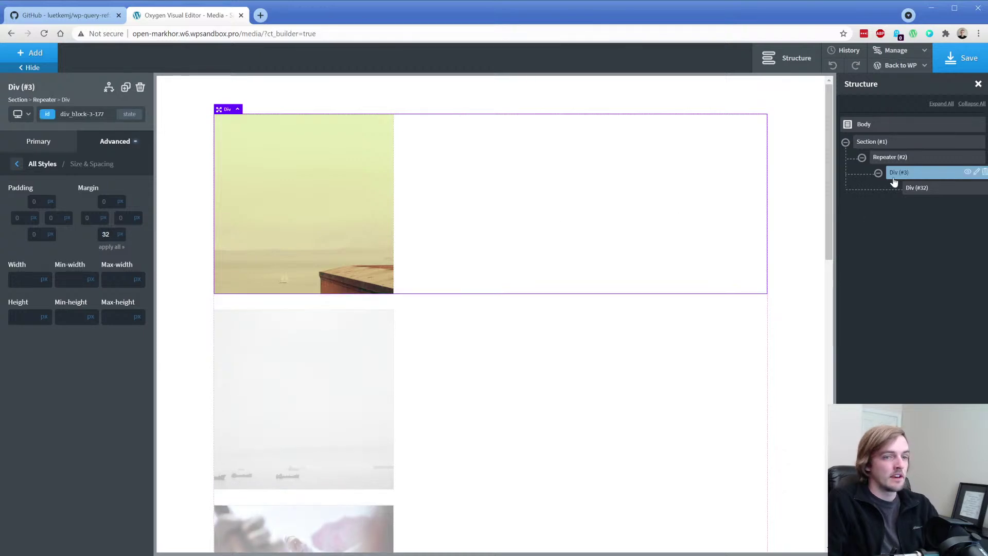
Step: Enable the grid layout on the repeater with a column count of 3
{"action": "left_click", "coordinate": [882, 157]}
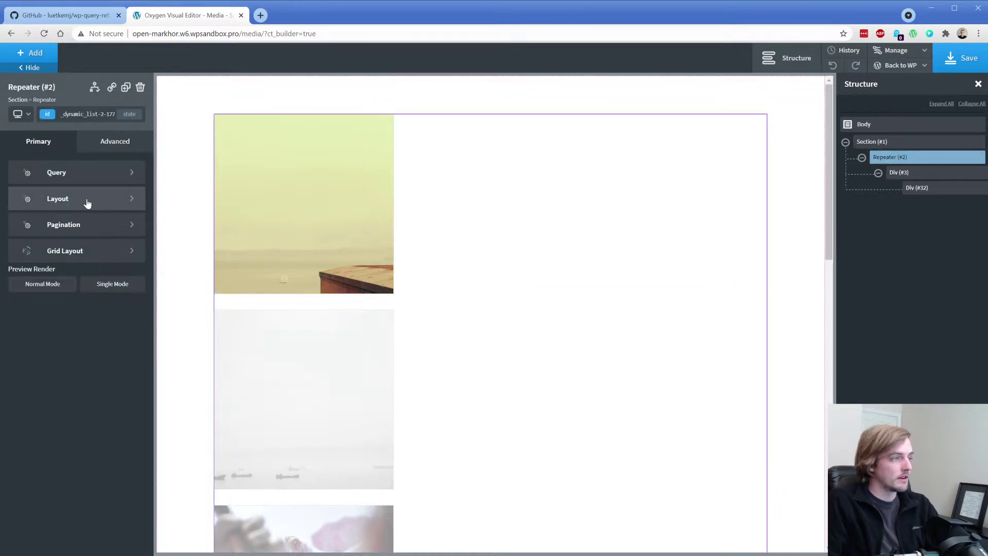
{"action": "left_click", "coordinate": [74, 208]}
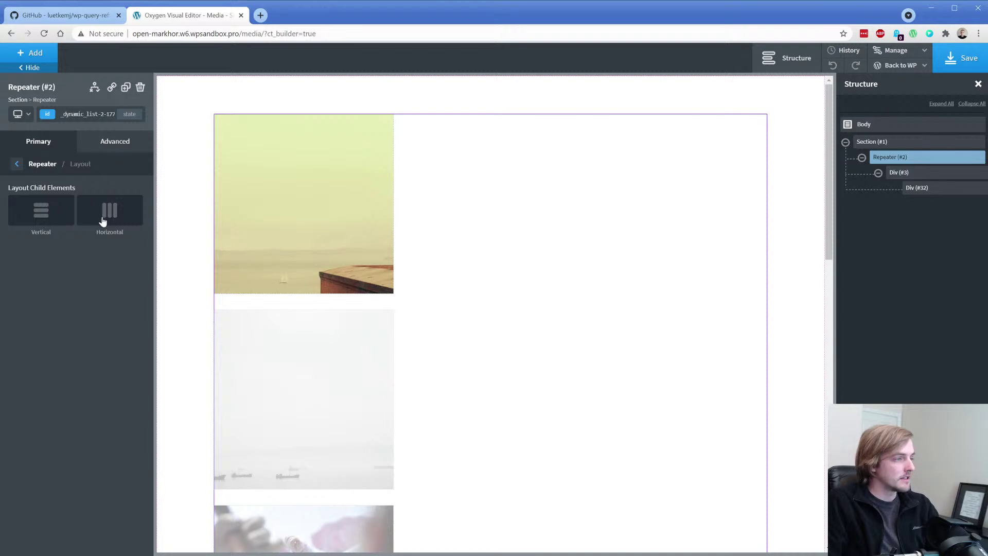
{"action": "left_click", "coordinate": [17, 164]}
{"action": "left_click", "coordinate": [51, 249]}
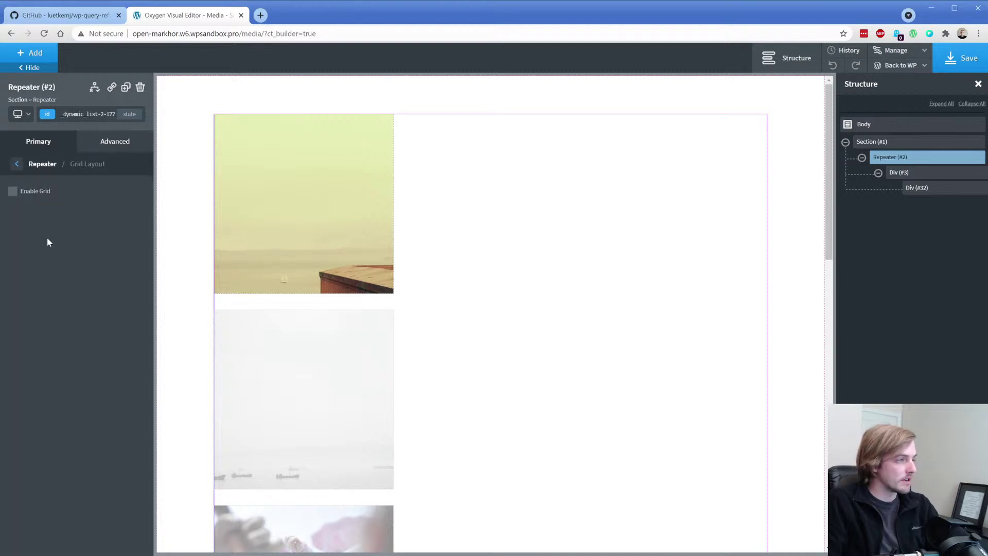
{"action": "left_click", "coordinate": [25, 194]}
{"action": "left_click_drag", "start_coordinate": [65, 257], "coordinate": [84, 262]}
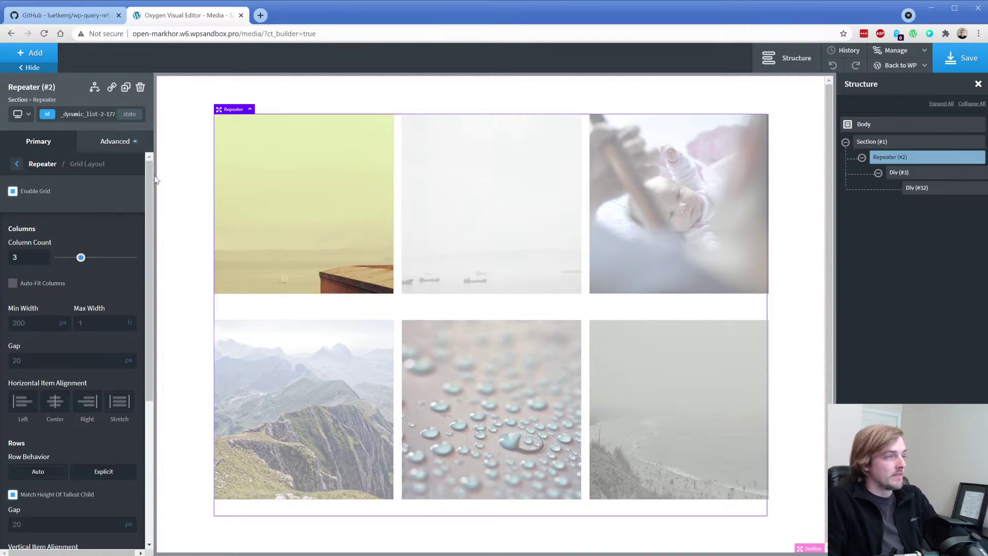
{"action": "left_click", "coordinate": [181, 173]}
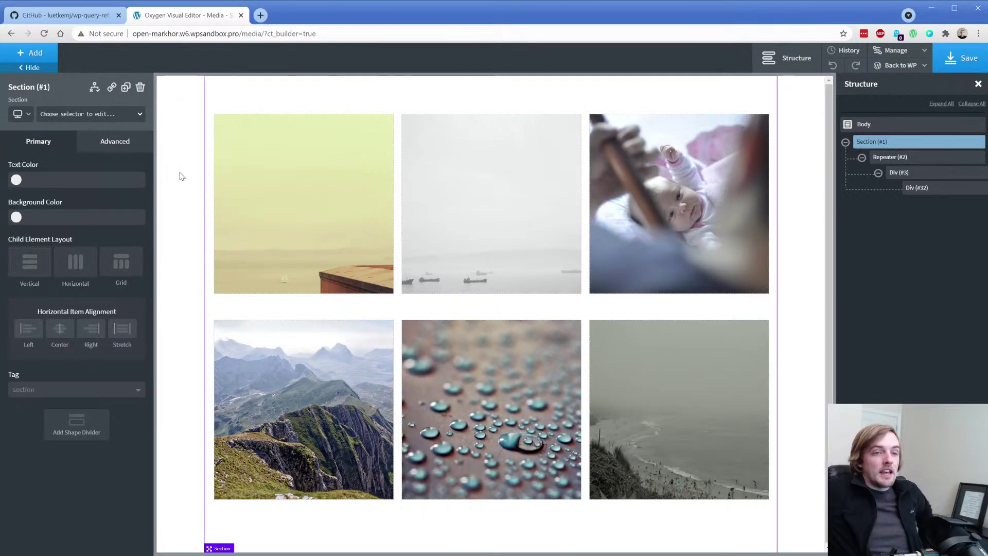
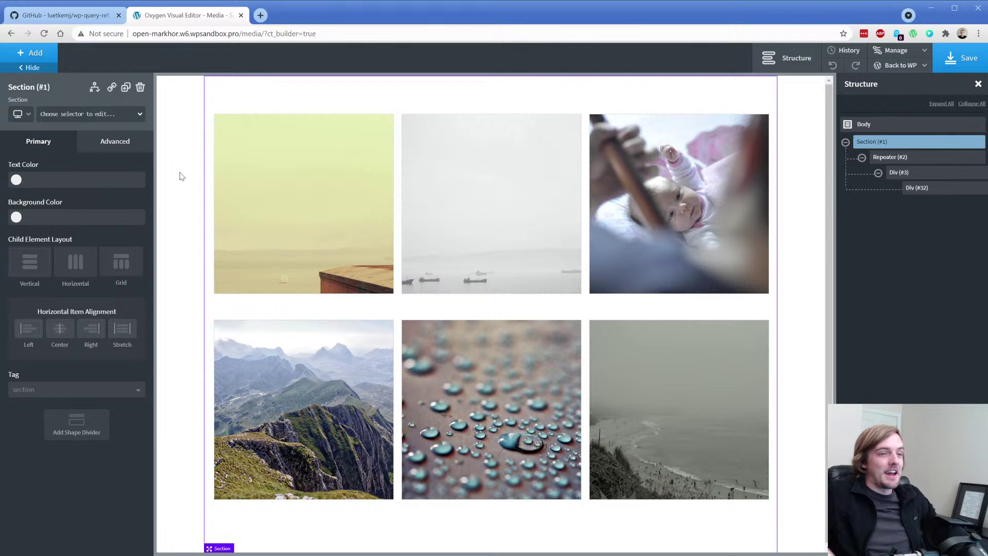
Step: Save the Media page design and return to the page's WordPress admin editor
{"action": "left_click", "coordinate": [396, 312]}
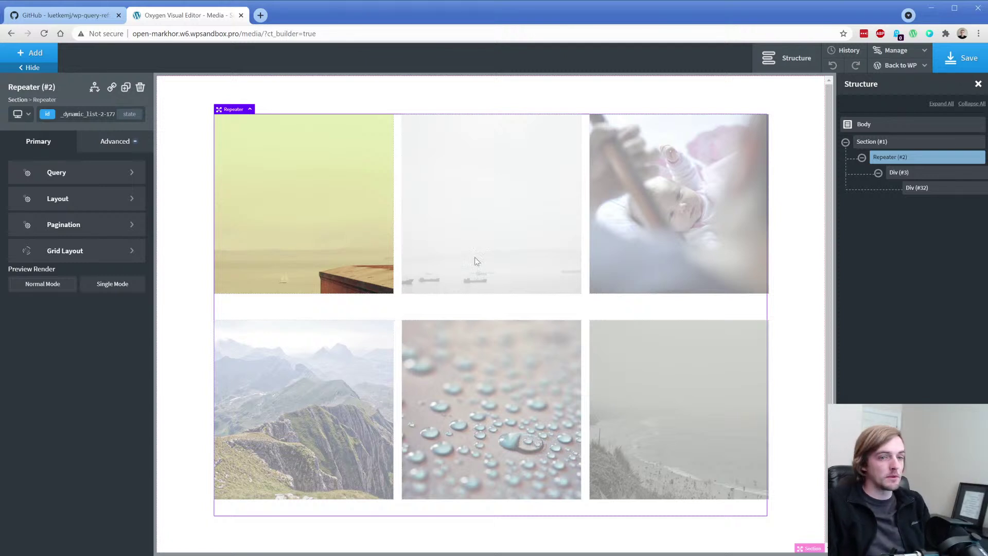
{"action": "left_click", "coordinate": [946, 62]}
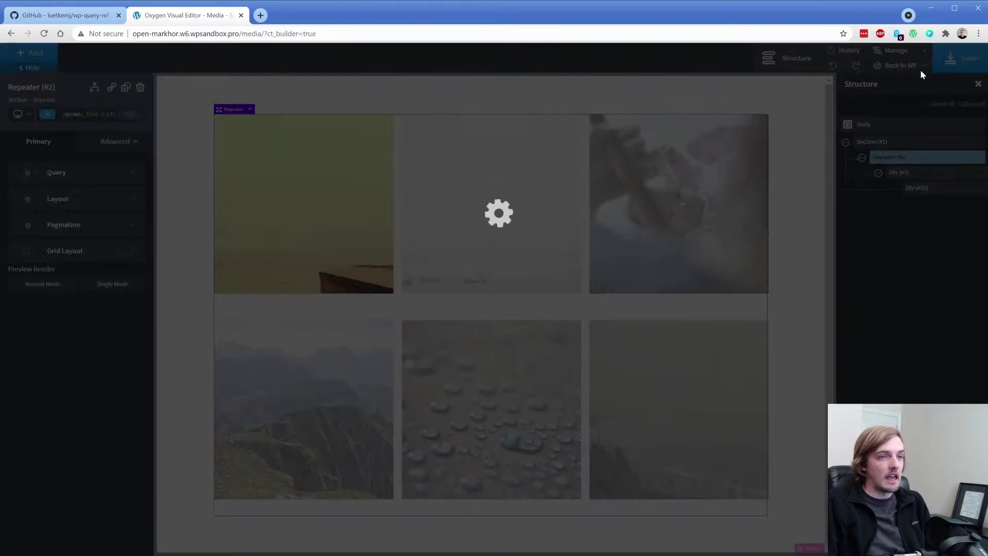
{"action": "mouse_move", "coordinate": [909, 66]}
{"action": "left_click", "coordinate": [894, 87]}
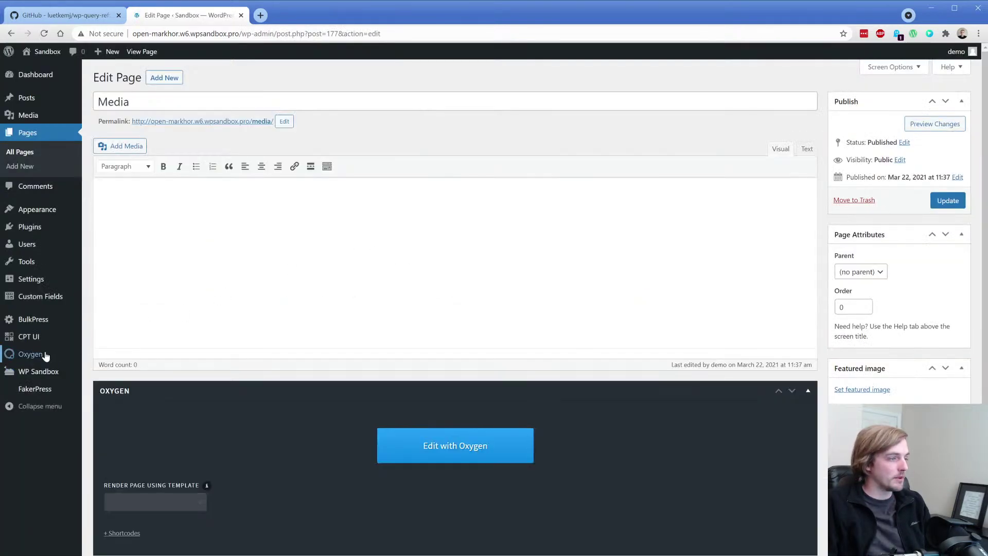
Step: Create and publish a new Oxygen template titled Blog Index that applies to the Blog Posts Index
{"action": "mouse_move", "coordinate": [31, 353]}
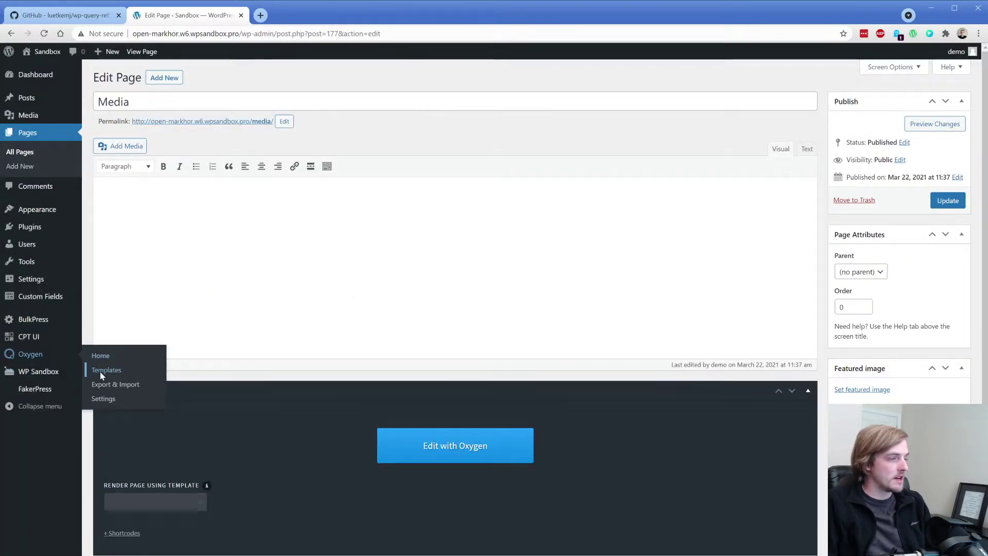
{"action": "left_click", "coordinate": [99, 370]}
{"action": "left_click", "coordinate": [185, 77]}
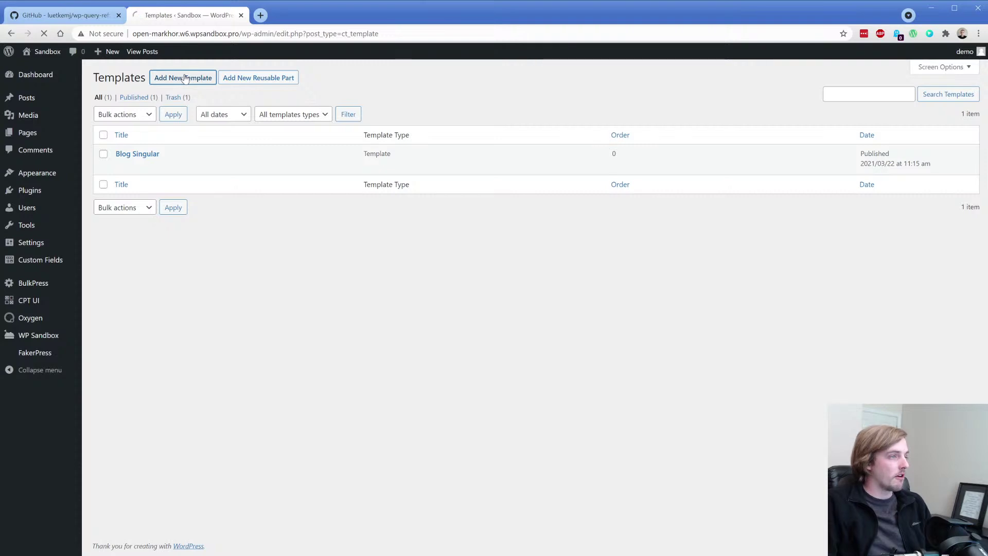
{"action": "type", "text": "Blog Index"}
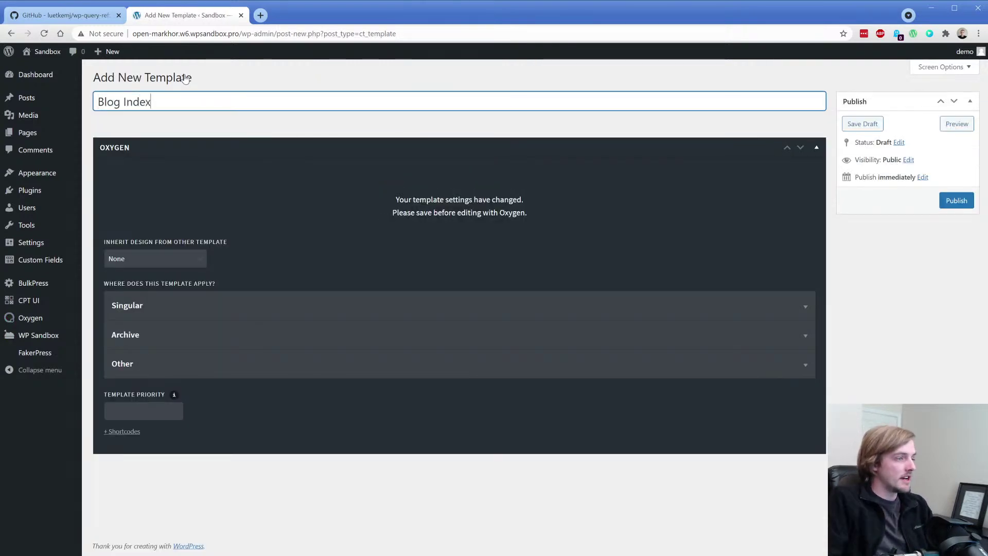
{"action": "left_click", "coordinate": [123, 364]}
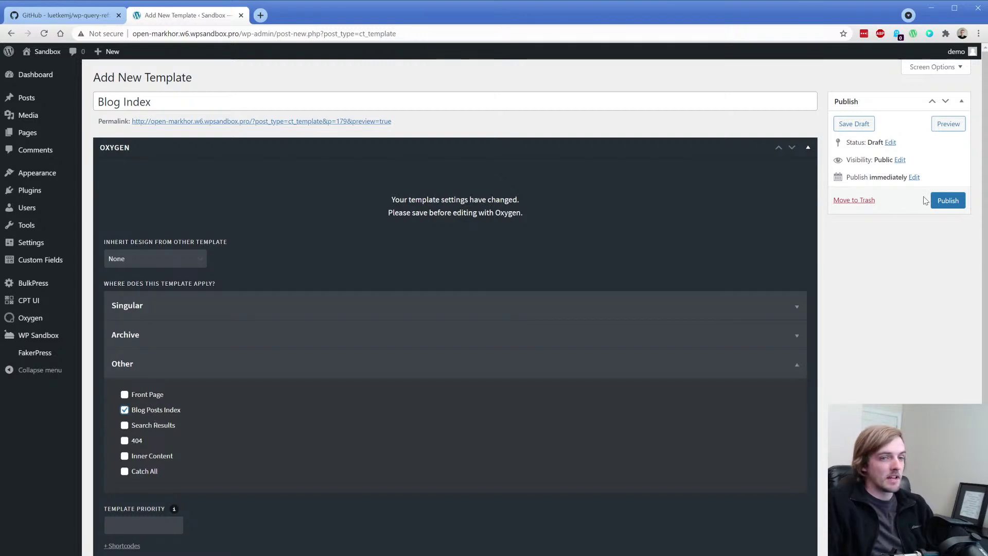
{"action": "left_click", "coordinate": [946, 200]}
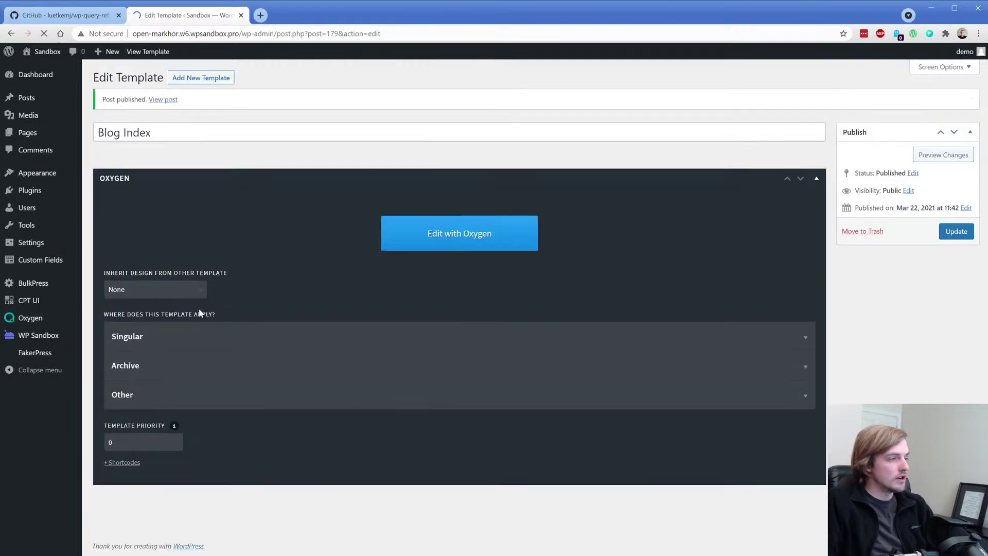
Step: View the list of Oxygen templates in a separate tab, and close that tab
{"action": "mouse_move", "coordinate": [47, 319]}
{"action": "middle_click", "coordinate": [105, 333]}
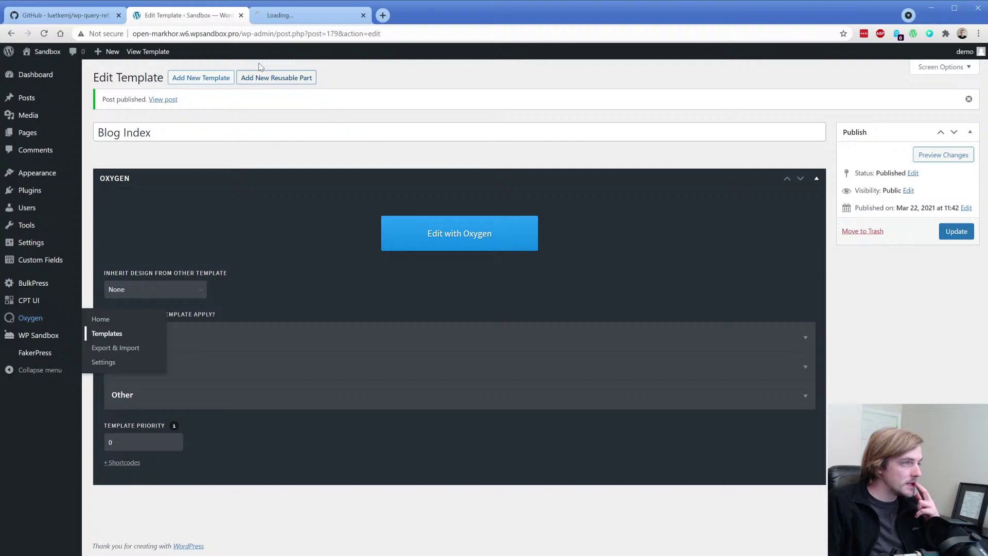
{"action": "left_click", "coordinate": [306, 15]}
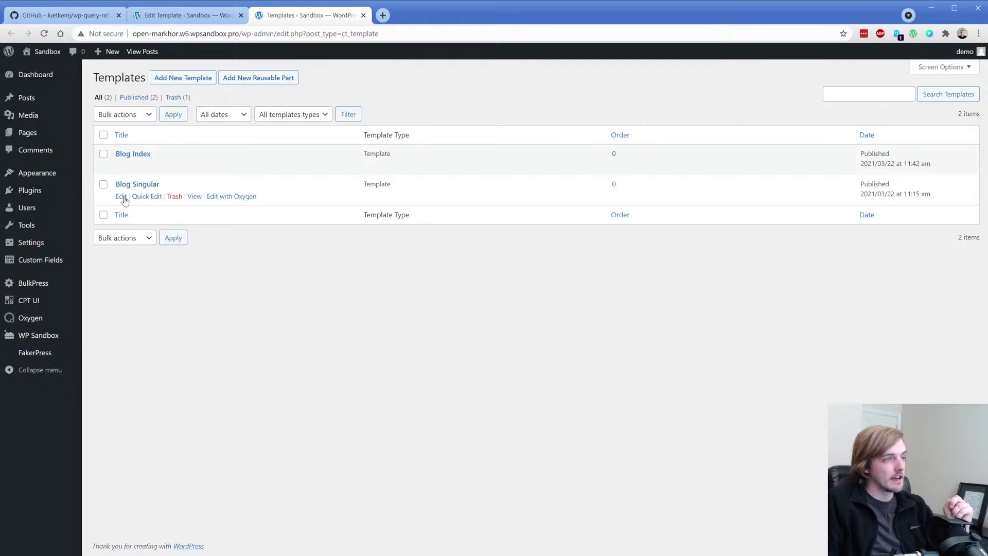
{"action": "left_click", "coordinate": [185, 14]}
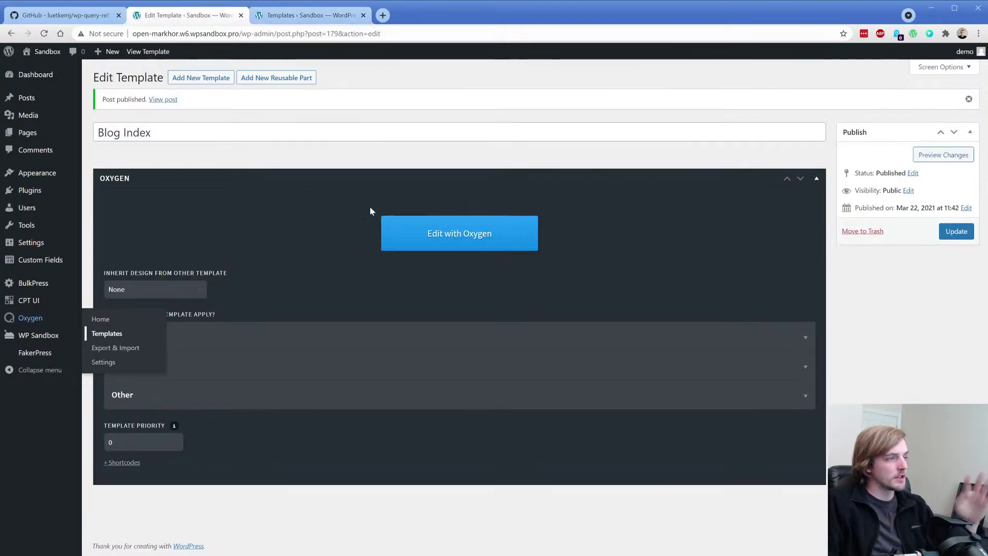
{"action": "left_click", "coordinate": [363, 15]}
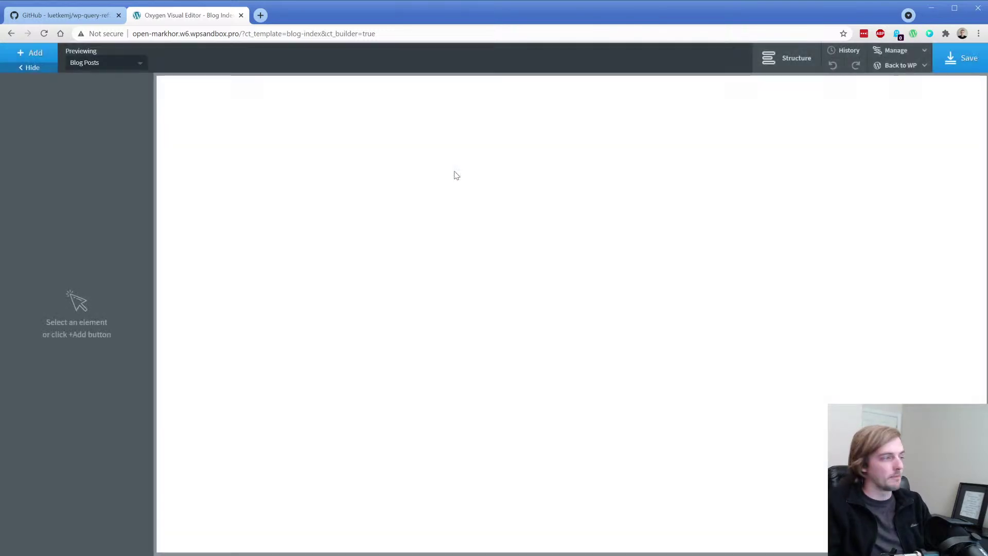
Step: Add a section to the empty Blog Index template and place a repeater inside it
{"action": "left_click", "coordinate": [31, 53]}
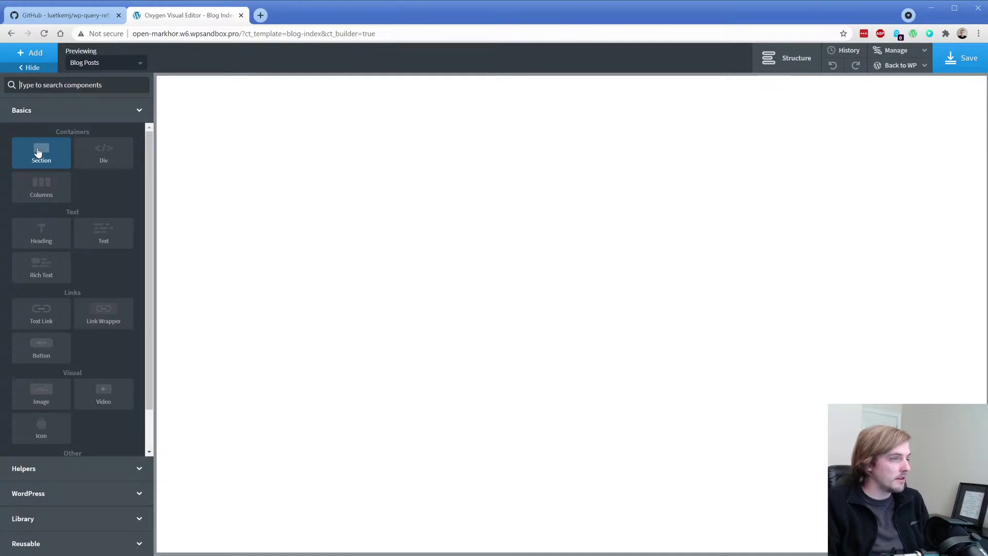
{"action": "left_click", "coordinate": [37, 152]}
{"action": "left_click", "coordinate": [34, 54]}
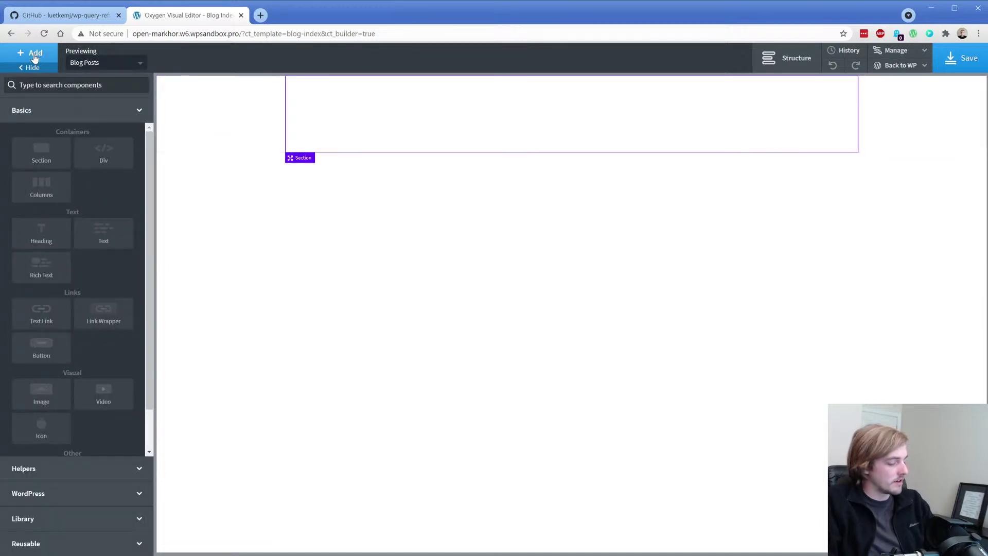
{"action": "type", "text": "re"}
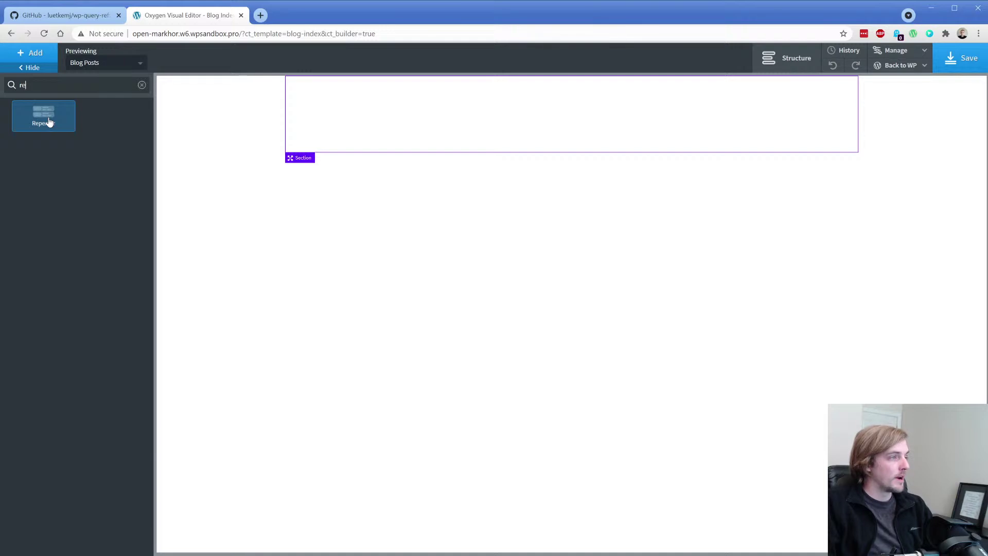
{"action": "left_click", "coordinate": [49, 122]}
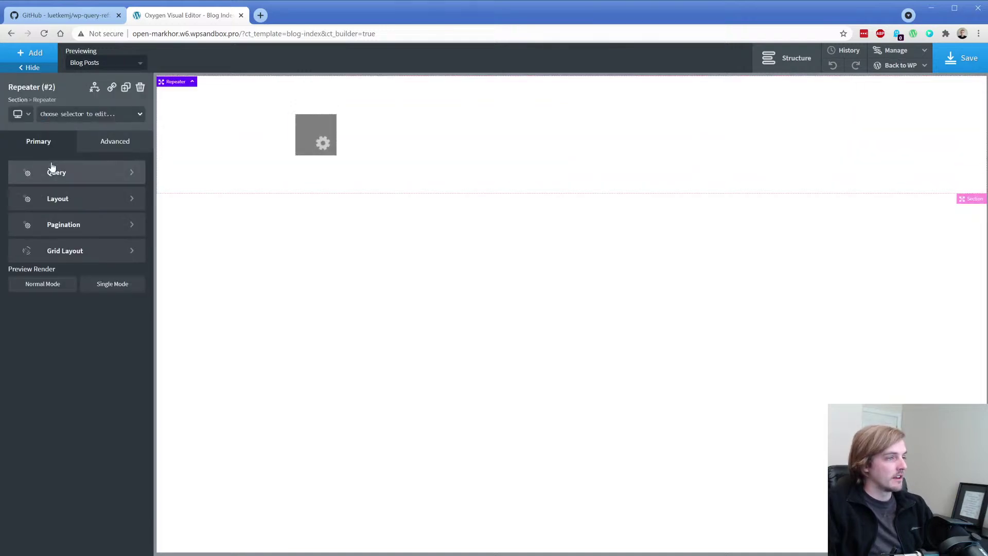
Step: Add a columns element inside the repeater with the 40/60 column layout
{"action": "left_click", "coordinate": [35, 53]}
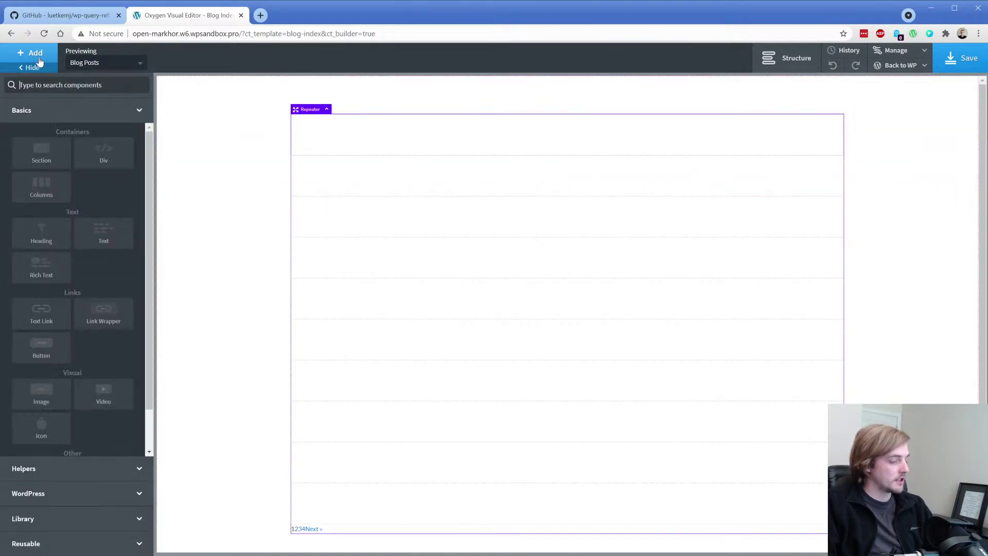
{"action": "type", "text": "c"}
{"action": "left_click", "coordinate": [43, 121]}
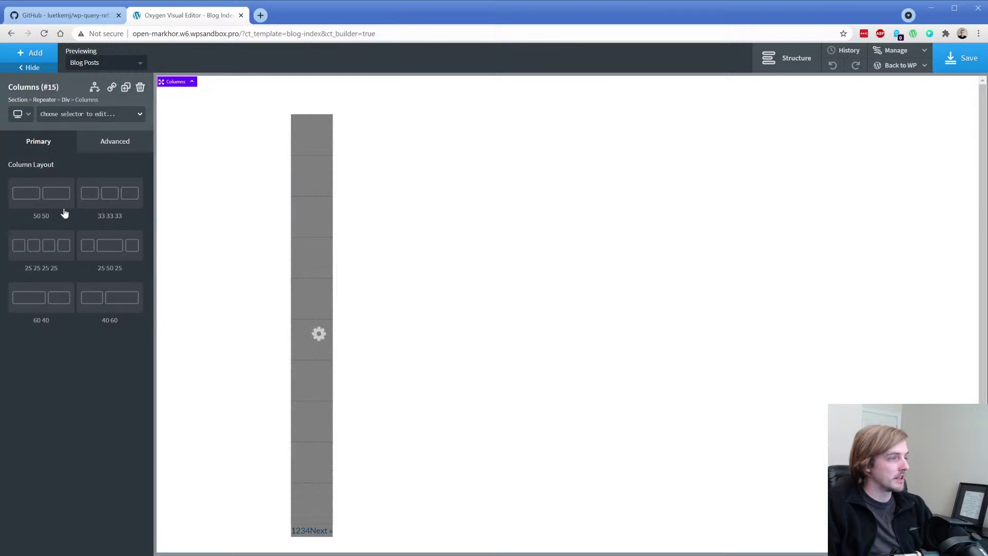
{"action": "left_click", "coordinate": [96, 303]}
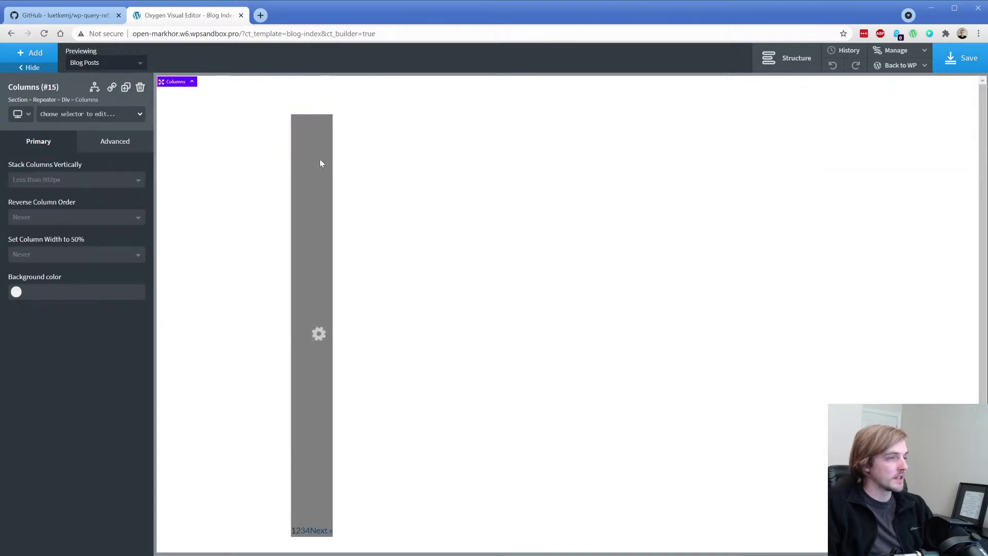
Step: Add an image to the narrower 40% column and set its source to the post's featured image as dynamic data
{"action": "left_click", "coordinate": [368, 134]}
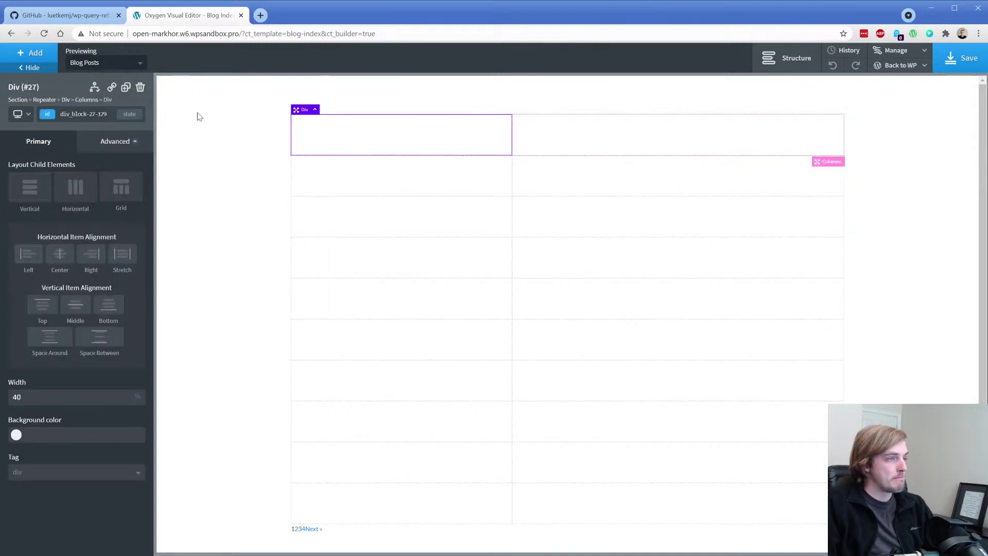
{"action": "left_click", "coordinate": [39, 57]}
{"action": "type", "text": "im"}
{"action": "left_click", "coordinate": [64, 125]}
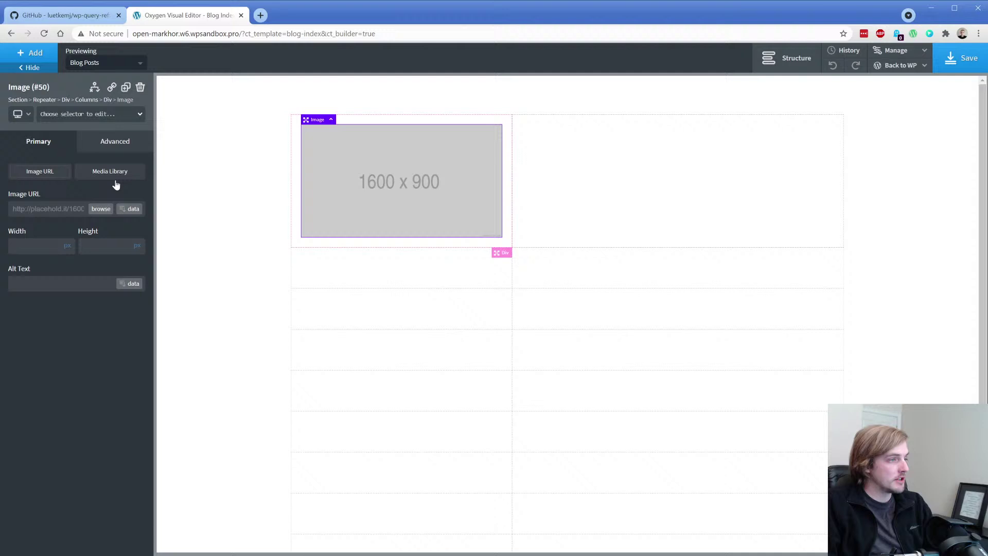
{"action": "left_click", "coordinate": [128, 208]}
{"action": "left_click", "coordinate": [222, 178]}
{"action": "left_click", "coordinate": [234, 318]}
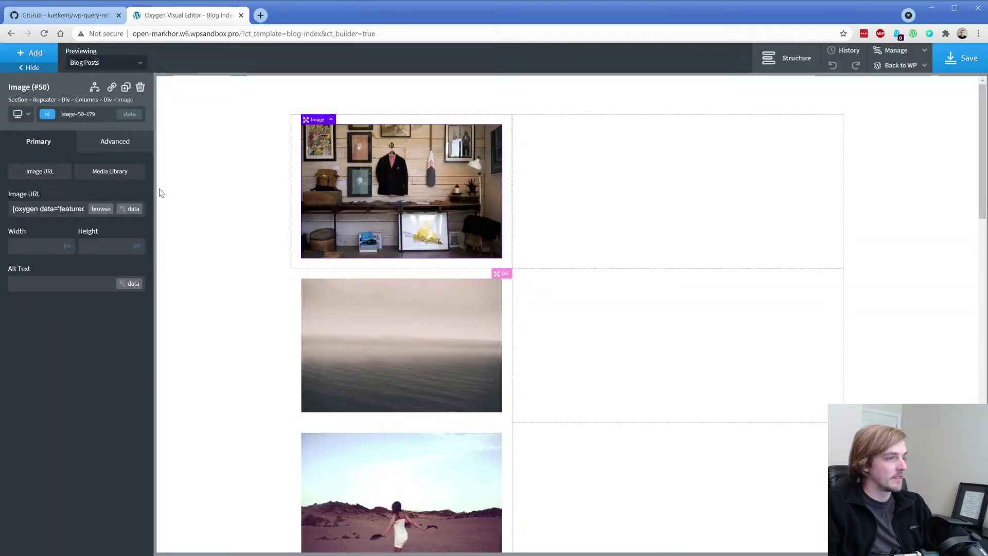
Step: Add a heading to the 60% column and replace its placeholder text with the dynamic post title
{"action": "left_click", "coordinate": [564, 154]}
{"action": "left_click", "coordinate": [32, 54]}
{"action": "left_click", "coordinate": [51, 235]}
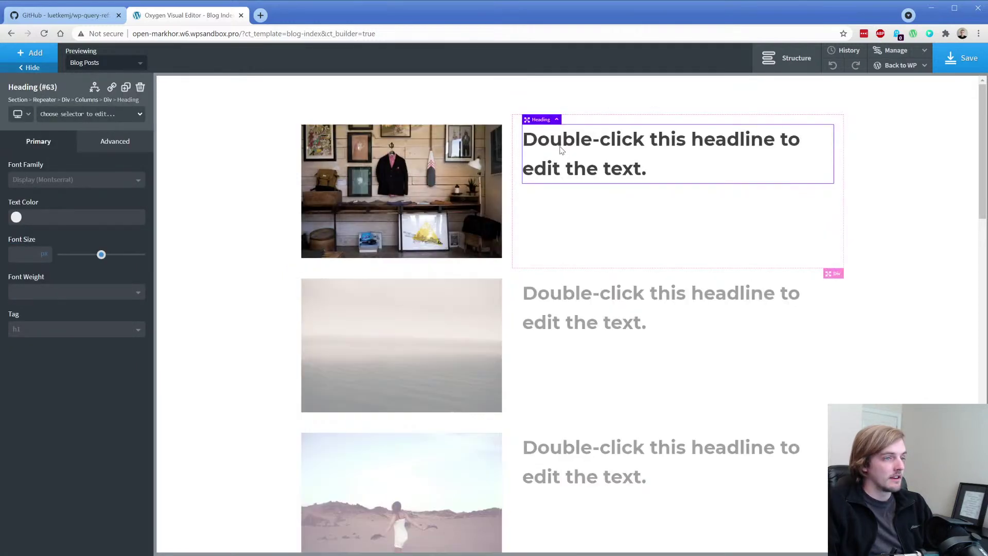
{"action": "double_click", "coordinate": [587, 161]}
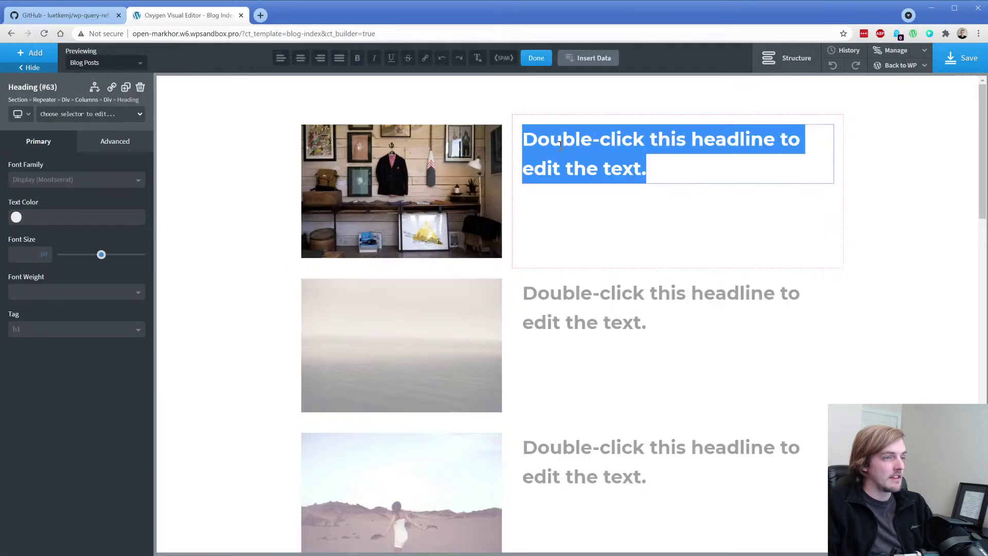
{"action": "left_click", "coordinate": [580, 58]}
{"action": "left_click", "coordinate": [219, 177]}
{"action": "left_click", "coordinate": [234, 217]}
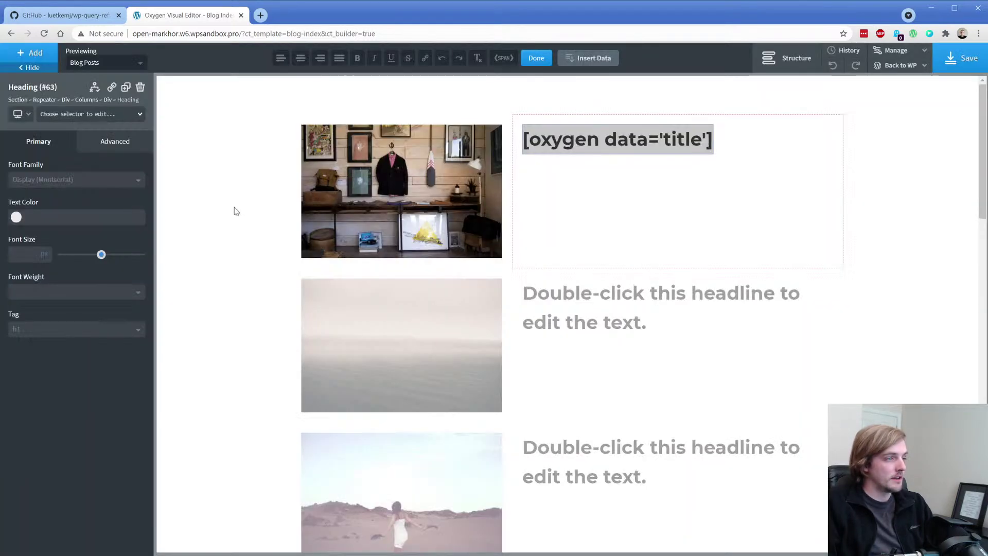
{"action": "left_click", "coordinate": [233, 212]}
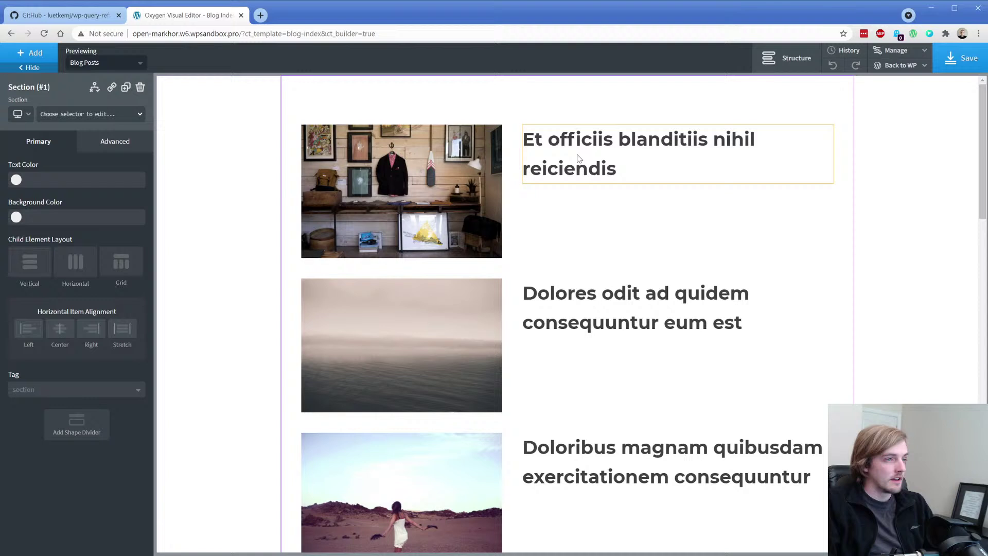
Step: Open the size and spacing settings of the post title heading
{"action": "left_click", "coordinate": [577, 165]}
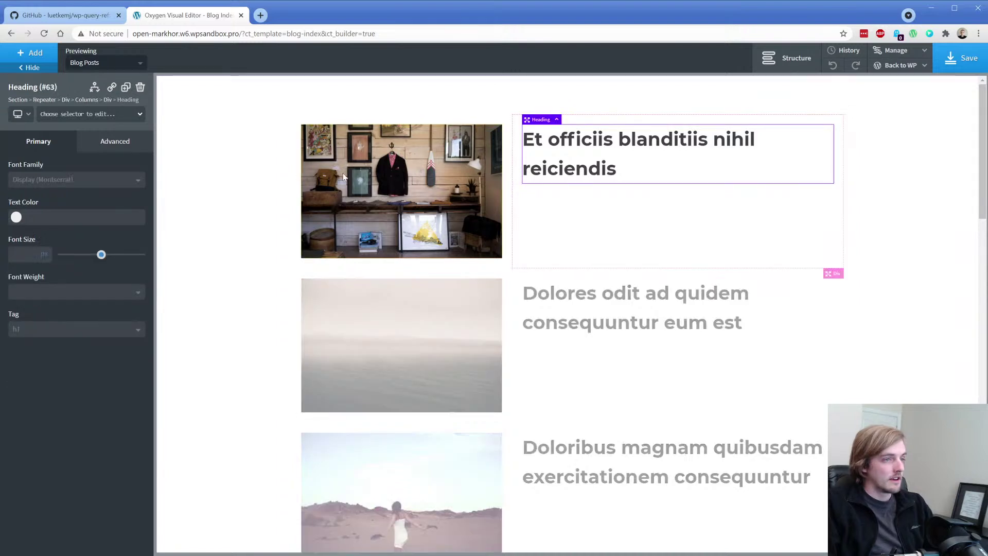
{"action": "left_click", "coordinate": [113, 150]}
{"action": "left_click", "coordinate": [89, 207]}
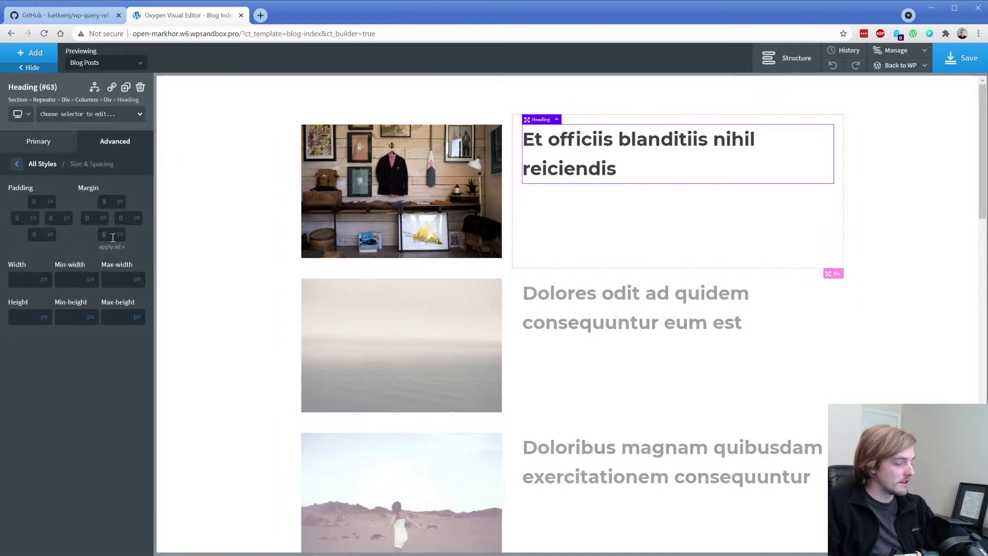
Step: Add a text element below the title heading showing the dynamic comments number, with "No comments." as the No Comments text
{"action": "left_click", "coordinate": [36, 60]}
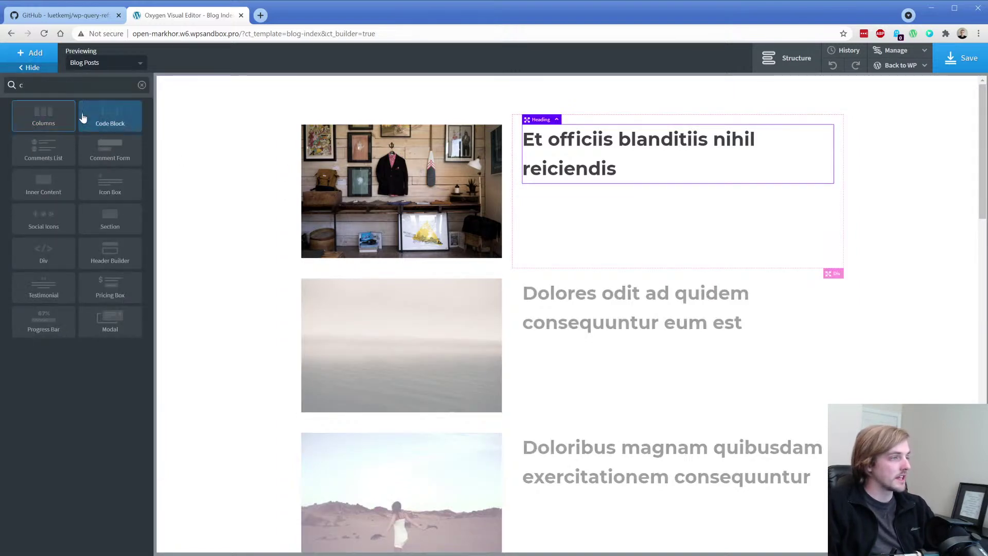
{"action": "type", "text": "te"}
{"action": "left_click", "coordinate": [97, 131]}
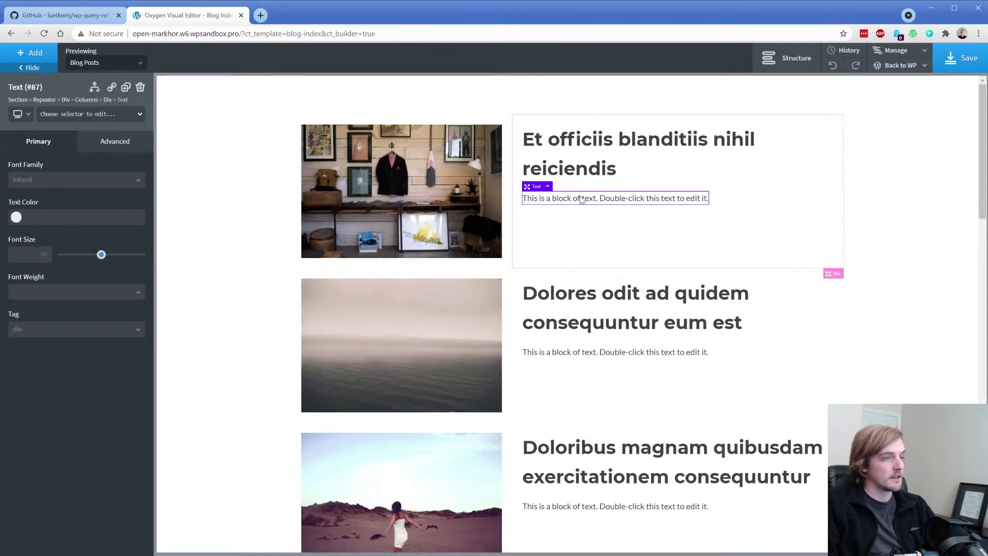
{"action": "double_click", "coordinate": [558, 198]}
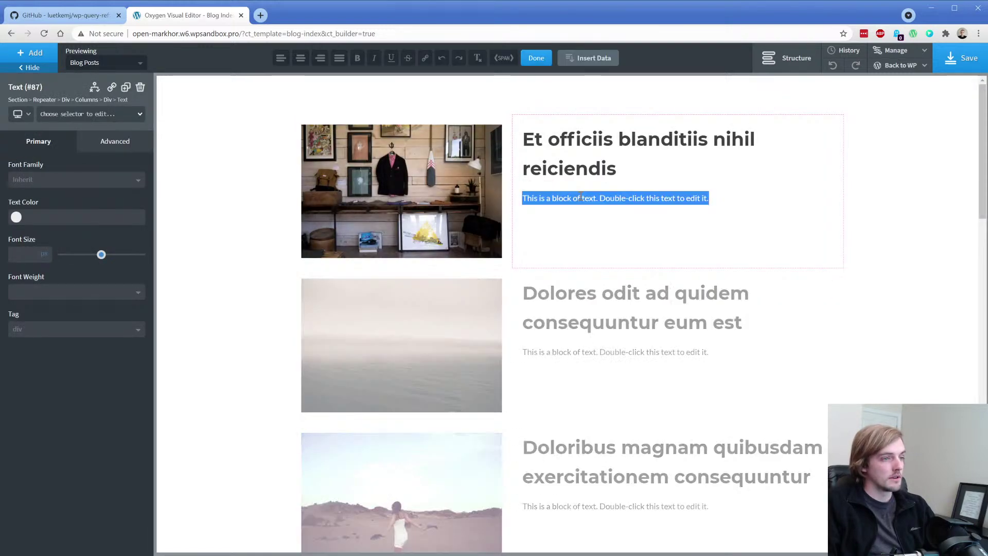
{"action": "left_click", "coordinate": [577, 58]}
{"action": "left_click", "coordinate": [538, 182]}
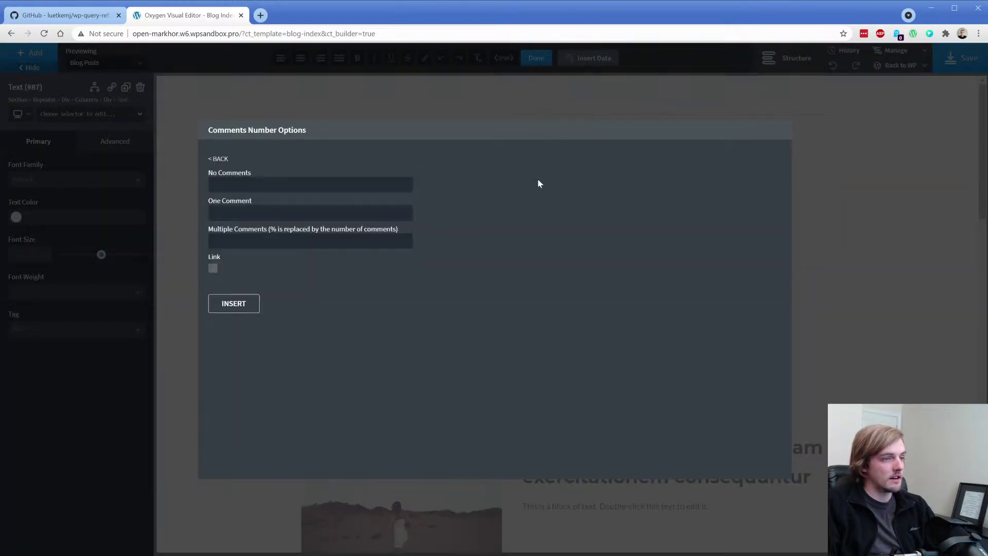
{"action": "left_click", "coordinate": [299, 189]}
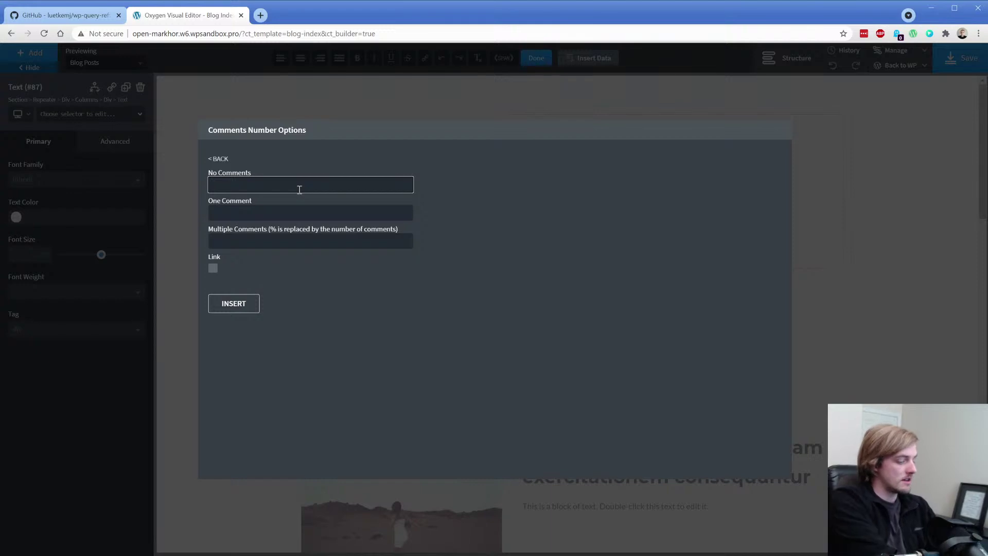
{"action": "type", "text": "No comments."}
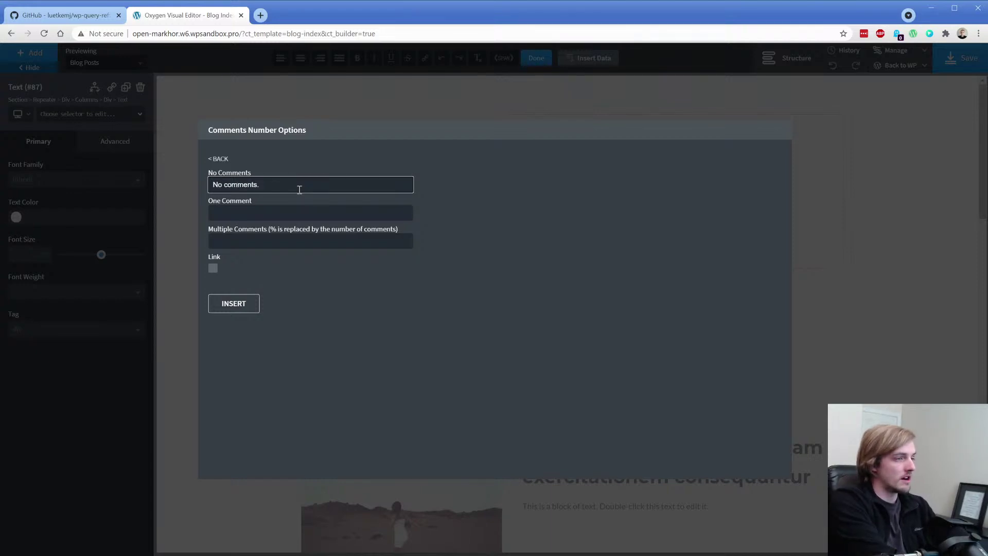
{"action": "left_click", "coordinate": [234, 304]}
{"action": "left_click", "coordinate": [591, 227]}
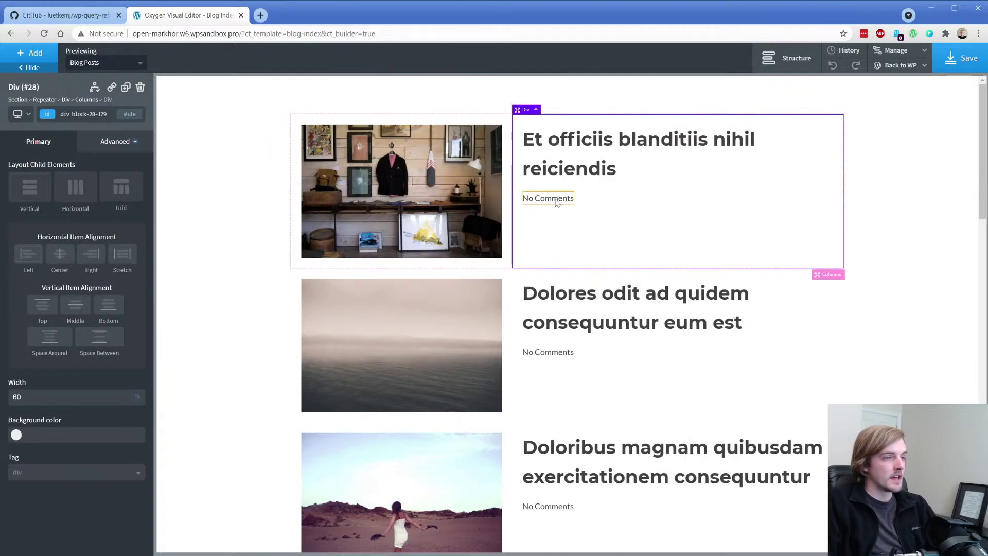
Step: Switch the repeater's WP Query to advanced mode
{"action": "left_click", "coordinate": [555, 200]}
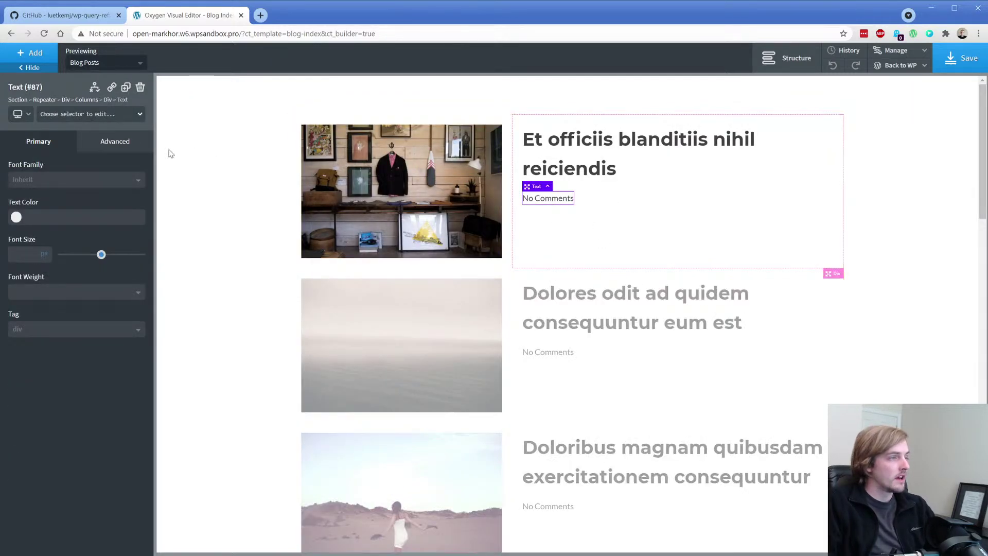
{"action": "left_click", "coordinate": [51, 100]}
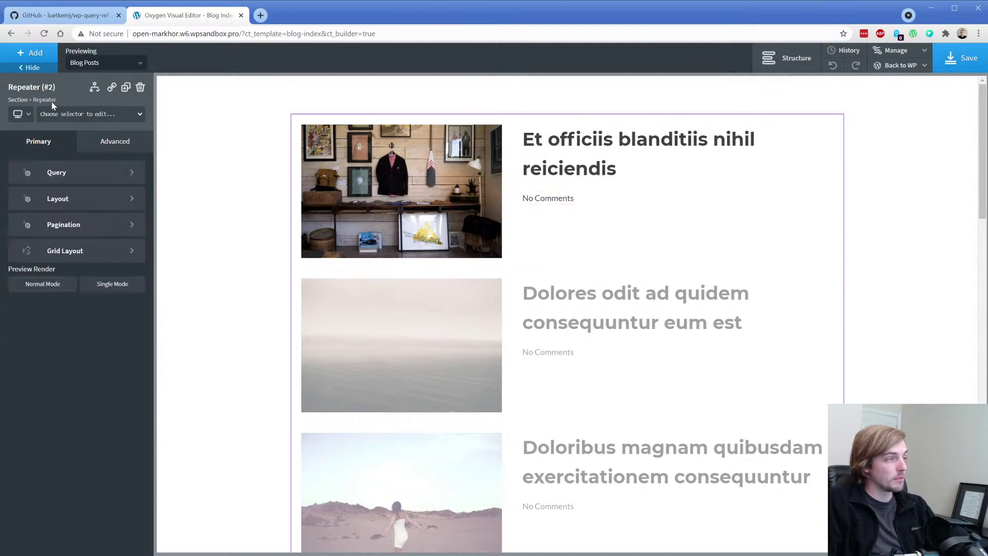
{"action": "left_click", "coordinate": [77, 179]}
{"action": "left_click", "coordinate": [127, 203]}
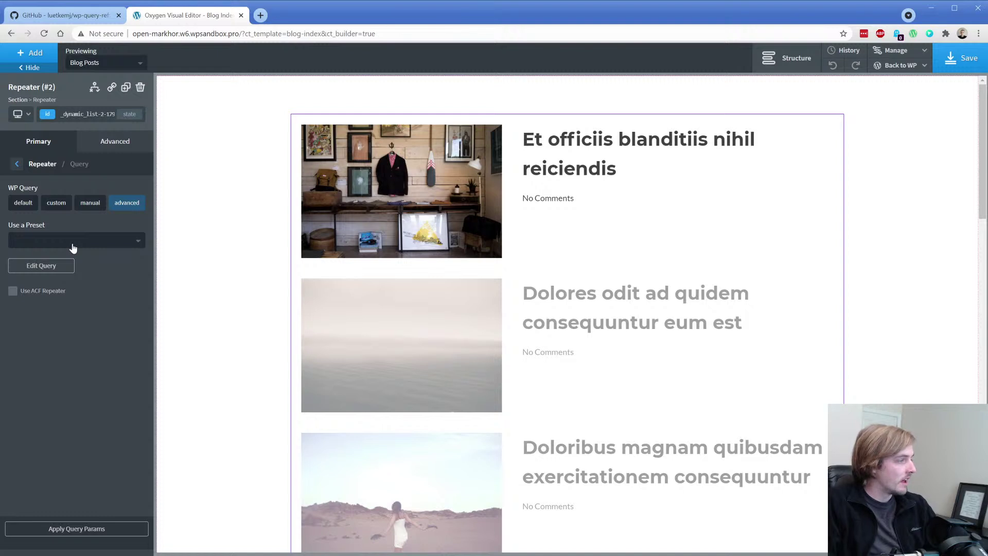
Step: Add an orderby parameter with the value comment_count to the repeater's advanced query
{"action": "left_click", "coordinate": [51, 276]}
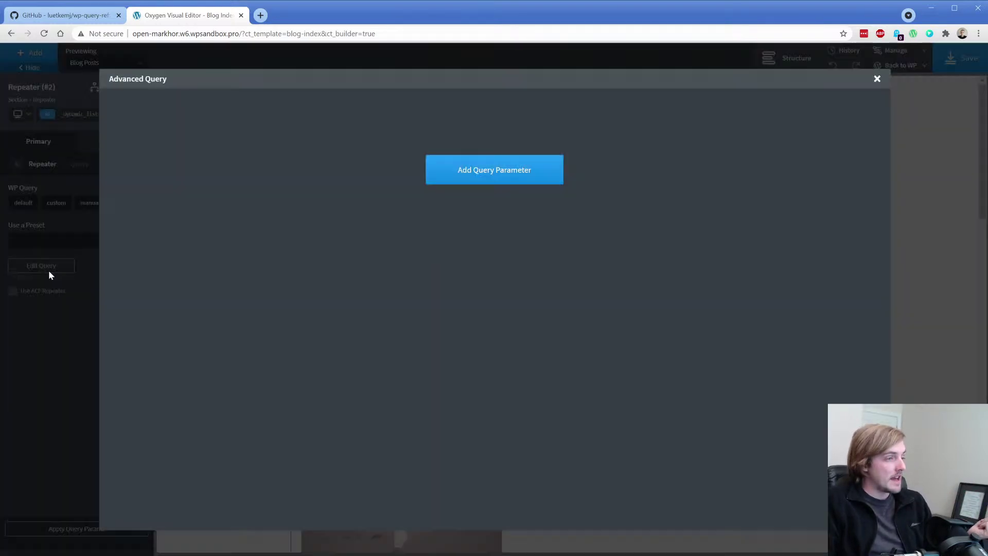
{"action": "left_click", "coordinate": [470, 176]}
{"action": "left_click", "coordinate": [174, 115]}
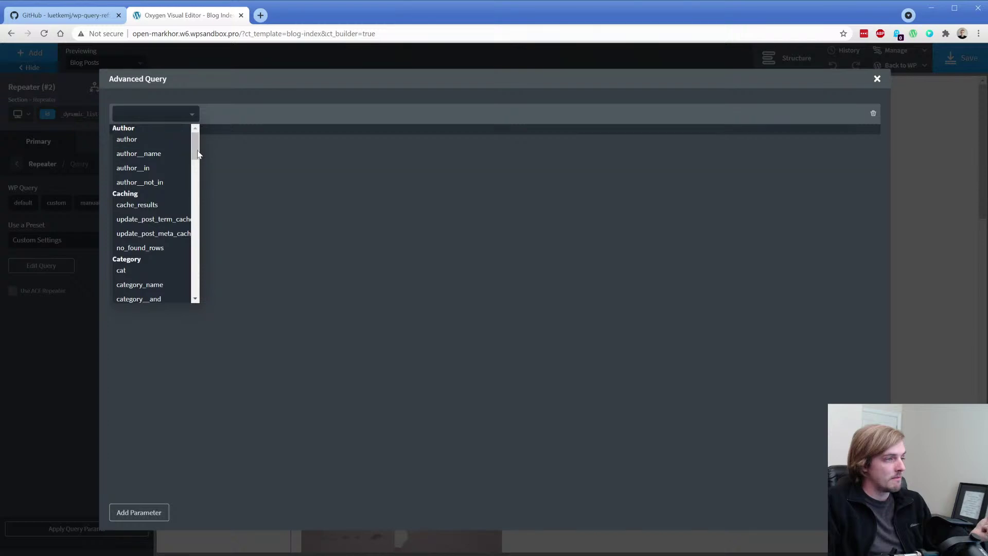
{"action": "left_click_drag", "start_coordinate": [197, 152], "coordinate": [199, 175]}
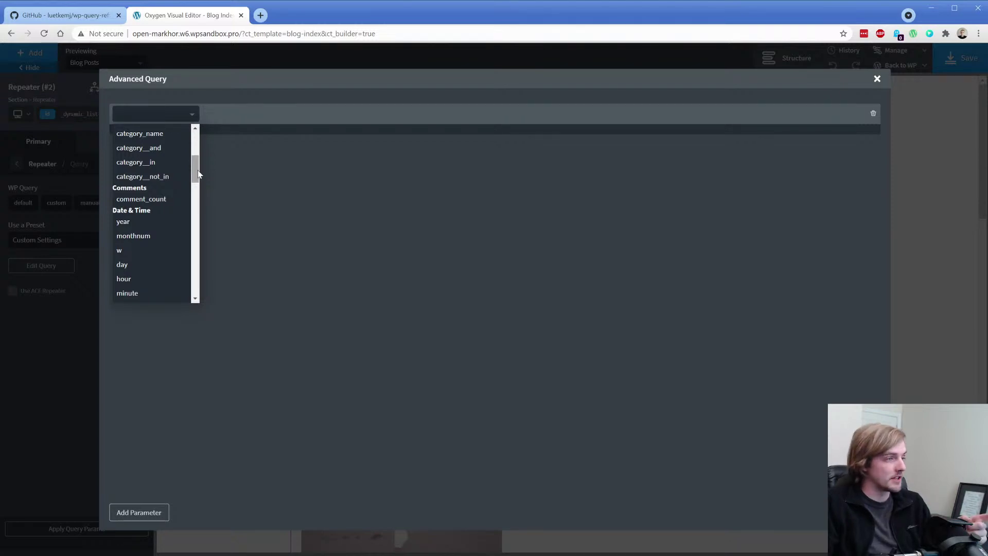
{"action": "left_click_drag", "start_coordinate": [200, 175], "coordinate": [201, 219]}
{"action": "left_click", "coordinate": [139, 190]}
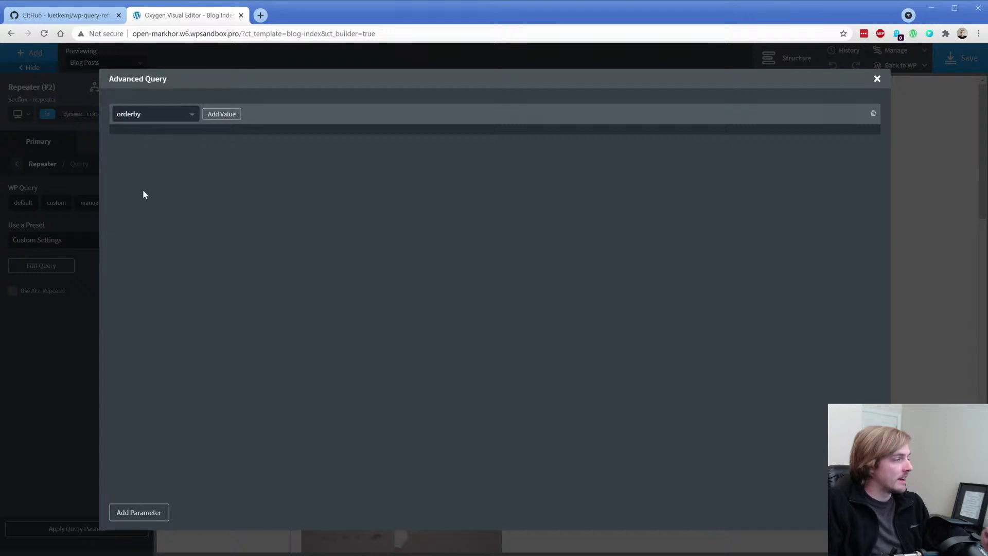
{"action": "left_click", "coordinate": [214, 116]}
{"action": "type", "text": "co"}
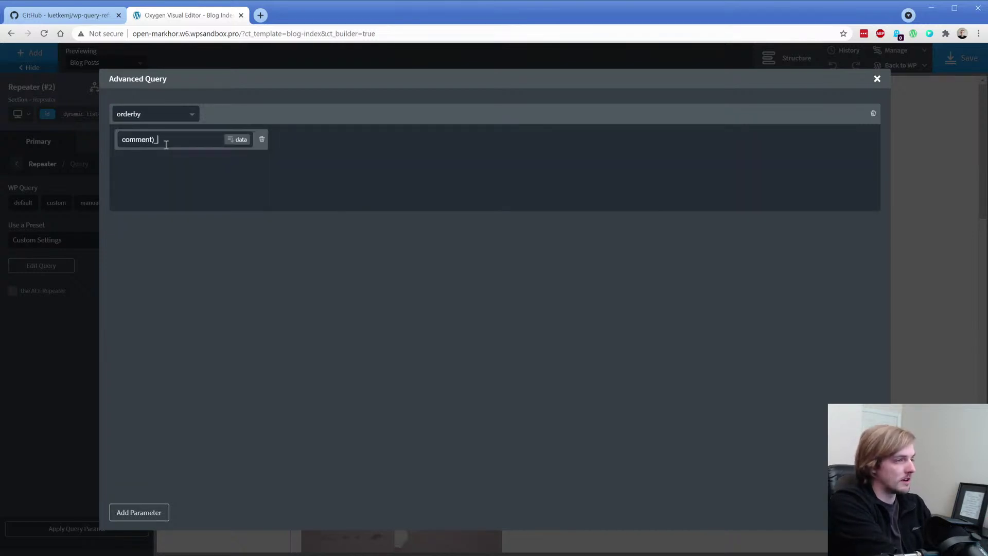
{"action": "type", "text": "mment_count"}
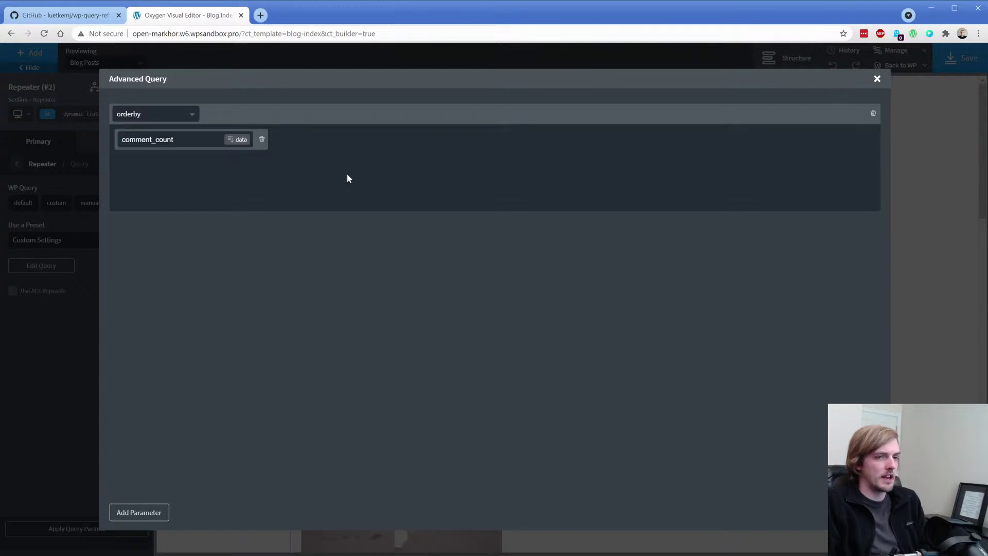
Step: Apply the repeater's query parameters and save the Blog Index template
{"action": "left_click", "coordinate": [876, 79]}
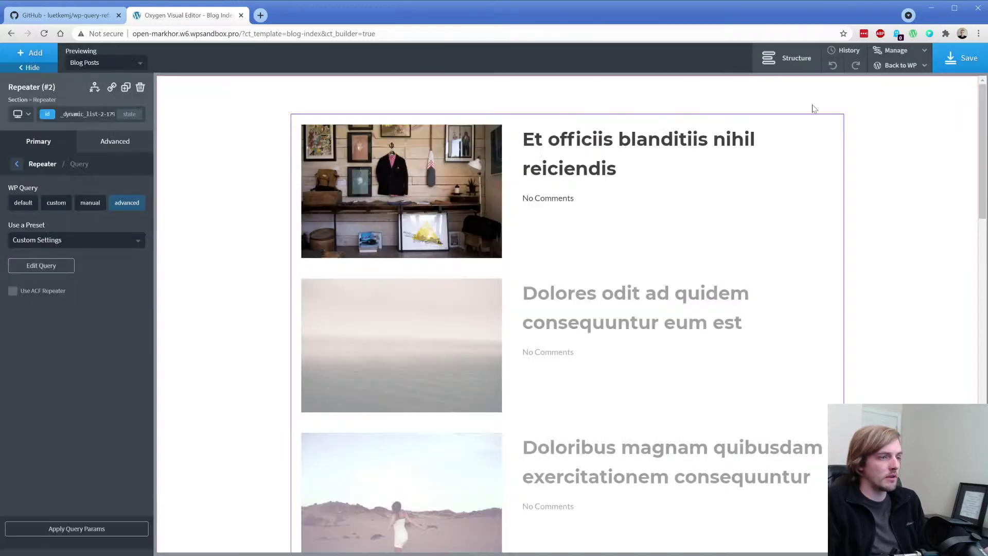
{"action": "left_click", "coordinate": [116, 528]}
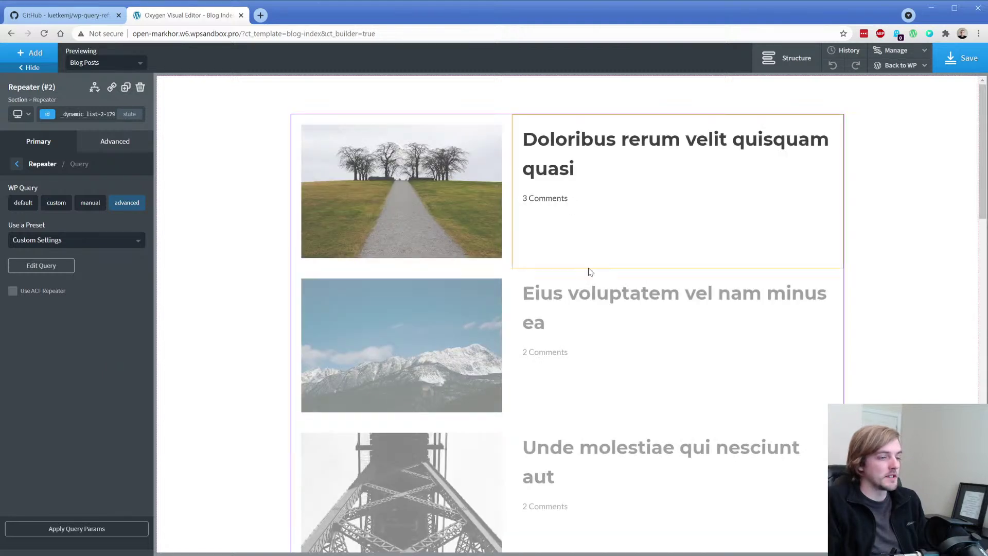
{"action": "left_click", "coordinate": [960, 57]}
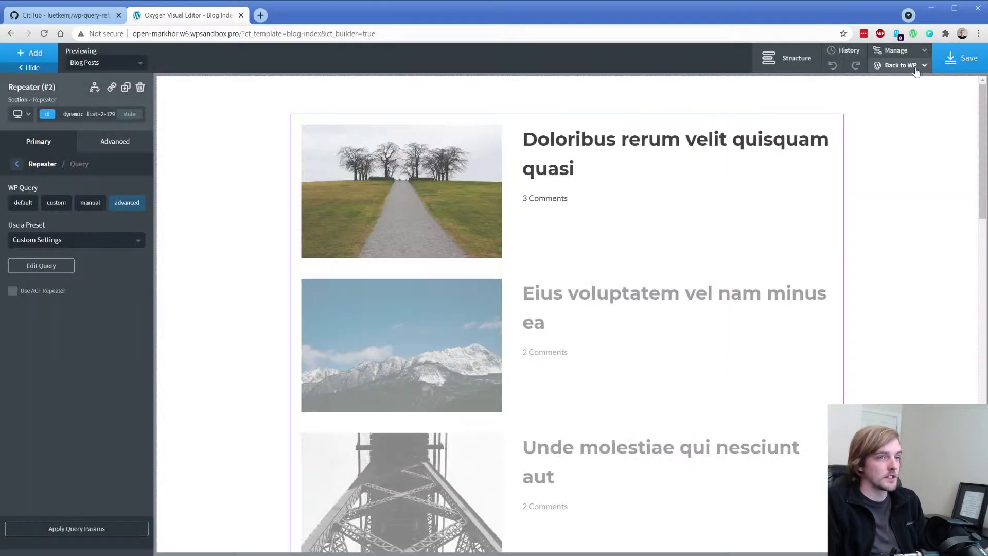
Step: Open the blog's frontend and check the comment-count order of the posts on the first and second pages
{"action": "mouse_move", "coordinate": [916, 71]}
{"action": "left_click", "coordinate": [886, 97]}
{"action": "left_click", "coordinate": [331, 15]}
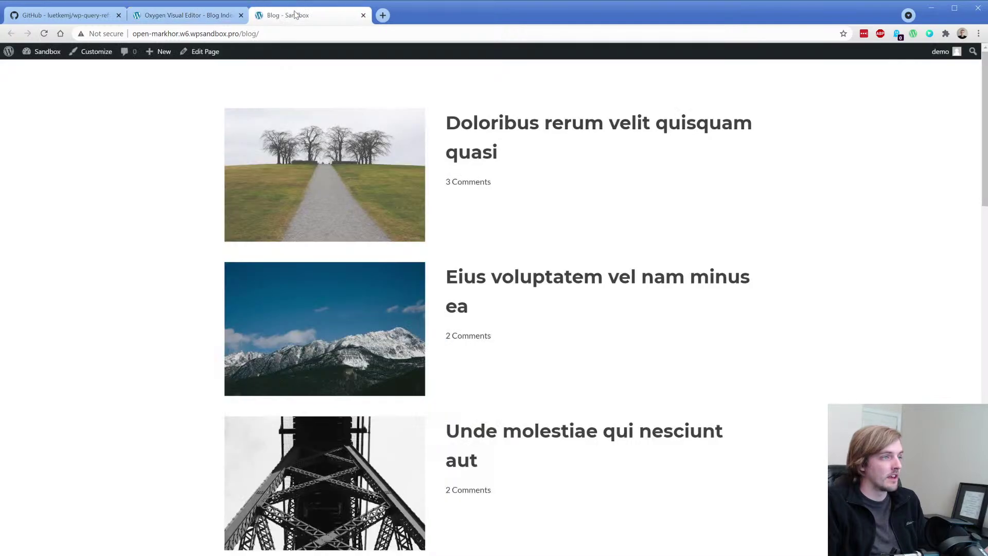
{"action": "scroll", "coordinate": [200, 171], "scroll_direction": "down", "scroll_amount": 10}
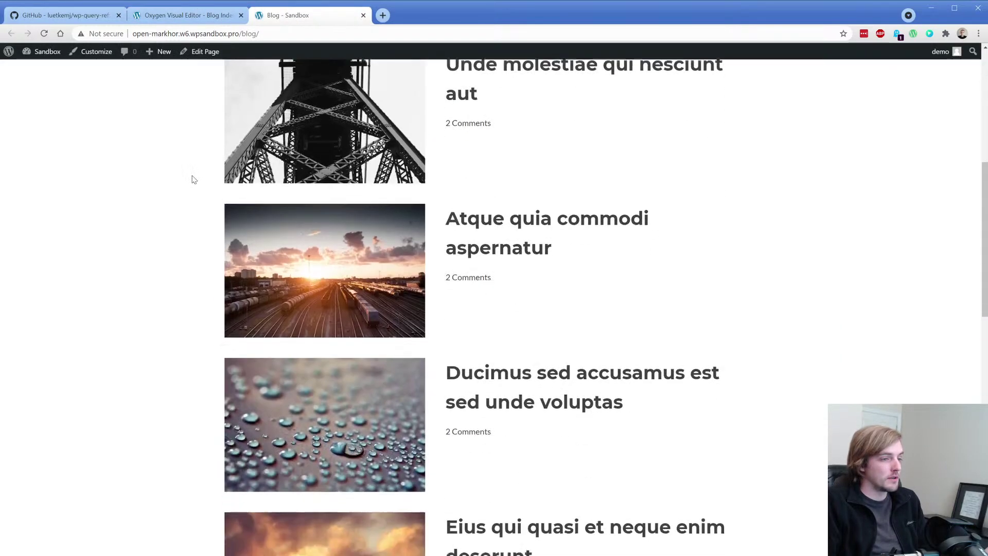
{"action": "scroll", "coordinate": [192, 177], "scroll_direction": "down", "scroll_amount": 10}
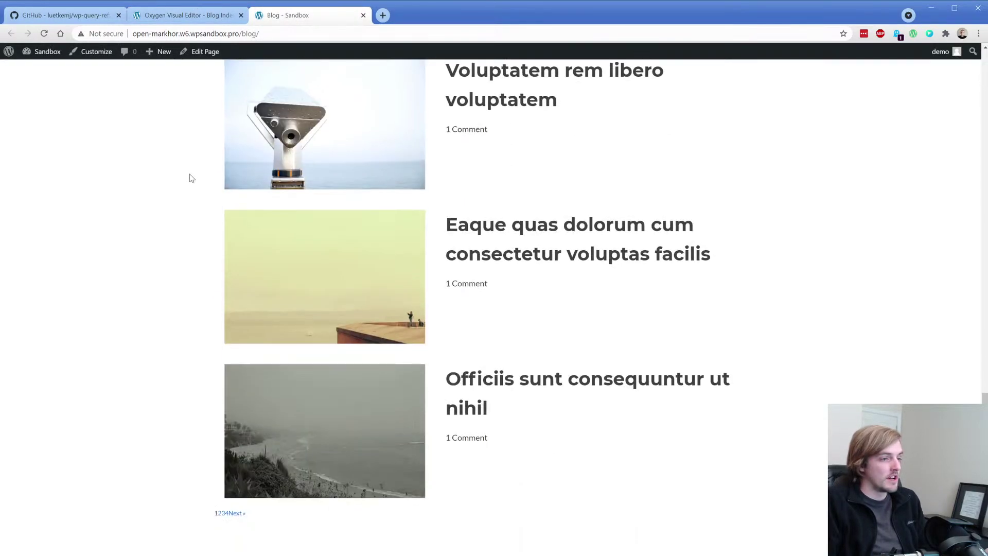
{"action": "left_click", "coordinate": [218, 513]}
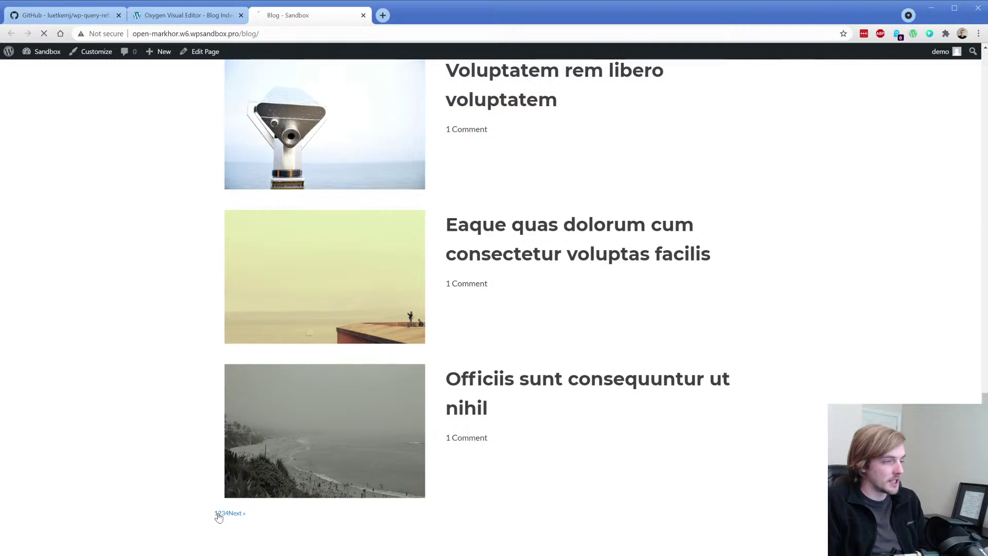
{"action": "scroll", "coordinate": [172, 314], "scroll_direction": "down", "scroll_amount": 14}
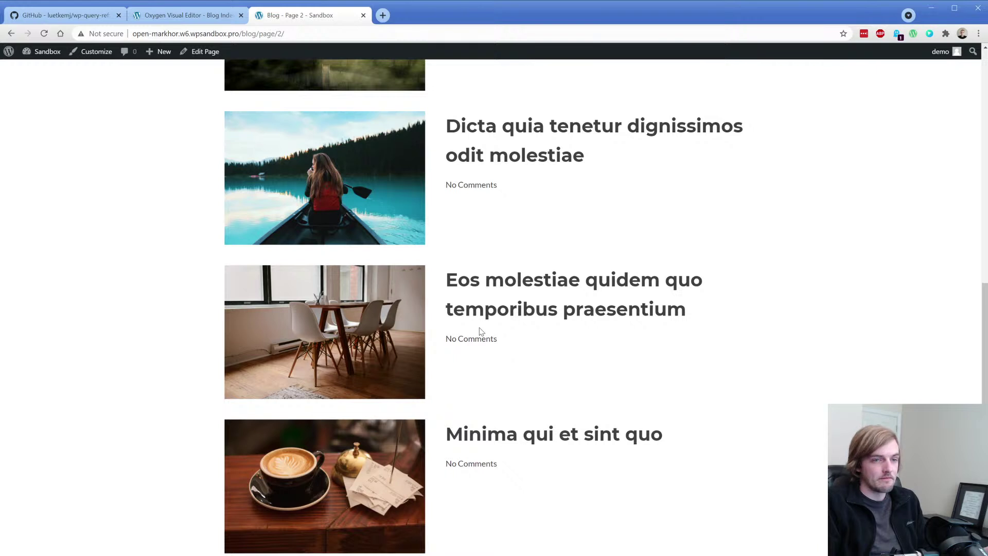
Step: Open the Blog Index template in the WordPress admin and review its Archive and Other settings for where the template applies
{"action": "left_click", "coordinate": [180, 19]}
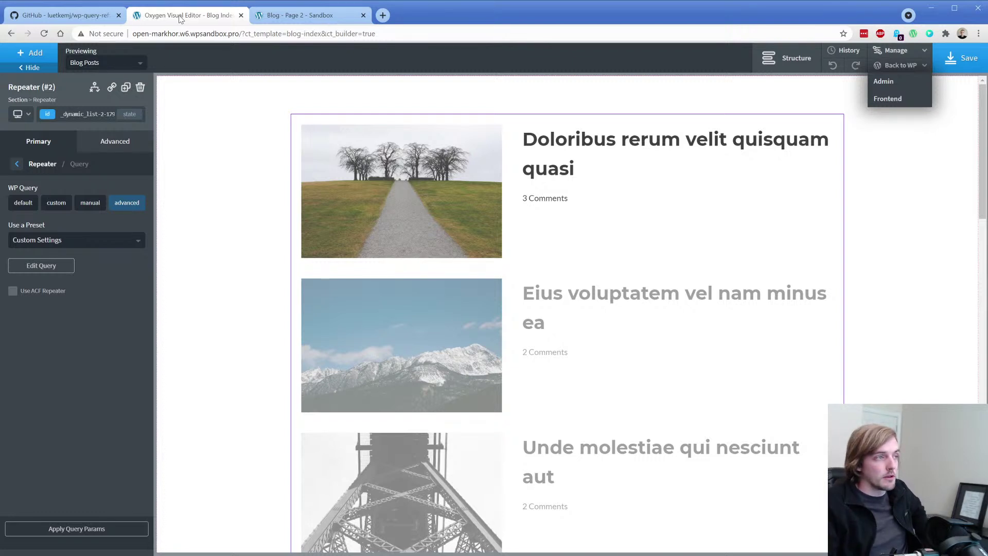
{"action": "left_click", "coordinate": [875, 82]}
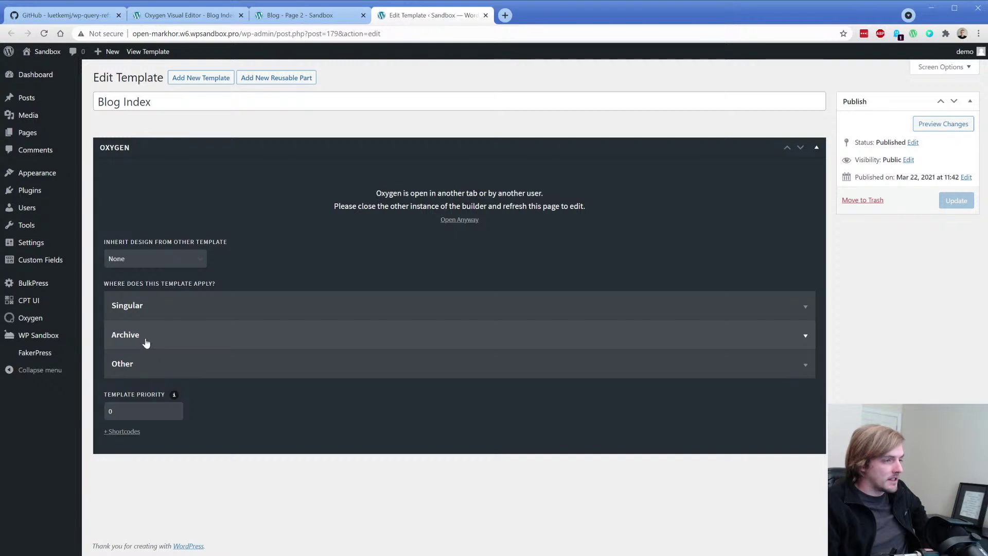
{"action": "left_click", "coordinate": [145, 342]}
{"action": "left_click", "coordinate": [136, 448]}
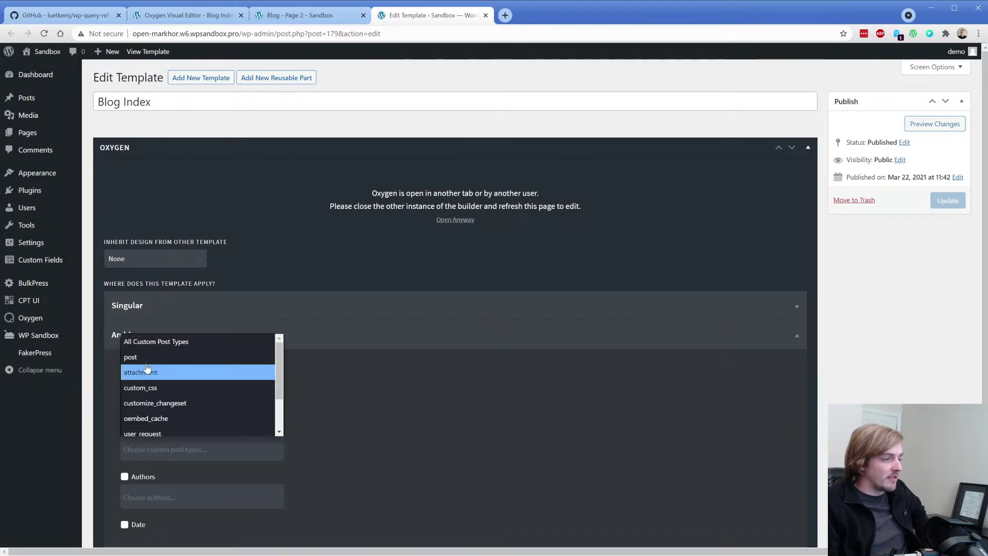
{"action": "left_click", "coordinate": [105, 406]}
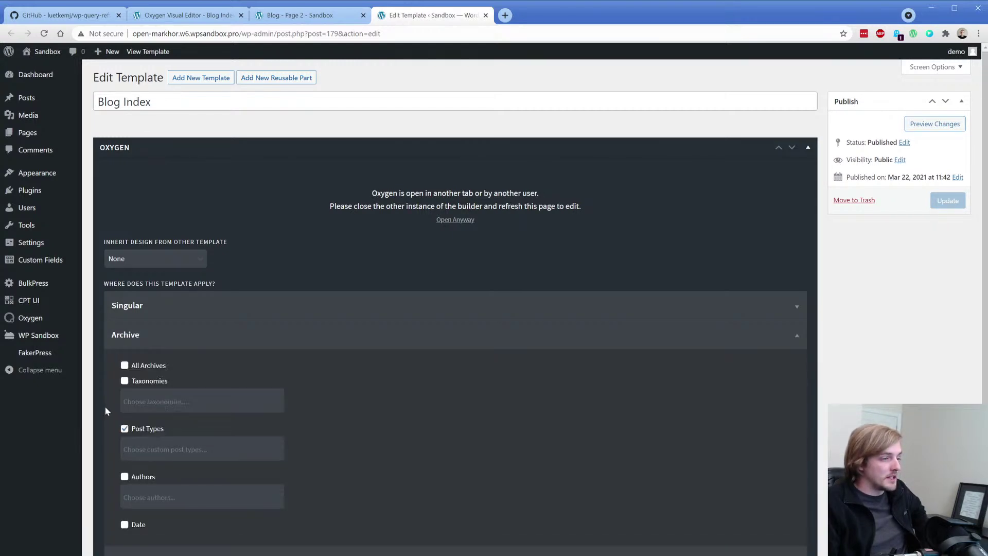
{"action": "left_click", "coordinate": [117, 429]}
{"action": "scroll", "coordinate": [135, 433], "scroll_direction": "down", "scroll_amount": 2}
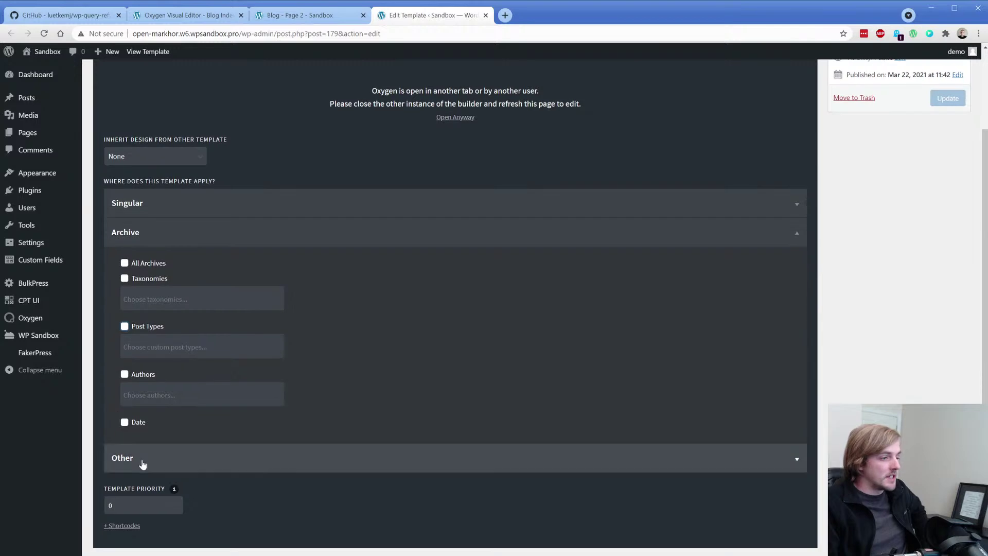
{"action": "left_click", "coordinate": [126, 457]}
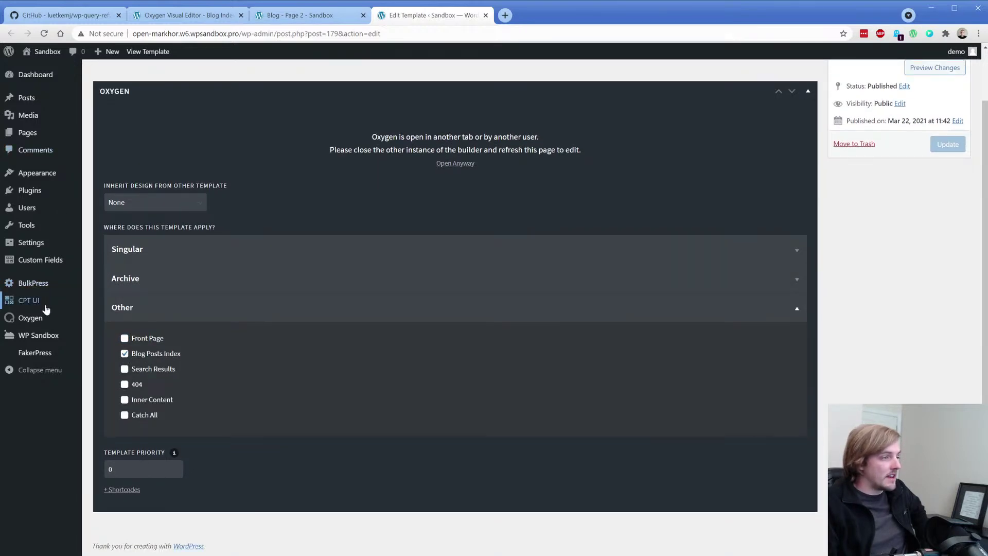
Step: Open the WordPress Reading settings and check which page is assigned as the Posts page
{"action": "mouse_move", "coordinate": [35, 246]}
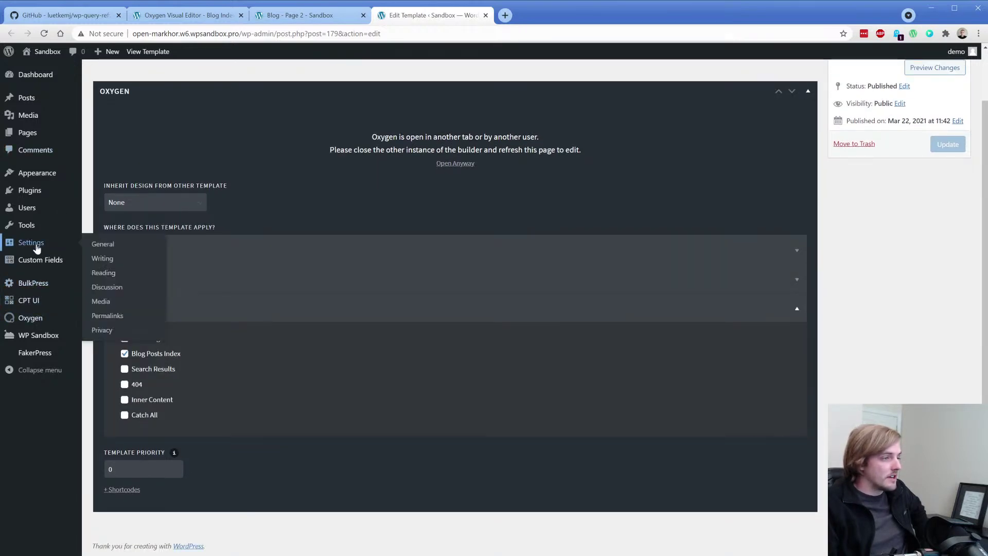
{"action": "left_click", "coordinate": [103, 273]}
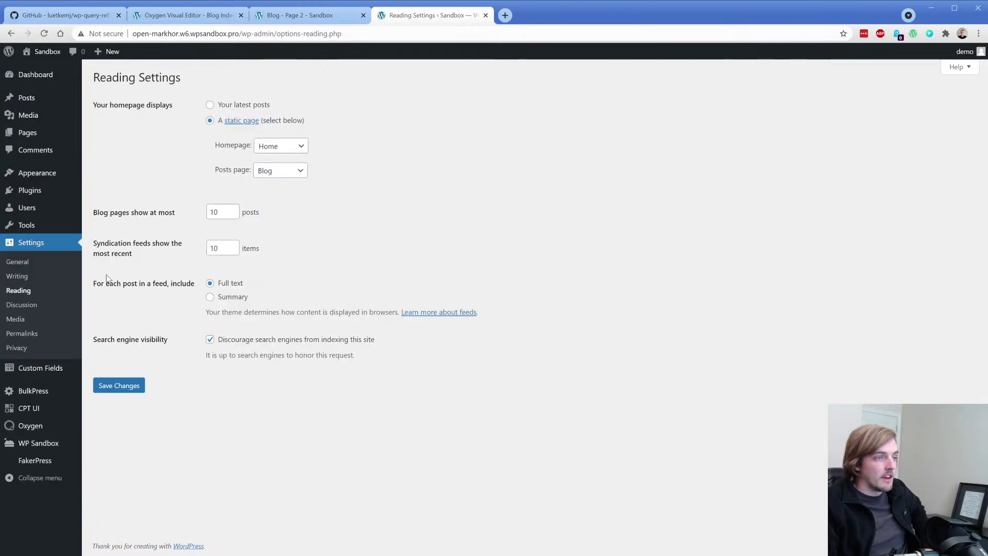
{"action": "left_click", "coordinate": [275, 172]}
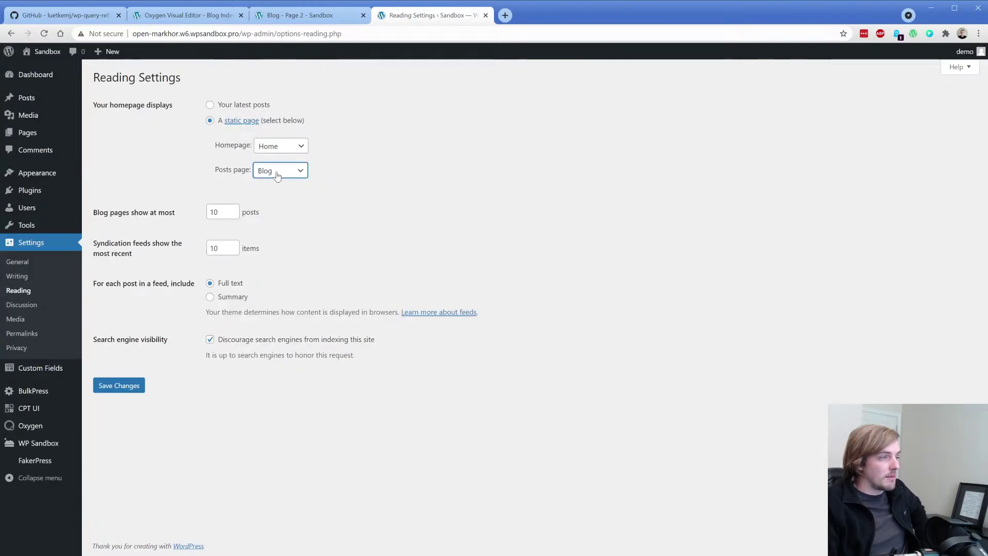
Step: Return to the second blog page and inspect the comment text under posts that have no comments
{"action": "left_click", "coordinate": [306, 17]}
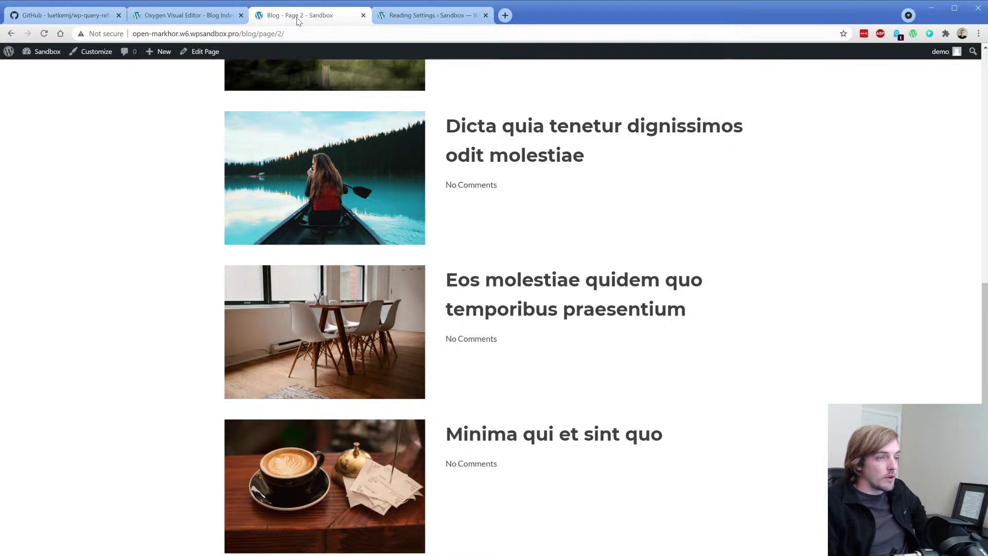
{"action": "scroll", "coordinate": [476, 233], "scroll_direction": "up", "scroll_amount": 2}
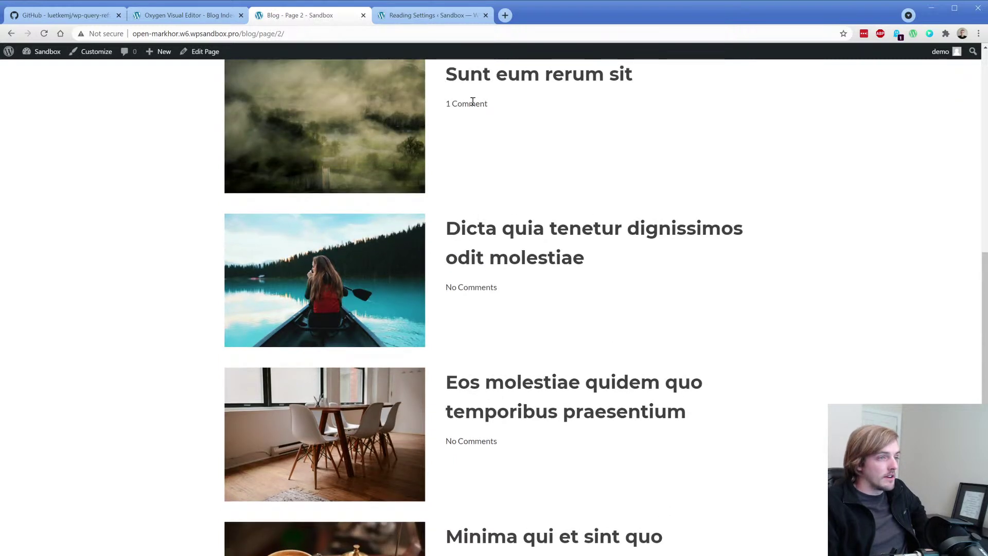
{"action": "triple_click", "coordinate": [466, 289]}
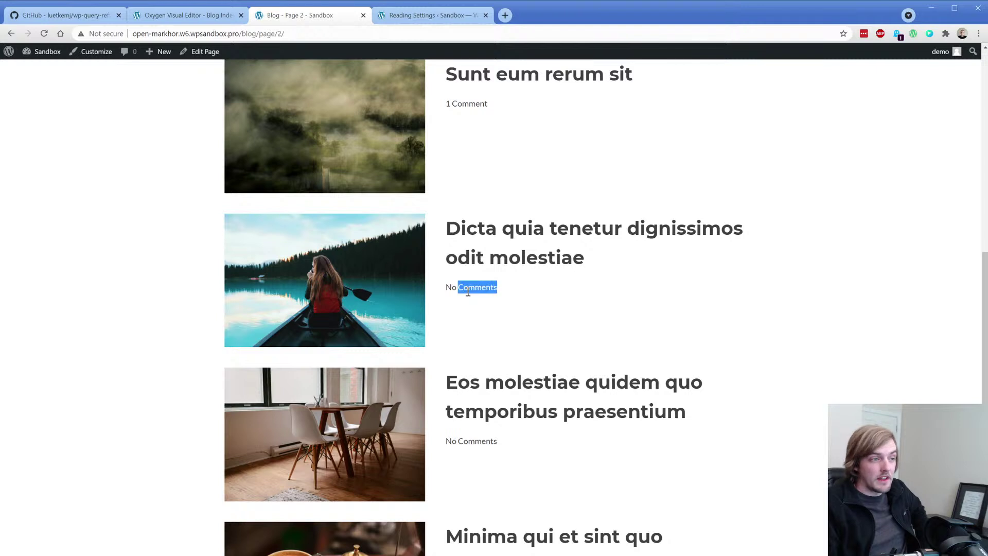
{"action": "left_click", "coordinate": [489, 296]}
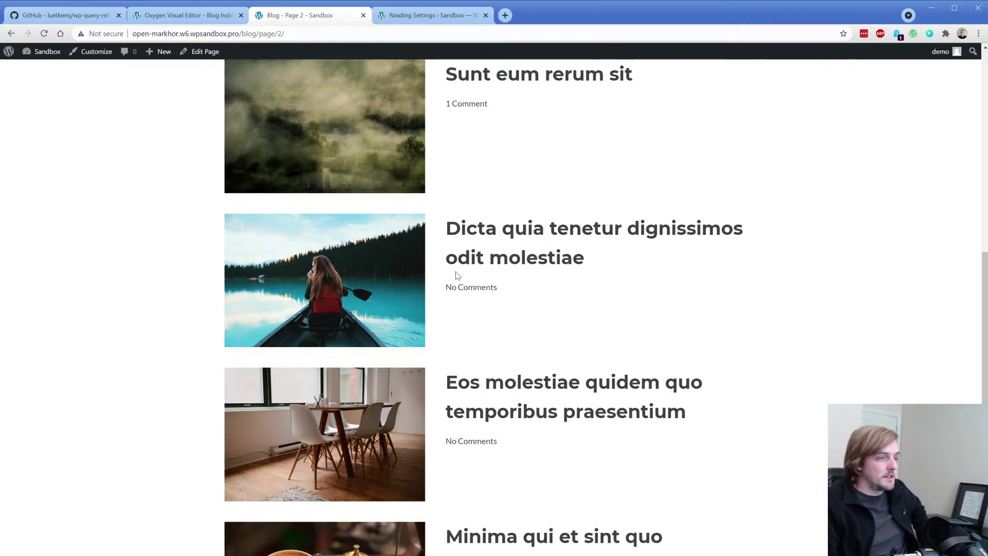
Step: In the Oxygen editor, add a Post Comment Count condition to the comments number text below the first post's title
{"action": "left_click", "coordinate": [193, 16]}
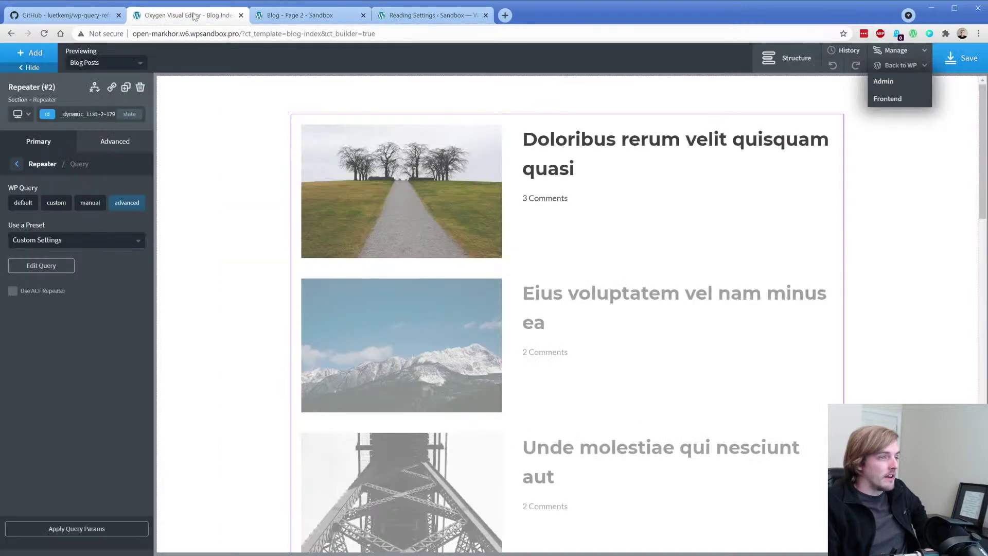
{"action": "left_click", "coordinate": [545, 202]}
{"action": "left_click", "coordinate": [109, 88]}
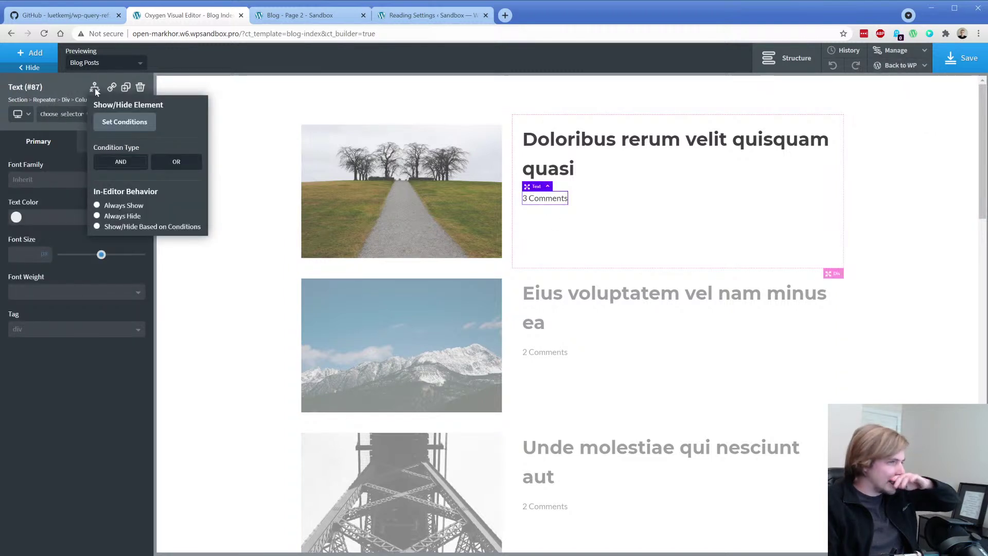
{"action": "left_click", "coordinate": [129, 127]}
{"action": "left_click", "coordinate": [498, 233]}
{"action": "left_click", "coordinate": [283, 163]}
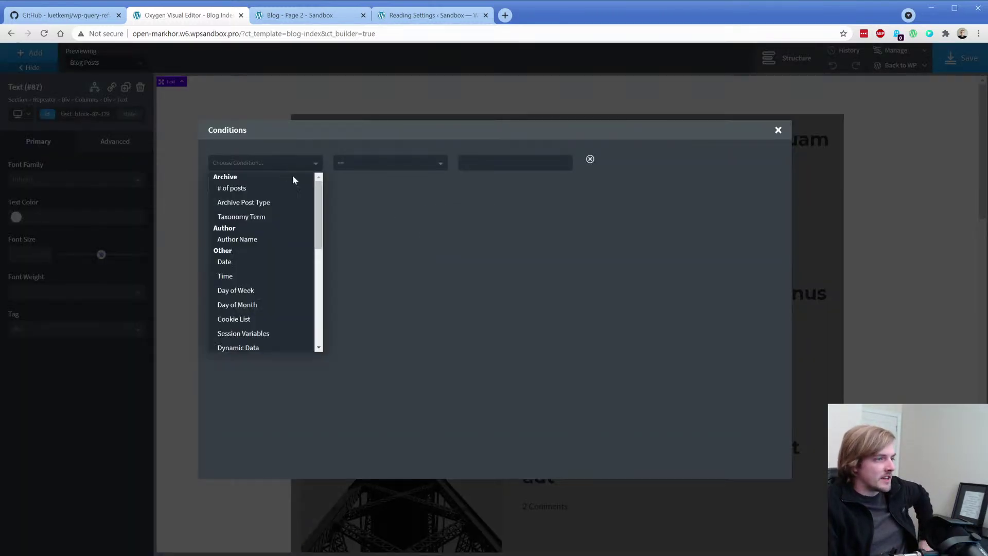
{"action": "left_click_drag", "start_coordinate": [319, 206], "coordinate": [325, 279]}
{"action": "left_click", "coordinate": [273, 232]}
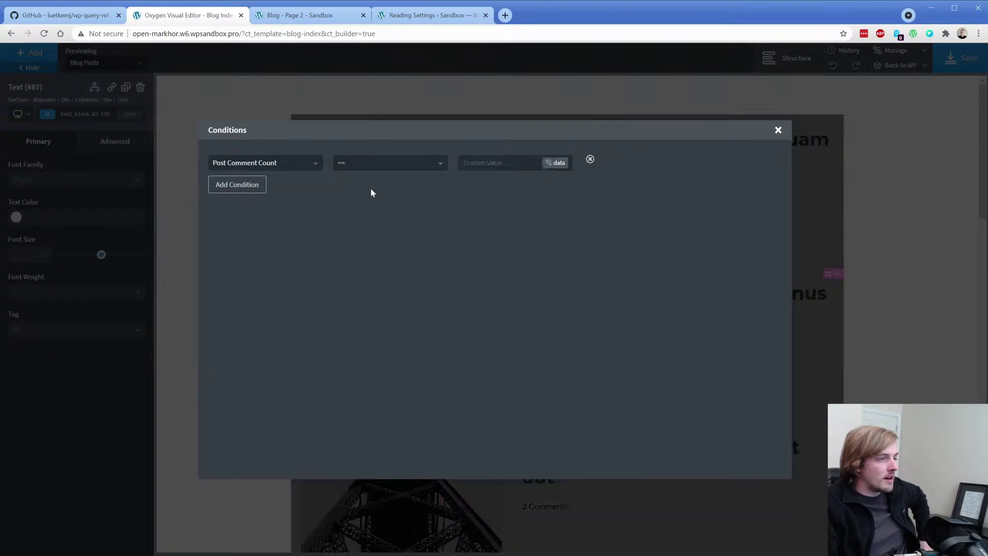
Step: Set the Post Comment Count condition to greater than (>) 0 and close the conditions
{"action": "left_click", "coordinate": [386, 165]}
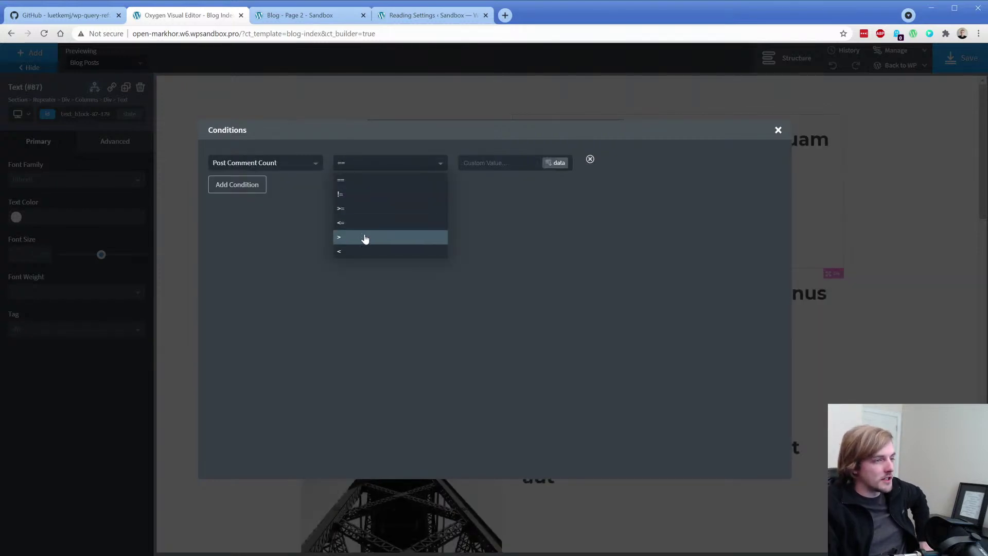
{"action": "left_click", "coordinate": [361, 243]}
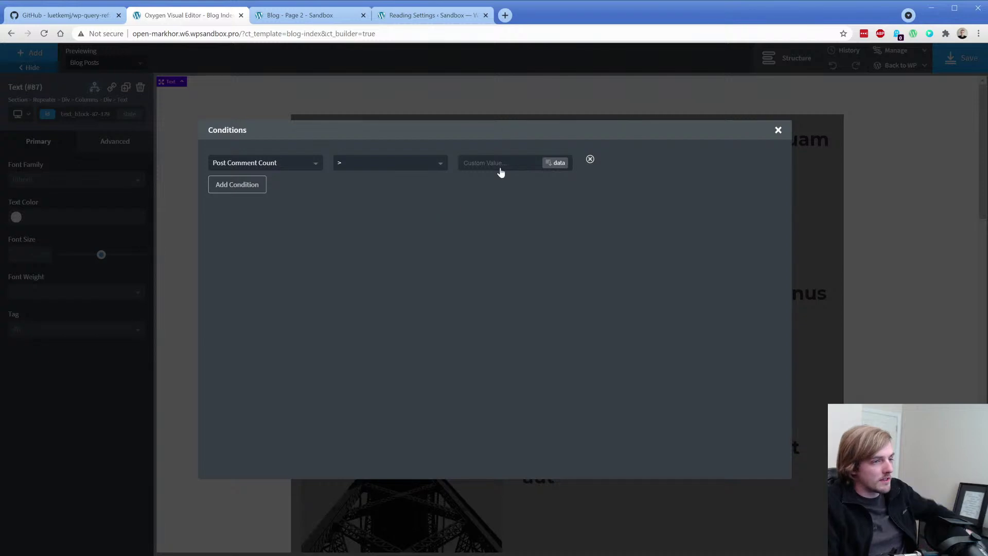
{"action": "left_click", "coordinate": [500, 163]}
{"action": "type", "text": "0"}
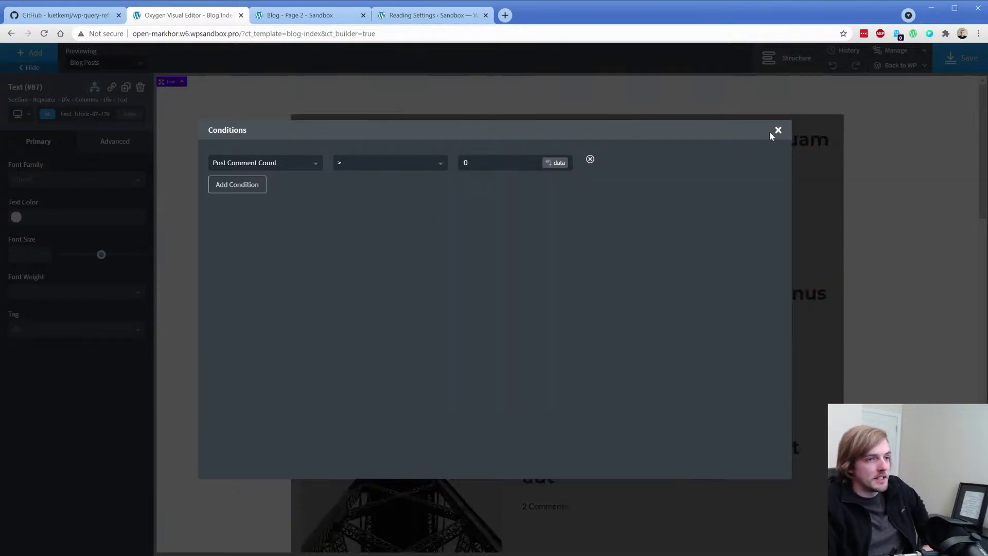
{"action": "left_click", "coordinate": [778, 131]}
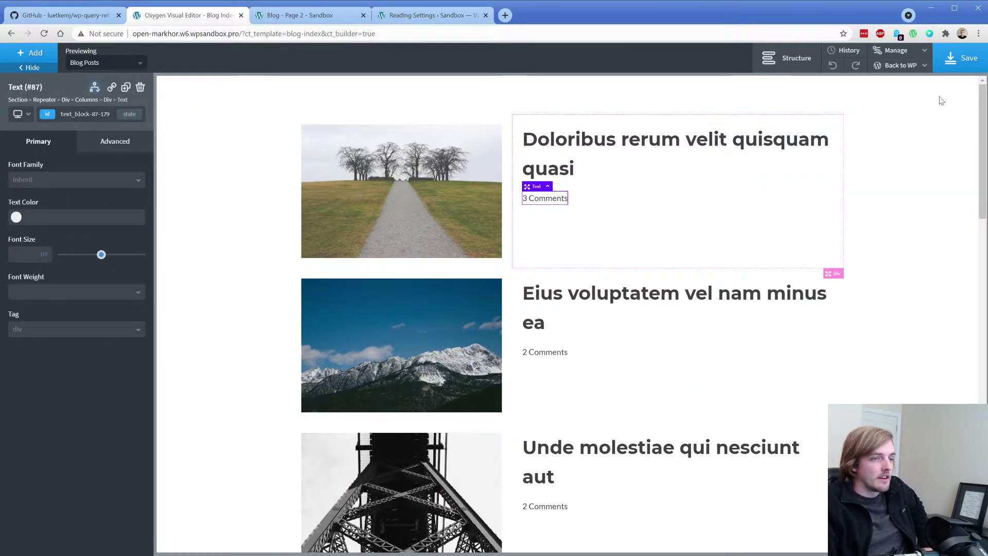
Step: Save the Blog Index template and reload the second blog page to check the comment text
{"action": "left_click", "coordinate": [960, 58]}
{"action": "left_click", "coordinate": [317, 19]}
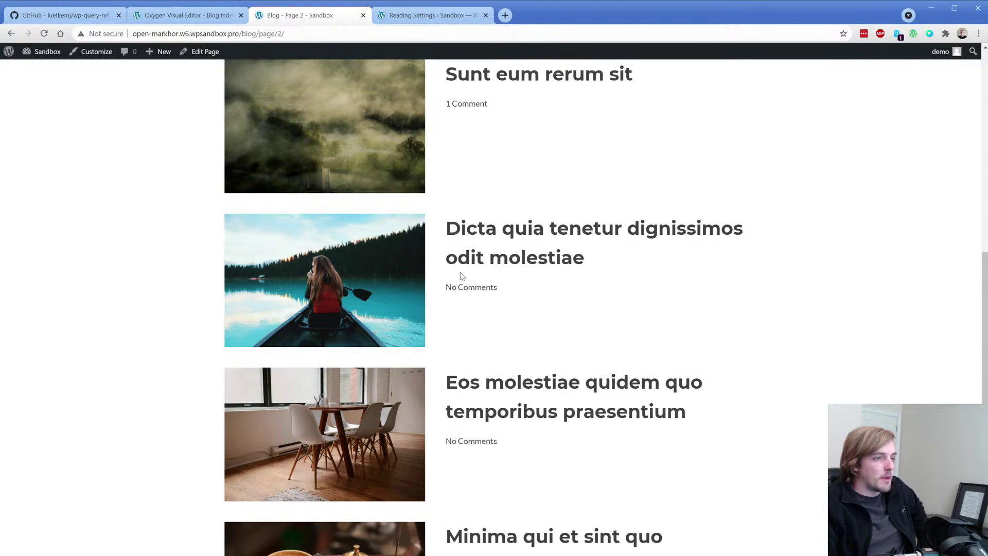
{"action": "left_click", "coordinate": [44, 33]}
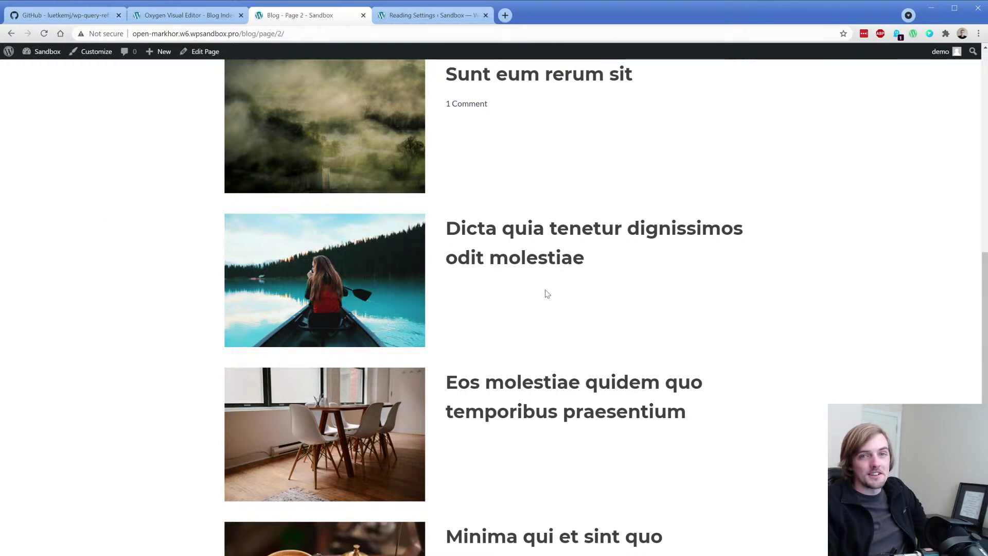
Step: Back in the Oxygen editor, review the comments text's Show/Hide Element options without changing them
{"action": "left_click", "coordinate": [195, 16]}
{"action": "left_click", "coordinate": [94, 87]}
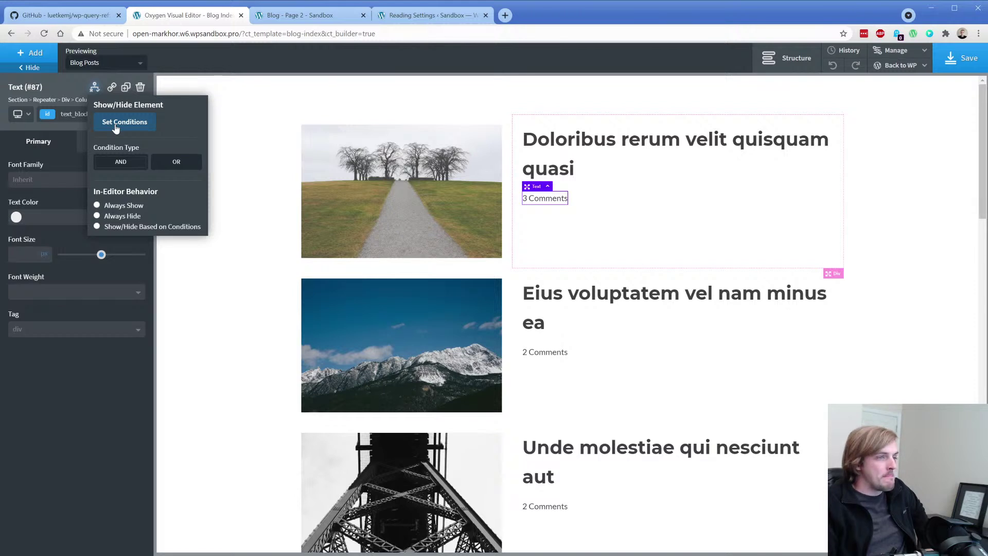
{"action": "left_click", "coordinate": [60, 165]}
{"action": "left_click", "coordinate": [585, 212]}
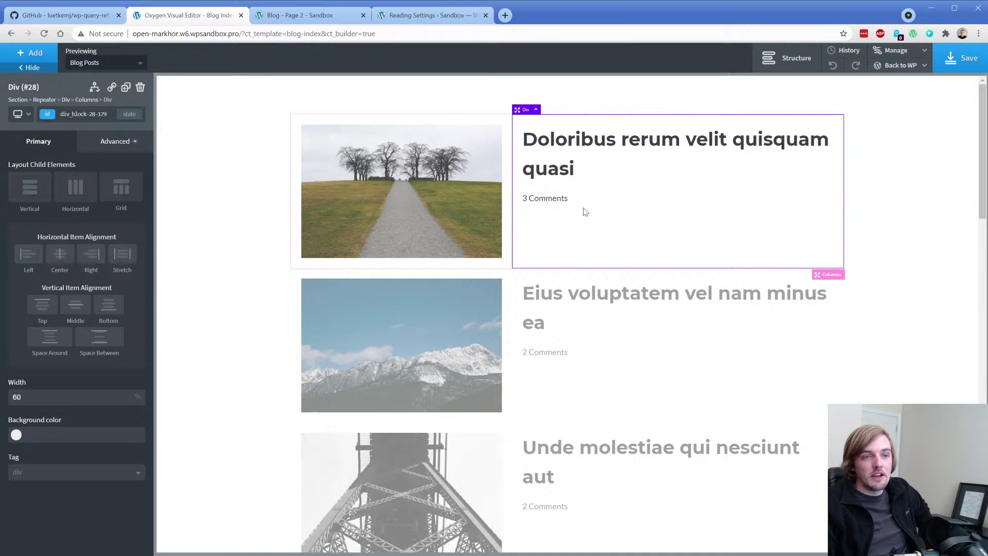
Step: View the repeater's manual Query Params and return its WP Query to advanced mode
{"action": "left_click", "coordinate": [44, 100]}
{"action": "left_click", "coordinate": [92, 171]}
{"action": "left_click", "coordinate": [92, 202]}
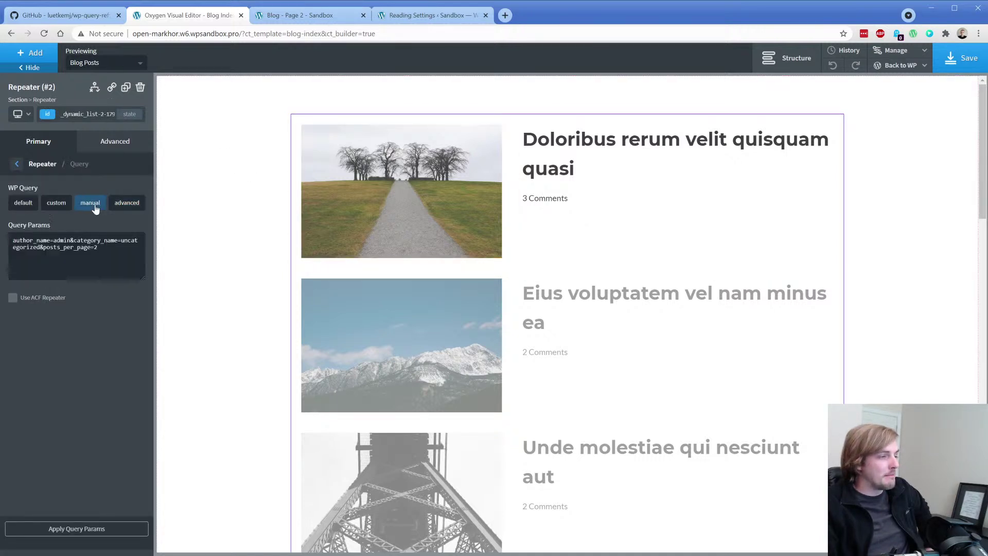
{"action": "left_click", "coordinate": [124, 210]}
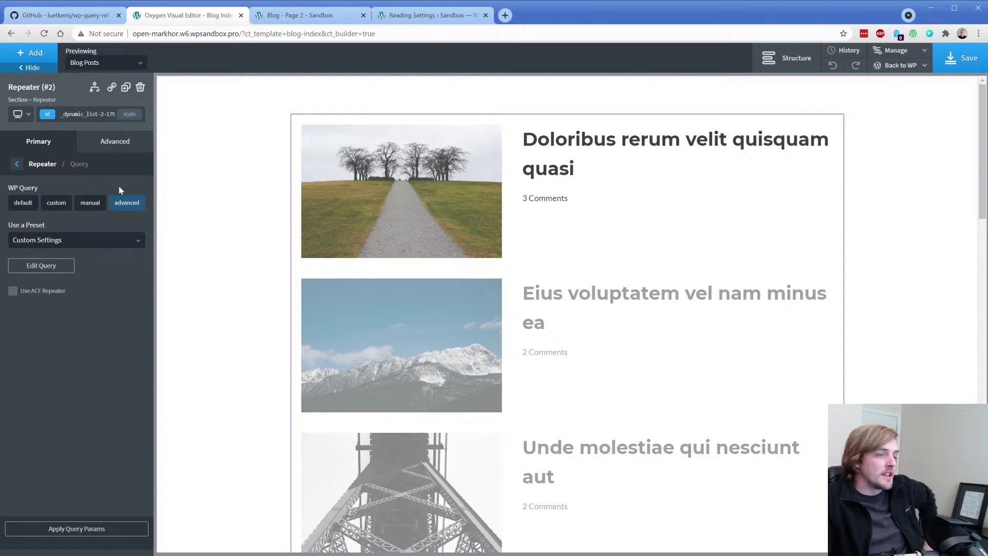
Step: Set the bottom margin of the comments number text to 16 px
{"action": "left_click", "coordinate": [543, 198]}
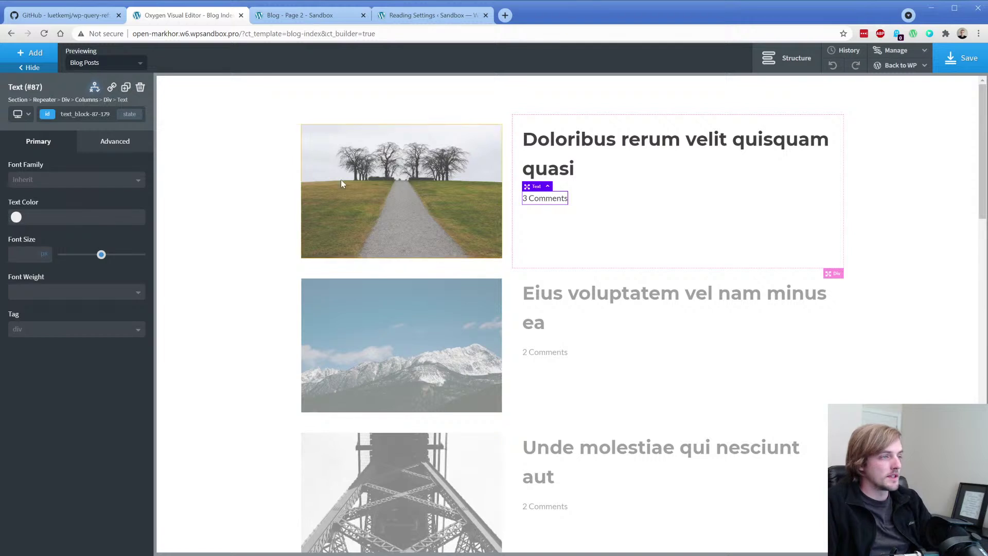
{"action": "left_click", "coordinate": [108, 149]}
{"action": "left_click", "coordinate": [84, 196]}
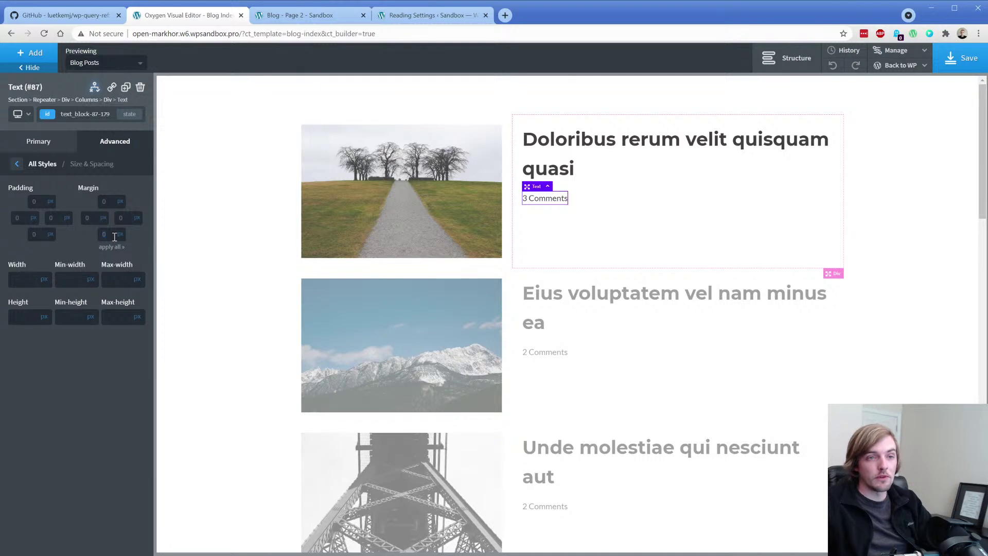
{"action": "left_click", "coordinate": [114, 237]}
{"action": "type", "text": "16"}
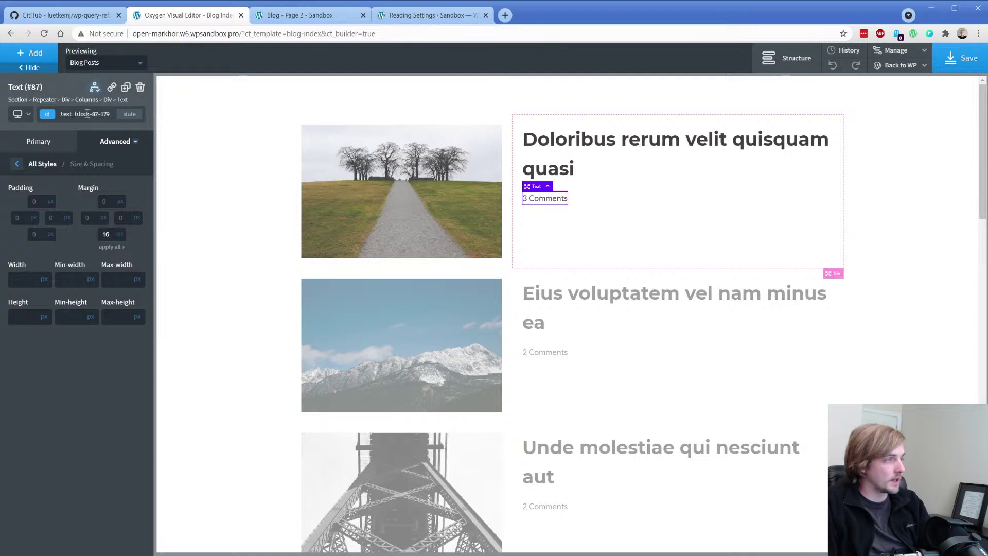
Step: Add a text element below the comments number and replace its content with the post's dynamic date
{"action": "left_click", "coordinate": [36, 56]}
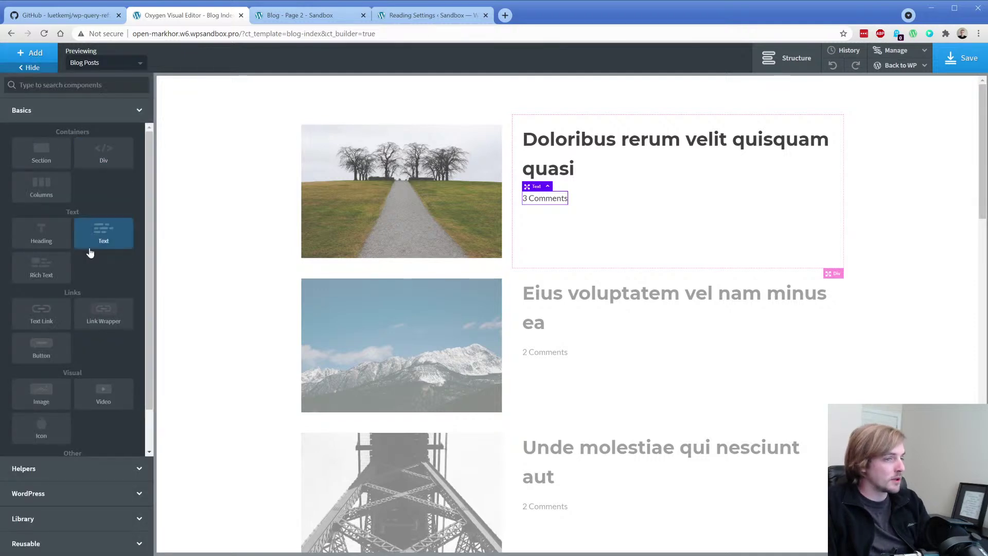
{"action": "left_click", "coordinate": [94, 245]}
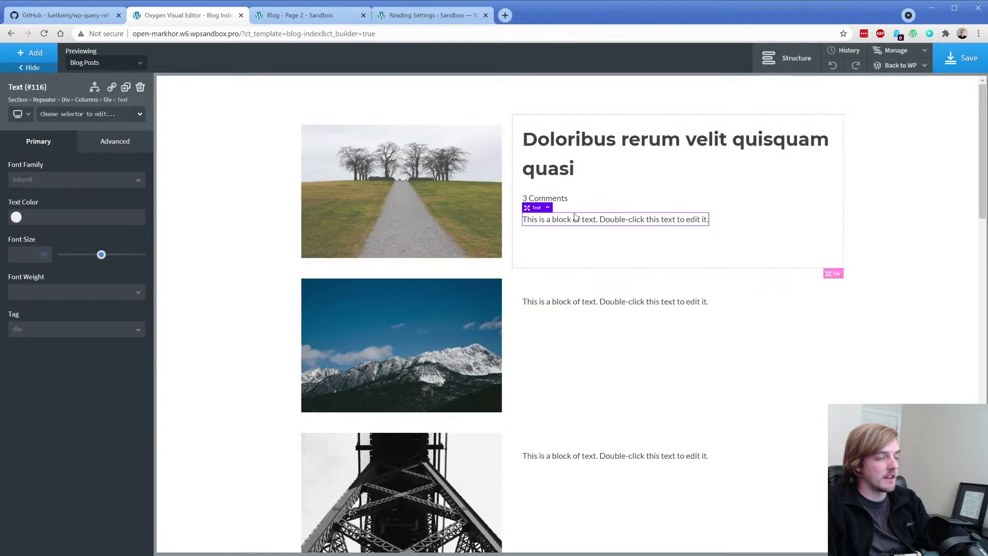
{"action": "double_click", "coordinate": [573, 219]}
{"action": "left_click", "coordinate": [591, 58]}
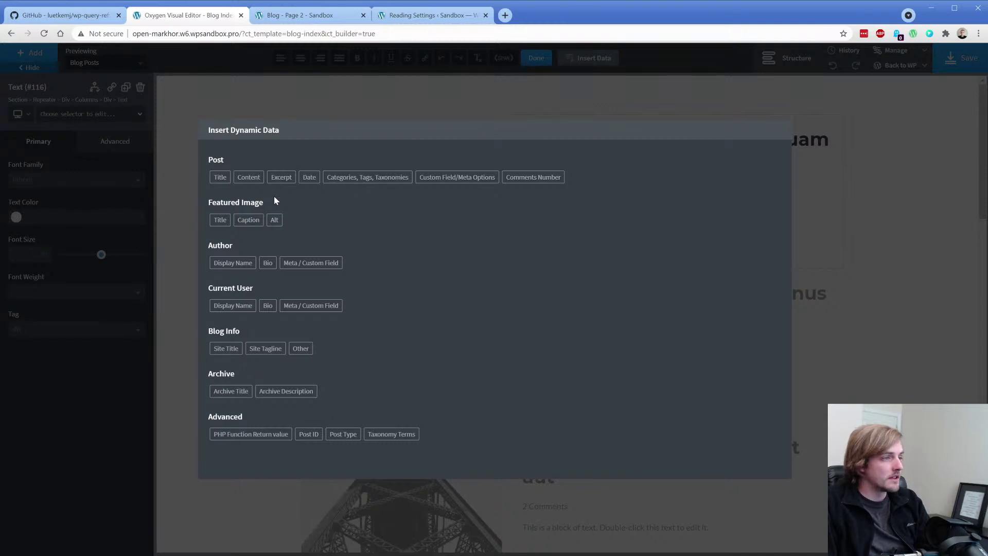
{"action": "left_click", "coordinate": [309, 177]}
{"action": "left_click", "coordinate": [244, 218]}
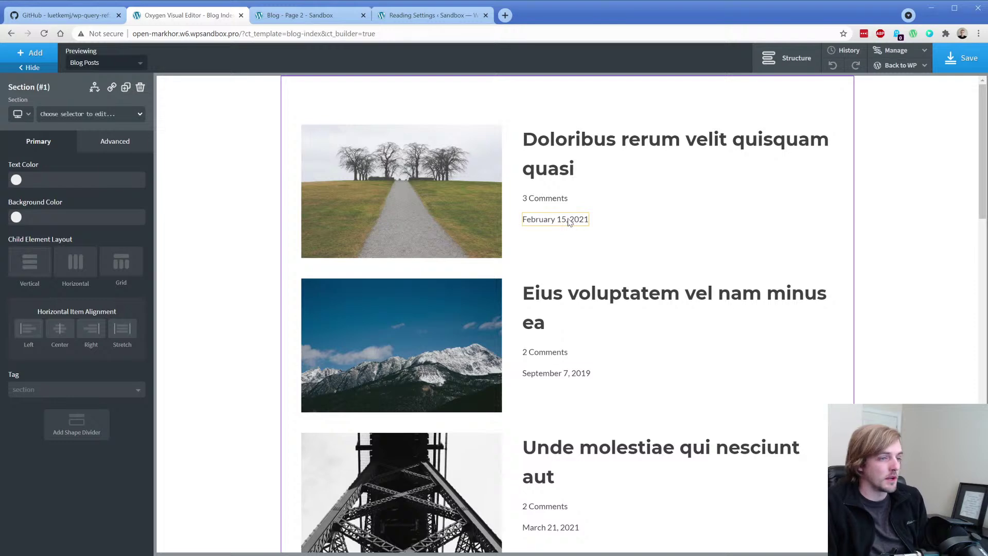
{"action": "scroll", "coordinate": [565, 267], "scroll_direction": "down", "scroll_amount": 6}
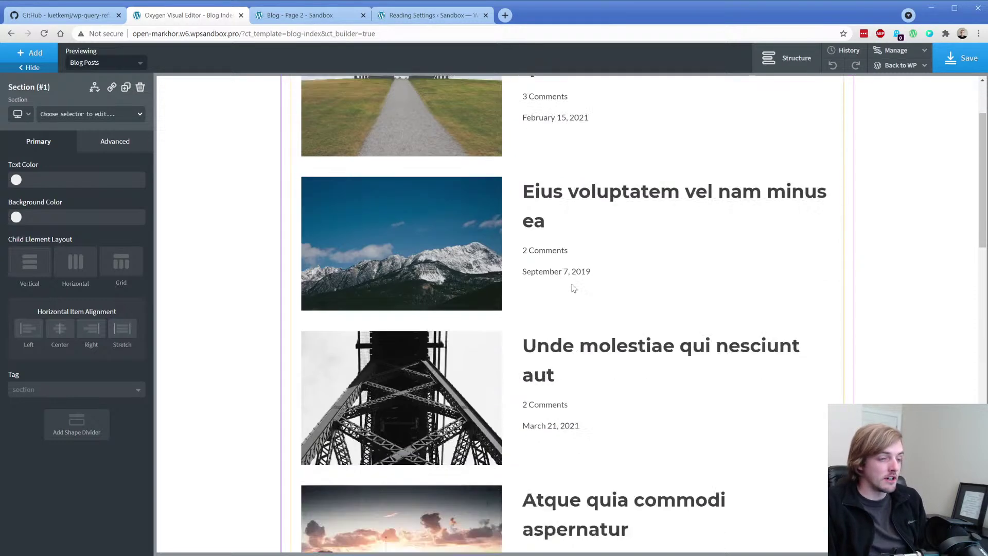
{"action": "scroll", "coordinate": [562, 333], "scroll_direction": "down", "scroll_amount": 2}
{"action": "scroll", "coordinate": [561, 332], "scroll_direction": "up", "scroll_amount": 8}
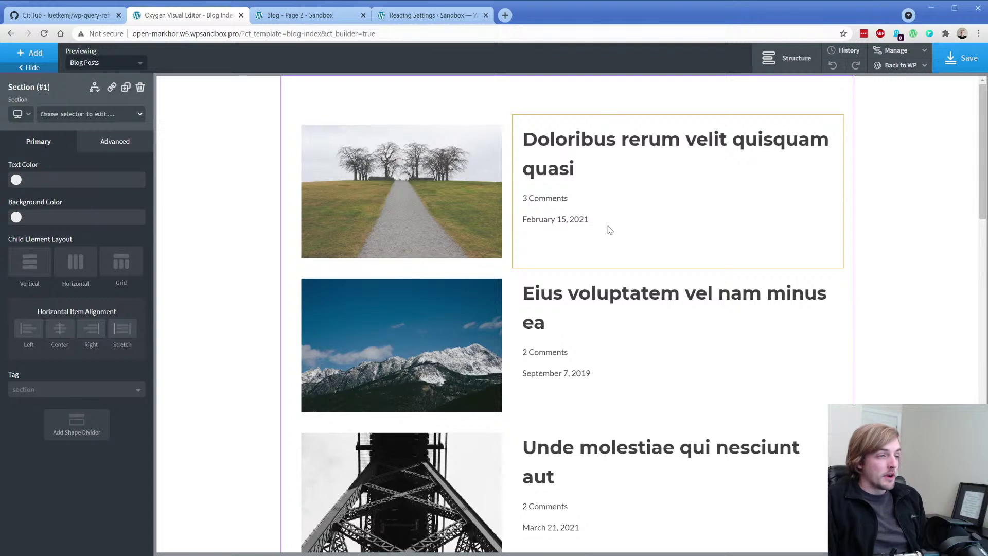
Step: In the repeater's advanced query, replace the orderby parameter with date_query and add a value row to it
{"action": "left_click", "coordinate": [787, 57]}
{"action": "left_click", "coordinate": [845, 142]}
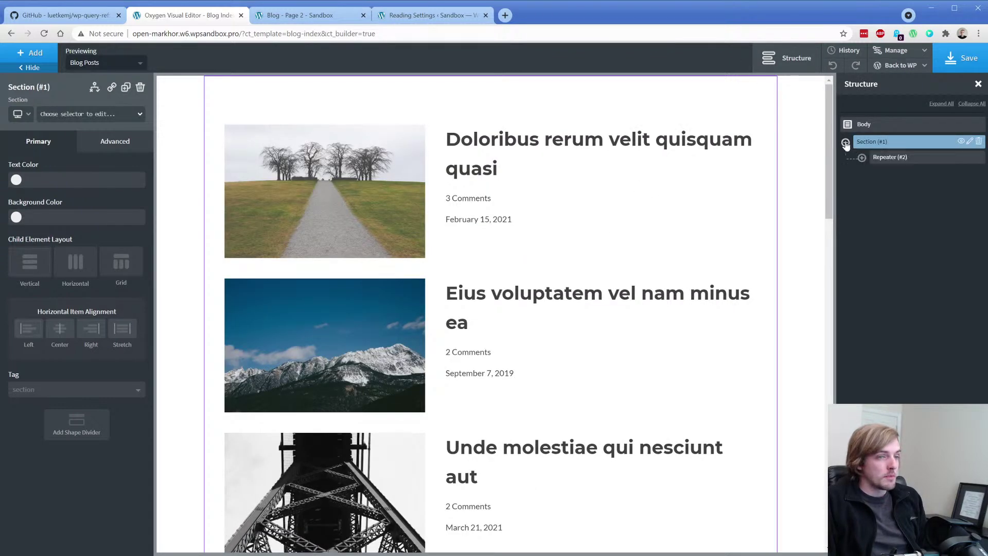
{"action": "left_click", "coordinate": [883, 160]}
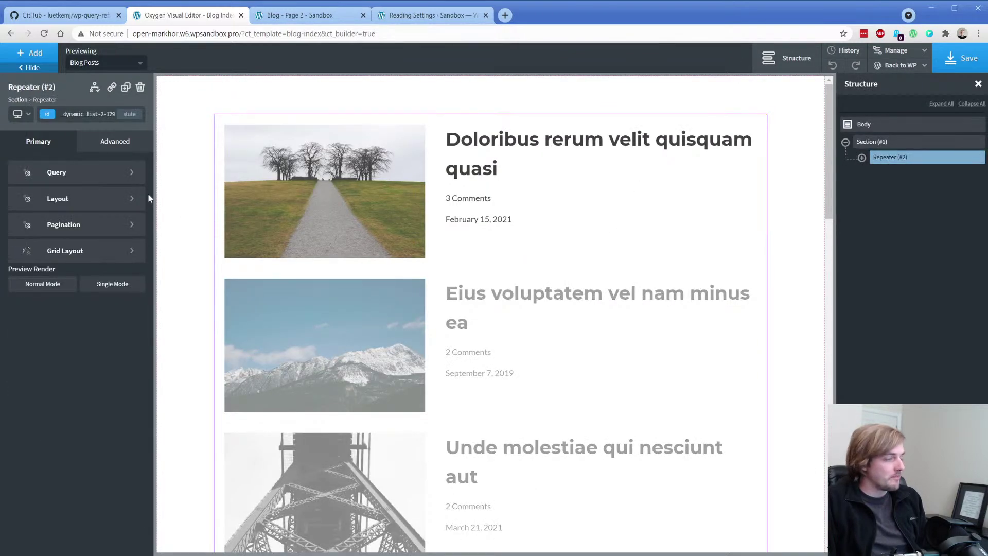
{"action": "left_click", "coordinate": [110, 172]}
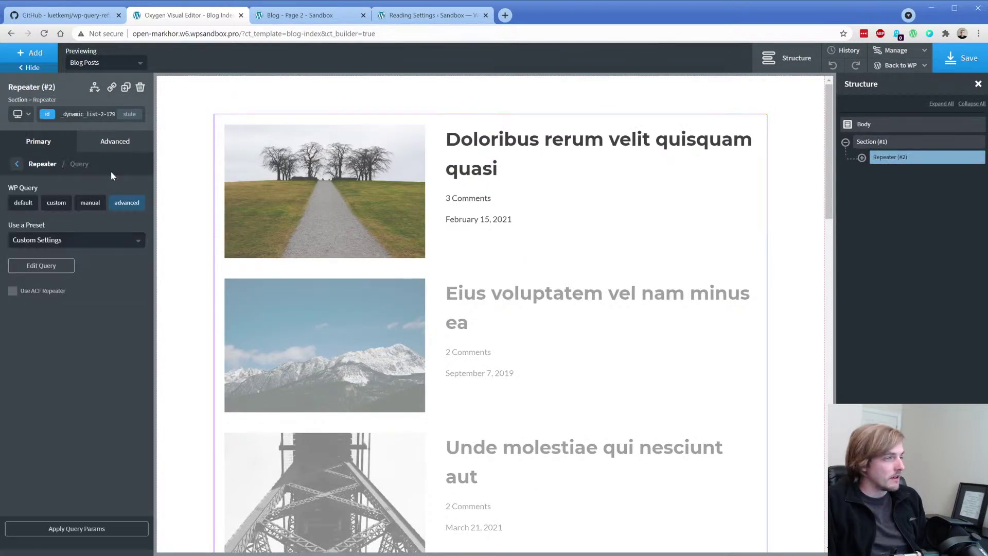
{"action": "left_click", "coordinate": [55, 267]}
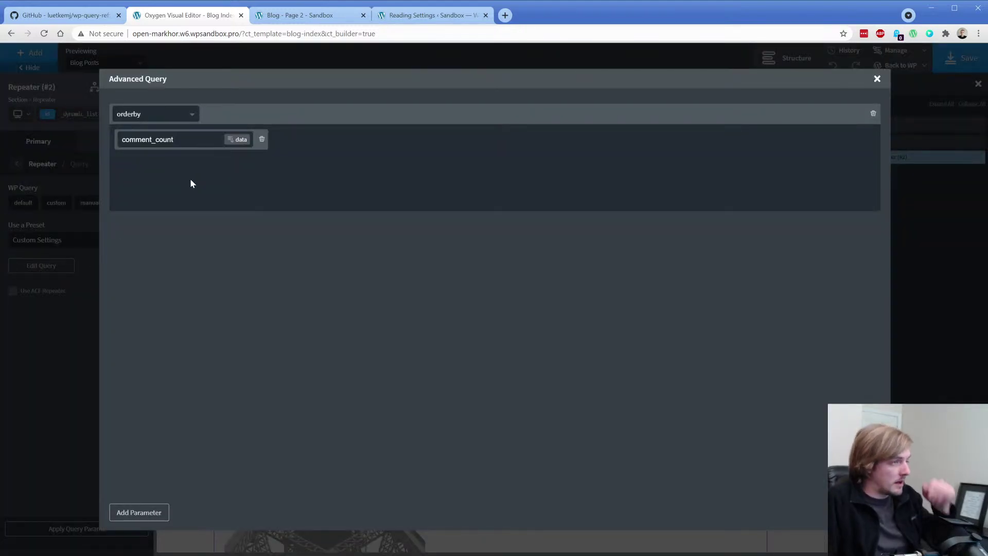
{"action": "left_click", "coordinate": [189, 119]}
{"action": "scroll", "coordinate": [160, 221], "scroll_direction": "down", "scroll_amount": 8}
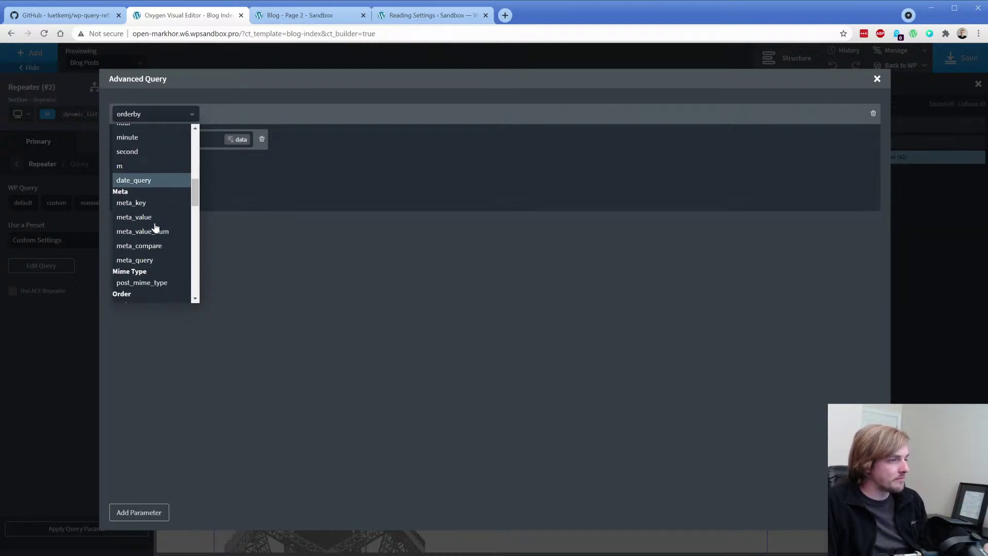
{"action": "left_click", "coordinate": [162, 180]}
{"action": "left_click", "coordinate": [228, 113]}
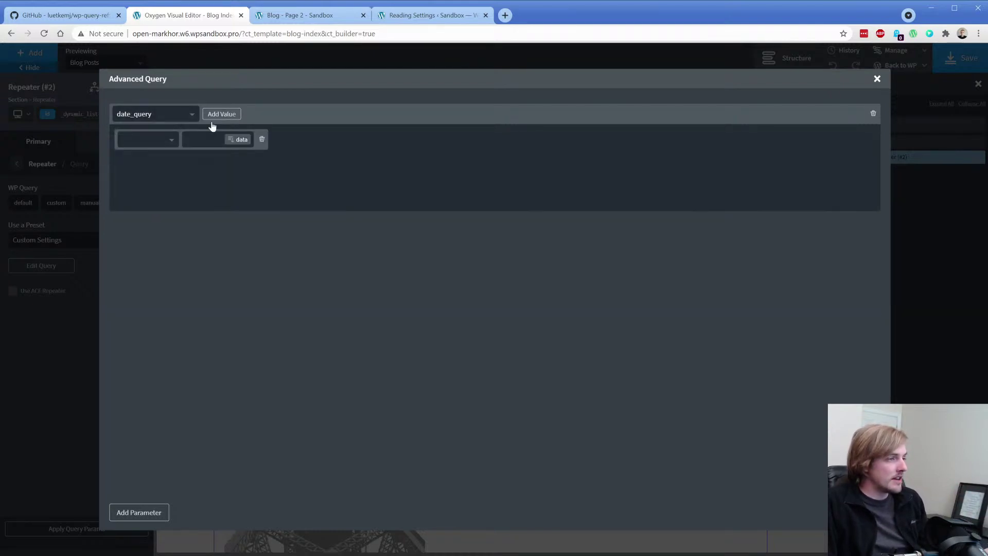
Step: Define the date_query value as before, with a nested year of 2016
{"action": "left_click", "coordinate": [142, 143]}
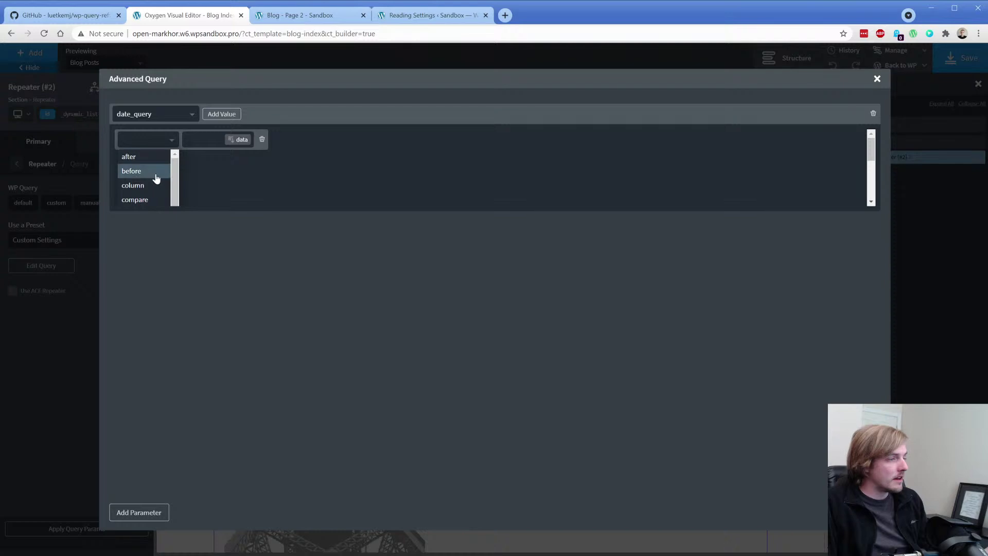
{"action": "left_click", "coordinate": [153, 177]}
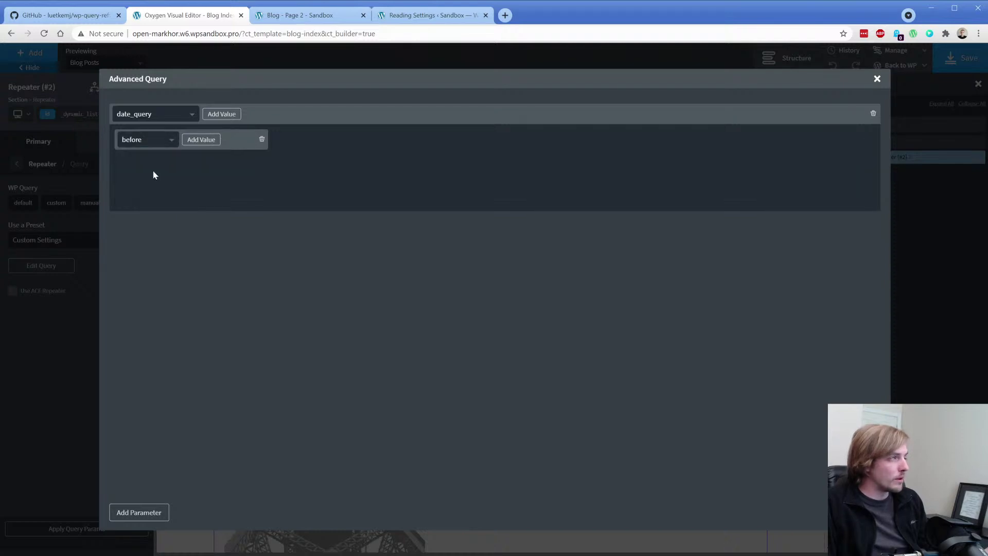
{"action": "left_click", "coordinate": [202, 143]}
{"action": "left_click", "coordinate": [316, 142]}
{"action": "left_click", "coordinate": [308, 201]}
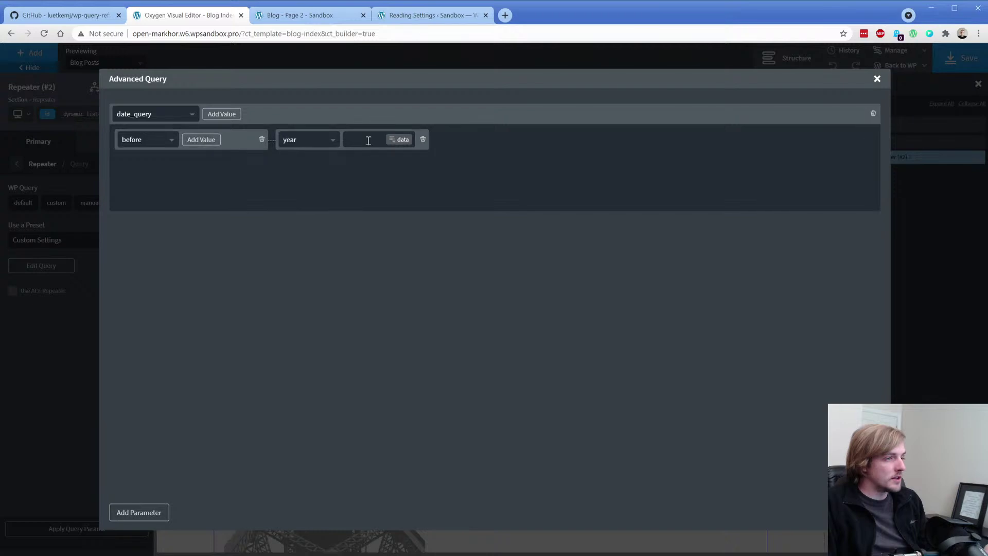
{"action": "left_click", "coordinate": [367, 138]}
{"action": "type", "text": "2016"}
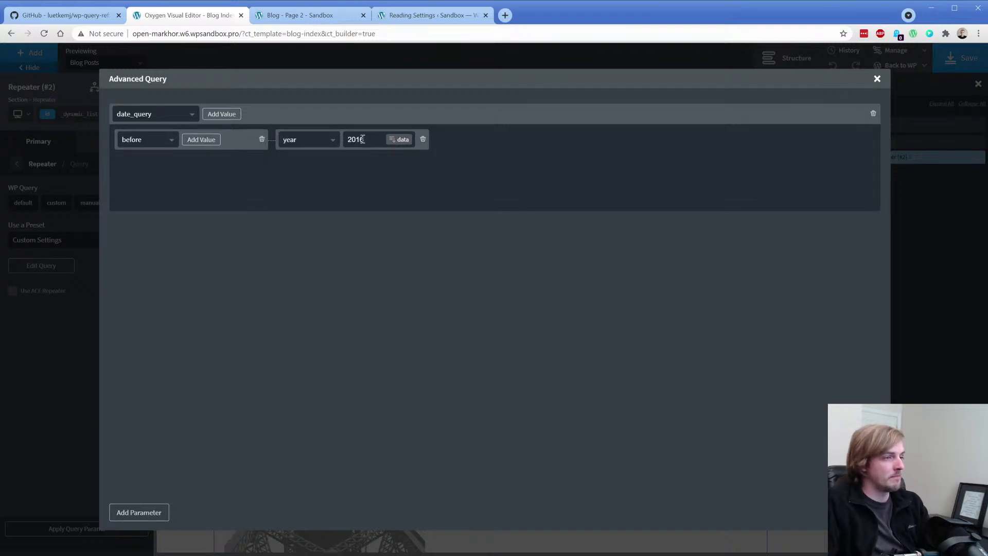
Step: Add a second nested value to the before condition, with month set to 12
{"action": "left_click", "coordinate": [208, 148]}
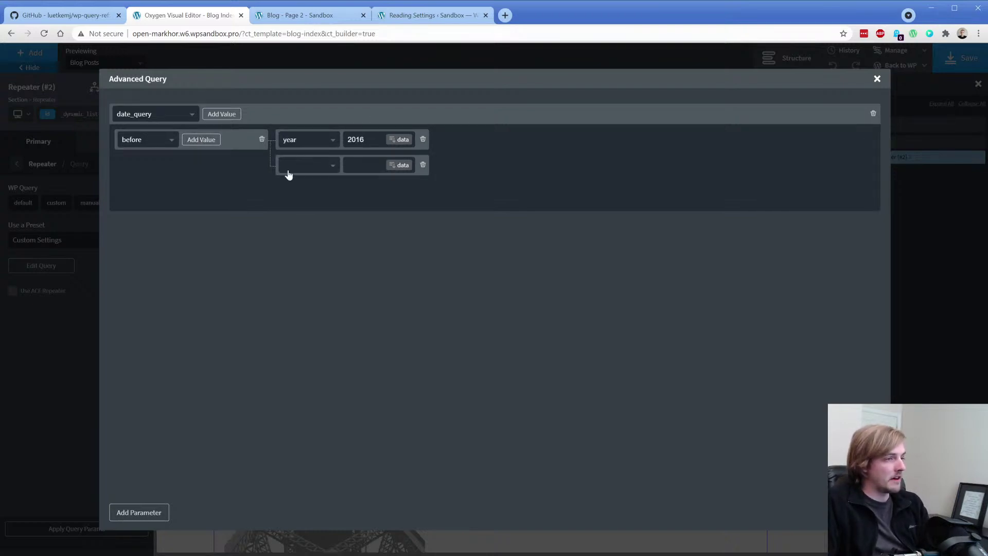
{"action": "left_click", "coordinate": [307, 166]}
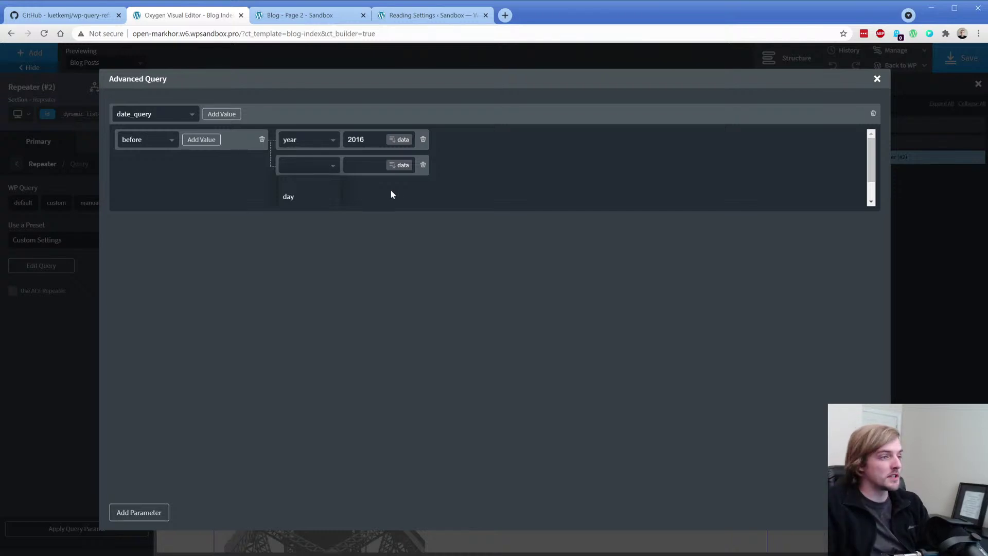
{"action": "scroll", "coordinate": [390, 189], "scroll_direction": "down", "scroll_amount": 1}
{"action": "left_click", "coordinate": [310, 191]}
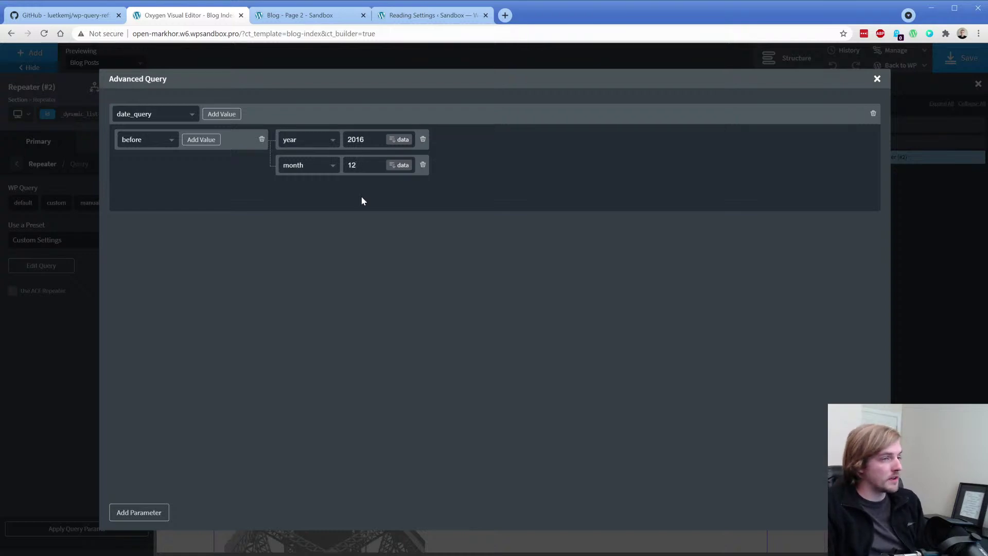
Step: Switch to the wp-query-ref GitHub page and examine the Date Parameters, including the week, YearMonth and date_query formats
{"action": "left_click", "coordinate": [62, 14]}
{"action": "left_click", "coordinate": [200, 273]}
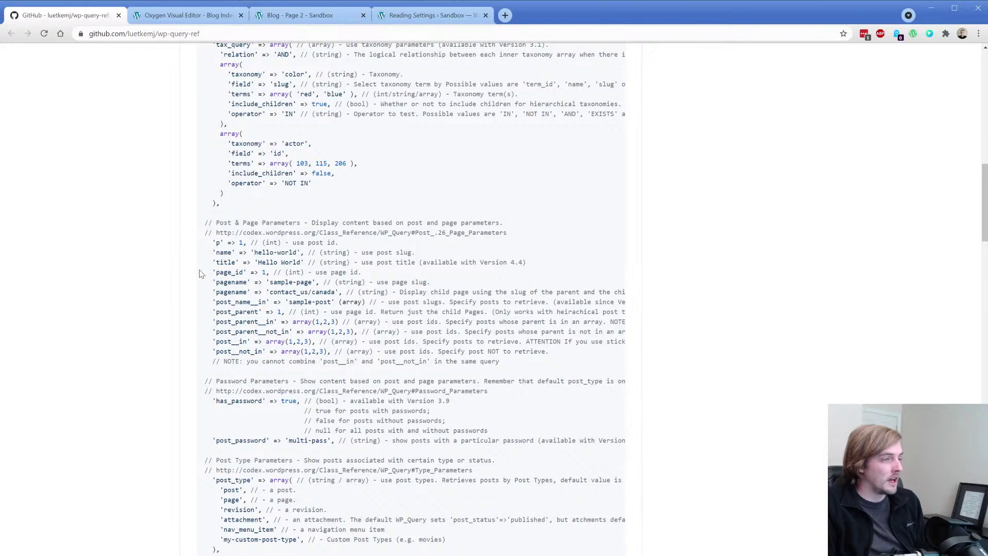
{"action": "scroll", "coordinate": [201, 273], "scroll_direction": "down", "scroll_amount": 10}
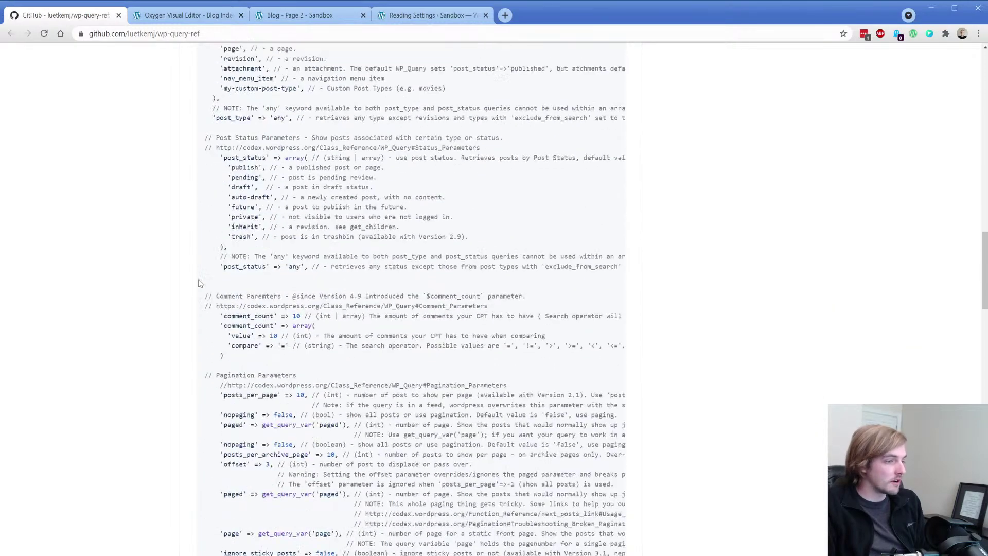
{"action": "scroll", "coordinate": [201, 285], "scroll_direction": "down", "scroll_amount": 8}
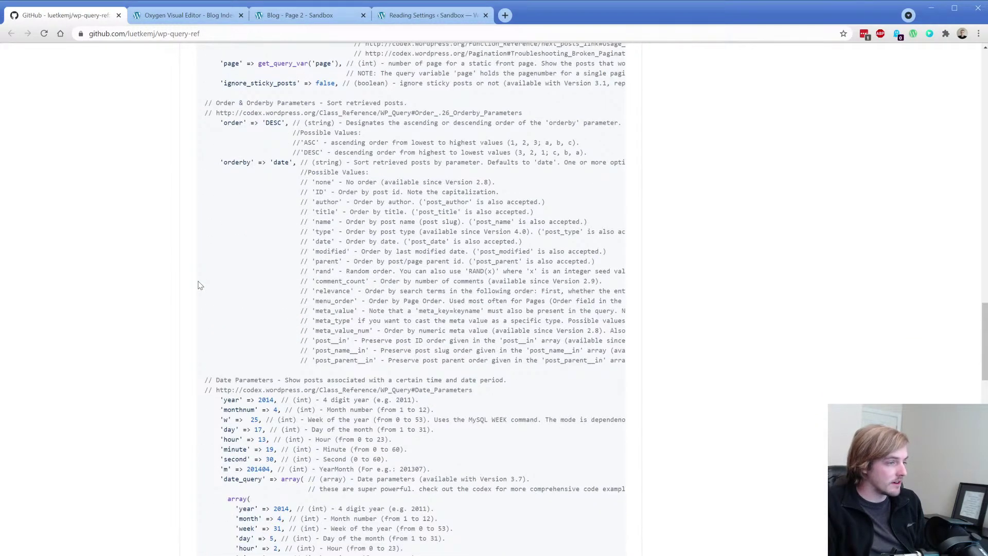
{"action": "scroll", "coordinate": [200, 285], "scroll_direction": "down", "scroll_amount": 4}
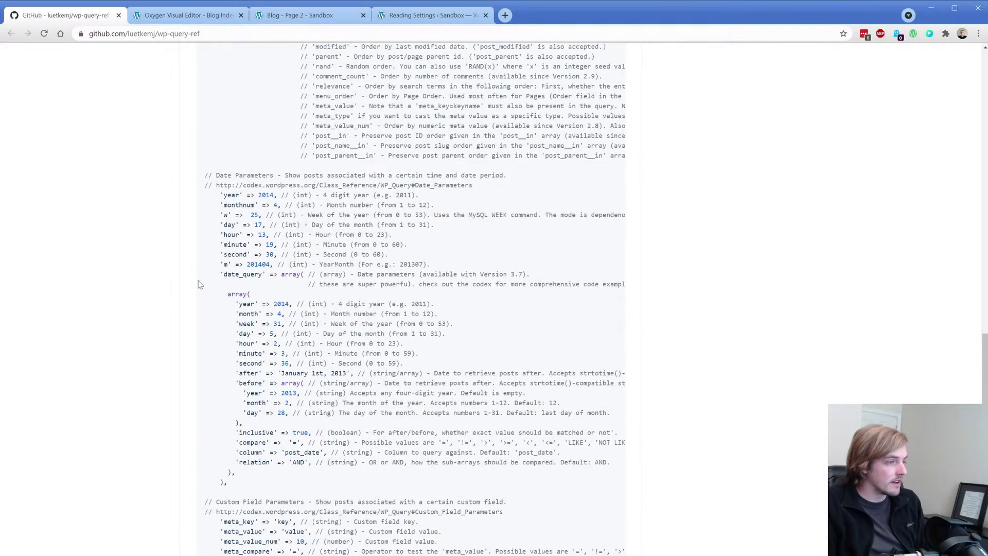
{"action": "double_click", "coordinate": [252, 215]}
{"action": "left_click_drag", "start_coordinate": [468, 215], "coordinate": [539, 216]}
{"action": "left_click", "coordinate": [507, 226]}
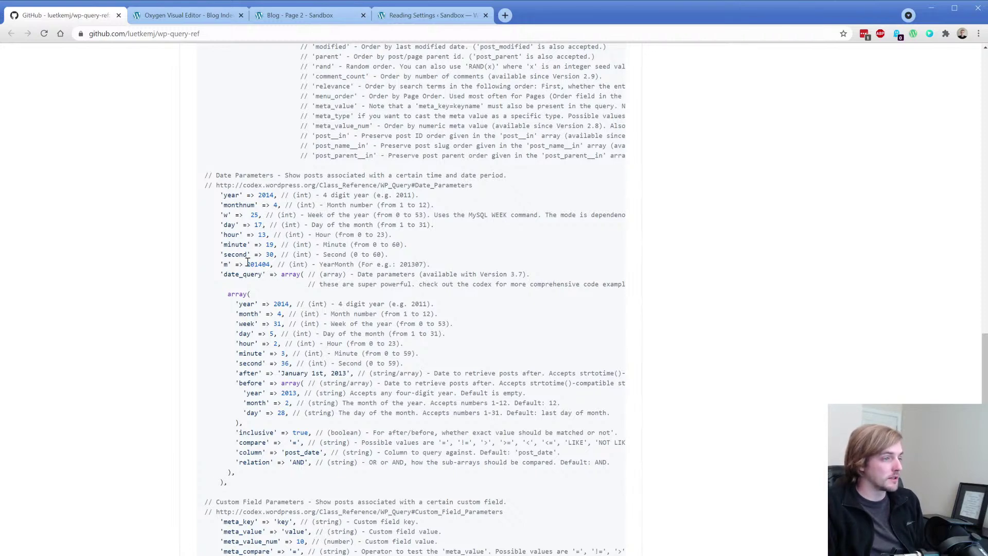
{"action": "left_click_drag", "start_coordinate": [246, 264], "coordinate": [279, 265]}
{"action": "left_click", "coordinate": [279, 265]}
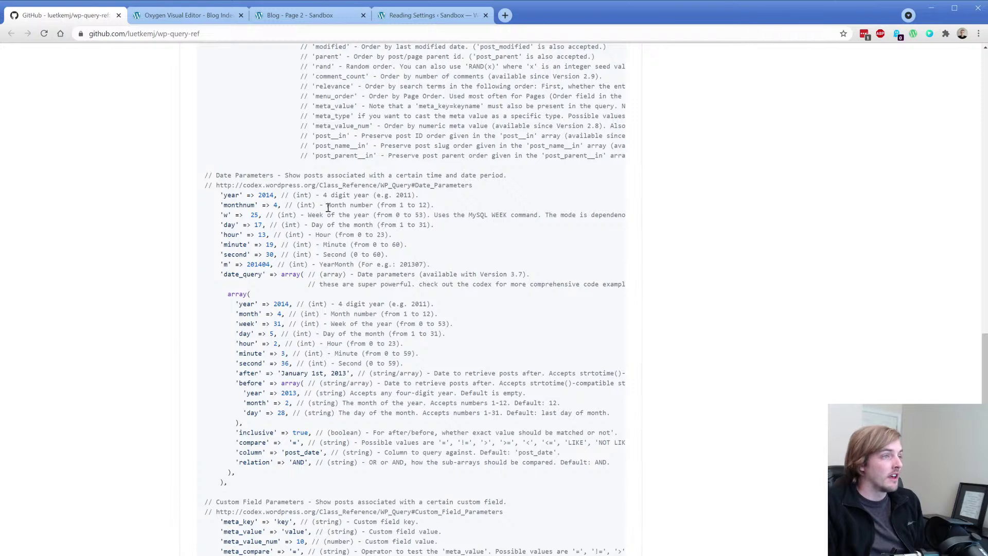
Step: Back in the Oxygen editor, apply the date query parameters to the repeater and save the template
{"action": "left_click", "coordinate": [195, 17]}
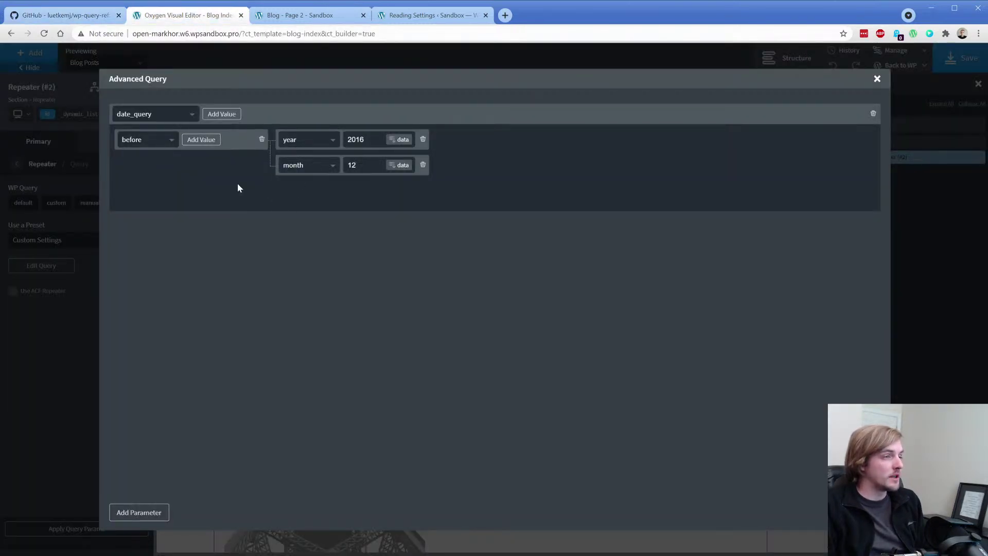
{"action": "left_click", "coordinate": [876, 80]}
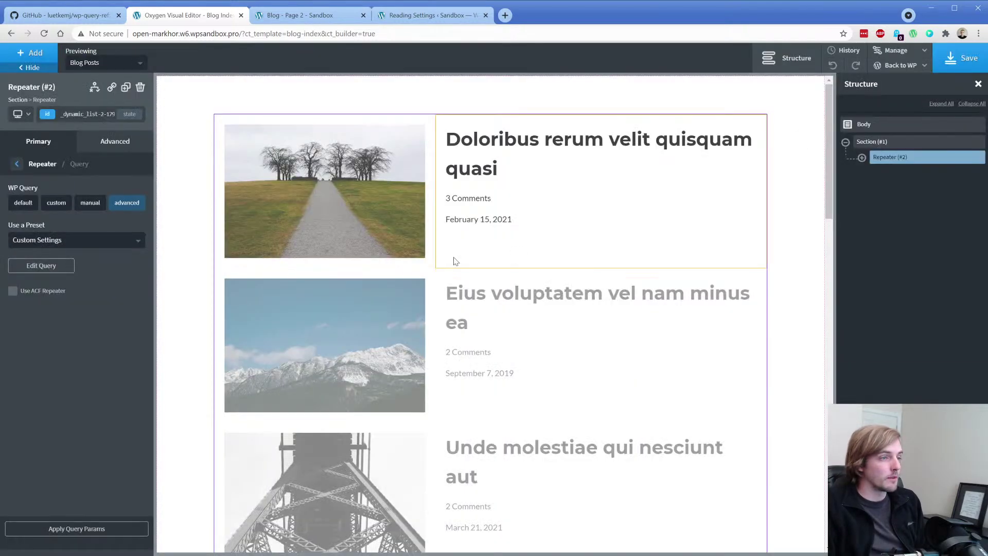
{"action": "left_click", "coordinate": [114, 527]}
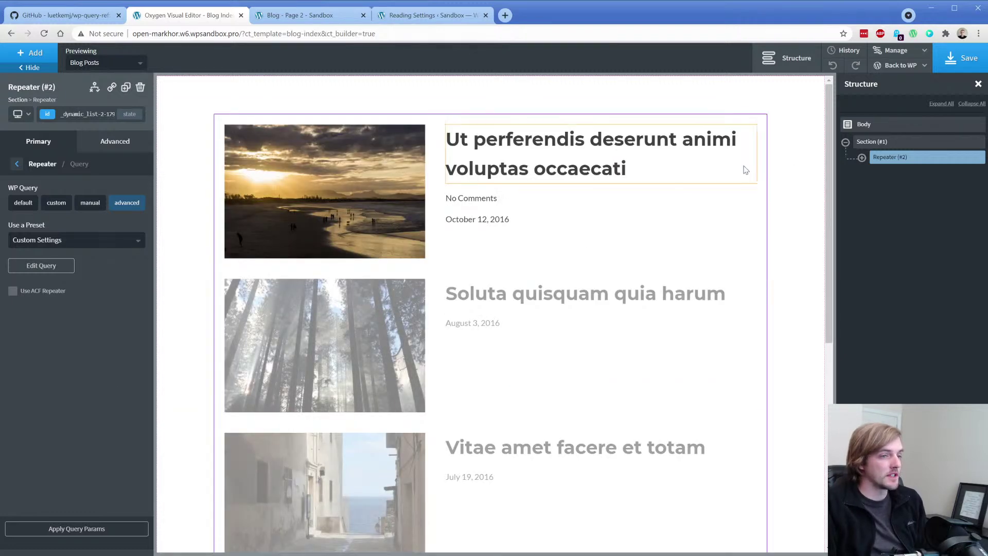
{"action": "left_click", "coordinate": [961, 58]}
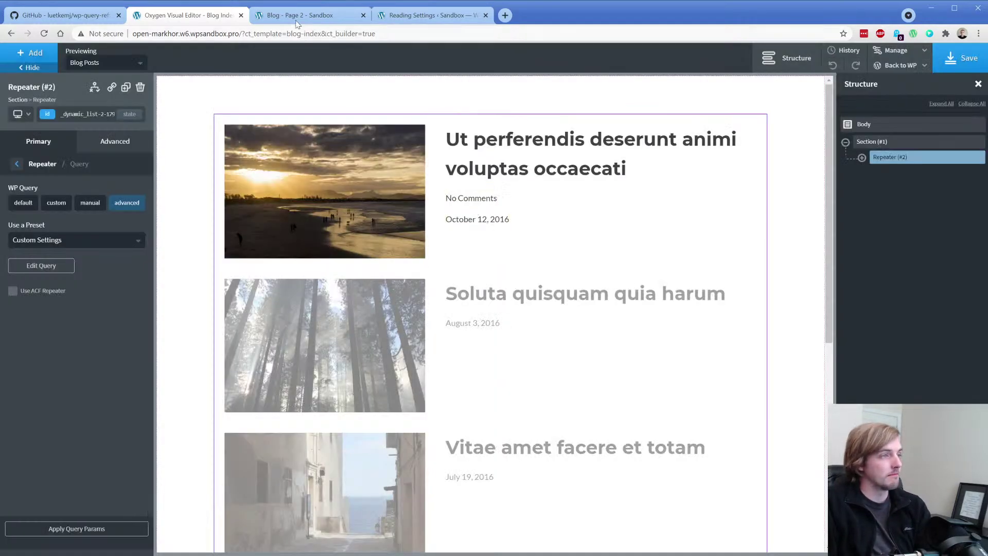
Step: Load the first page of the live blog and check the dates of the listed posts
{"action": "left_click", "coordinate": [270, 21]}
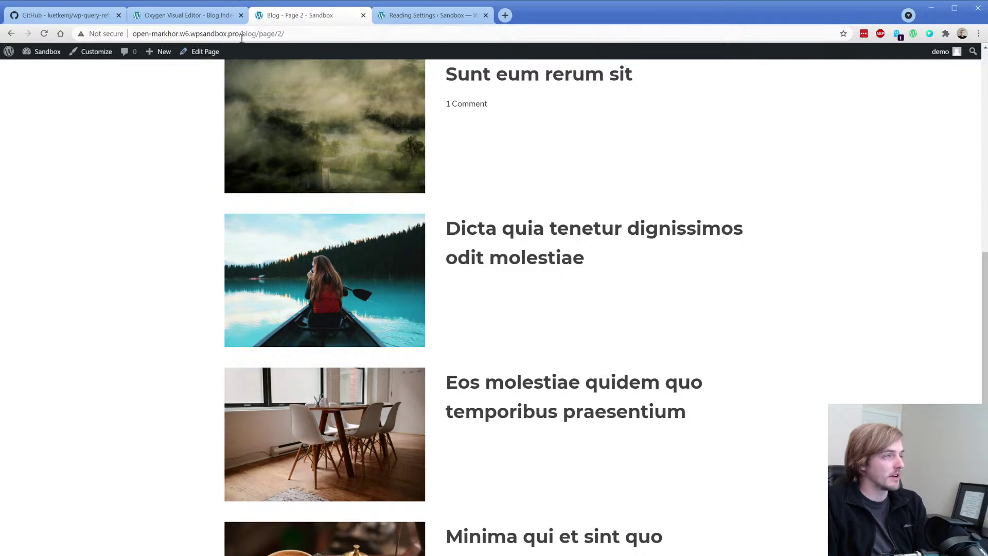
{"action": "left_click", "coordinate": [256, 33]}
{"action": "left_click_drag", "start_coordinate": [256, 33], "coordinate": [326, 47]}
{"action": "key", "text": "BackSpace"}
{"action": "key", "text": "Return"}
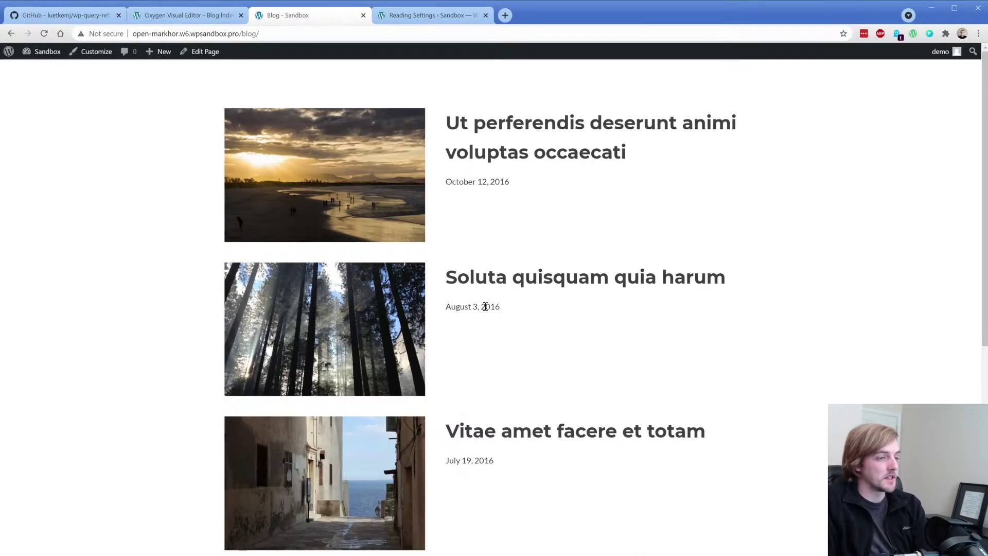
{"action": "scroll", "coordinate": [479, 304], "scroll_direction": "down", "scroll_amount": 6}
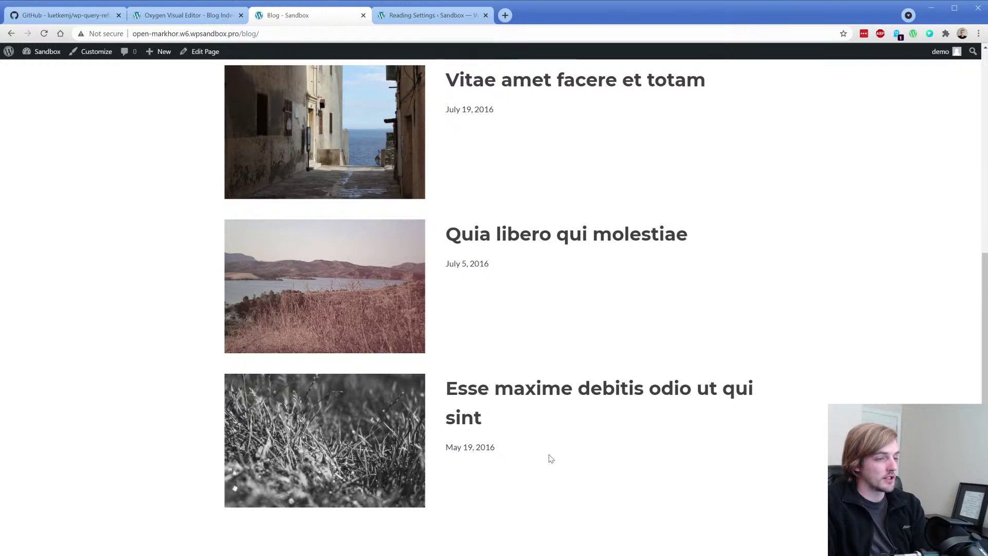
{"action": "scroll", "coordinate": [547, 452], "scroll_direction": "up", "scroll_amount": 6}
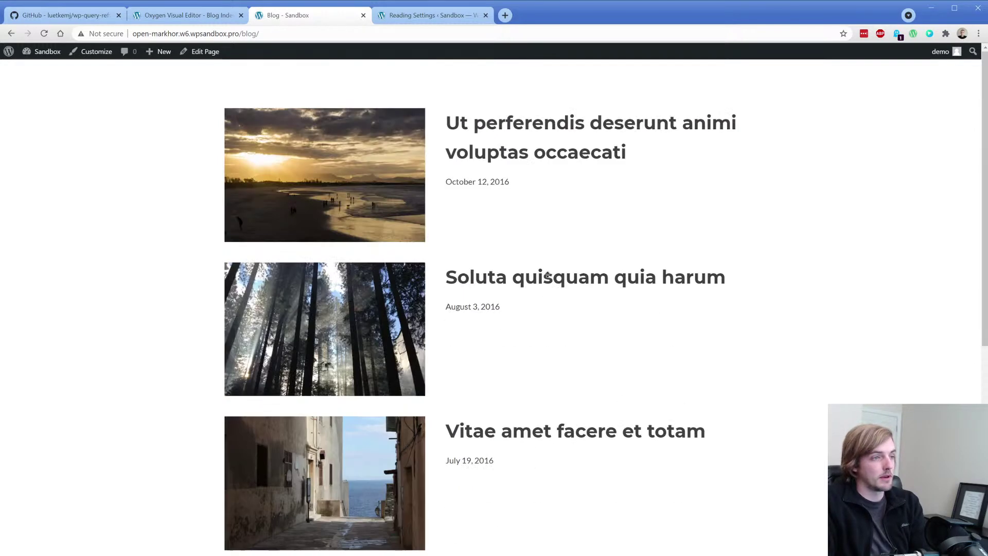
Step: Back in the Oxygen editor, reopen the repeater's advanced query and change the date_query condition to after
{"action": "left_click", "coordinate": [181, 15]}
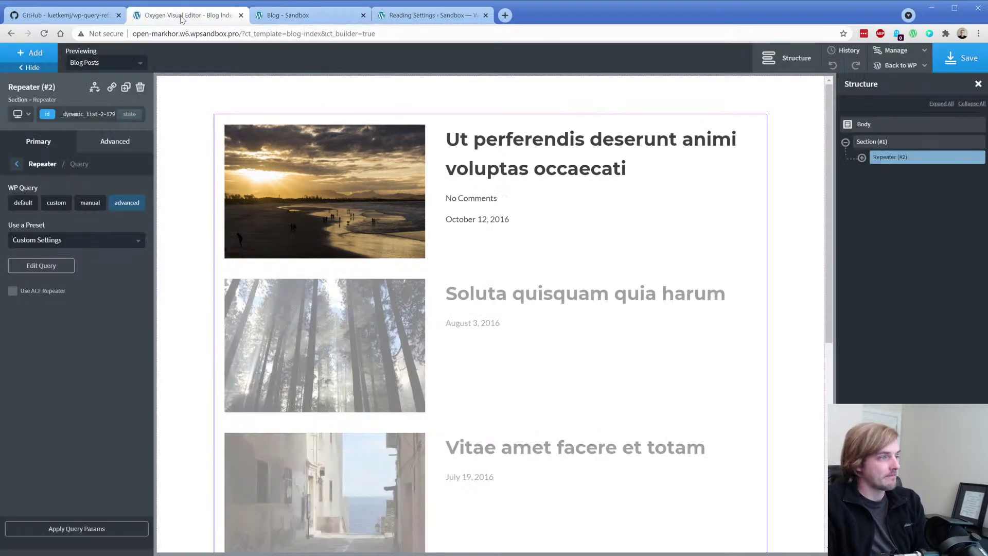
{"action": "left_click", "coordinate": [59, 266]}
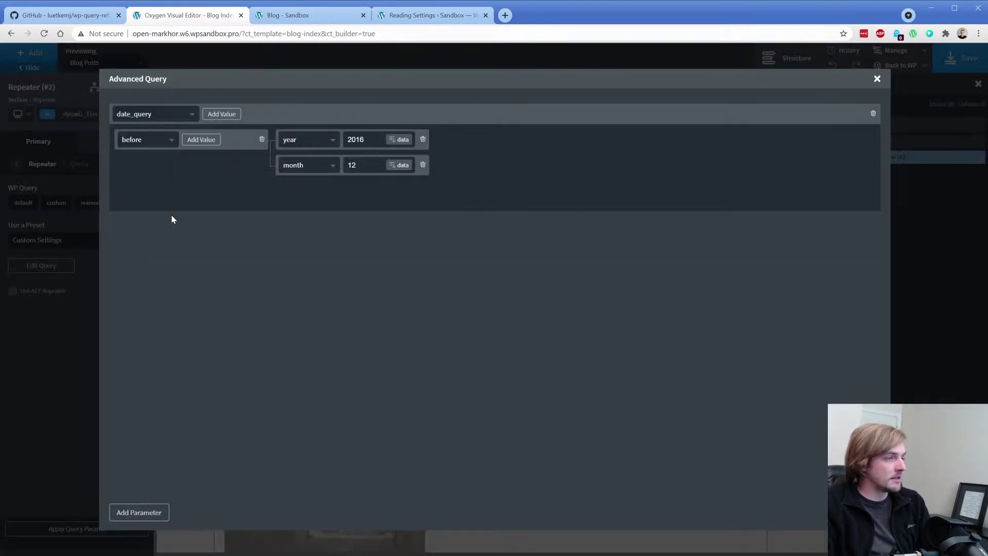
{"action": "left_click", "coordinate": [126, 140]}
{"action": "left_click", "coordinate": [129, 157]}
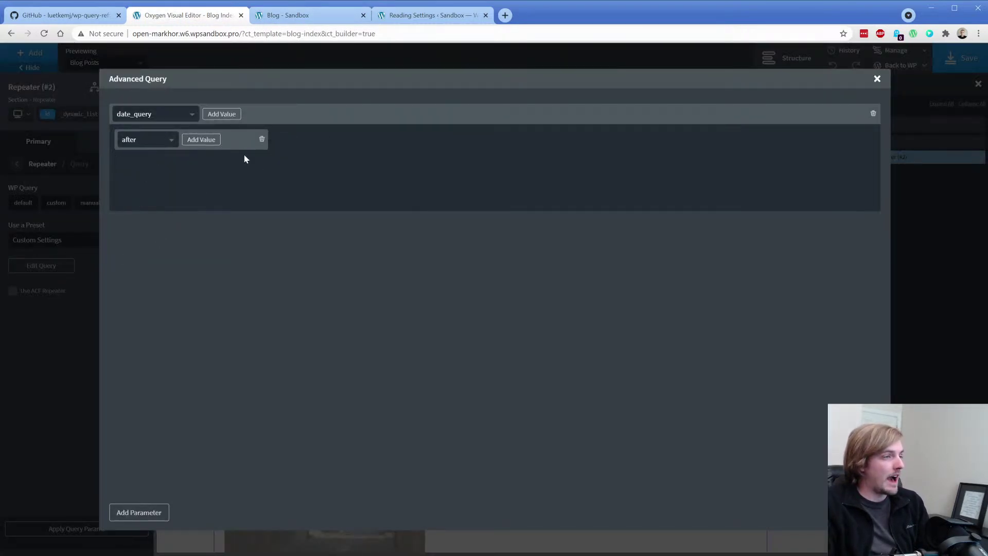
Step: Add two nested values to the after condition, with year set to 2020 and month set to 1
{"action": "left_click", "coordinate": [213, 141]}
{"action": "left_click", "coordinate": [315, 141]}
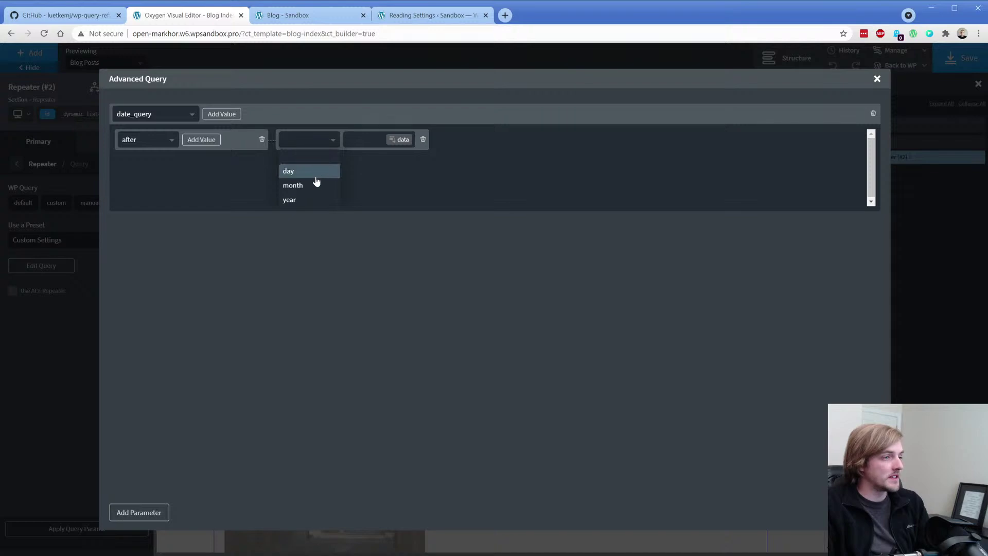
{"action": "left_click", "coordinate": [309, 200]}
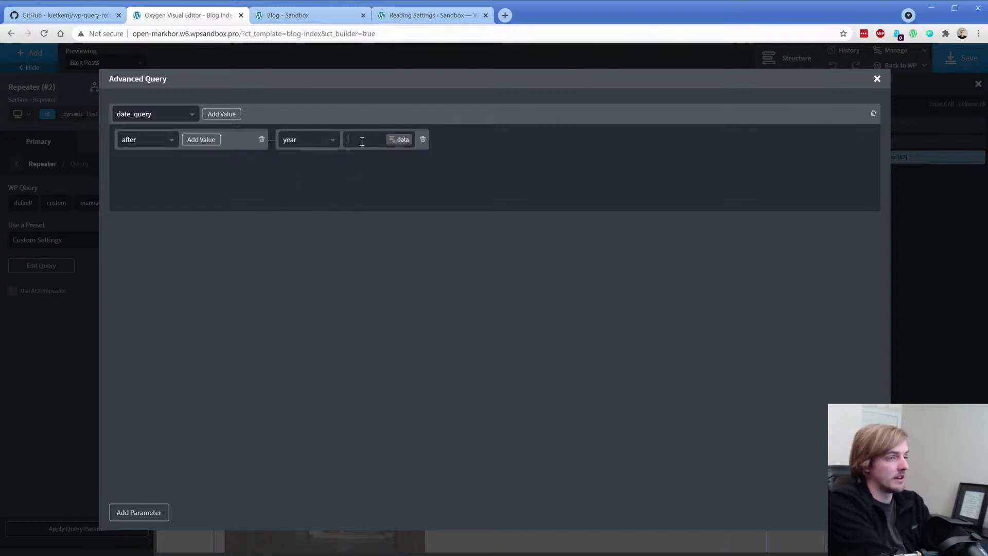
{"action": "type", "text": "2020"}
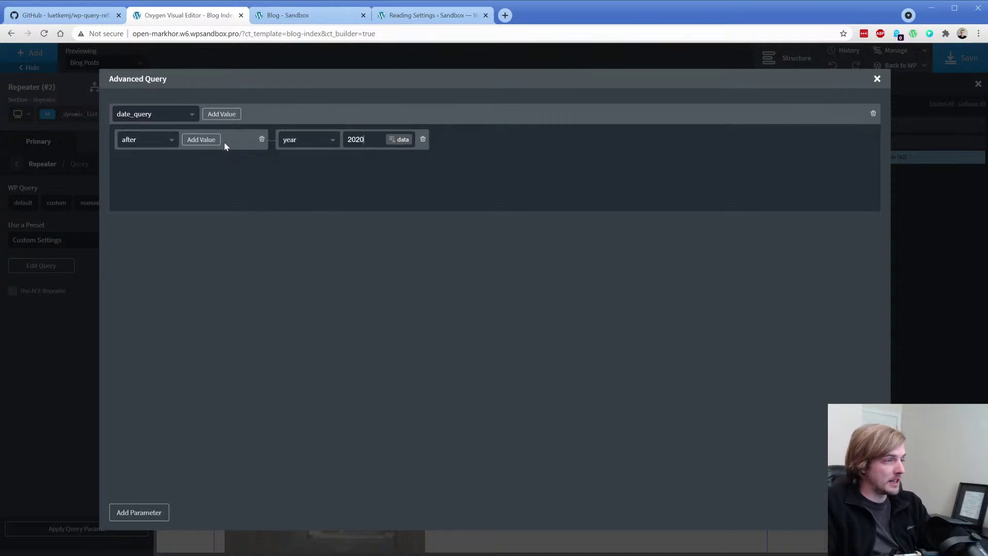
{"action": "left_click", "coordinate": [208, 144]}
{"action": "left_click", "coordinate": [289, 163]}
{"action": "left_click", "coordinate": [304, 197]}
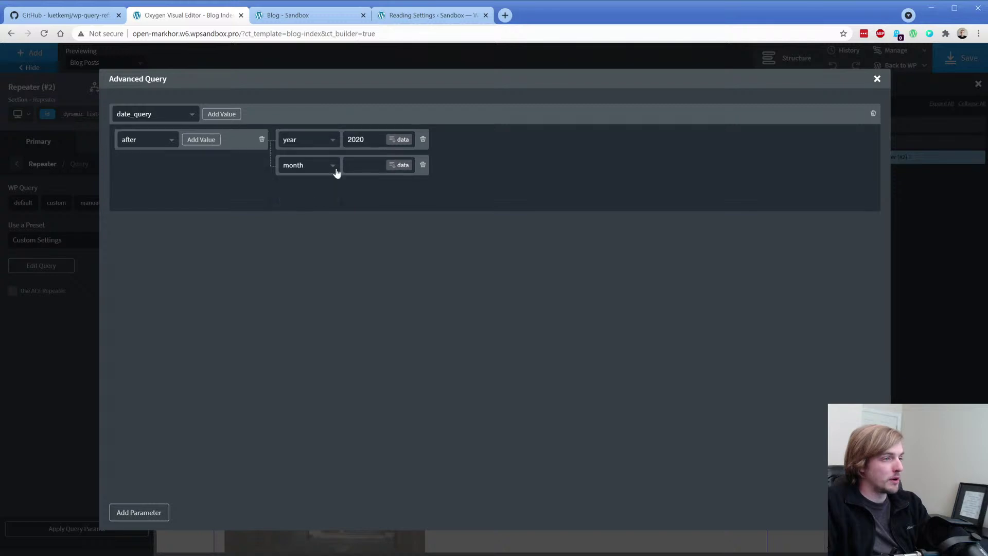
{"action": "type", "text": "1"}
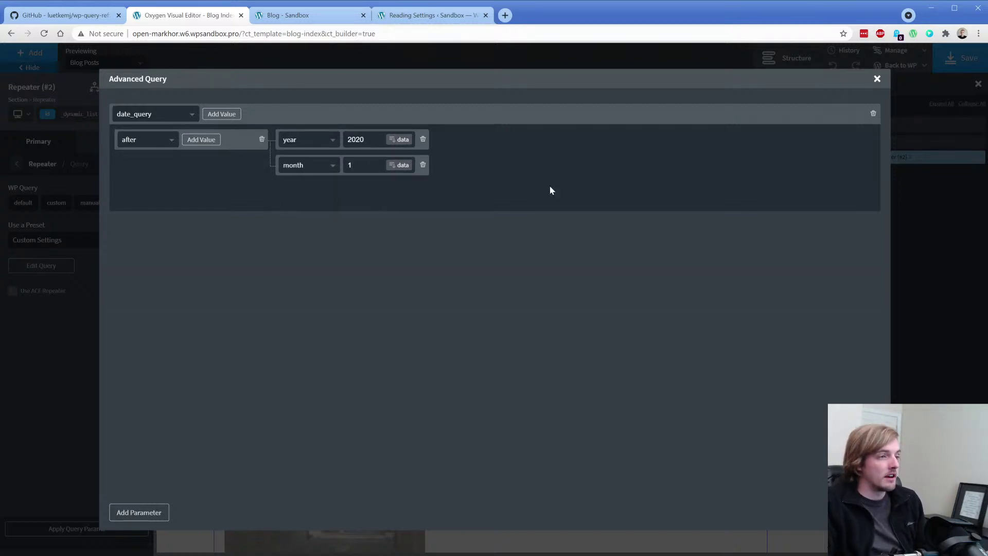
Step: Close the advanced query, apply its parameters to the repeater and save the template
{"action": "left_click", "coordinate": [877, 79]}
{"action": "left_click", "coordinate": [118, 524]}
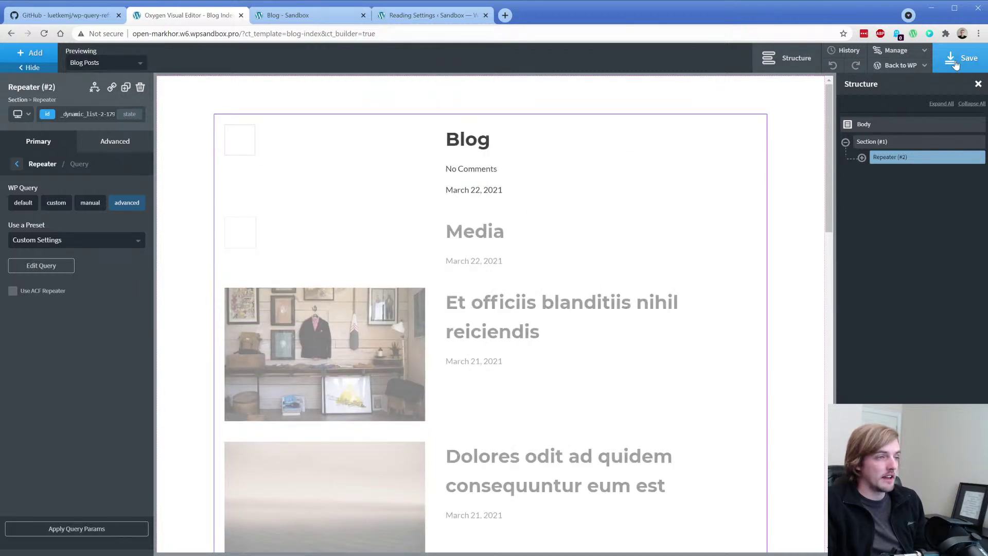
{"action": "left_click", "coordinate": [950, 64]}
Step: Reload the live blog page and check the dates of the posts on the first page
{"action": "left_click", "coordinate": [307, 15]}
{"action": "key", "text": "F5"}
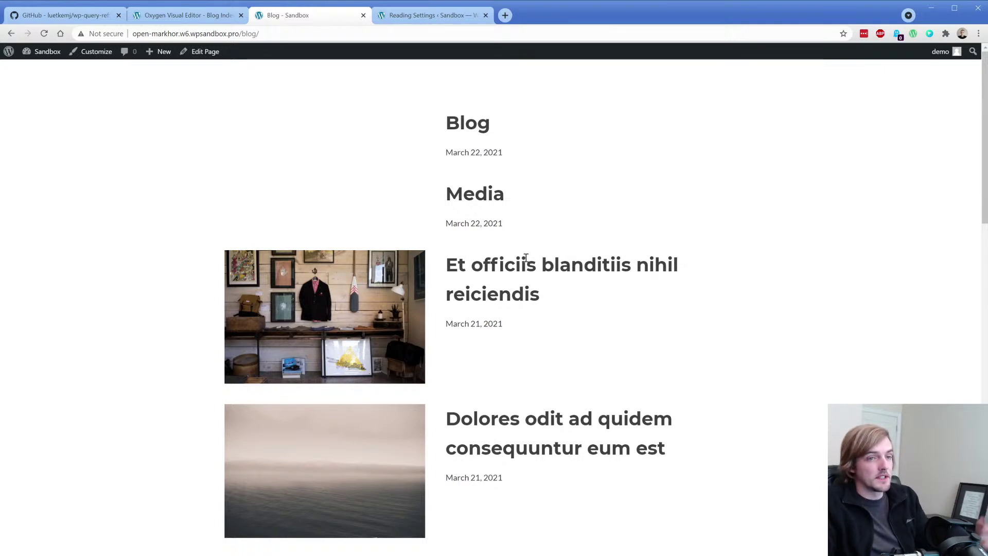
{"action": "scroll", "coordinate": [530, 336], "scroll_direction": "down", "scroll_amount": 7}
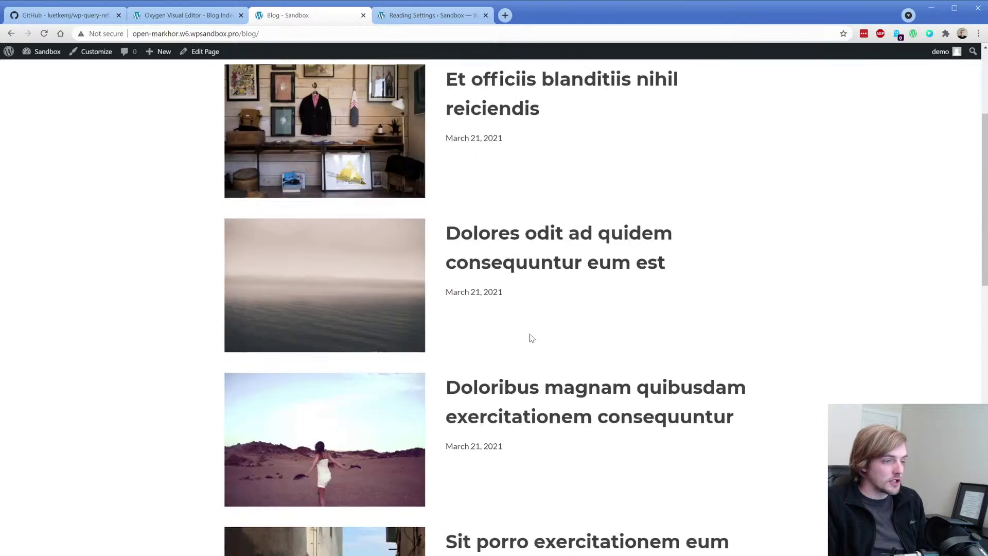
{"action": "scroll", "coordinate": [529, 336], "scroll_direction": "down", "scroll_amount": 12}
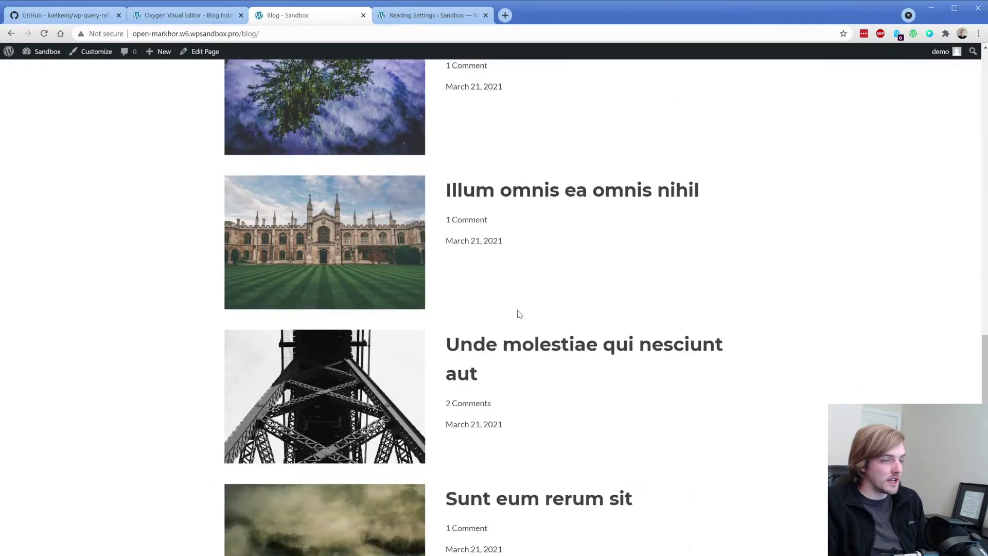
Step: Go to the second page of the live blog and check the post dates through to the last entry
{"action": "left_click", "coordinate": [218, 513]}
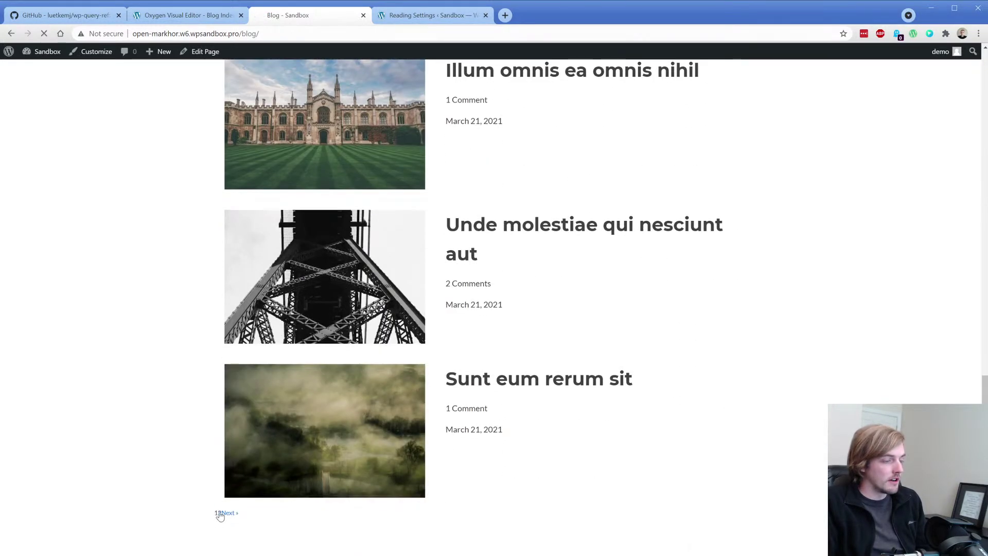
{"action": "scroll", "coordinate": [512, 252], "scroll_direction": "down", "scroll_amount": 6}
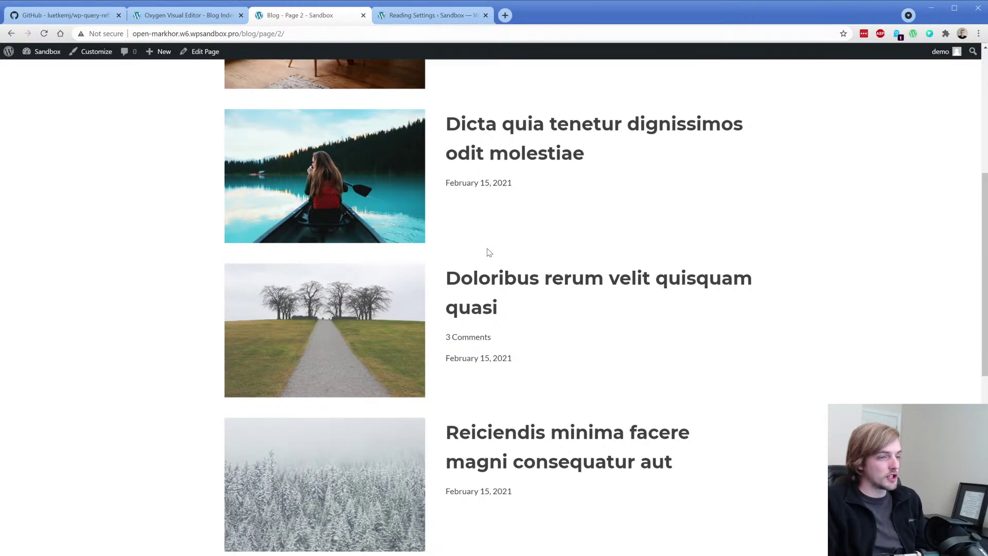
{"action": "scroll", "coordinate": [542, 230], "scroll_direction": "down", "scroll_amount": 7}
{"action": "scroll", "coordinate": [543, 233], "scroll_direction": "down", "scroll_amount": 2}
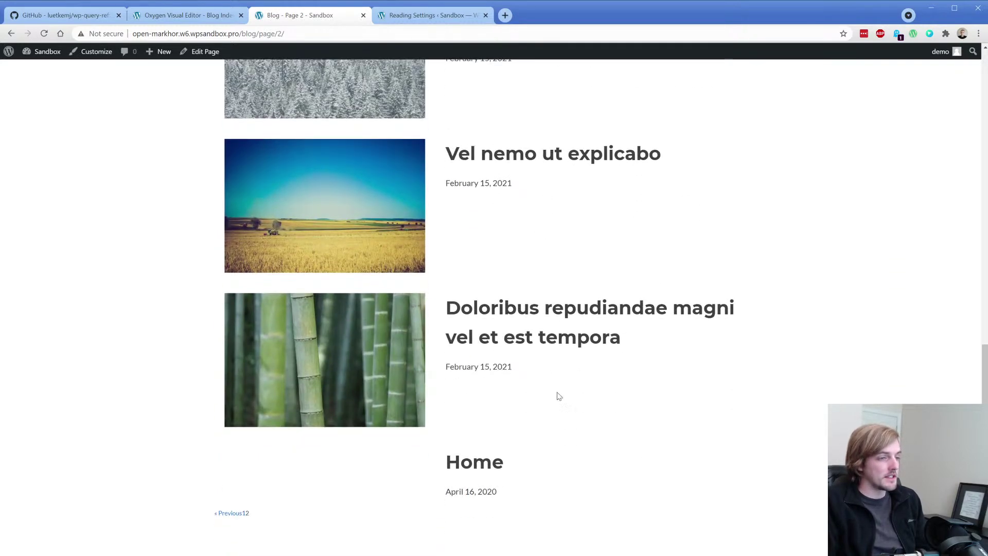
{"action": "scroll", "coordinate": [530, 214], "scroll_direction": "up", "scroll_amount": 14}
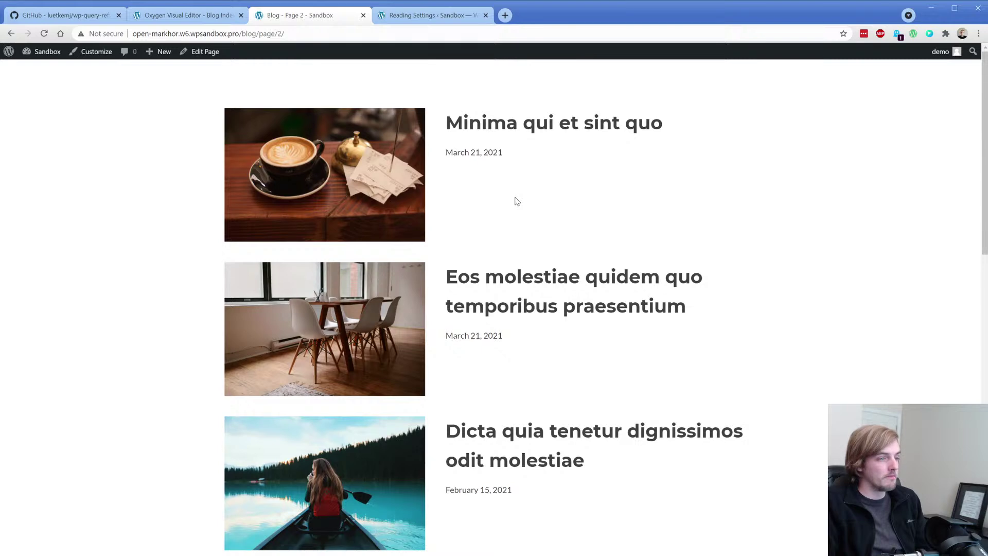
{"action": "scroll", "coordinate": [517, 269], "scroll_direction": "down", "scroll_amount": 14}
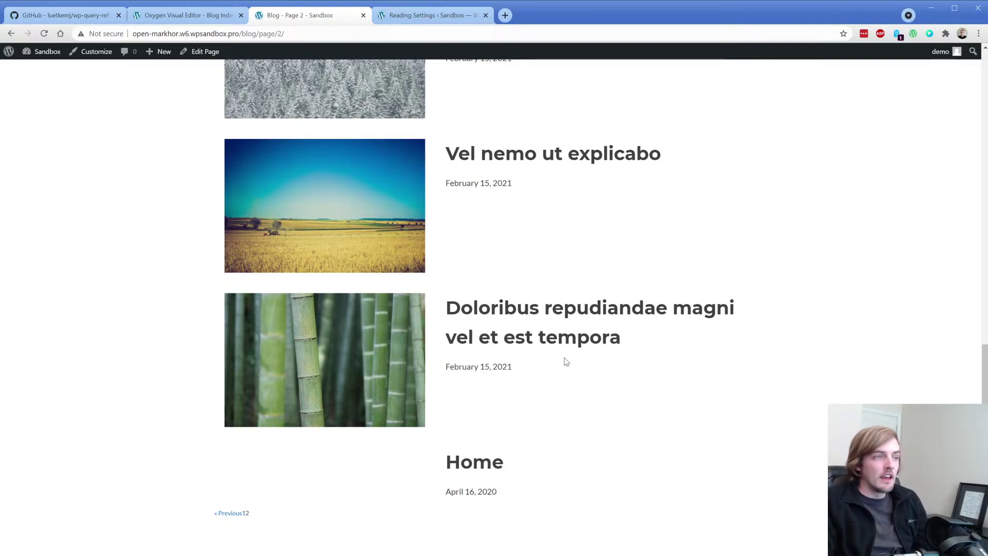
{"action": "scroll", "coordinate": [566, 362], "scroll_direction": "up", "scroll_amount": 15}
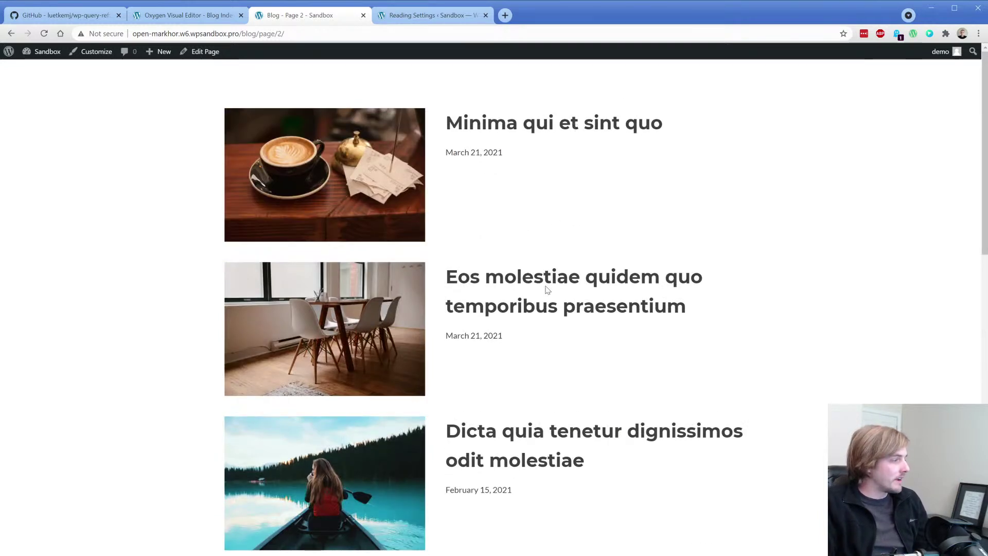
Step: Open the WordPress Stack Exchange question about displaying posts from the same category with wp_query, at its accepted answer
{"action": "left_click", "coordinate": [178, 17]}
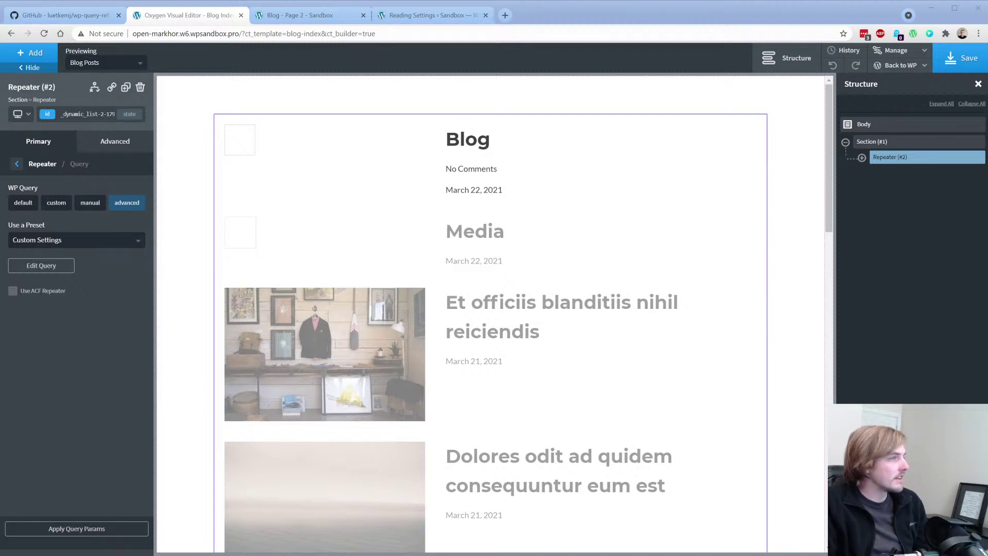
{"action": "key", "text": "ctrl+shift+t"}
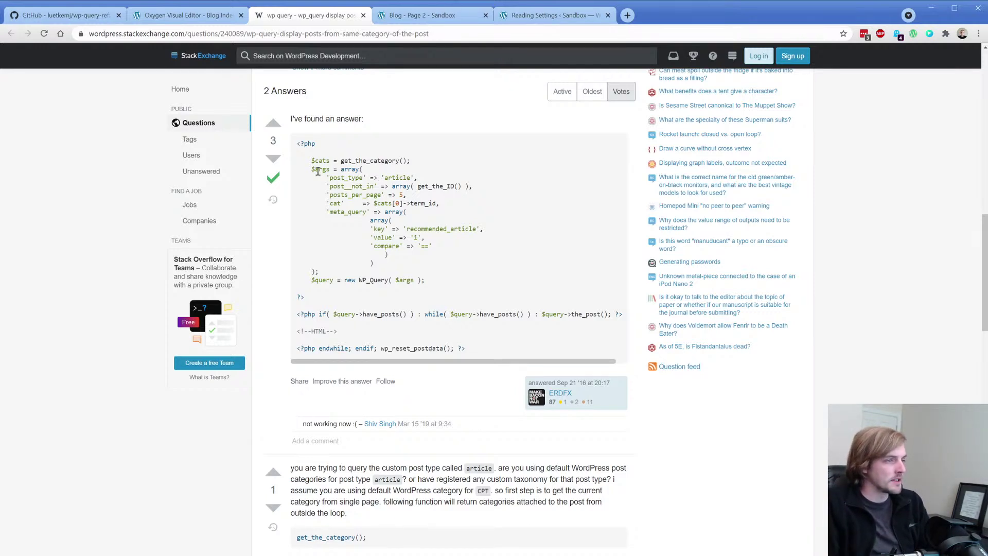
Step: Examine the post_type and post__not_in arguments of the query array in the accepted answer's code
{"action": "double_click", "coordinate": [340, 178]}
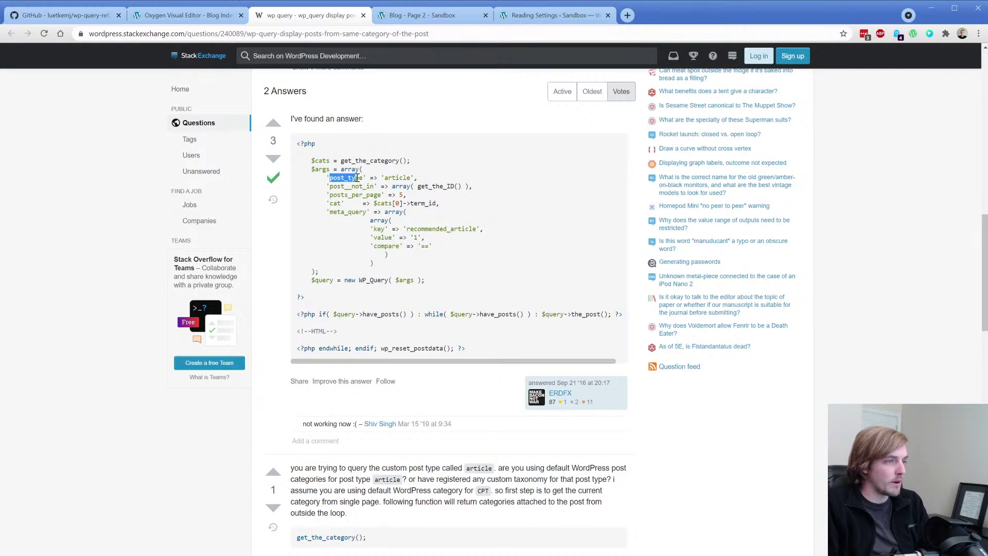
{"action": "double_click", "coordinate": [395, 177]}
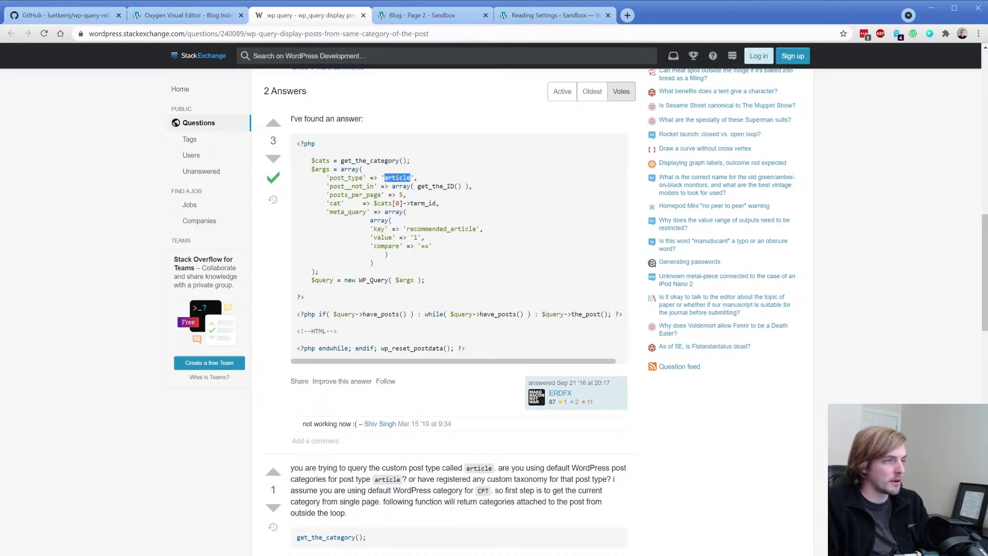
{"action": "double_click", "coordinate": [332, 186]}
{"action": "left_click_drag", "start_coordinate": [420, 186], "coordinate": [457, 186]}
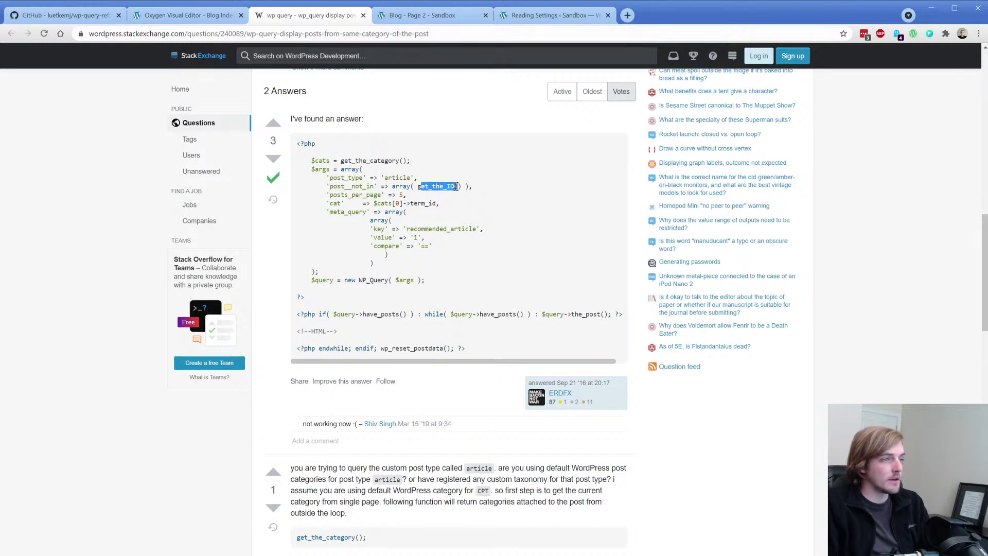
{"action": "left_click", "coordinate": [454, 187]}
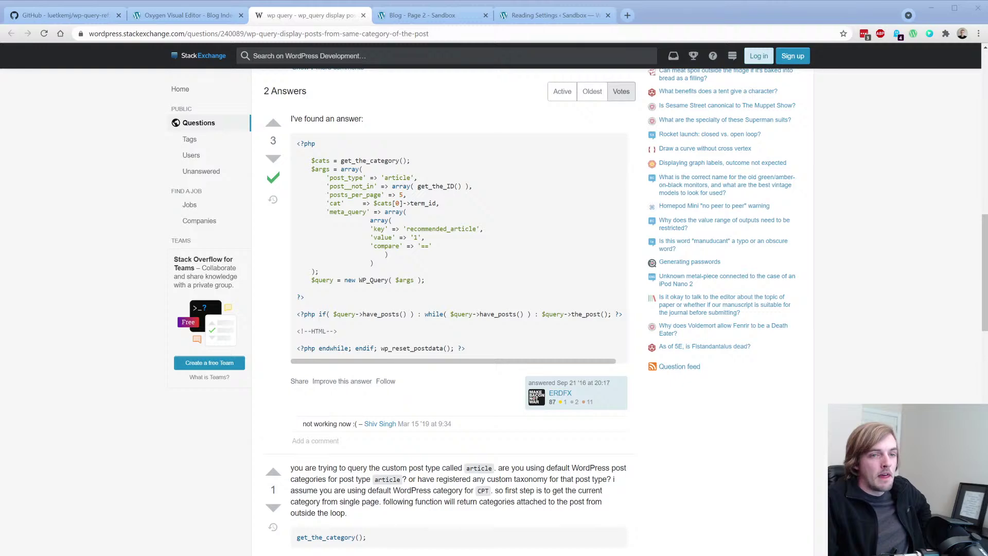
Step: Close the WordPress Stack Exchange, Blog page 2 and Reading Settings pages, returning to the Oxygen editor
{"action": "left_click", "coordinate": [399, 16]}
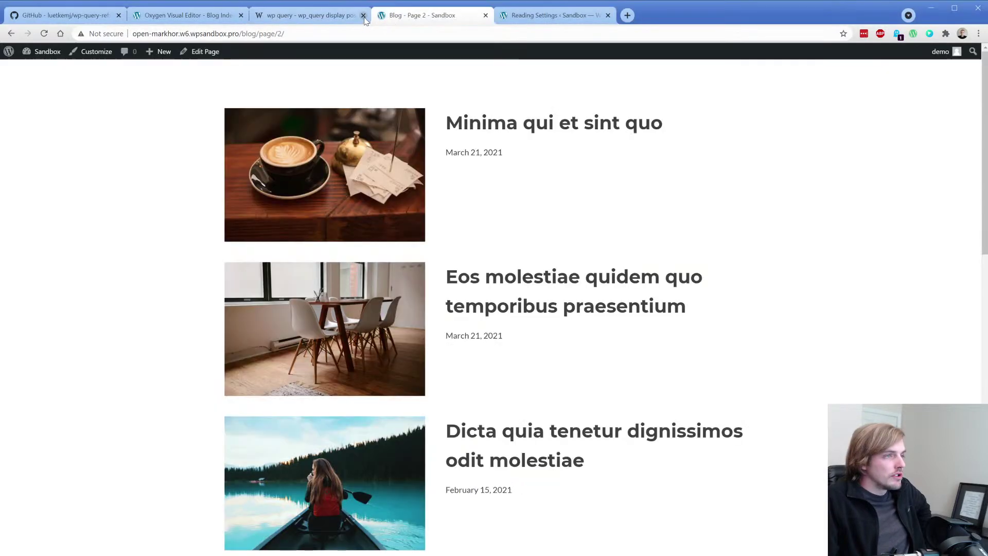
{"action": "left_click", "coordinate": [363, 16]}
{"action": "left_click", "coordinate": [364, 16]}
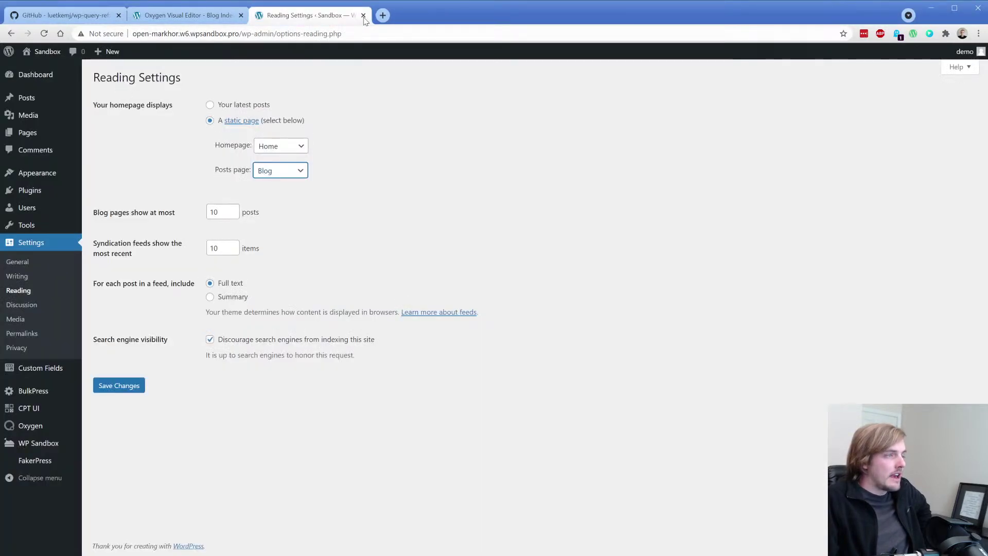
{"action": "left_click", "coordinate": [363, 16]}
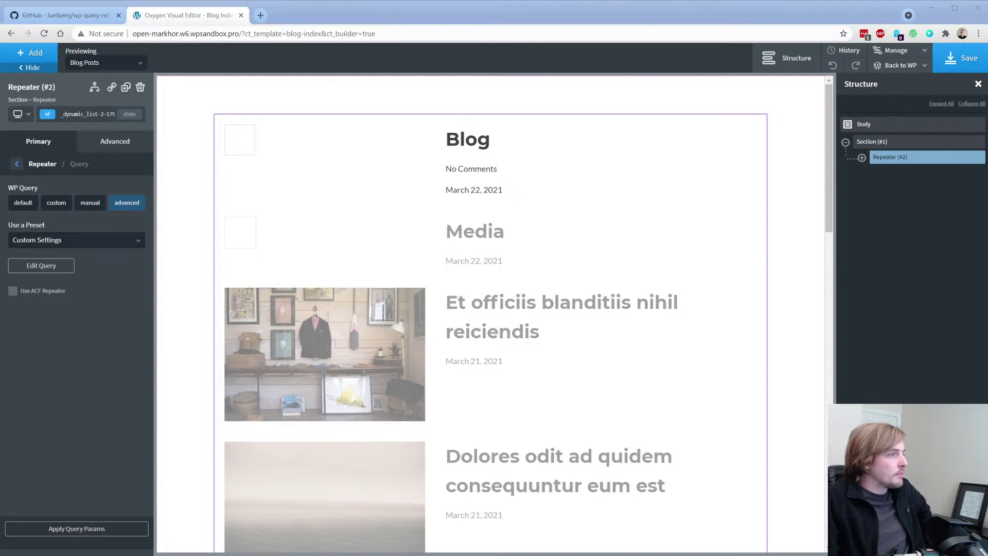
Step: Open the WordPress admin in a separate tab before the editor and display the custom field groups list
{"action": "left_click", "coordinate": [899, 65]}
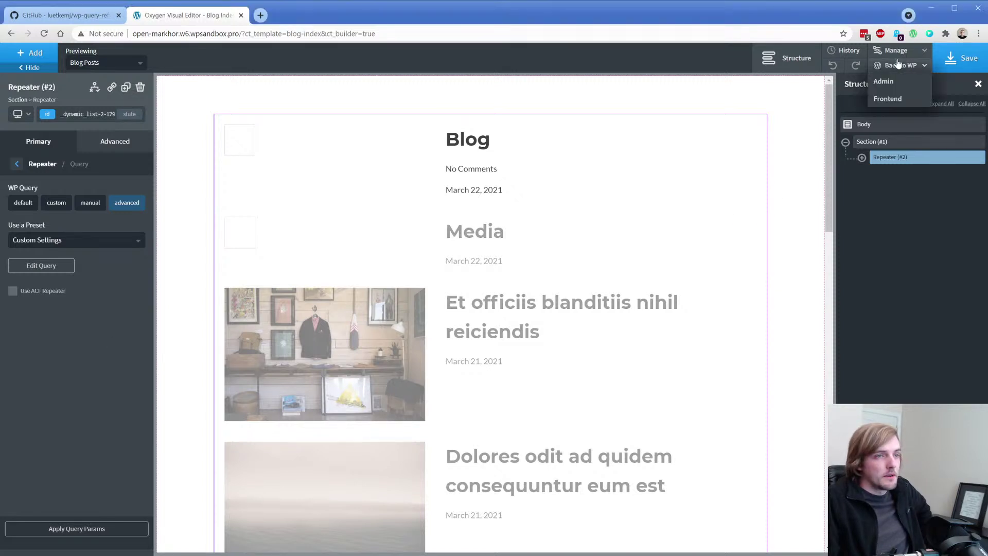
{"action": "left_click", "coordinate": [890, 90]}
{"action": "left_click_drag", "start_coordinate": [318, 15], "coordinate": [197, 29]}
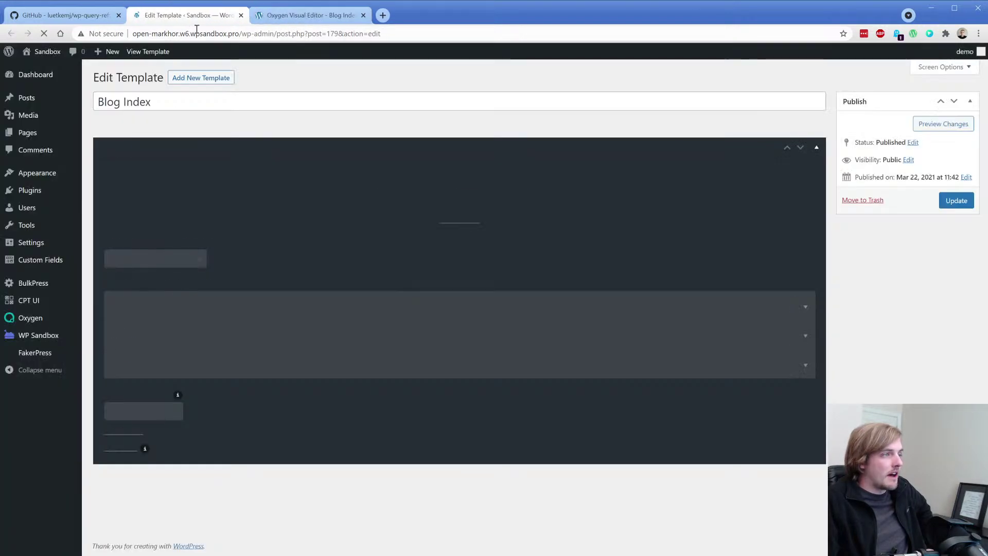
{"action": "mouse_move", "coordinate": [48, 268]}
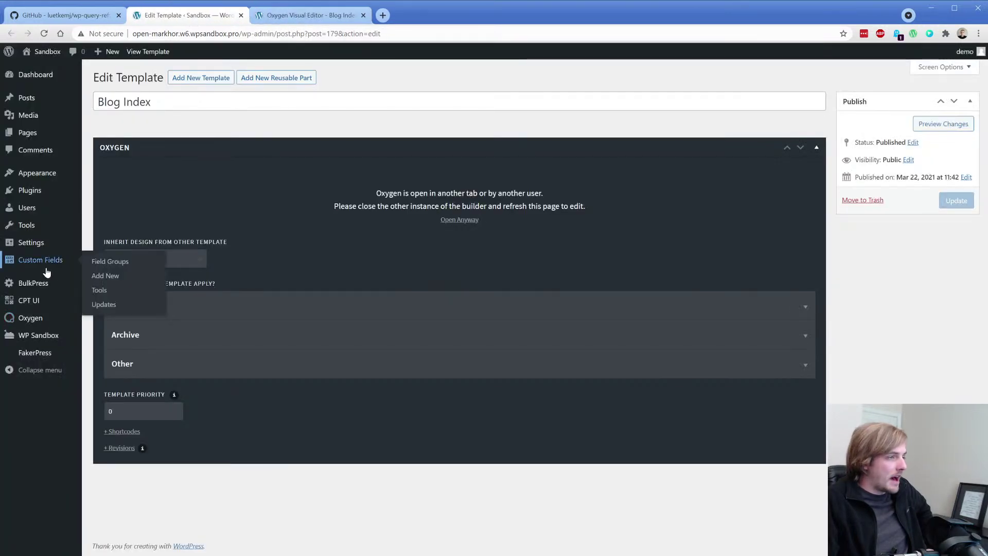
{"action": "left_click", "coordinate": [117, 267]}
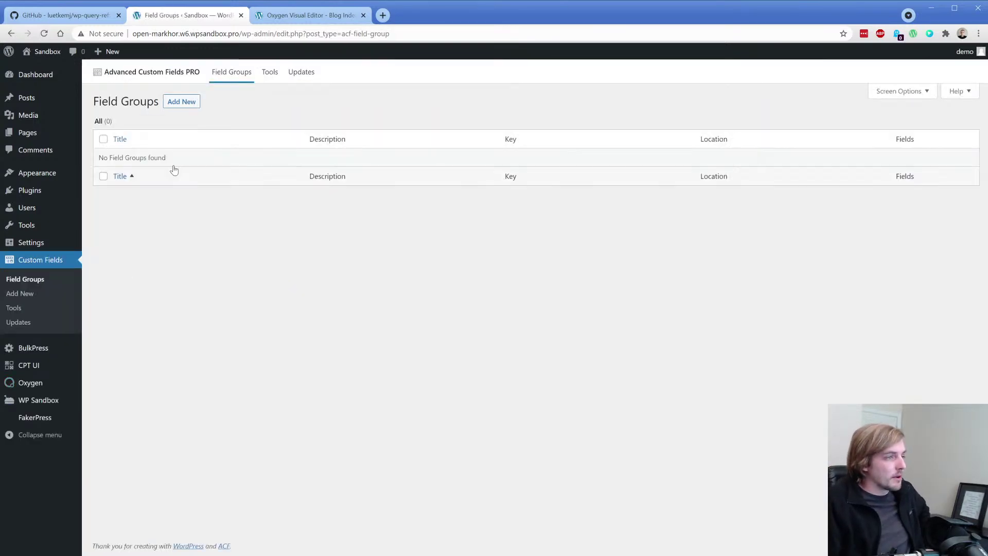
Step: Create a field group titled "Order By Posts" for posts, with the position set to High (after title)
{"action": "left_click", "coordinate": [181, 101]}
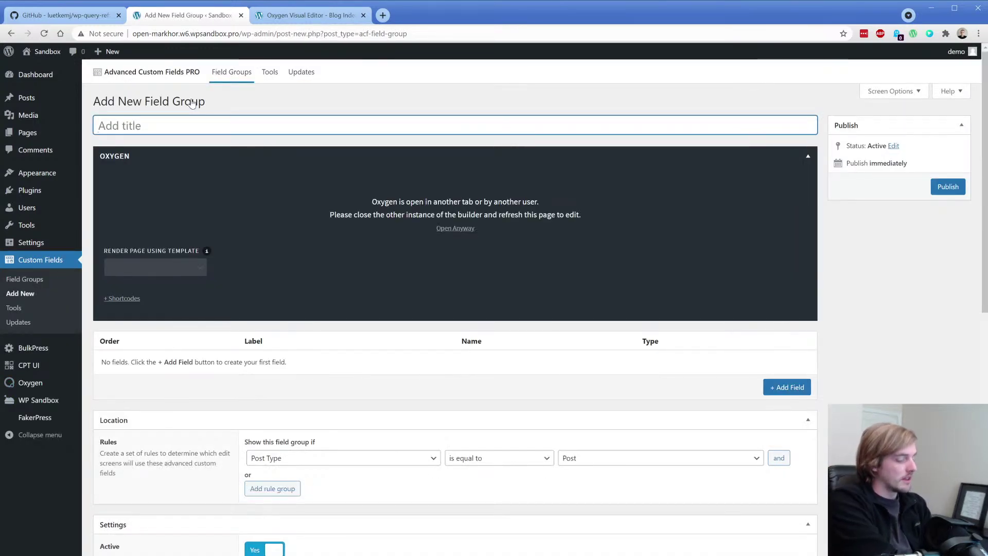
{"action": "type", "text": "Order By Posts"}
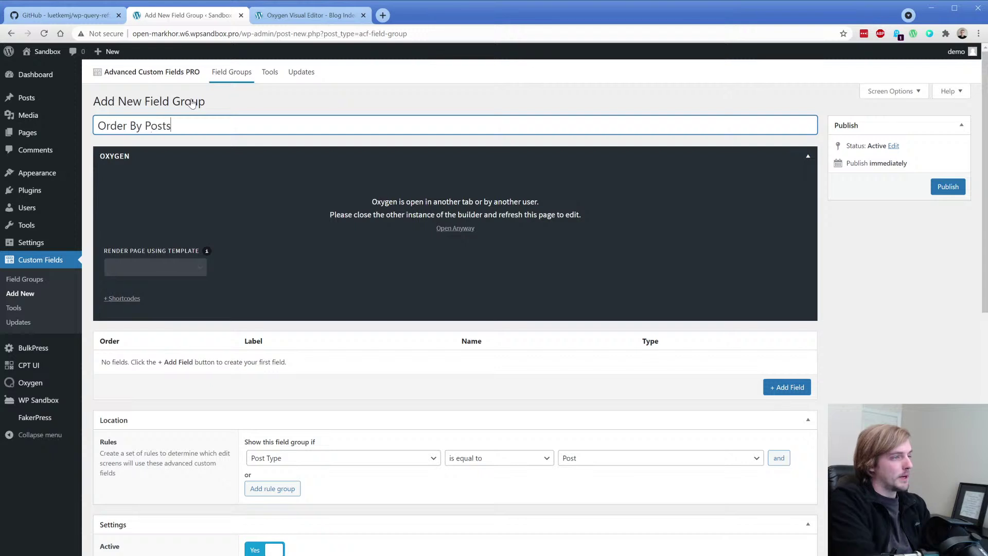
{"action": "left_click", "coordinate": [333, 157]}
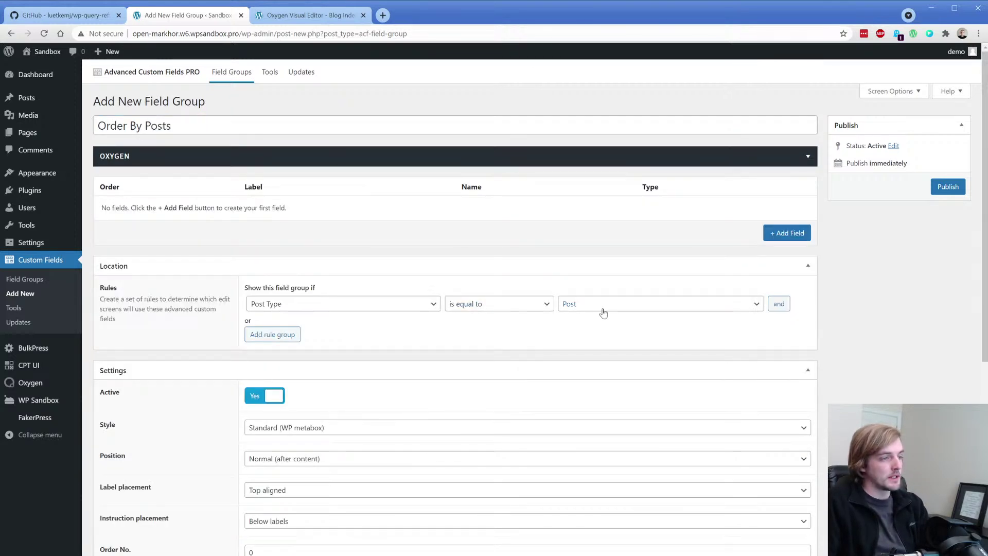
{"action": "left_click", "coordinate": [329, 431]}
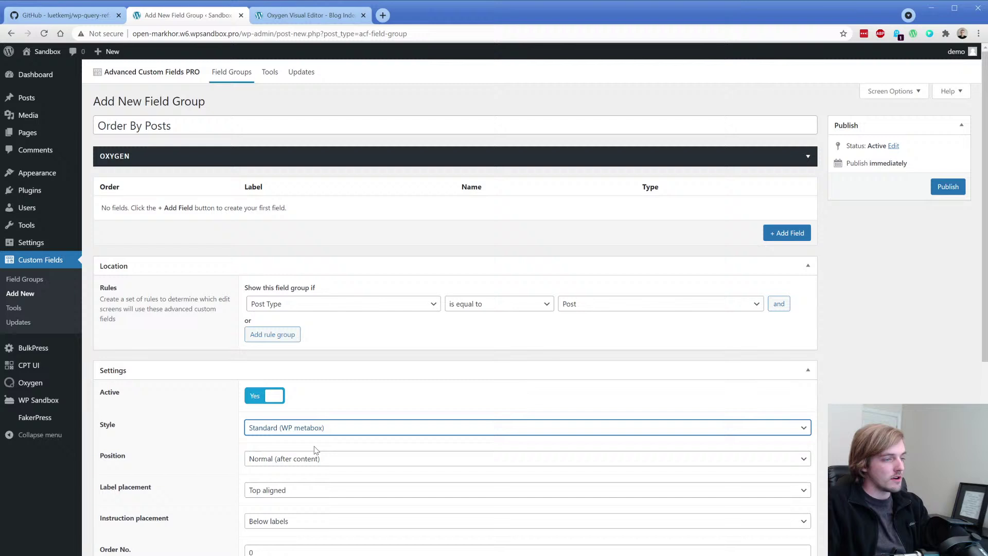
{"action": "left_click", "coordinate": [287, 467]}
{"action": "left_click", "coordinate": [291, 473]}
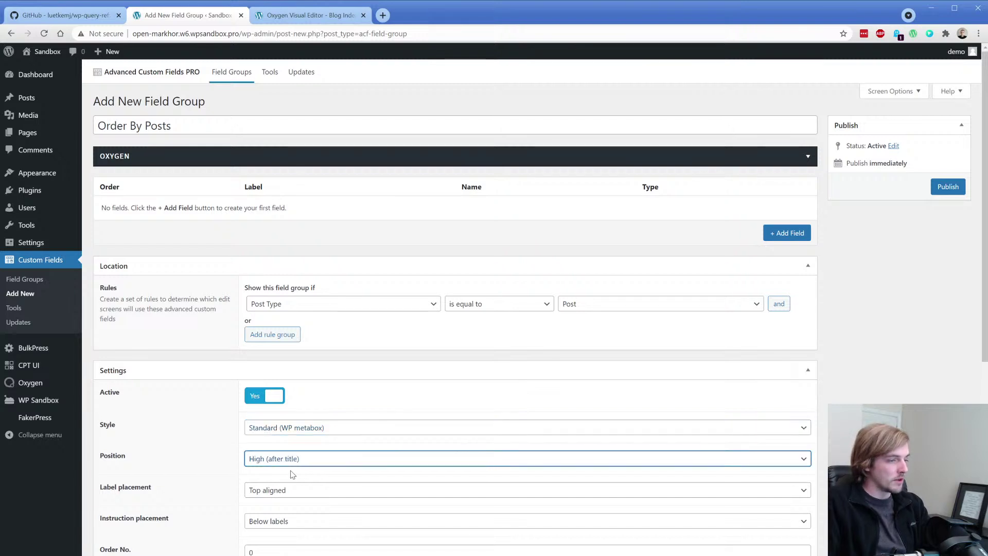
Step: Add a text field labelled "Order Value" with the name order_value and publish the field group
{"action": "left_click", "coordinate": [788, 234]}
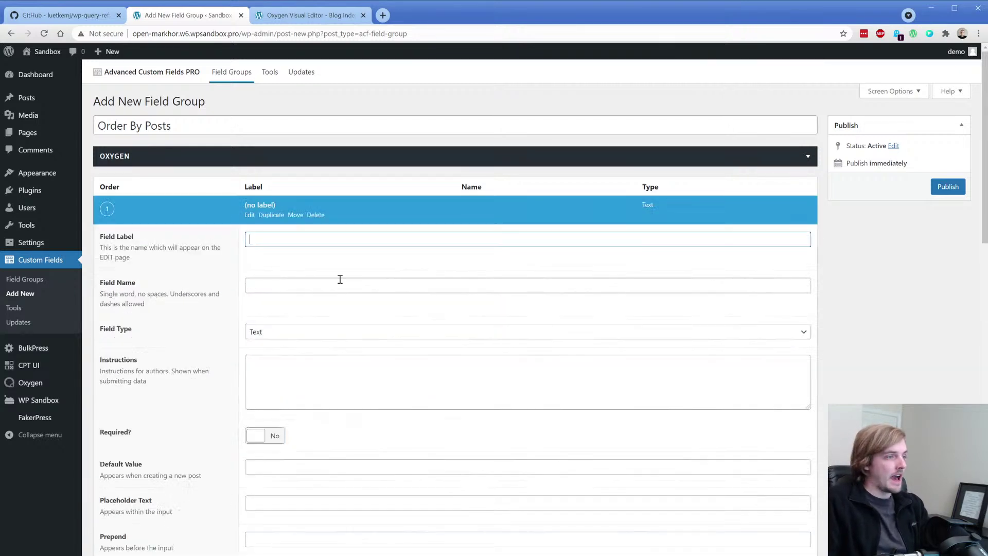
{"action": "type", "text": "O"}
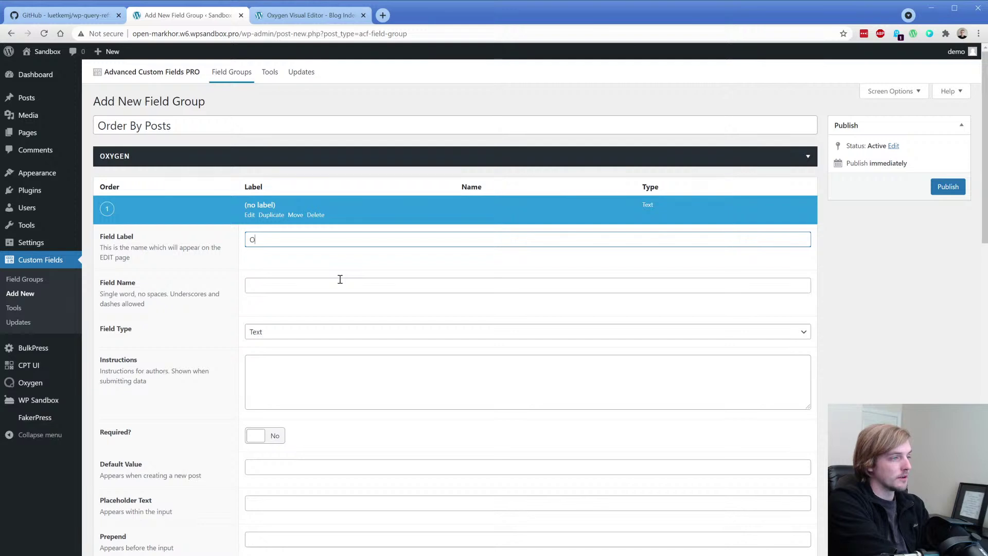
{"action": "type", "text": "rder Value"}
{"action": "key", "text": "Tab"}
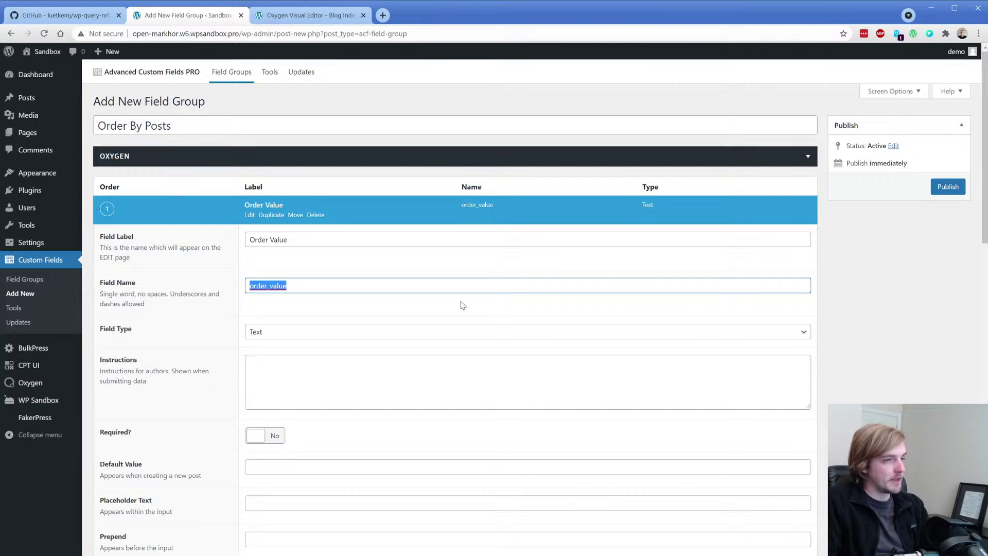
{"action": "left_click", "coordinate": [951, 189]}
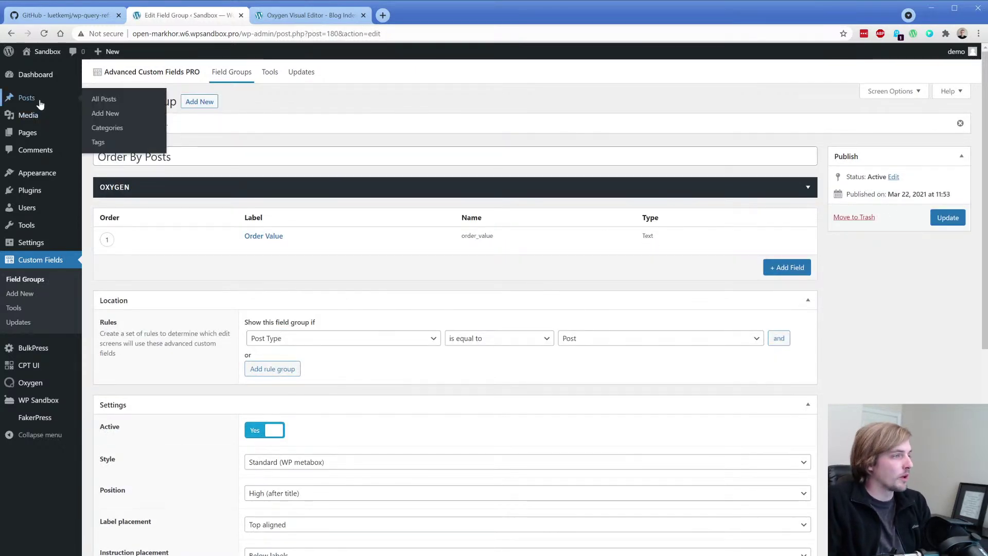
Step: From the list of all posts, open "Eius voluptatem vel nam minus ea", "Dolores distinctio enim et harum inventore illo" and "Voluptatem rem libero voluptatem" for editing in separate tabs
{"action": "left_click", "coordinate": [40, 101]}
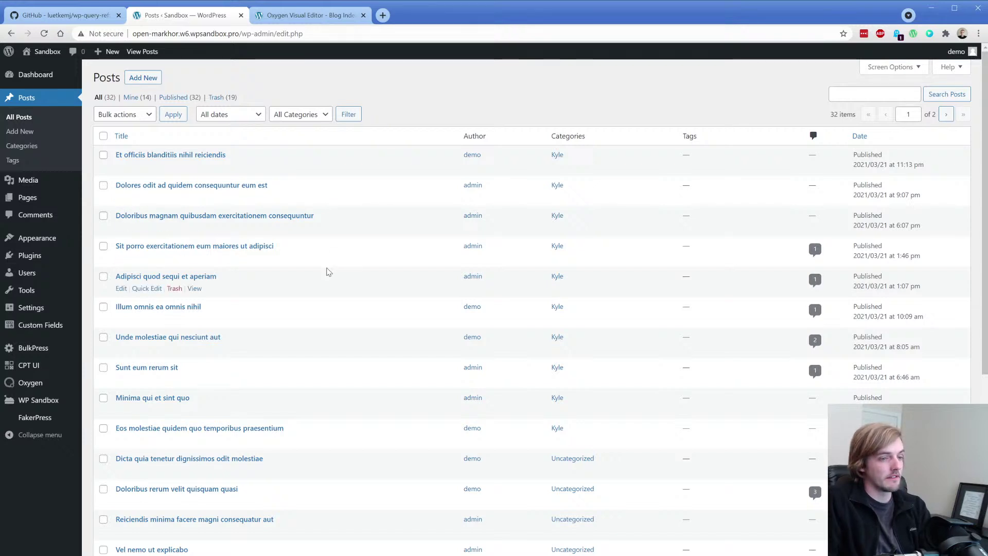
{"action": "scroll", "coordinate": [301, 326], "scroll_direction": "down", "scroll_amount": 5}
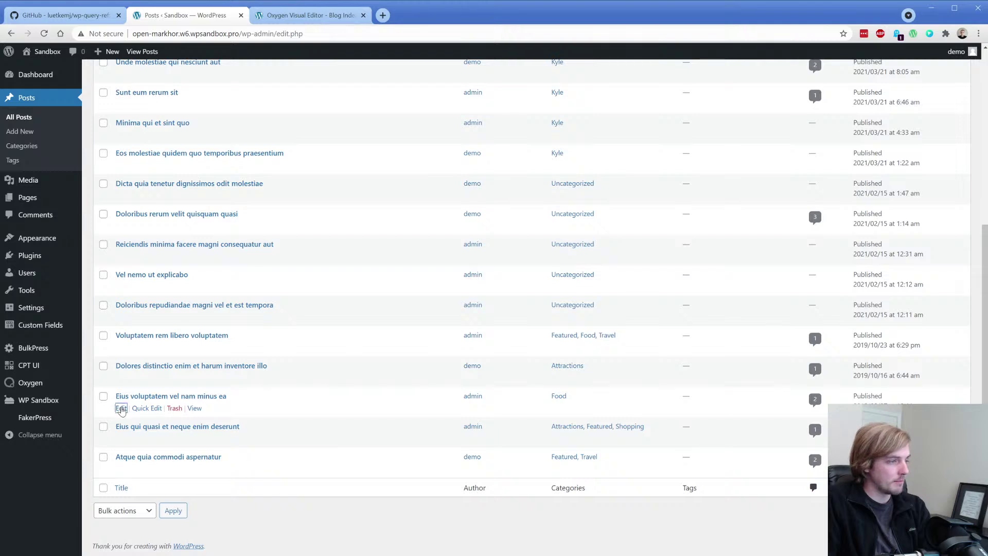
{"action": "left_click", "coordinate": [121, 408], "text": "ctrl"}
{"action": "left_click", "coordinate": [121, 378], "text": "ctrl"}
{"action": "left_click", "coordinate": [121, 347], "text": "ctrl"}
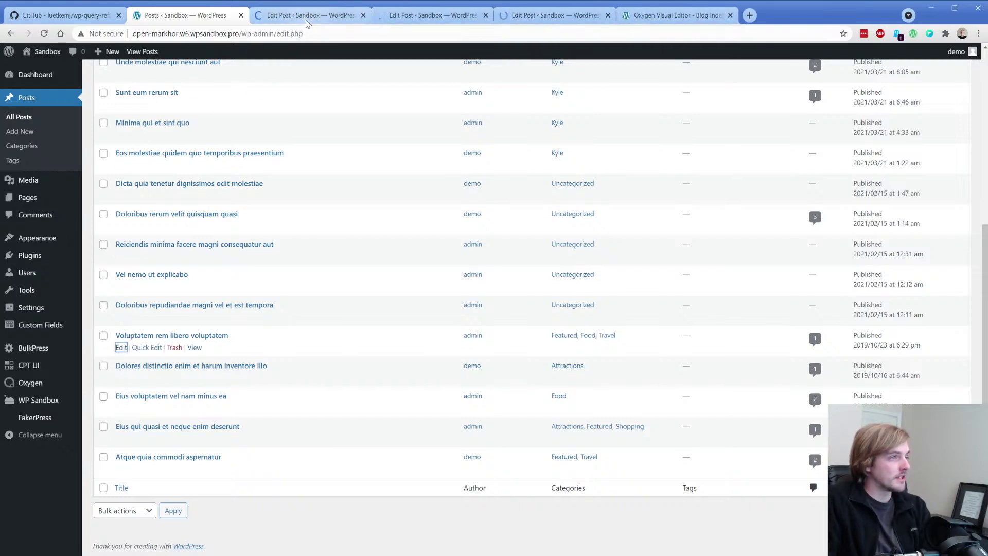
Step: Set the Order Value of the post "Eius voluptatem vel nam minus ea" to 125 and update the post
{"action": "key", "text": "ctrl+Tab"}
{"action": "left_click", "coordinate": [150, 191]}
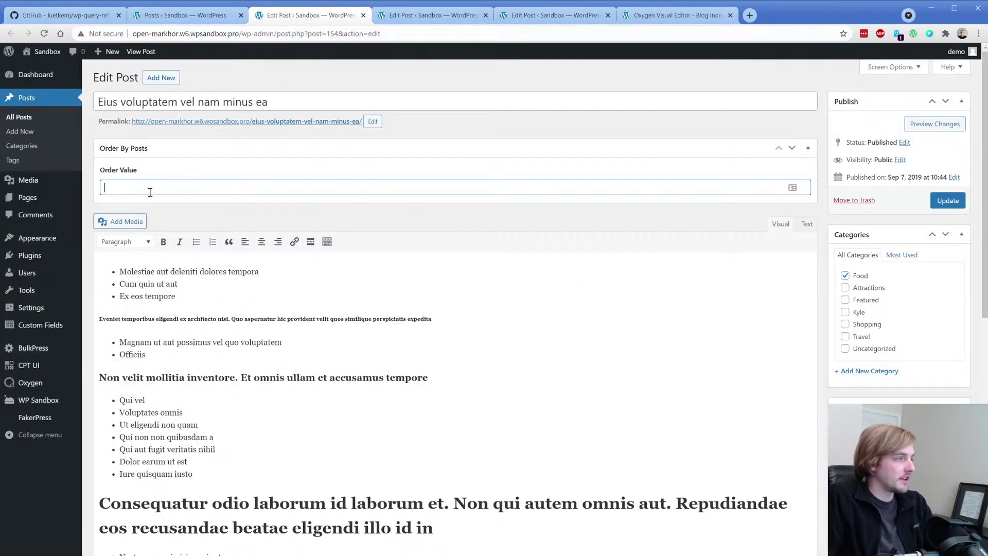
{"action": "type", "text": "10"}
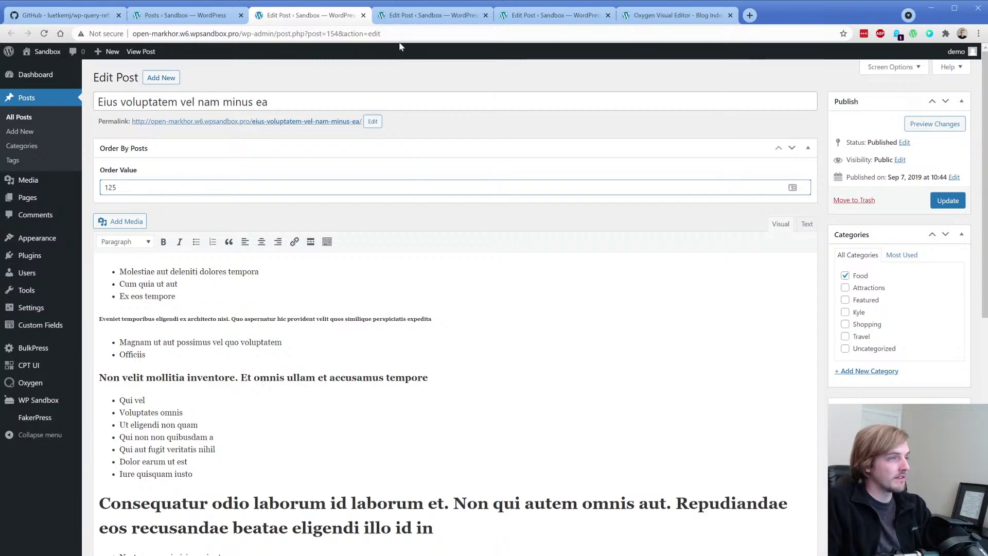
{"action": "left_click", "coordinate": [406, 16]}
{"action": "left_click", "coordinate": [311, 21]}
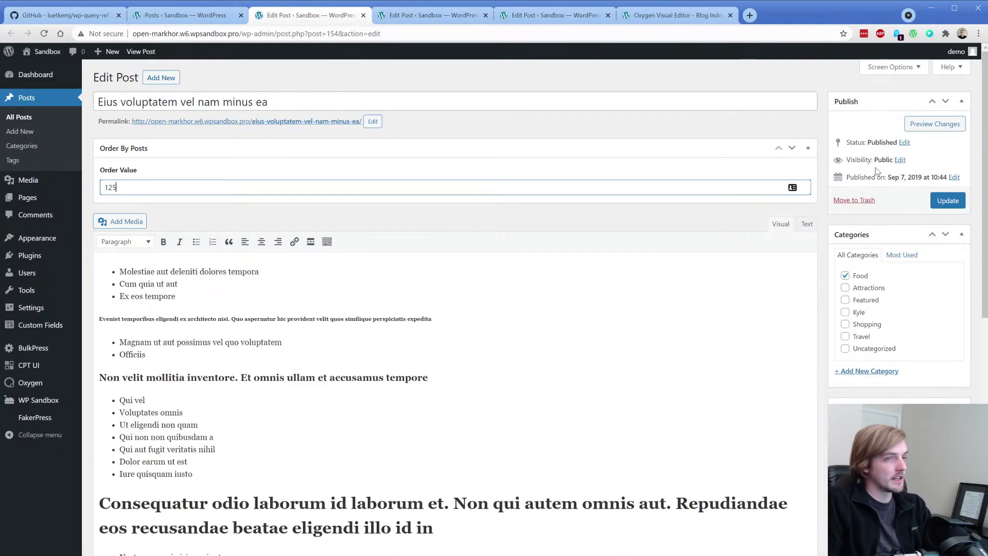
{"action": "left_click", "coordinate": [947, 200]}
Step: Set the Order Value of the post "Dolores distinctio enim et harum inventore illo" to 123 and update it
{"action": "left_click", "coordinate": [421, 16]}
{"action": "left_click", "coordinate": [188, 188]}
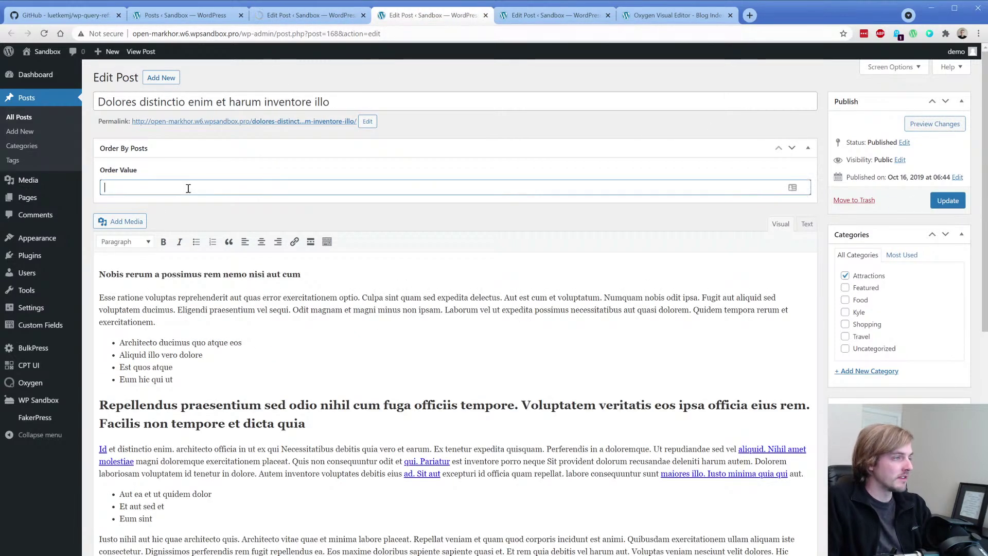
{"action": "type", "text": "123"}
{"action": "left_click", "coordinate": [946, 200]}
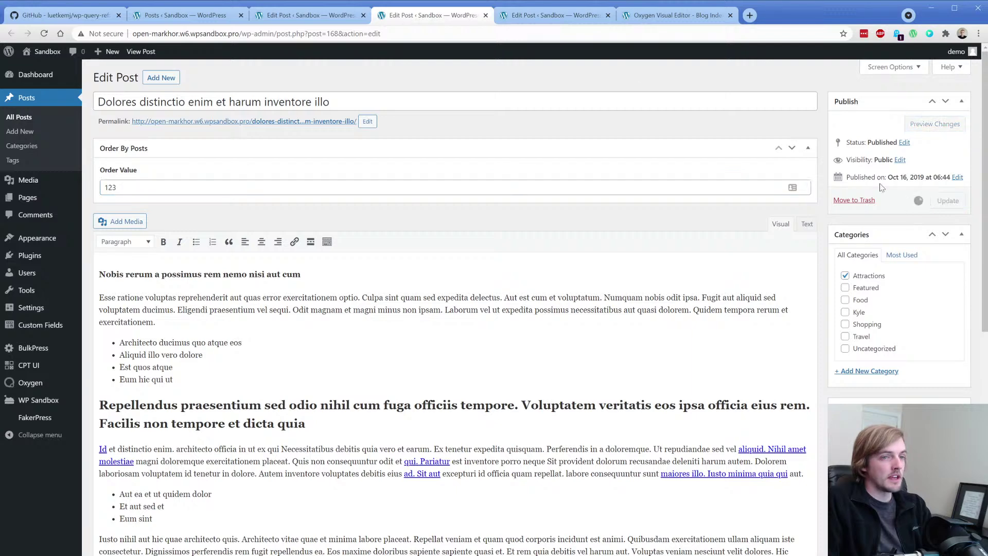
Step: Set the Order Value of the post "Voluptatem rem libero voluptatem" to 121 and update it
{"action": "left_click", "coordinate": [553, 15]}
{"action": "left_click", "coordinate": [229, 186]}
{"action": "type", "text": "121"}
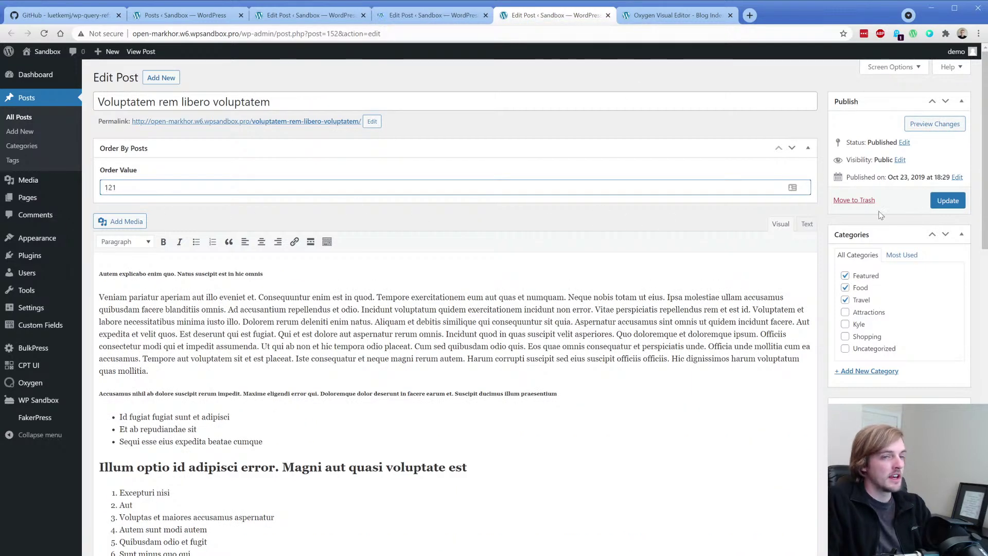
{"action": "left_click", "coordinate": [947, 200]}
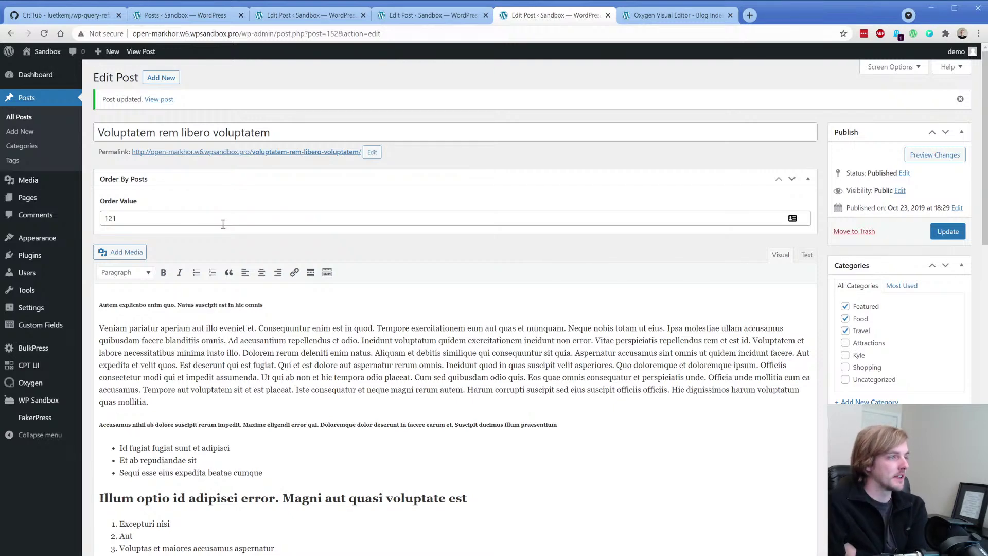
Step: Open the custom field groups in a separate tab and trash the "Order By Posts" group
{"action": "left_click", "coordinate": [40, 325]}
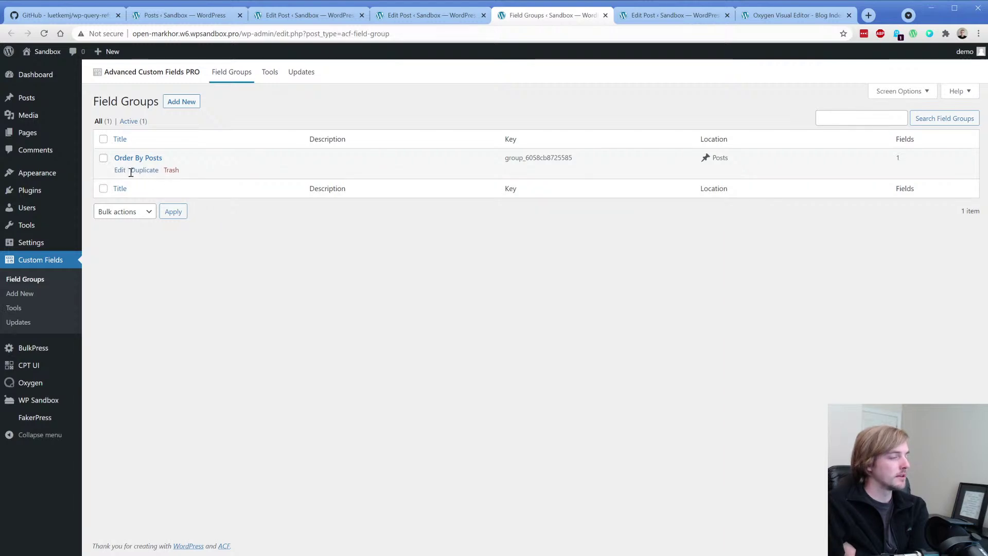
{"action": "left_click", "coordinate": [172, 171]}
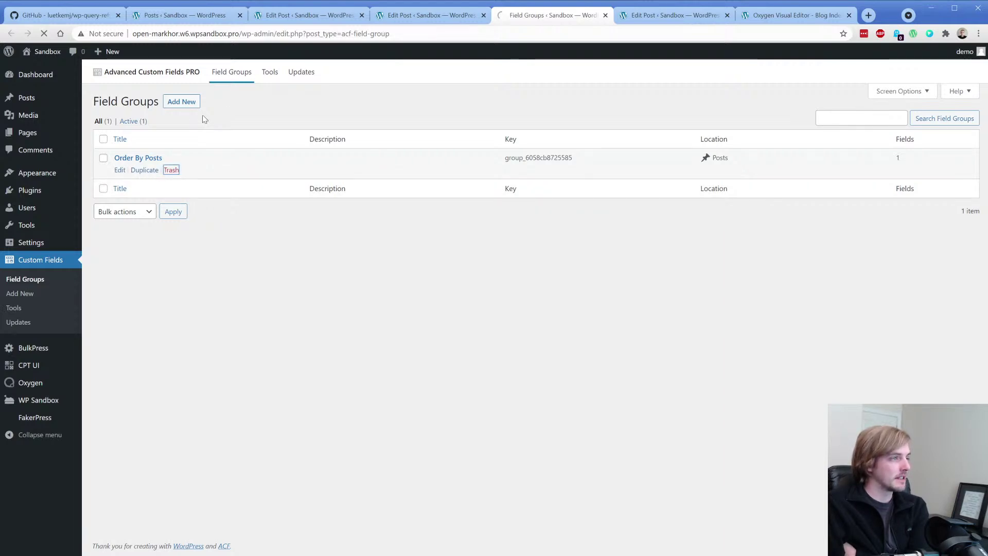
Step: Start a new custom field group titled "Extra Fields"
{"action": "left_click", "coordinate": [189, 102]}
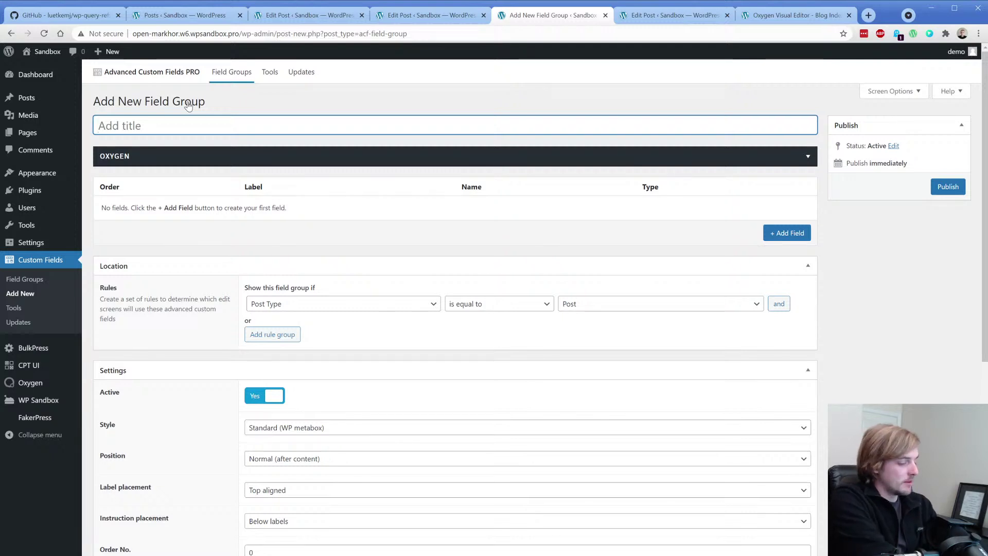
{"action": "type", "text": "W"}
{"action": "key", "text": "BackSpace"}
{"action": "type", "text": "Extra F"}
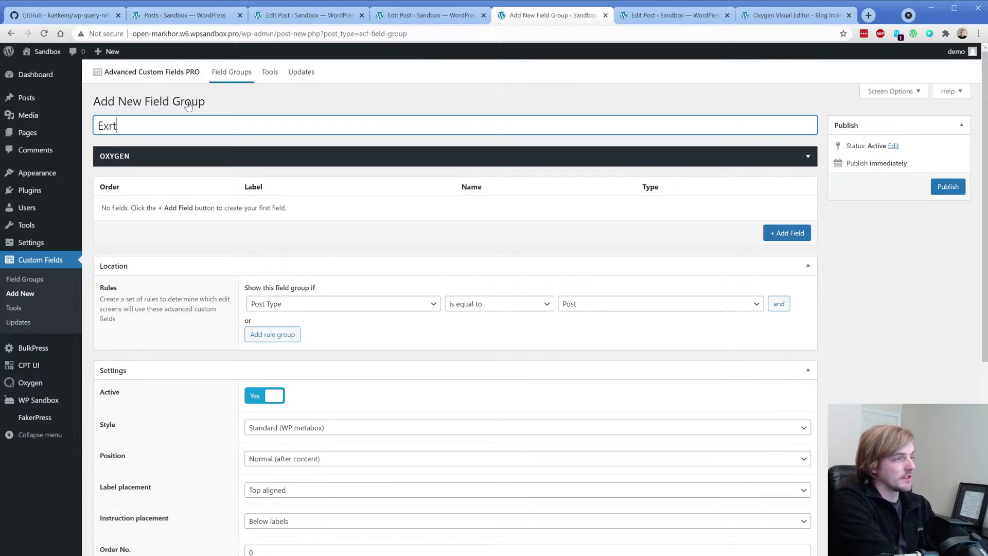
{"action": "type", "text": "ields"}
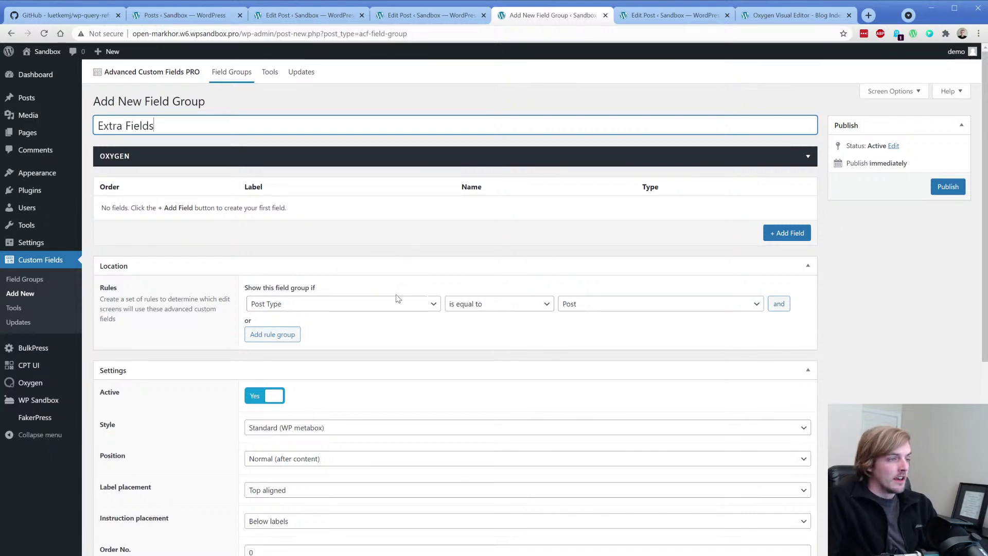
Step: Add a field labelled "Choose Related Category" to the Extra Fields group
{"action": "left_click", "coordinate": [786, 233]}
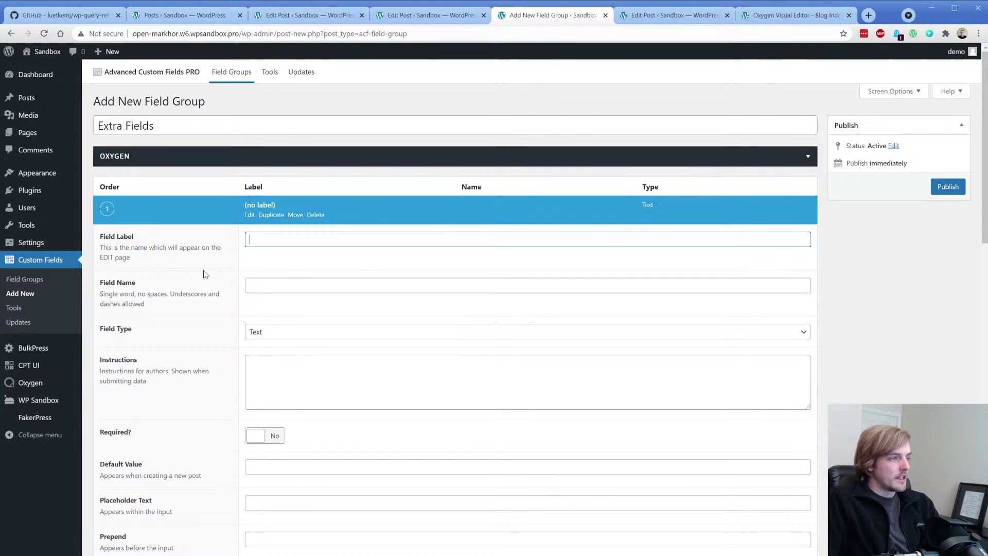
{"action": "type", "text": "Choos"}
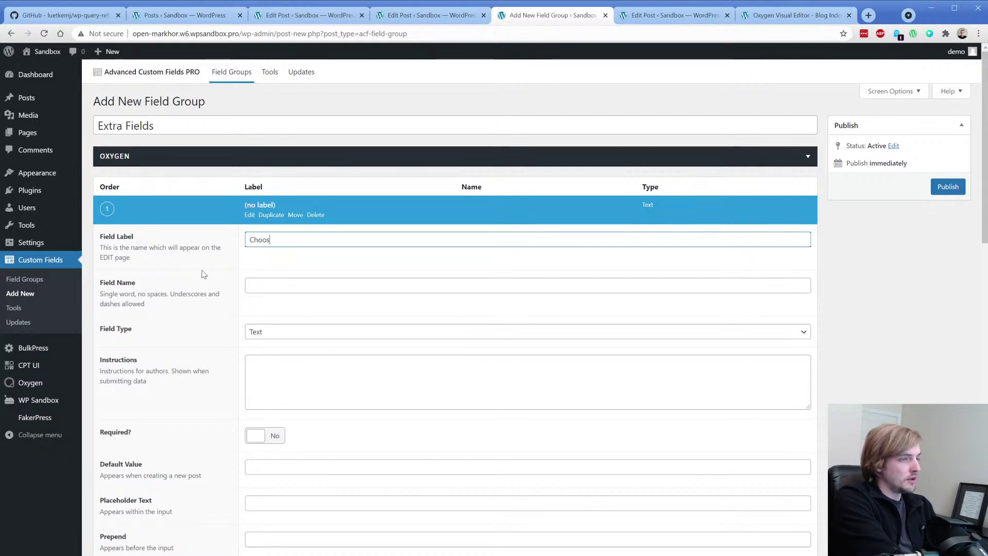
{"action": "type", "text": "e Sim"}
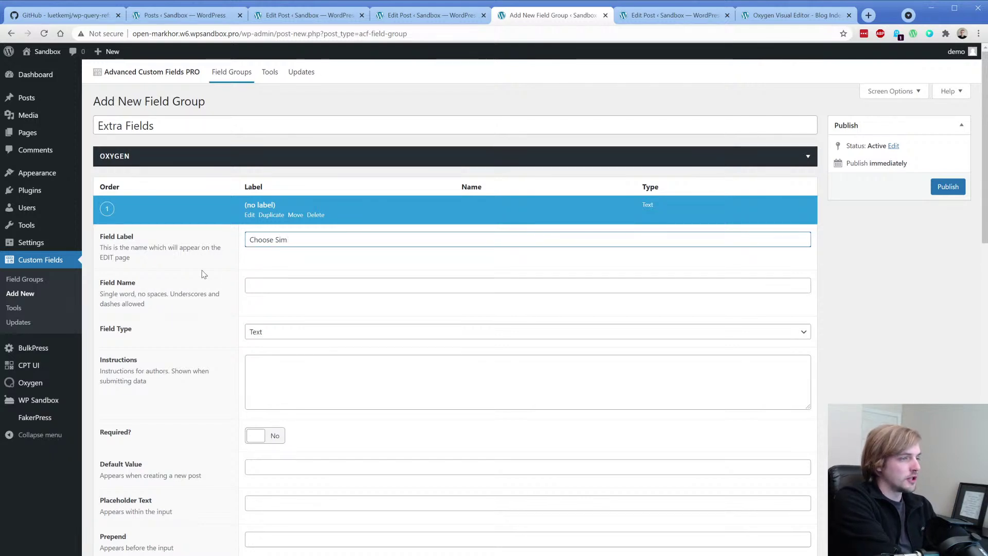
{"action": "key", "text": "BackSpace"}
{"action": "key", "text": "BackSpace"}
{"action": "key", "text": "BackSpace"}
{"action": "type", "text": "Related "}
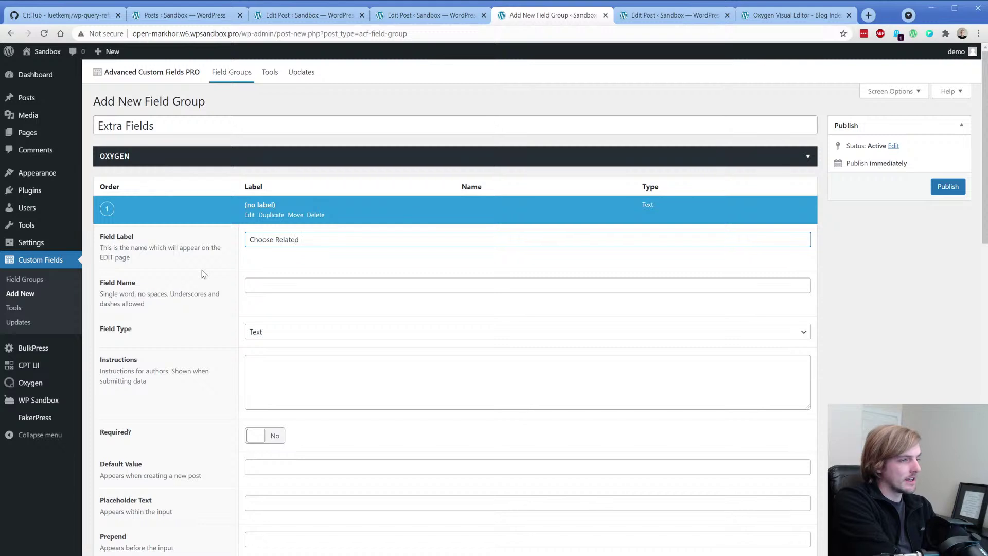
{"action": "type", "text": "cat"}
{"action": "key", "text": "BackSpace"}
{"action": "key", "text": "BackSpace"}
{"action": "key", "text": "BackSpace"}
{"action": "type", "text": "C"}
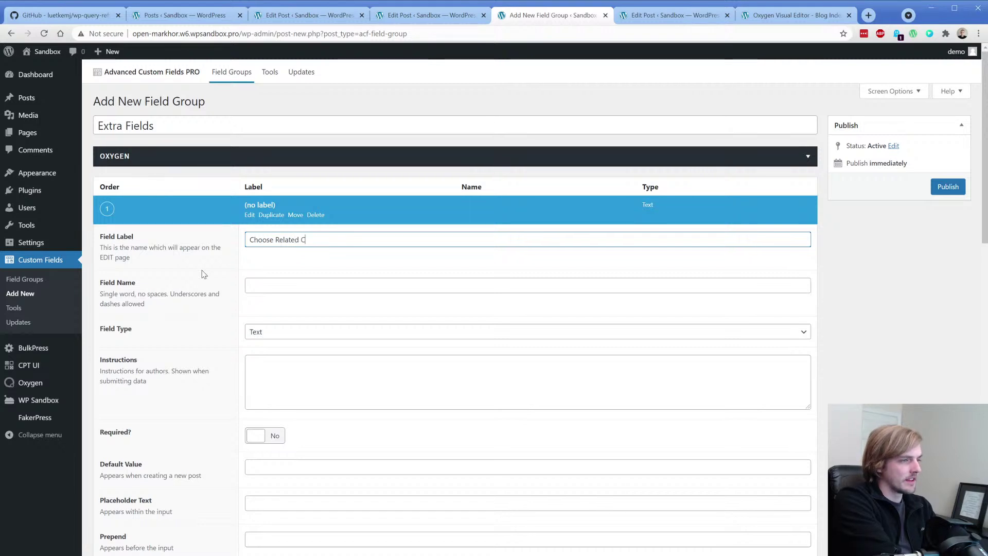
{"action": "type", "text": "ategory"}
Step: Make the Choose Related Category field a Taxonomy field and publish the field group
{"action": "key", "text": "Tab"}
{"action": "key", "text": "Tab"}
{"action": "key", "text": "t"}
{"action": "key", "text": "a"}
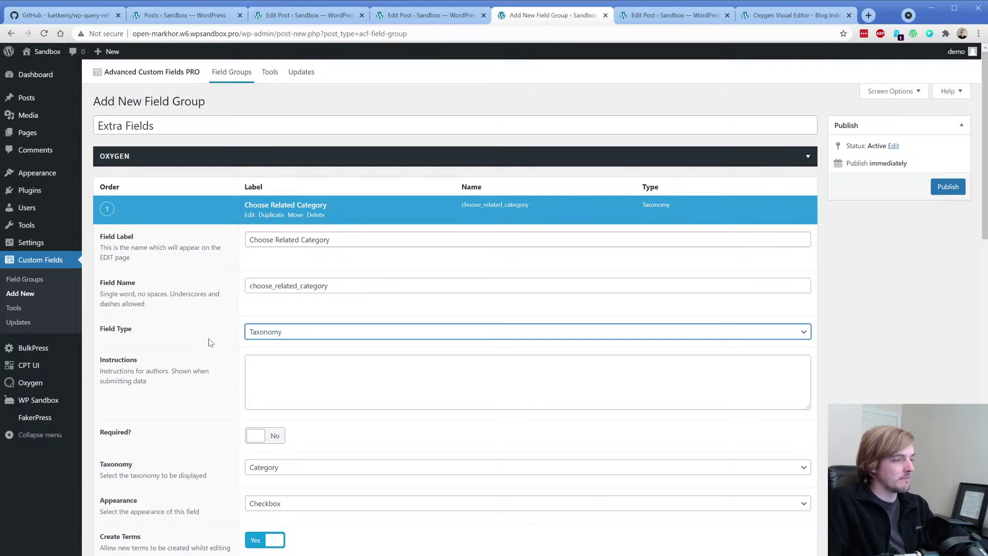
{"action": "scroll", "coordinate": [211, 342], "scroll_direction": "down", "scroll_amount": 3}
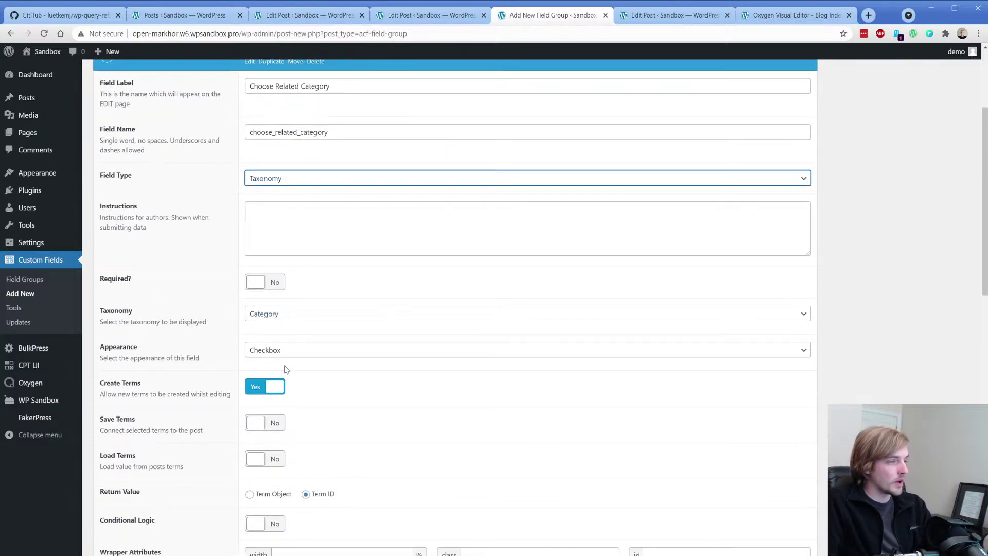
{"action": "scroll", "coordinate": [222, 342], "scroll_direction": "down", "scroll_amount": 2}
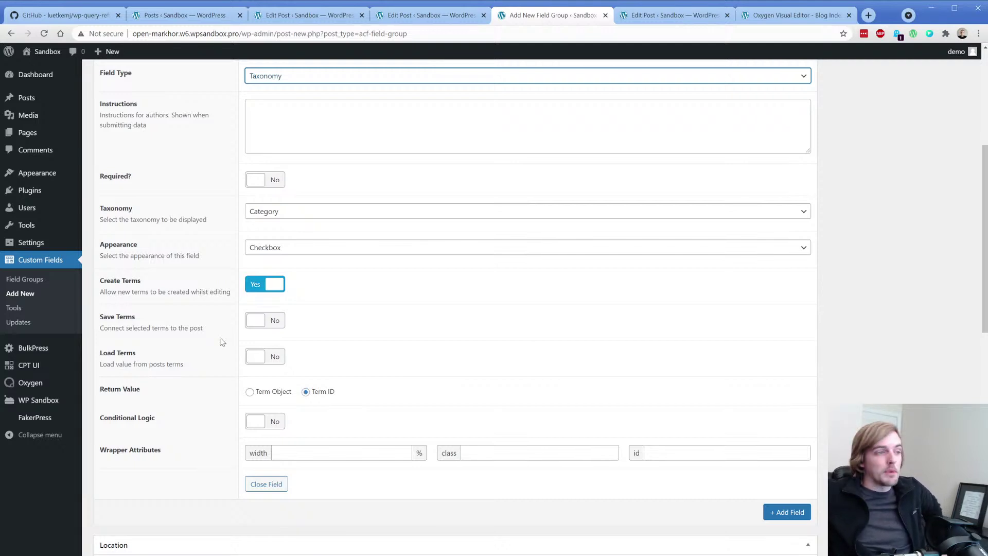
{"action": "scroll", "coordinate": [246, 336], "scroll_direction": "up", "scroll_amount": 5}
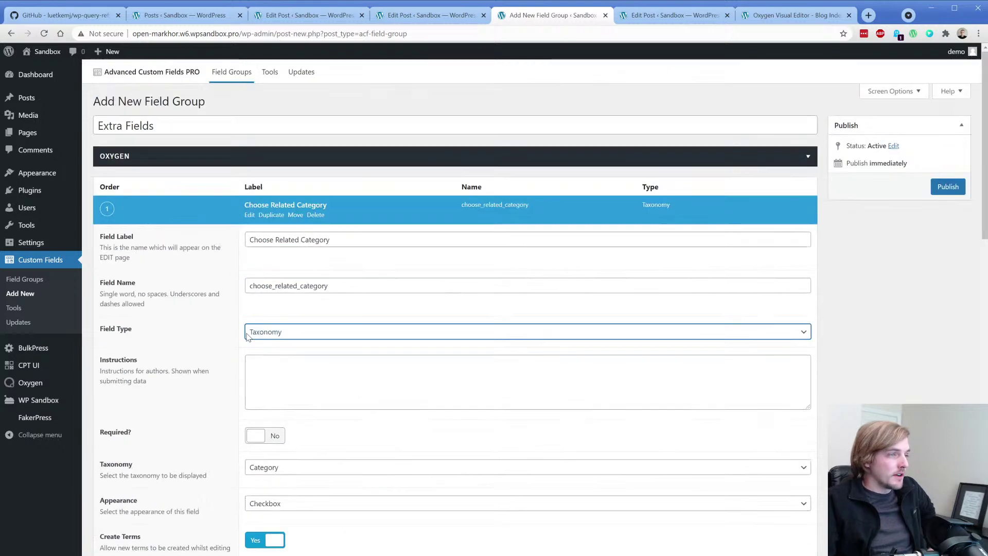
{"action": "left_click", "coordinate": [947, 187]}
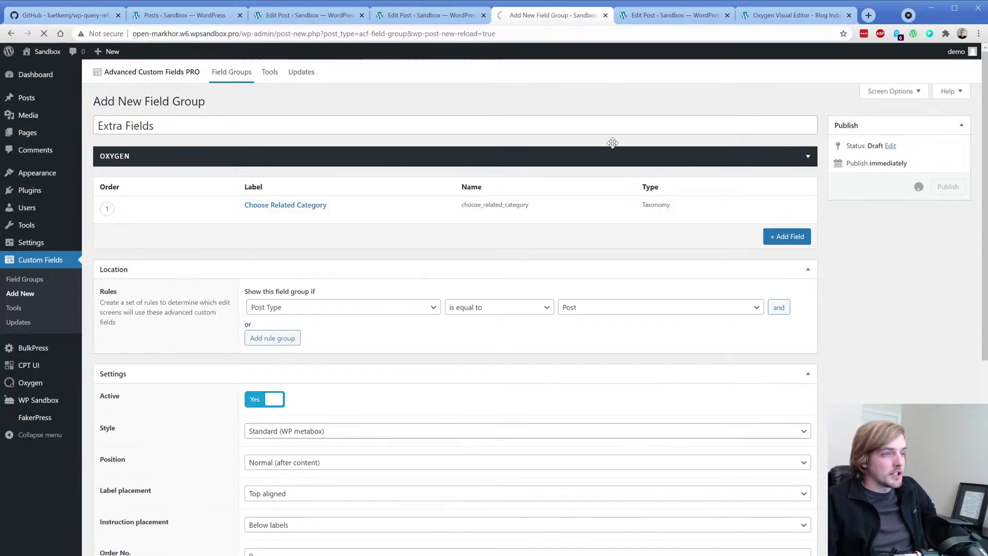
Step: Close the old posts list and one leftover post tab, and load the list of all posts in the remaining post tab
{"action": "left_click", "coordinate": [240, 16]}
{"action": "left_click", "coordinate": [240, 16]}
{"action": "left_click", "coordinate": [195, 15]}
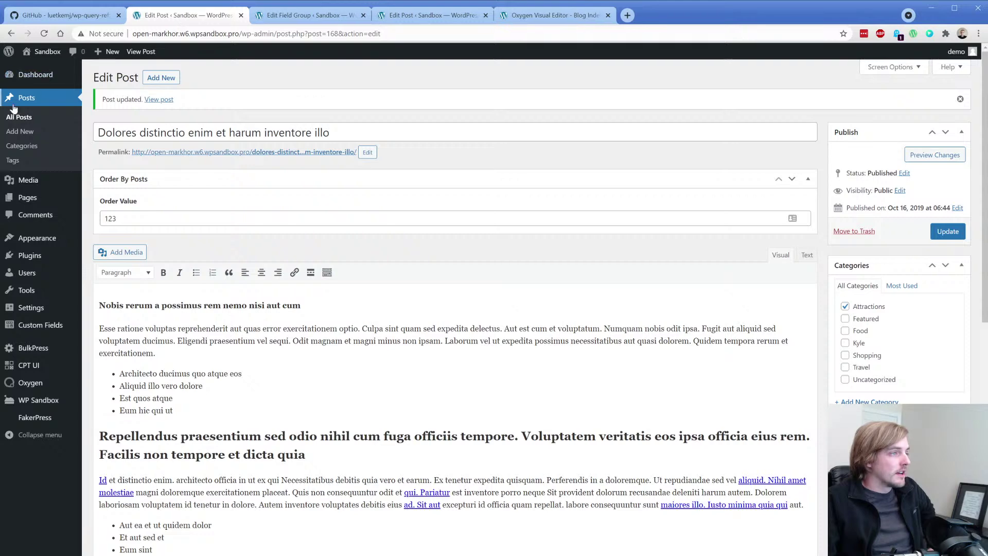
{"action": "left_click", "coordinate": [8, 120]}
{"action": "scroll", "coordinate": [335, 275], "scroll_direction": "down", "scroll_amount": 10}
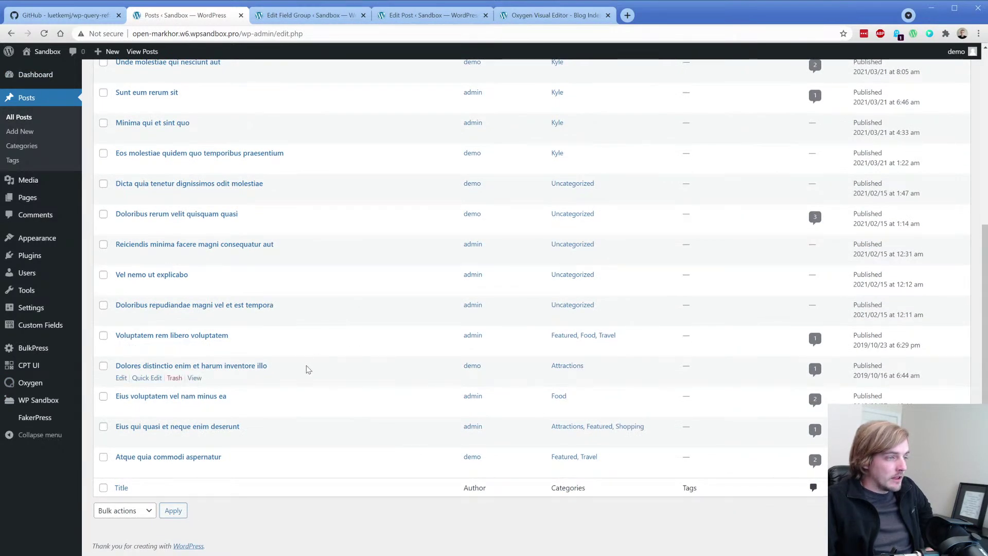
{"action": "scroll", "coordinate": [346, 371], "scroll_direction": "up", "scroll_amount": 5}
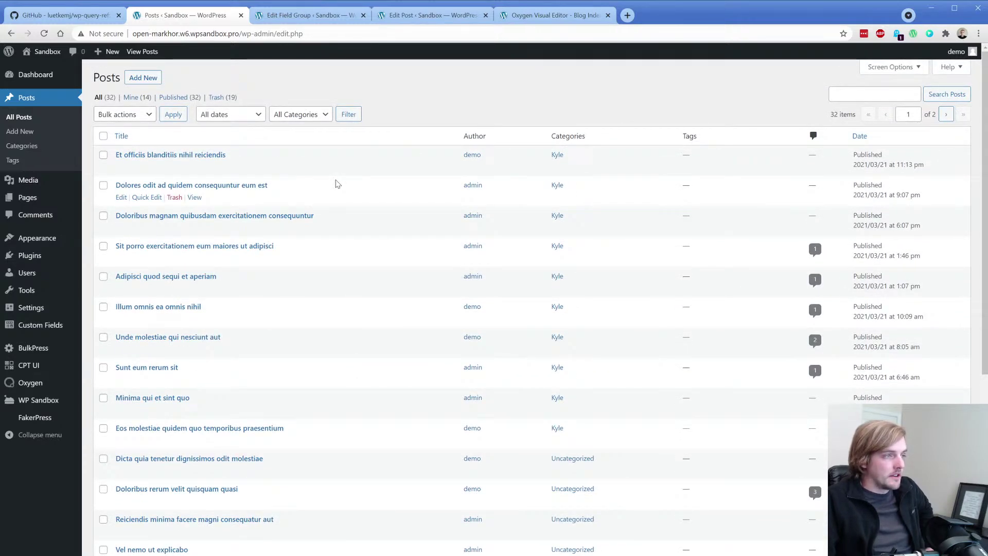
Step: Examine the settings of the Choose Related Category field in the published Extra Fields group
{"action": "key", "text": "ctrl+Tab"}
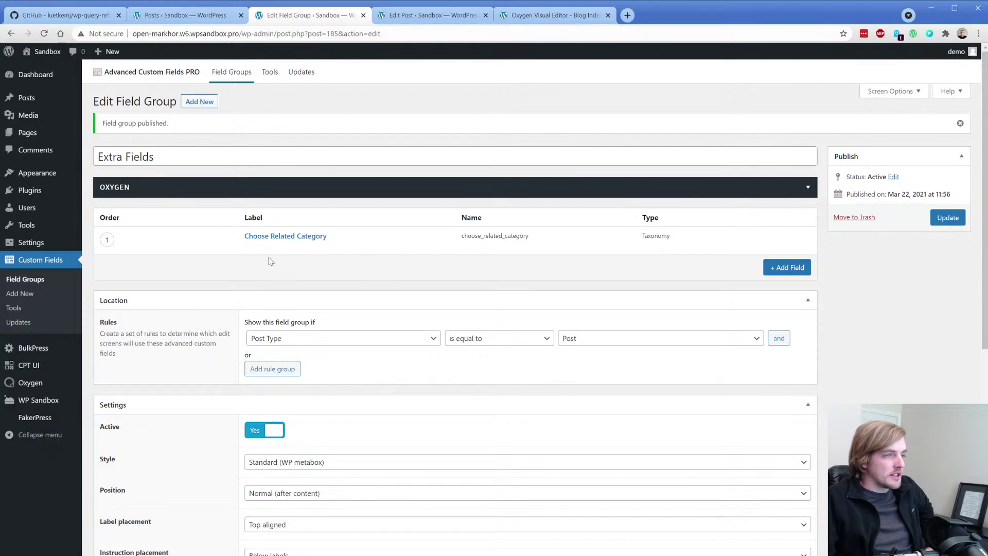
{"action": "left_click", "coordinate": [249, 245]}
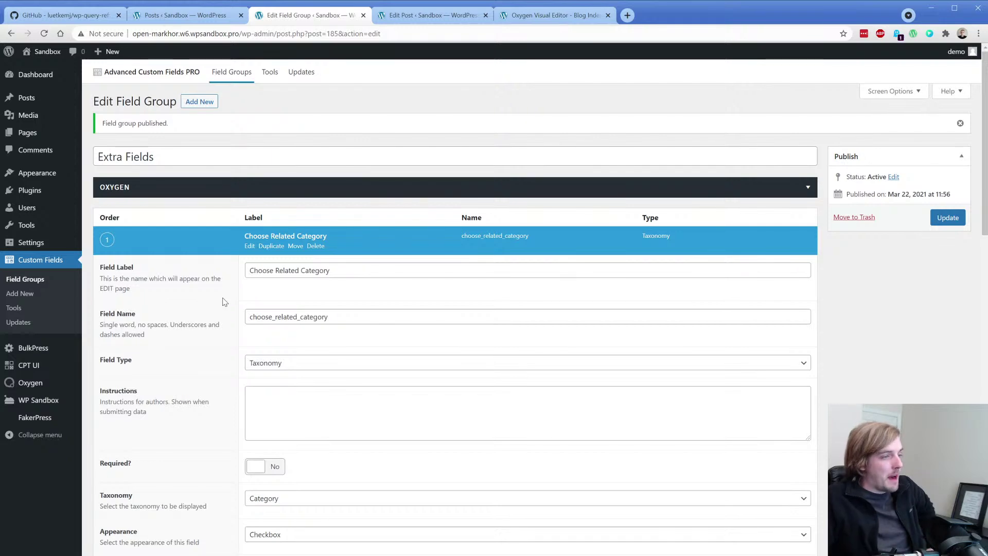
Step: Open the post "Eius voluptatem vel nam minus ea" in a new tab, choose Travel as its related category and update it
{"action": "left_click", "coordinate": [180, 15]}
{"action": "scroll", "coordinate": [380, 323], "scroll_direction": "down", "scroll_amount": 5}
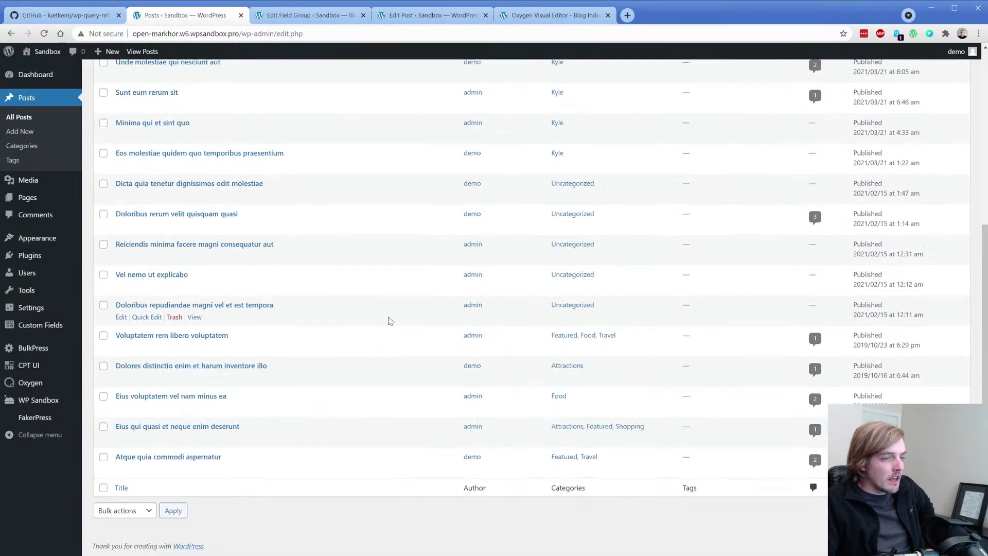
{"action": "middle_click", "coordinate": [121, 407]}
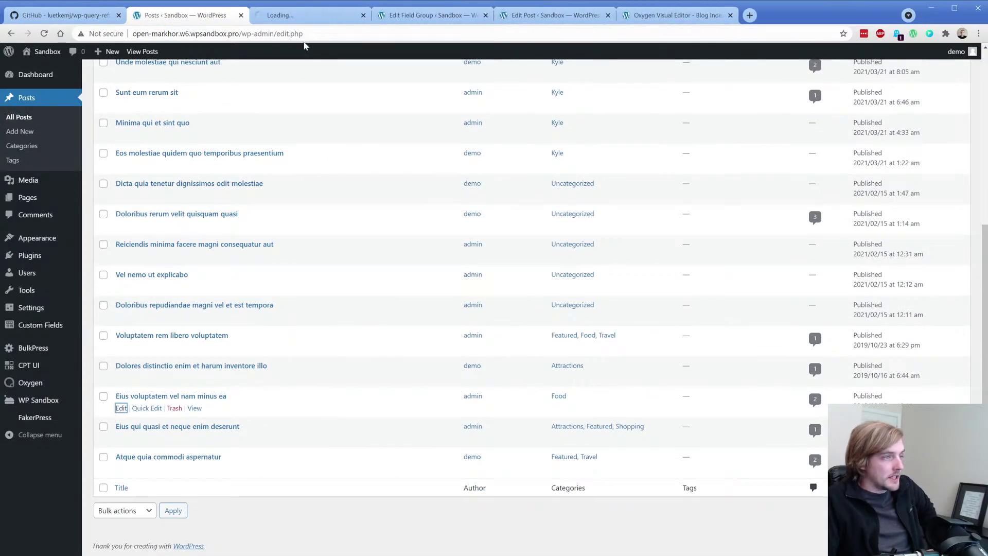
{"action": "left_click", "coordinate": [309, 15]}
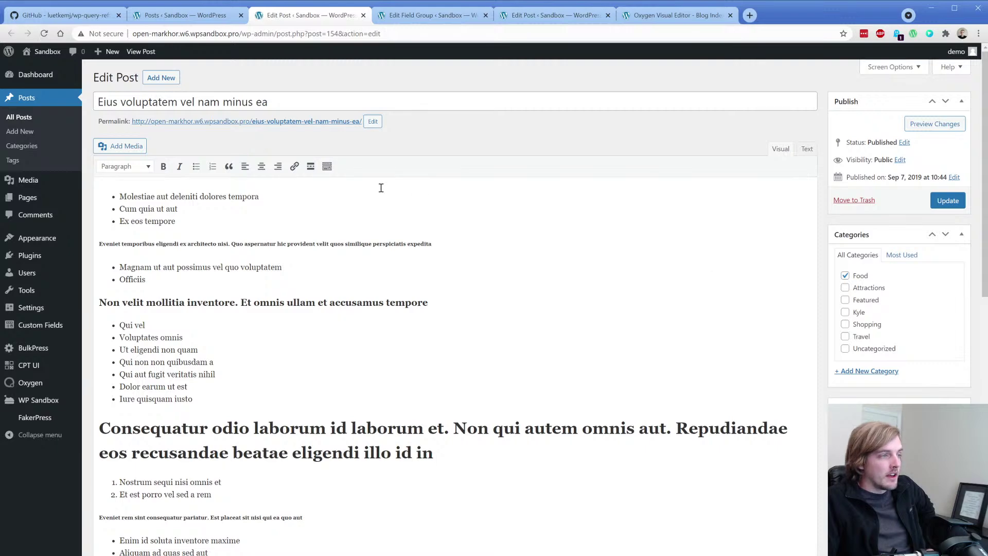
{"action": "scroll", "coordinate": [381, 187], "scroll_direction": "down", "scroll_amount": 10}
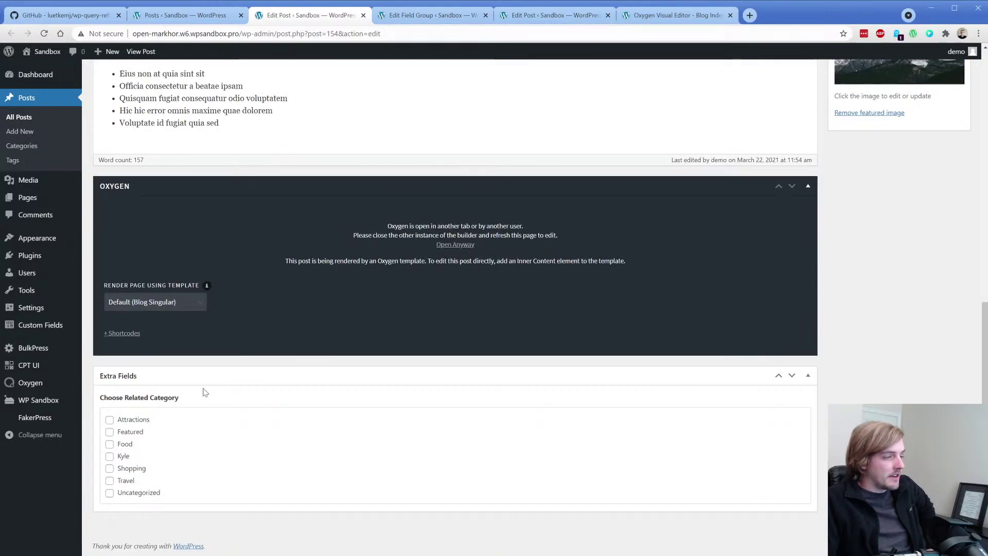
{"action": "left_click", "coordinate": [121, 483]}
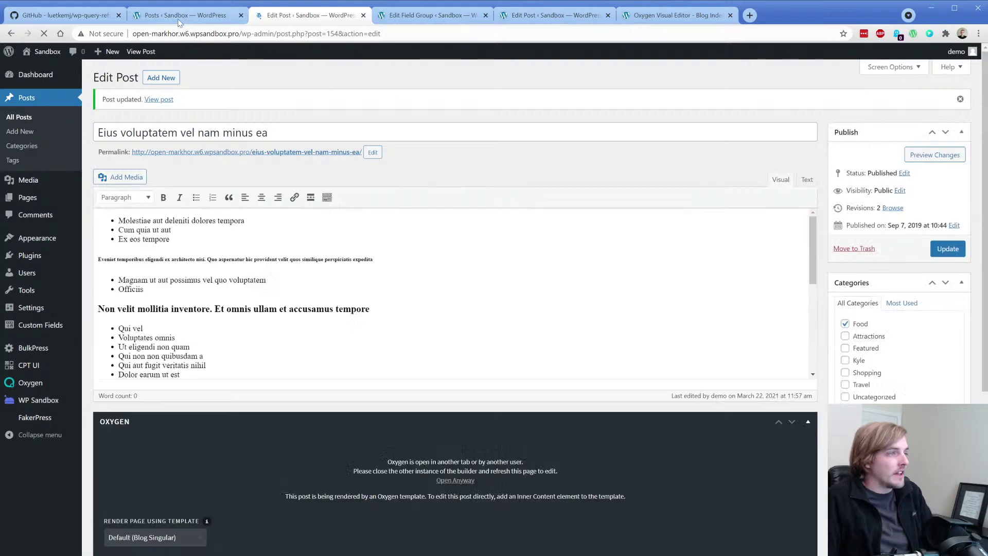
Step: Open the post "Atque quia commodi aspernatur" in a new tab, replace its Featured category with Food and update it
{"action": "left_click", "coordinate": [185, 15]}
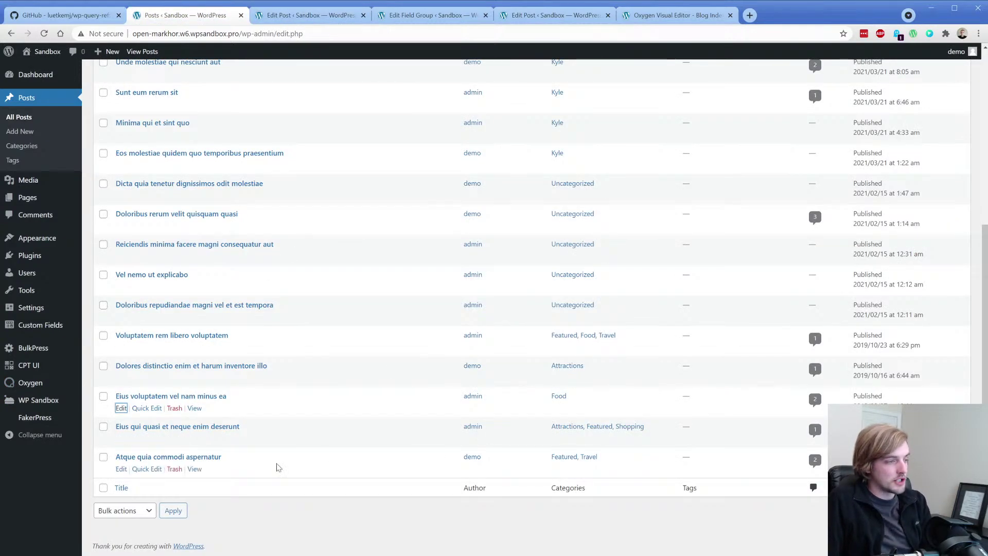
{"action": "left_click", "coordinate": [122, 469], "text": "ctrl"}
{"action": "left_click", "coordinate": [427, 16]}
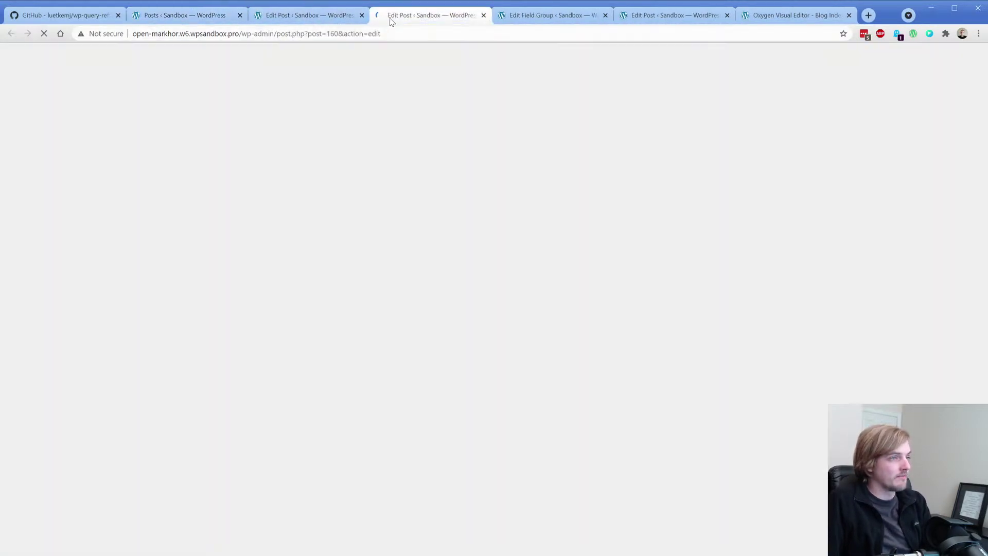
{"action": "left_click", "coordinate": [845, 276]}
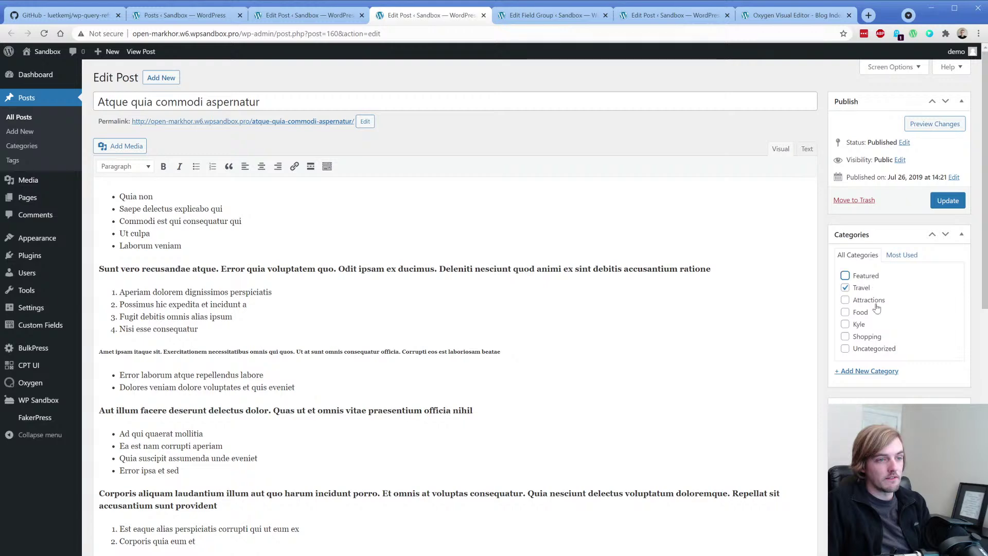
{"action": "left_click", "coordinate": [844, 312]}
{"action": "left_click", "coordinate": [946, 200]}
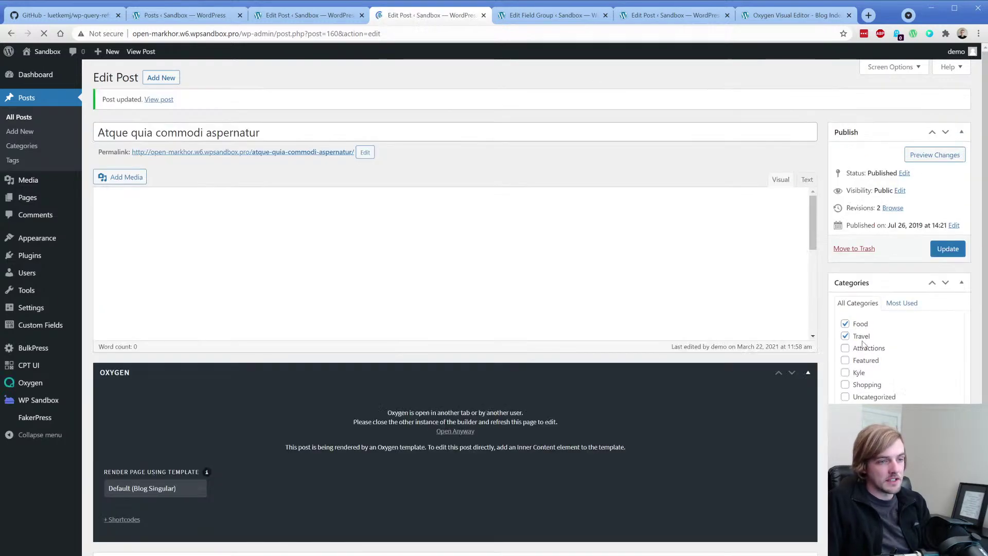
Step: Replace the Food category of "Atque quia commodi aspernatur" with Attractions and update the post
{"action": "left_click", "coordinate": [860, 324]}
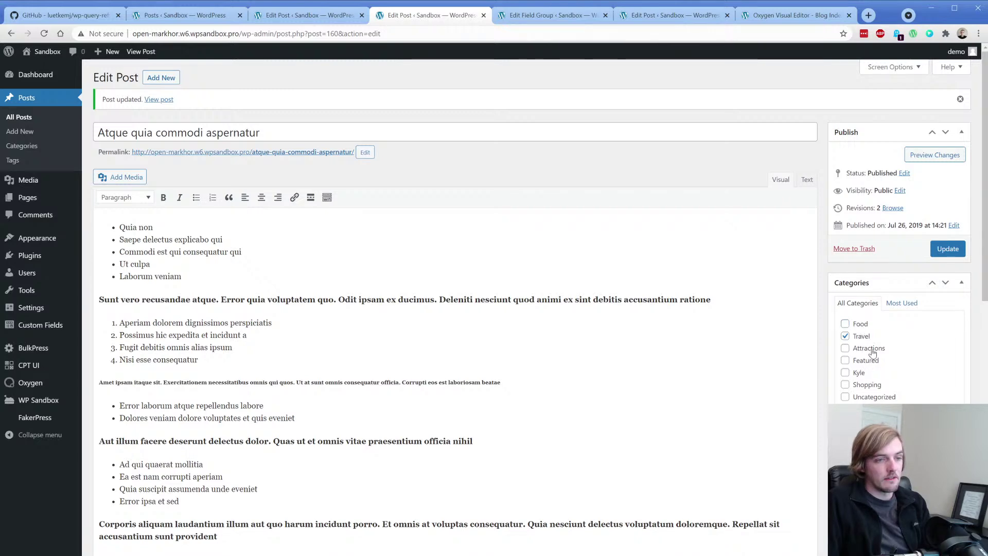
{"action": "left_click", "coordinate": [870, 349]}
{"action": "left_click", "coordinate": [942, 252]}
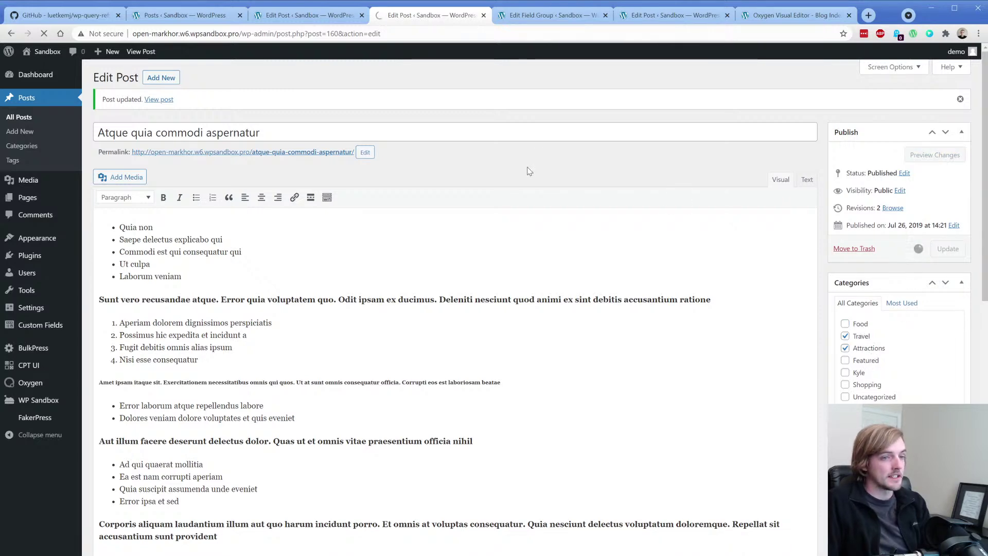
Step: Choose Travel as the related category of "Atque quia commodi aspernatur", compare with the other post's selection, and update the post
{"action": "scroll", "coordinate": [453, 267], "scroll_direction": "down", "scroll_amount": 20}
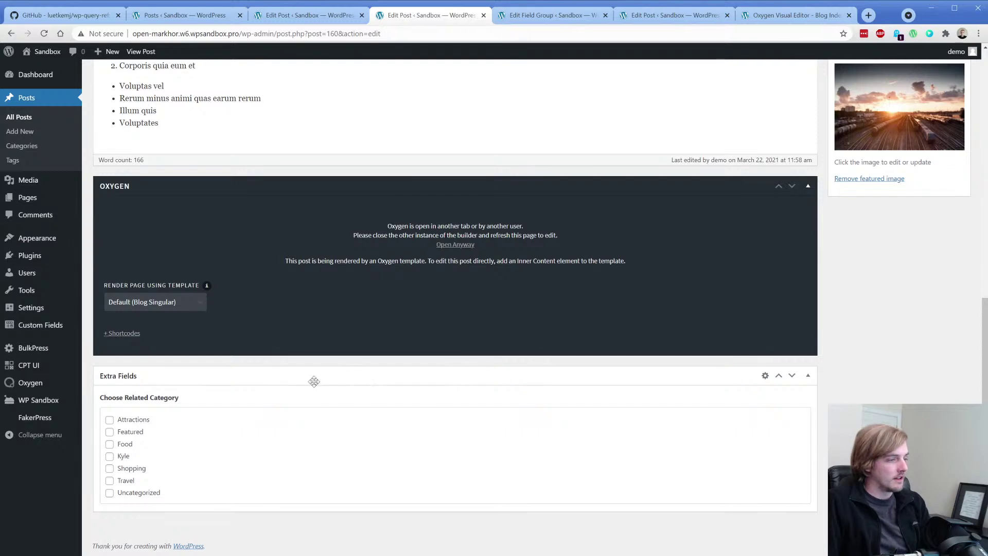
{"action": "left_click", "coordinate": [124, 481]}
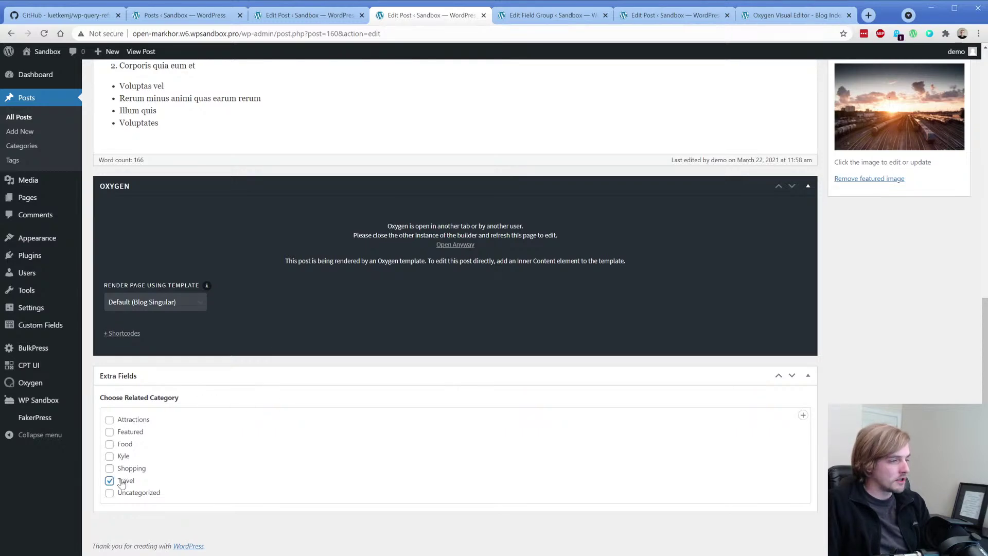
{"action": "left_click", "coordinate": [303, 16]}
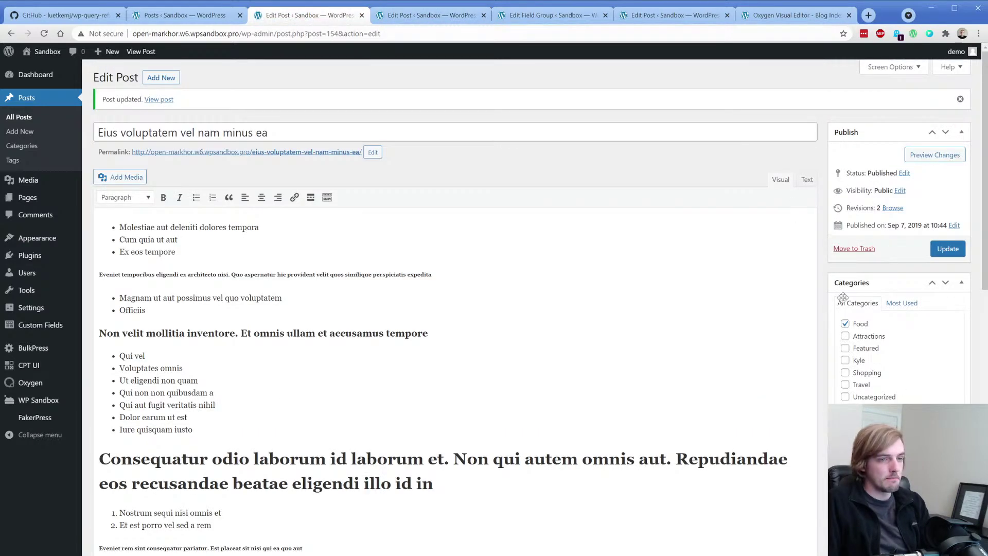
{"action": "scroll", "coordinate": [823, 406], "scroll_direction": "down", "scroll_amount": 6}
{"action": "scroll", "coordinate": [822, 407], "scroll_direction": "down", "scroll_amount": 5}
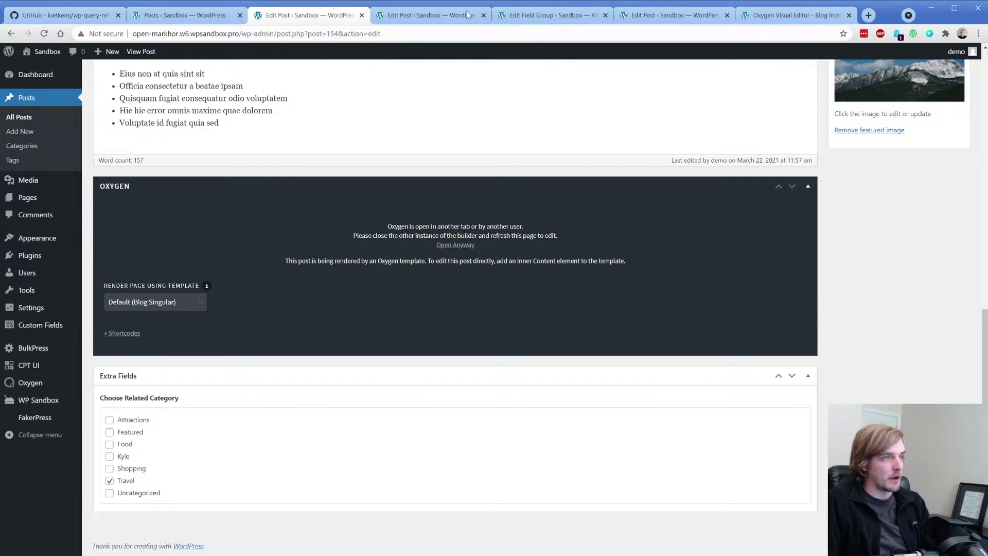
{"action": "key", "text": "ctrl+Tab"}
{"action": "scroll", "coordinate": [846, 210], "scroll_direction": "up", "scroll_amount": 8}
{"action": "left_click", "coordinate": [947, 153]}
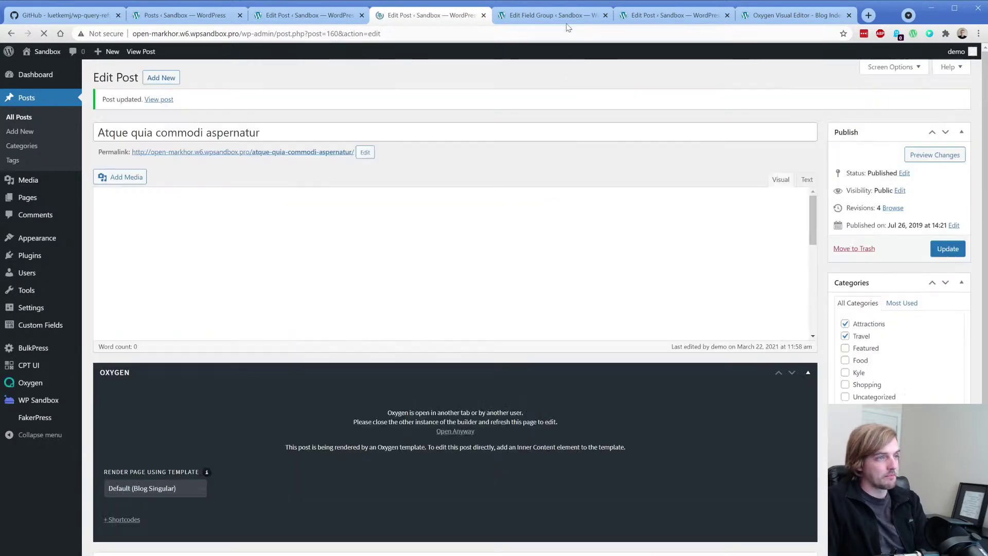
Step: Close the field group and leftover post tabs, then reload the Blog Index template in the Oxygen Visual Editor with its structure shown
{"action": "left_click", "coordinate": [601, 18]}
{"action": "left_click", "coordinate": [605, 16]}
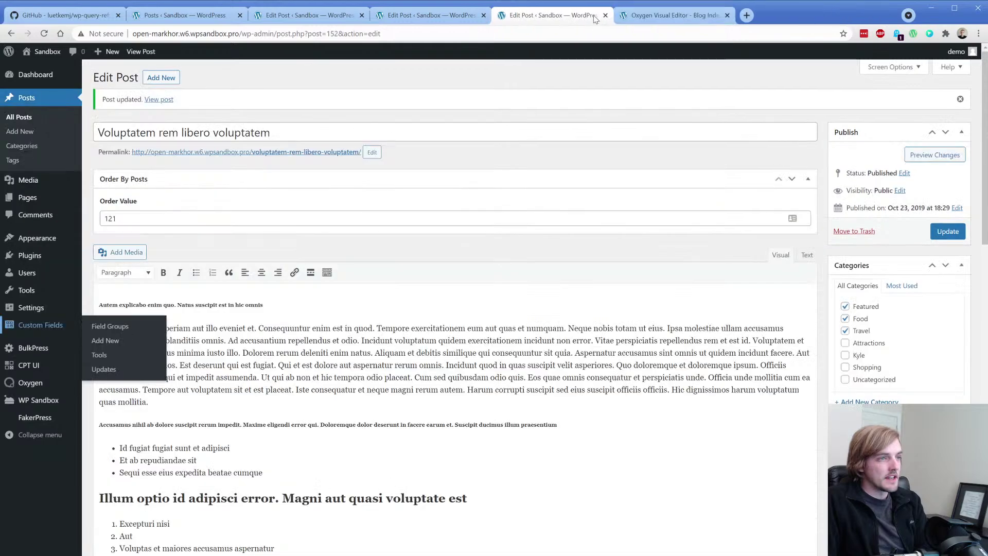
{"action": "left_click", "coordinate": [605, 16]}
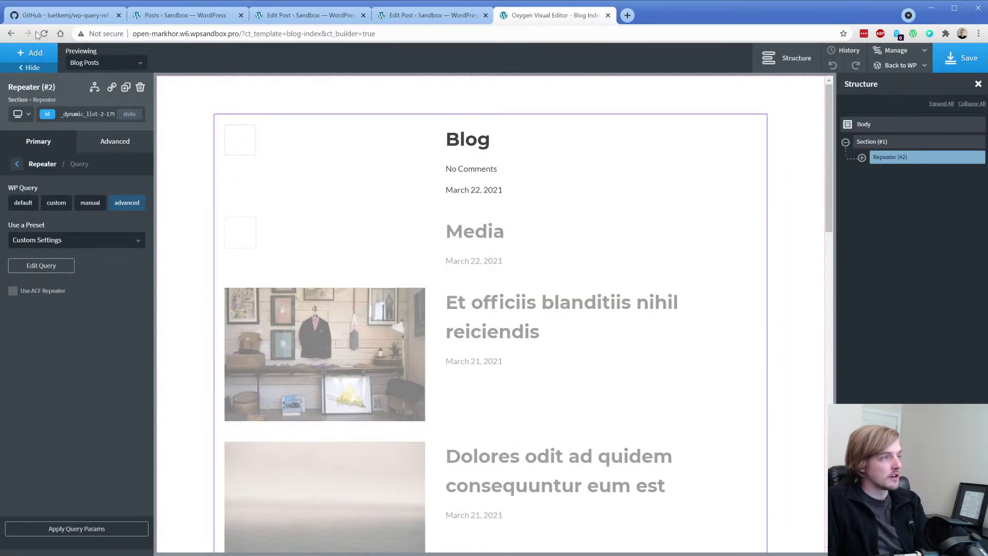
{"action": "left_click", "coordinate": [42, 33]}
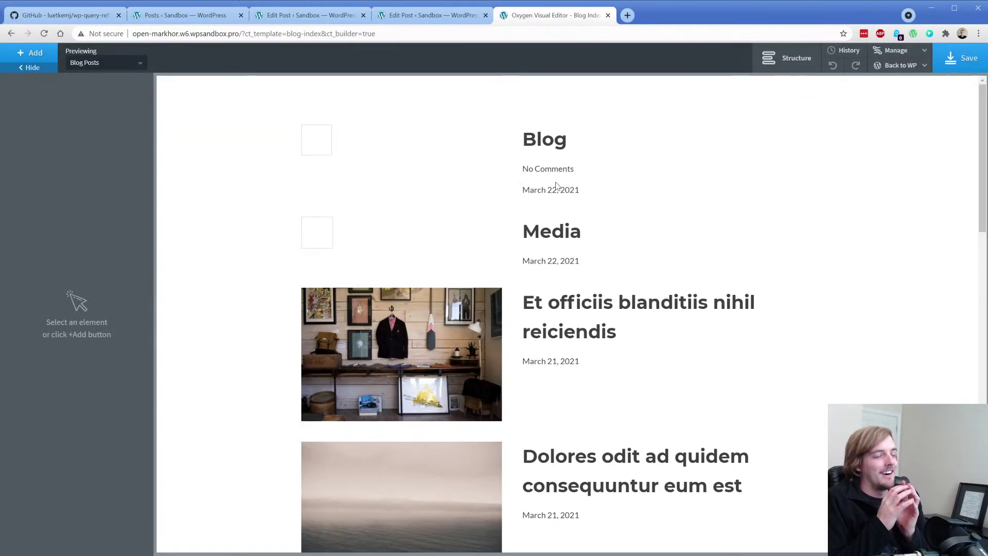
{"action": "left_click", "coordinate": [781, 66]}
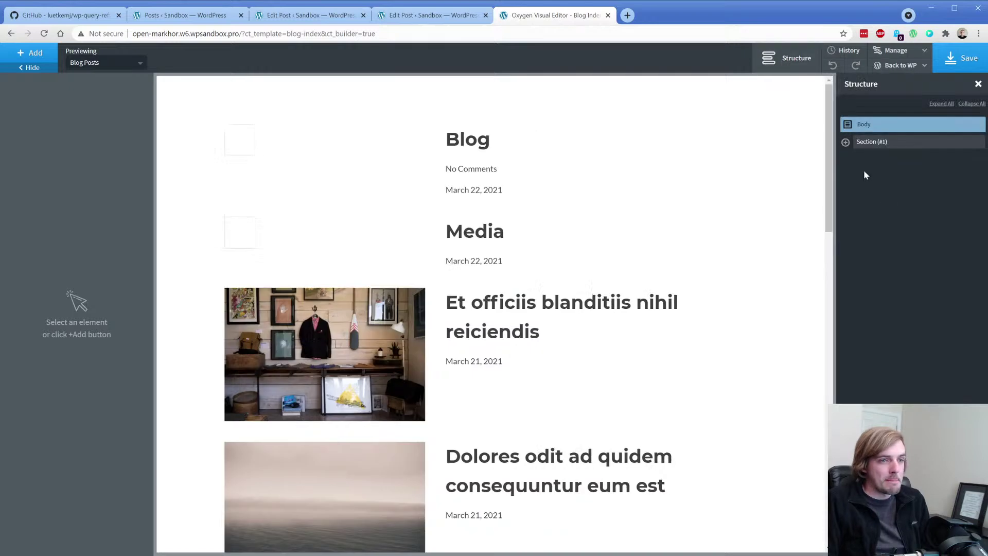
Step: Leave the Blog Index template and open the Blog Singular template in the Oxygen Visual Editor
{"action": "left_click", "coordinate": [846, 142]}
{"action": "left_click", "coordinate": [862, 158]}
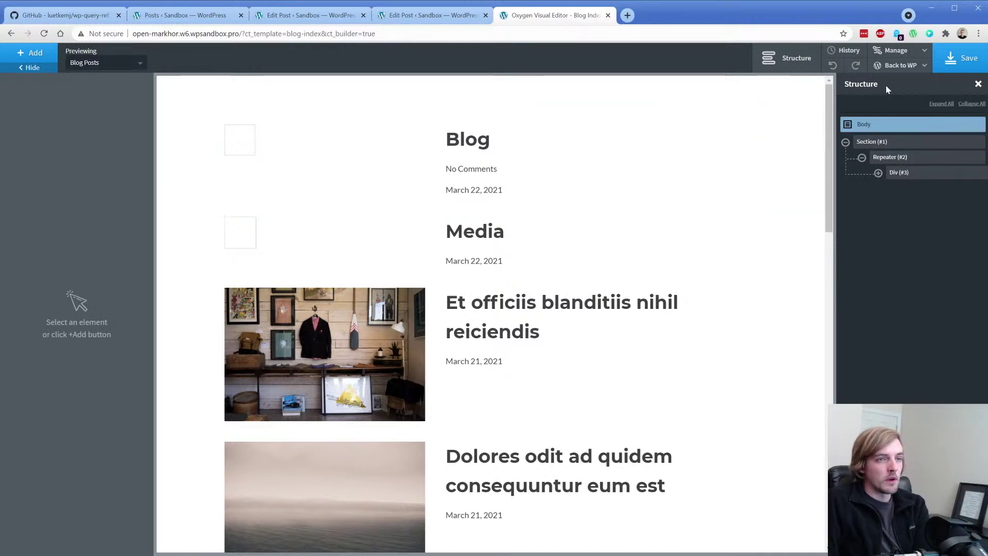
{"action": "left_click", "coordinate": [923, 65]}
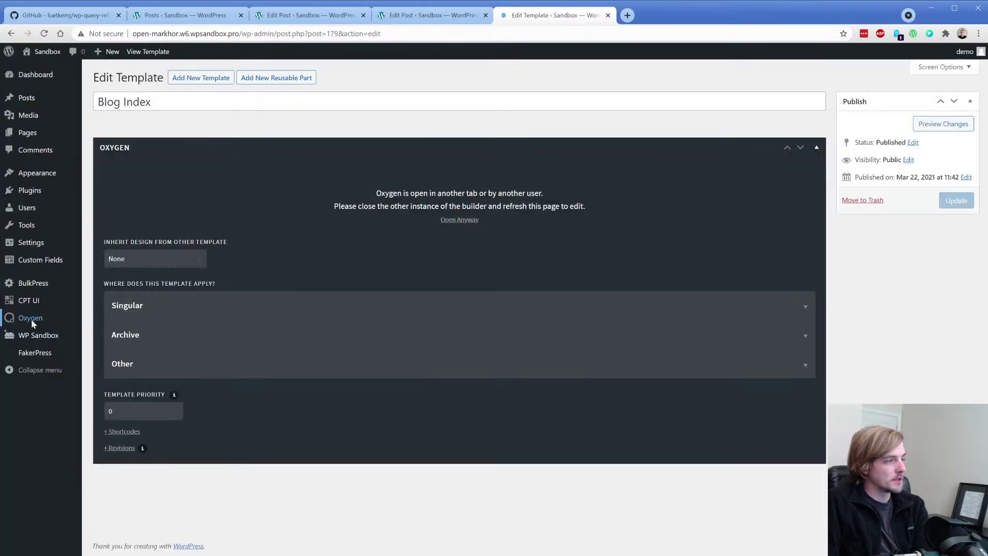
{"action": "mouse_move", "coordinate": [32, 320]}
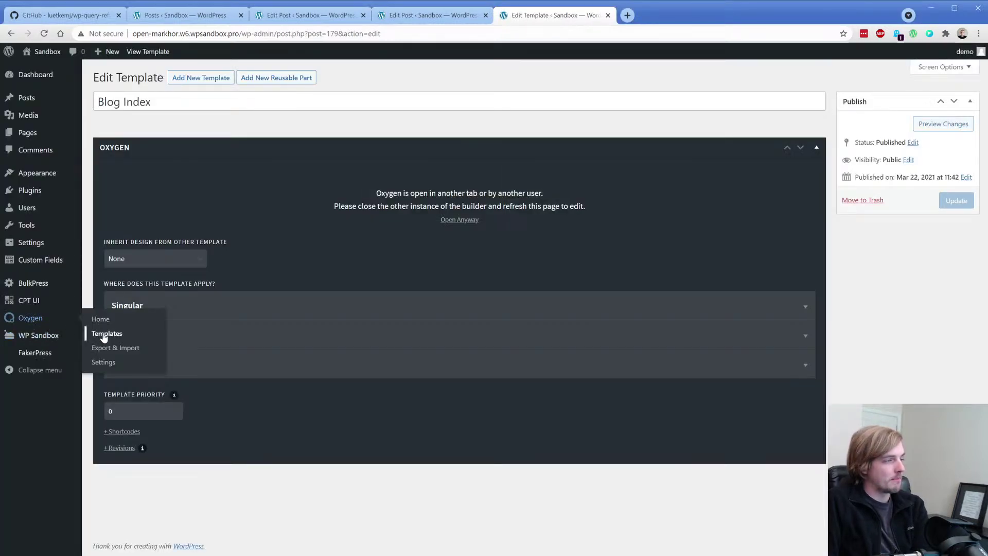
{"action": "left_click", "coordinate": [101, 335]}
{"action": "left_click", "coordinate": [121, 195]}
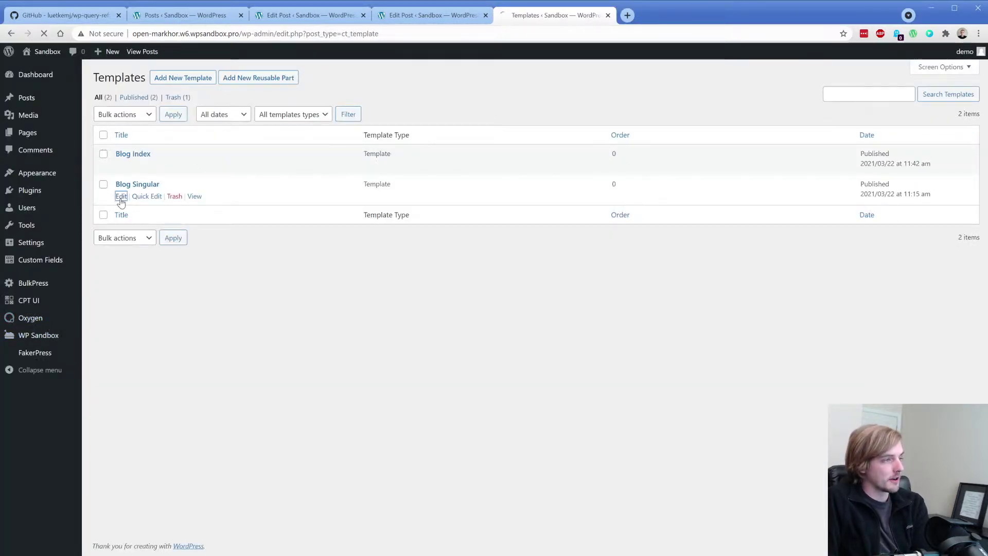
{"action": "left_click", "coordinate": [458, 220]}
{"action": "left_click", "coordinate": [544, 100]}
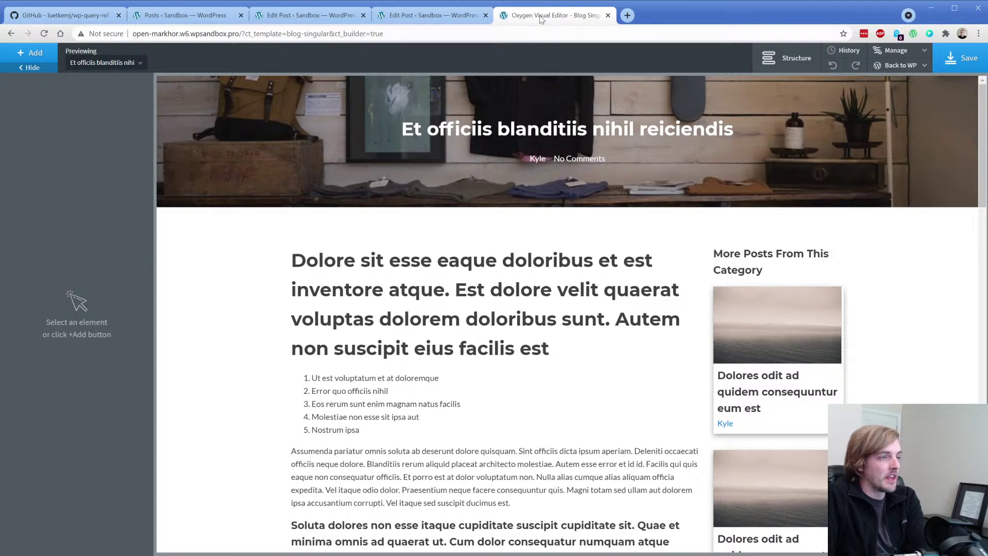
Step: Preview the Blog Singular template with the post "Eius voluptatem vel nam minus ea", using its copied title to find it
{"action": "left_click", "coordinate": [308, 15]}
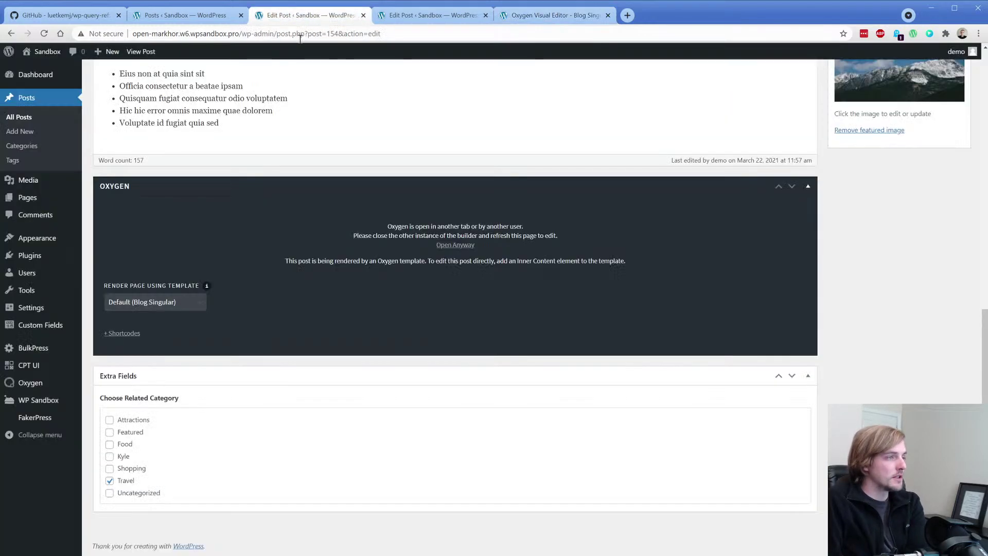
{"action": "scroll", "coordinate": [264, 108], "scroll_direction": "up", "scroll_amount": 10}
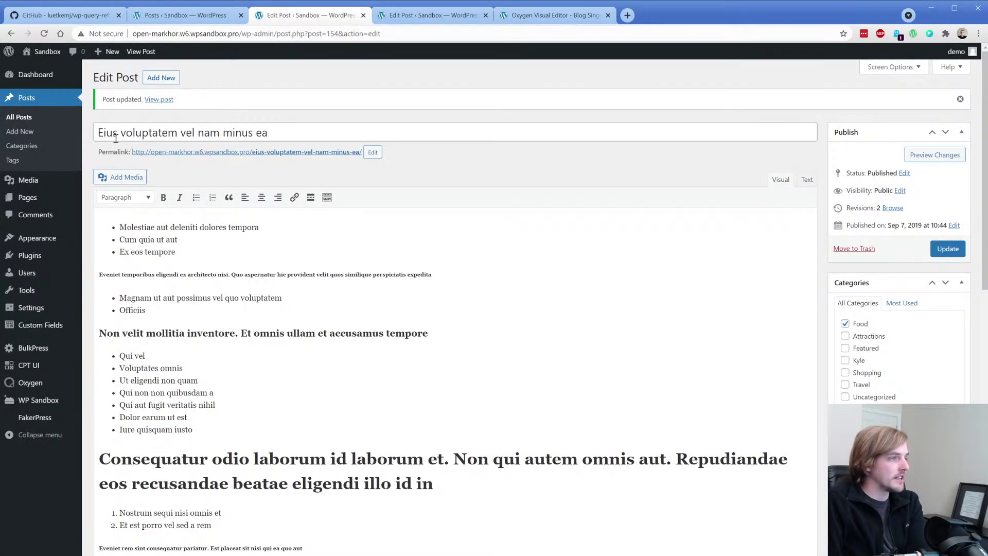
{"action": "left_click_drag", "start_coordinate": [100, 135], "coordinate": [181, 138]}
{"action": "key", "text": "ctrl+c"}
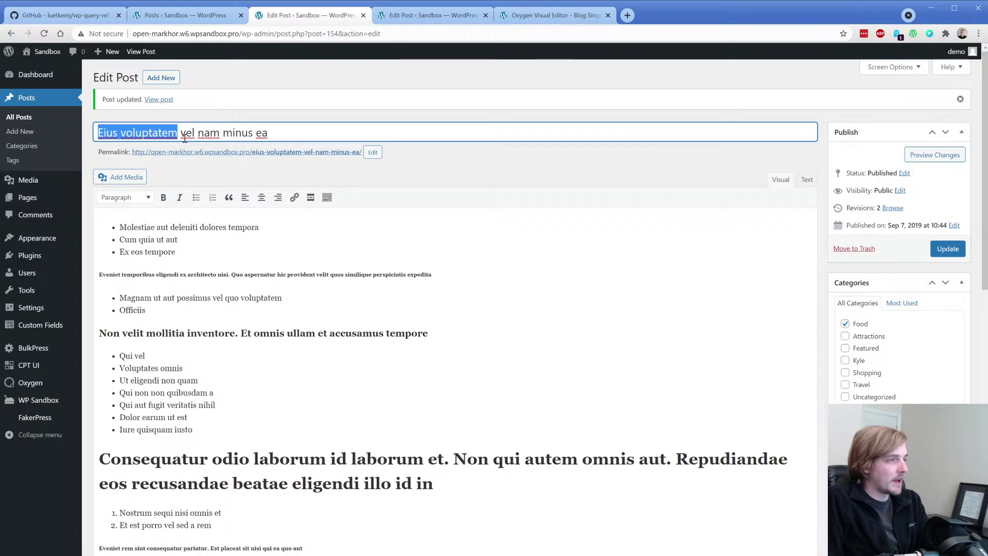
{"action": "left_click", "coordinate": [526, 15]}
{"action": "left_click", "coordinate": [94, 63]}
{"action": "key", "text": "ctrl+v"}
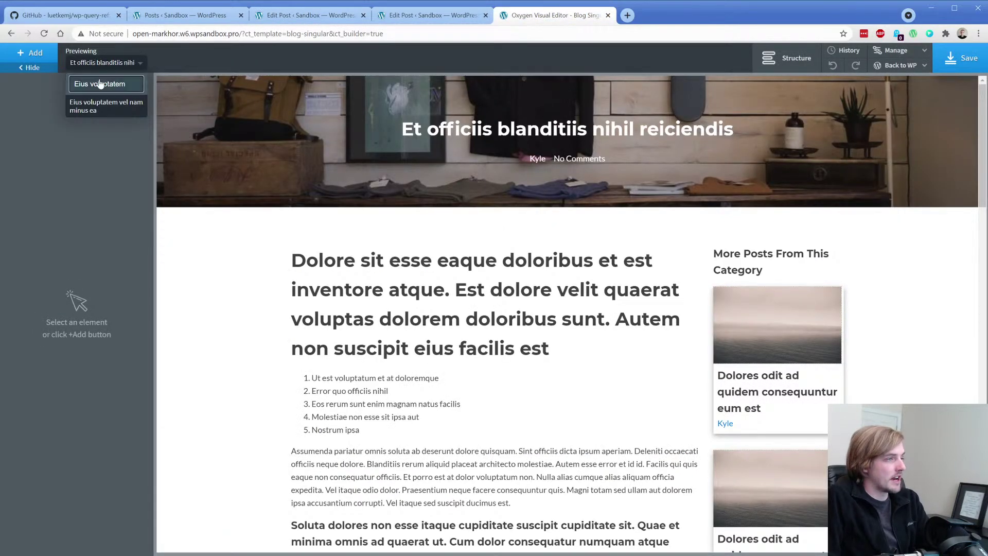
{"action": "left_click", "coordinate": [97, 104]}
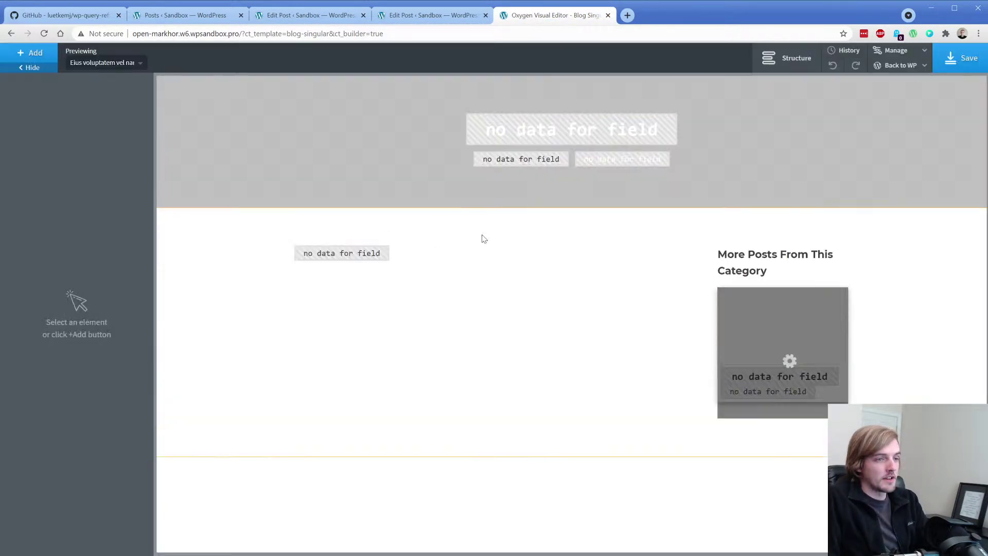
Step: Replace the "More Posts From This Category" heading text with dynamic data from the ACF field Choose Related Category
{"action": "double_click", "coordinate": [764, 266]}
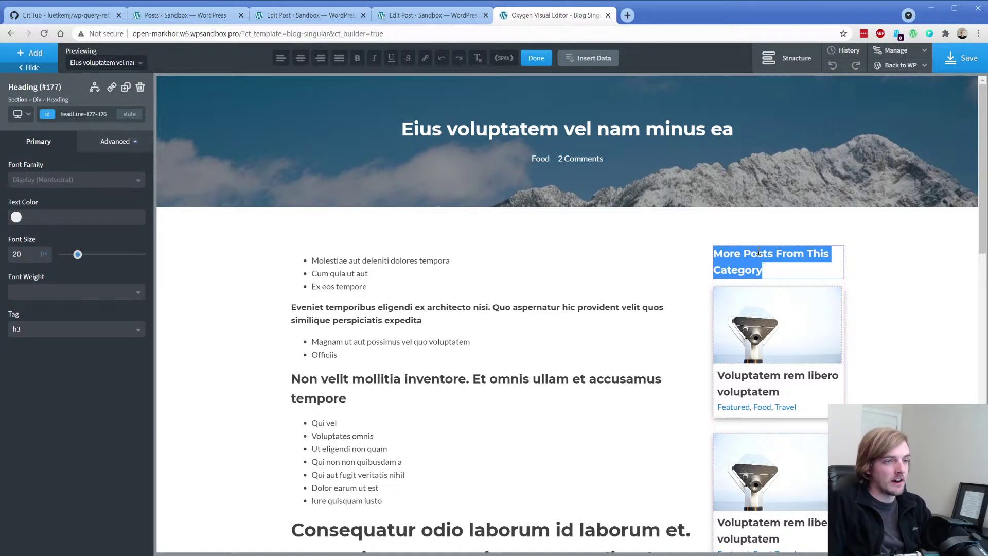
{"action": "left_click", "coordinate": [582, 59]}
{"action": "left_click", "coordinate": [600, 180]}
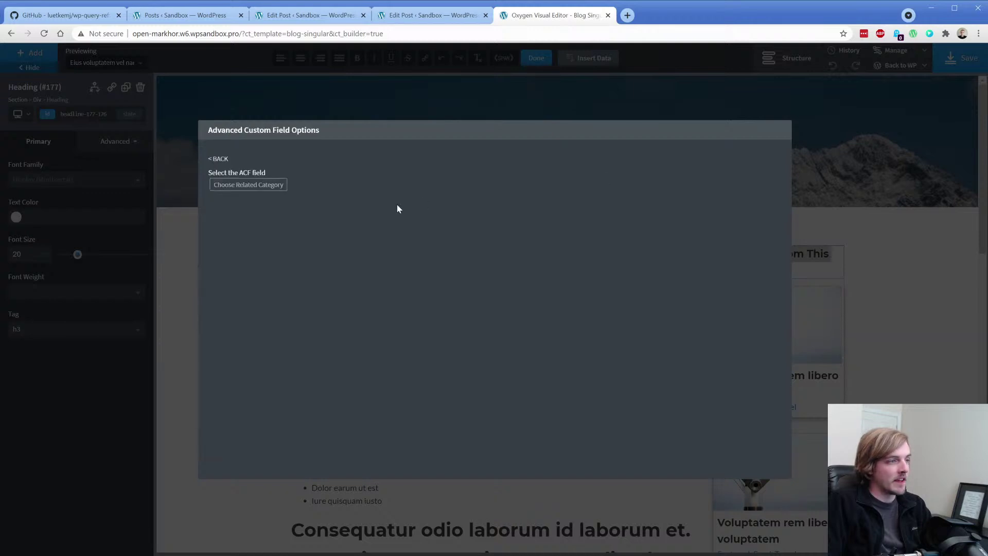
{"action": "left_click", "coordinate": [254, 186]}
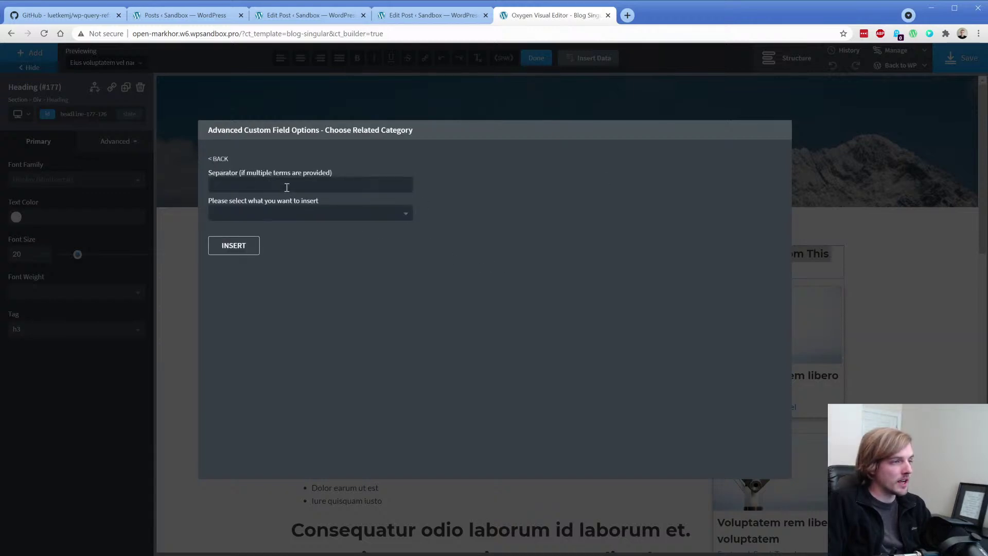
{"action": "left_click", "coordinate": [289, 214]}
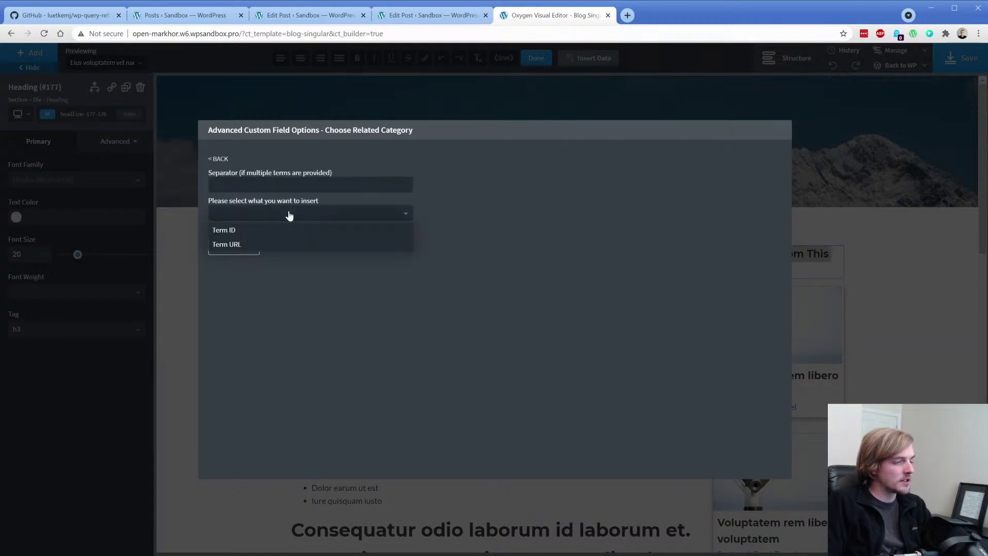
{"action": "left_click", "coordinate": [289, 215]}
{"action": "left_click", "coordinate": [238, 244]}
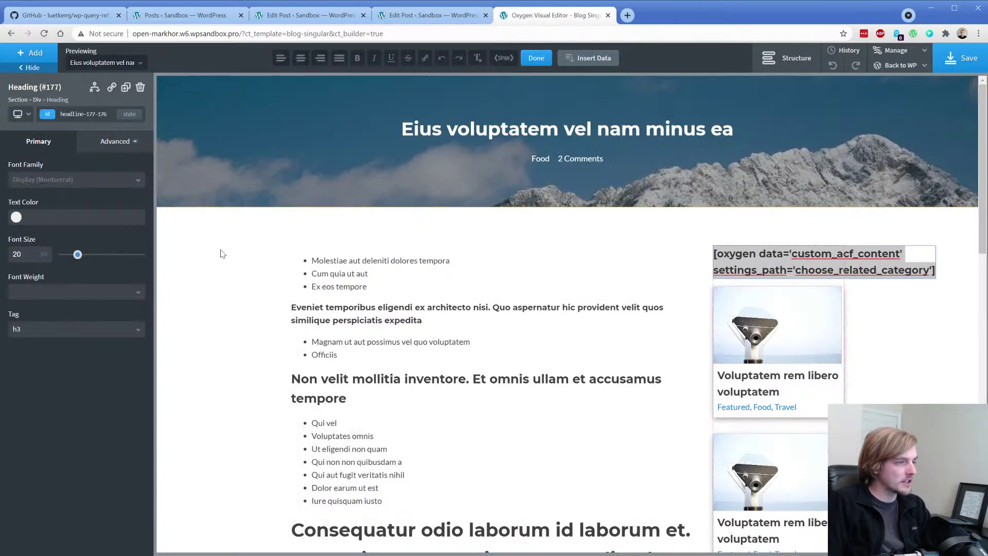
{"action": "left_click", "coordinate": [221, 254]}
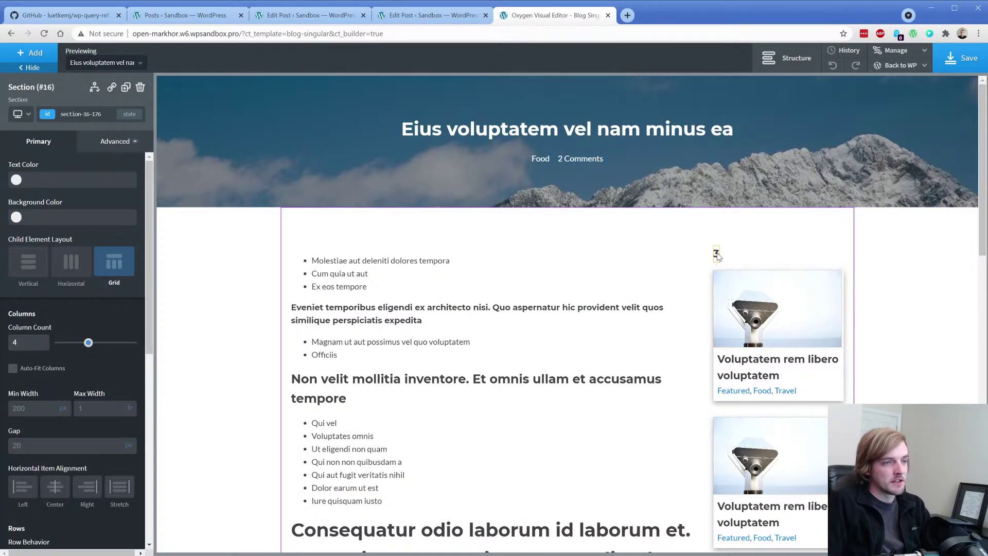
Step: Add a Code Block beneath the sidebar heading and replace its PHP with an ACF get_field snippet echoing the term's name and description
{"action": "double_click", "coordinate": [715, 254]}
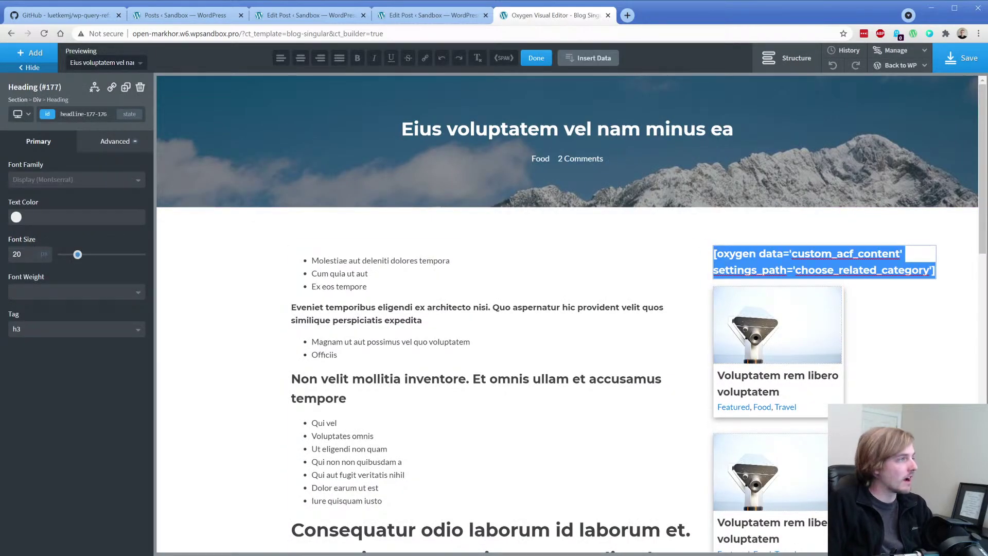
{"action": "key", "text": "alt+Tab"}
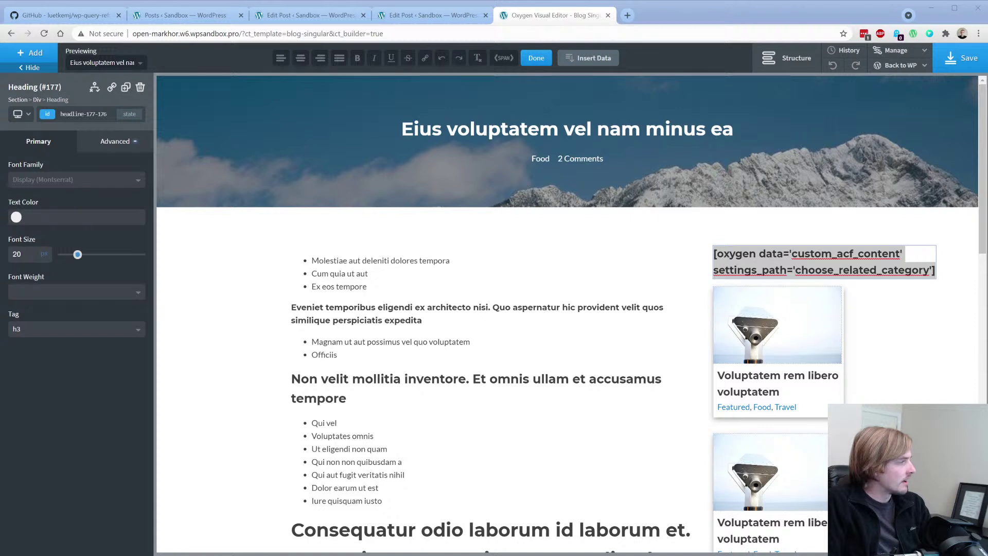
{"action": "triple_click", "coordinate": [767, 264]}
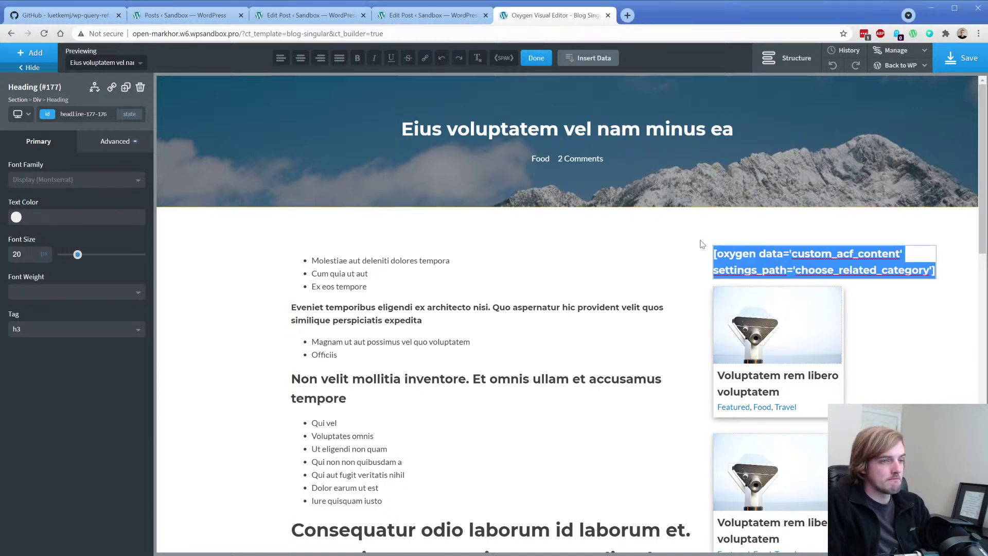
{"action": "left_click", "coordinate": [46, 61]}
{"action": "scroll", "coordinate": [82, 257], "scroll_direction": "down", "scroll_amount": 5}
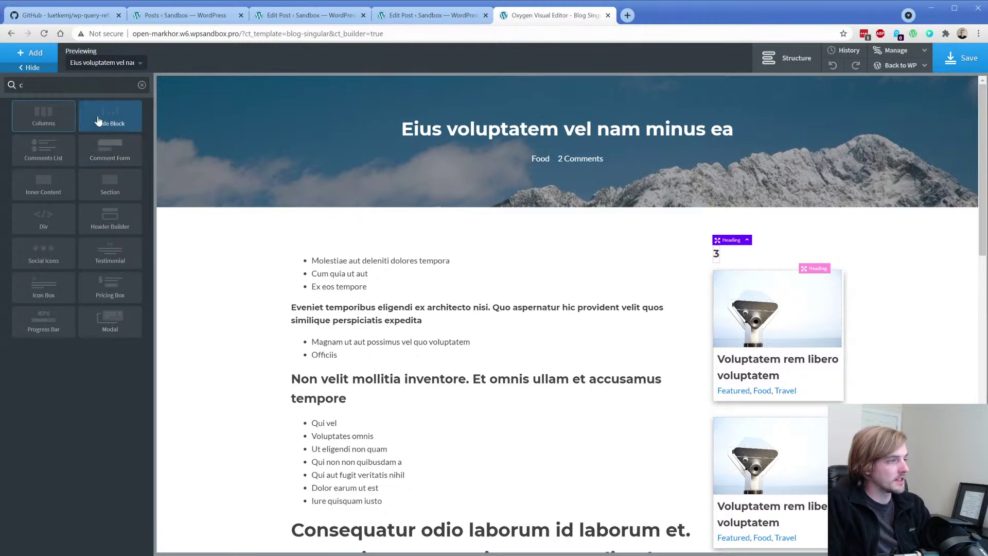
{"action": "left_click", "coordinate": [103, 117]}
{"action": "left_click", "coordinate": [82, 211]}
{"action": "key", "text": "ctrl+a"}
{"action": "type", "text": "<?php $term = get_field('taxonomy_field_name'); if( $term ): ?>     <h2><?php echo esc_html( $term->name ); ?></h2>     <p><?php echo esc_html( $term->description ); ?></p> <?php endif; ?>"}
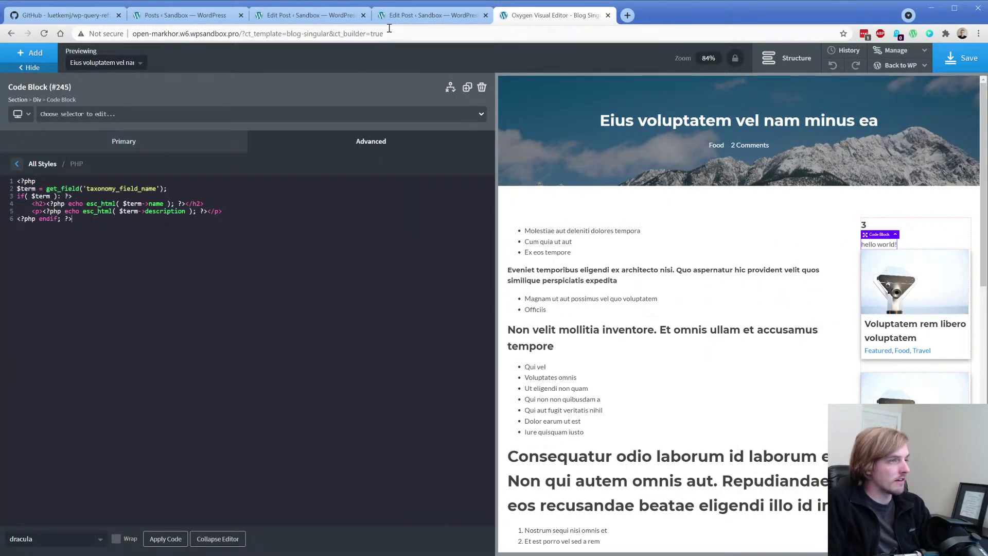
Step: Copy the field name choose_related_category from the Extra Fields group, substitute it for taxonomy_field_name in the code block and apply the code
{"action": "left_click", "coordinate": [180, 19]}
{"action": "mouse_move", "coordinate": [46, 325]}
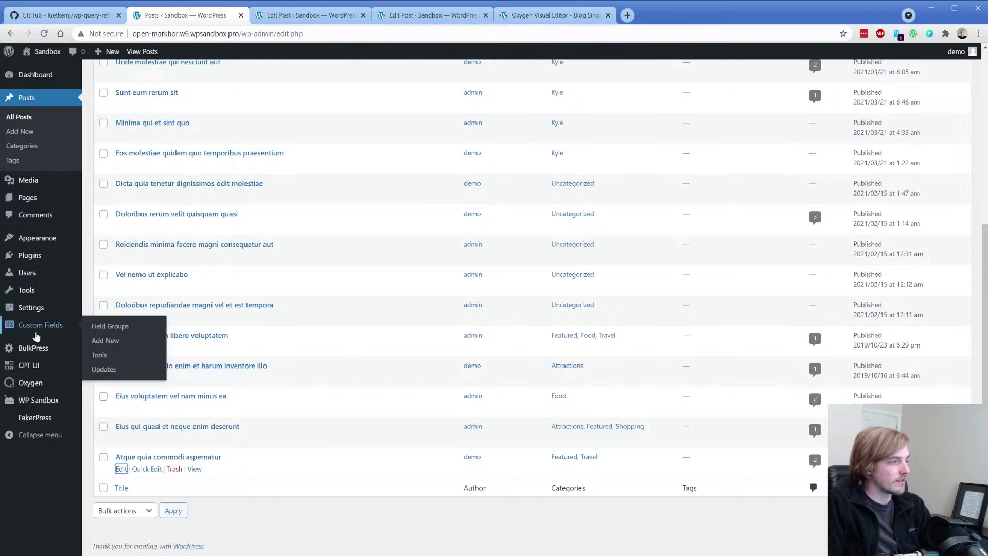
{"action": "left_click", "coordinate": [105, 329]}
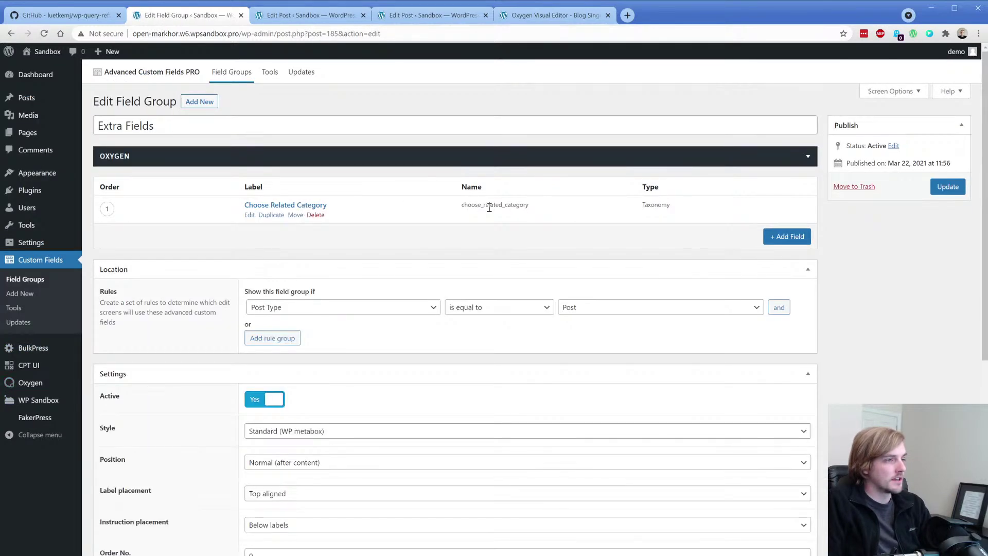
{"action": "double_click", "coordinate": [495, 204]}
{"action": "key", "text": "ctrl+c"}
{"action": "left_click", "coordinate": [523, 15]}
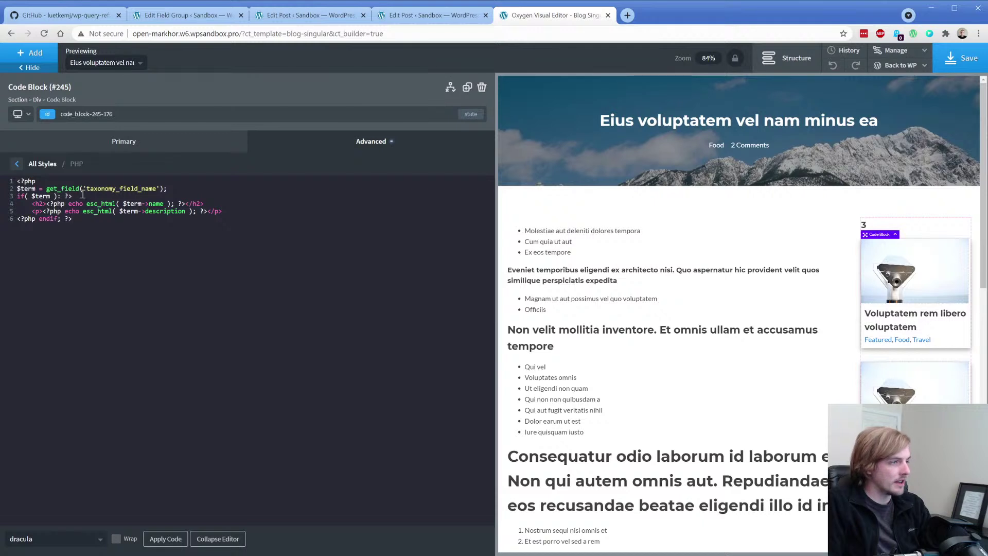
{"action": "left_click_drag", "start_coordinate": [86, 188], "coordinate": [154, 188]}
{"action": "key", "text": "ctrl+v"}
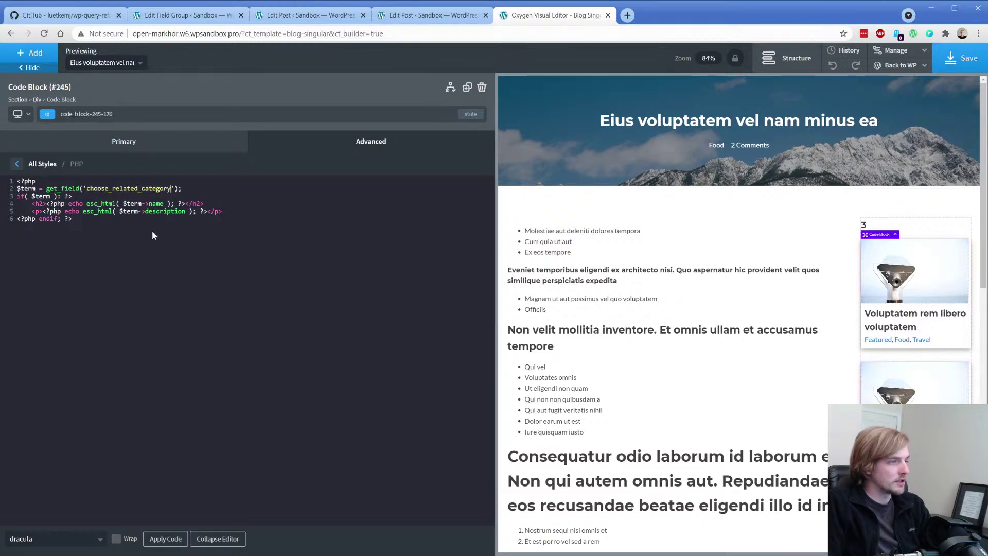
{"action": "left_click", "coordinate": [165, 538]}
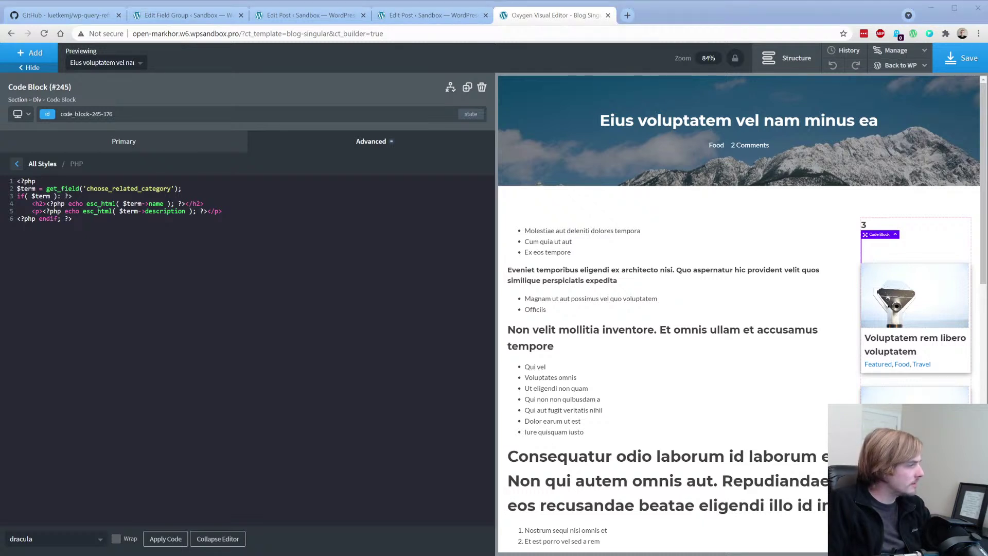
Step: Swap the code block's PHP for the snippet echoing "Term name:" and "Term color:", set its field to choose_related_category and apply it
{"action": "left_click", "coordinate": [132, 244]}
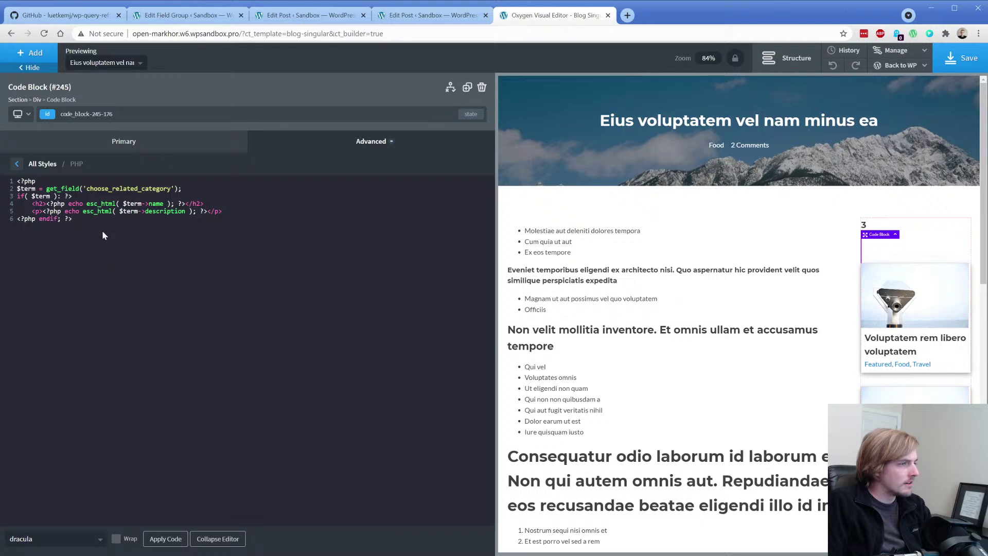
{"action": "left_click", "coordinate": [226, 15]}
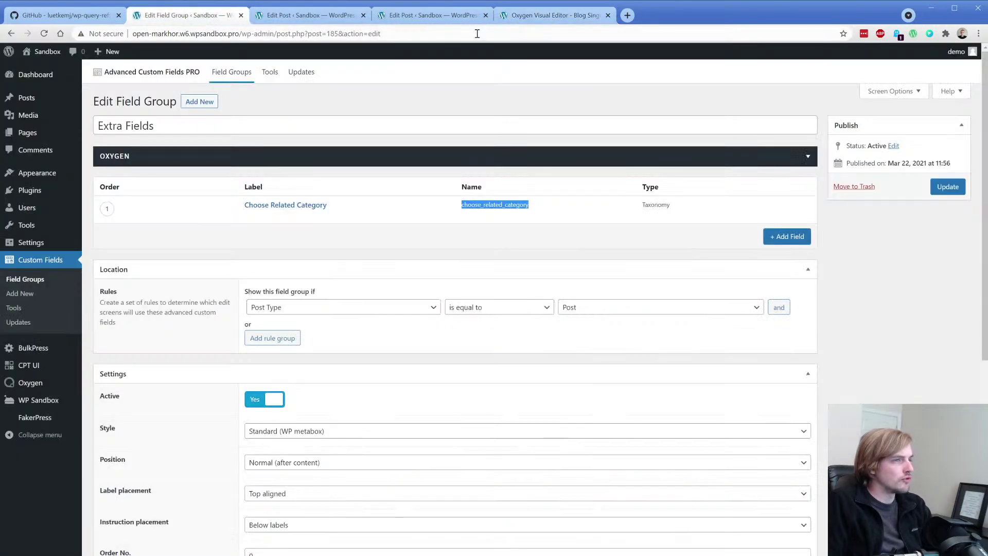
{"action": "left_click", "coordinate": [561, 19]}
{"action": "left_click_drag", "start_coordinate": [86, 189], "coordinate": [156, 189]}
{"action": "key", "text": "ctrl+v"}
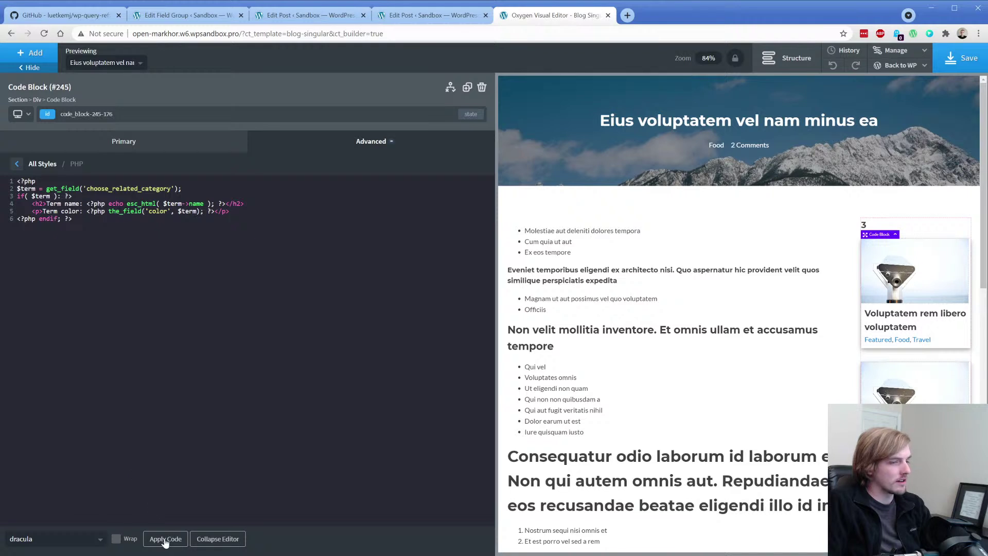
{"action": "left_click", "coordinate": [165, 538]}
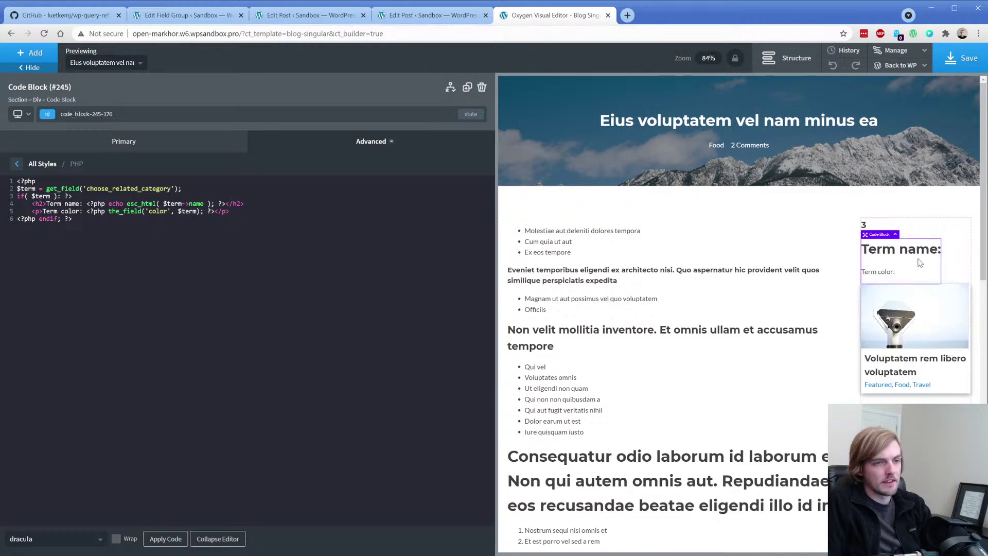
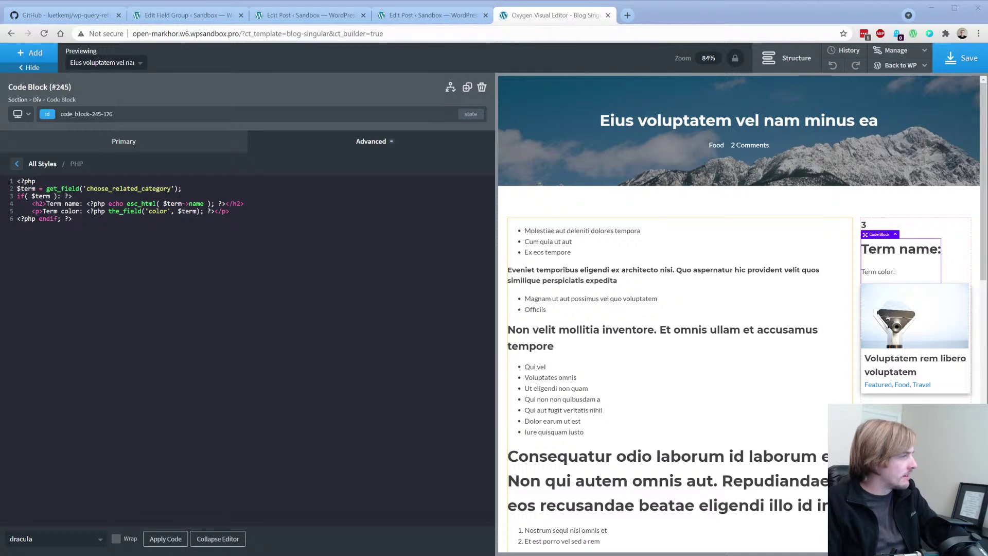
Step: Replace the "Term color" line in the code block with <?php echo $term->name; ?> and apply the code
{"action": "left_click", "coordinate": [76, 219]}
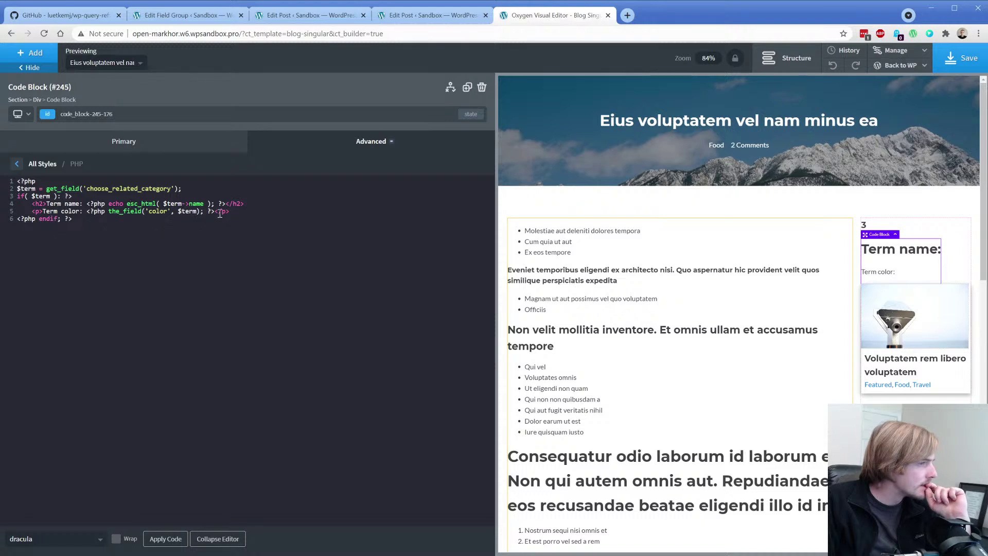
{"action": "left_click_drag", "start_coordinate": [230, 212], "coordinate": [10, 215]}
{"action": "key", "text": "BackSpace"}
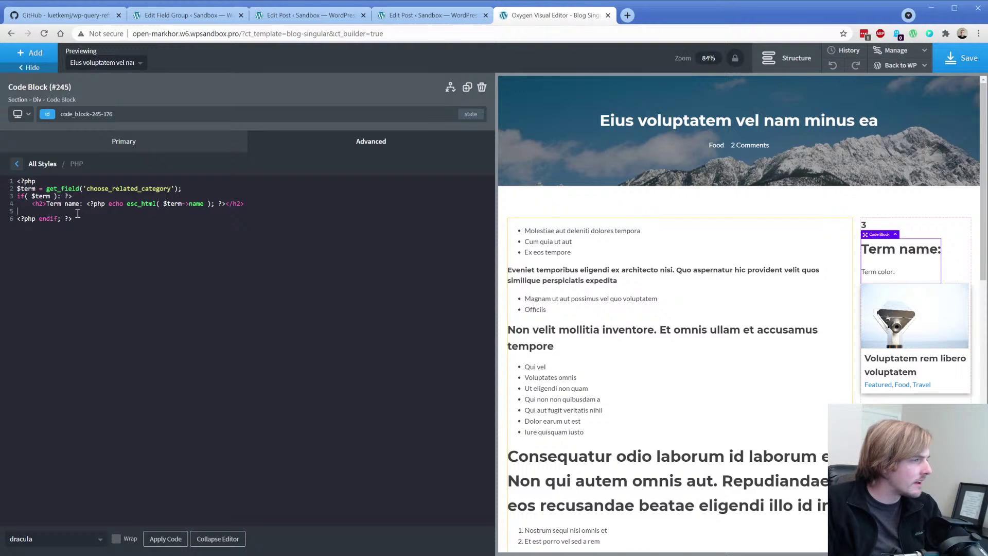
{"action": "type", "text": "<?php echo $term->name; ?>"}
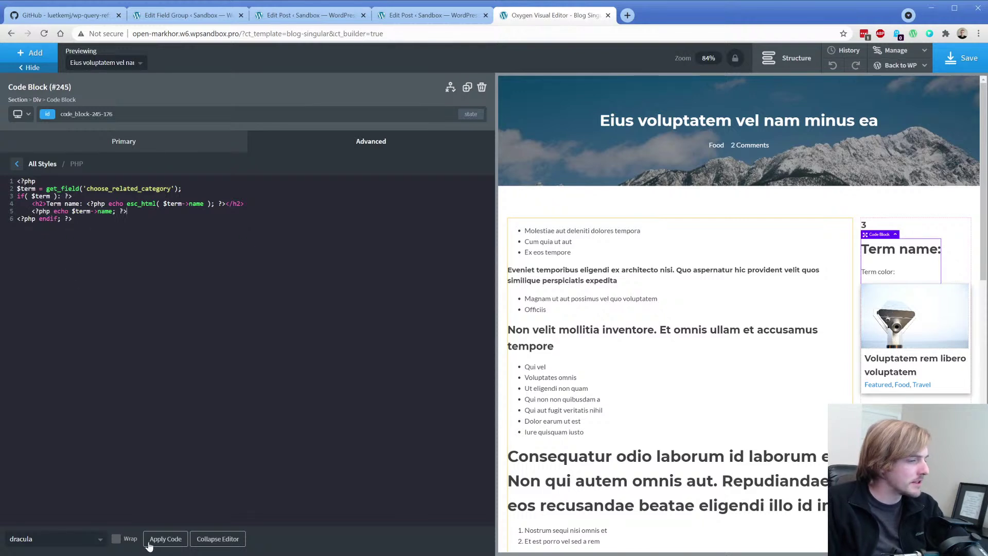
{"action": "left_click", "coordinate": [91, 211]}
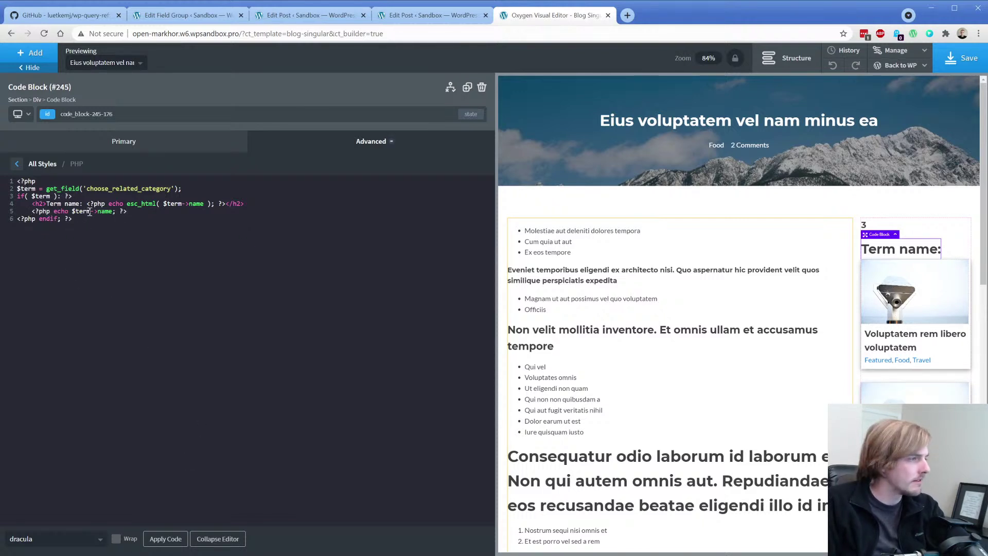
Step: Move the <?php echo $term->name; ?> line below the endif line in the code block and apply the code
{"action": "left_click_drag", "start_coordinate": [123, 213], "coordinate": [128, 213]}
{"action": "key", "text": "ctrl+c"}
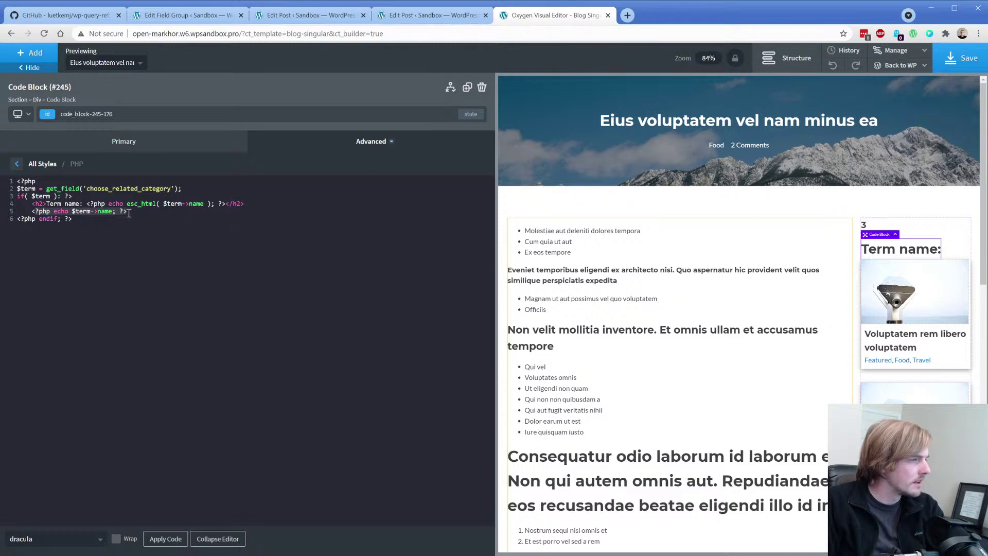
{"action": "key", "text": "BackSpace"}
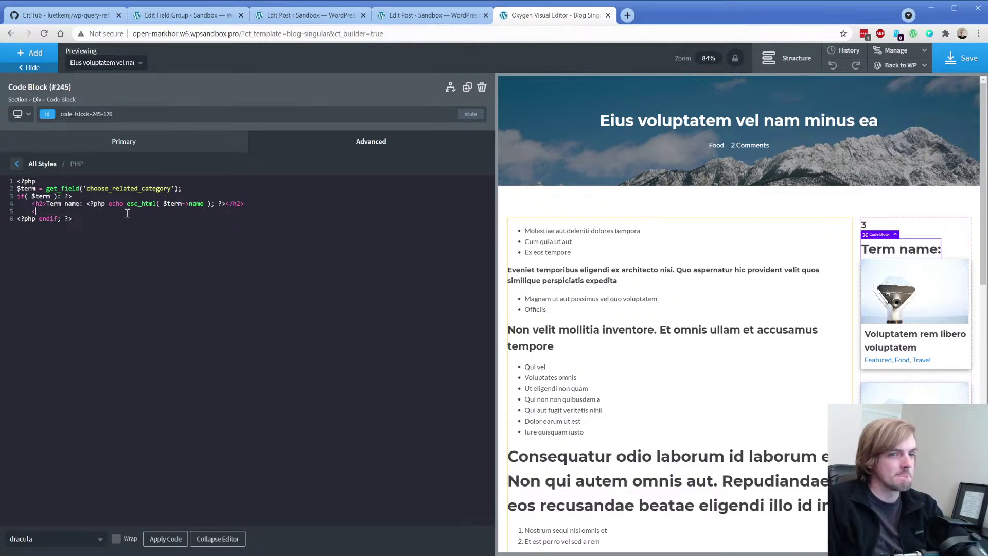
{"action": "key", "text": "BackSpace"}
{"action": "key", "text": "BackSpace"}
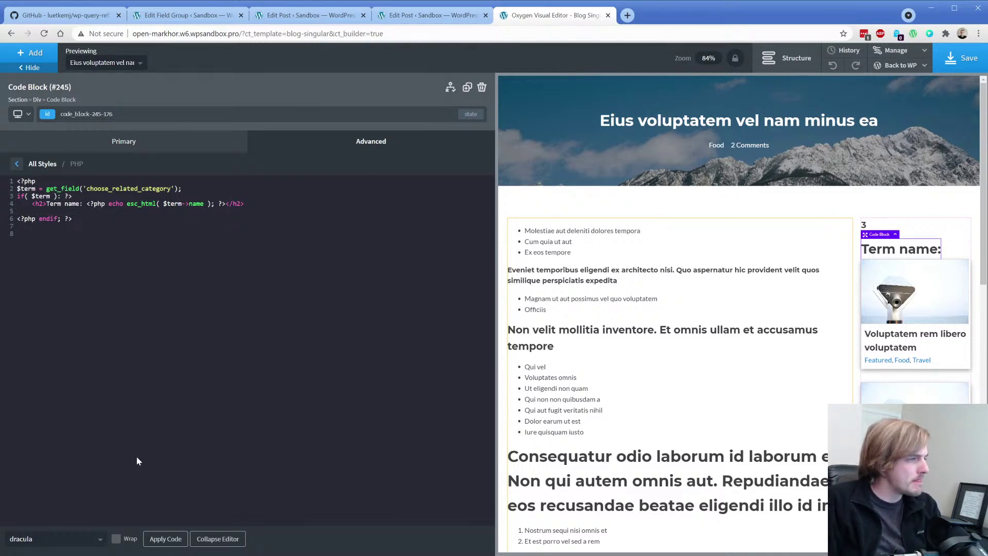
{"action": "key", "text": "ctrl+v"}
{"action": "left_click", "coordinate": [18, 234]}
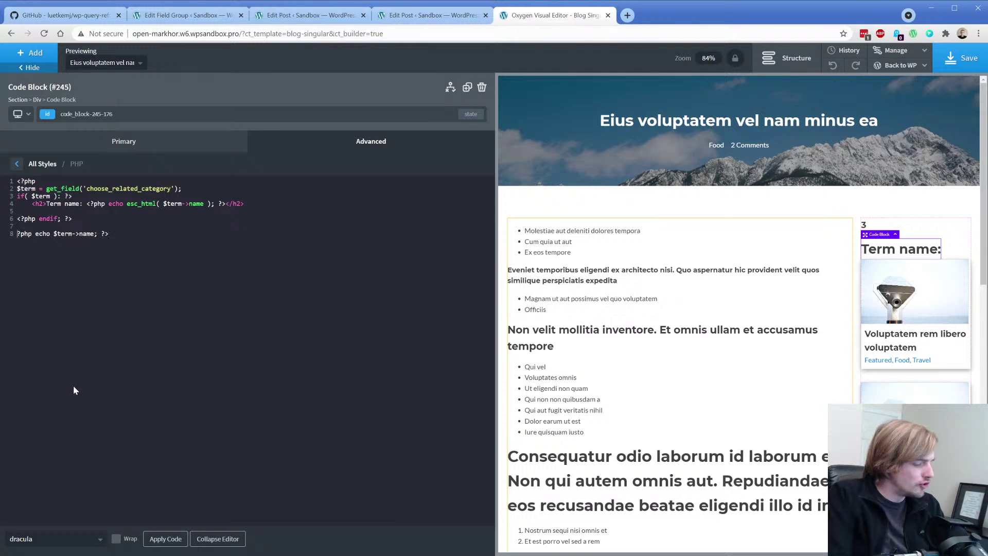
{"action": "type", "text": "<"}
{"action": "left_click", "coordinate": [147, 536]}
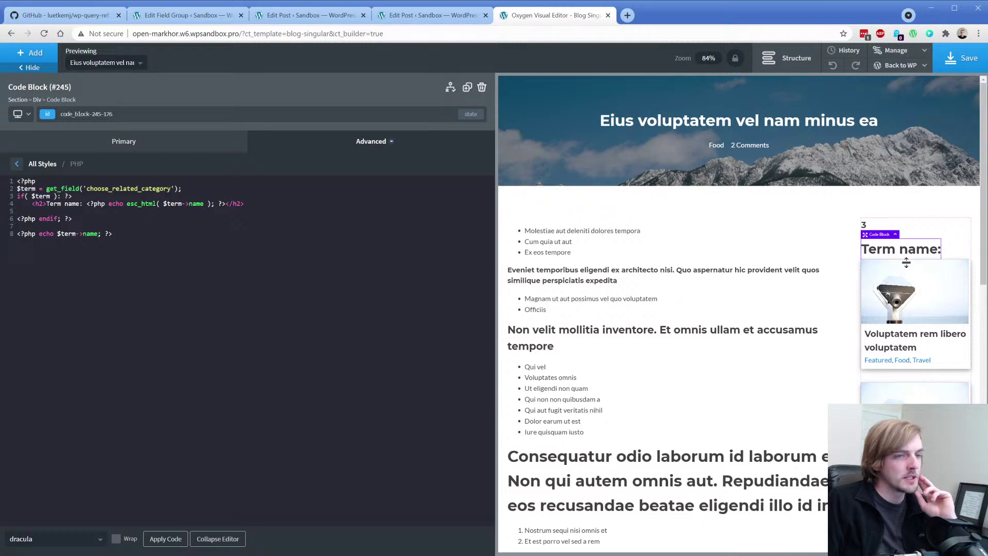
Step: Reopen the sidebar code block's PHP and replace all its code with the text "Similar posts from the AAA category"
{"action": "left_click", "coordinate": [906, 238]}
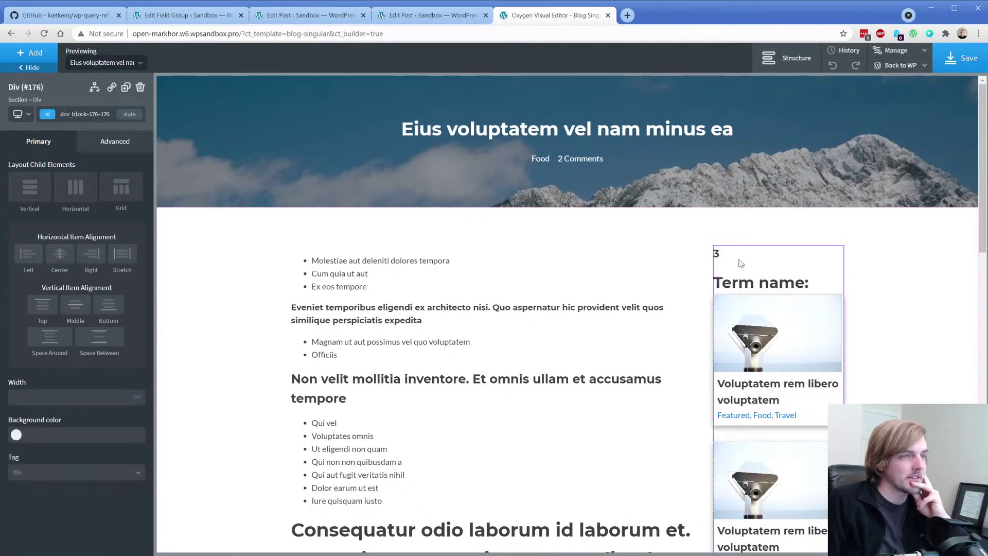
{"action": "left_click", "coordinate": [787, 57]}
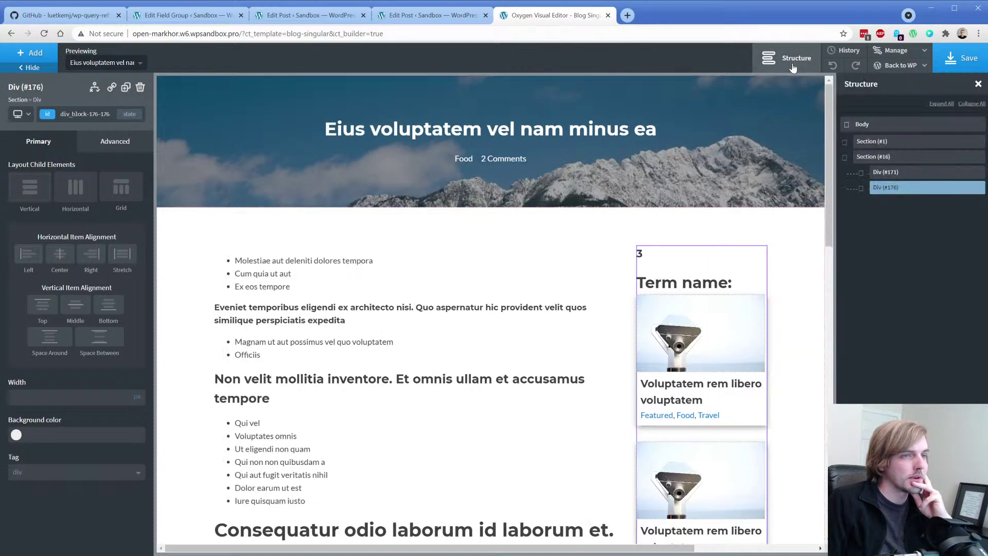
{"action": "left_click", "coordinate": [862, 188]}
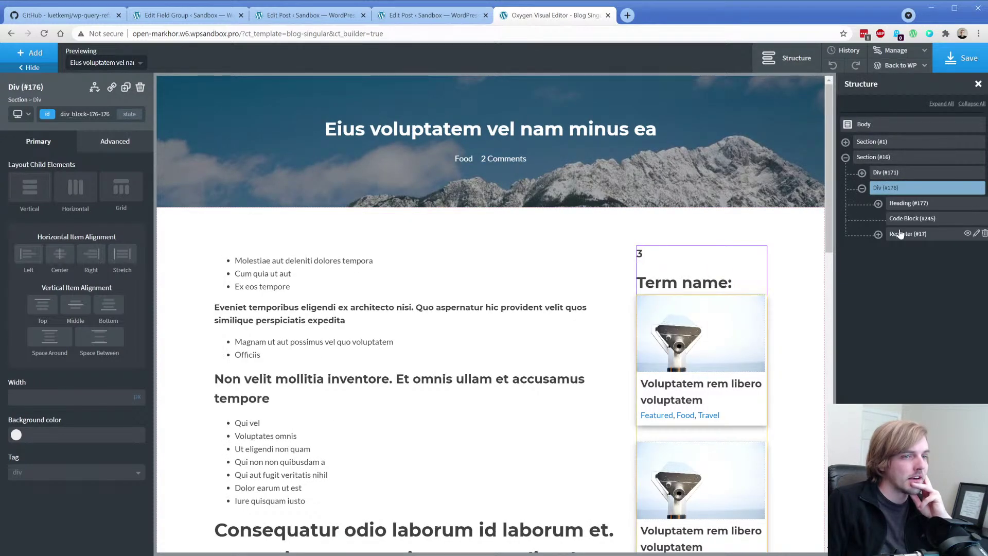
{"action": "left_click", "coordinate": [656, 267]}
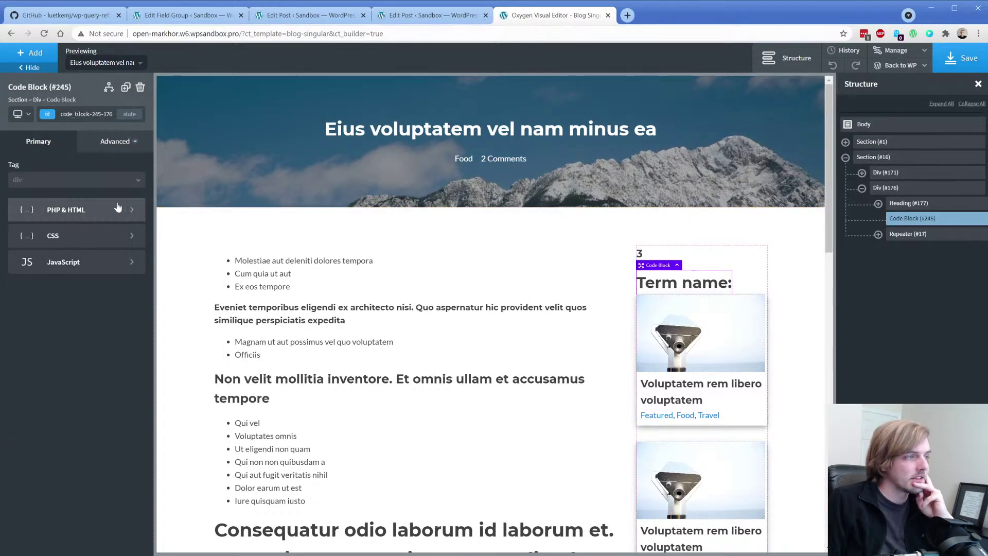
{"action": "left_click", "coordinate": [59, 209]}
{"action": "key", "text": "ctrl+a"}
{"action": "key", "text": "BackSpace"}
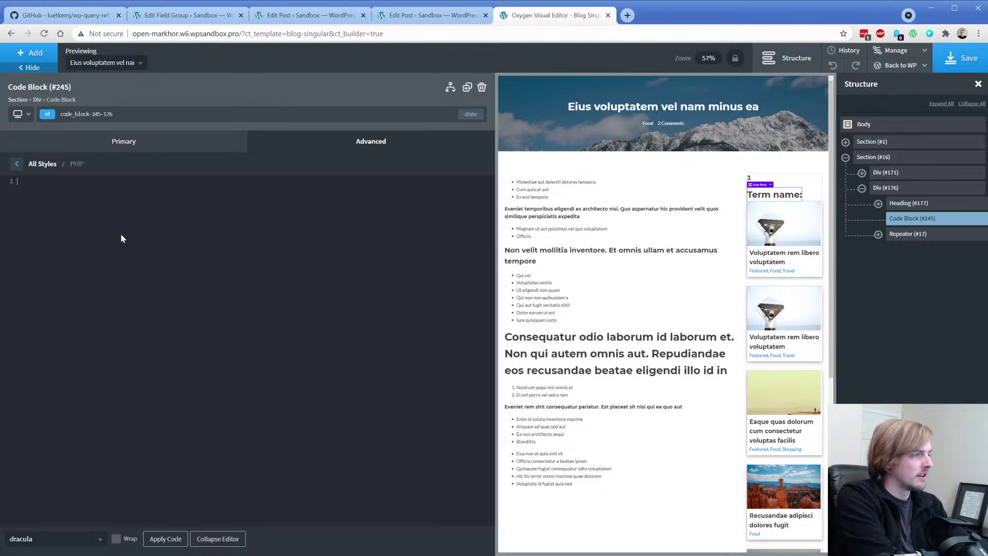
{"action": "type", "text": "Similar posts"}
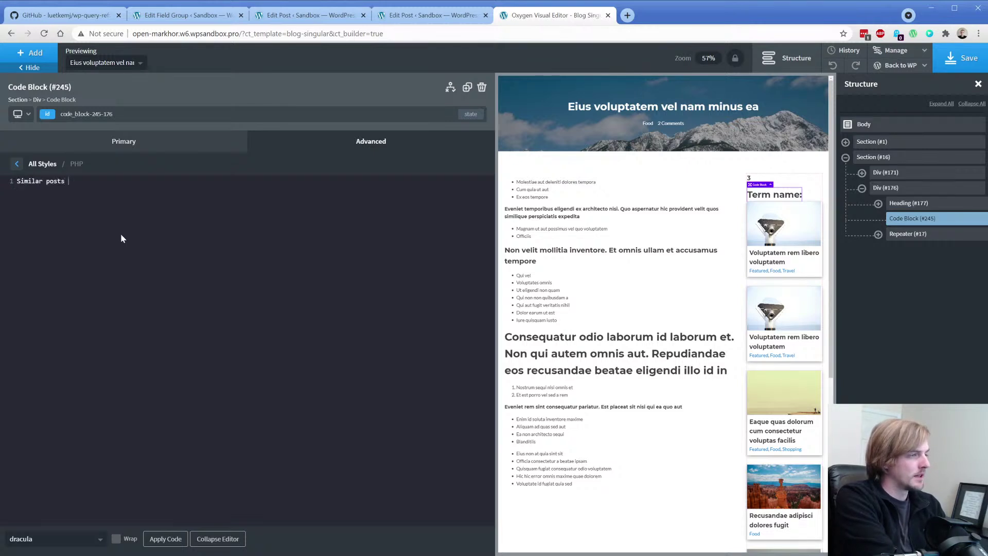
{"action": "type", "text": " from the"}
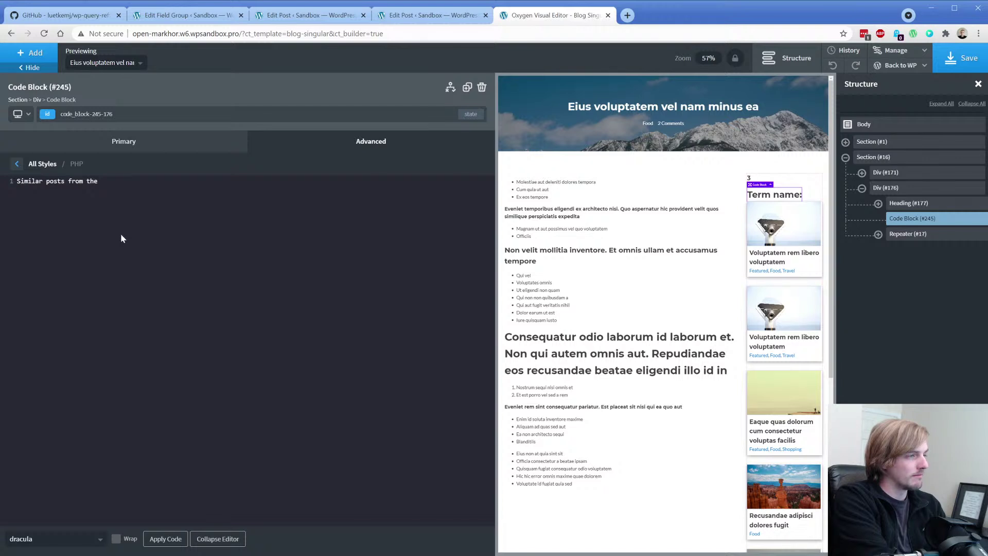
{"action": "type", "text": " AAA category"}
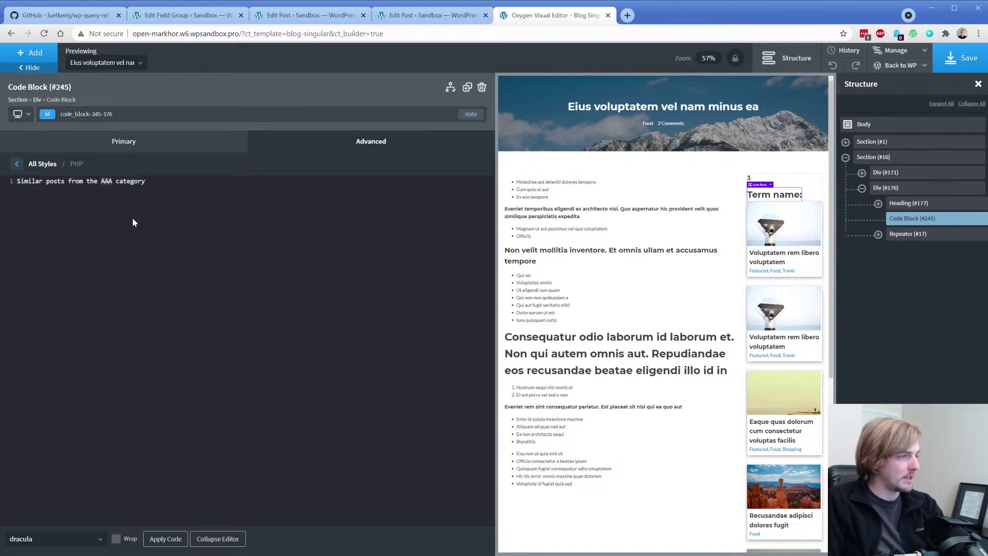
Step: Remove the AAA placeholder and insert blank lines between "Similar posts from the" and "category" in the code block
{"action": "key", "text": "BackSpace"}
{"action": "key", "text": "BackSpace"}
{"action": "key", "text": "BackSpace"}
{"action": "key", "text": "BackSpace"}
{"action": "key", "text": "Return"}
{"action": "key", "text": "Return"}
{"action": "key", "text": "Return"}
{"action": "key", "text": "Return"}
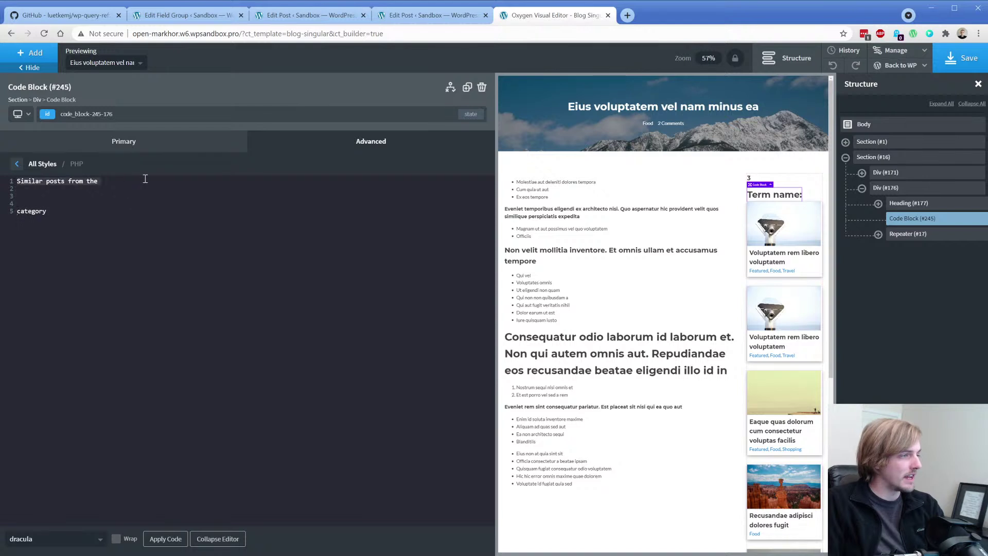
{"action": "left_click", "coordinate": [117, 196]}
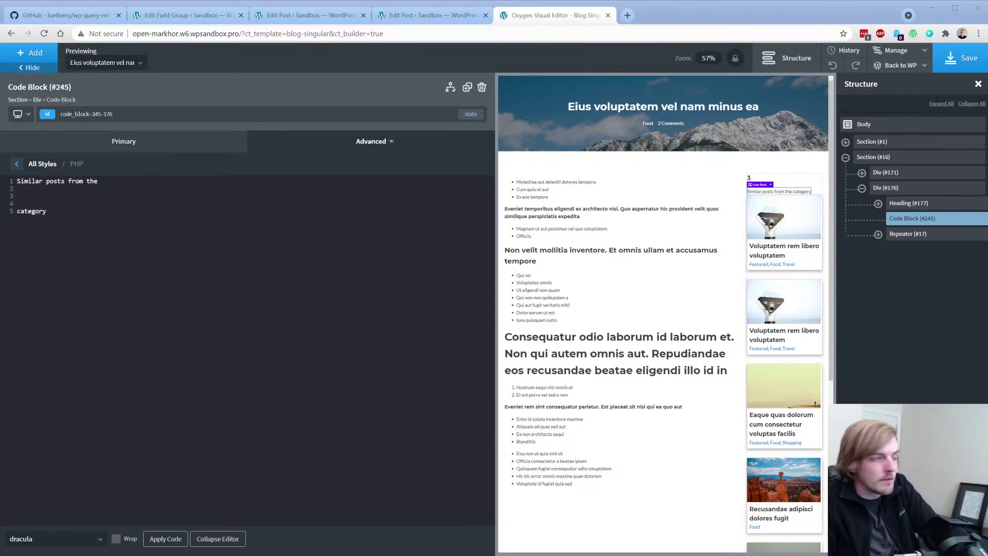
{"action": "left_click", "coordinate": [79, 195]}
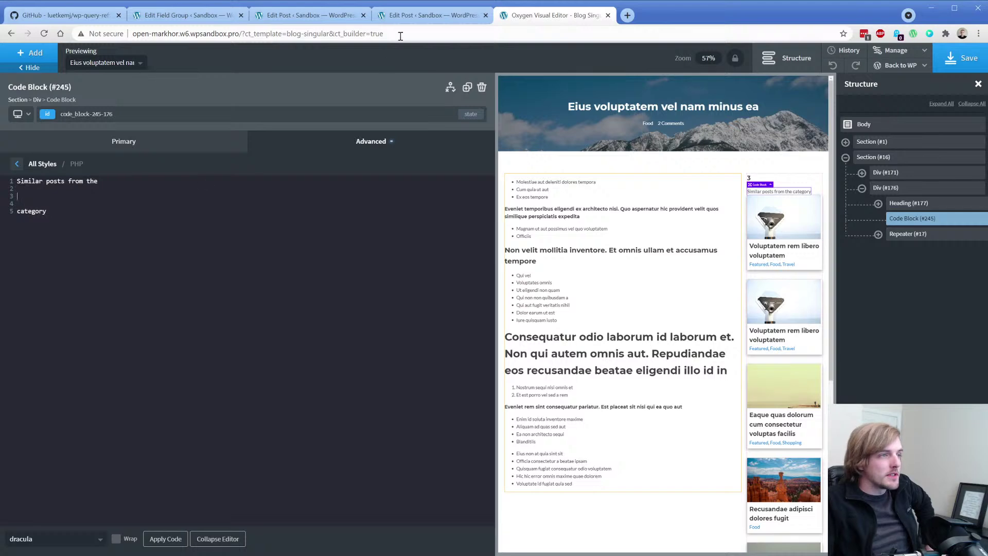
Step: Check which related category is selected in the post's Extra Fields, and return to the Oxygen editor
{"action": "left_click", "coordinate": [308, 15]}
{"action": "scroll", "coordinate": [266, 343], "scroll_direction": "down", "scroll_amount": 10}
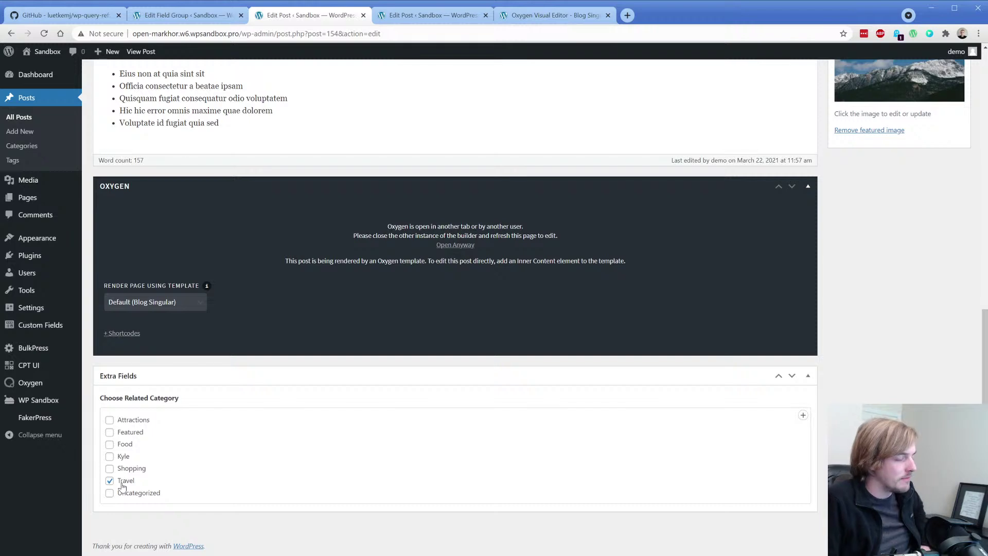
{"action": "left_click", "coordinate": [447, 13]}
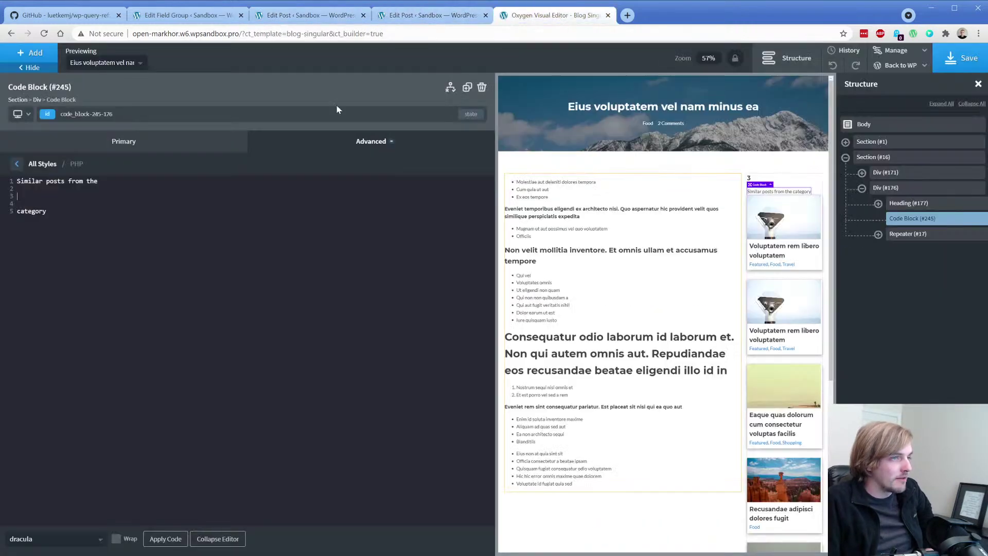
{"action": "left_click", "coordinate": [551, 15]}
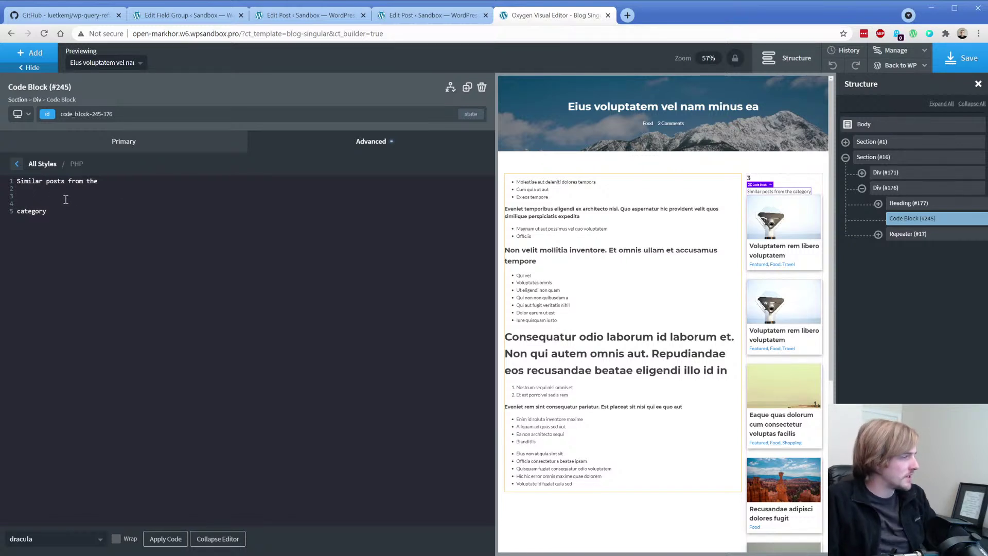
Step: Delete the blank lines and the word "category" from the code block, leaving only "Similar posts from the"
{"action": "type", "text": "<?"}
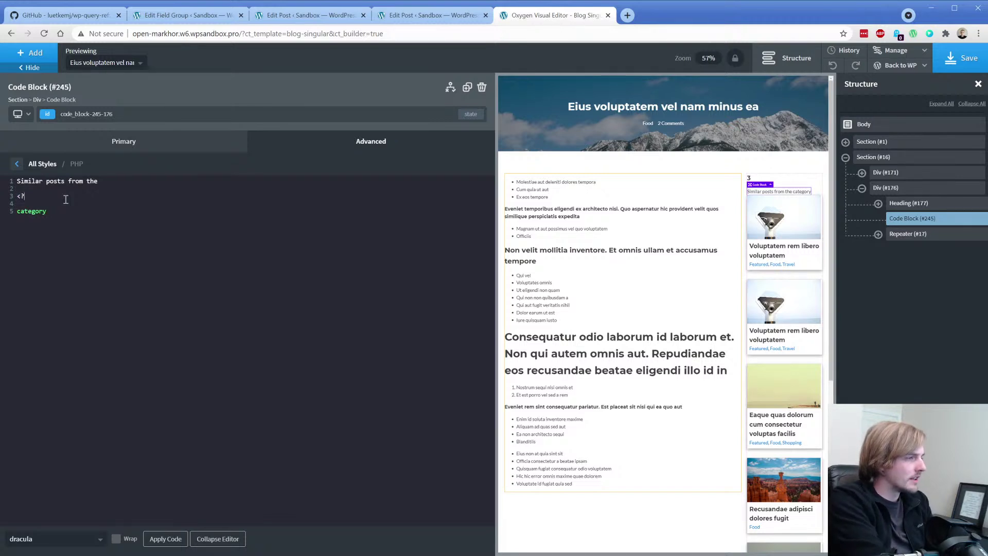
{"action": "key", "text": "BackSpace"}
{"action": "key", "text": "BackSpace"}
{"action": "key", "text": "BackSpace"}
{"action": "key", "text": "BackSpace"}
{"action": "key", "text": "Delete"}
{"action": "key", "text": "Delete"}
{"action": "key", "text": "Delete"}
{"action": "key", "text": "Delete"}
{"action": "key", "text": "Delete"}
{"action": "key", "text": "Delete"}
{"action": "key", "text": "Delete"}
{"action": "key", "text": "Delete"}
{"action": "key", "text": "Delete"}
{"action": "key", "text": "Delete"}
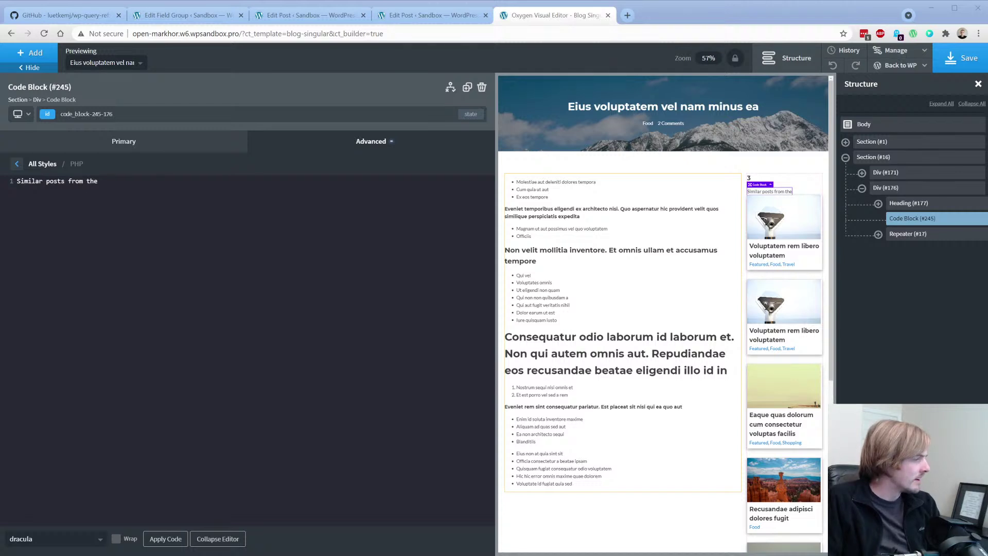
Step: Append <?php the_field('choose_related_category'); ?> after "Similar posts from the" and apply the code
{"action": "type", "text": "<?php the_field('field_name'); ?>"}
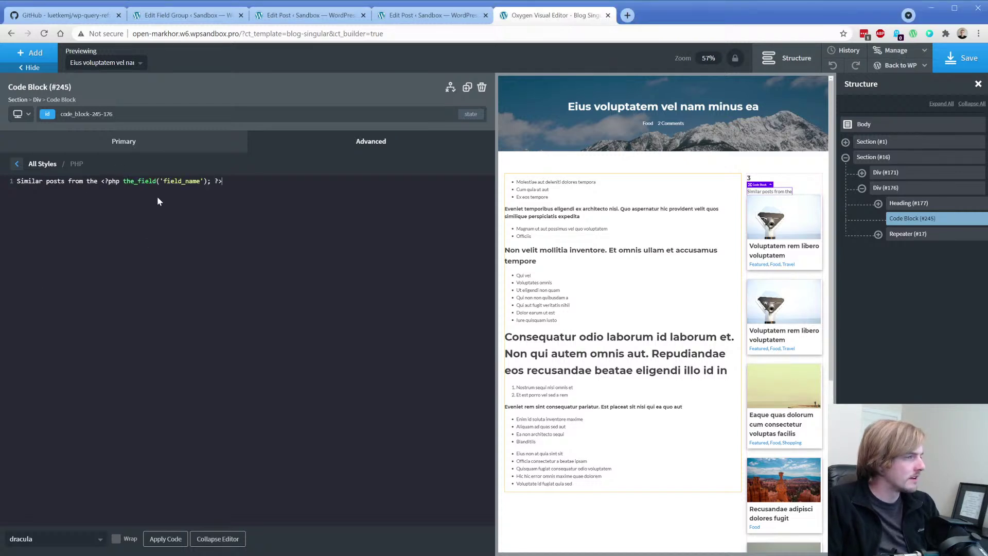
{"action": "left_click", "coordinate": [190, 15]}
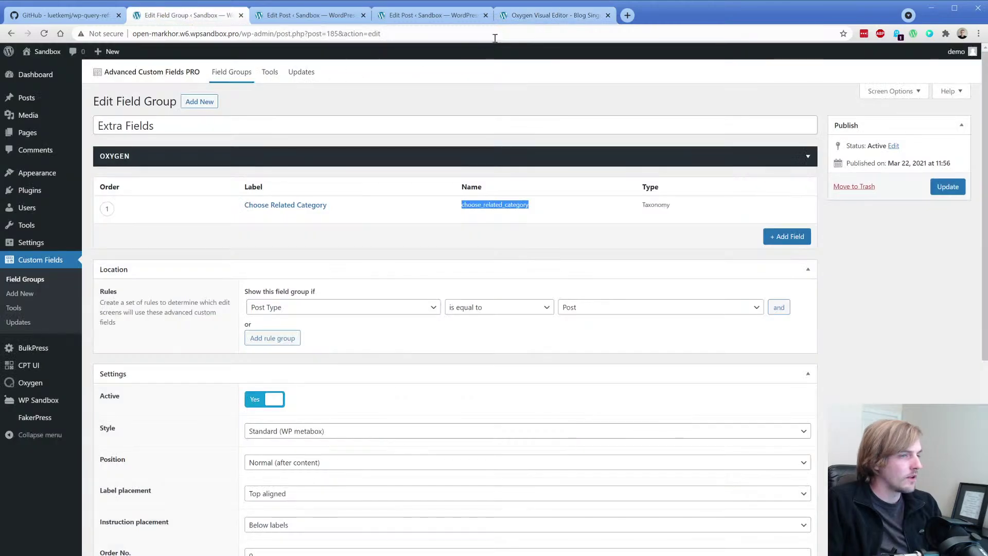
{"action": "left_click", "coordinate": [553, 15]}
{"action": "left_click_drag", "start_coordinate": [163, 181], "coordinate": [204, 181]}
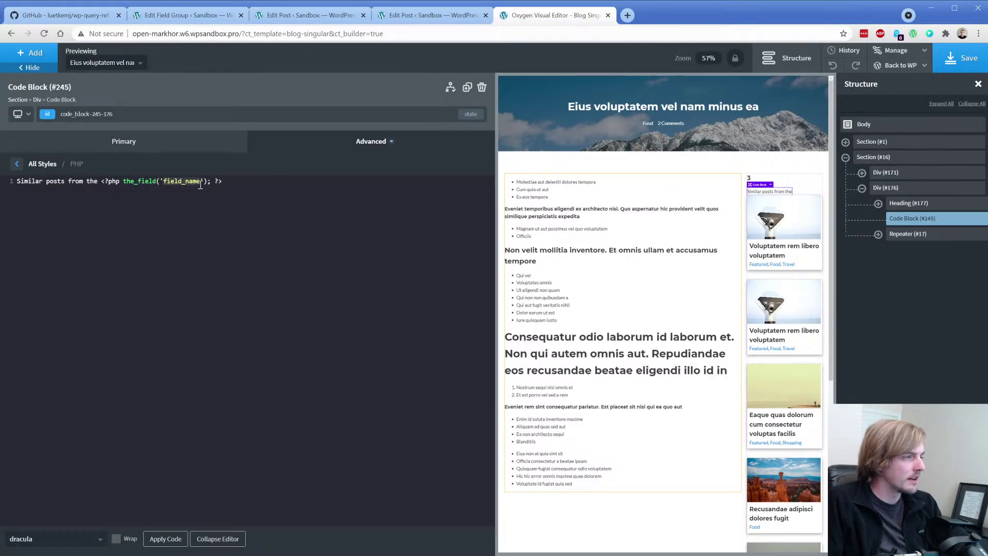
{"action": "type", "text": "choose_related_category"}
{"action": "left_click", "coordinate": [161, 539]}
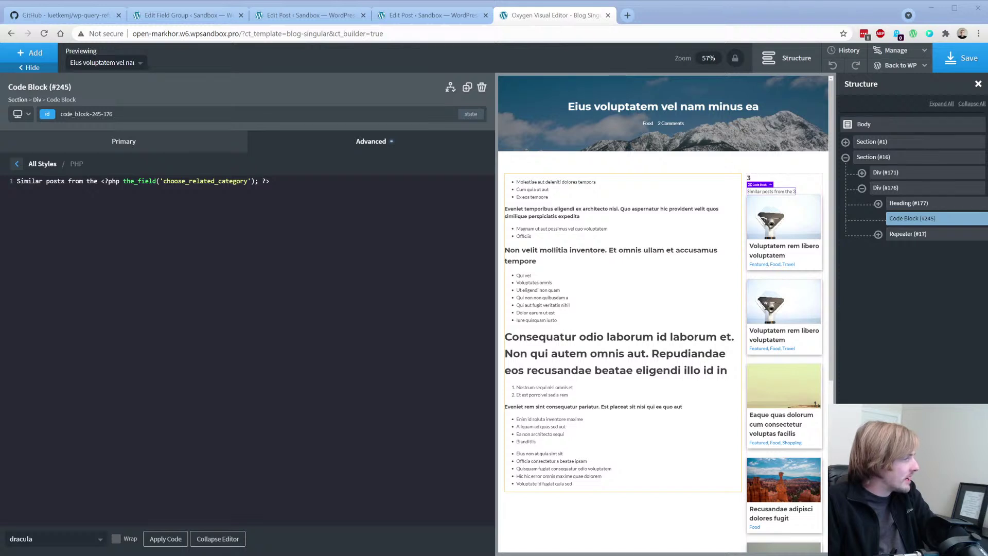
Step: Replace the the_field call with the get_field snippet echoing the term's name and description, starting two lines lower, with choose_related_category as its field
{"action": "left_click_drag", "start_coordinate": [101, 182], "coordinate": [280, 182]}
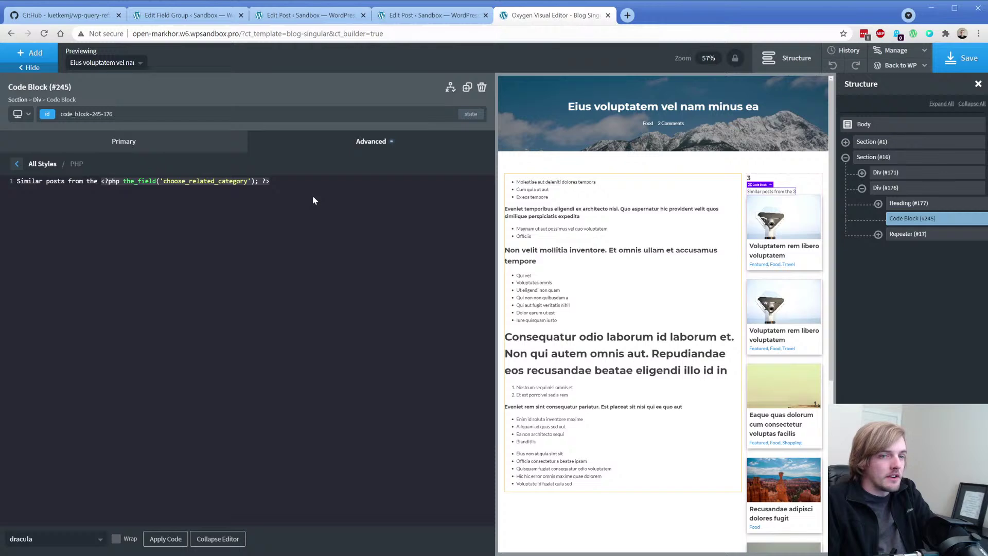
{"action": "type", "text": "<?php $term = get_field('taxonomy_field_name'); if( $term ): ?>     <h2><?php echo esc_html( $term->name ); ?></h2>     <p><?php echo esc_html( $term->description ); ?></p> <?php endif; ?>"}
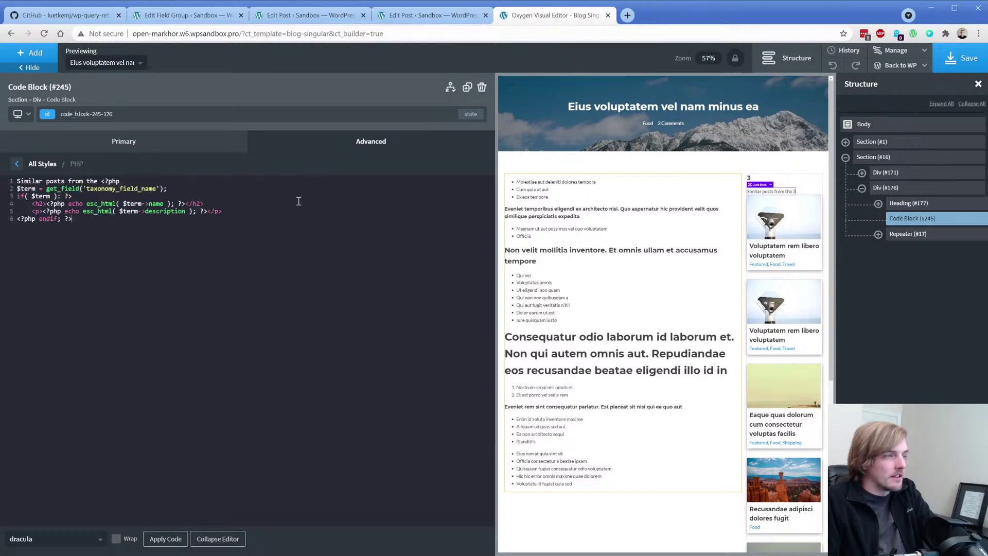
{"action": "left_click", "coordinate": [101, 180]}
{"action": "key", "text": "Return"}
{"action": "key", "text": "Return"}
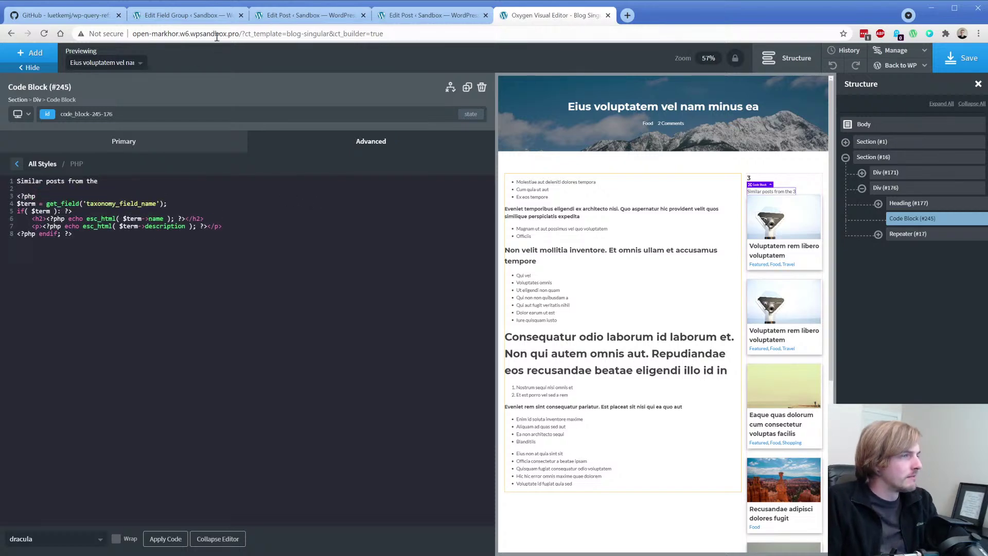
{"action": "left_click", "coordinate": [185, 15]}
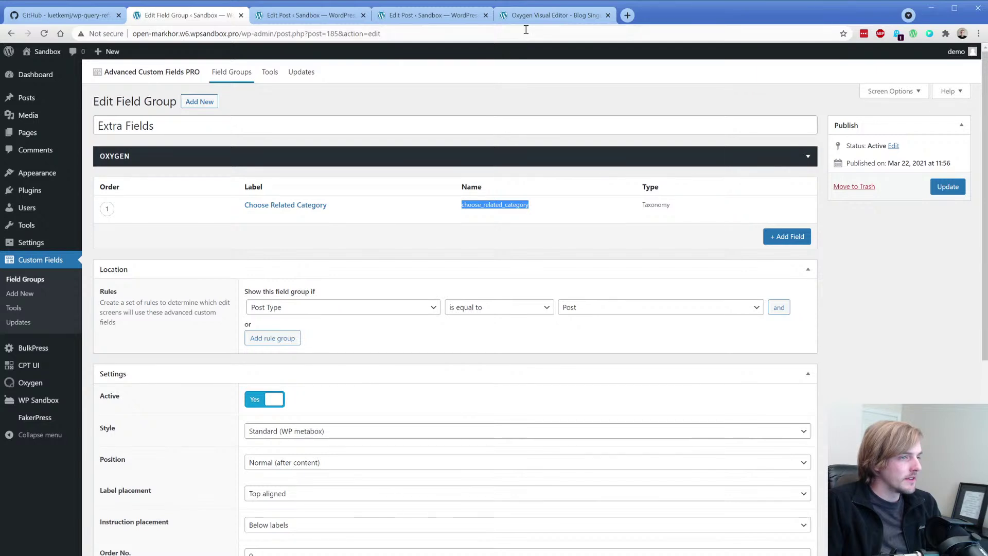
{"action": "left_click", "coordinate": [535, 15]}
{"action": "left_click_drag", "start_coordinate": [86, 203], "coordinate": [155, 203]}
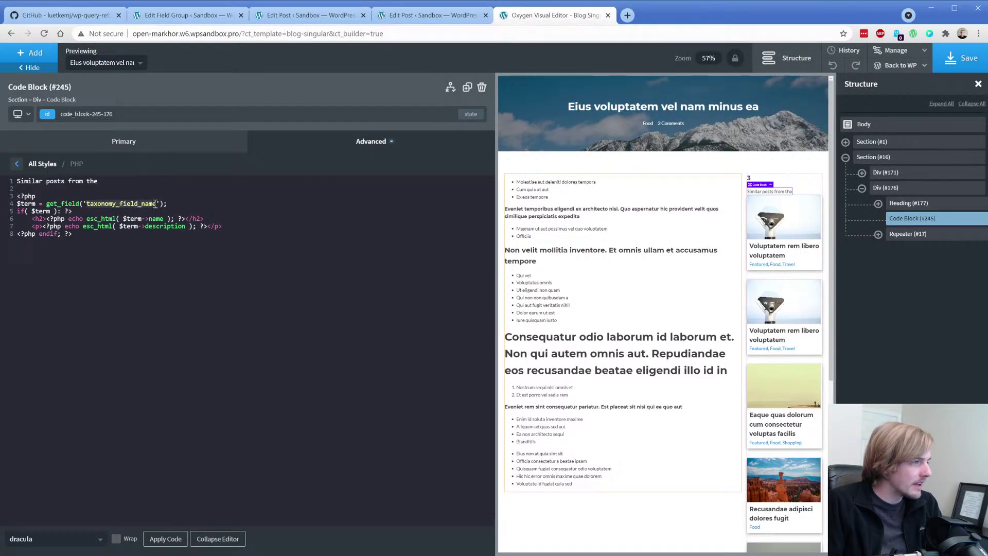
{"action": "type", "text": "choose_related_category"}
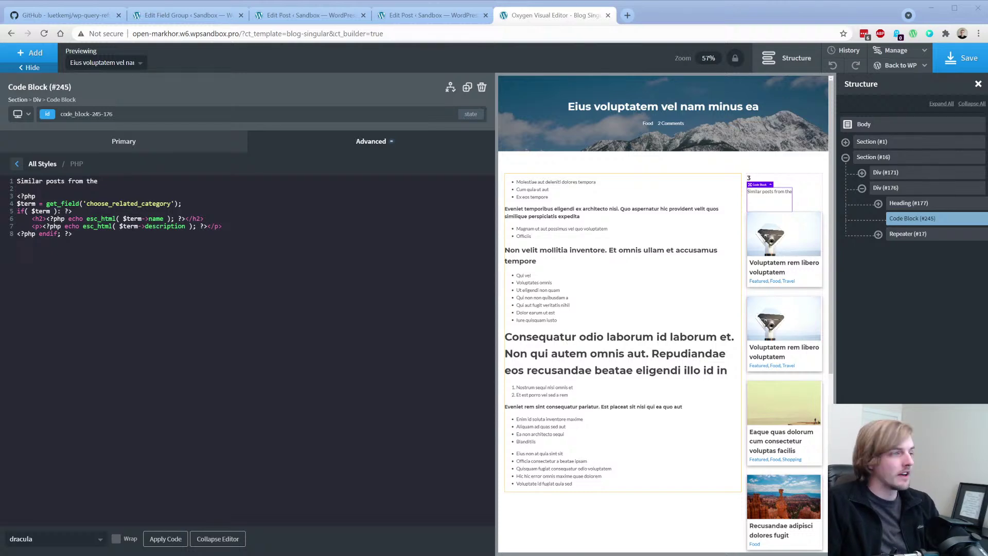
Step: Set the Choose Related Category field's return value to Term Object and update the Extra Fields group
{"action": "left_click", "coordinate": [188, 15]}
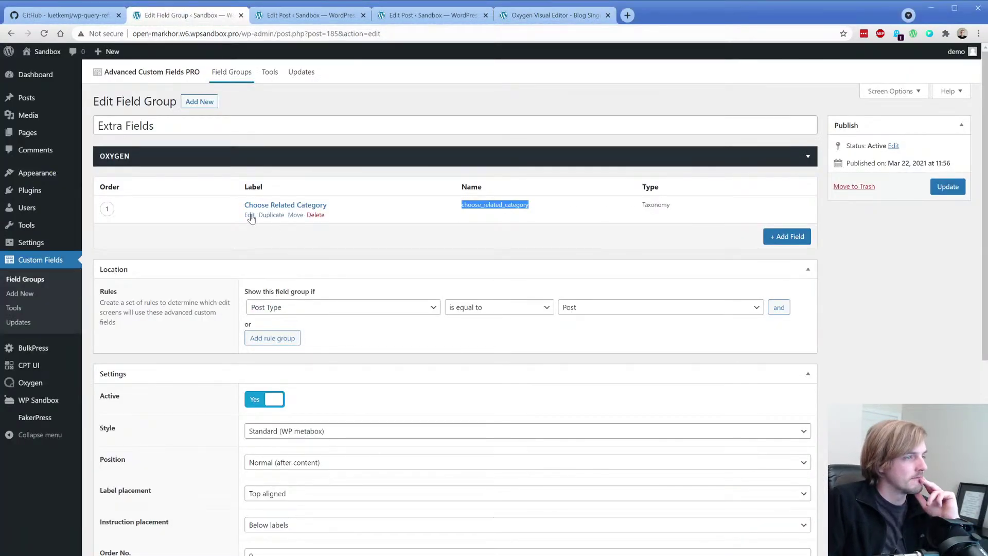
{"action": "left_click", "coordinate": [249, 215]}
{"action": "scroll", "coordinate": [226, 326], "scroll_direction": "down", "scroll_amount": 5}
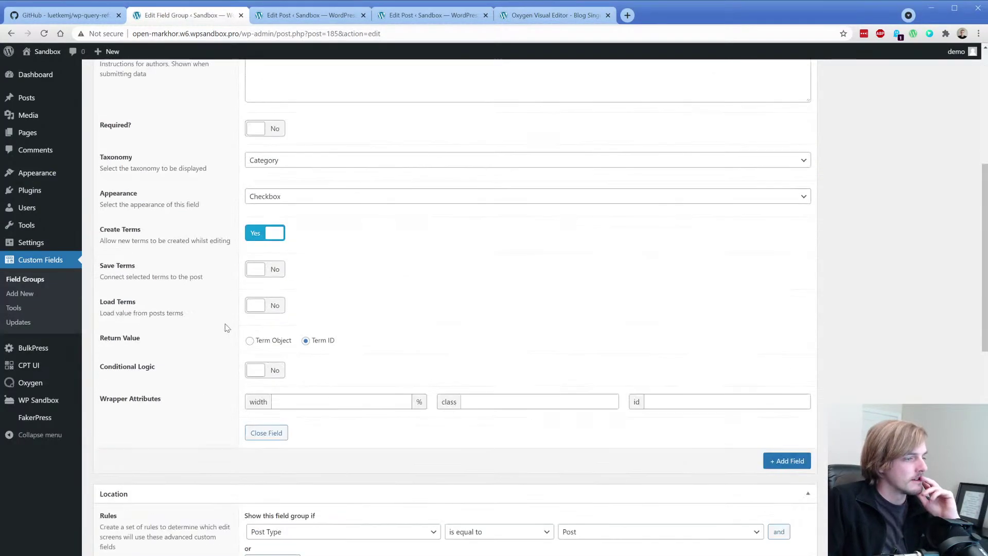
{"action": "left_click", "coordinate": [251, 341]}
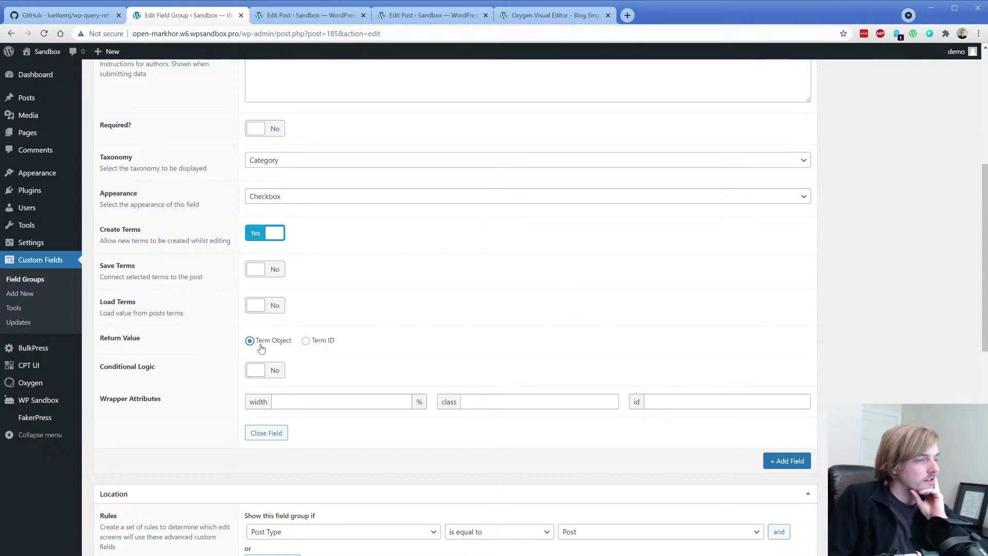
{"action": "scroll", "coordinate": [261, 349], "scroll_direction": "up", "scroll_amount": 6}
{"action": "left_click", "coordinate": [943, 187]}
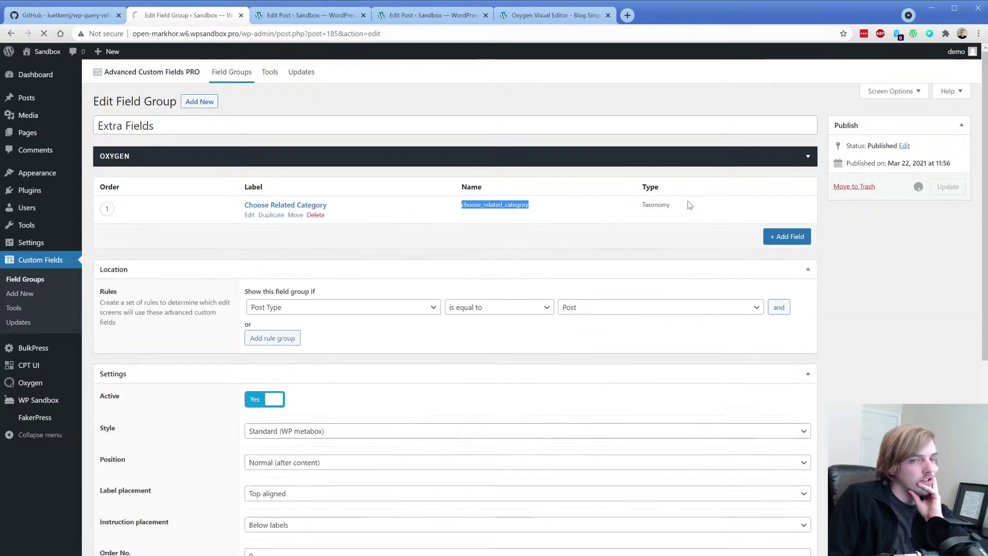
Step: Switch to the Oxygen editor and save the Blog Singular template
{"action": "left_click", "coordinate": [530, 16]}
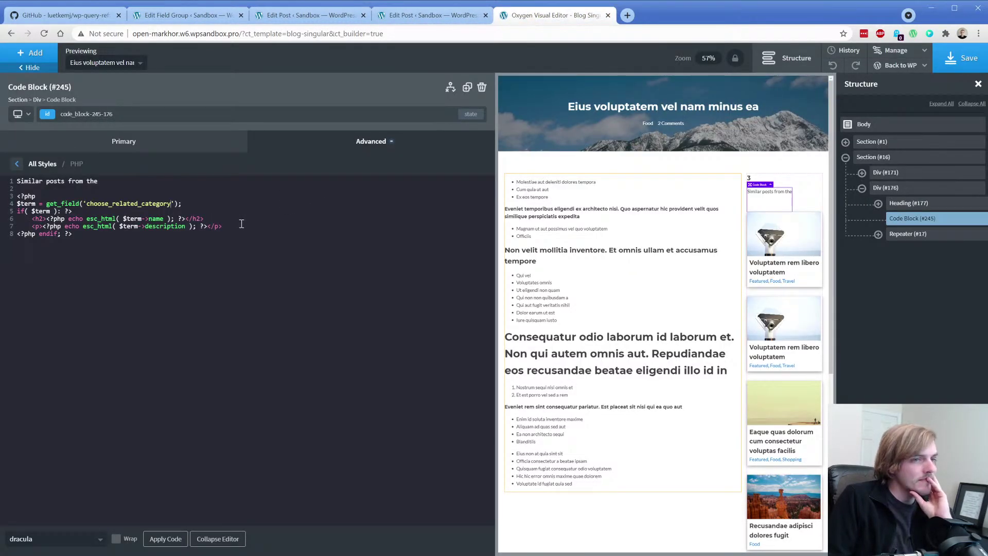
{"action": "left_click", "coordinate": [961, 58]}
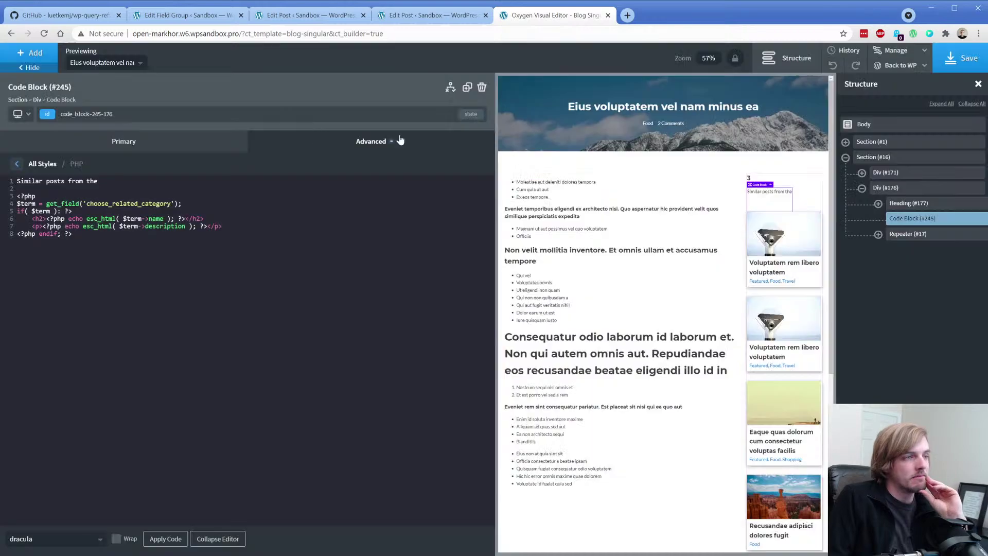
Step: Try to reinsert the Choose Related Category ACF field as dynamic data in the sidebar heading
{"action": "left_click", "coordinate": [900, 204]}
{"action": "double_click", "coordinate": [640, 253]}
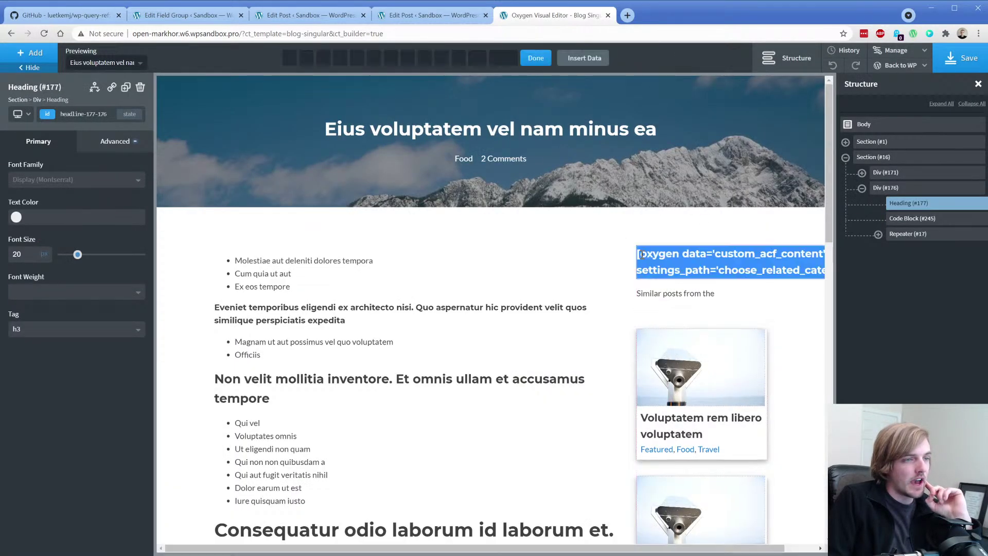
{"action": "left_click", "coordinate": [592, 58]}
{"action": "left_click", "coordinate": [571, 178]}
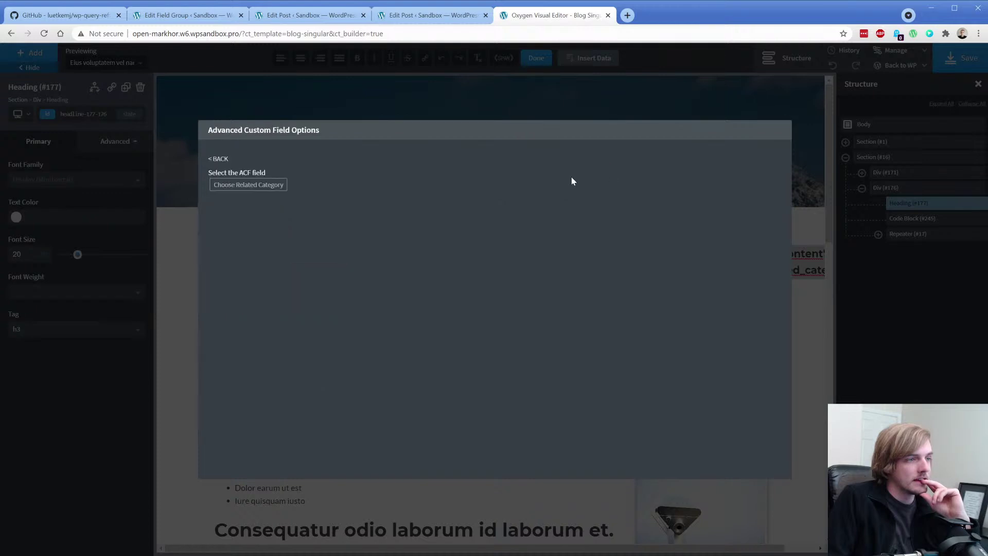
{"action": "left_click", "coordinate": [250, 187]}
{"action": "left_click", "coordinate": [261, 215]}
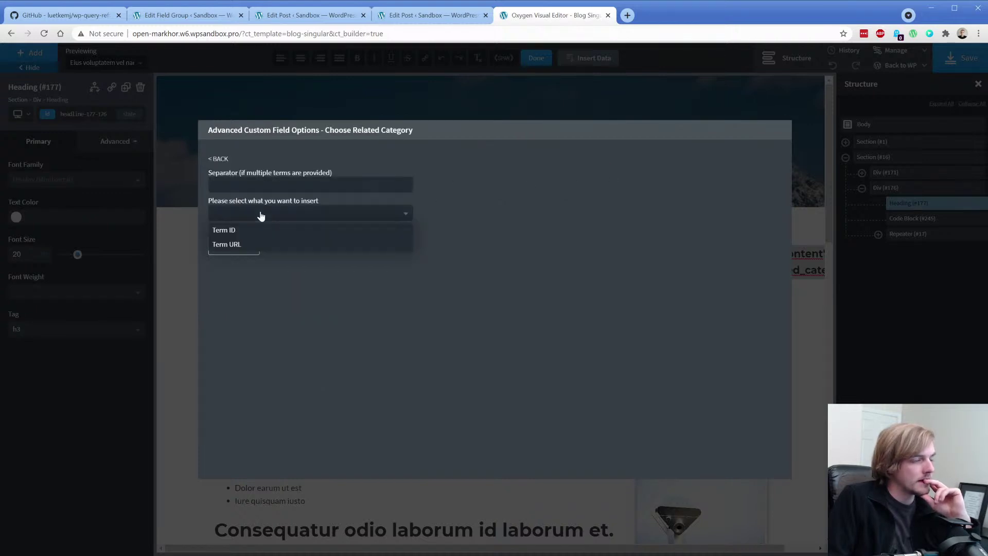
{"action": "left_click", "coordinate": [224, 230]}
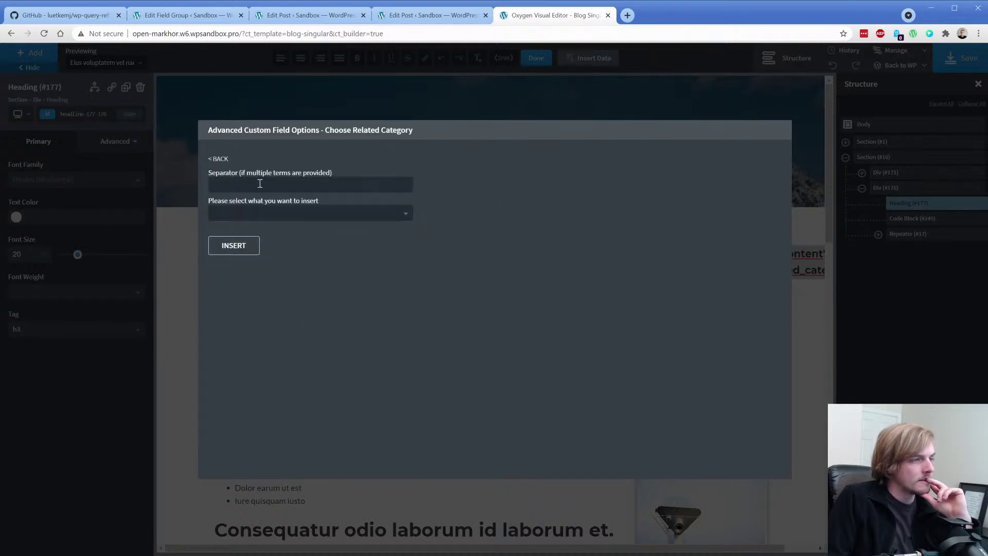
{"action": "left_click", "coordinate": [235, 252]}
{"action": "left_click", "coordinate": [208, 236]}
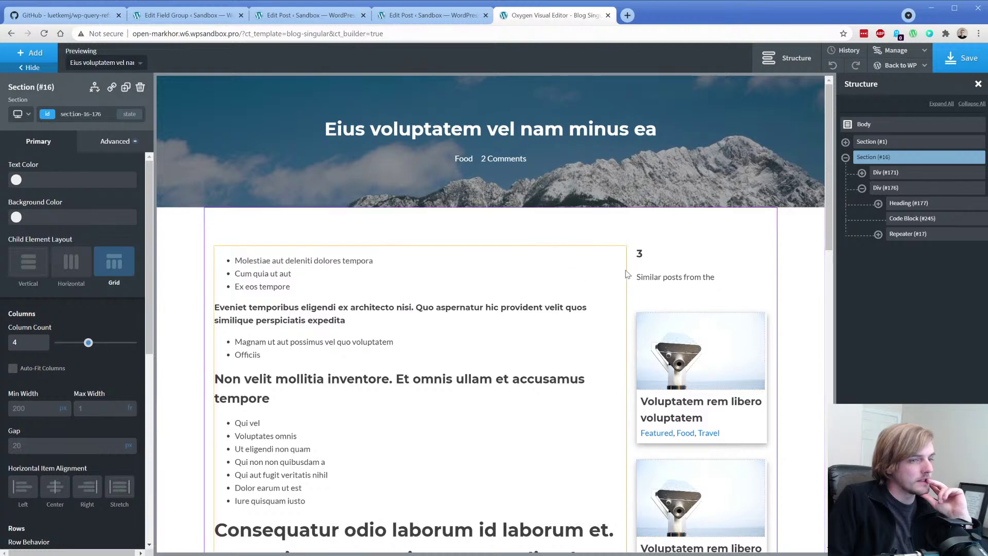
Step: Reopen the sidebar code block, add two blank lines after the PHP snippet and apply the code
{"action": "left_click", "coordinate": [663, 277]}
{"action": "left_click", "coordinate": [70, 213]}
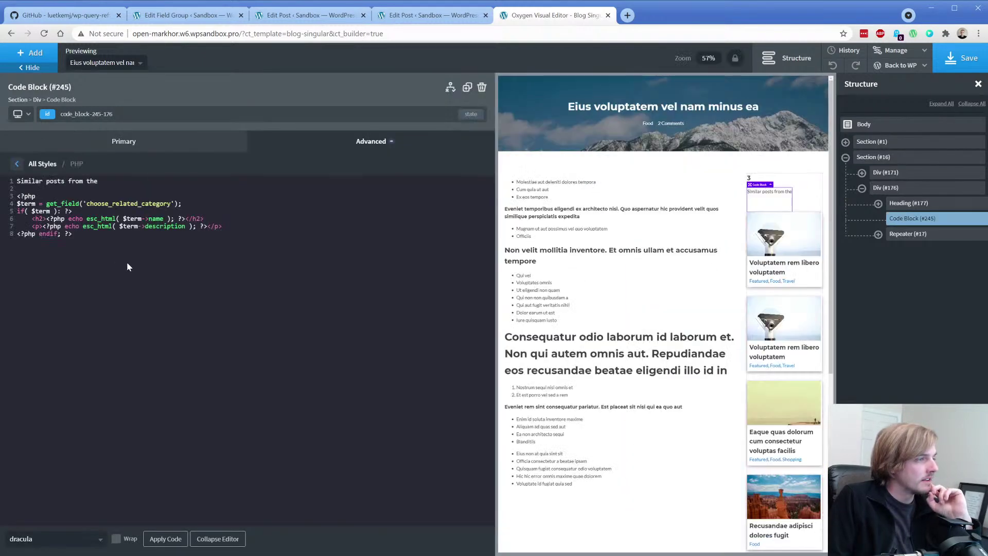
{"action": "key", "text": "Return"}
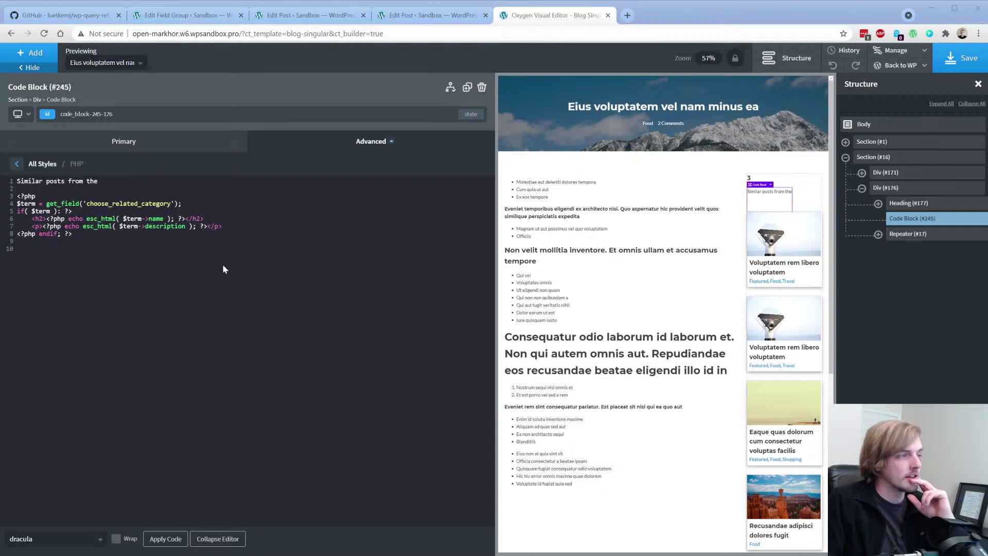
{"action": "left_click", "coordinate": [161, 541]}
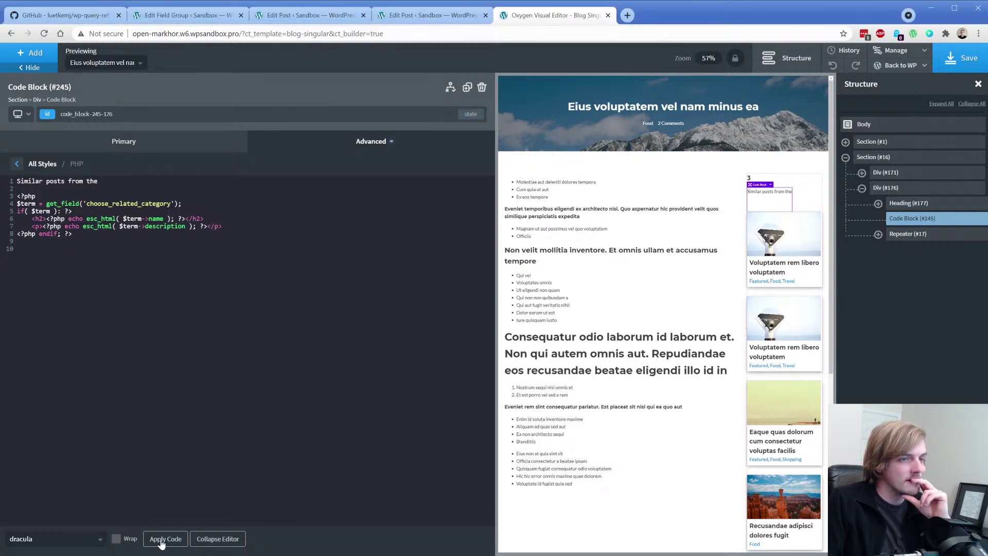
{"action": "left_click", "coordinate": [80, 244]}
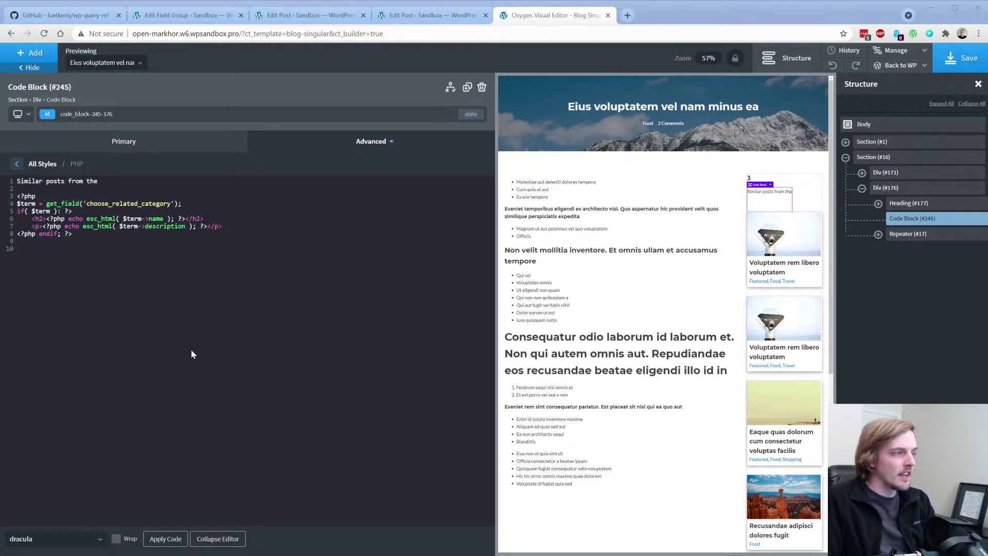
{"action": "left_click", "coordinate": [161, 544]}
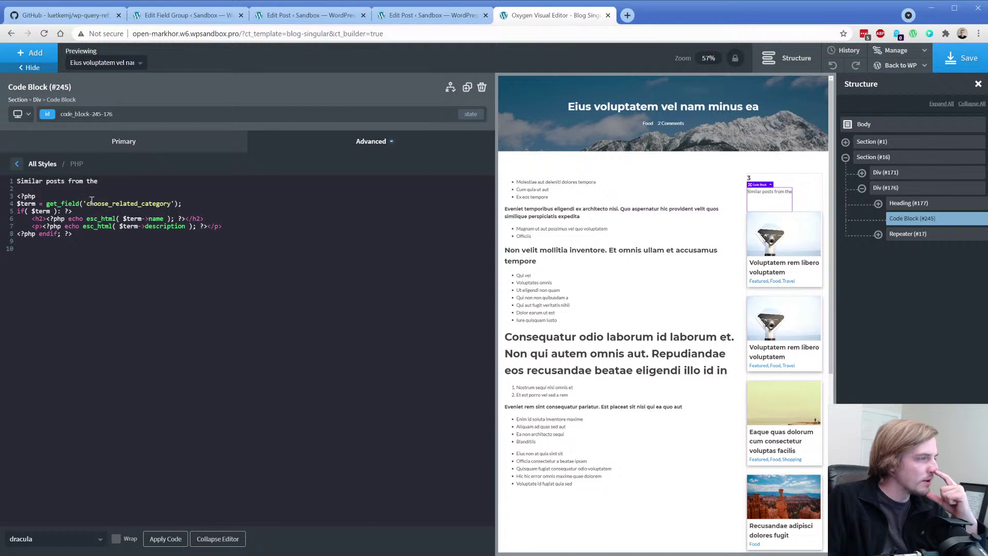
{"action": "left_click_drag", "start_coordinate": [86, 207], "coordinate": [172, 204]}
{"action": "left_click", "coordinate": [172, 204]}
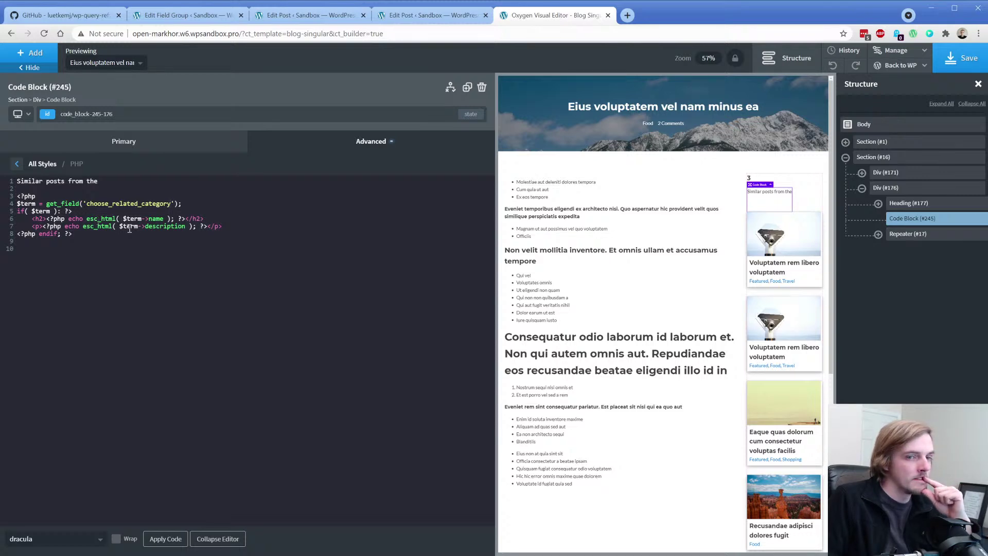
Step: Resubmit the update of the "Eius voluptatem vel nam minus ea" post and reload the "Atque quia commodi aspernatur" post's edit page
{"action": "left_click", "coordinate": [308, 15]}
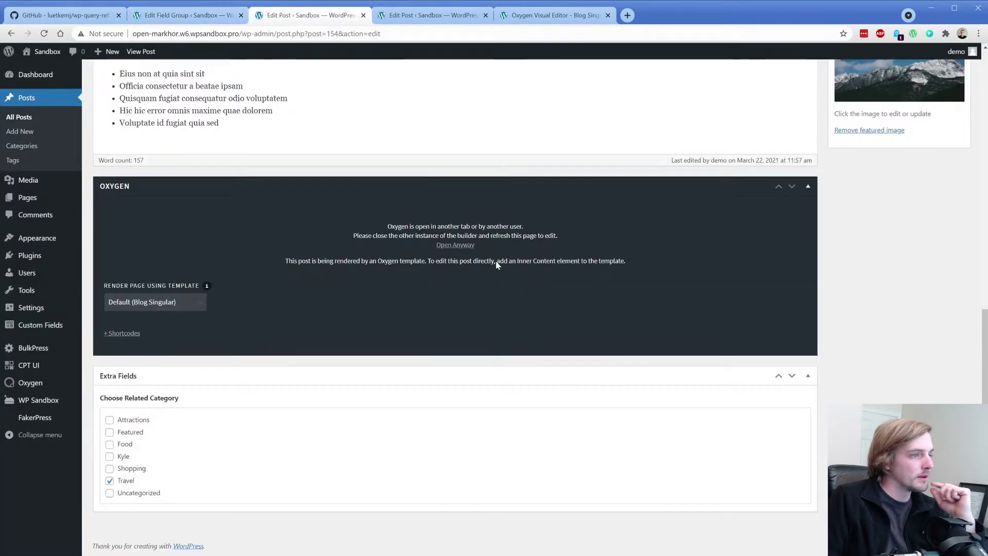
{"action": "key", "text": "F5"}
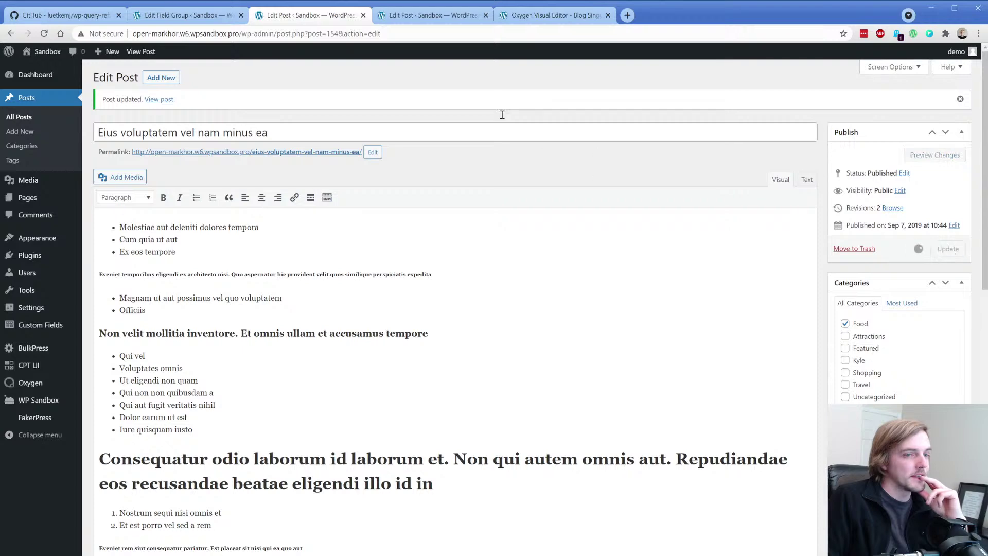
{"action": "left_click", "coordinate": [432, 15]}
{"action": "key", "text": "F5"}
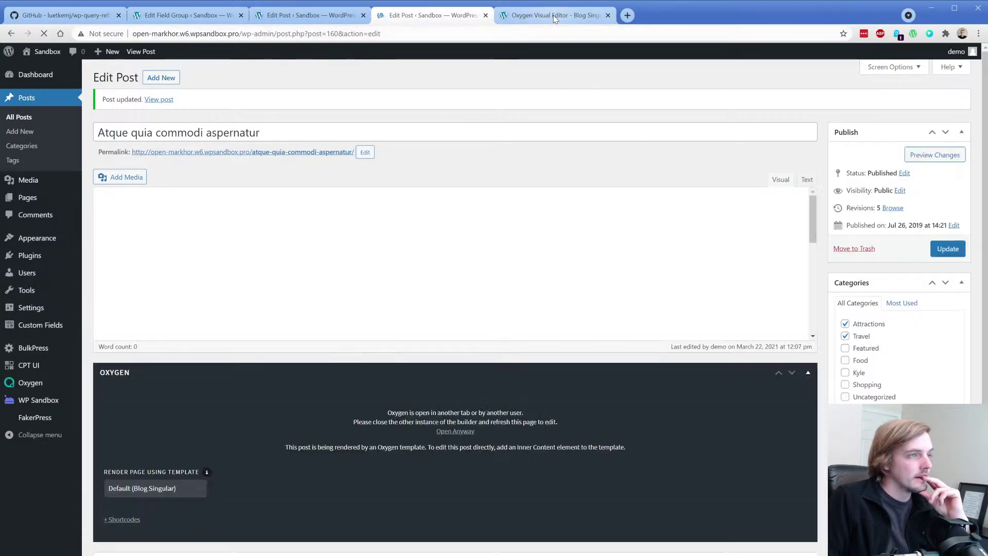
Step: Delete the paragraph line that echoes the term's description from the Oxygen code block and save the template
{"action": "left_click", "coordinate": [554, 18]}
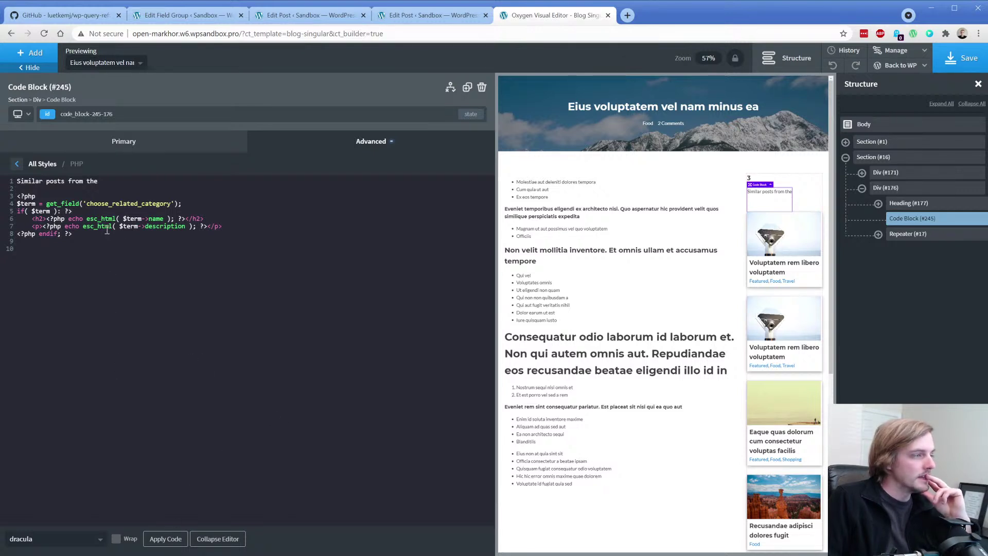
{"action": "left_click_drag", "start_coordinate": [225, 226], "coordinate": [15, 226]}
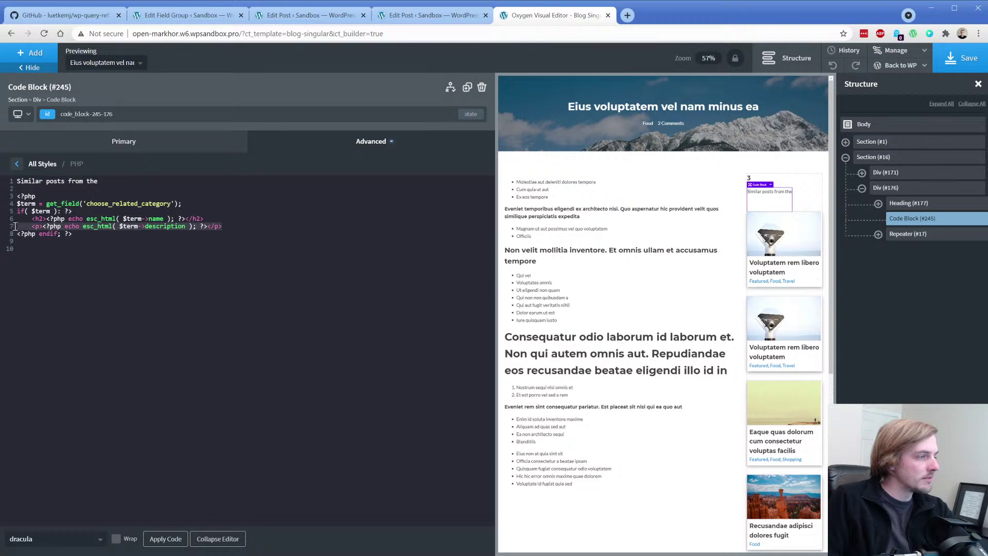
{"action": "key", "text": "BackSpace"}
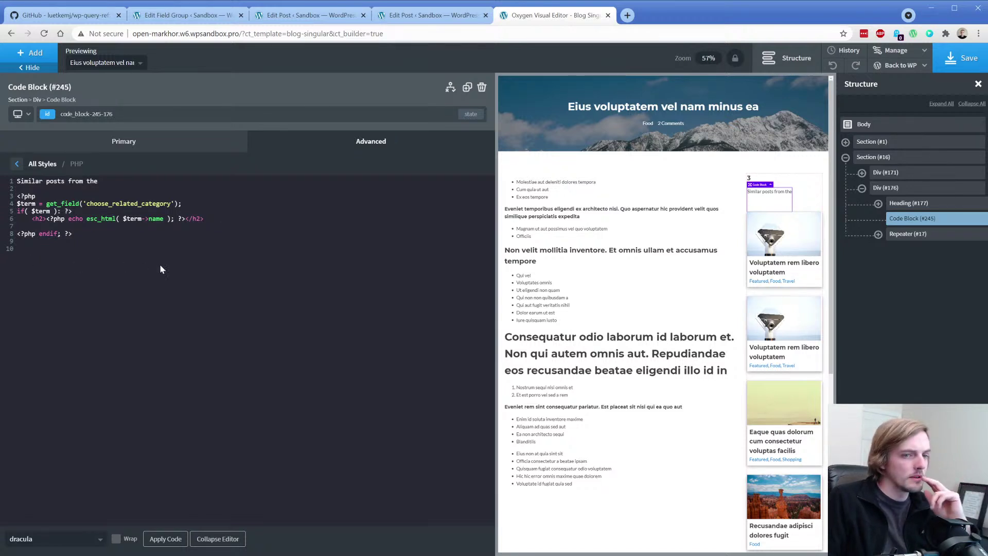
{"action": "left_click", "coordinate": [944, 61]}
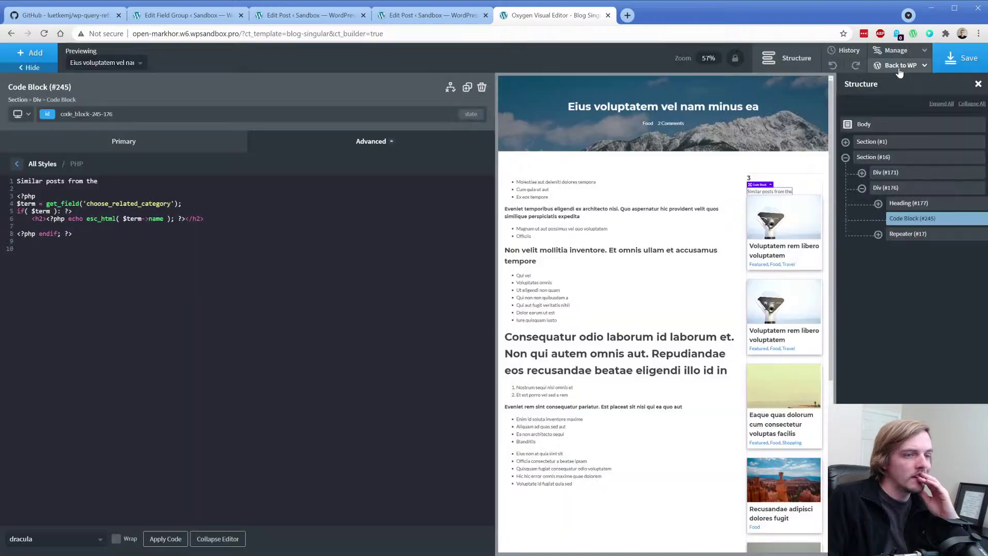
Step: Open the post on the frontend and inspect the "Similar posts from the" label in the sidebar
{"action": "left_click", "coordinate": [899, 66]}
{"action": "left_click", "coordinate": [898, 99]}
{"action": "left_click", "coordinate": [674, 16]}
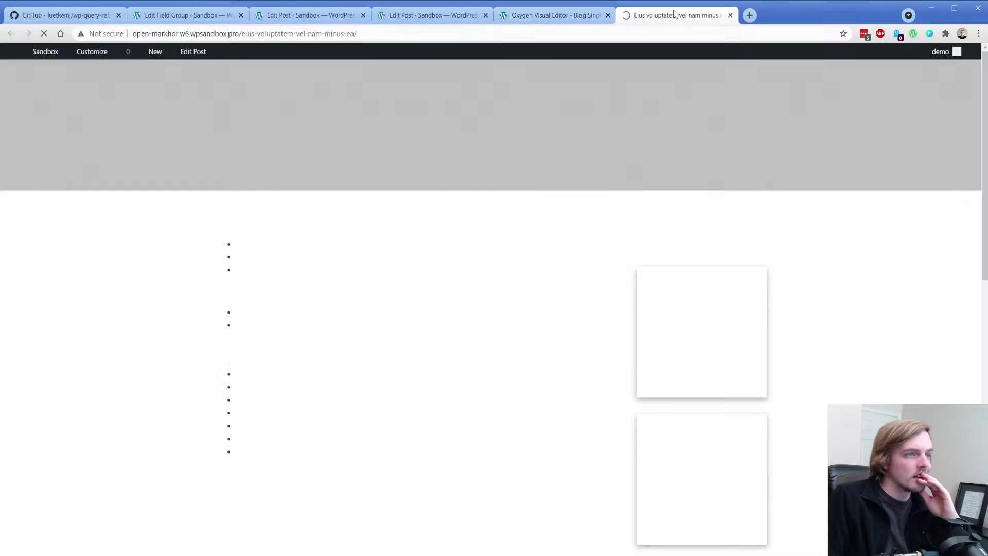
{"action": "triple_click", "coordinate": [714, 261]}
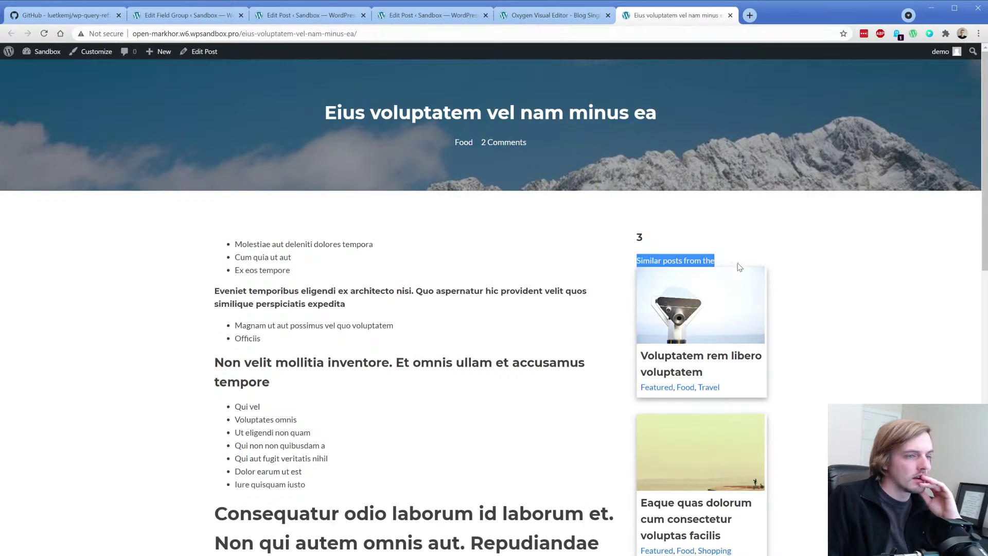
{"action": "left_click", "coordinate": [739, 267]}
Step: Add the word "category." on line 10 of the code block, below the PHP snippet, with blank lines after it
{"action": "left_click", "coordinate": [550, 15]}
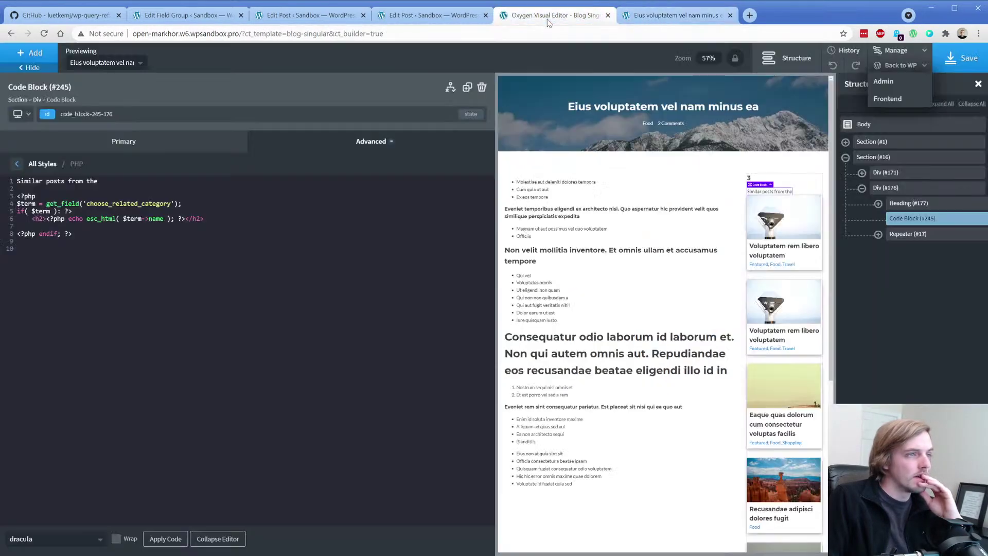
{"action": "left_click", "coordinate": [162, 246]}
{"action": "key", "text": "Return"}
{"action": "key", "text": "Return"}
{"action": "key", "text": "Up"}
{"action": "key", "text": "Up"}
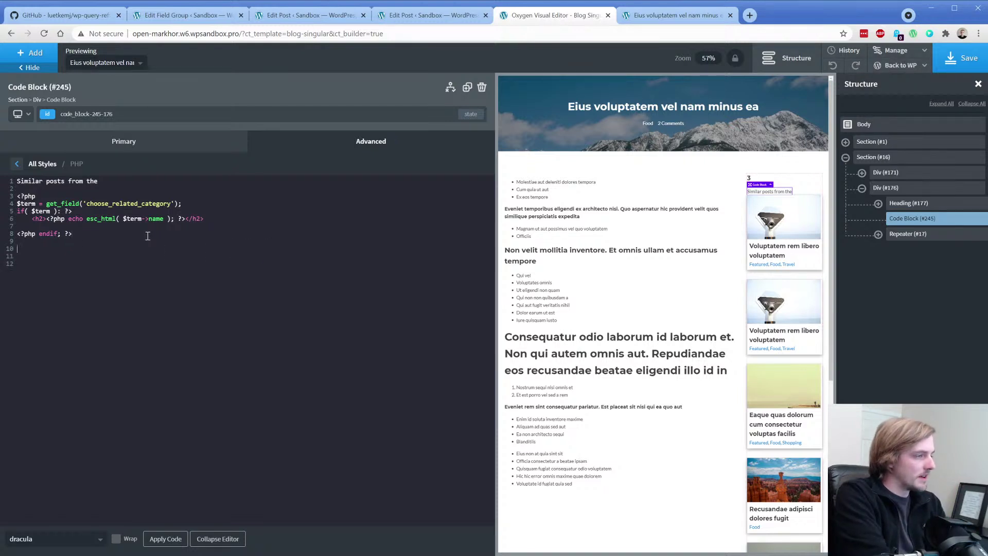
{"action": "type", "text": "category."}
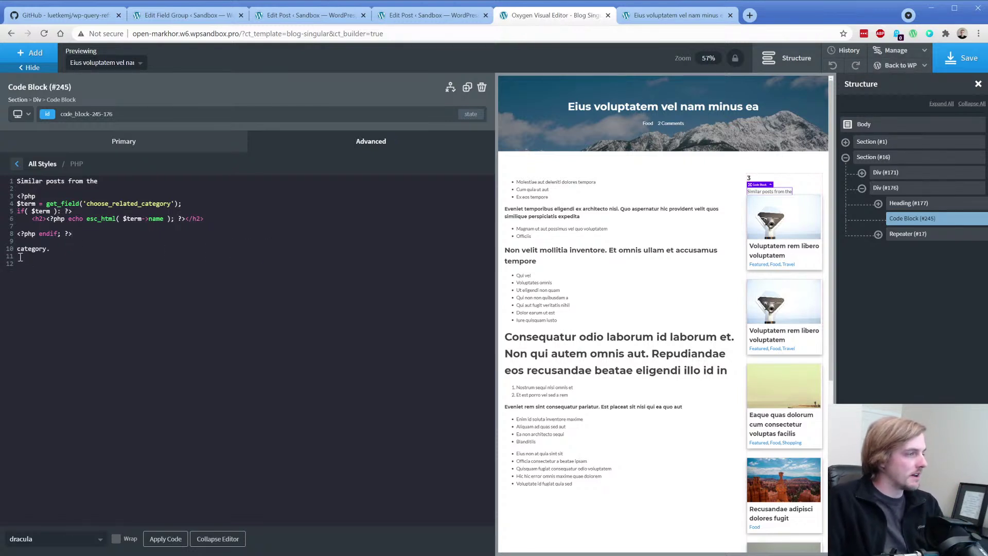
Step: Indent the PHP snippet between the two text lines by one level and apply the code
{"action": "left_click_drag", "start_coordinate": [75, 237], "coordinate": [13, 198]}
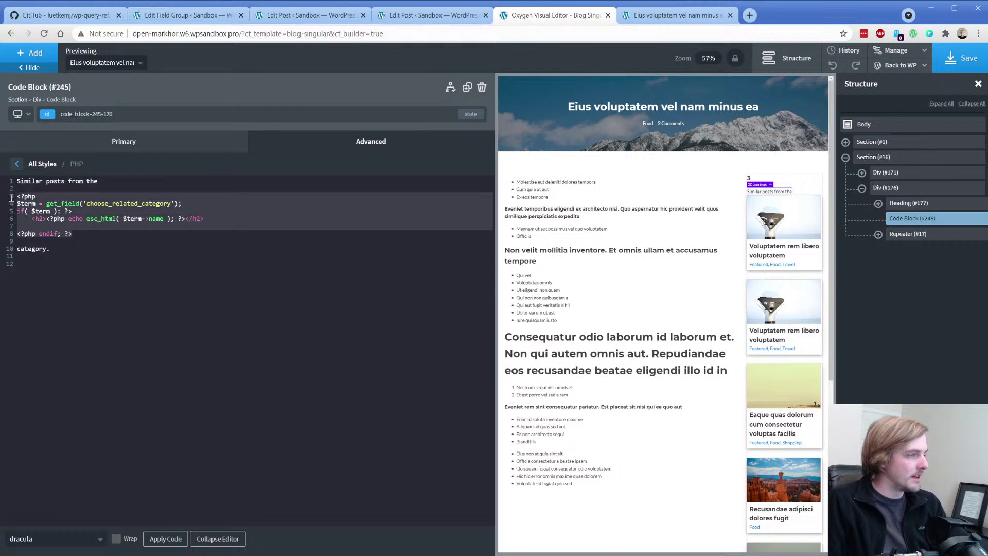
{"action": "key", "text": "Tab"}
{"action": "left_click", "coordinate": [96, 240]}
{"action": "left_click", "coordinate": [165, 539]}
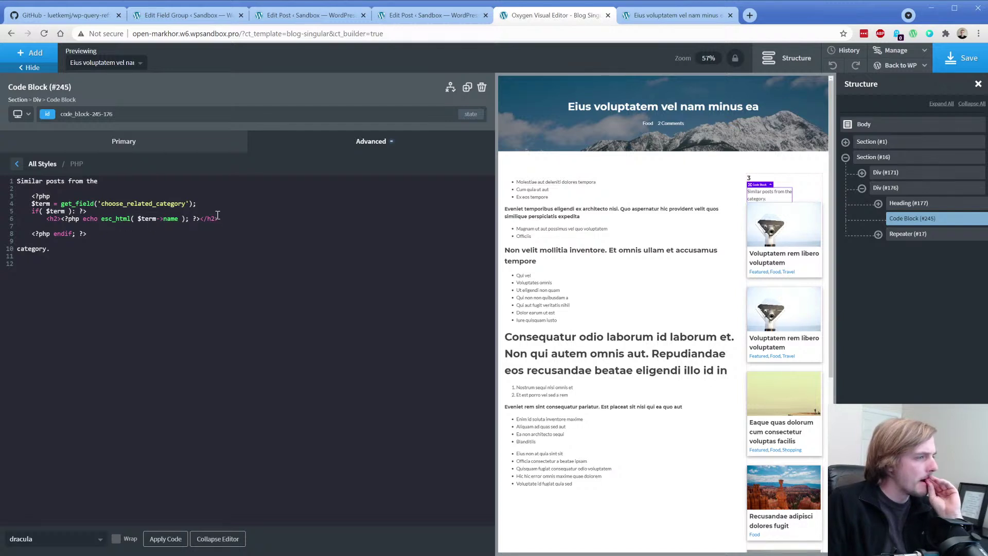
Step: Copy the title "Eius voluptatem vel nam minus ea" from its edit page and search for it in Oxygen's preview post selector
{"action": "left_click", "coordinate": [191, 15]}
{"action": "left_click", "coordinate": [270, 14]}
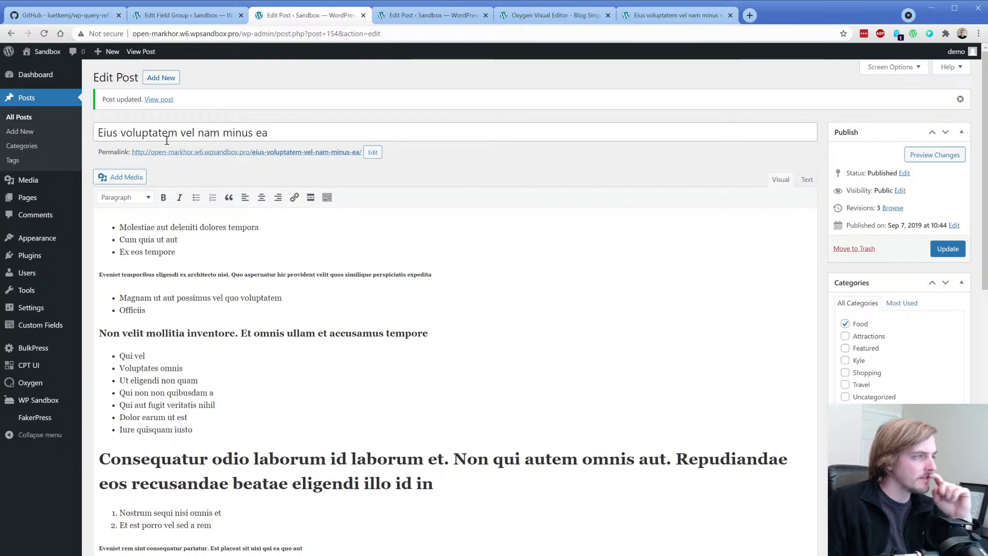
{"action": "left_click", "coordinate": [523, 16]}
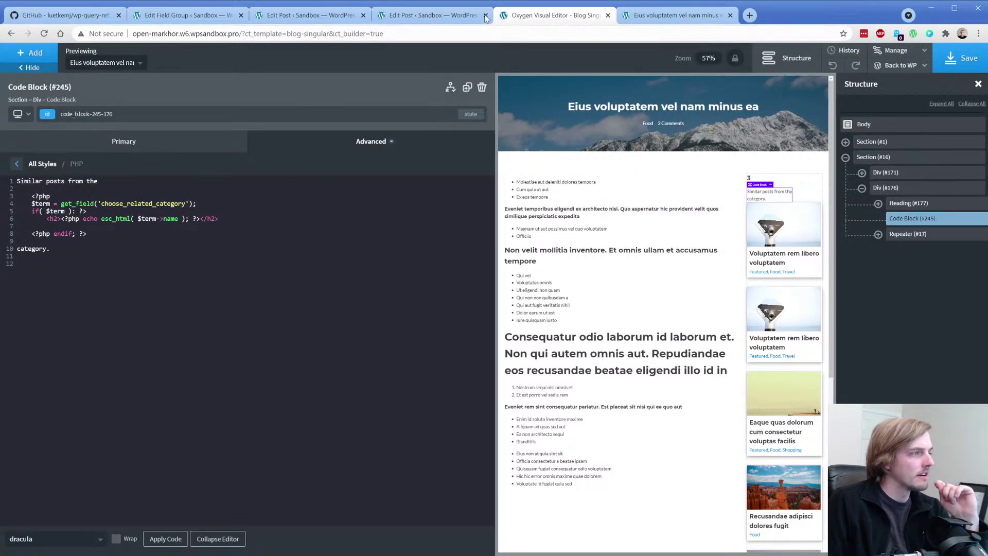
{"action": "left_click", "coordinate": [306, 16]}
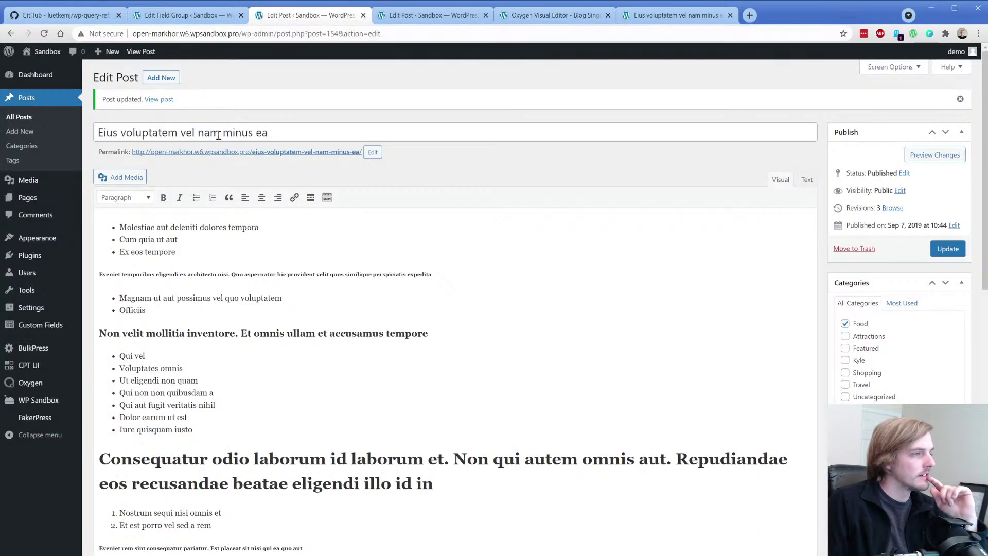
{"action": "left_click_drag", "start_coordinate": [268, 133], "coordinate": [98, 134]}
{"action": "key", "text": "ctrl+c"}
{"action": "left_click", "coordinate": [552, 17]}
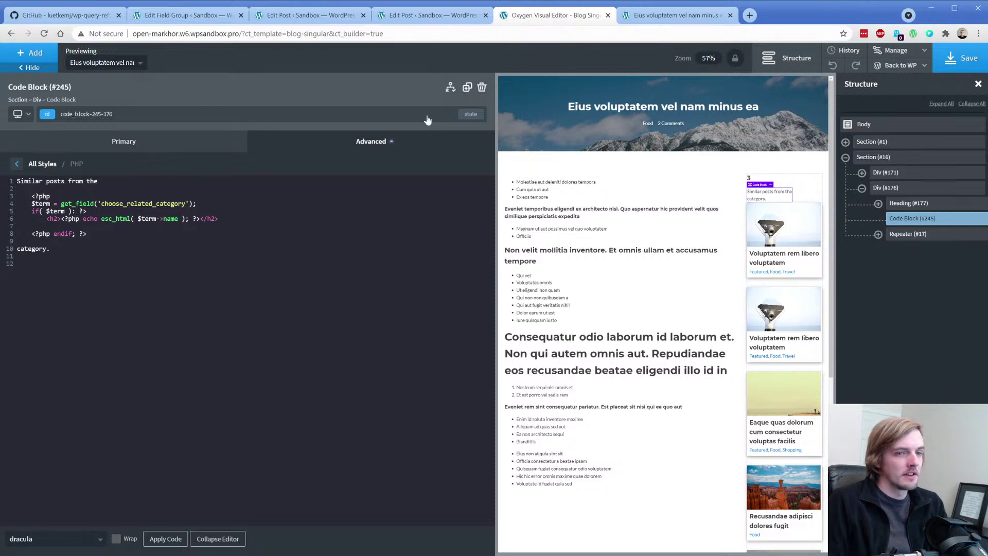
{"action": "left_click", "coordinate": [138, 63]}
{"action": "key", "text": "ctrl+v"}
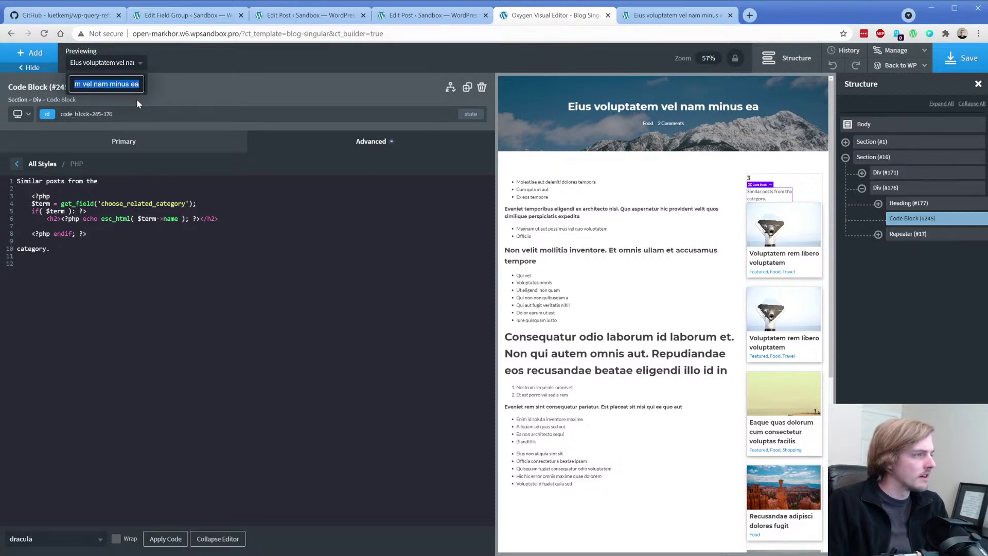
{"action": "key", "text": "Return"}
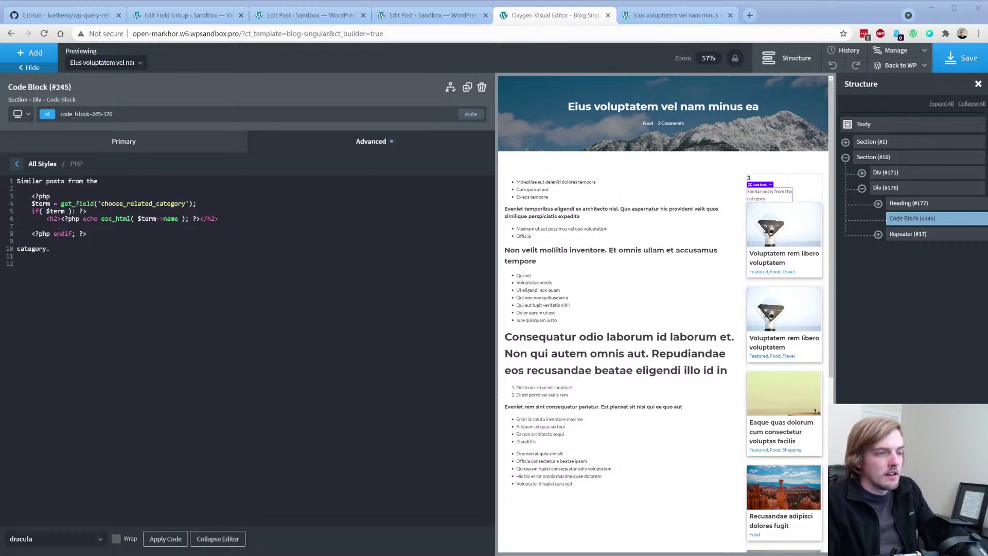
Step: Recheck the Choose Related Category field in the Extra Fields group and return to the Oxygen editor
{"action": "left_click", "coordinate": [193, 15]}
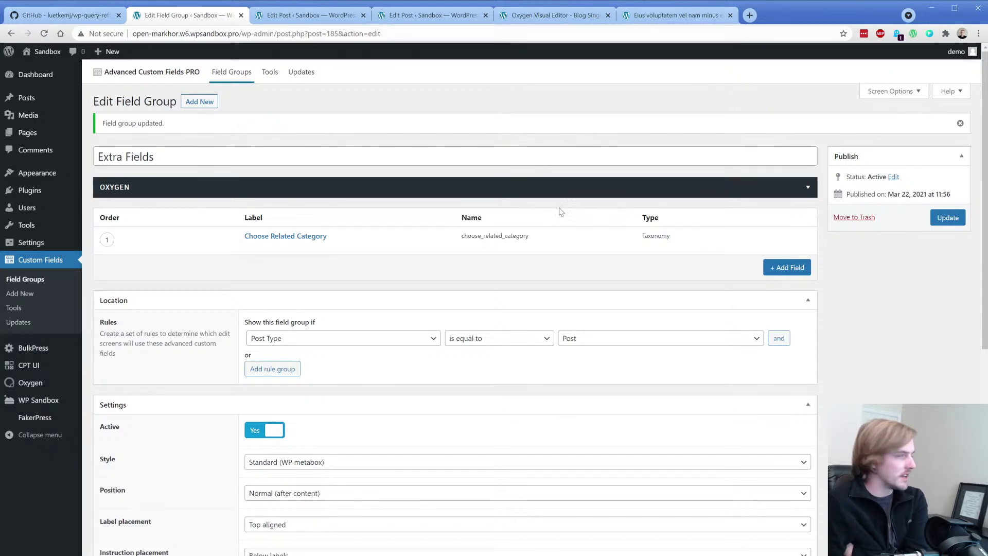
{"action": "left_click", "coordinate": [535, 16]}
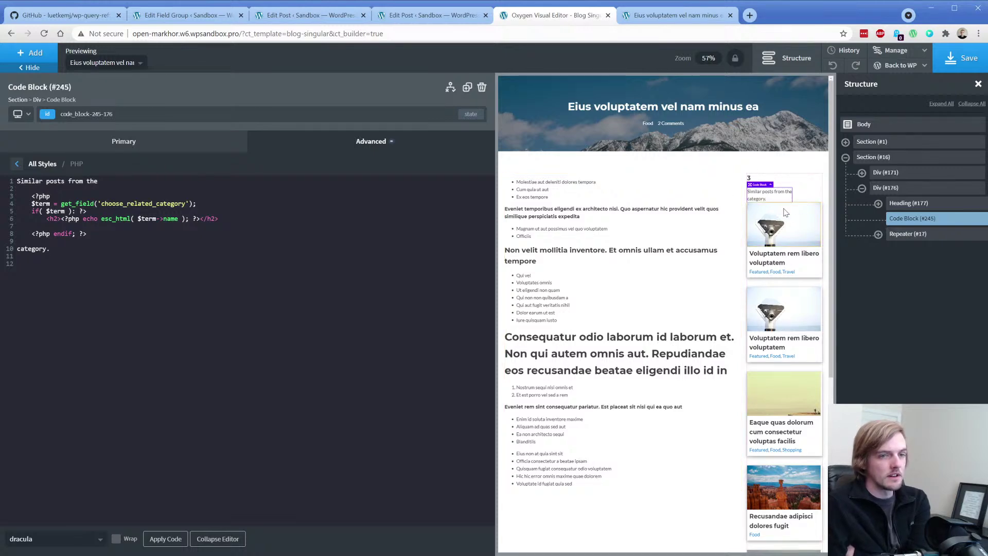
Step: Review the Choose Related Category field's taxonomy, appearance and return value settings in the Extra Fields group
{"action": "left_click", "coordinate": [200, 19]}
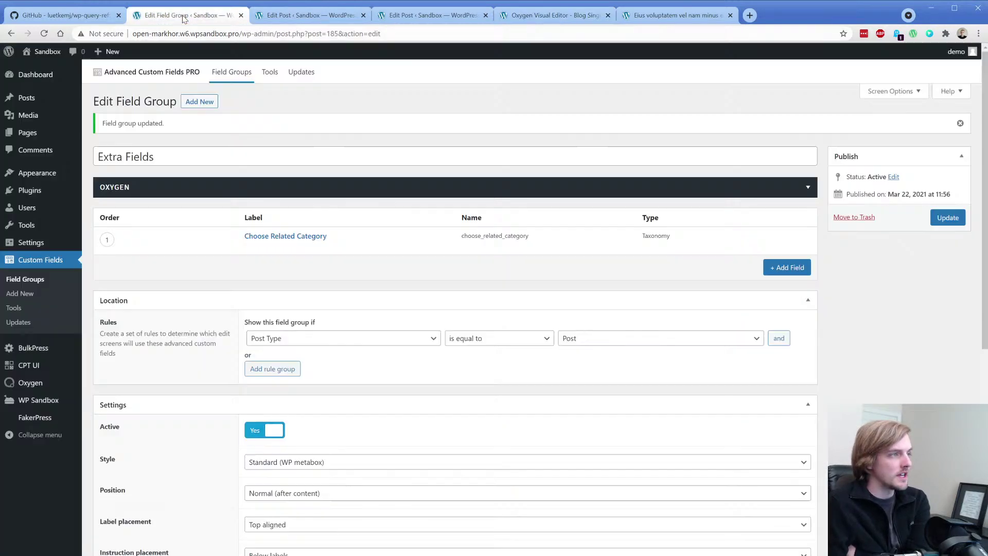
{"action": "left_click", "coordinate": [249, 246]}
{"action": "scroll", "coordinate": [249, 286], "scroll_direction": "down", "scroll_amount": 7}
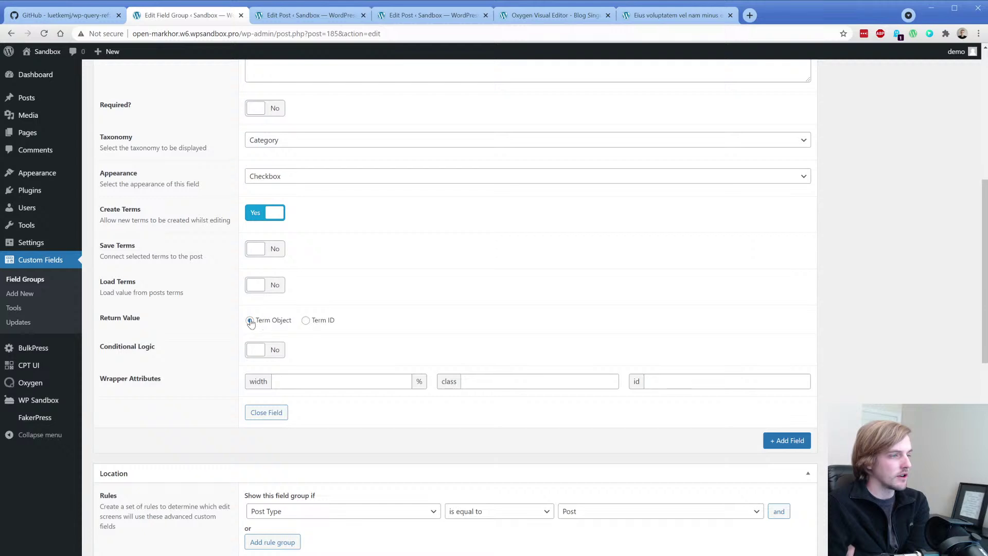
{"action": "scroll", "coordinate": [221, 285], "scroll_direction": "up", "scroll_amount": 2}
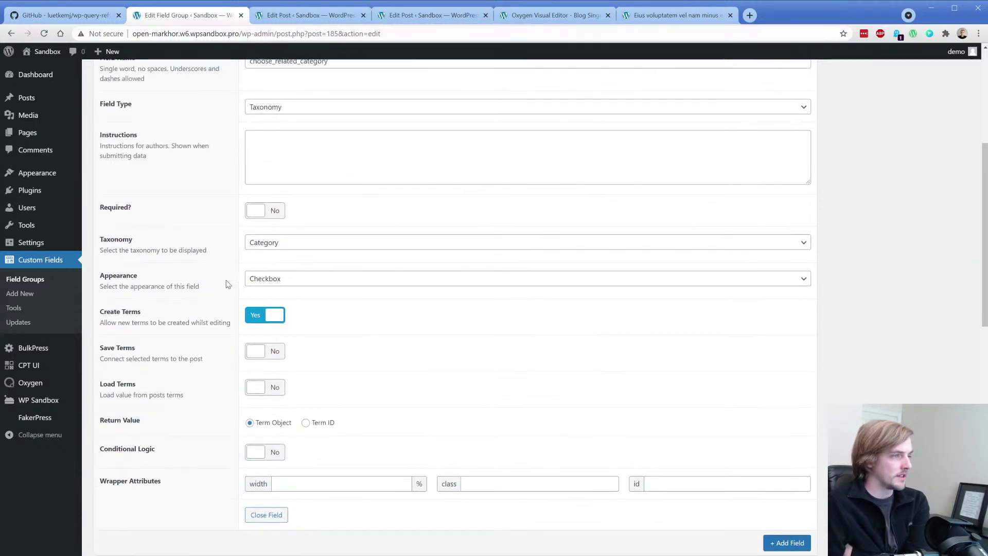
{"action": "left_click", "coordinate": [295, 249]}
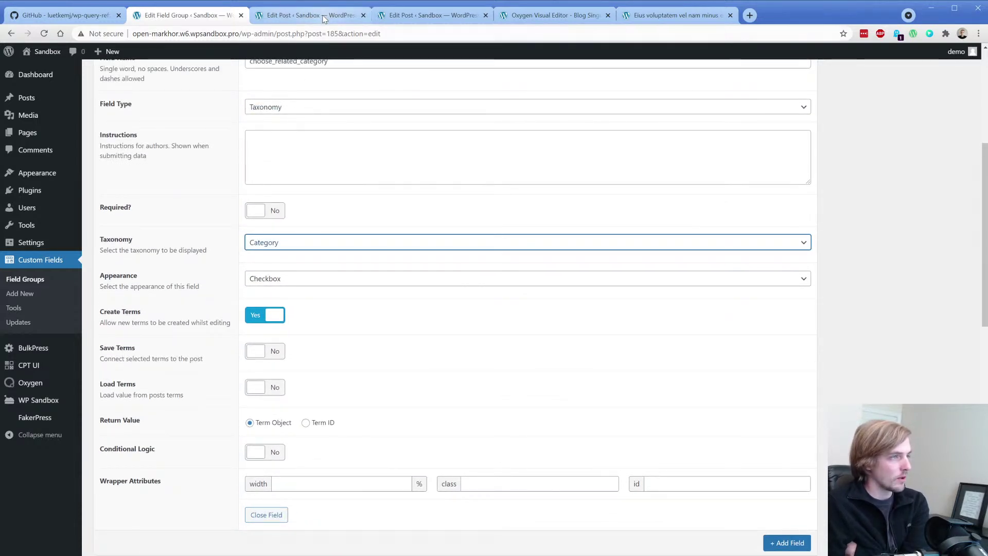
{"action": "left_click", "coordinate": [557, 15]}
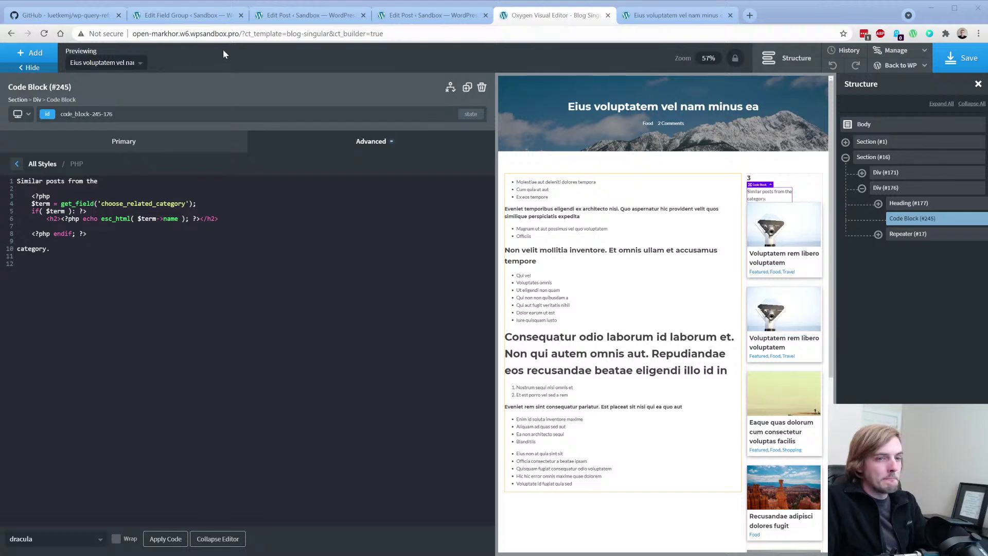
{"action": "left_click", "coordinate": [278, 20]}
{"action": "left_click", "coordinate": [195, 21]}
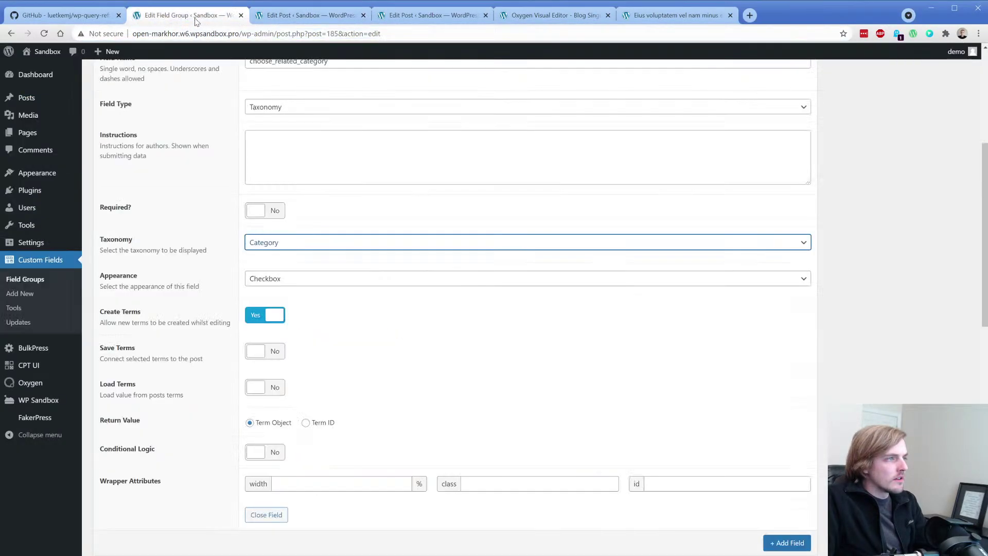
{"action": "scroll", "coordinate": [94, 249], "scroll_direction": "up", "scroll_amount": 5}
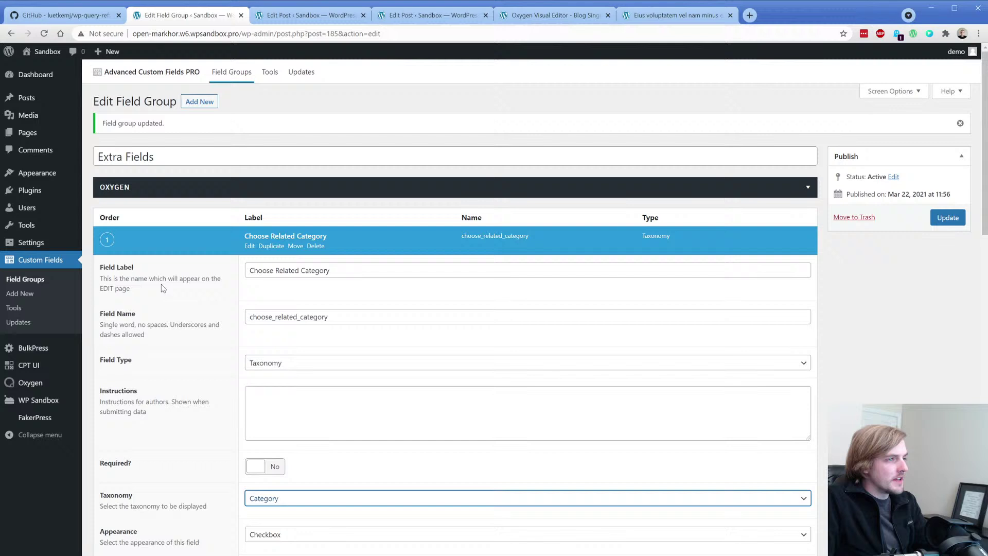
{"action": "left_click", "coordinate": [256, 248]}
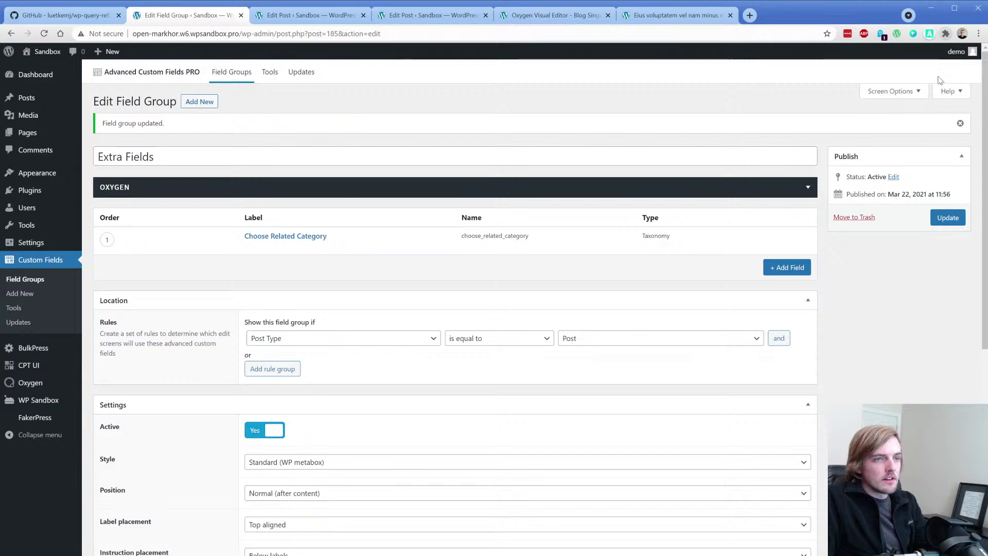
Step: Reload the field group, copy the Choose Related Category field's generated code, and replace the code block's PHP snippet with it
{"action": "key", "text": "F5"}
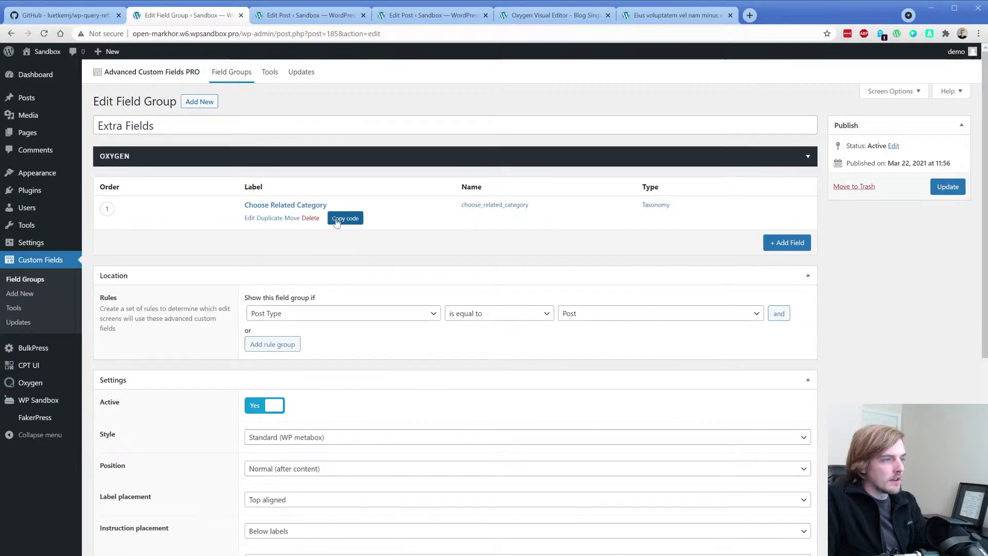
{"action": "left_click", "coordinate": [337, 221]}
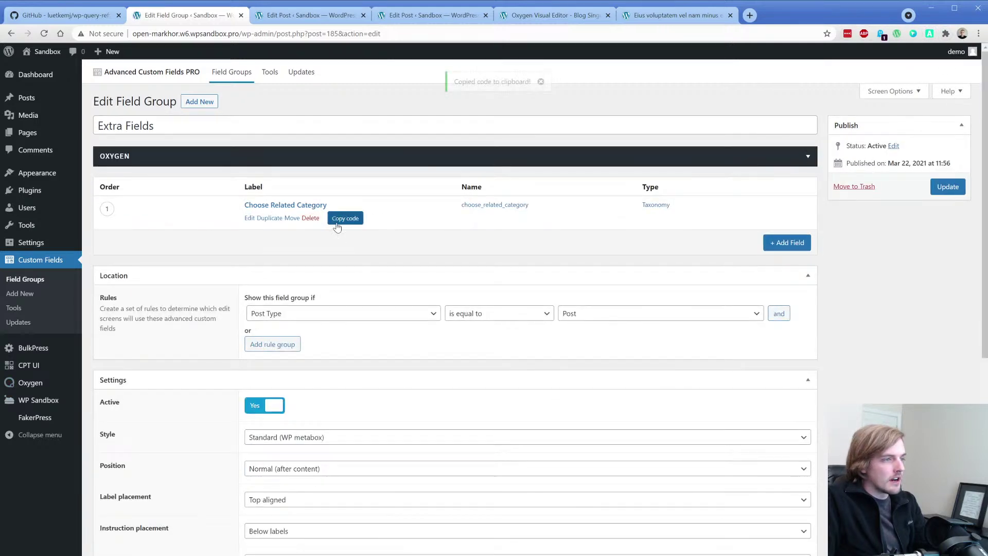
{"action": "left_click", "coordinate": [553, 15]}
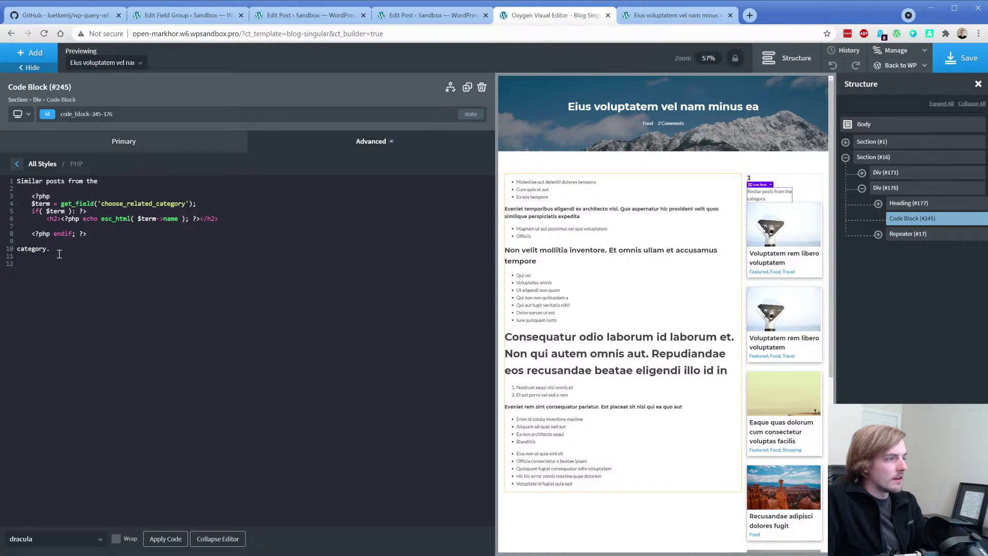
{"action": "left_click_drag", "start_coordinate": [88, 235], "coordinate": [16, 196]}
{"action": "key", "text": "ctrl+v"}
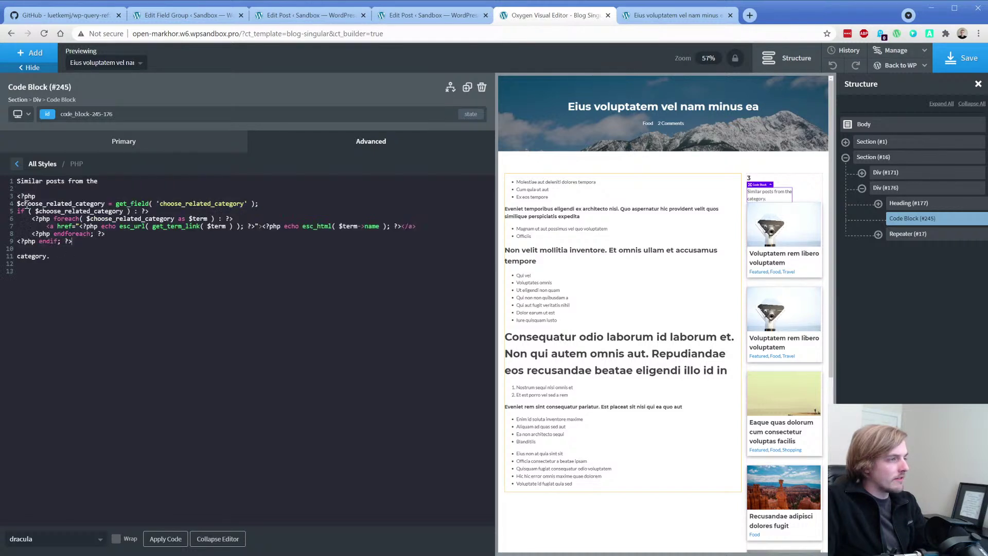
Step: Indent the pasted PHP snippet by two levels and apply the code
{"action": "left_click_drag", "start_coordinate": [78, 242], "coordinate": [15, 196]}
{"action": "key", "text": "Tab"}
{"action": "key", "text": "Tab"}
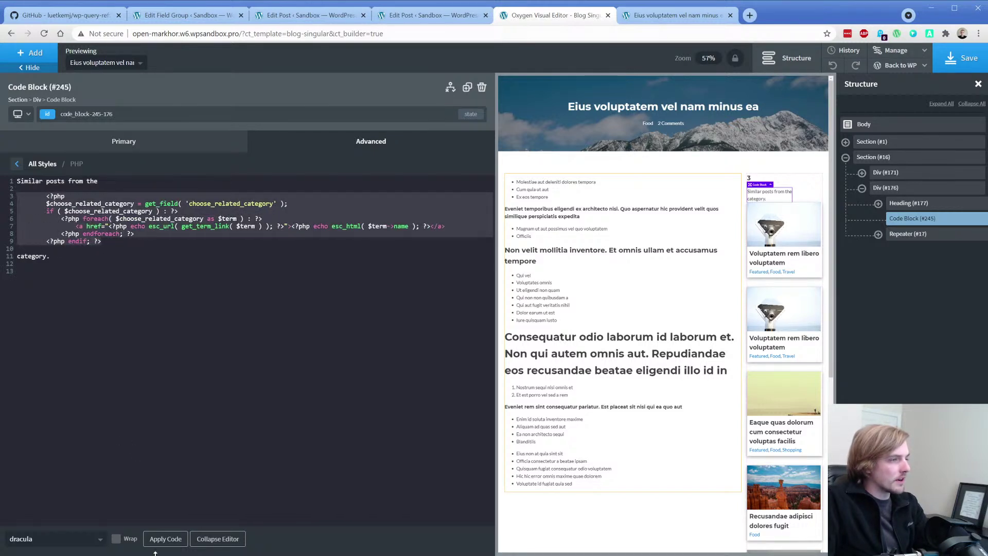
{"action": "left_click", "coordinate": [164, 540]}
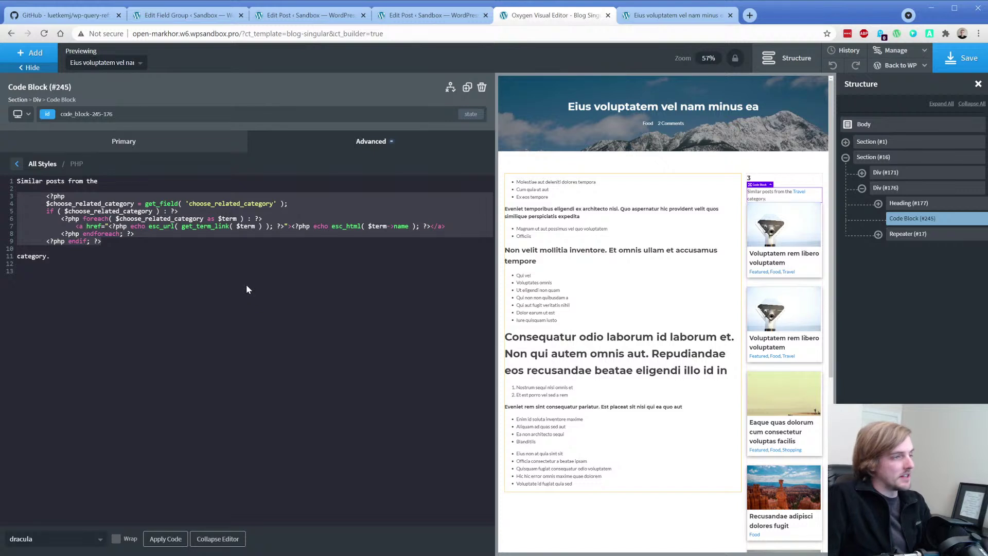
Step: Delete the heading above the code block in the sidebar div
{"action": "left_click", "coordinate": [210, 253]}
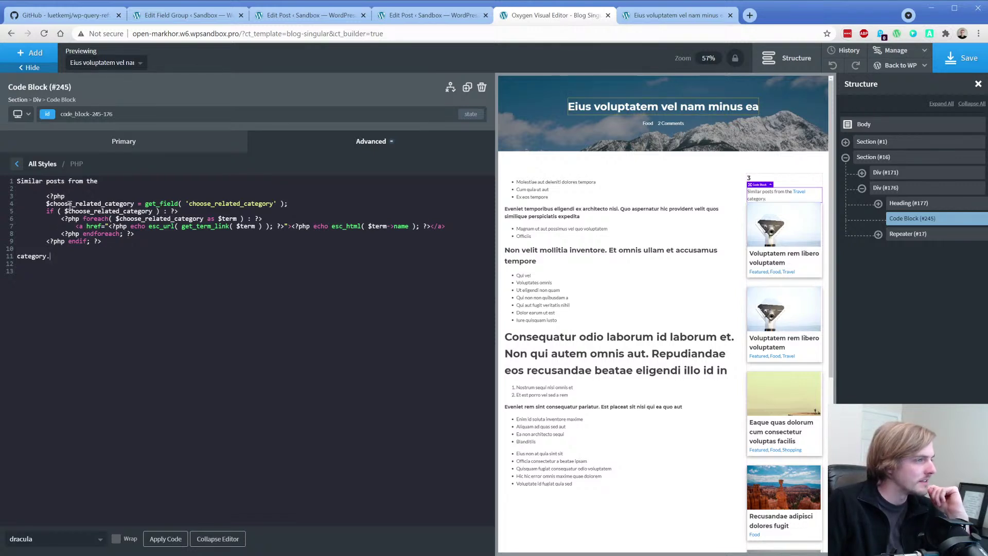
{"action": "left_click", "coordinate": [240, 224]}
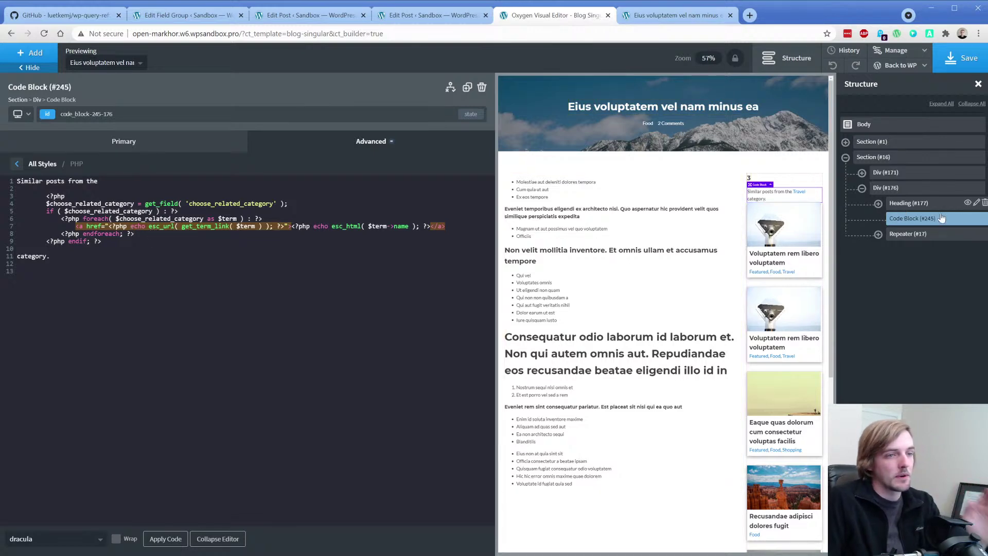
{"action": "left_click", "coordinate": [916, 203]}
{"action": "left_click", "coordinate": [984, 203]}
{"action": "left_click", "coordinate": [920, 202]}
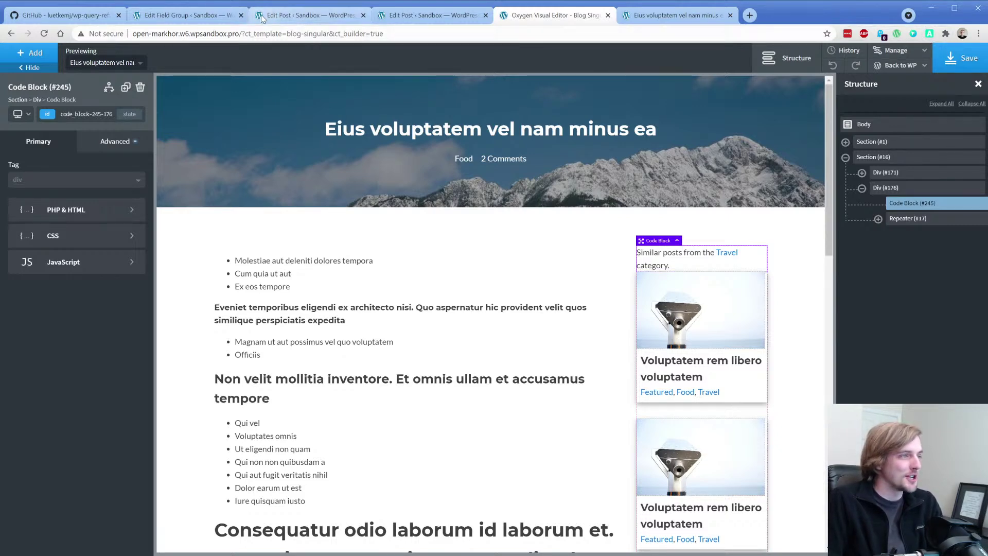
Step: Revisit the Choose Related Category field's code-copy option and compare it with the label in the Oxygen preview
{"action": "left_click", "coordinate": [185, 15]}
{"action": "left_click", "coordinate": [341, 219]}
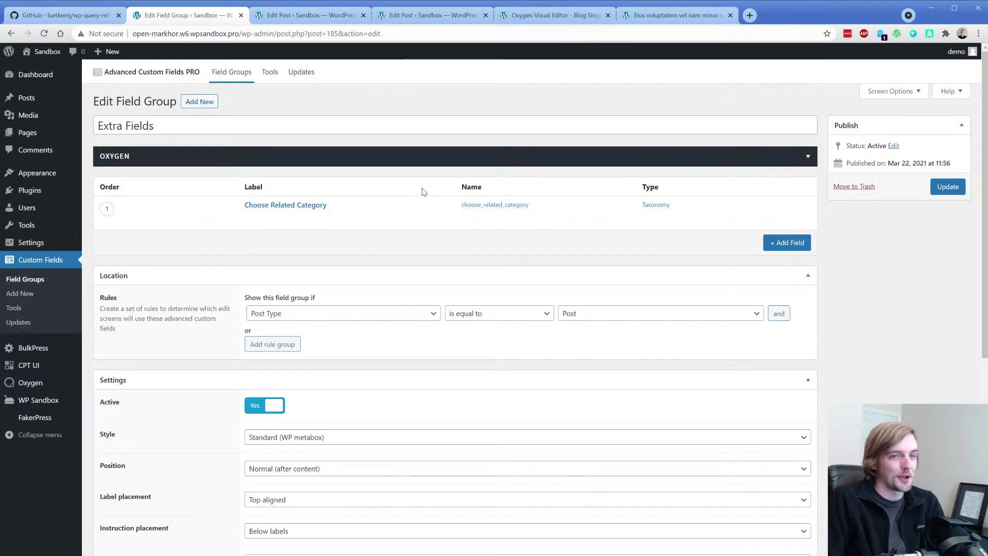
{"action": "left_click", "coordinate": [540, 16]}
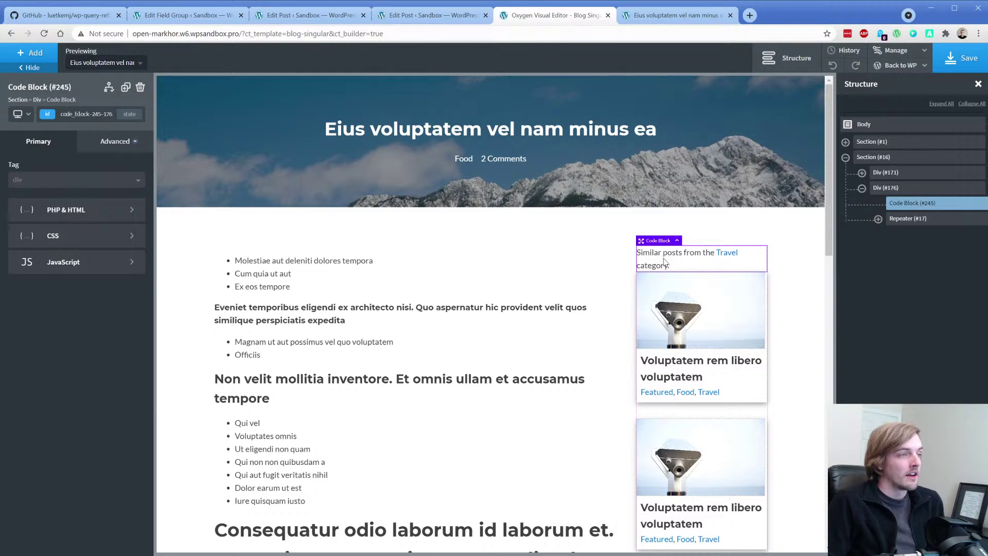
{"action": "left_click", "coordinate": [198, 20]}
{"action": "mouse_move", "coordinate": [313, 209]}
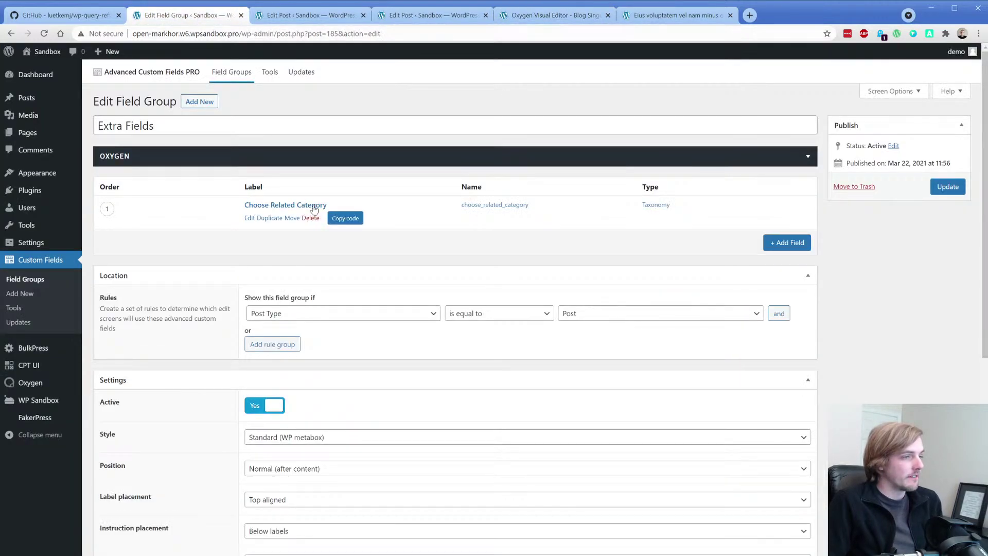
Step: Compare the categories assigned to the post "Eius voluptatem vel nam minus ea" with its Choose Related Category selection
{"action": "left_click", "coordinate": [314, 15]}
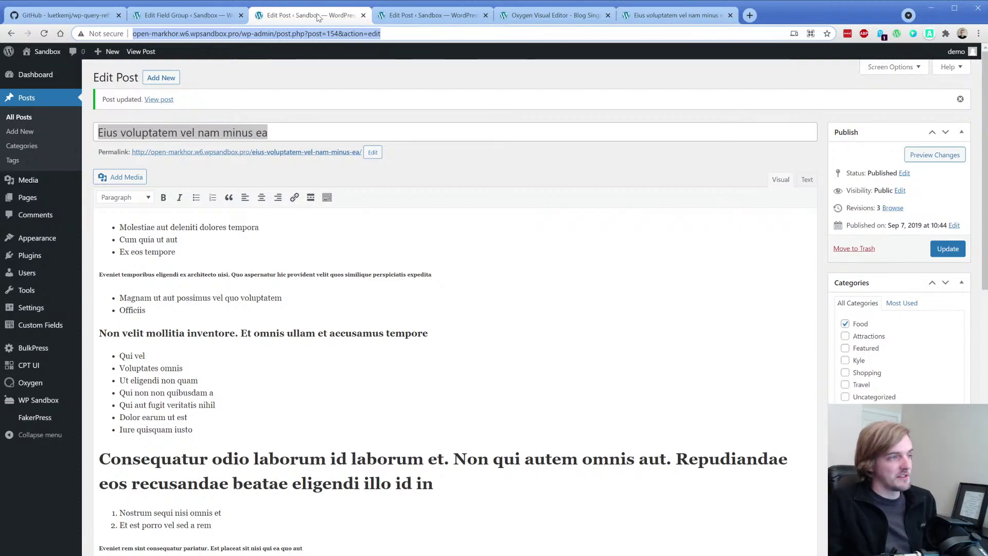
{"action": "left_click", "coordinate": [529, 174]}
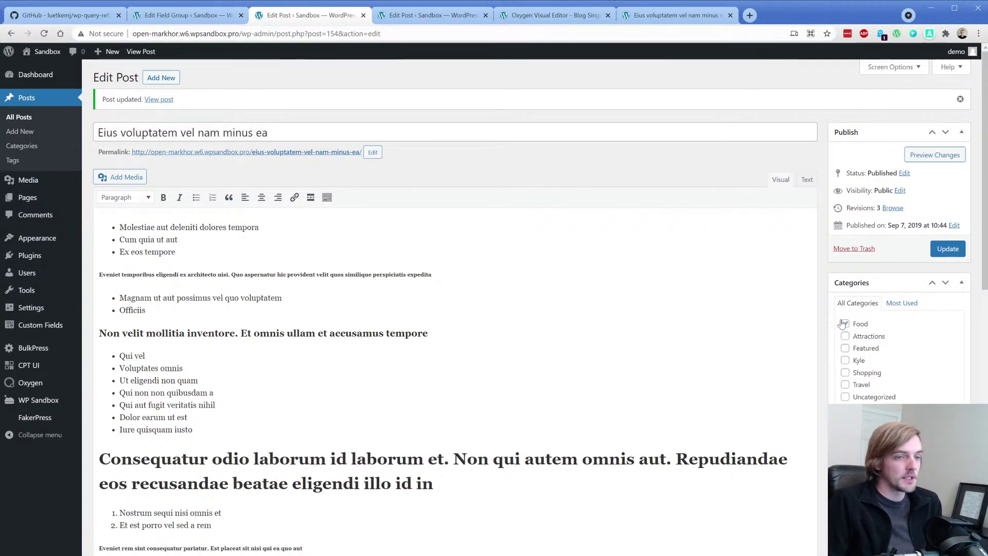
{"action": "middle_click", "coordinate": [823, 298]}
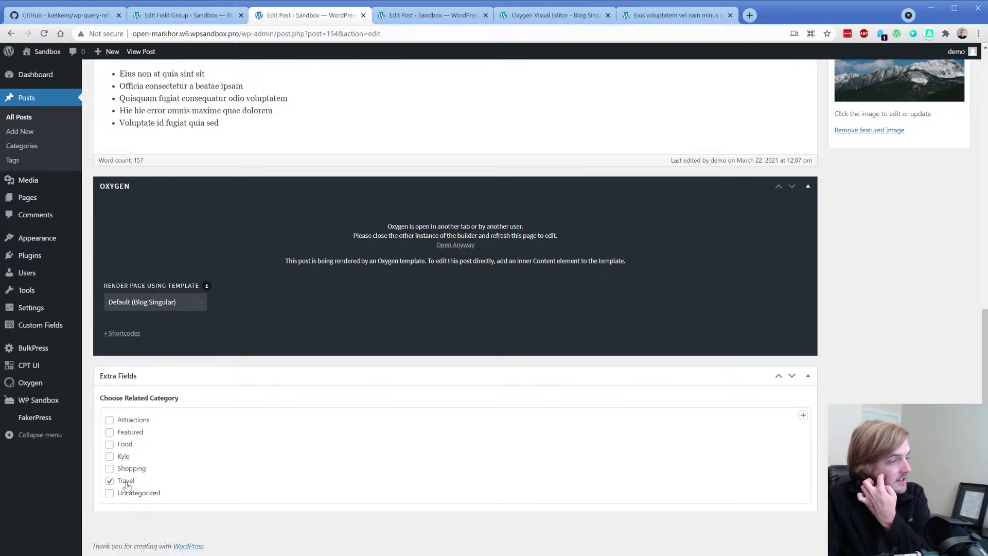
{"action": "scroll", "coordinate": [822, 356], "scroll_direction": "up", "scroll_amount": 8}
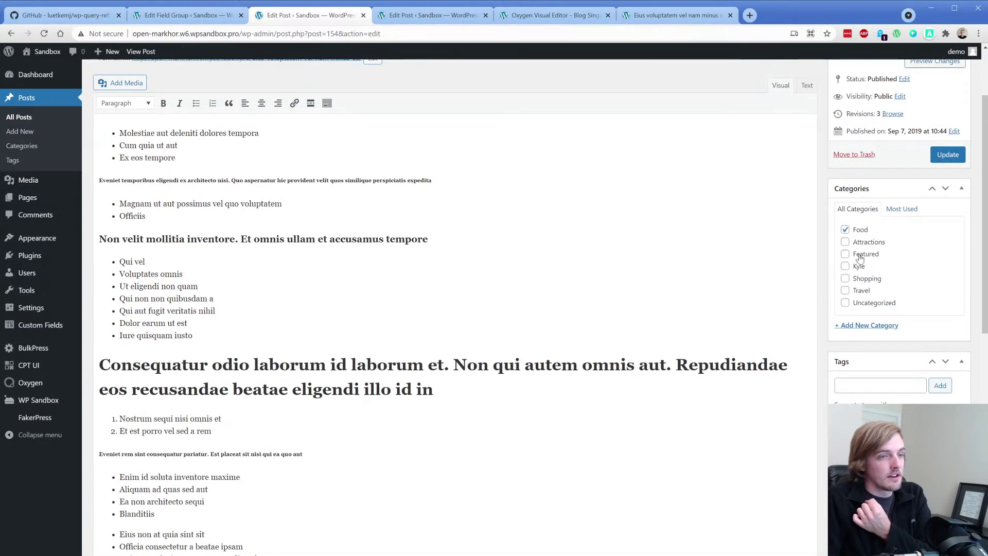
{"action": "scroll", "coordinate": [824, 267], "scroll_direction": "down", "scroll_amount": 8}
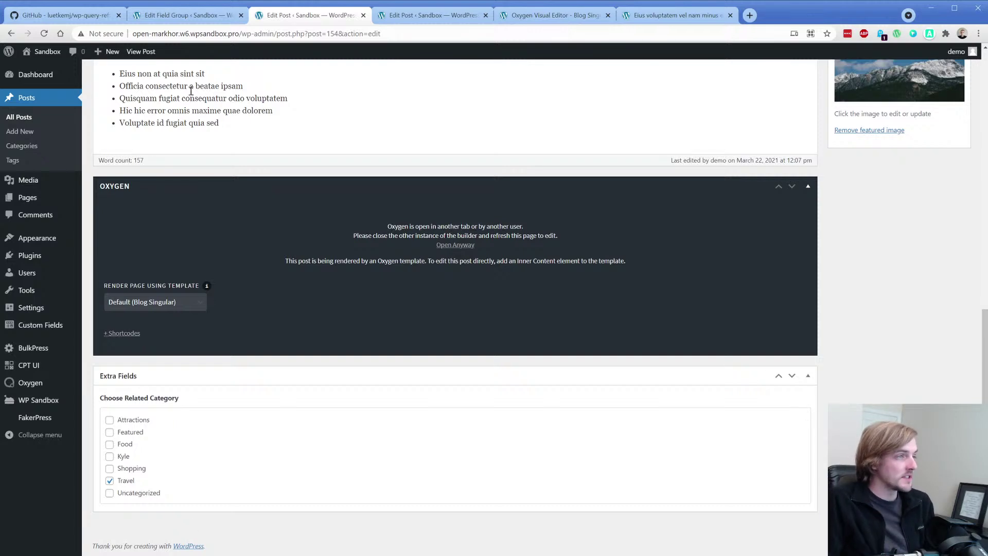
Step: Review the text lines and PHP snippet of the sidebar code block in the Oxygen editor
{"action": "left_click", "coordinate": [558, 15]}
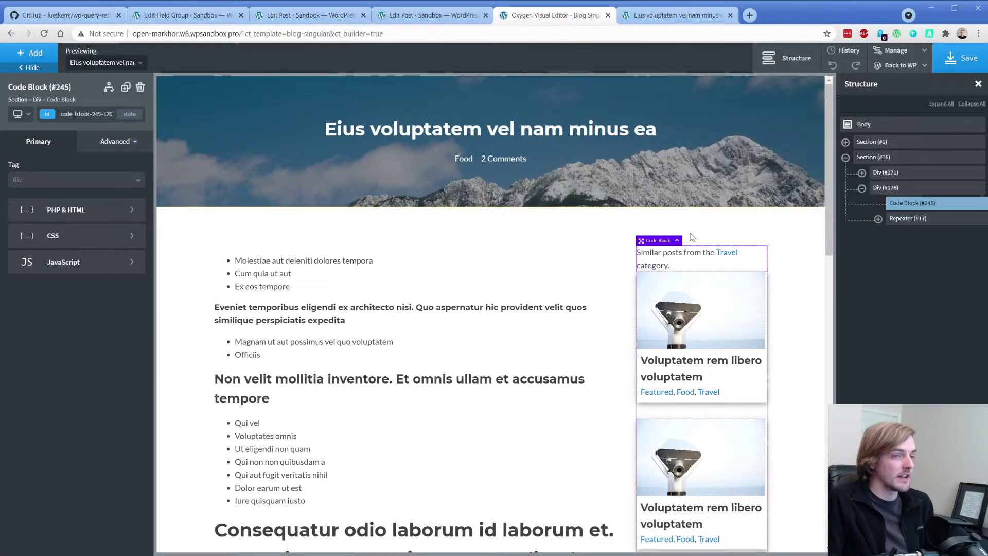
{"action": "left_click", "coordinate": [85, 211]}
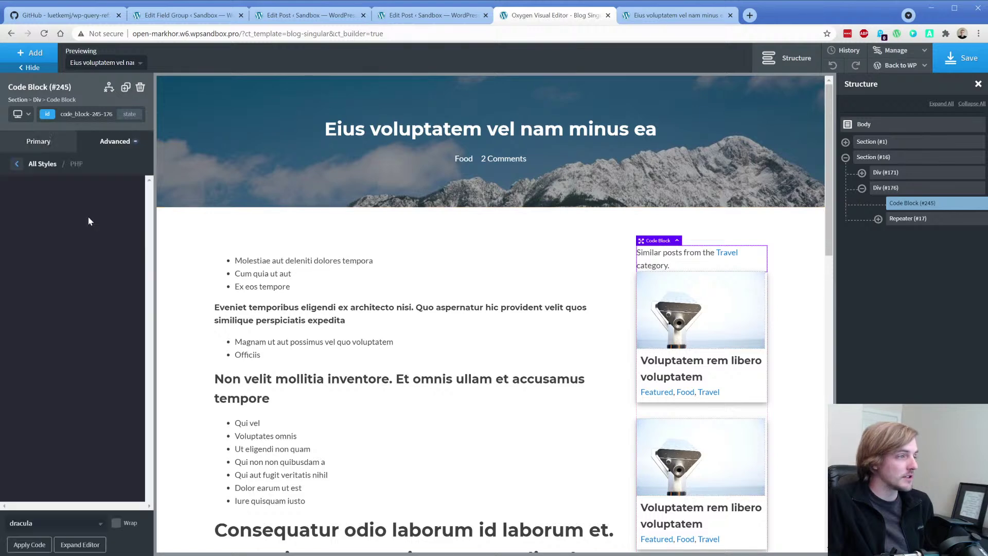
{"action": "left_click_drag", "start_coordinate": [17, 181], "coordinate": [106, 182]}
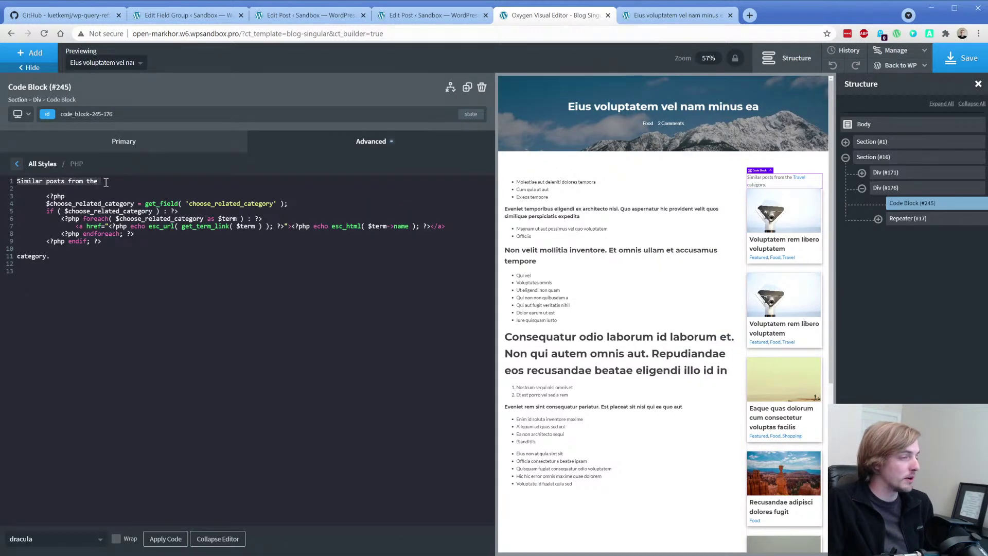
{"action": "left_click_drag", "start_coordinate": [113, 240], "coordinate": [12, 198]}
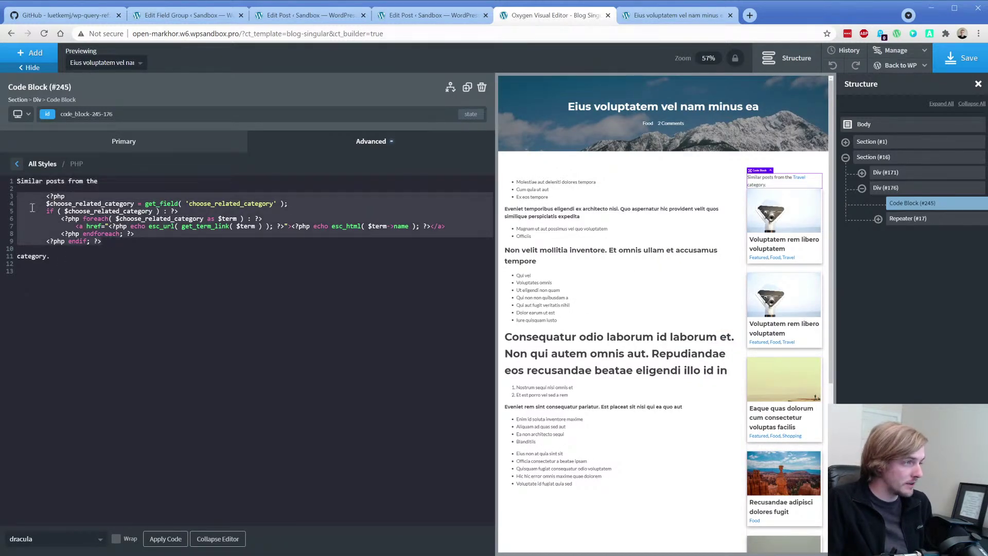
{"action": "left_click", "coordinate": [31, 210]}
{"action": "left_click", "coordinate": [70, 257]}
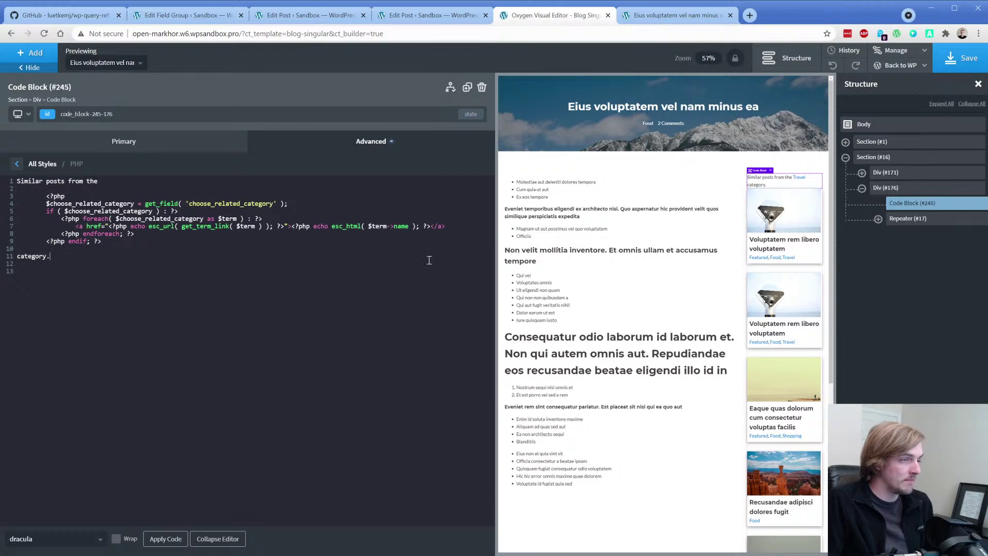
{"action": "left_click", "coordinate": [740, 185]}
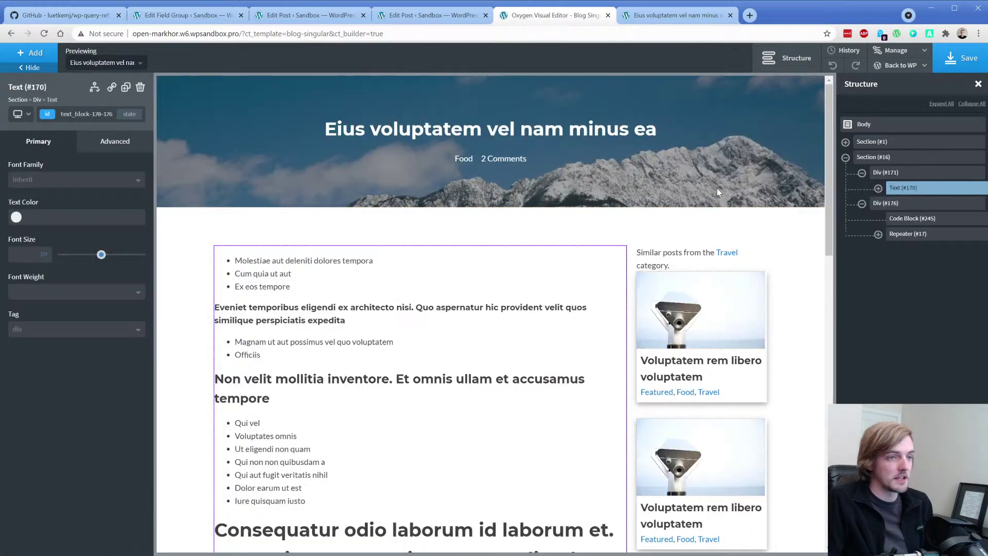
Step: Set the sidebar code block's bottom margin to 25 px
{"action": "left_click", "coordinate": [680, 263]}
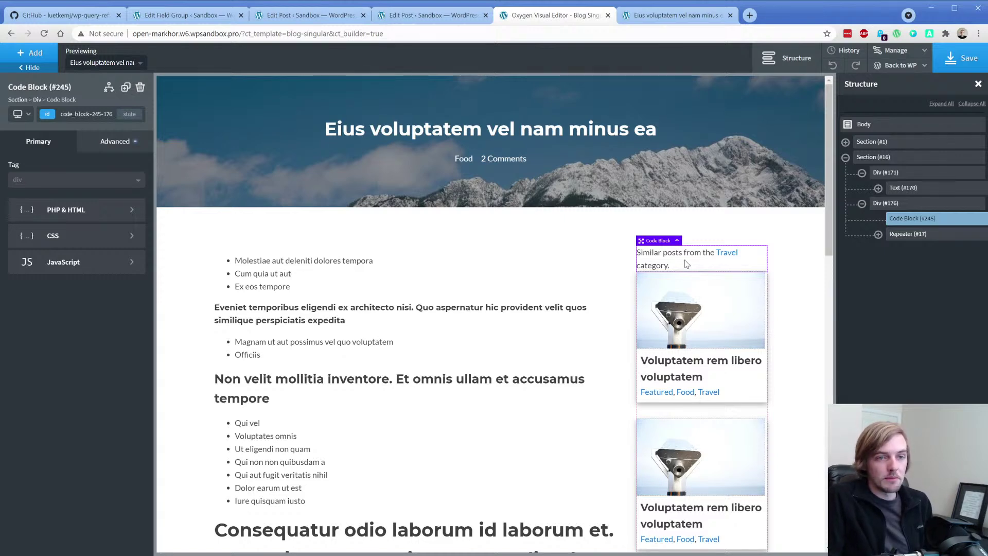
{"action": "left_click", "coordinate": [72, 209]}
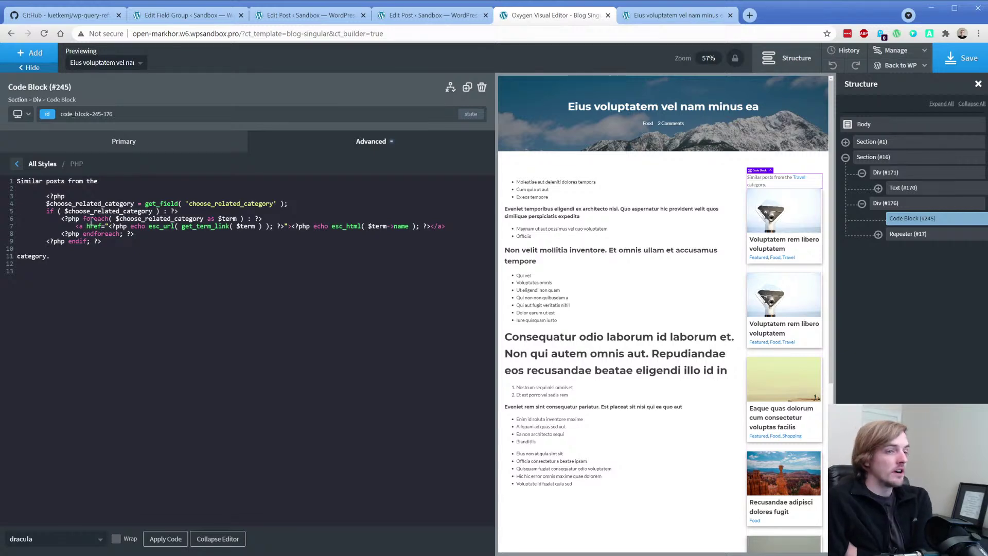
{"action": "left_click", "coordinate": [363, 144]}
{"action": "left_click", "coordinate": [44, 198]}
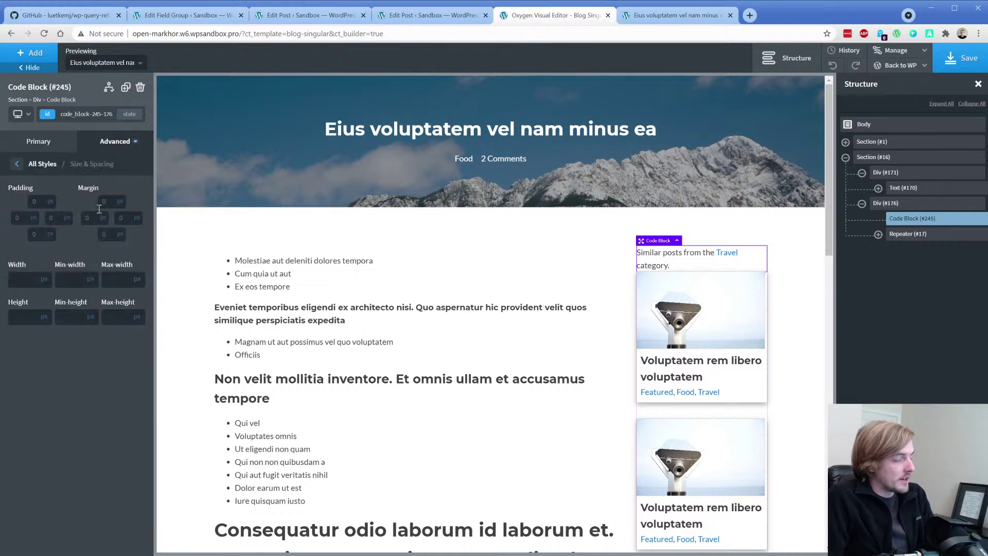
{"action": "left_click", "coordinate": [109, 234]}
{"action": "type", "text": "25"}
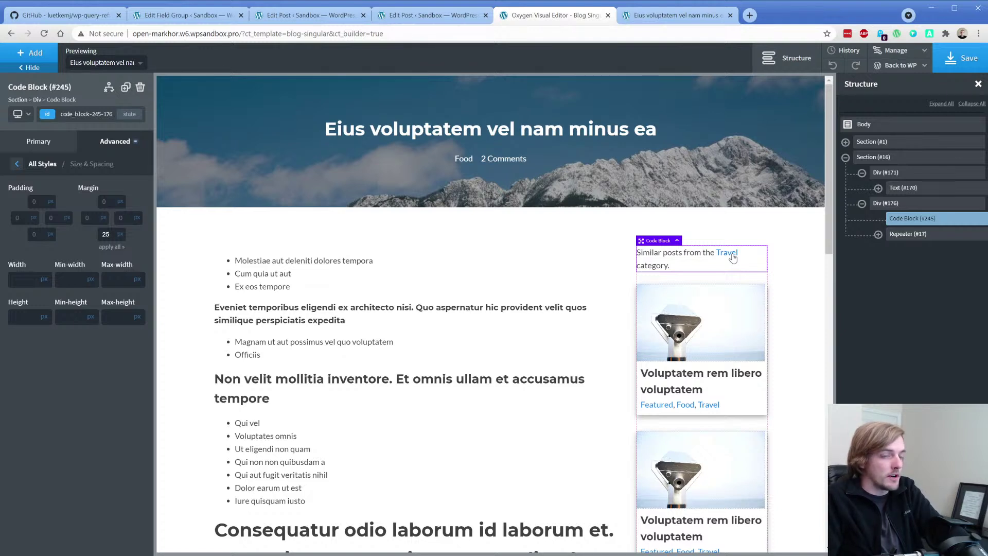
Step: Set the sidebar repeater's tax_query terms value to the Choose Related Category ACF field's Term ID and apply the query parameters
{"action": "left_click", "coordinate": [914, 235]}
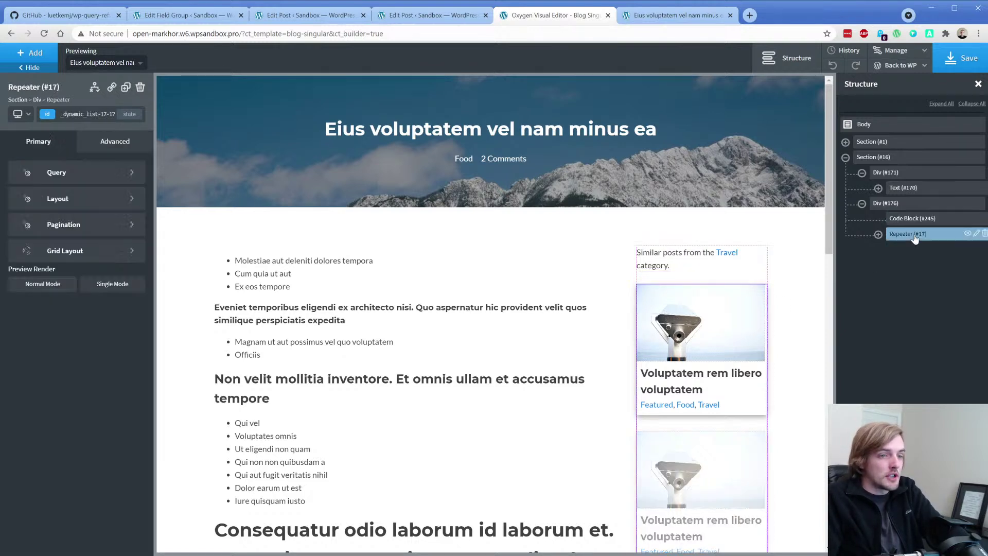
{"action": "left_click", "coordinate": [69, 172]}
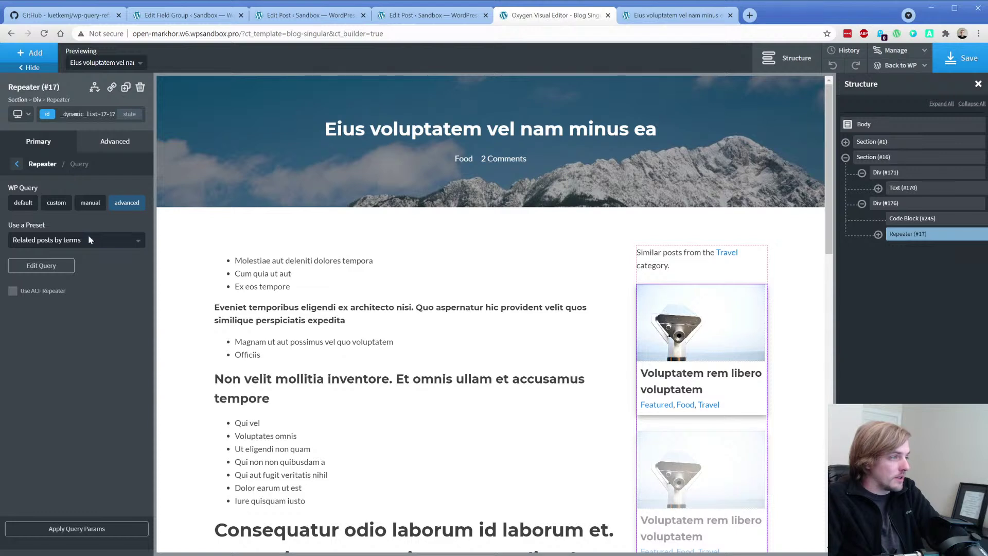
{"action": "left_click", "coordinate": [58, 266]}
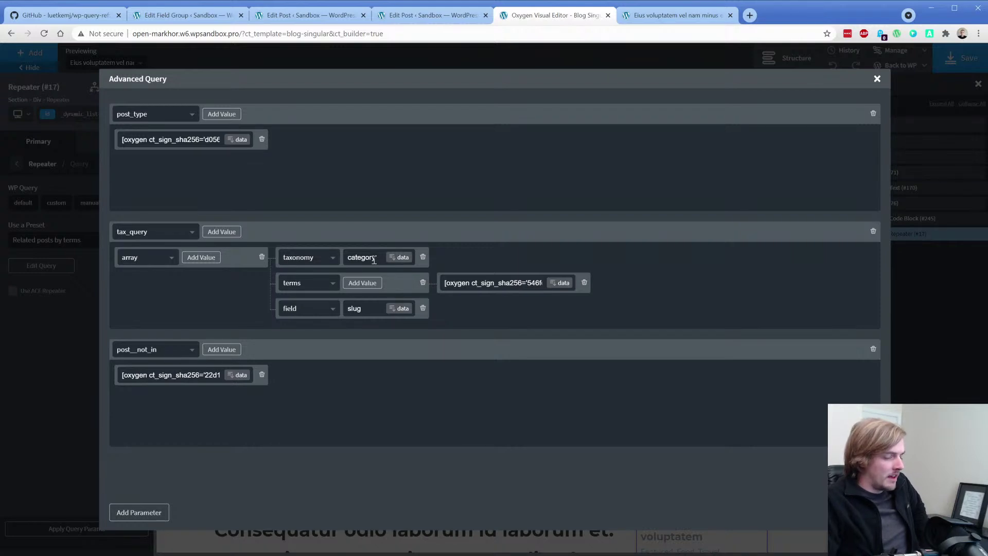
{"action": "left_click", "coordinate": [560, 284]}
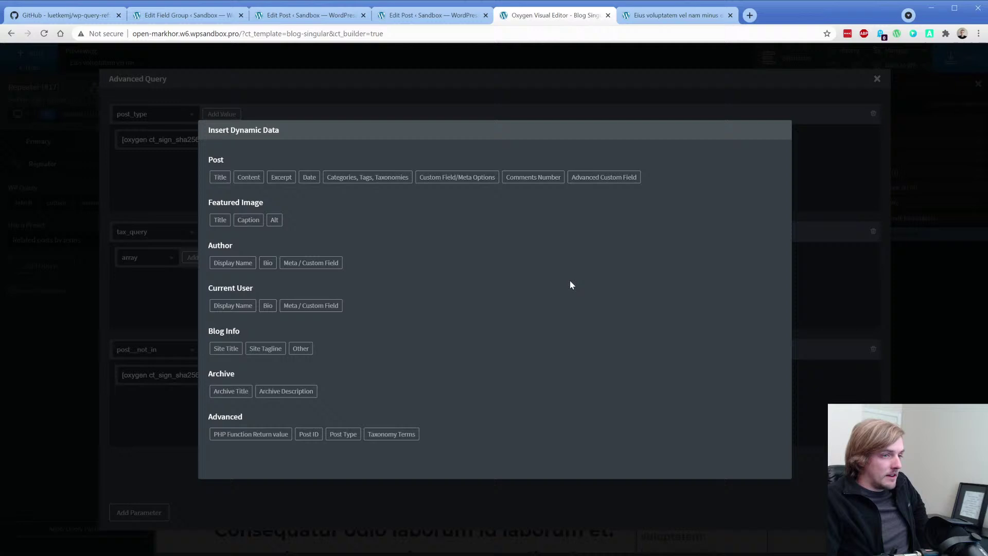
{"action": "left_click", "coordinate": [611, 180]}
{"action": "left_click", "coordinate": [264, 185]}
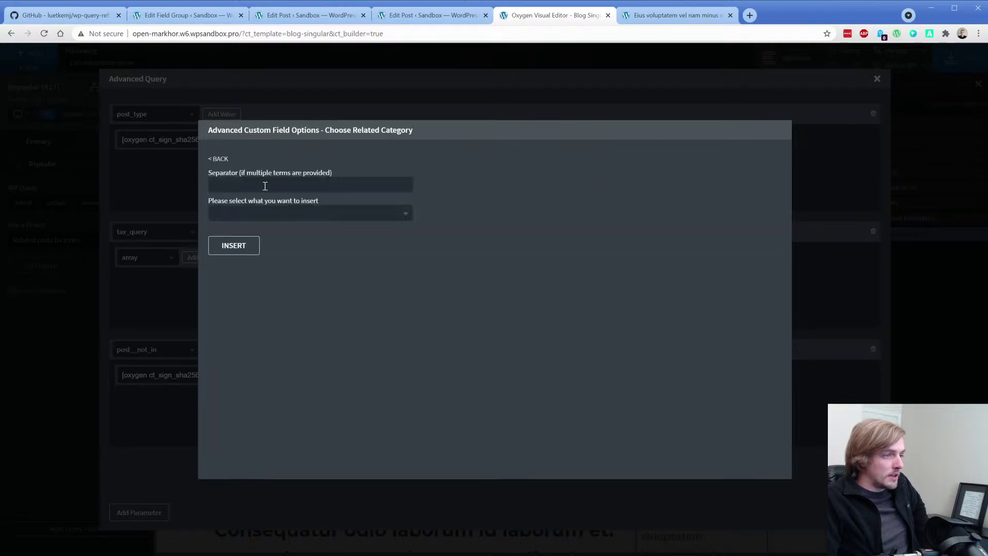
{"action": "left_click", "coordinate": [277, 218]}
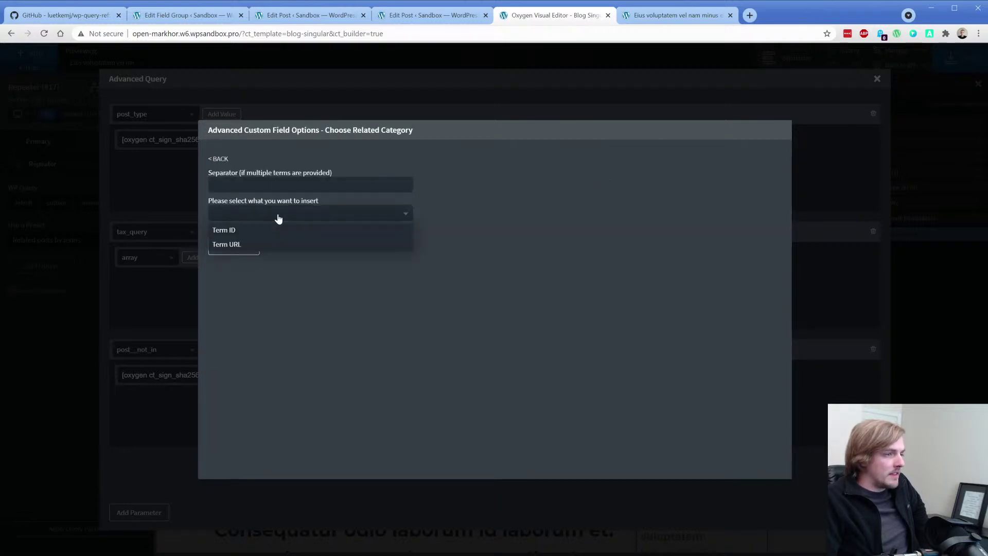
{"action": "left_click", "coordinate": [247, 232]}
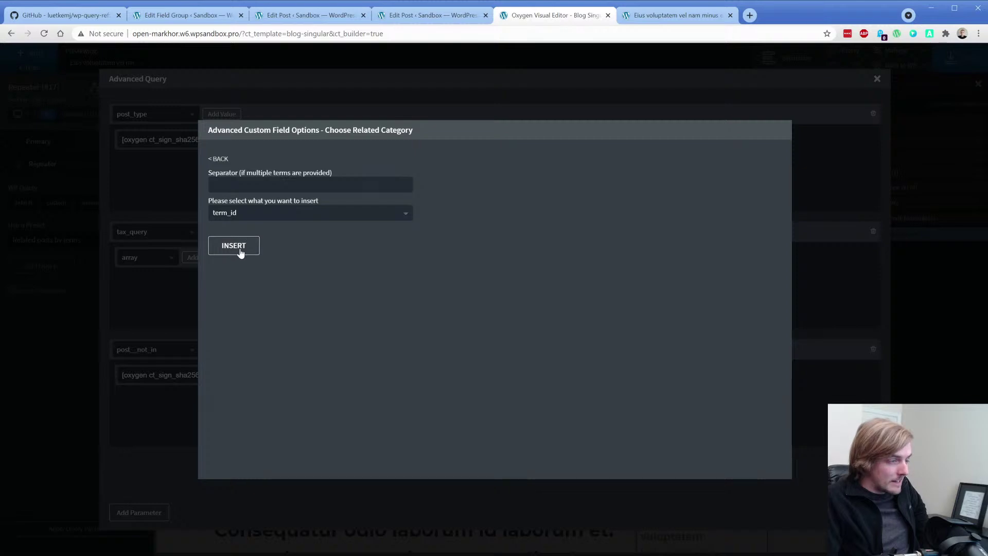
{"action": "left_click", "coordinate": [240, 247]}
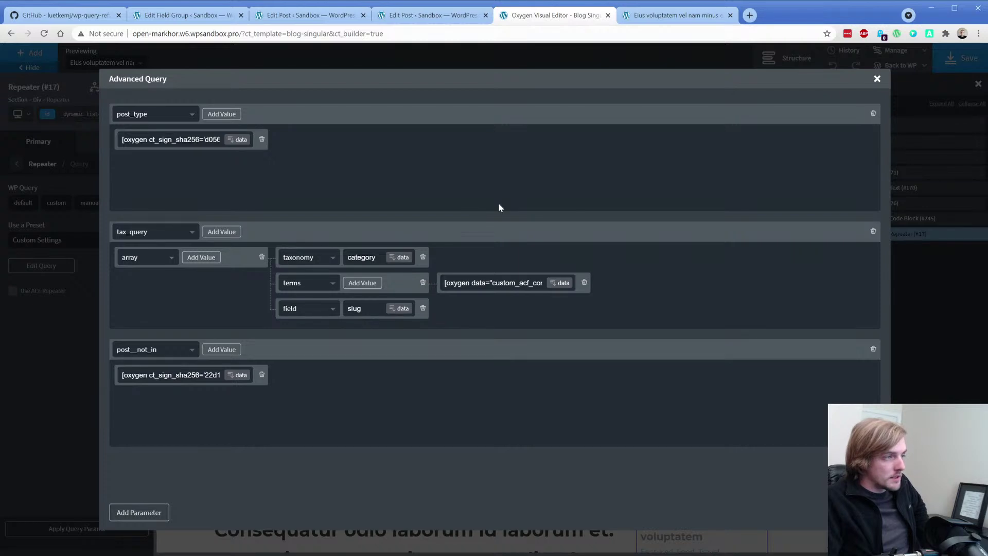
{"action": "left_click", "coordinate": [876, 78]}
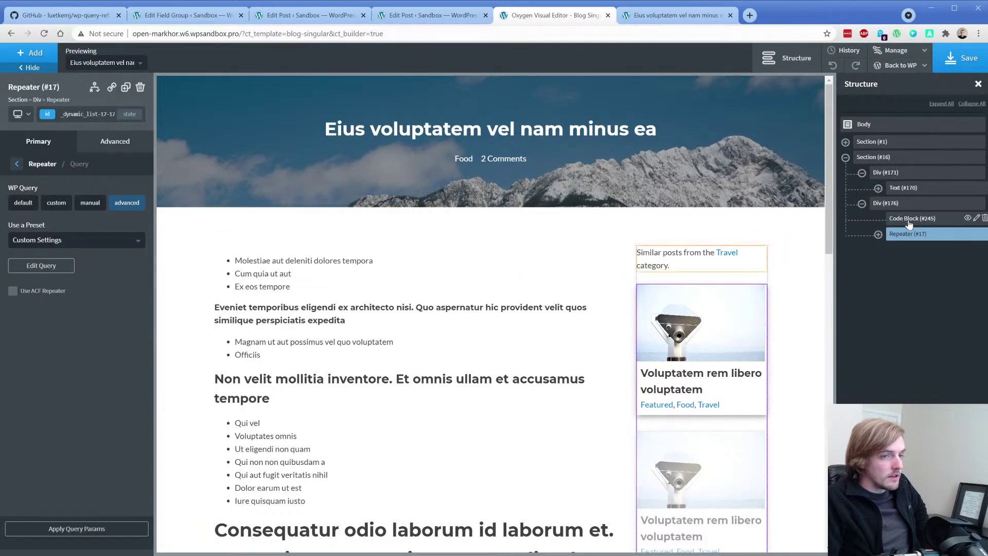
{"action": "left_click", "coordinate": [99, 530]}
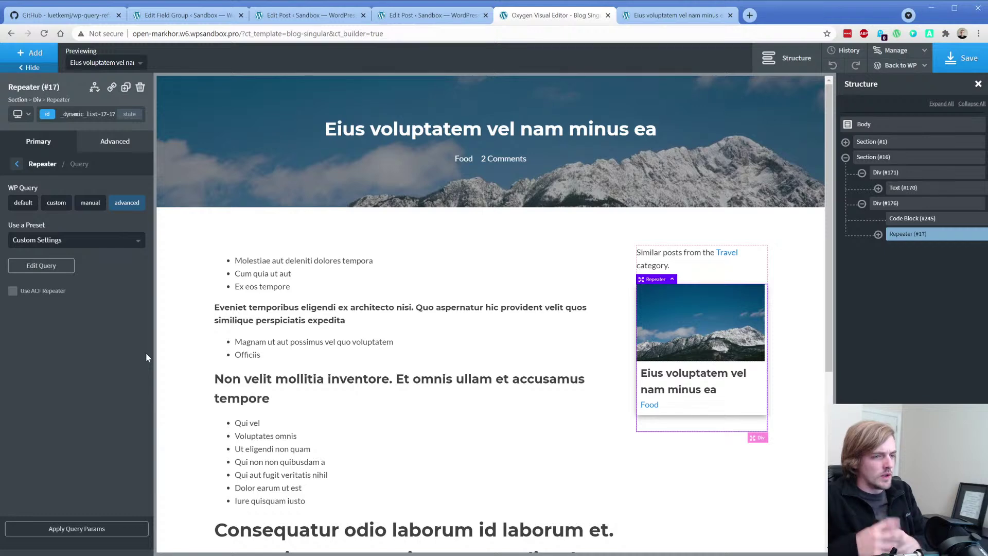
Step: Save the template and reload the live post to check the posts under the "Similar posts" label
{"action": "left_click", "coordinate": [959, 58]}
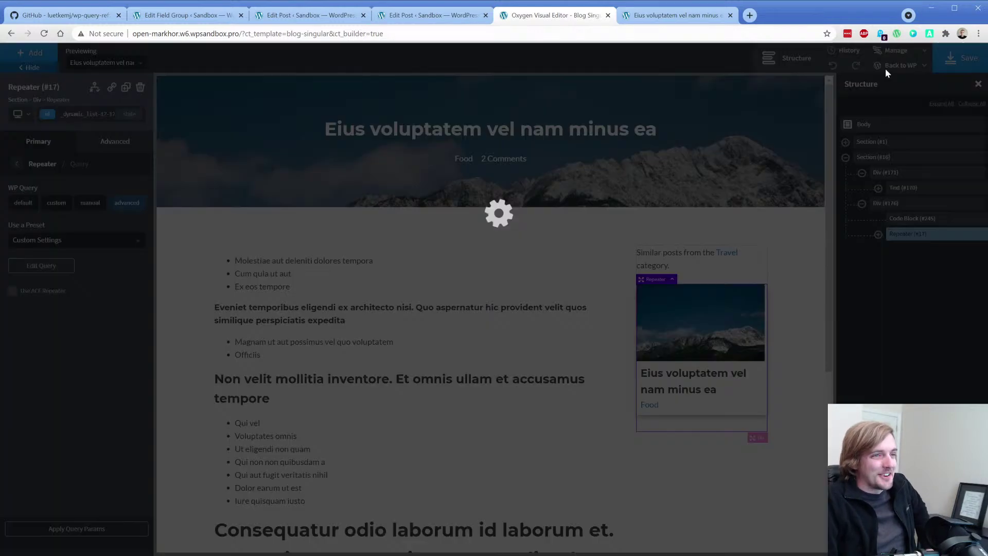
{"action": "left_click", "coordinate": [648, 18]}
{"action": "key", "text": "F5"}
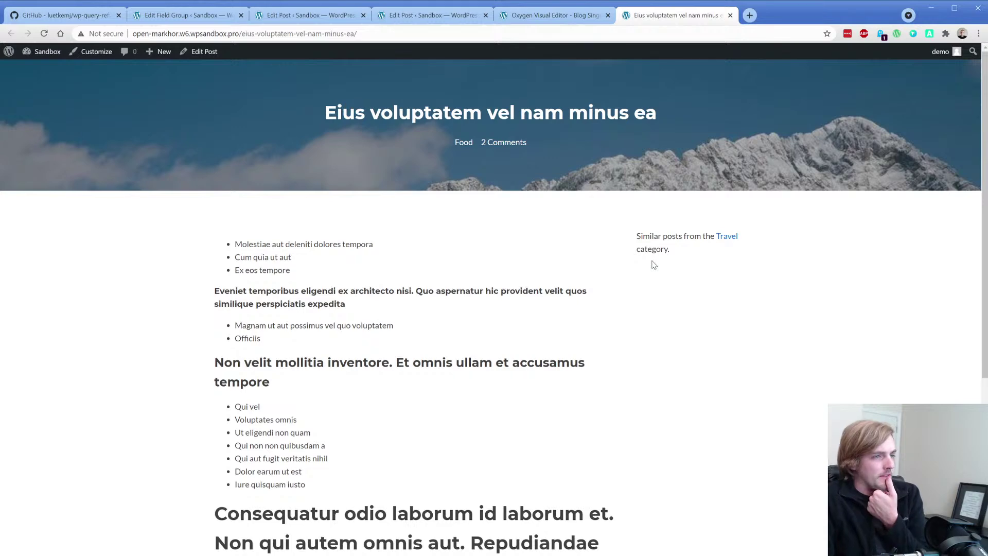
Step: Back in the Oxygen editor, try the Choose Related Category field's Term URL as the repeater's tax_query terms value and apply the query
{"action": "left_click", "coordinate": [556, 15]}
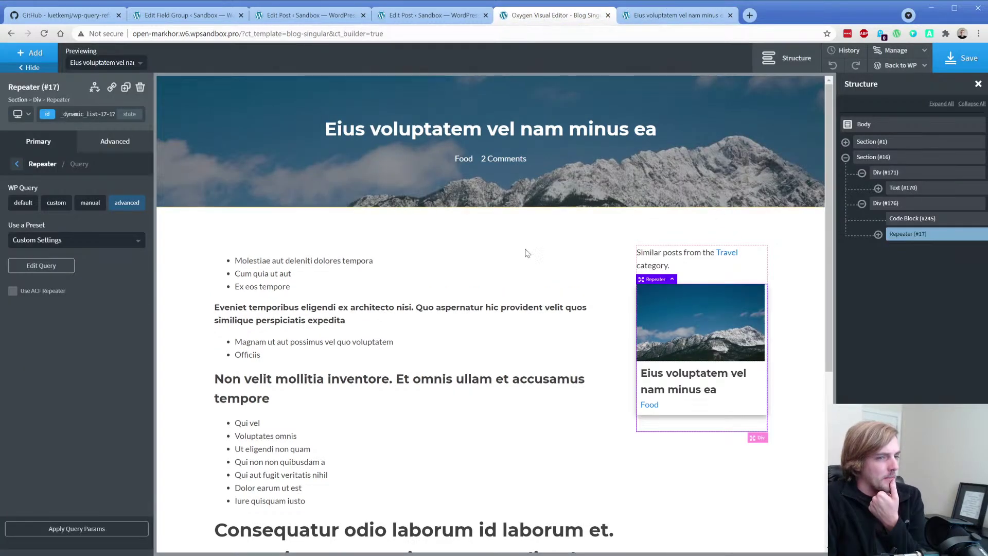
{"action": "left_click", "coordinate": [64, 264]}
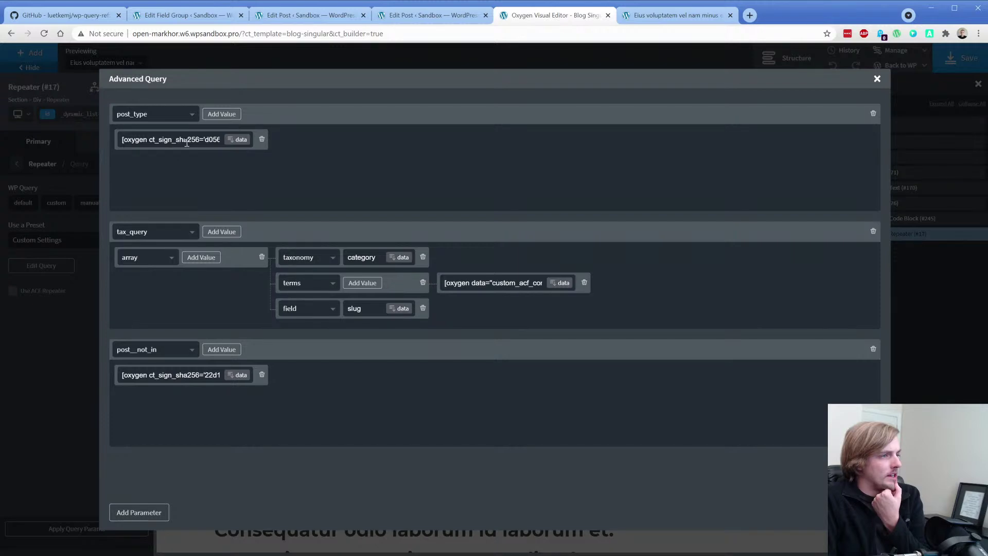
{"action": "left_click_drag", "start_coordinate": [187, 142], "coordinate": [278, 140]}
{"action": "left_click", "coordinate": [234, 165]}
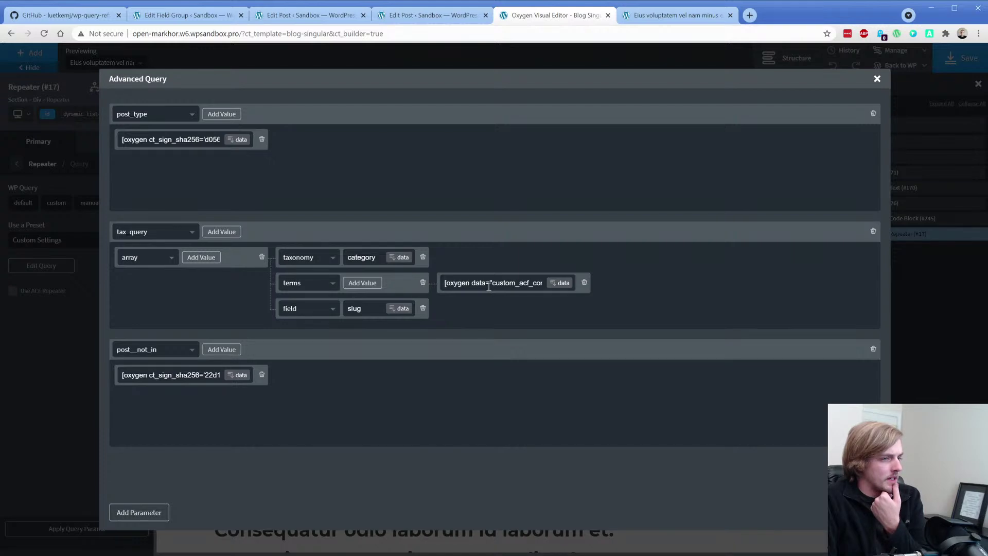
{"action": "left_click", "coordinate": [558, 285]}
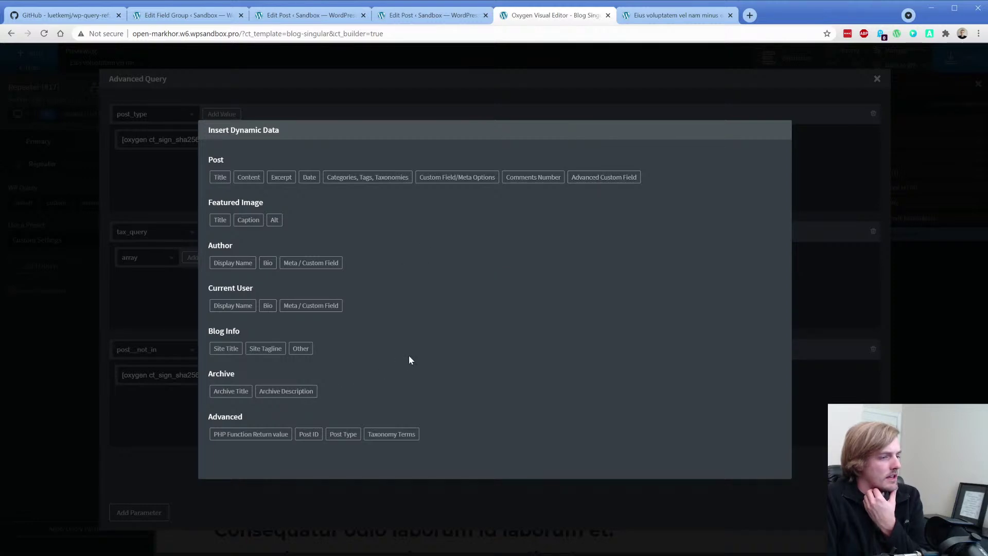
{"action": "left_click", "coordinate": [597, 177]}
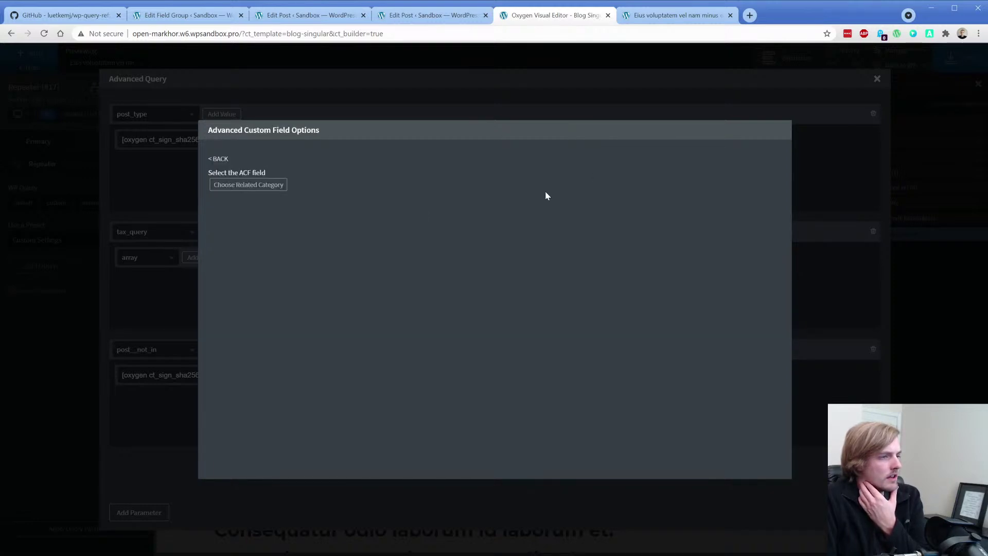
{"action": "left_click", "coordinate": [260, 186]}
{"action": "left_click", "coordinate": [280, 213]}
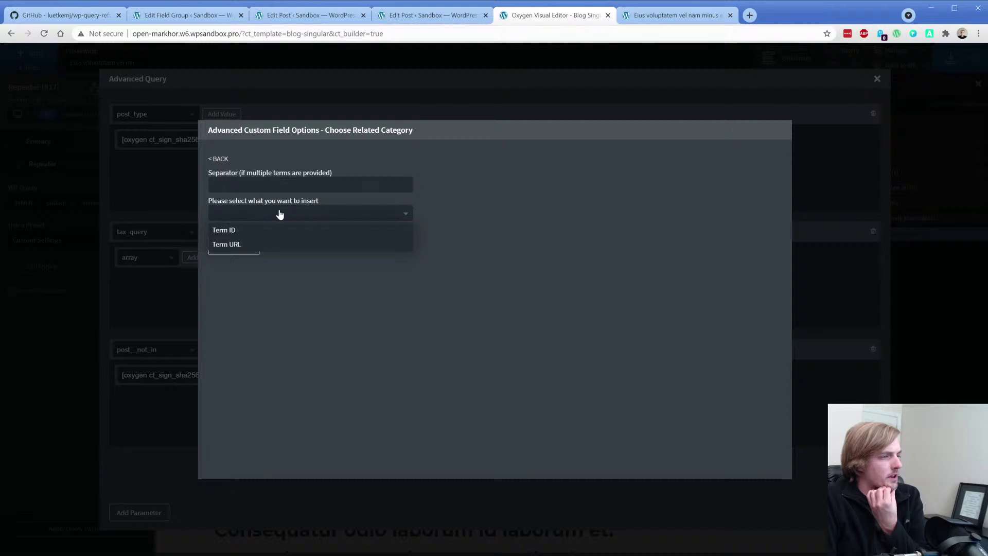
{"action": "left_click", "coordinate": [257, 245]}
{"action": "left_click", "coordinate": [233, 271]}
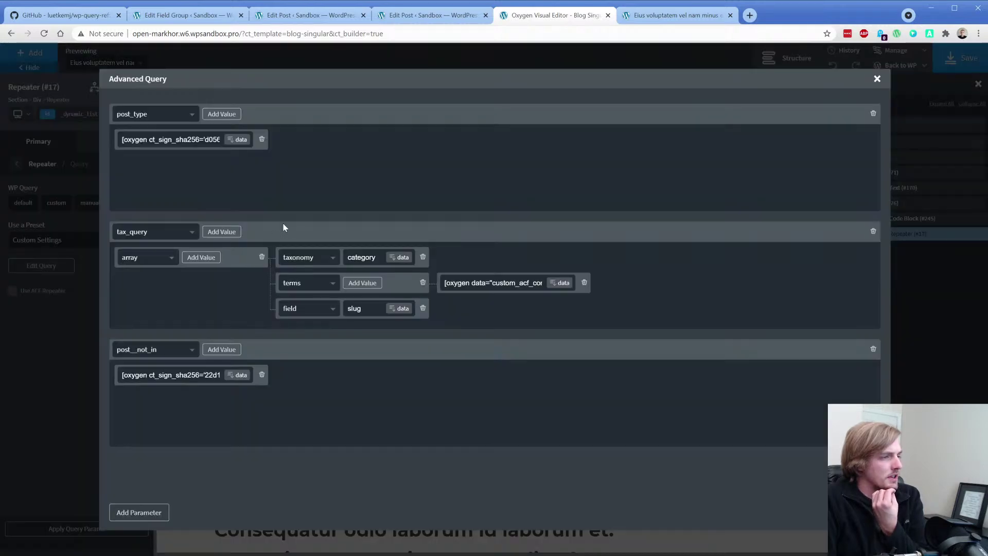
{"action": "left_click", "coordinate": [876, 78]}
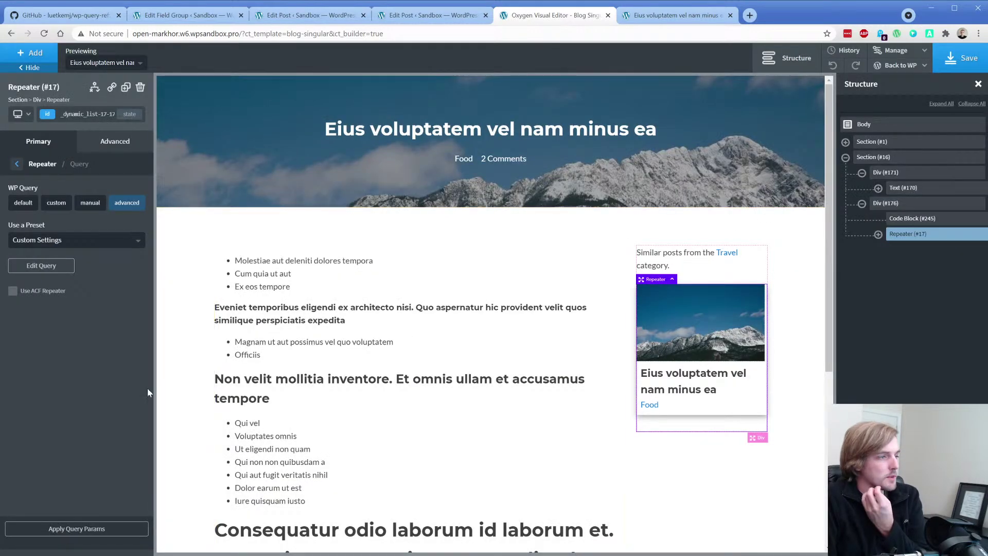
{"action": "left_click", "coordinate": [114, 527]}
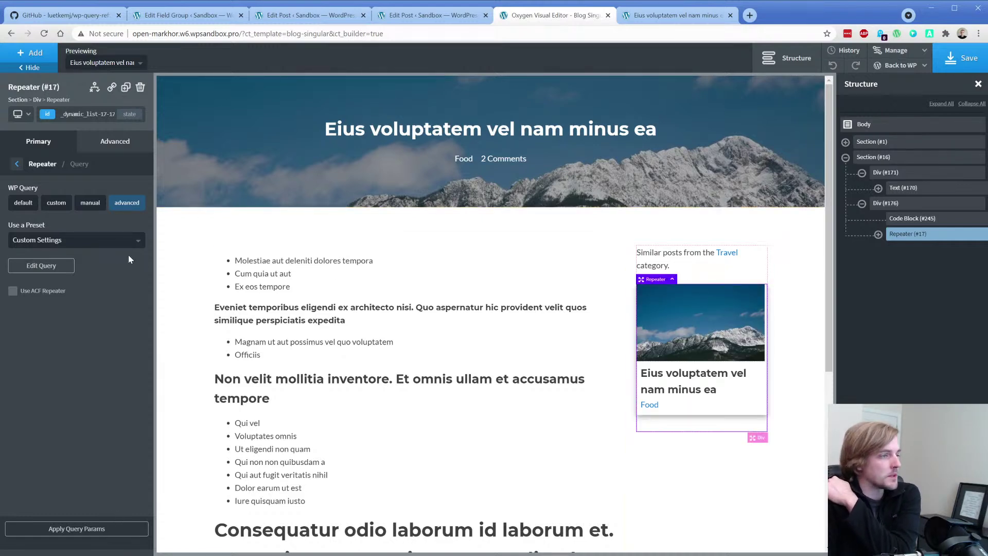
Step: Examine the repeater's post__not_in value and the options available for the tax_query parameter, its array and its taxonomy argument
{"action": "left_click", "coordinate": [52, 266]}
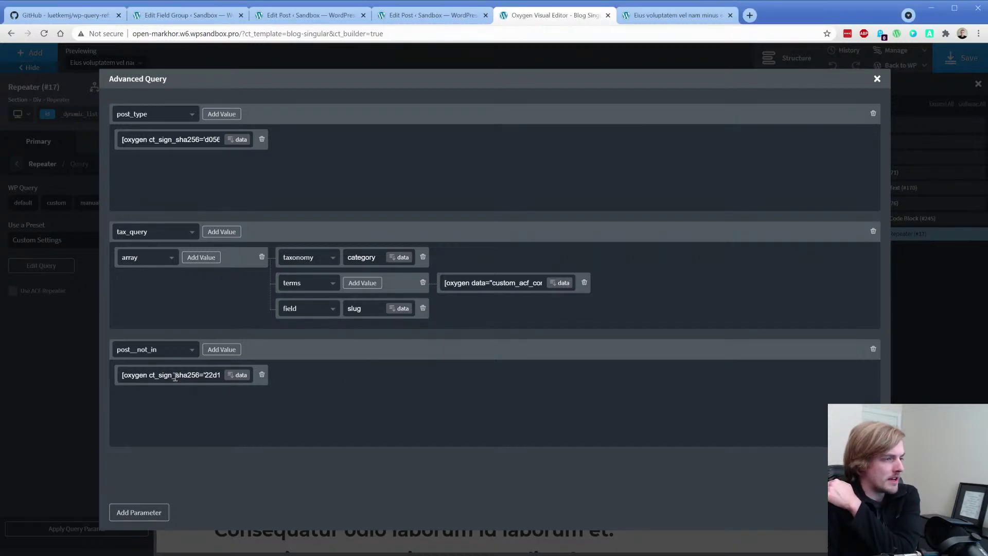
{"action": "left_click_drag", "start_coordinate": [191, 376], "coordinate": [330, 364]}
{"action": "left_click", "coordinate": [331, 382]}
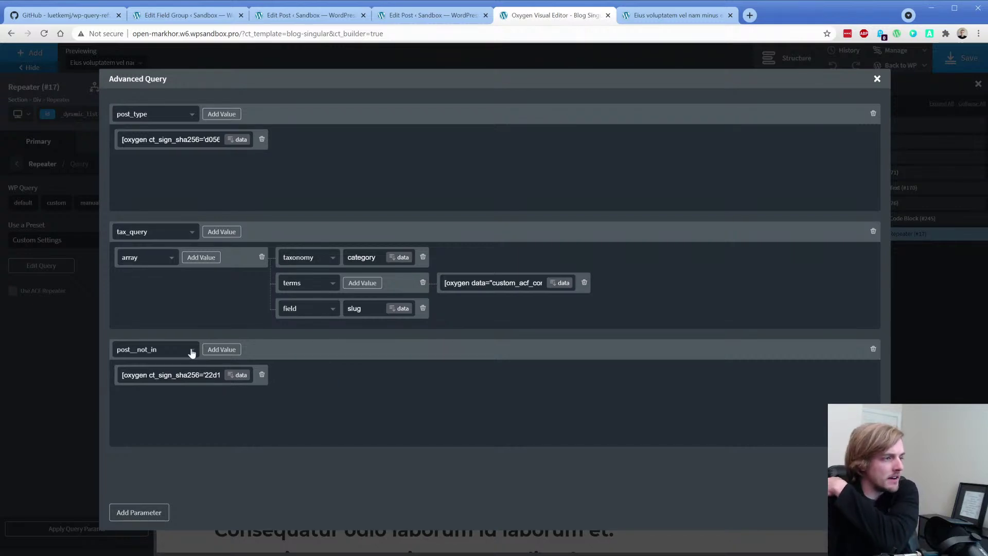
{"action": "left_click", "coordinate": [175, 232]}
{"action": "scroll", "coordinate": [165, 324], "scroll_direction": "down", "scroll_amount": 8}
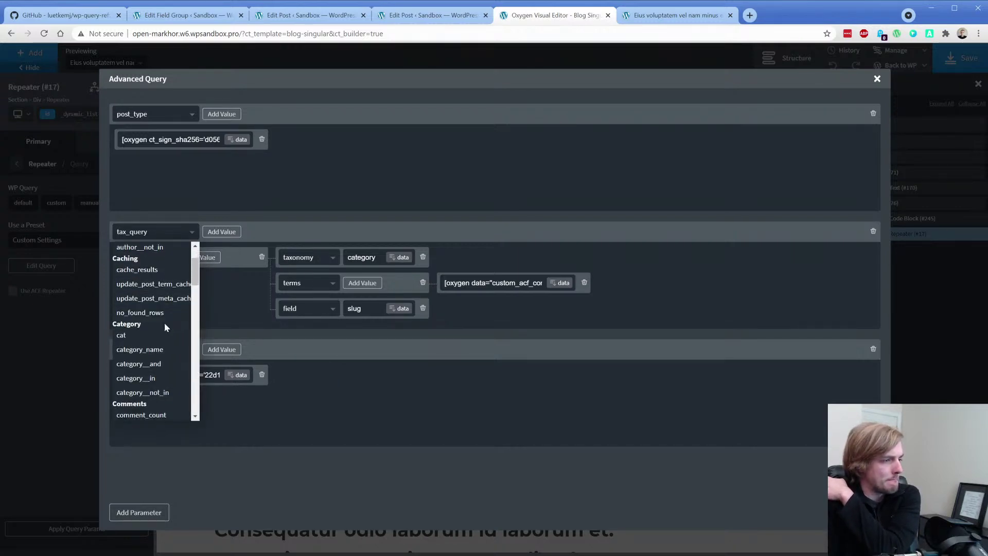
{"action": "scroll", "coordinate": [164, 330], "scroll_direction": "down", "scroll_amount": 2}
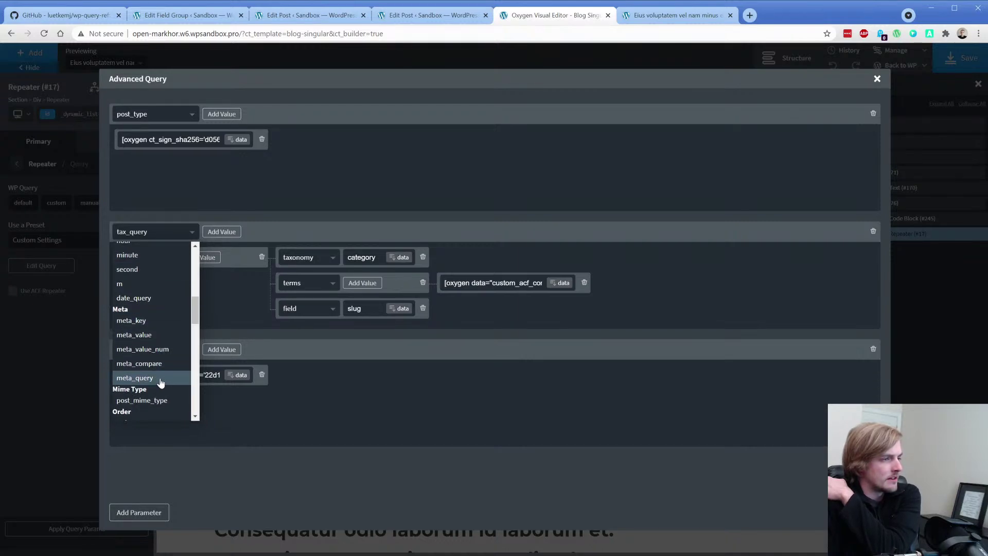
{"action": "left_click", "coordinate": [219, 305]}
{"action": "left_click", "coordinate": [161, 266]}
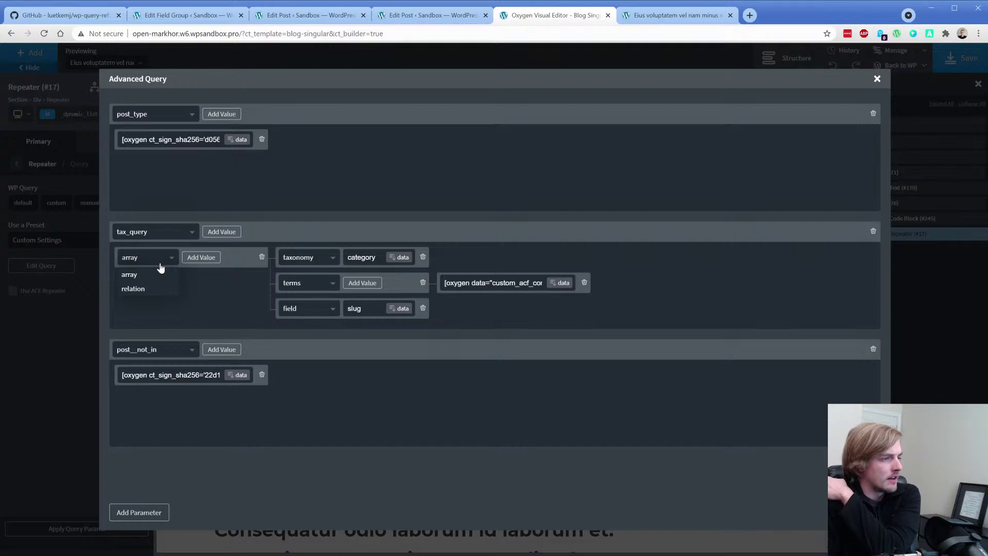
{"action": "left_click", "coordinate": [315, 261]}
{"action": "scroll", "coordinate": [319, 283], "scroll_direction": "down", "scroll_amount": 1}
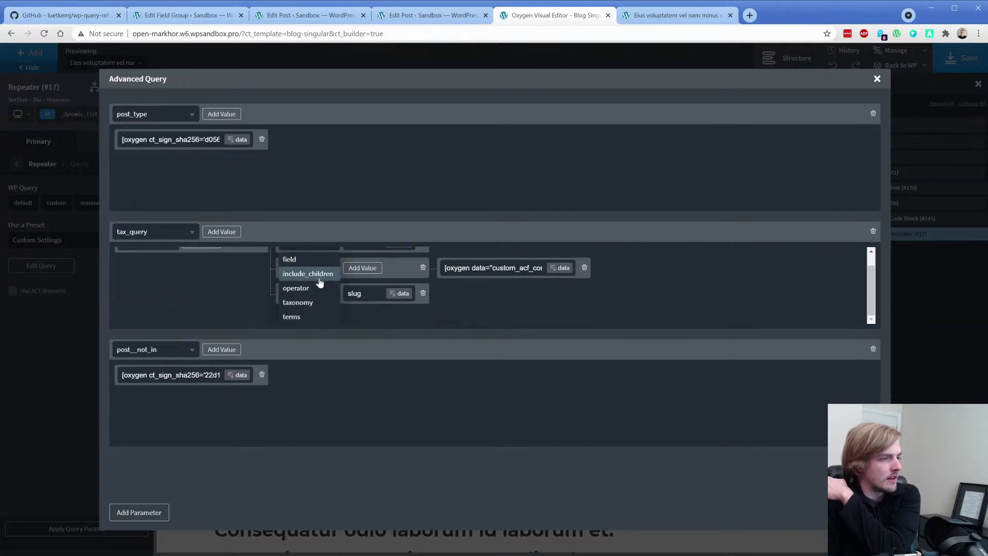
{"action": "scroll", "coordinate": [310, 317], "scroll_direction": "up", "scroll_amount": 1}
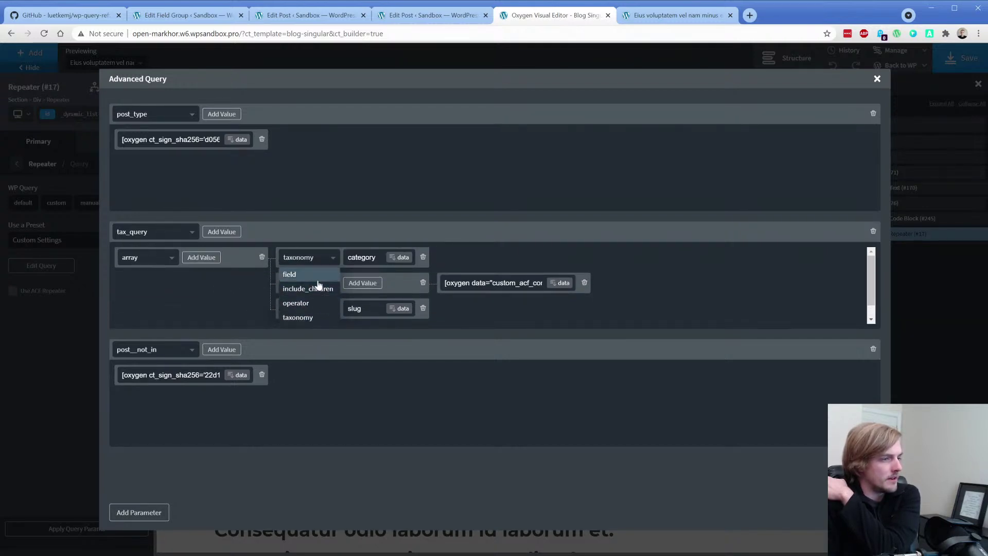
{"action": "left_click", "coordinate": [374, 246]}
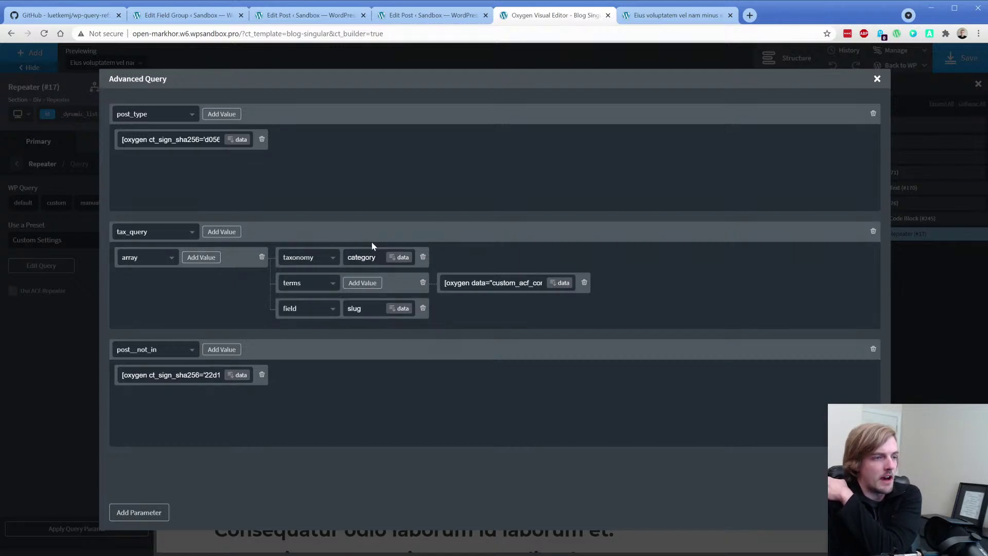
Step: Reinsert the Choose Related Category field's Term ID as the tax_query terms value, with no separator, and close the advanced query
{"action": "left_click", "coordinate": [561, 283]}
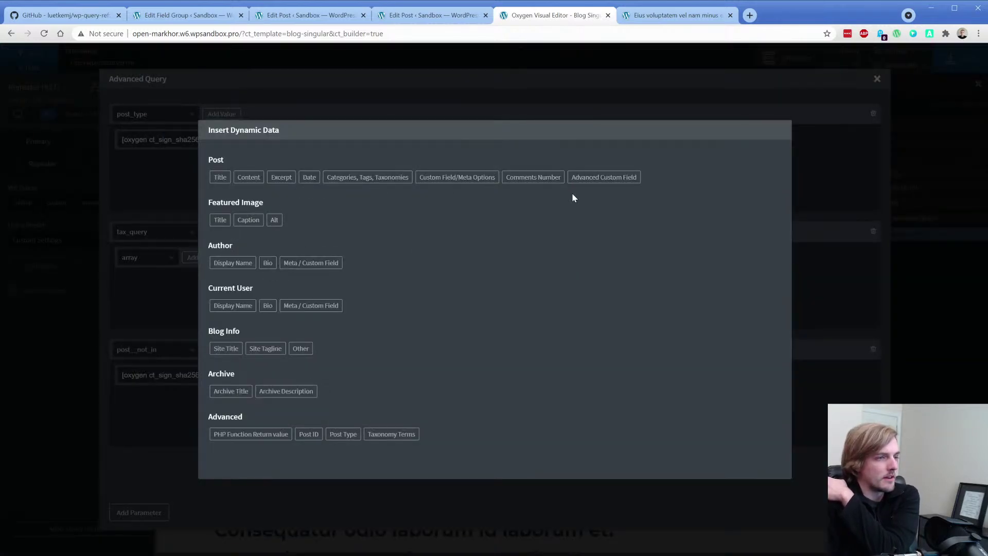
{"action": "left_click", "coordinate": [603, 177]}
{"action": "left_click", "coordinate": [276, 185]}
{"action": "left_click", "coordinate": [269, 213]}
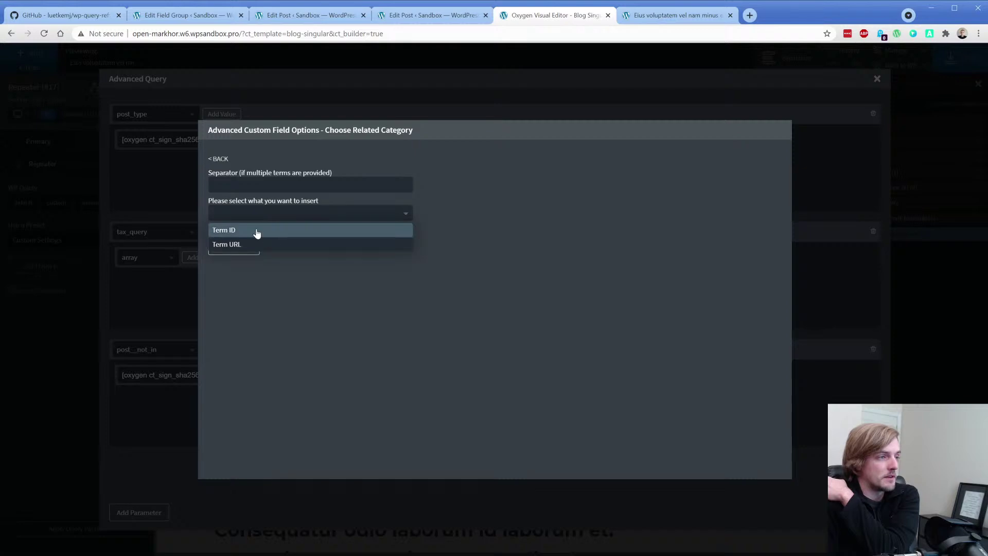
{"action": "left_click", "coordinate": [256, 231]}
{"action": "left_click", "coordinate": [261, 187]}
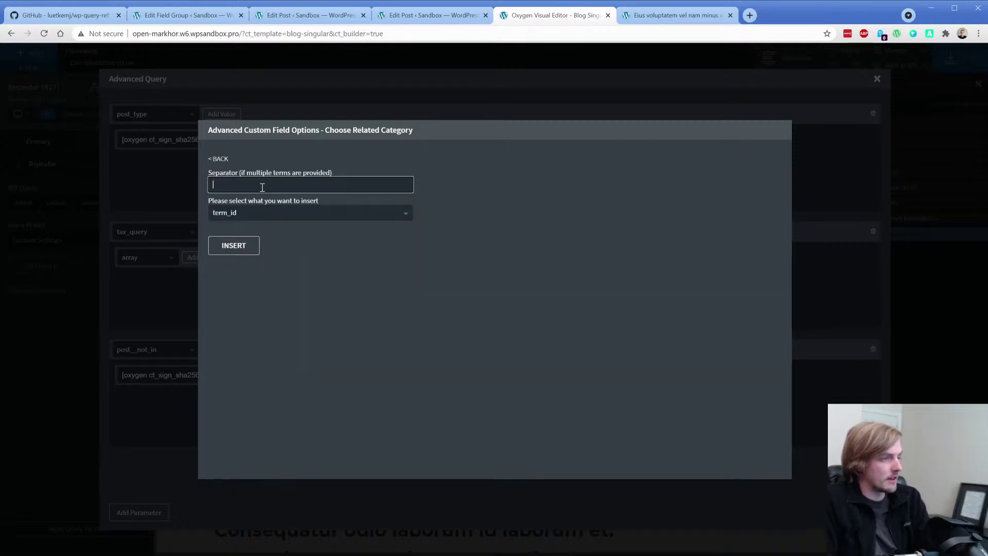
{"action": "left_click", "coordinate": [249, 246]}
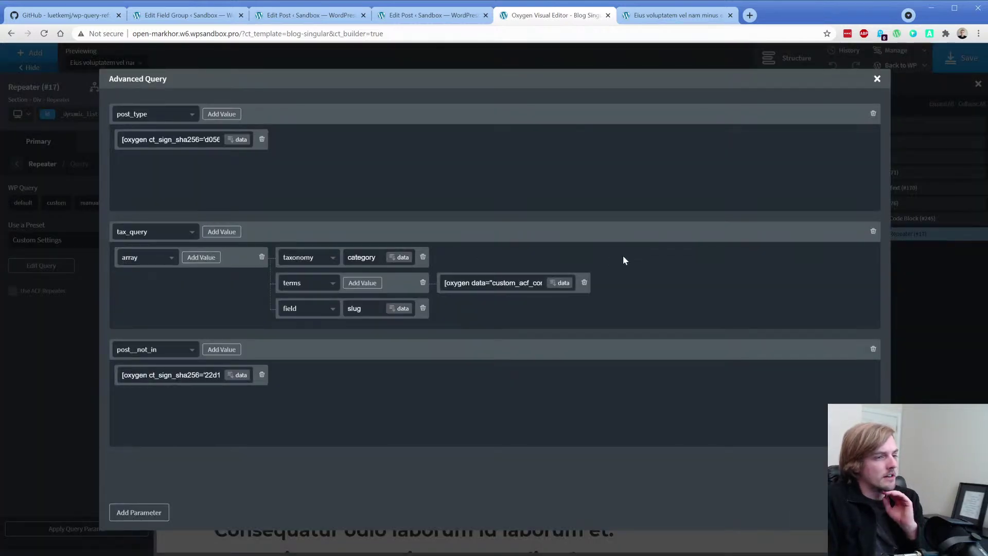
{"action": "left_click", "coordinate": [876, 80]}
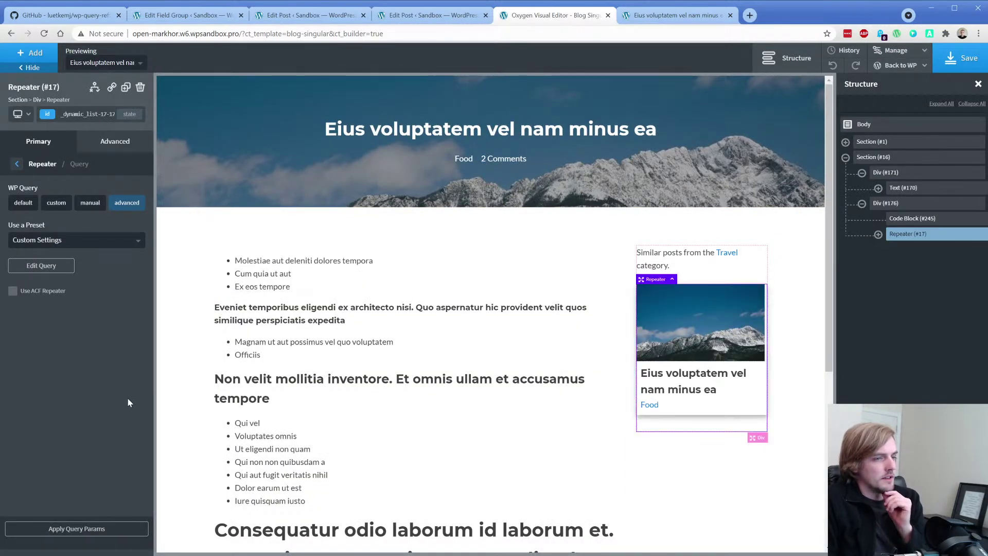
Step: Inspect the Choose Related Category field's insert options for the tax_query terms value in the repeater's advanced query
{"action": "left_click", "coordinate": [58, 266]}
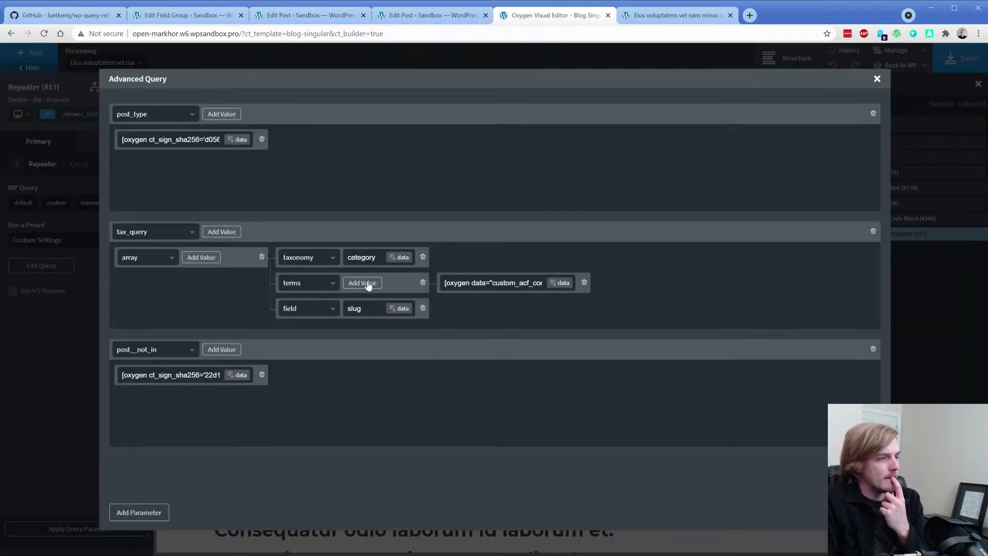
{"action": "left_click", "coordinate": [559, 282]}
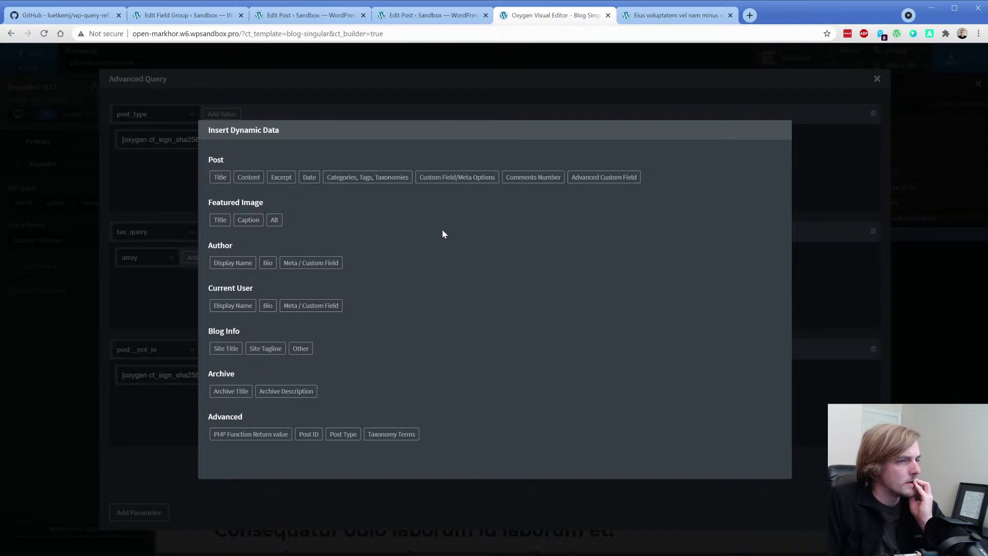
{"action": "left_click", "coordinate": [632, 179]}
{"action": "left_click", "coordinate": [274, 185]}
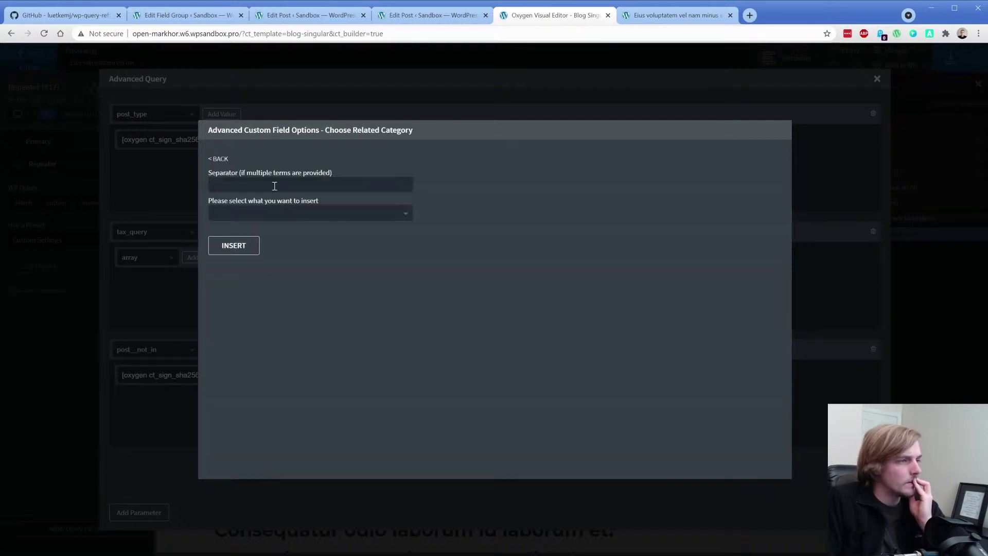
{"action": "left_click", "coordinate": [279, 186]}
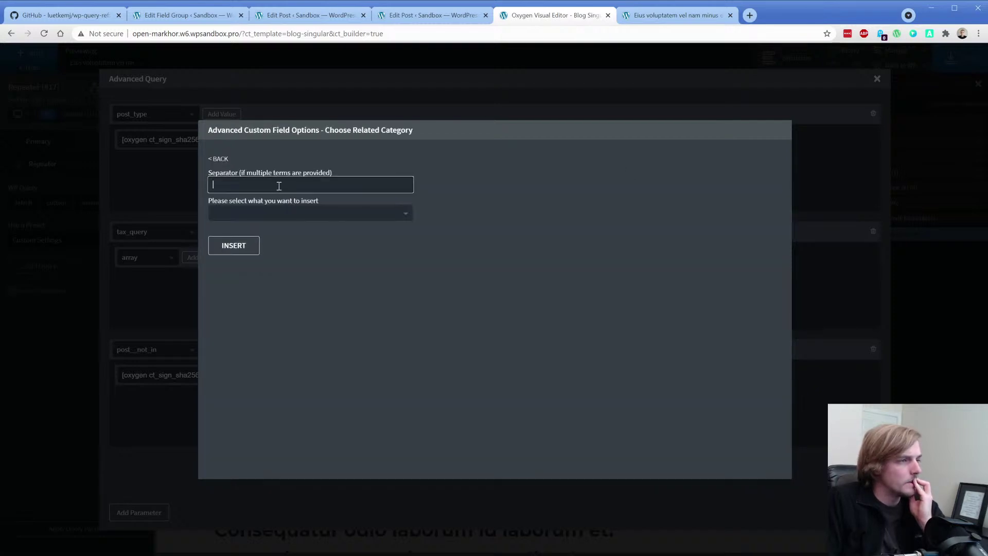
Step: Set the Choose Related Category field's Return Value to Term ID, update the field group and reload the live post
{"action": "left_click", "coordinate": [185, 15]}
{"action": "left_click", "coordinate": [249, 217]}
{"action": "scroll", "coordinate": [227, 285], "scroll_direction": "down", "scroll_amount": 6}
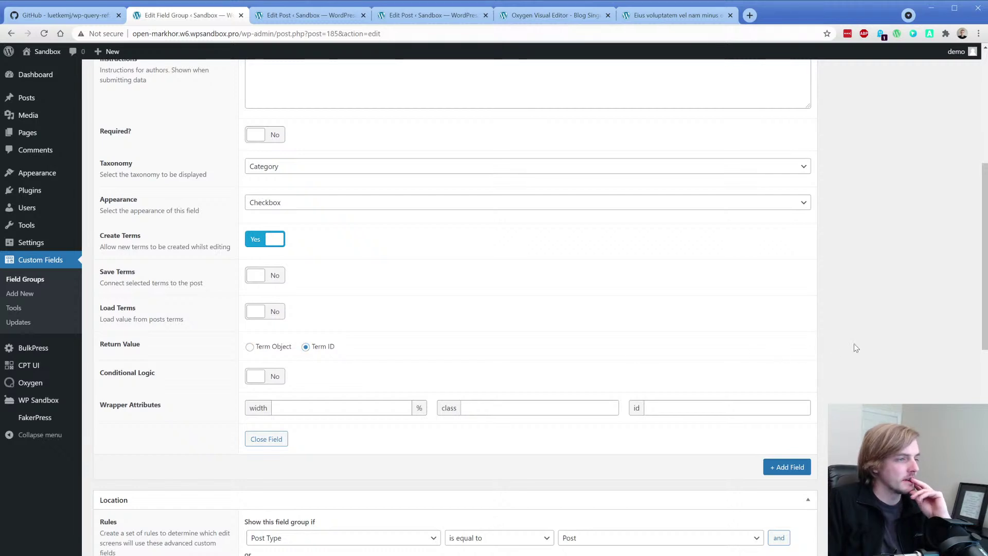
{"action": "scroll", "coordinate": [855, 348], "scroll_direction": "up", "scroll_amount": 5}
{"action": "left_click", "coordinate": [948, 135]}
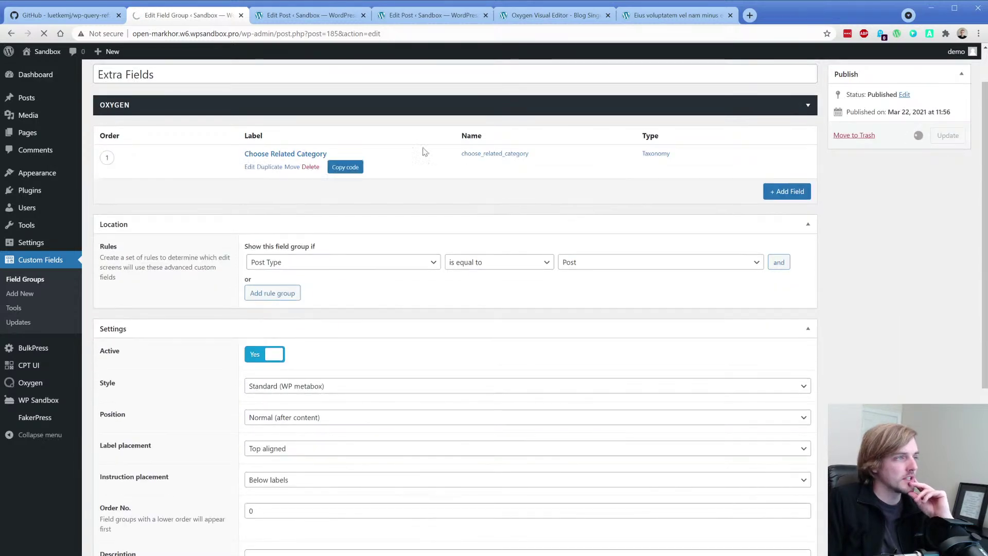
{"action": "left_click", "coordinate": [652, 21]}
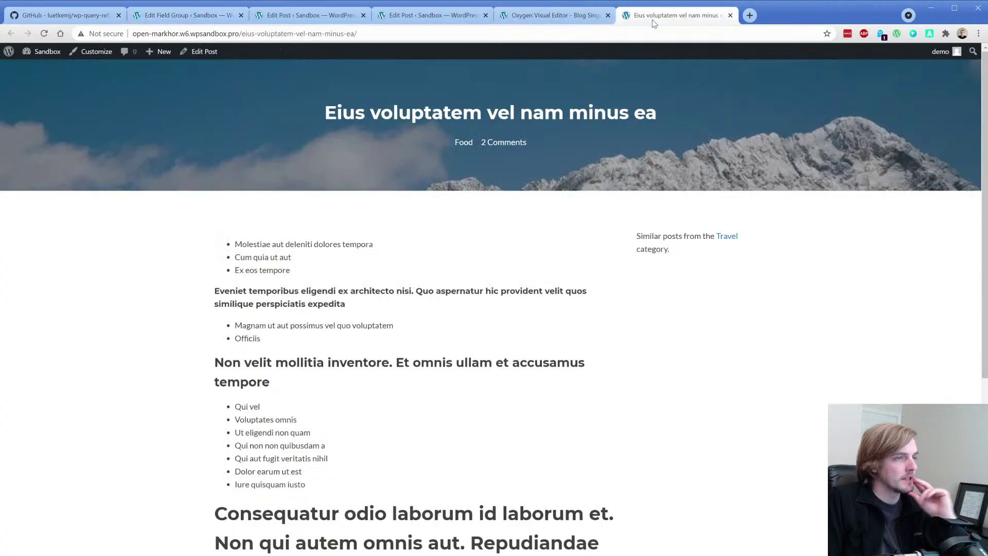
{"action": "left_click", "coordinate": [44, 34]}
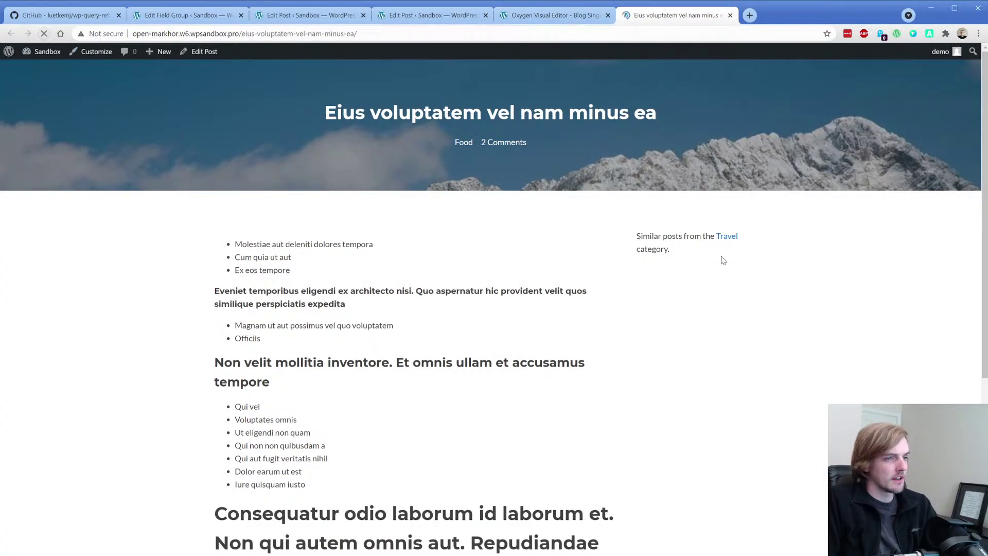
Step: Copy the Choose Related Category field's generated code and open the sidebar code block's PHP in the Oxygen editor
{"action": "left_click", "coordinate": [186, 16]}
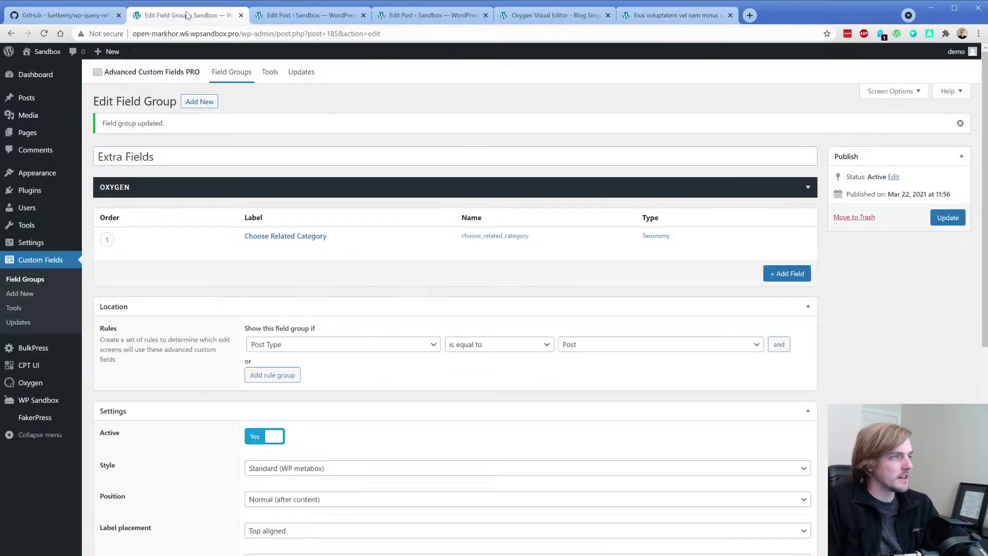
{"action": "left_click", "coordinate": [354, 250]}
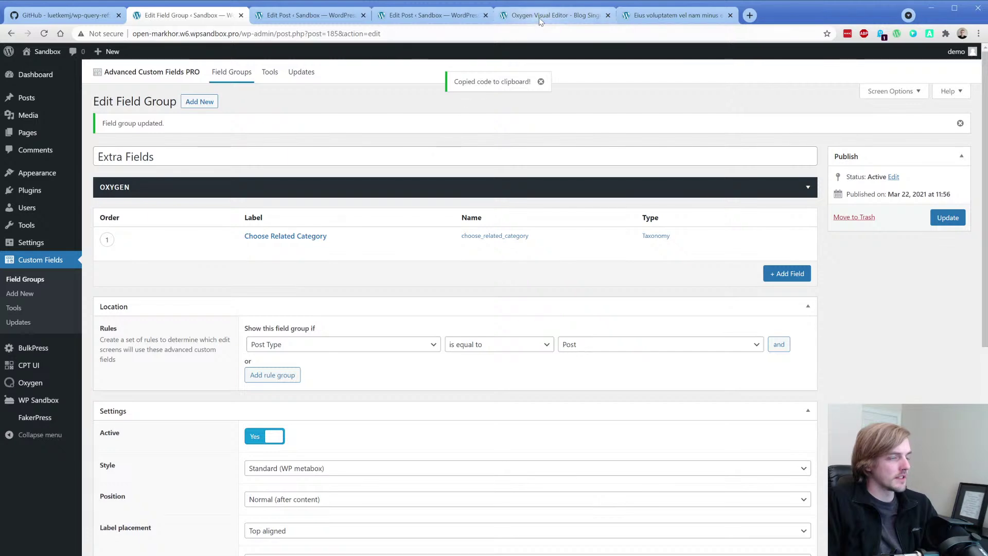
{"action": "left_click", "coordinate": [553, 16]}
{"action": "left_click", "coordinate": [137, 199]}
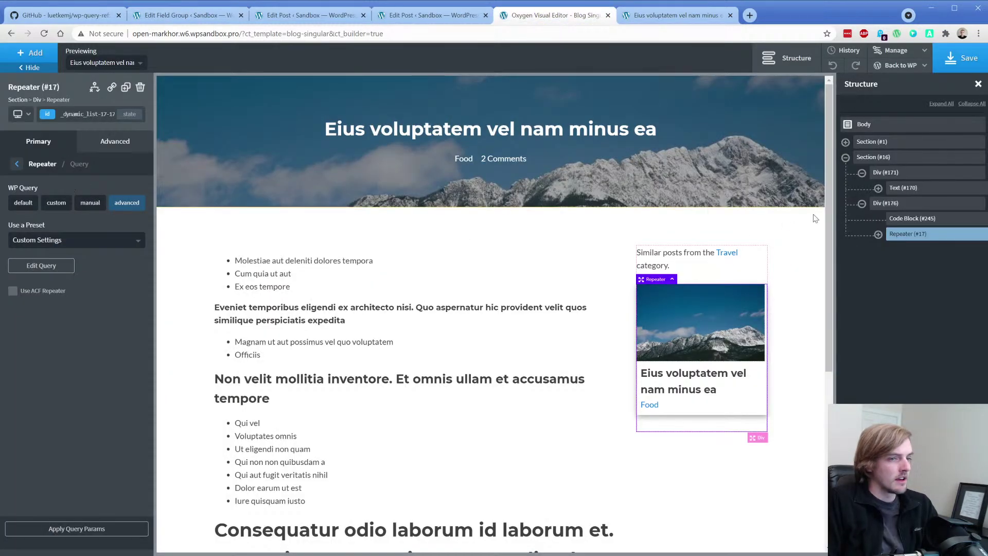
{"action": "left_click", "coordinate": [905, 220]}
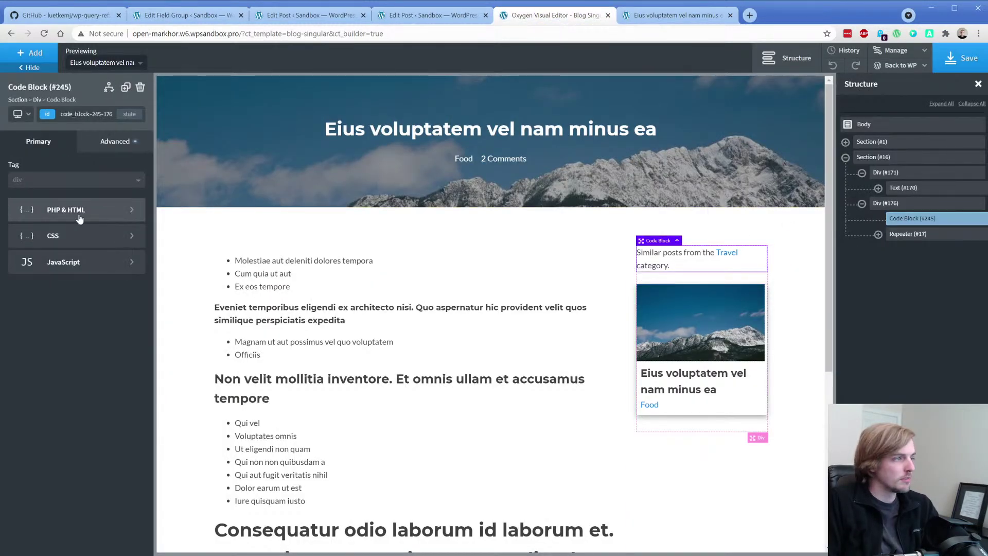
{"action": "left_click", "coordinate": [77, 210]}
Step: Replace the PHP between "Similar posts from the" and "category." with the copied code, indent it two levels and apply it
{"action": "left_click_drag", "start_coordinate": [110, 243], "coordinate": [15, 196]}
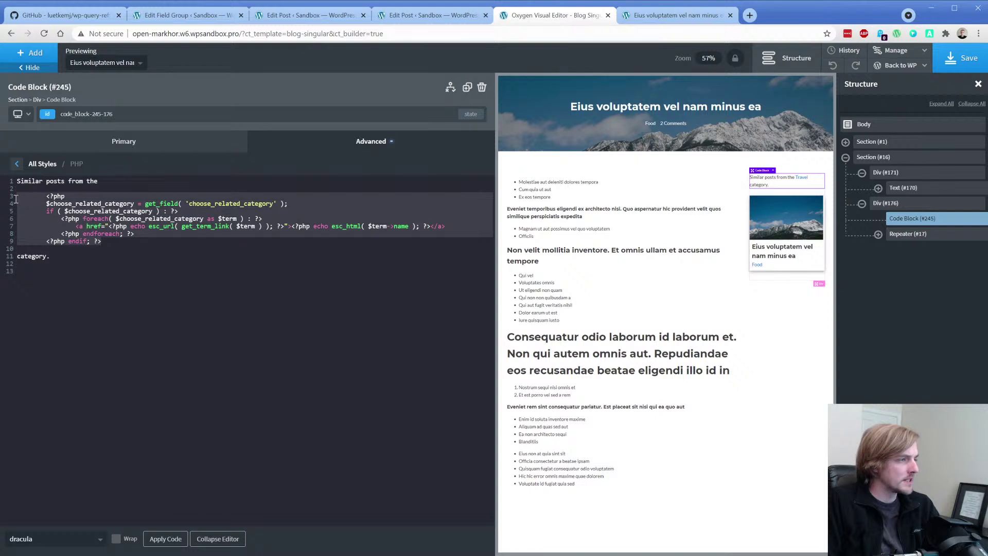
{"action": "key", "text": "ctrl+v"}
{"action": "left_click_drag", "start_coordinate": [80, 301], "coordinate": [15, 196]}
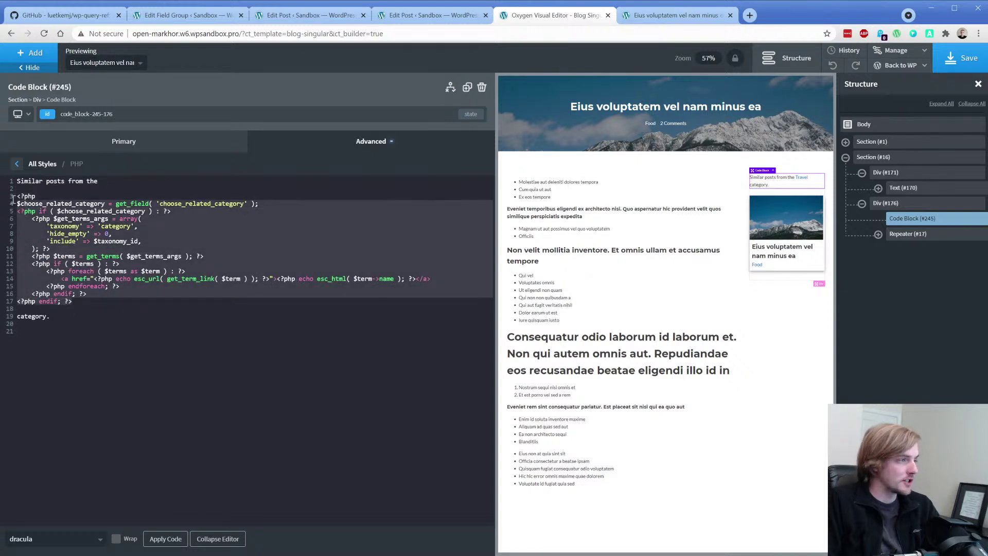
{"action": "key", "text": "Tab"}
{"action": "key", "text": "Tab"}
{"action": "left_click", "coordinate": [97, 393]}
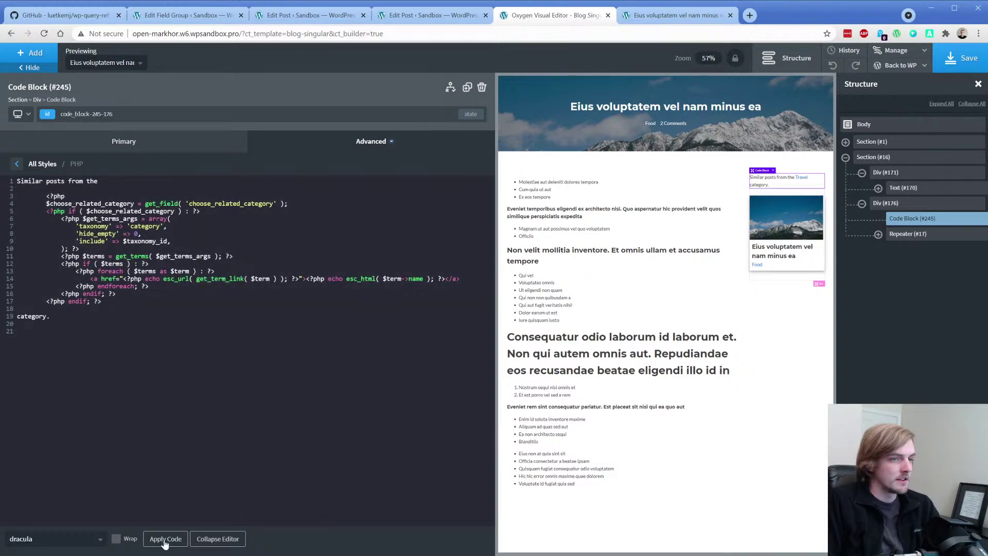
{"action": "left_click", "coordinate": [164, 541]}
Step: Try to save the template with the new code block PHP, and reload the live post to check the result
{"action": "left_click", "coordinate": [945, 57]}
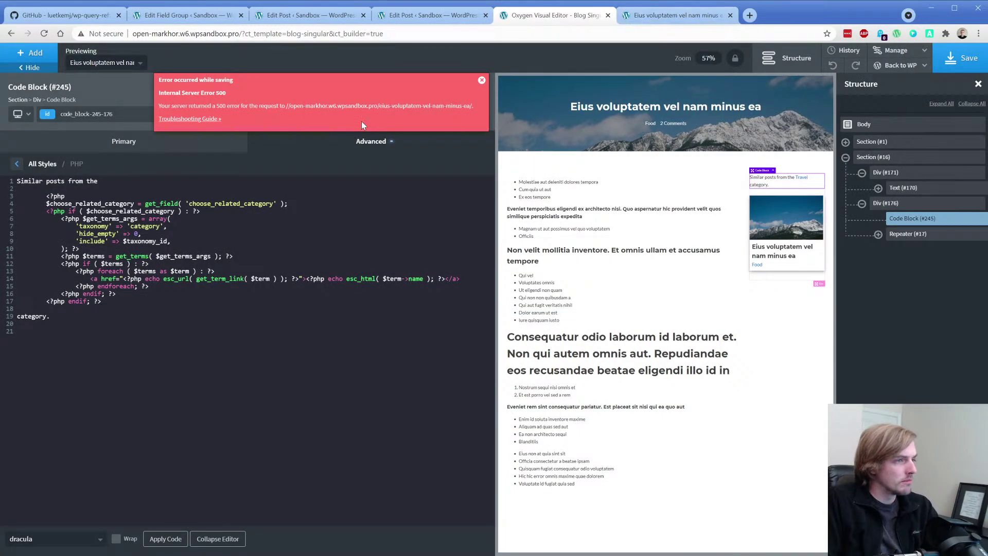
{"action": "left_click", "coordinate": [481, 81]}
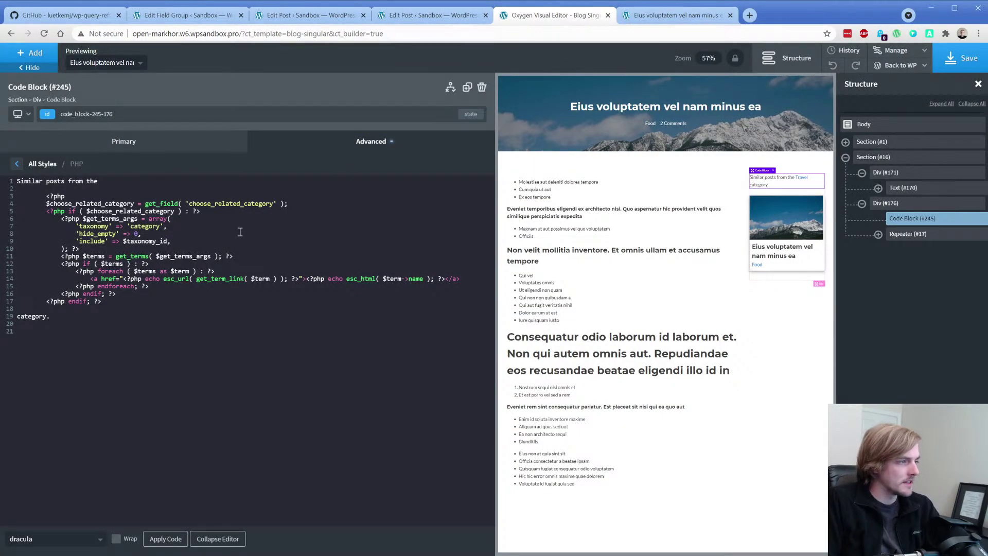
{"action": "left_click", "coordinate": [962, 59]}
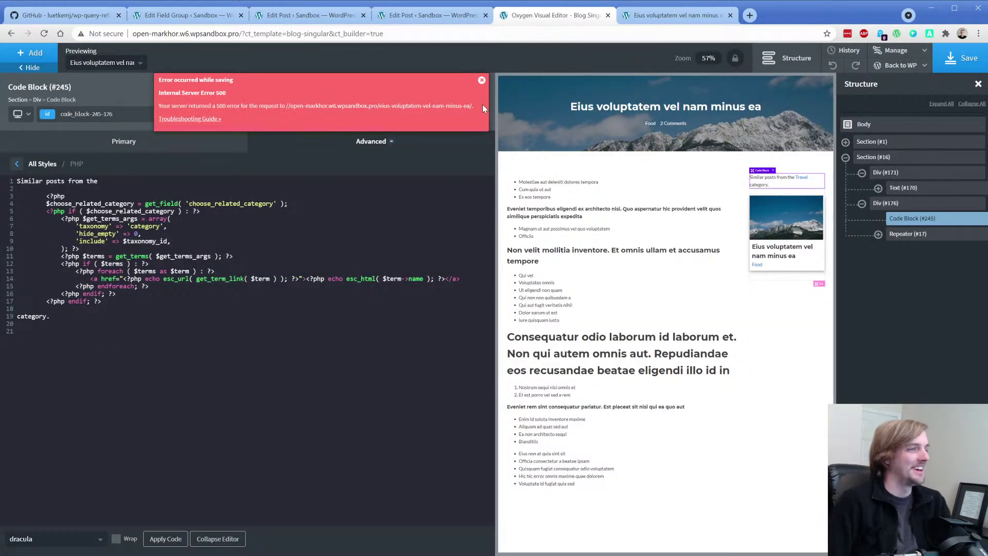
{"action": "left_click", "coordinate": [481, 80]}
{"action": "left_click", "coordinate": [669, 15]}
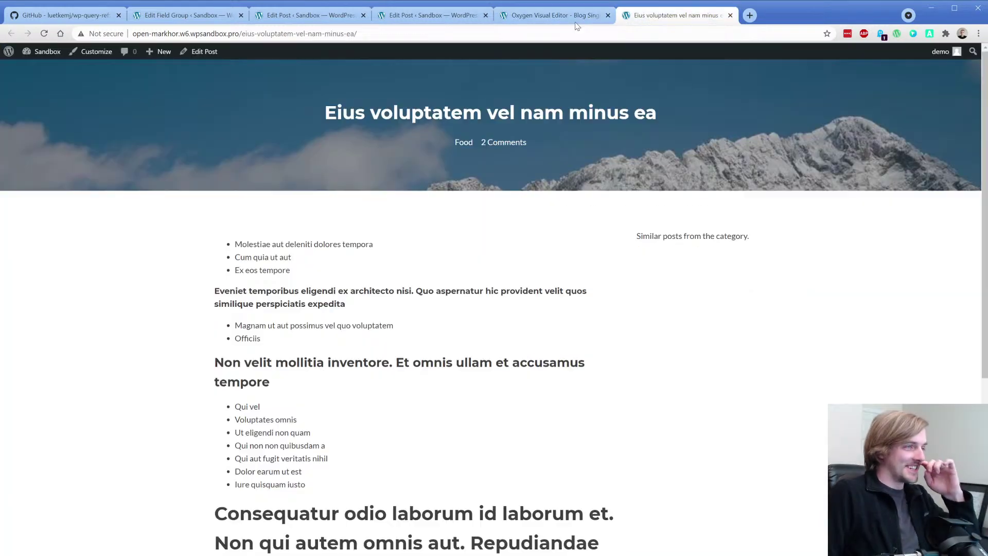
{"action": "left_click", "coordinate": [44, 34]}
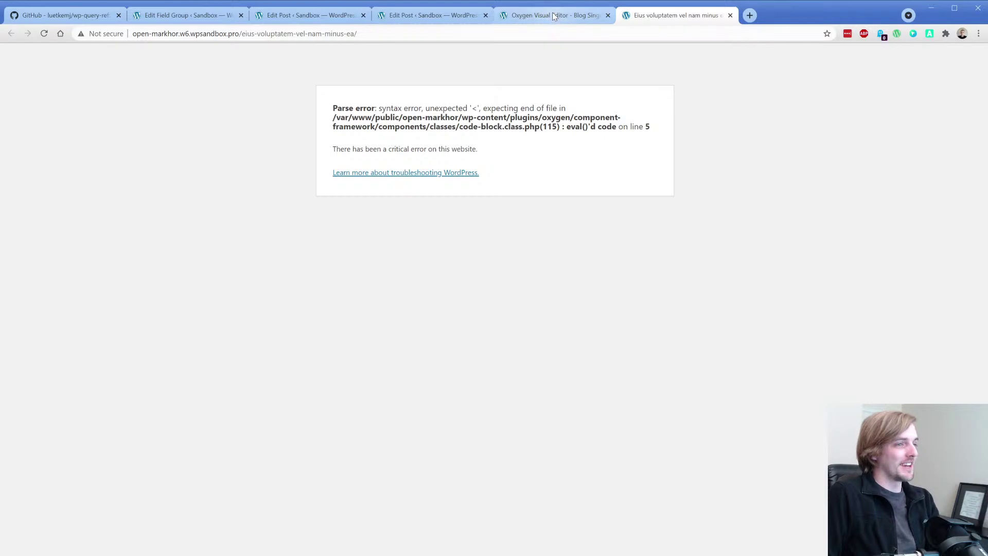
Step: Back in the Oxygen editor, undo the code block edits to before any field code was inserted
{"action": "left_click", "coordinate": [551, 17]}
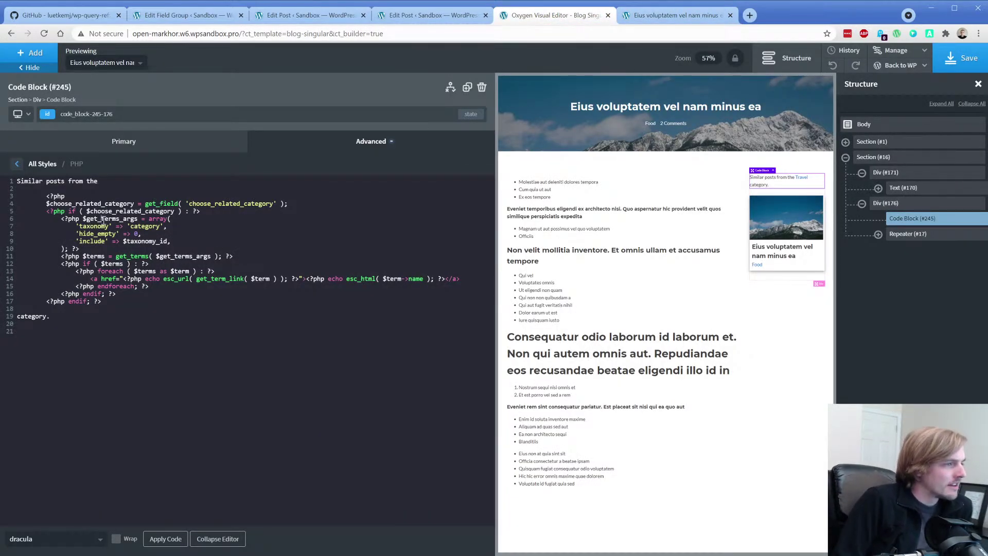
{"action": "key", "text": "ctrl+z"}
{"action": "key", "text": "ctrl+z"}
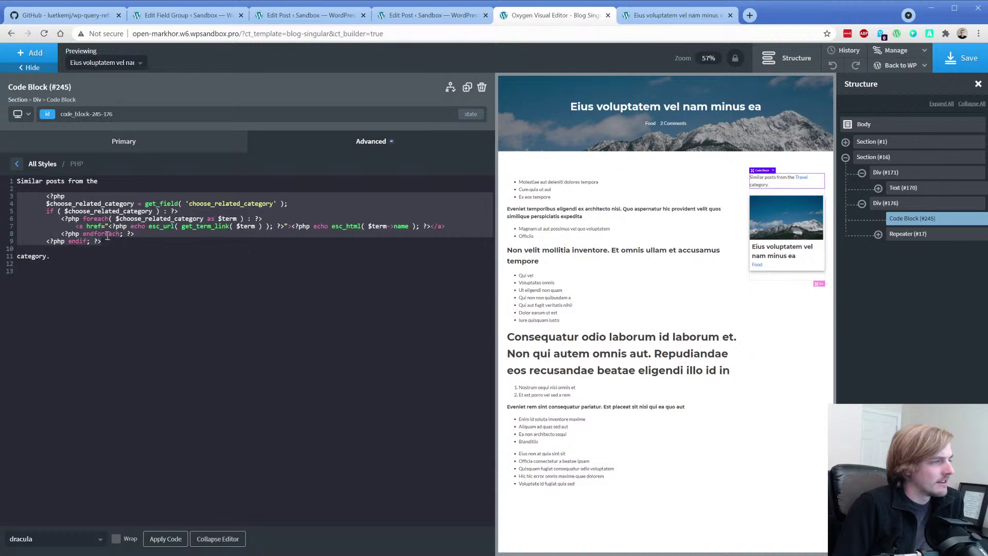
{"action": "key", "text": "ctrl+z"}
{"action": "key", "text": "ctrl+z"}
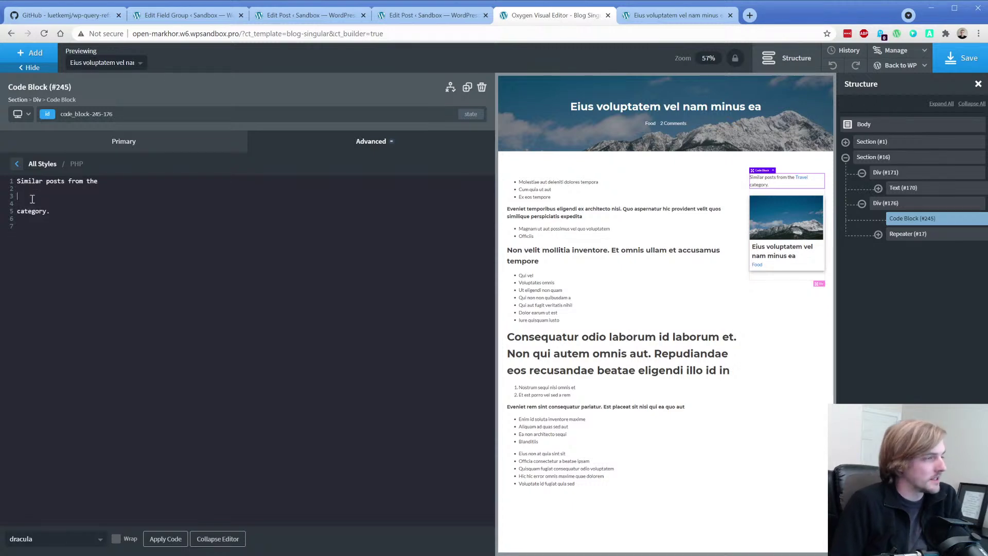
Step: Redo the insertion of the get_terms version of the code, indent it two levels and try saving the template again
{"action": "key", "text": "ctrl+shift+z"}
{"action": "key", "text": "ctrl+shift+z"}
{"action": "key", "text": "ctrl+shift+z"}
{"action": "key", "text": "ctrl+shift+z"}
{"action": "left_click_drag", "start_coordinate": [90, 302], "coordinate": [17, 196]}
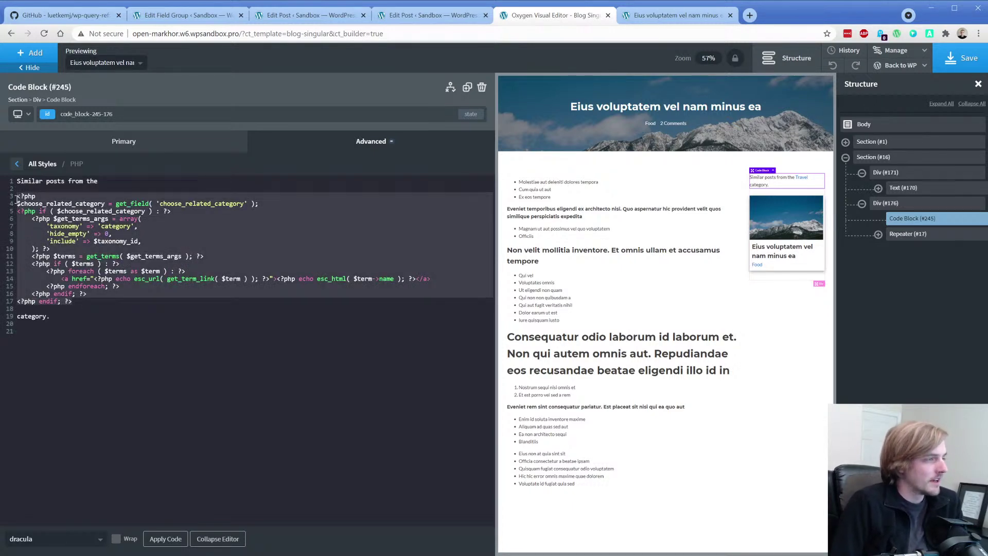
{"action": "key", "text": "Tab"}
{"action": "key", "text": "Tab"}
{"action": "left_click", "coordinate": [148, 303]}
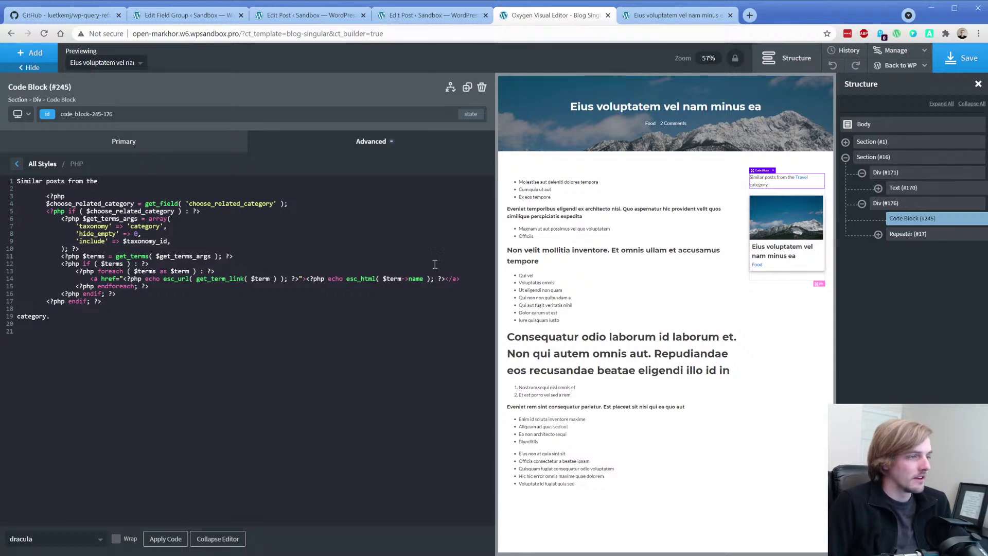
{"action": "key", "text": "ctrl+s"}
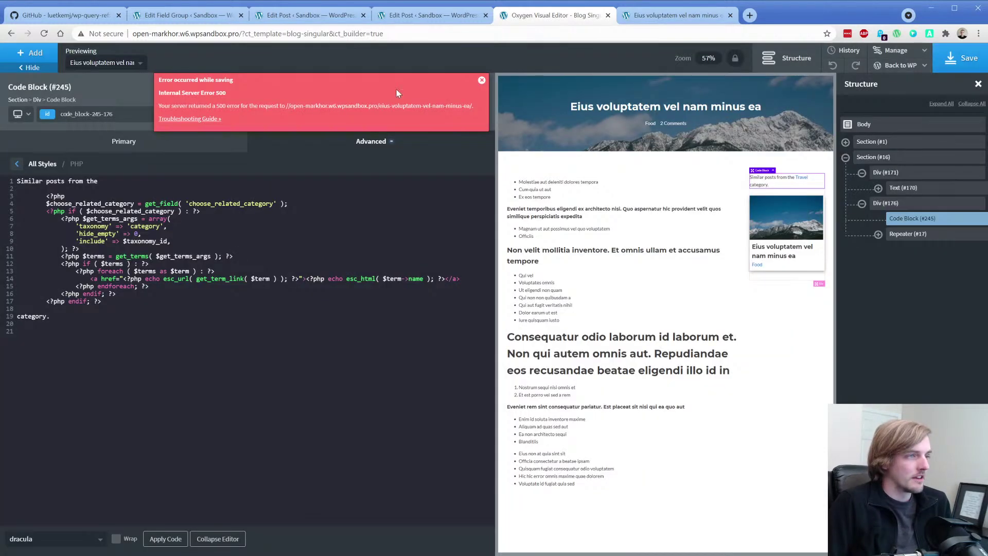
Step: Switch the Choose Related Category field's Return Value to Term Object and update the Extra Fields group
{"action": "left_click", "coordinate": [185, 15]}
{"action": "left_click", "coordinate": [252, 249]}
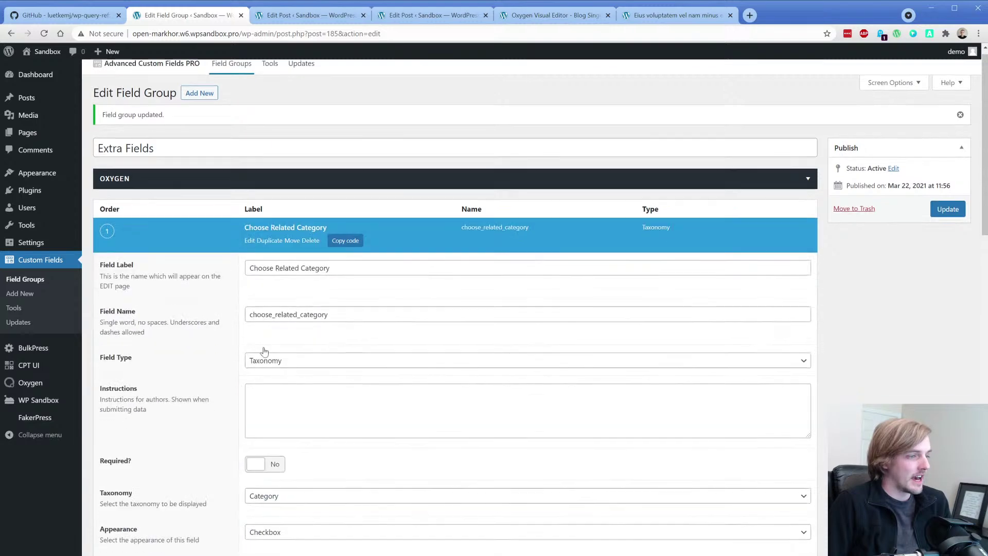
{"action": "scroll", "coordinate": [264, 351], "scroll_direction": "down", "scroll_amount": 5}
{"action": "scroll", "coordinate": [257, 428], "scroll_direction": "up", "scroll_amount": 5}
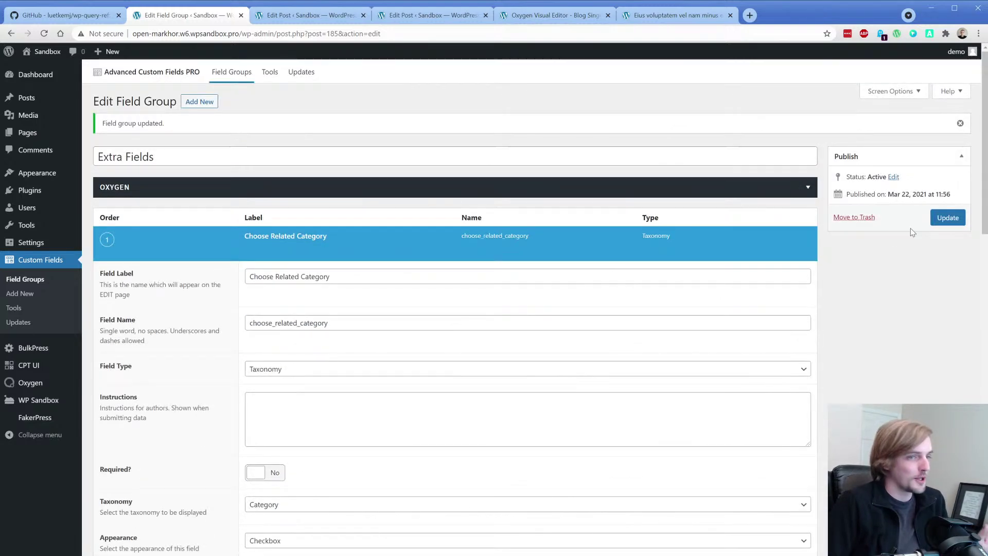
{"action": "left_click", "coordinate": [957, 218]}
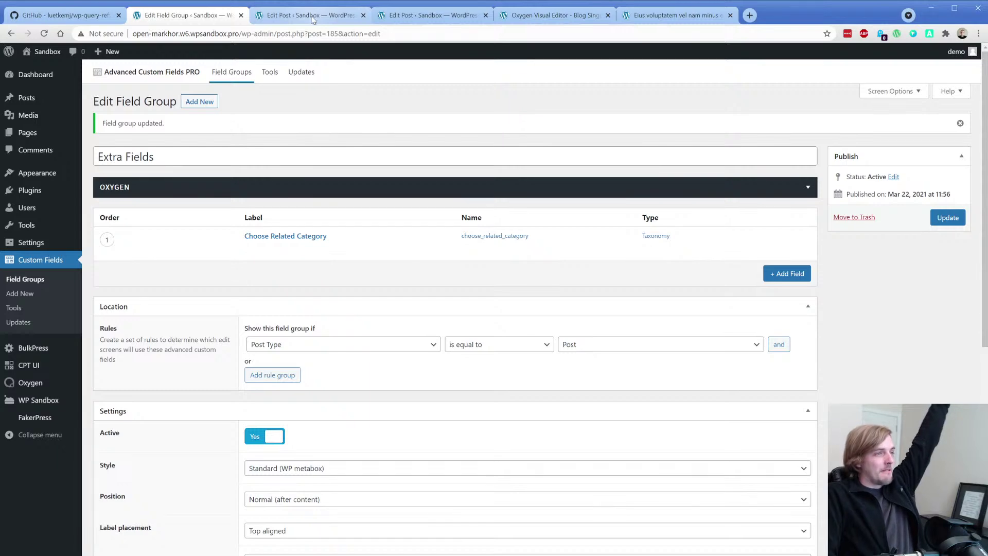
Step: Set the Choose Related Category field's Return Value to Term ID and update the Extra Fields group
{"action": "left_click", "coordinate": [285, 236]}
{"action": "scroll", "coordinate": [287, 318], "scroll_direction": "down", "scroll_amount": 6}
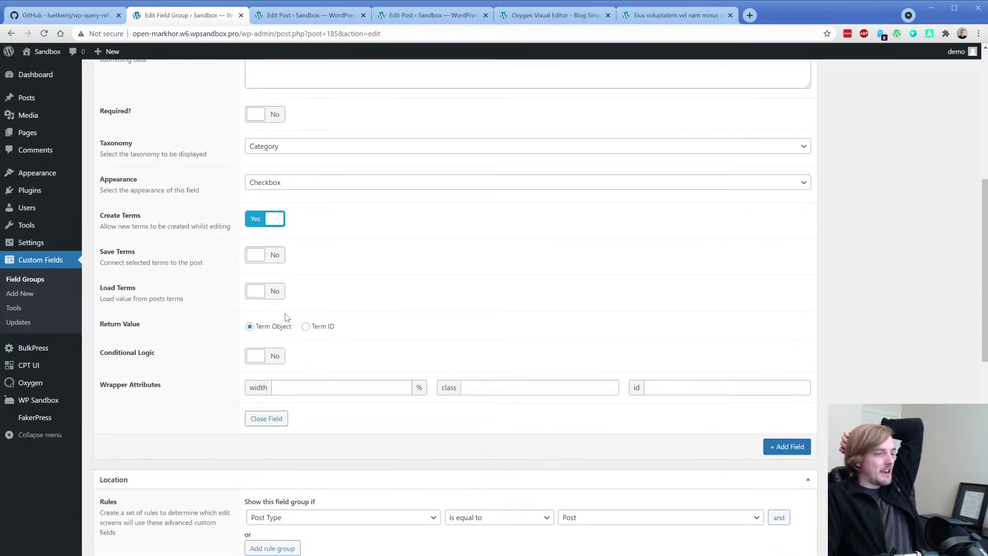
{"action": "left_click", "coordinate": [306, 326]}
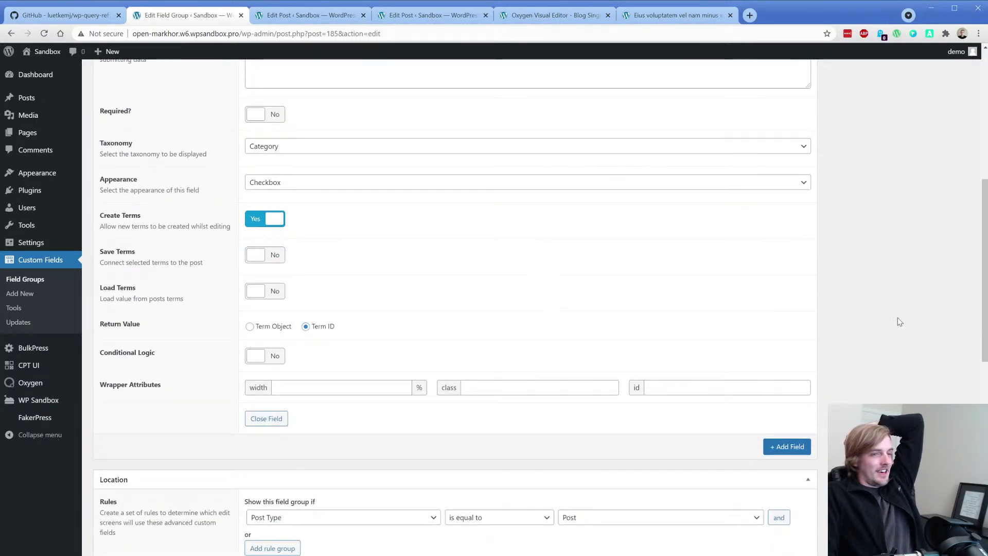
{"action": "scroll", "coordinate": [899, 321], "scroll_direction": "up", "scroll_amount": 7}
{"action": "left_click", "coordinate": [946, 218]}
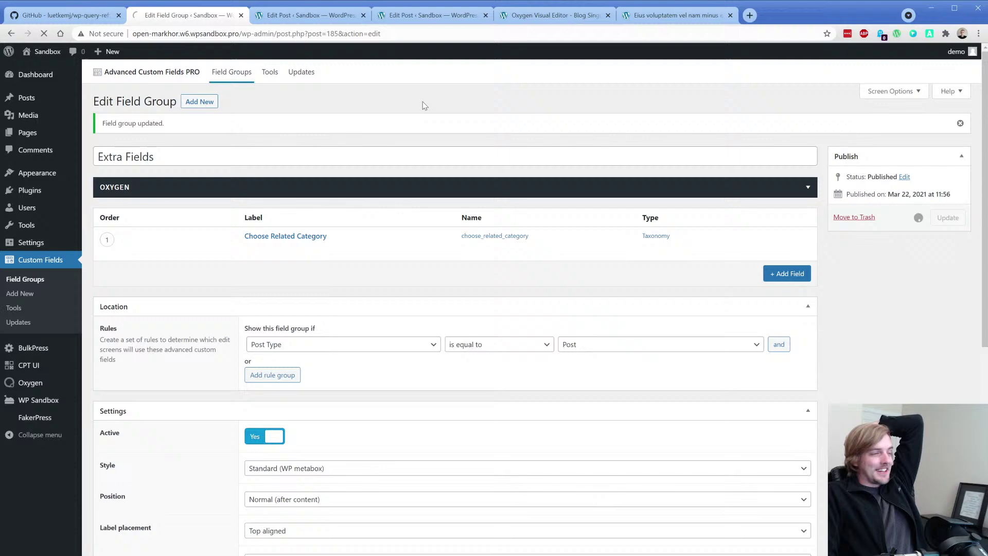
Step: Update the posts "Eius voluptatem vel nam minus ea" and "Atque quia commodi aspernatur" without editing their content
{"action": "left_click", "coordinate": [297, 13]}
{"action": "scroll", "coordinate": [752, 285], "scroll_direction": "up", "scroll_amount": 10}
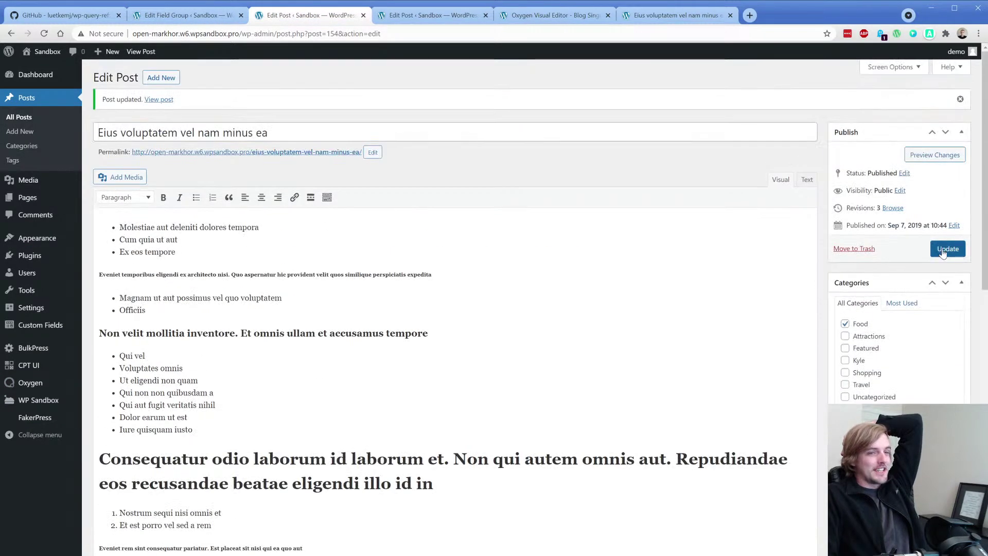
{"action": "left_click", "coordinate": [946, 249]}
{"action": "left_click", "coordinate": [432, 15]}
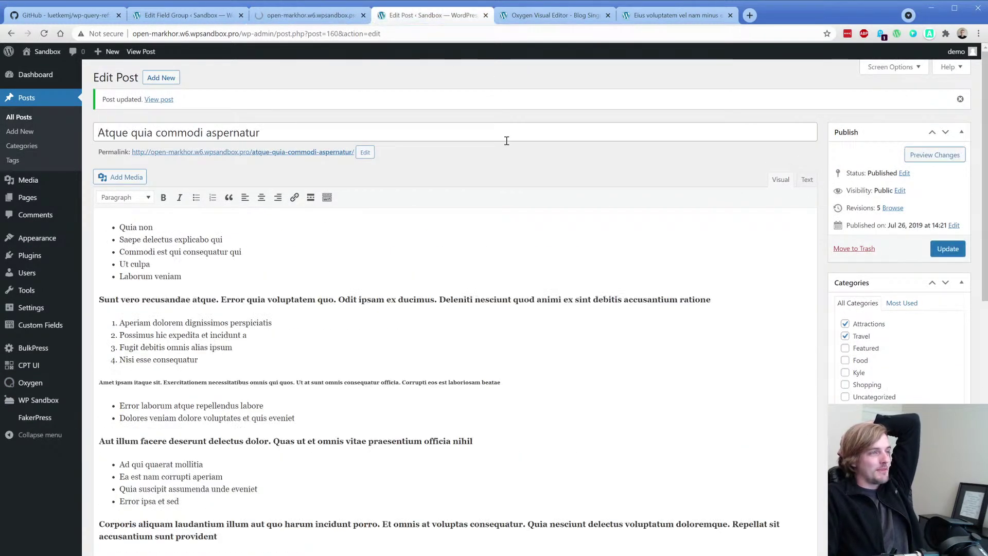
{"action": "left_click", "coordinate": [948, 249]}
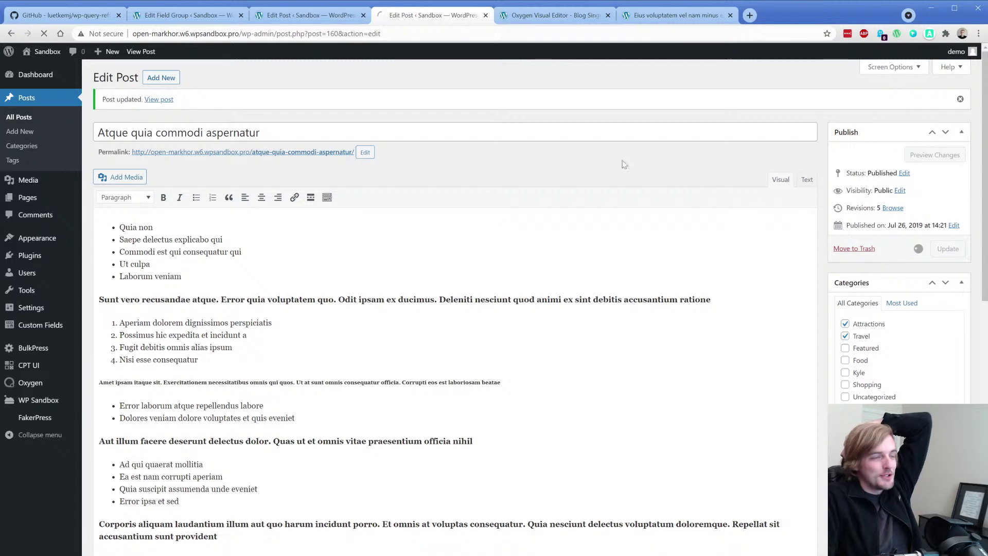
Step: Delete the get_terms PHP snippet from the sidebar code block in the Oxygen editor, keeping the "Similar posts from the" and "category." text
{"action": "left_click", "coordinate": [549, 17]}
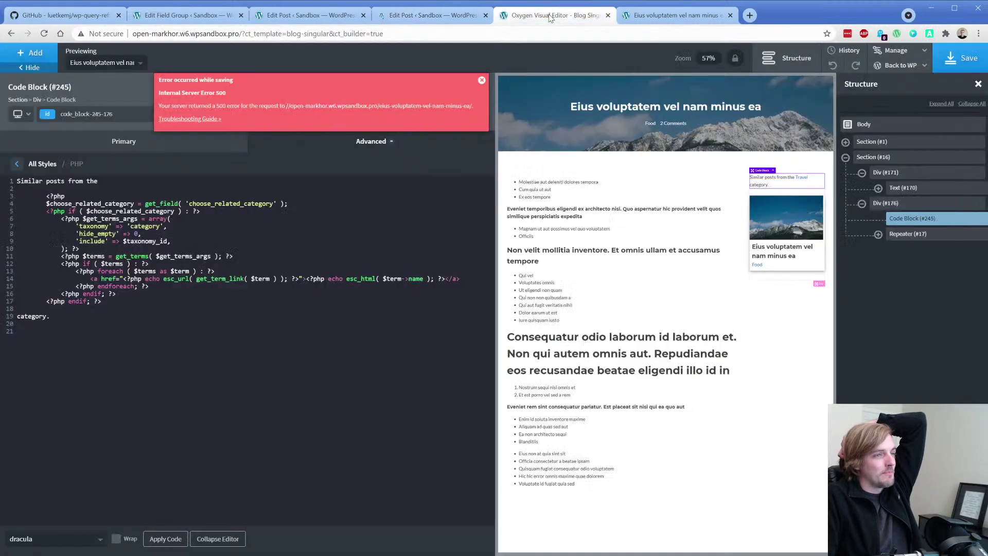
{"action": "left_click", "coordinate": [481, 82]}
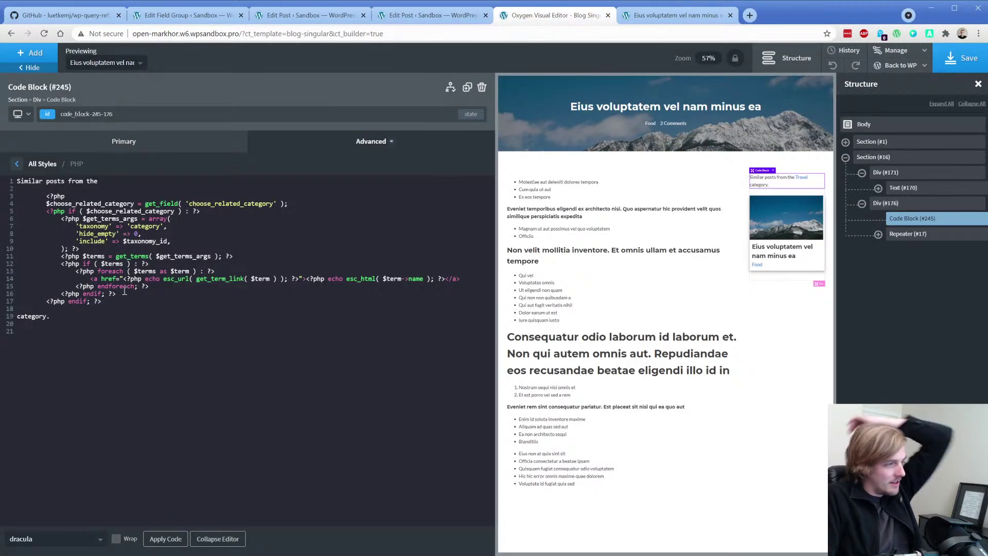
{"action": "left_click_drag", "start_coordinate": [113, 302], "coordinate": [17, 196]}
{"action": "key", "text": "BackSpace"}
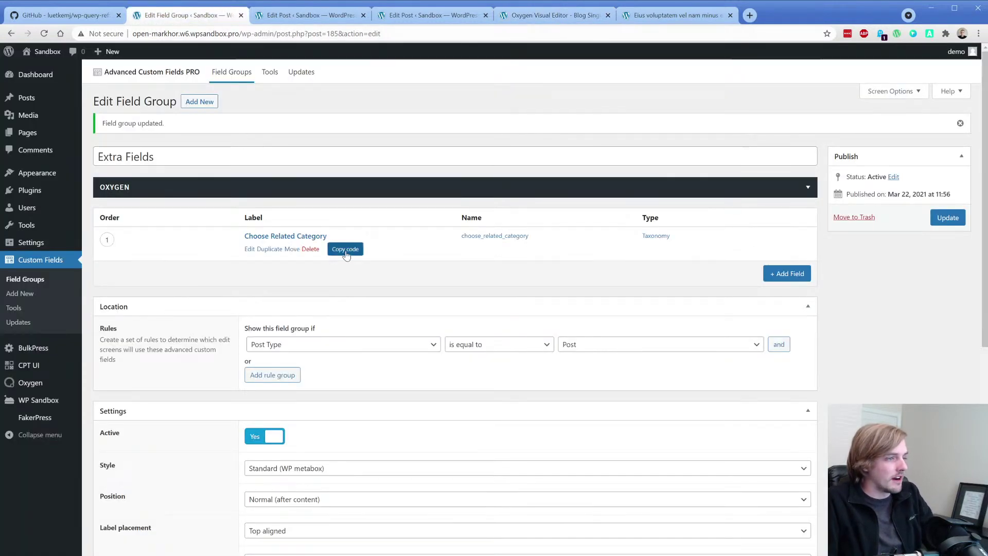
Step: Copy the Choose Related Category field's code, insert it between the two label texts in Code Block #245 and try saving the template
{"action": "left_click", "coordinate": [344, 252]}
{"action": "left_click", "coordinate": [550, 16]}
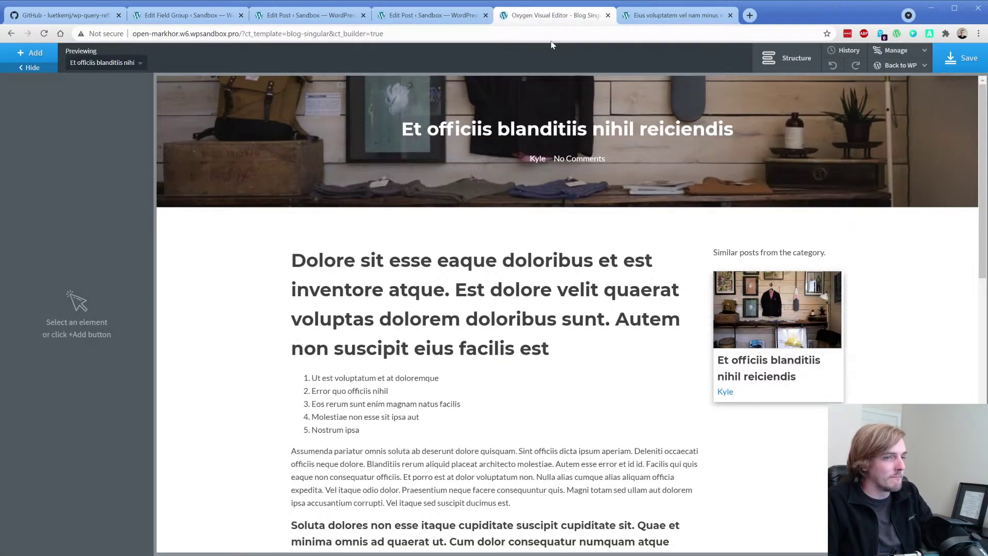
{"action": "left_click", "coordinate": [768, 252]}
{"action": "left_click", "coordinate": [85, 210]}
{"action": "left_click", "coordinate": [59, 196]}
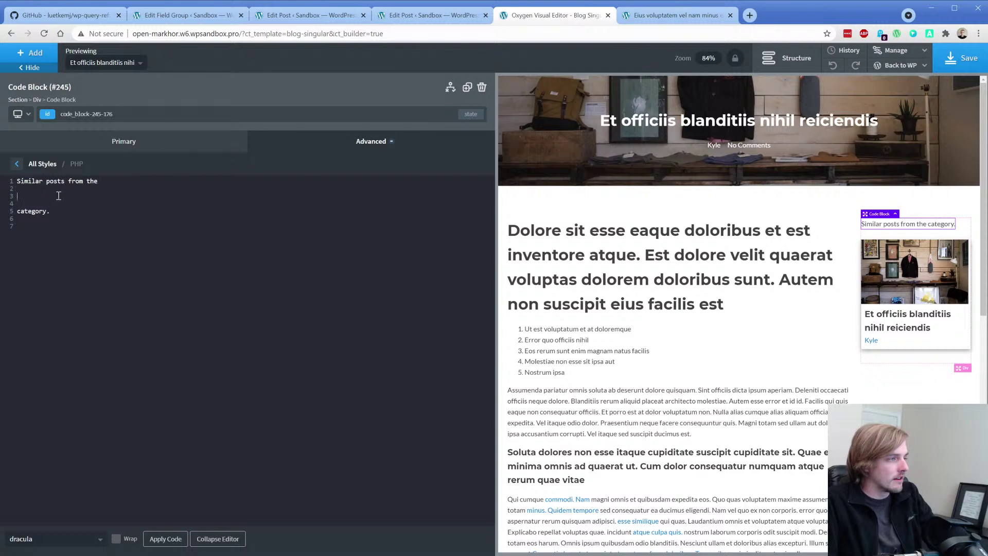
{"action": "key", "text": "ctrl+v"}
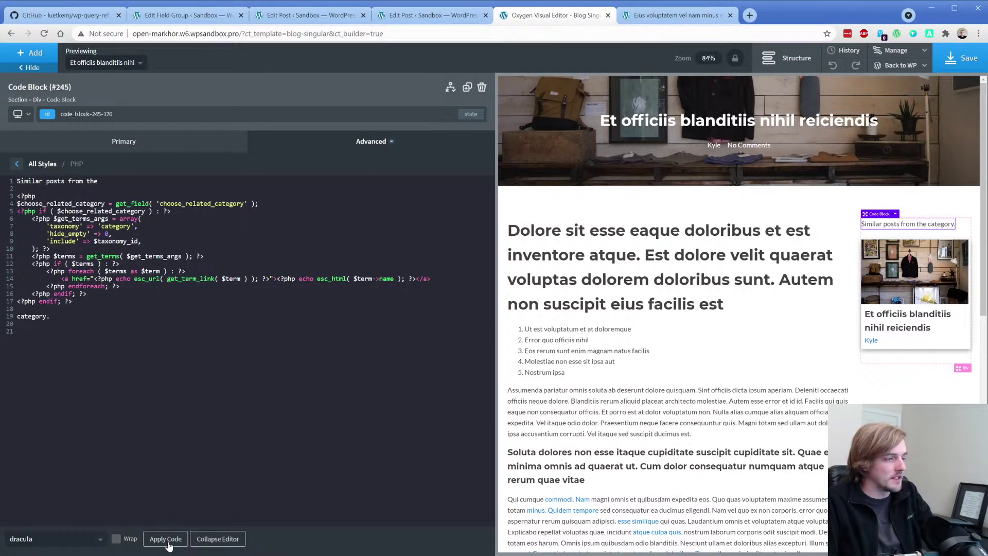
{"action": "key", "text": "ctrl+s"}
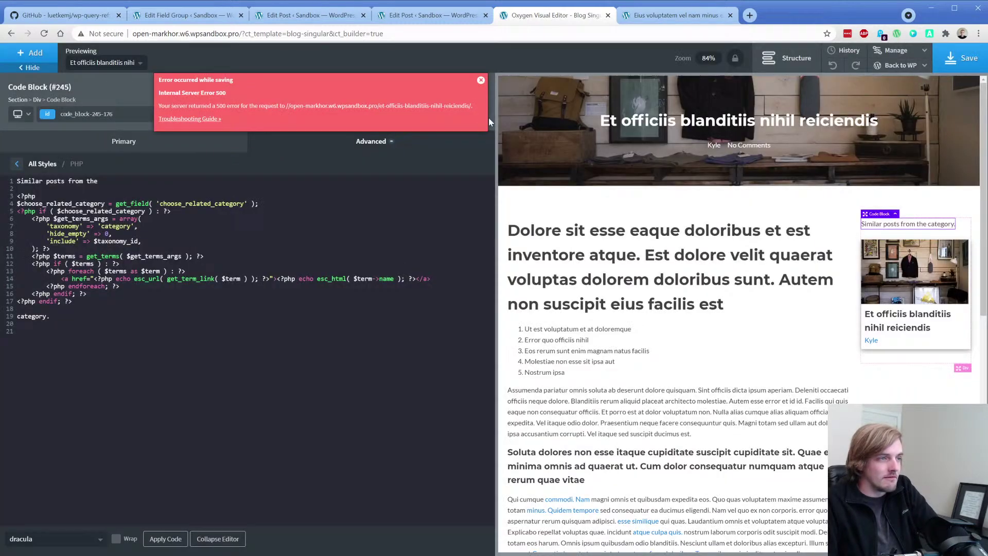
Step: Dismiss the error notice and remove the inserted get_terms snippet from the code block again
{"action": "left_click", "coordinate": [480, 80]}
{"action": "left_click_drag", "start_coordinate": [82, 299], "coordinate": [18, 196]}
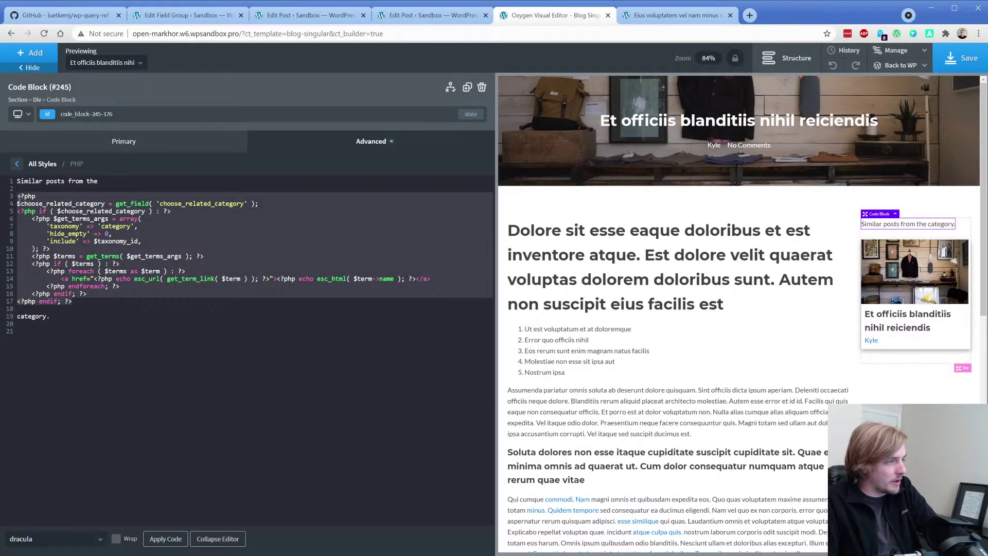
{"action": "key", "text": "BackSpace"}
Step: Set the Choose Related Category field's Return Value to Term Object and update the Extra Fields group
{"action": "left_click", "coordinate": [197, 18]}
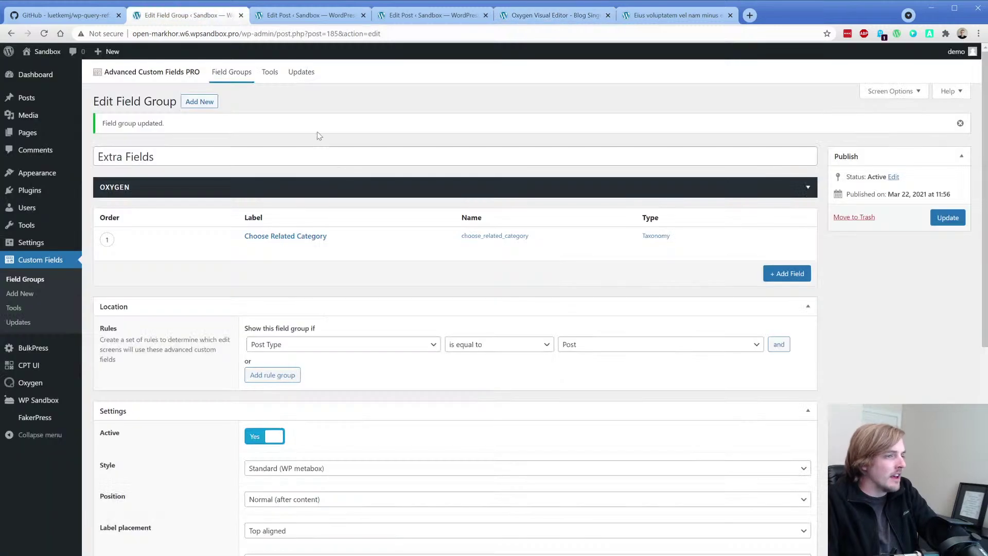
{"action": "left_click", "coordinate": [252, 249]}
{"action": "scroll", "coordinate": [259, 382], "scroll_direction": "down", "scroll_amount": 6}
{"action": "left_click", "coordinate": [259, 382]}
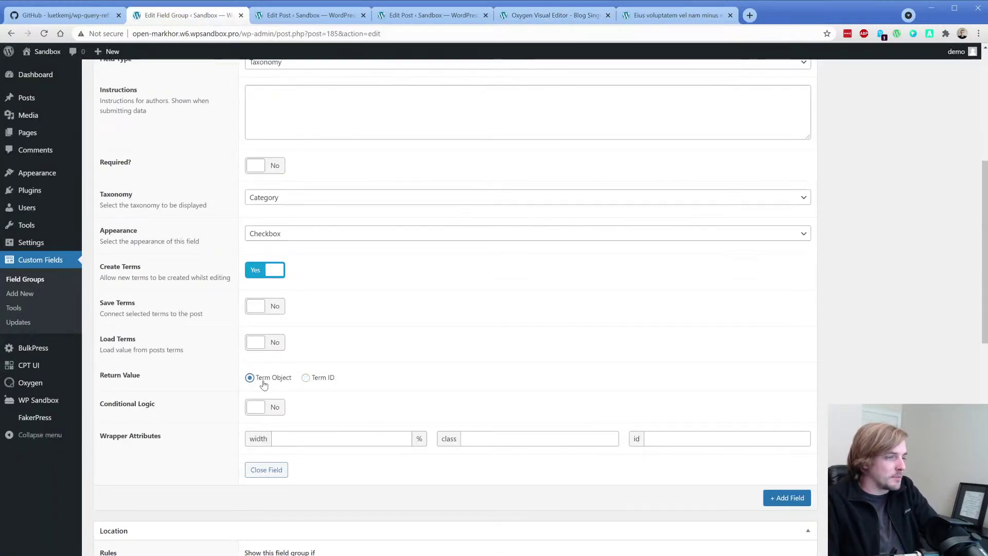
{"action": "scroll", "coordinate": [259, 382], "scroll_direction": "up", "scroll_amount": 6}
{"action": "left_click", "coordinate": [944, 219]}
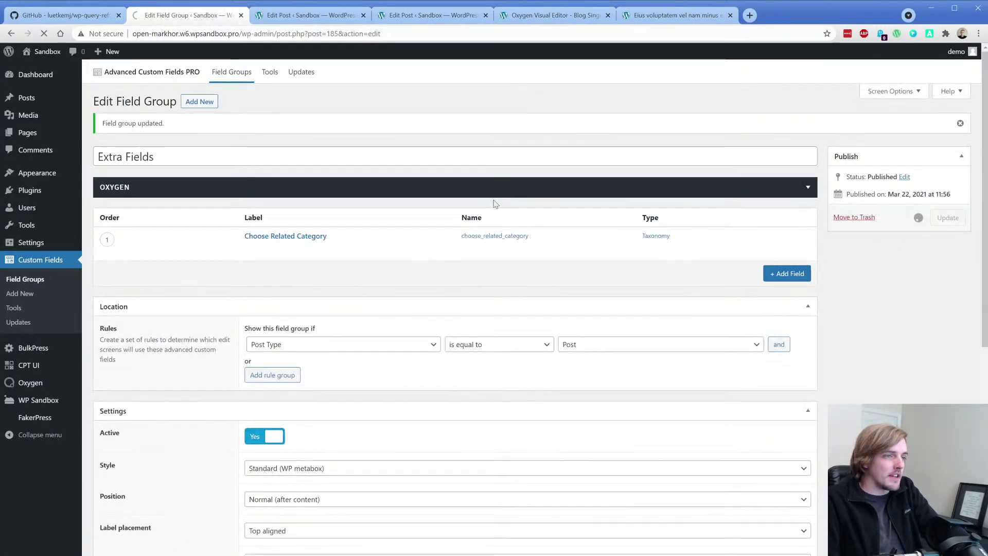
Step: Insert the field's copied Term Object code into the sidebar code block, save the template and reload the front-end post page
{"action": "left_click", "coordinate": [342, 248]}
{"action": "left_click", "coordinate": [550, 15]}
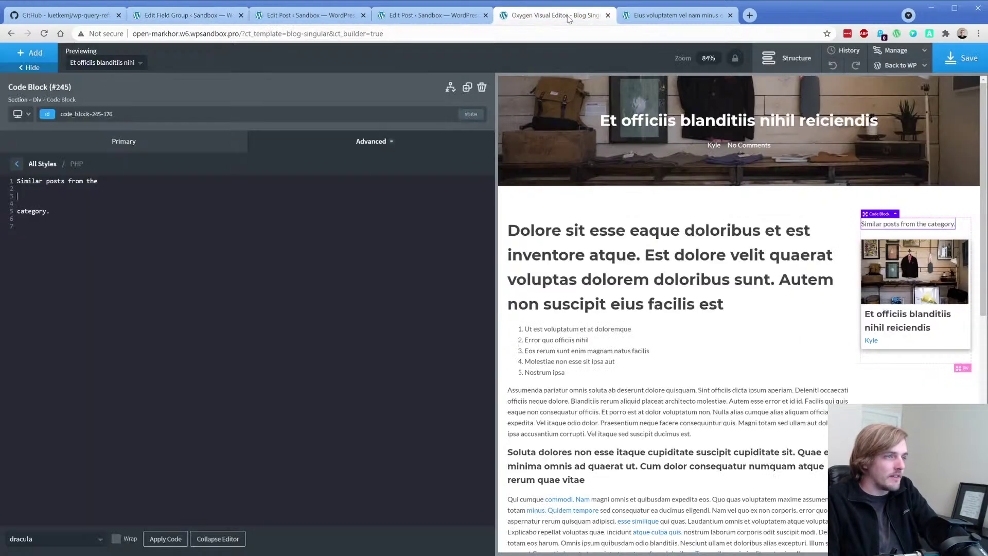
{"action": "key", "text": "ctrl+v"}
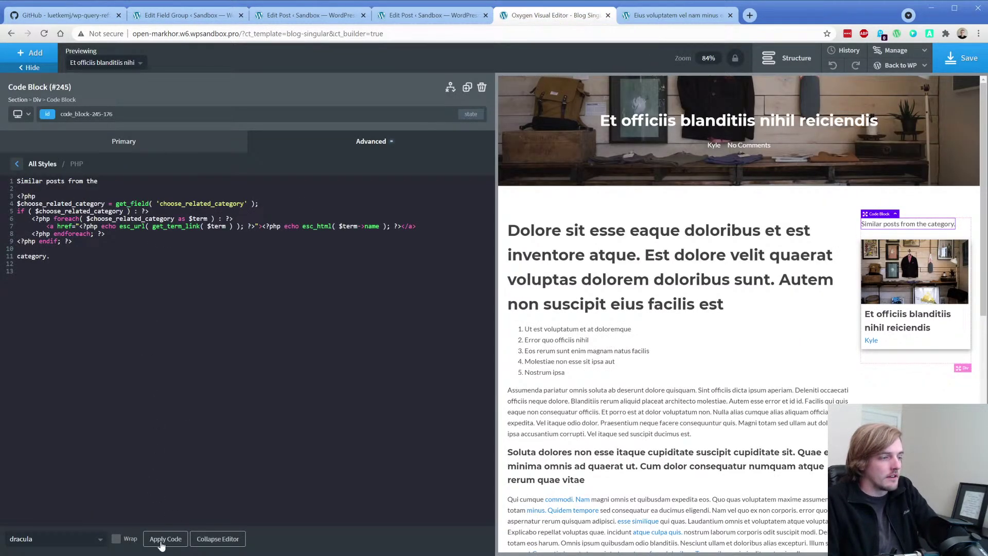
{"action": "left_click", "coordinate": [952, 57]}
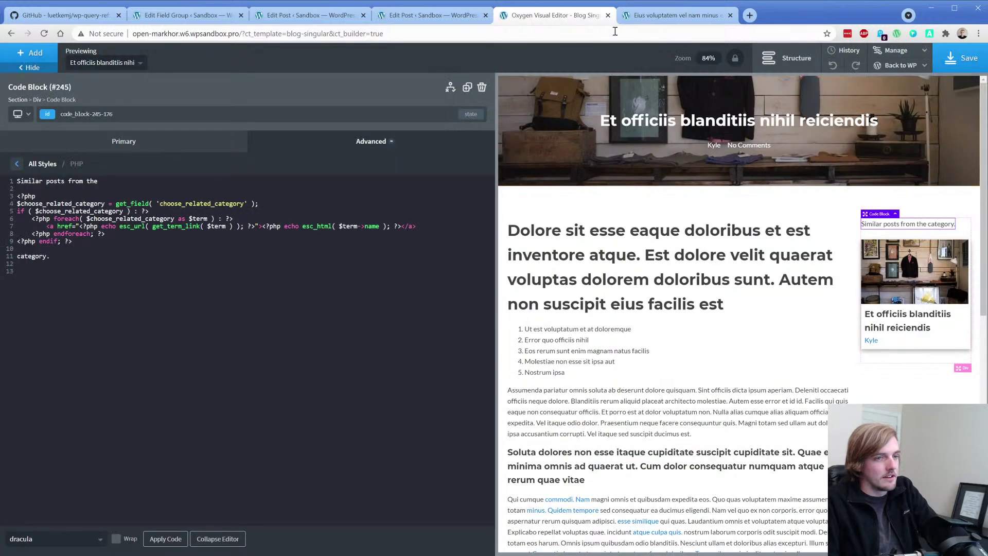
{"action": "left_click", "coordinate": [629, 17]}
{"action": "key", "text": "ctrl+r"}
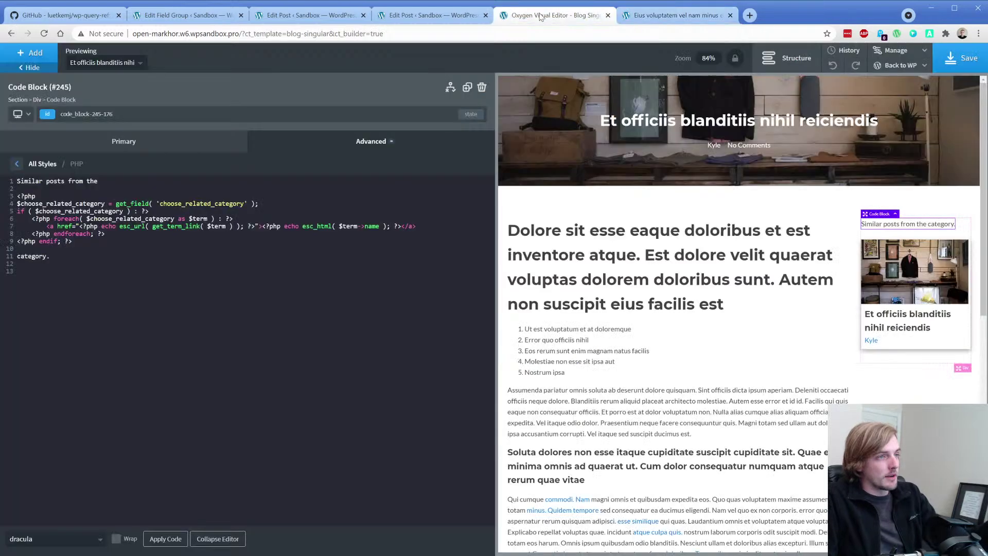
Step: Open the advanced query of the sidebar Repeater (#17) for editing
{"action": "left_click", "coordinate": [536, 16]}
{"action": "left_click", "coordinate": [938, 343]}
{"action": "left_click", "coordinate": [787, 57]}
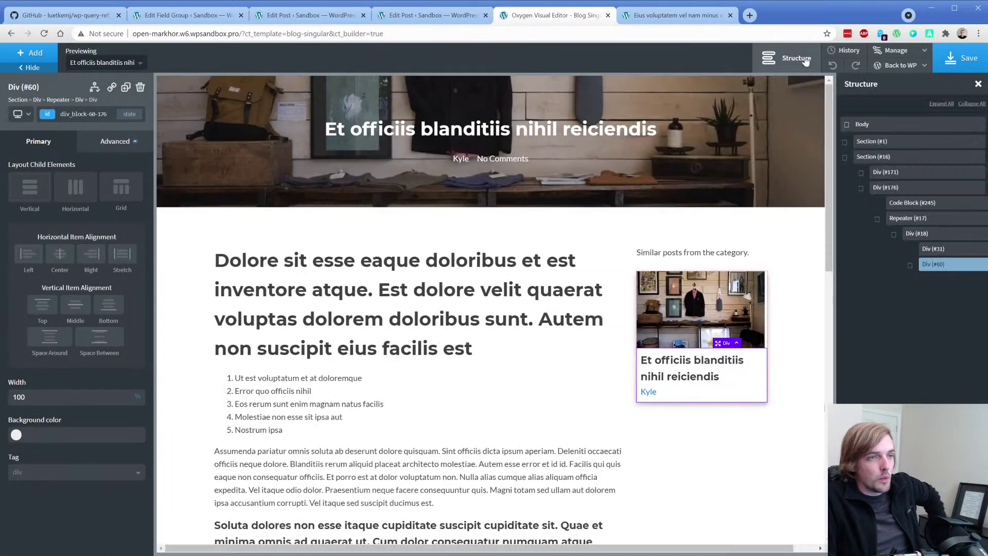
{"action": "left_click", "coordinate": [910, 219]}
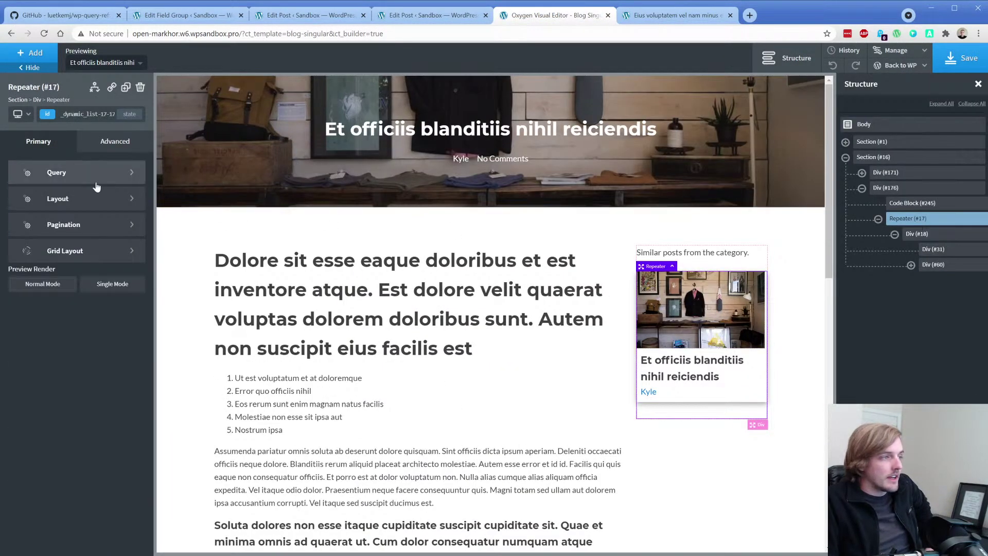
{"action": "left_click", "coordinate": [71, 173]}
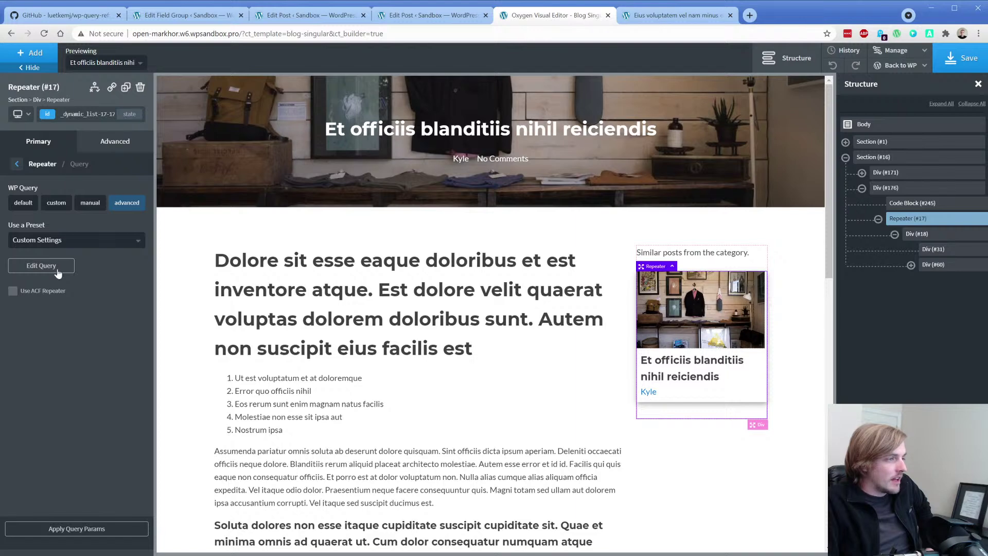
{"action": "left_click", "coordinate": [41, 265]}
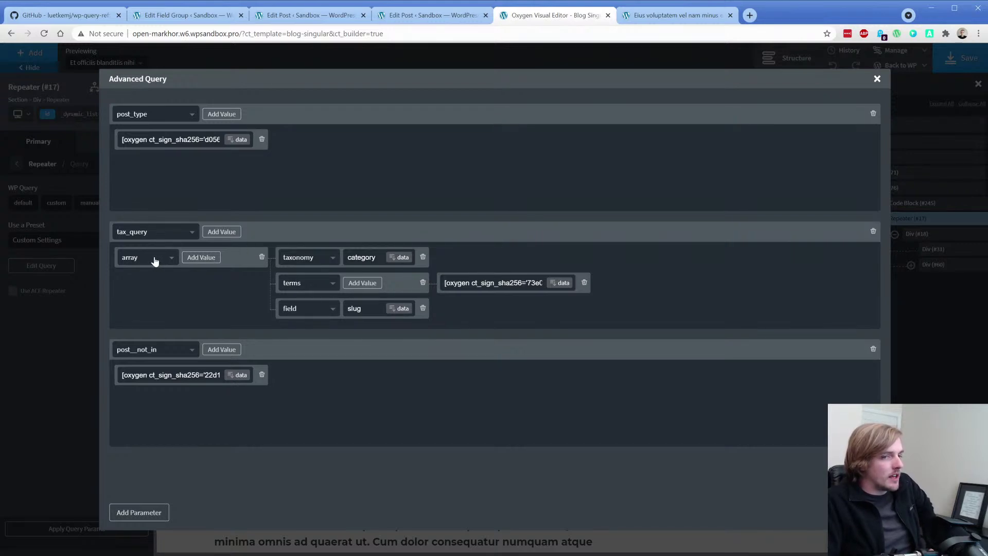
Step: Replace the repeater query's tax_query parameter with meta_key and add an empty value to it
{"action": "left_click", "coordinate": [154, 232]}
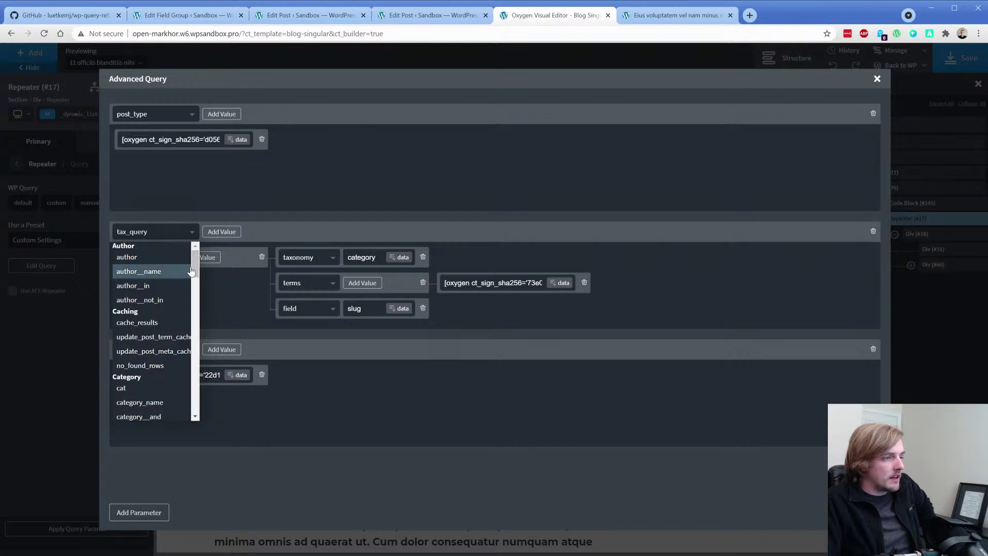
{"action": "left_click_drag", "start_coordinate": [195, 264], "coordinate": [158, 322]}
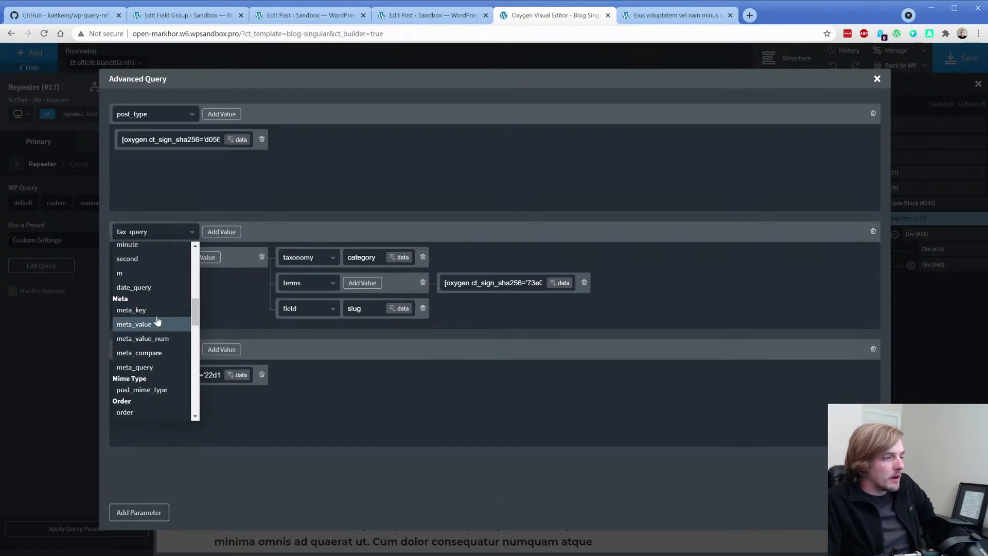
{"action": "left_click", "coordinate": [152, 310]}
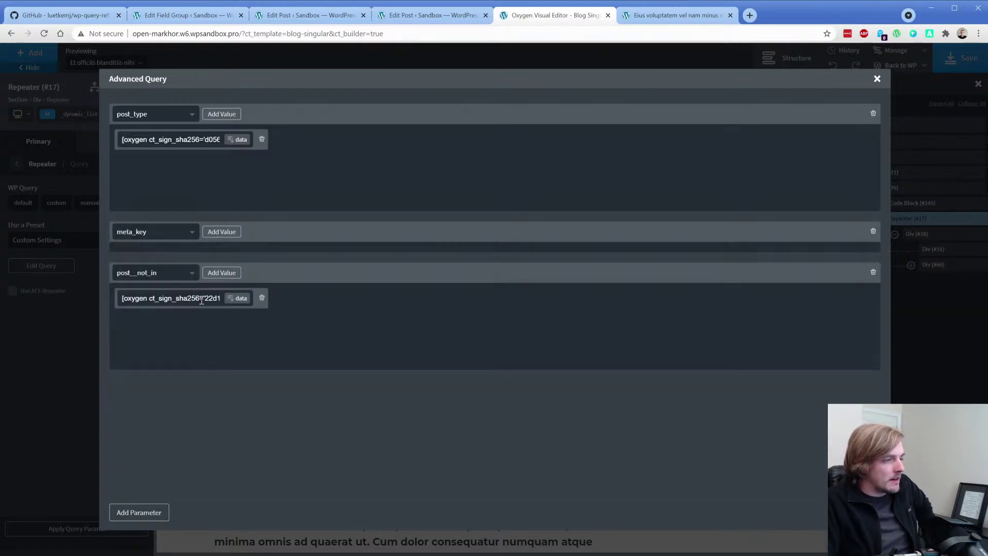
{"action": "left_click", "coordinate": [223, 233]}
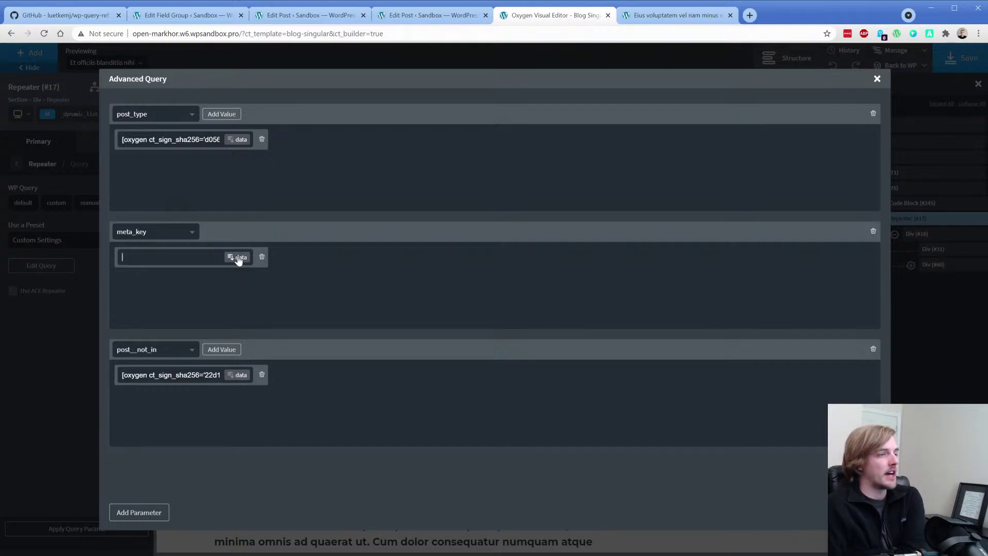
Step: Check the related category selected on the post "Eius voluptatem vel nam minus ea" and the Choose Related Category field's Return Value setting
{"action": "left_click", "coordinate": [297, 15]}
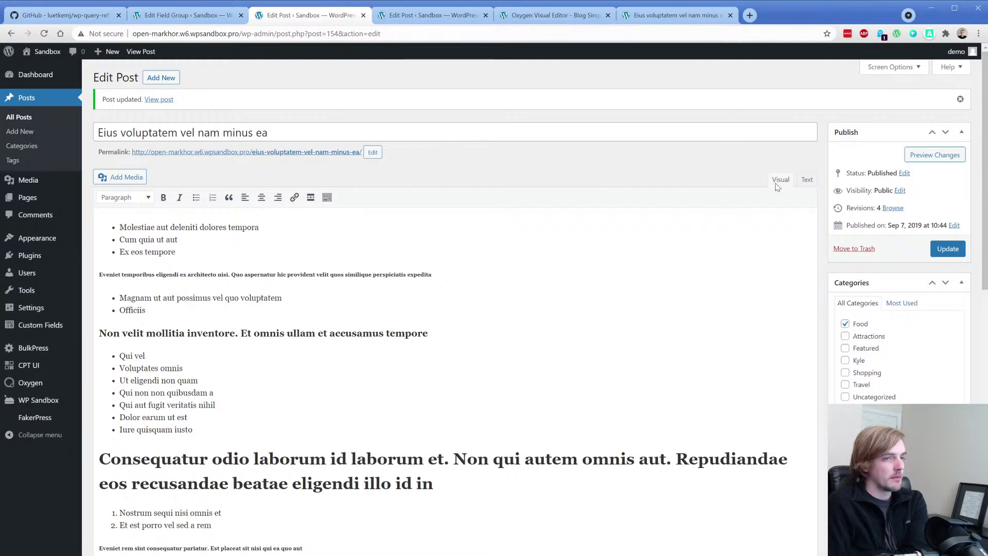
{"action": "scroll", "coordinate": [241, 447], "scroll_direction": "down", "scroll_amount": 10}
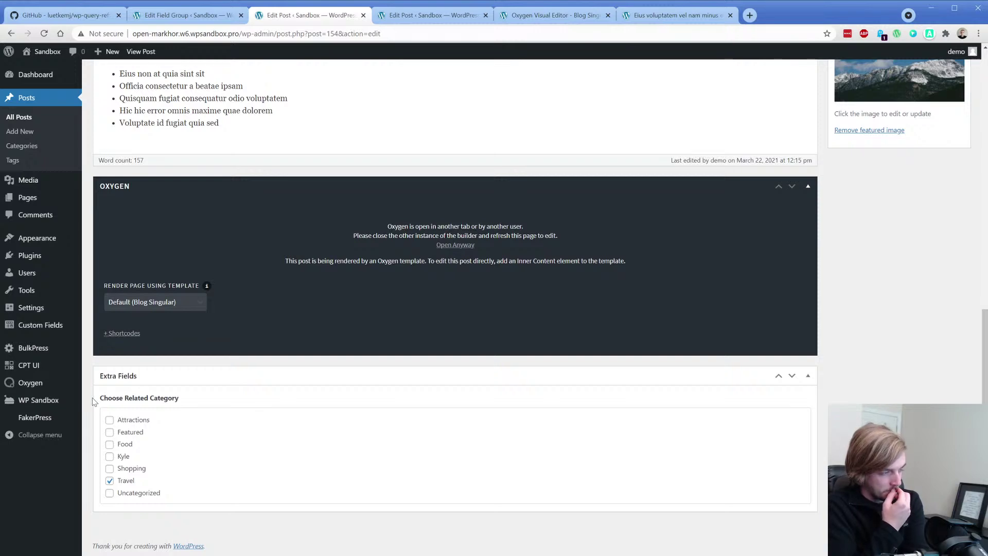
{"action": "left_click", "coordinate": [647, 15]}
{"action": "left_click", "coordinate": [537, 15]}
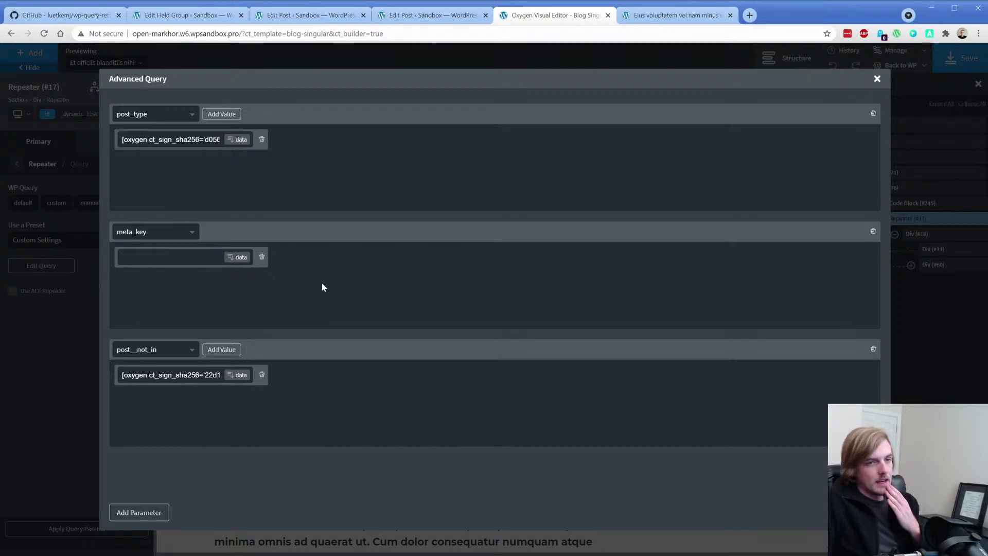
{"action": "left_click", "coordinate": [186, 15]}
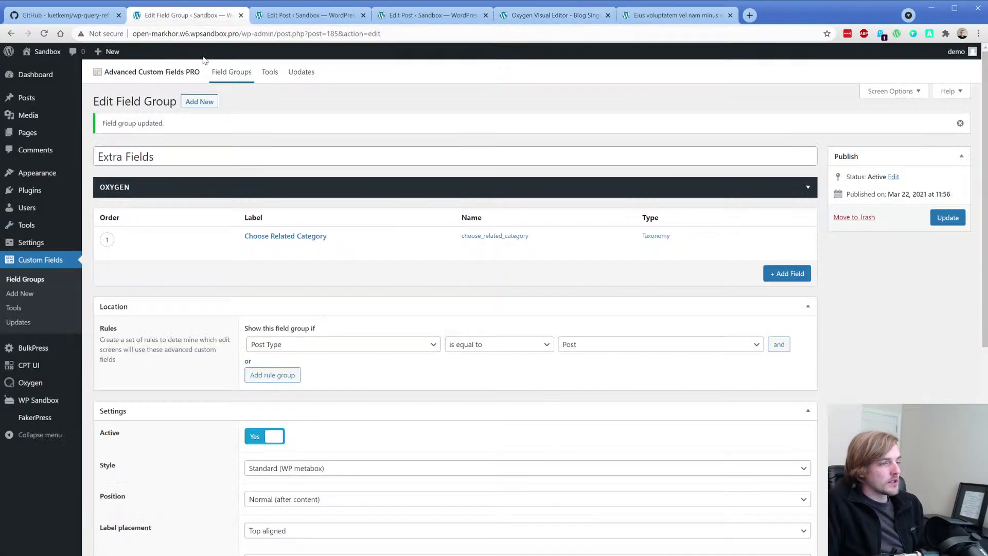
{"action": "left_click", "coordinate": [256, 260]}
{"action": "scroll", "coordinate": [249, 349], "scroll_direction": "down", "scroll_amount": 5}
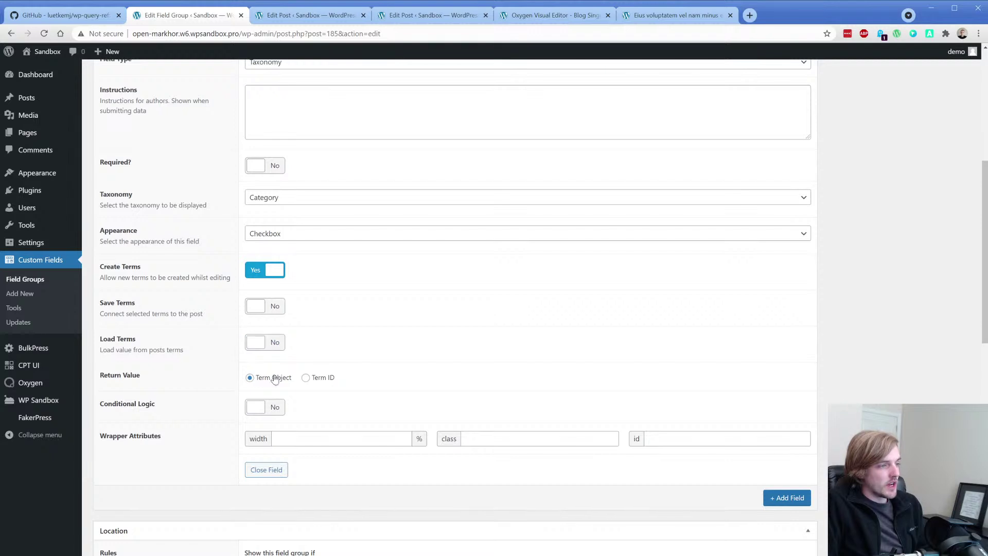
{"action": "scroll", "coordinate": [221, 309], "scroll_direction": "up", "scroll_amount": 6}
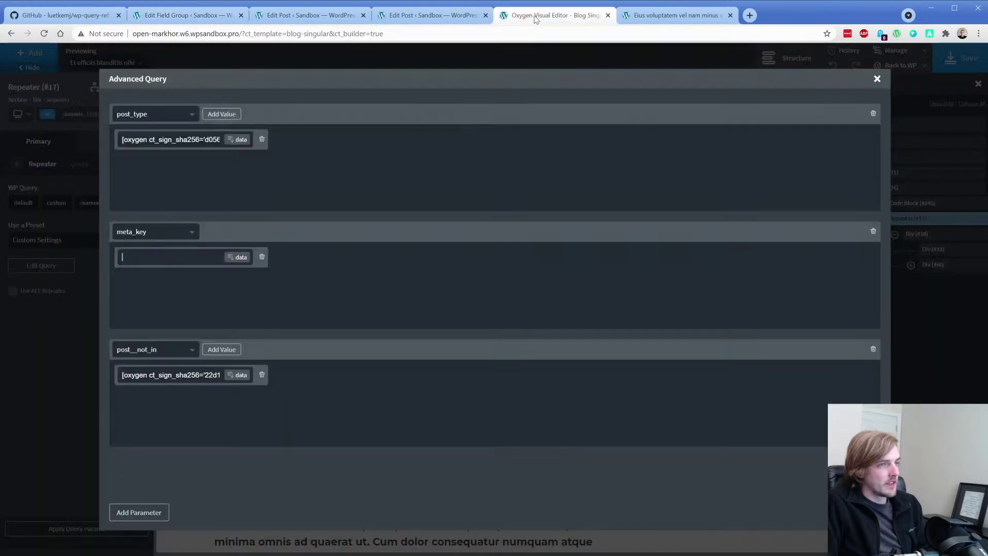
{"action": "left_click", "coordinate": [538, 15]}
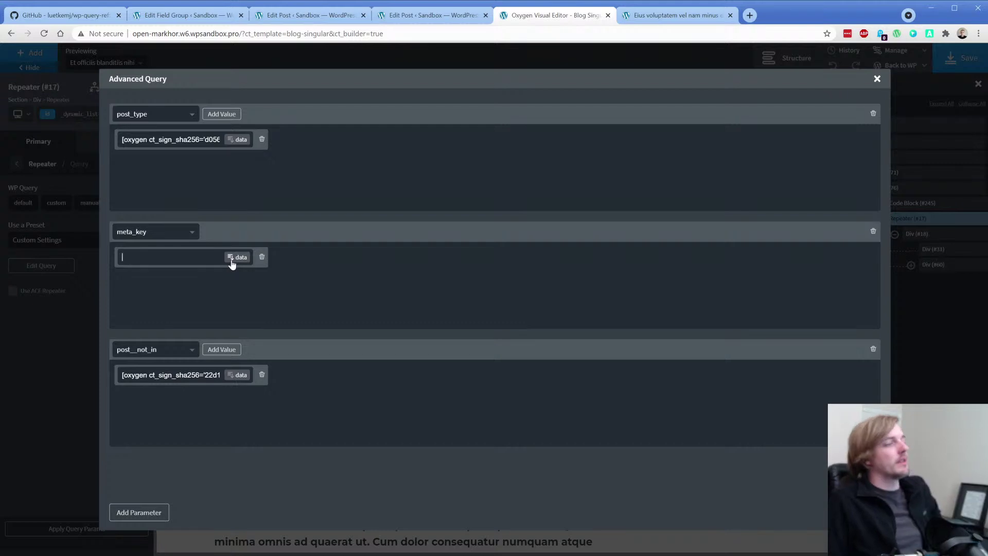
Step: Replace the meta_key parameter with meta_query and give it an array containing an empty key entry
{"action": "left_click", "coordinate": [156, 232]}
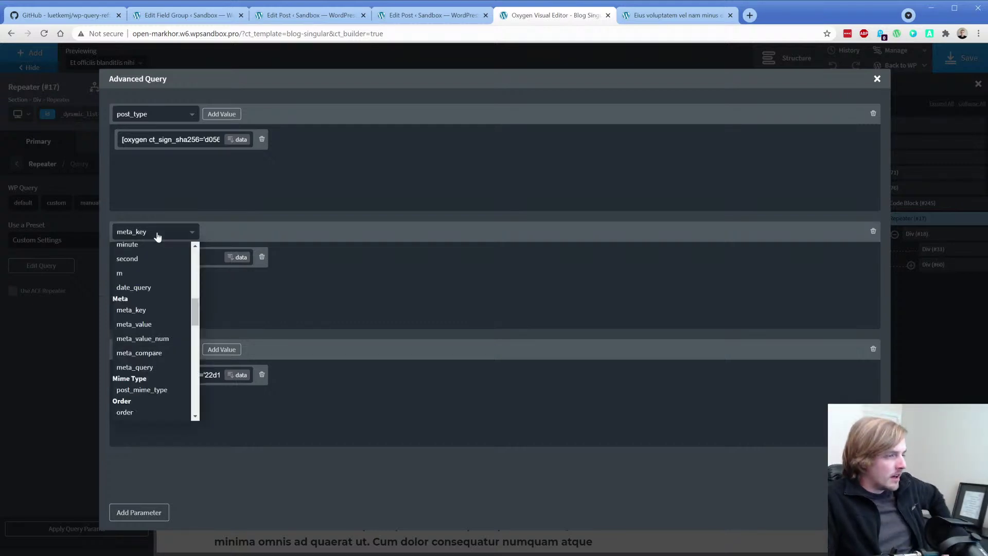
{"action": "left_click_drag", "start_coordinate": [195, 321], "coordinate": [195, 323]}
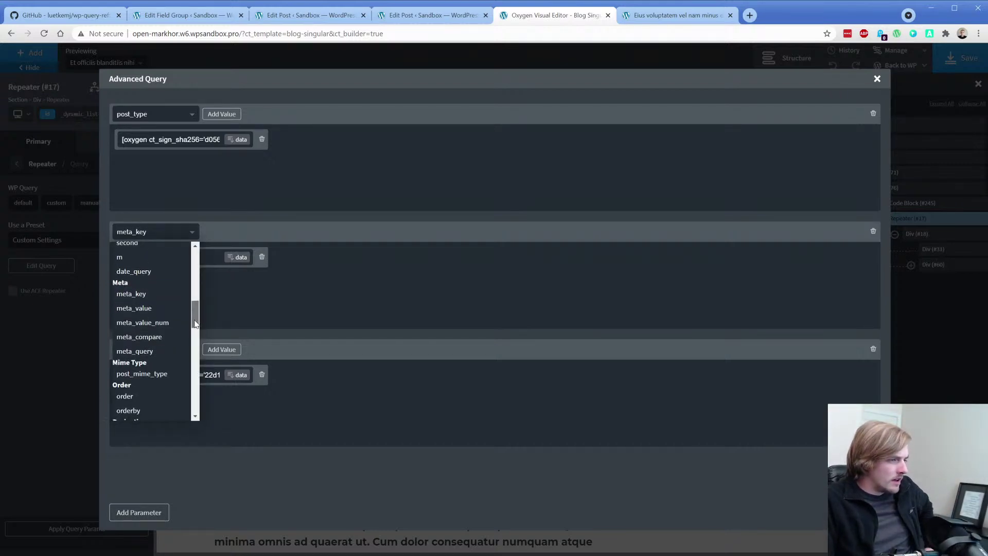
{"action": "left_click", "coordinate": [165, 352]}
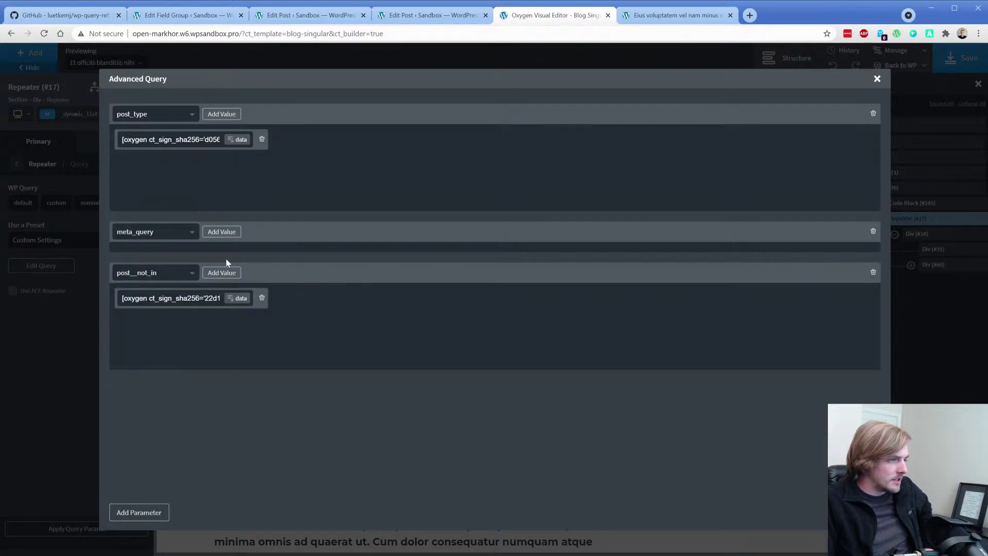
{"action": "left_click", "coordinate": [221, 231]}
{"action": "left_click", "coordinate": [161, 258]}
{"action": "left_click", "coordinate": [149, 276]}
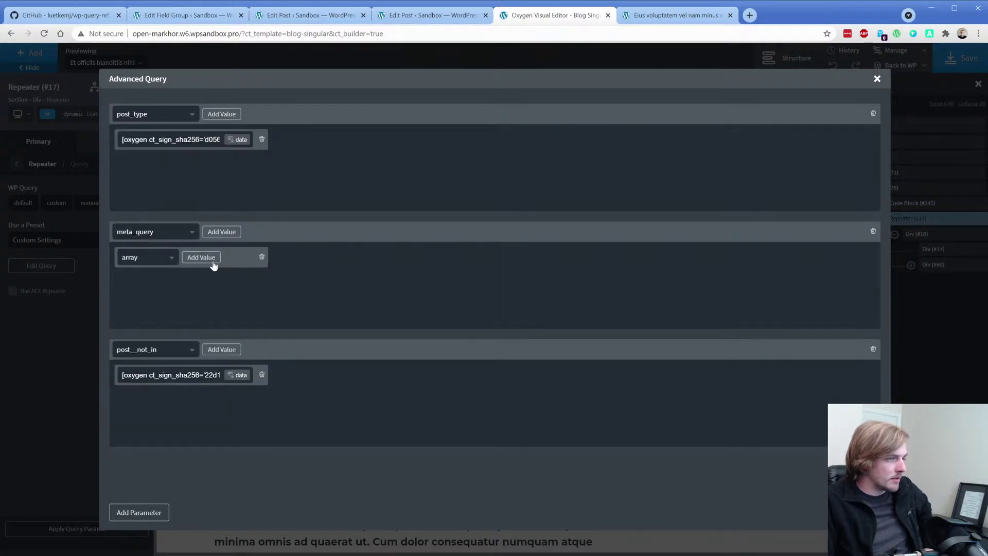
{"action": "left_click", "coordinate": [212, 261]}
{"action": "left_click", "coordinate": [308, 257]}
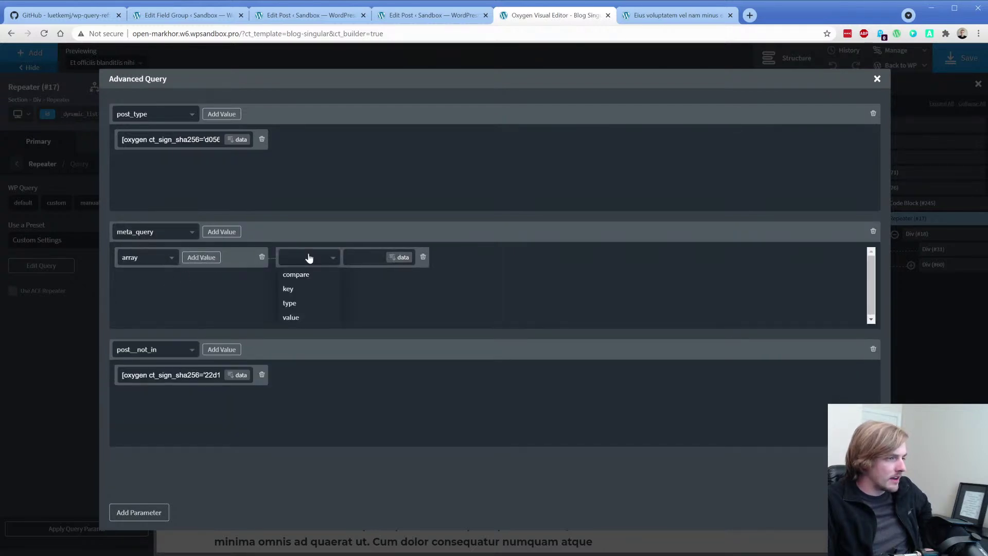
{"action": "left_click", "coordinate": [314, 289]}
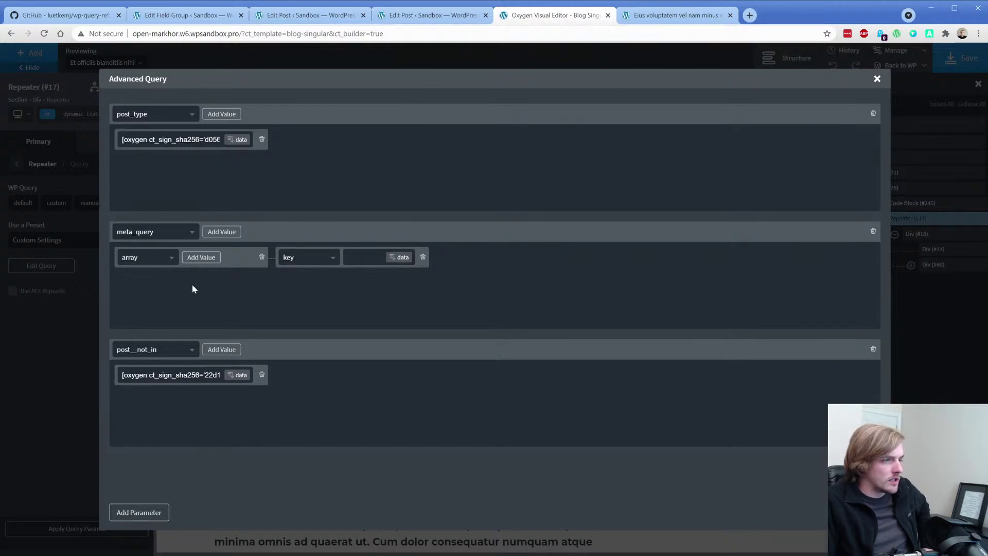
Step: Leave the query editor and review the PHP code in the sidebar Code Block (#245)
{"action": "left_click", "coordinate": [63, 315]}
{"action": "left_click", "coordinate": [901, 203]}
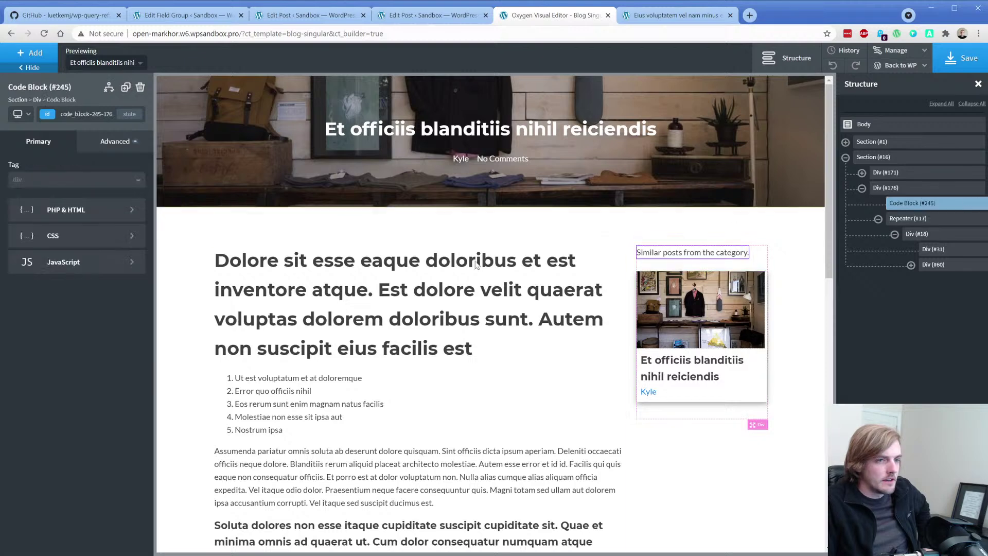
{"action": "left_click", "coordinate": [80, 209]}
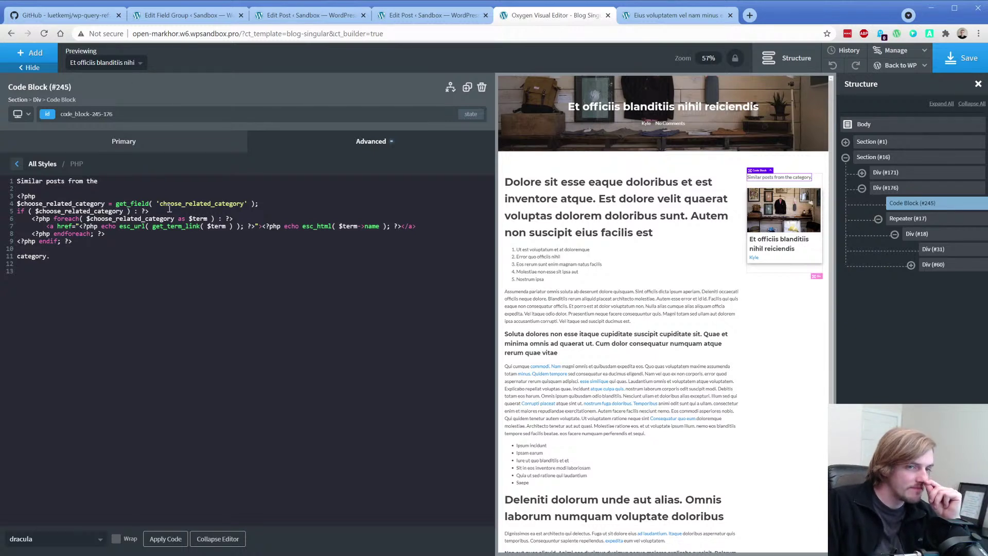
Step: Reopen the advanced query of Repeater (#17) and delete its post_type and post__not_in parameters
{"action": "left_click", "coordinate": [903, 220]}
{"action": "left_click", "coordinate": [108, 173]}
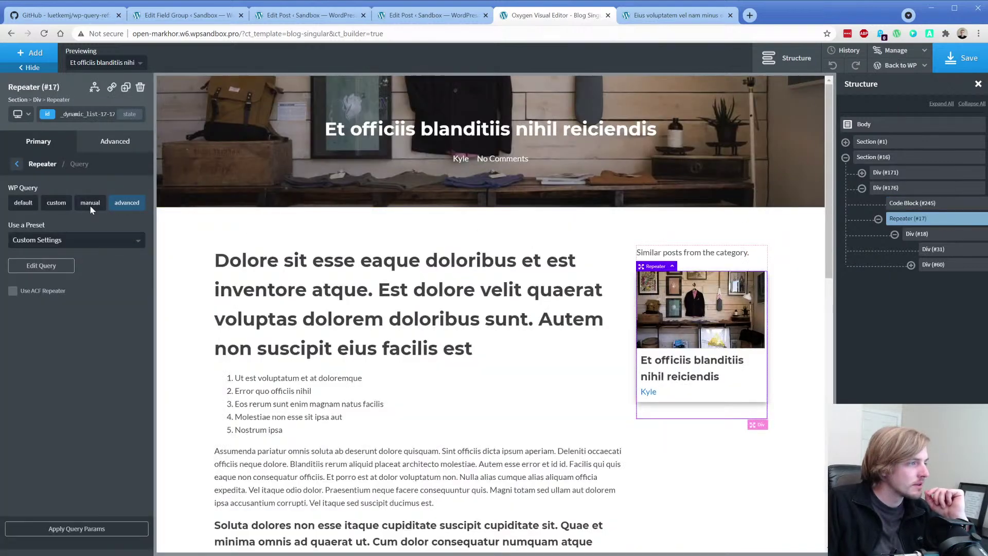
{"action": "left_click", "coordinate": [62, 264]}
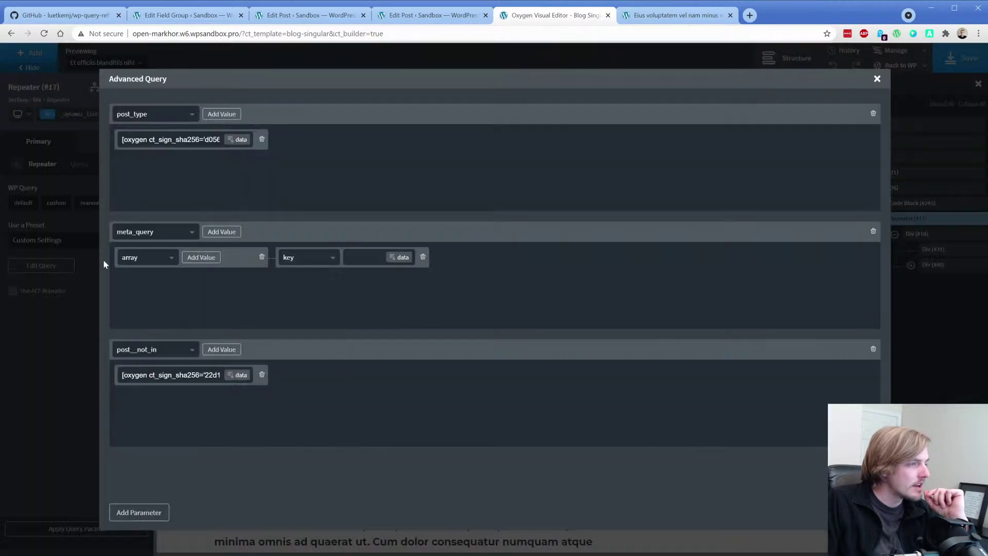
{"action": "left_click", "coordinate": [871, 115]}
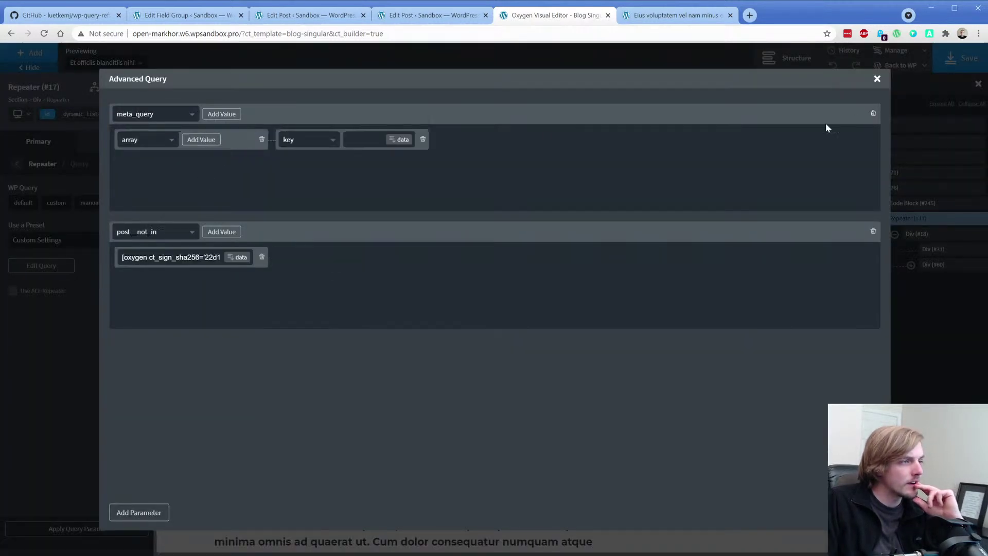
{"action": "left_click", "coordinate": [873, 232]}
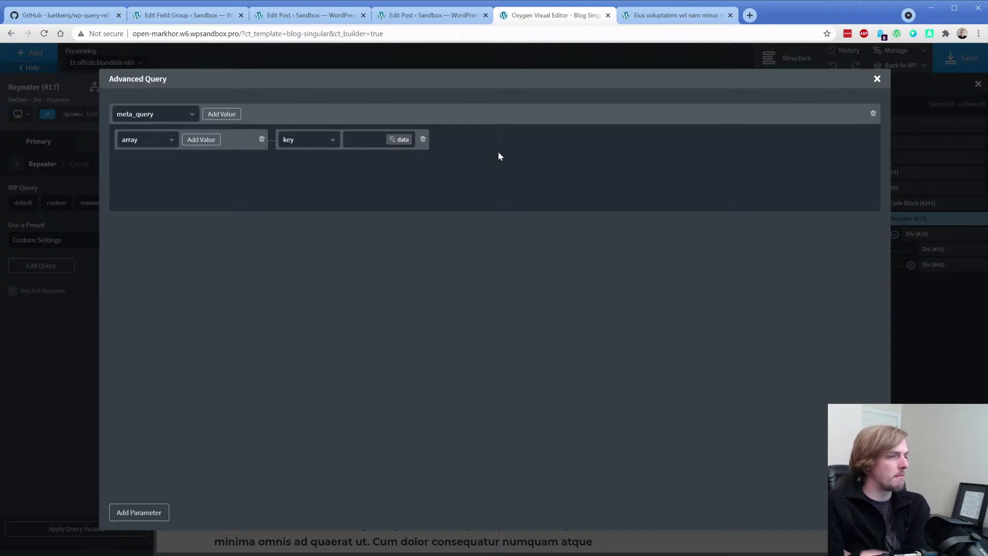
Step: Check the post's Choose Related Category selection, replace the meta_query parameter with cat and add an empty value
{"action": "left_click", "coordinate": [150, 117]}
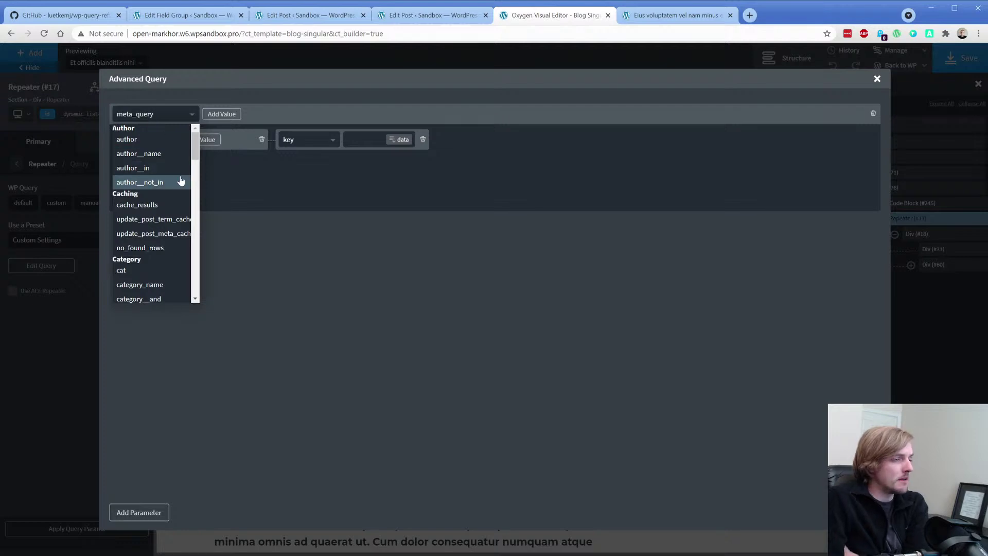
{"action": "left_click", "coordinate": [298, 16]}
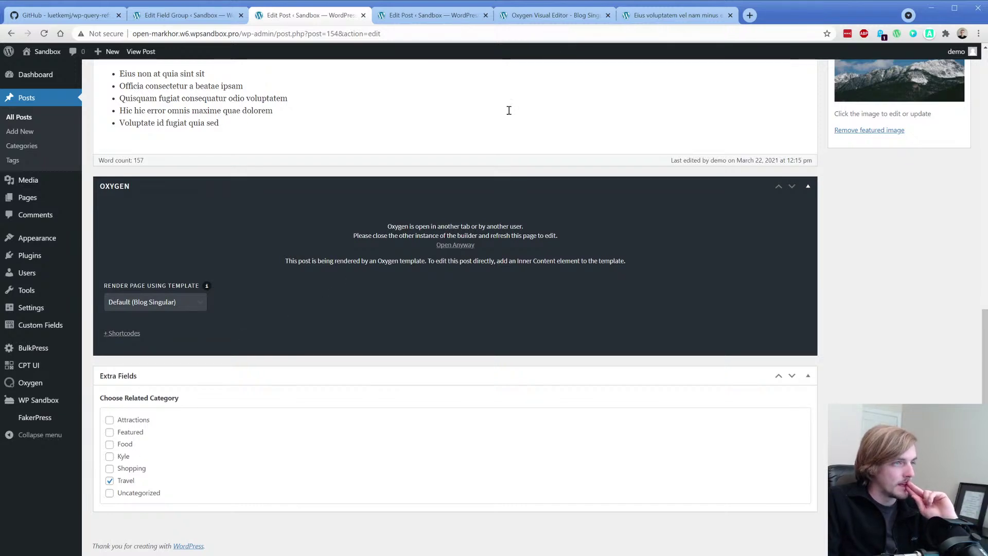
{"action": "left_click", "coordinate": [555, 15]}
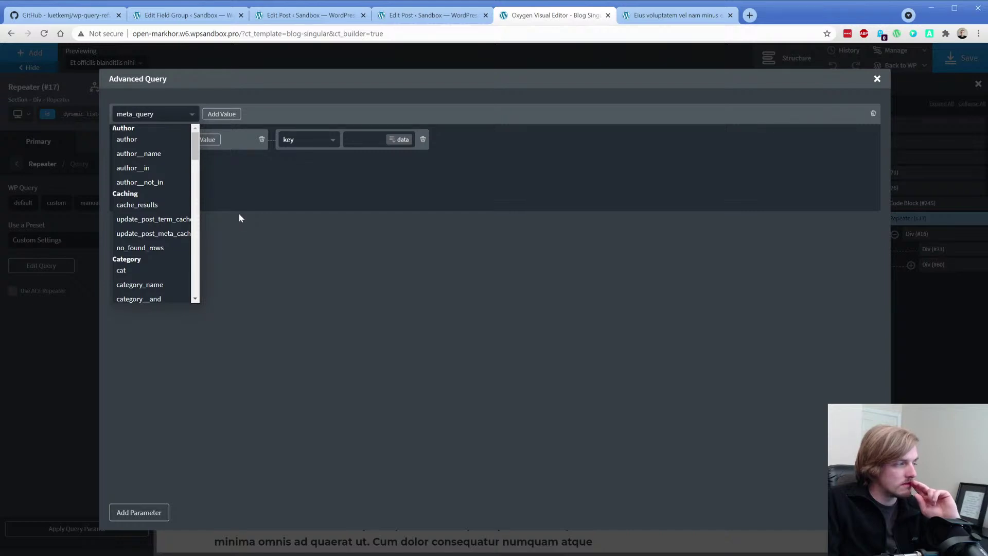
{"action": "scroll", "coordinate": [173, 244], "scroll_direction": "down", "scroll_amount": 1}
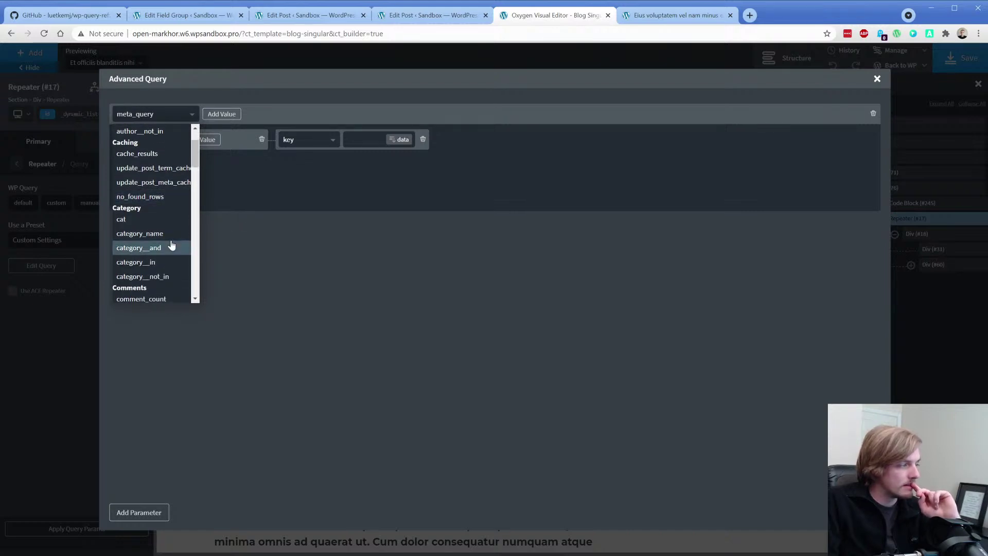
{"action": "scroll", "coordinate": [172, 245], "scroll_direction": "down", "scroll_amount": 1}
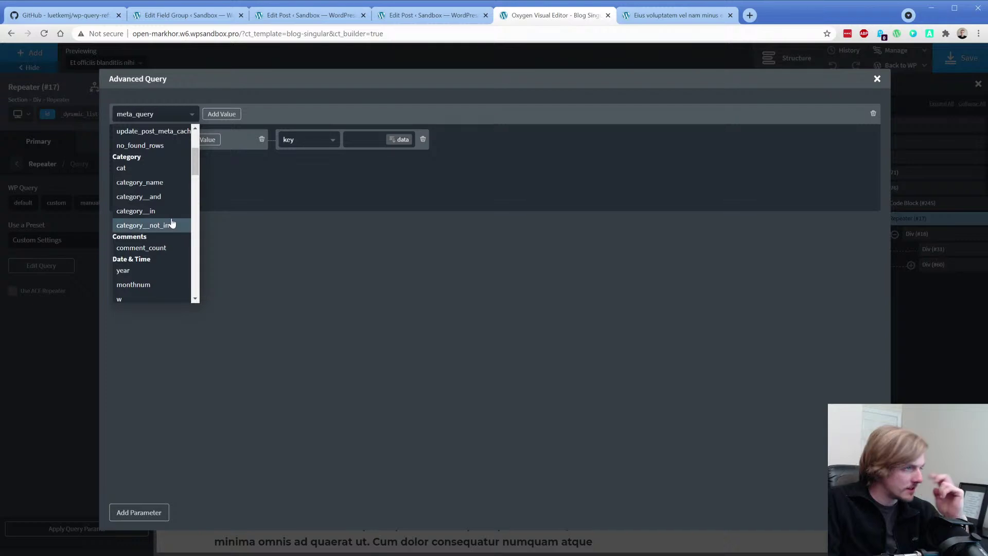
{"action": "left_click", "coordinate": [170, 169]}
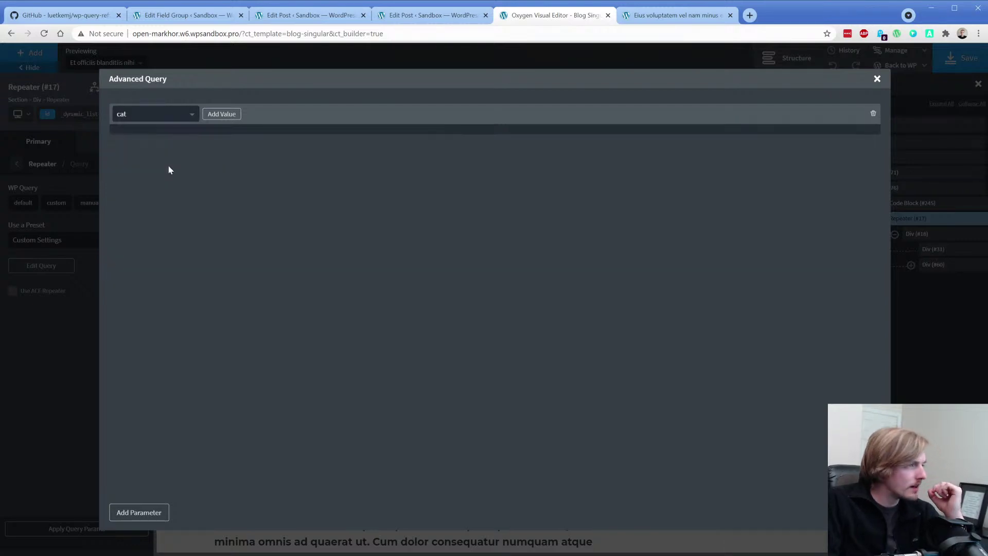
{"action": "left_click", "coordinate": [222, 114]}
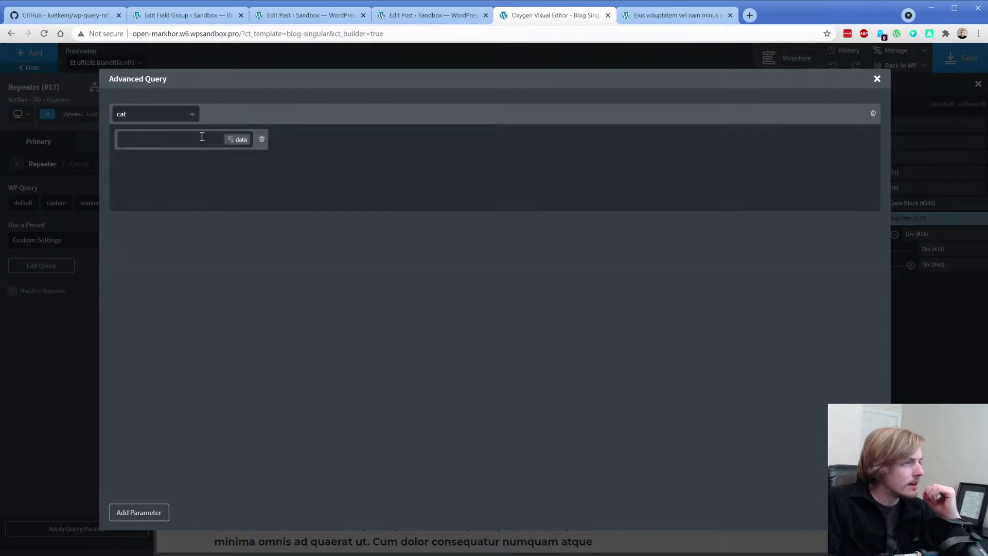
Step: Insert the Choose Related Category custom field's Term ID as the cat value, with a comma as separator
{"action": "left_click", "coordinate": [238, 140]}
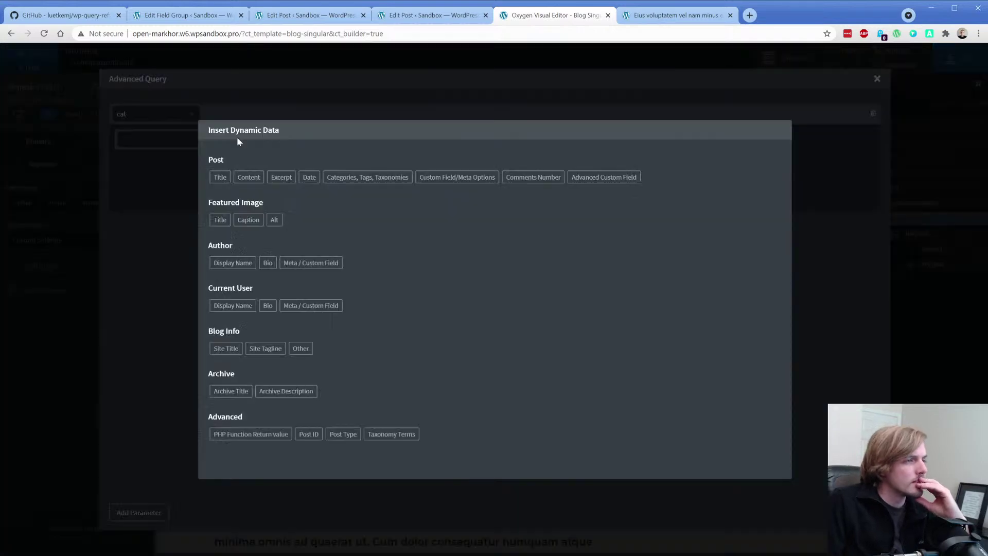
{"action": "left_click", "coordinate": [595, 180]}
{"action": "left_click", "coordinate": [272, 188]}
{"action": "left_click", "coordinate": [268, 184]}
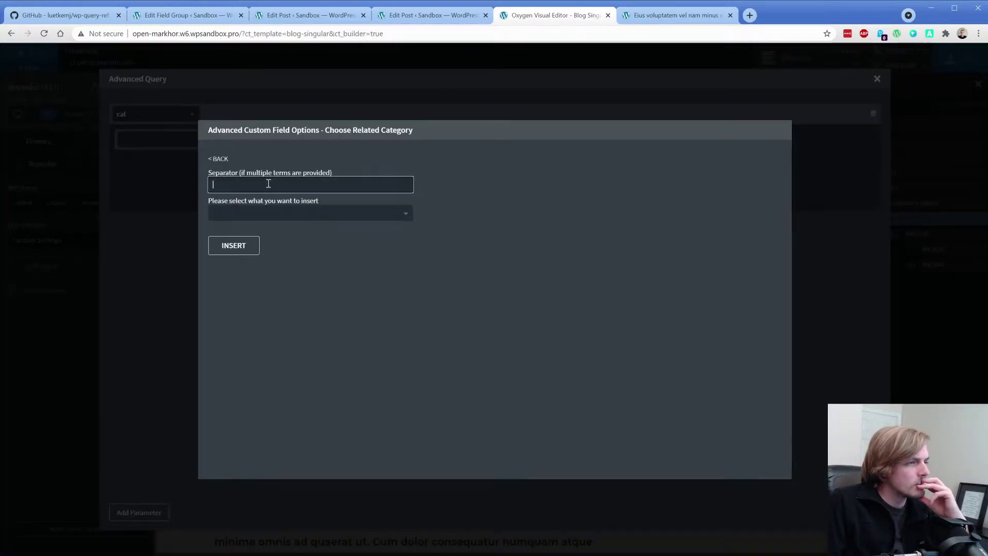
{"action": "type", "text": ","}
{"action": "left_click", "coordinate": [275, 214]}
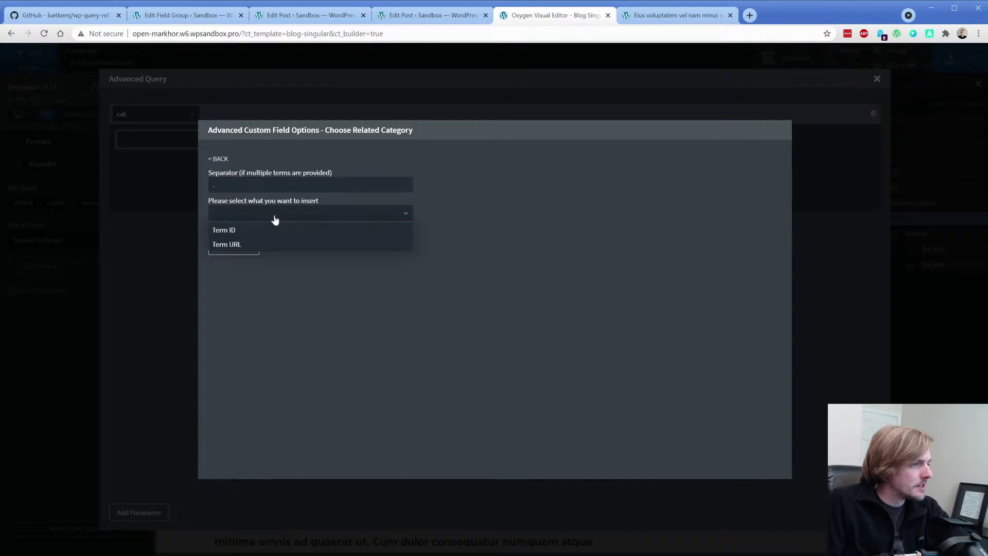
{"action": "left_click", "coordinate": [276, 231]}
{"action": "left_click", "coordinate": [232, 247]}
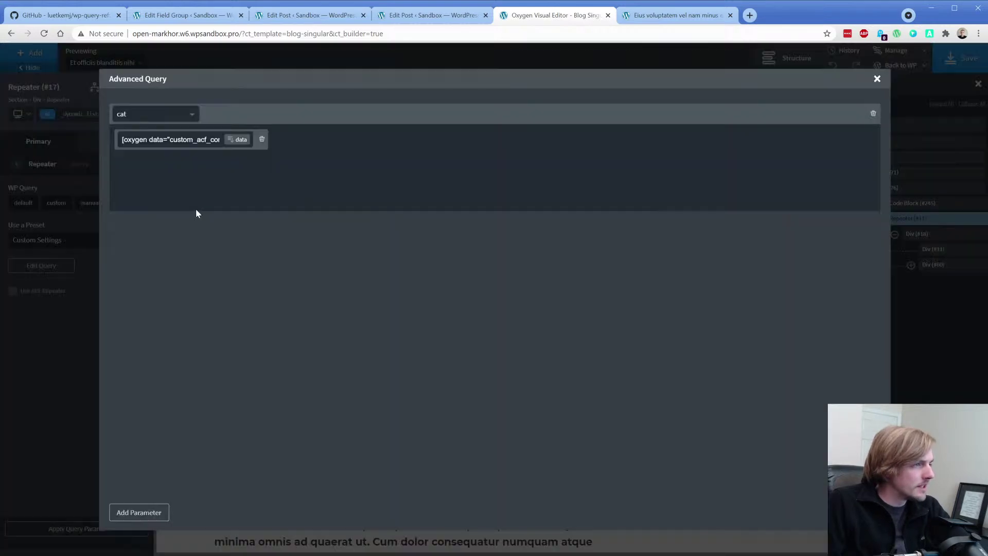
Step: Close the query editor, apply the query parameters and review the posts listed in the sidebar repeater
{"action": "left_click", "coordinate": [876, 80]}
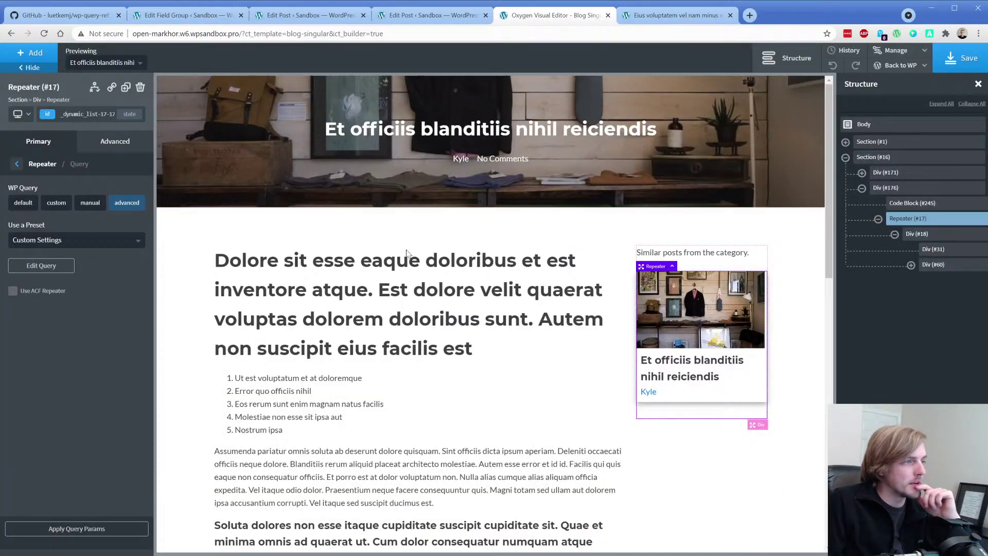
{"action": "left_click", "coordinate": [95, 530]}
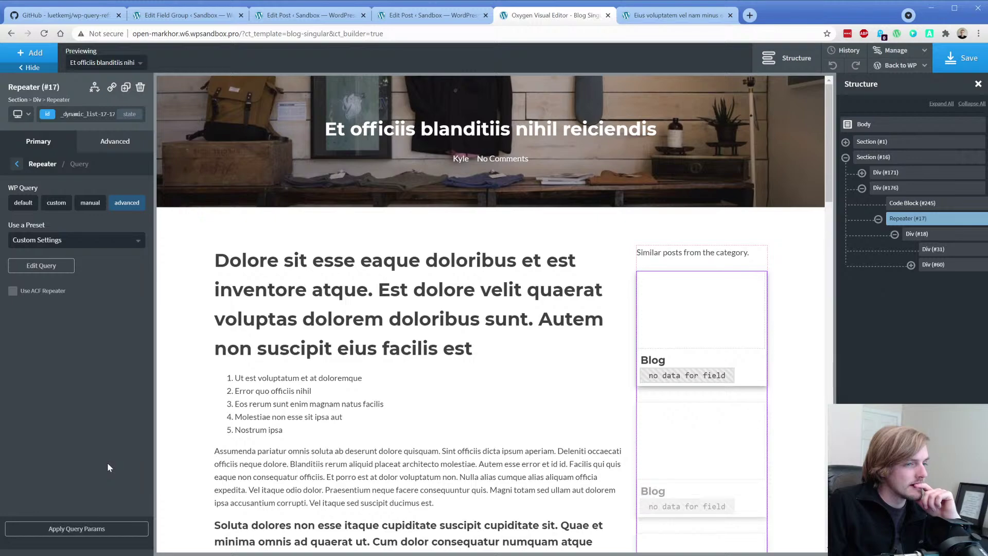
{"action": "scroll", "coordinate": [677, 425], "scroll_direction": "down", "scroll_amount": 8}
{"action": "scroll", "coordinate": [677, 425], "scroll_direction": "down", "scroll_amount": 7}
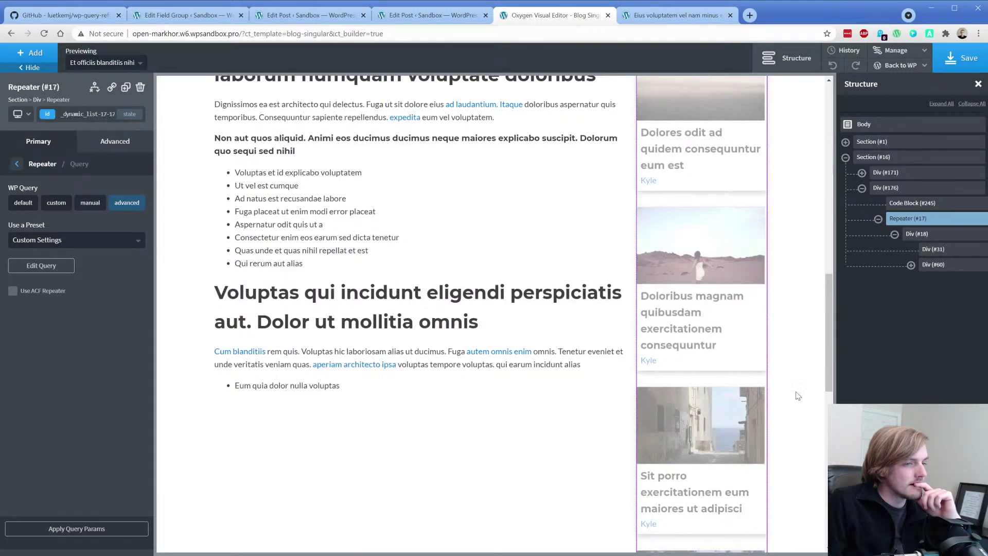
{"action": "left_click", "coordinate": [825, 236]}
{"action": "scroll", "coordinate": [825, 236], "scroll_direction": "up", "scroll_amount": 11}
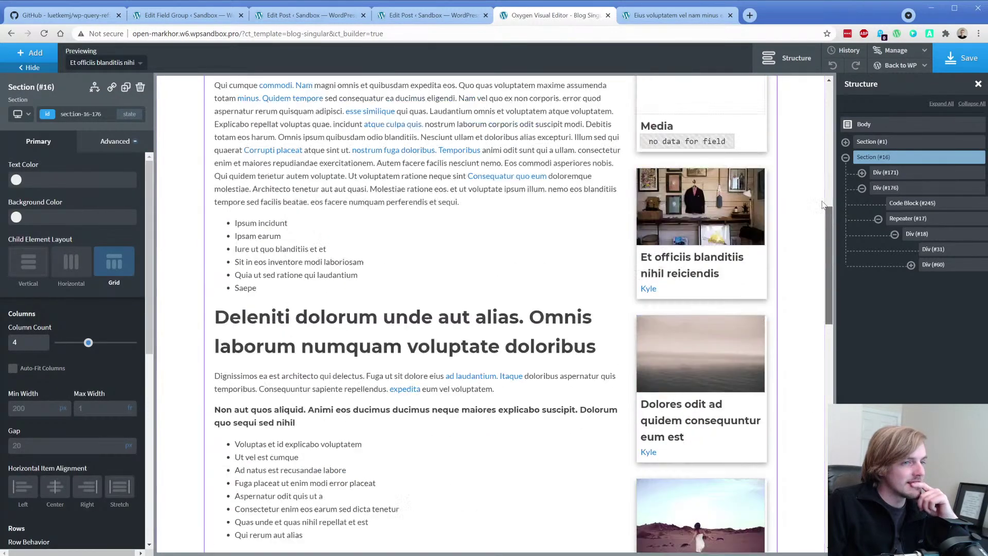
{"action": "scroll", "coordinate": [821, 146], "scroll_direction": "up", "scroll_amount": 2}
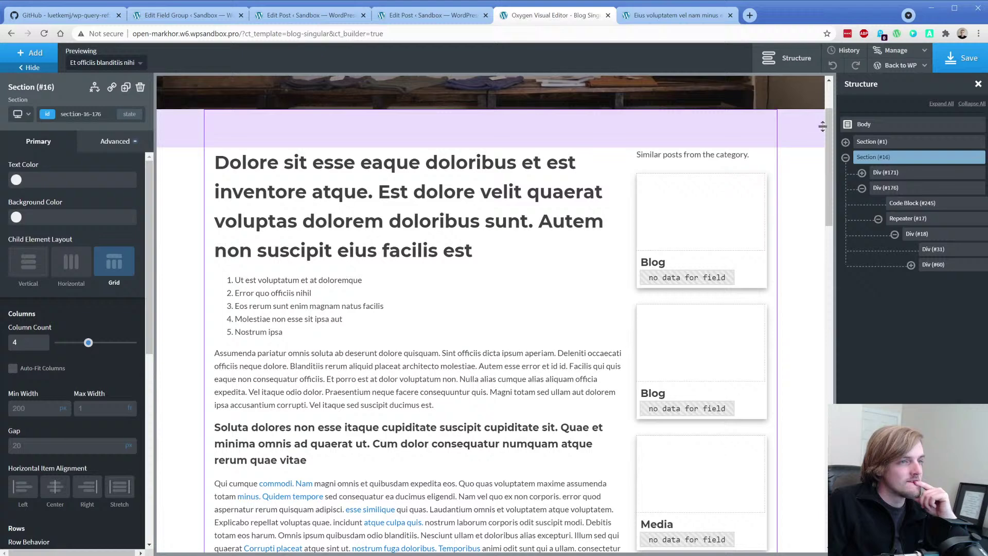
Step: Reopen the advanced query of Repeater (#17) and delete the cat parameter
{"action": "left_click", "coordinate": [918, 220]}
{"action": "left_click", "coordinate": [56, 173]}
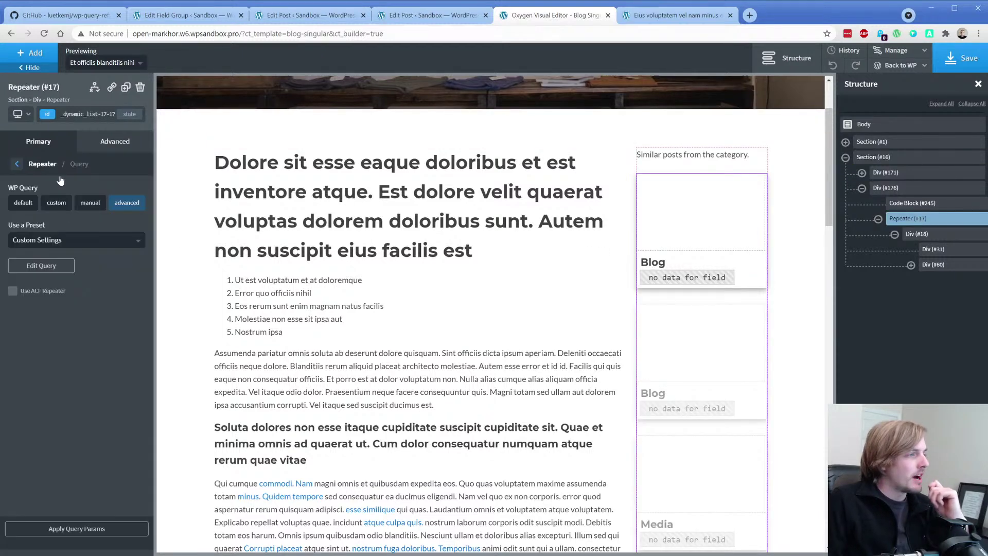
{"action": "left_click", "coordinate": [45, 265]}
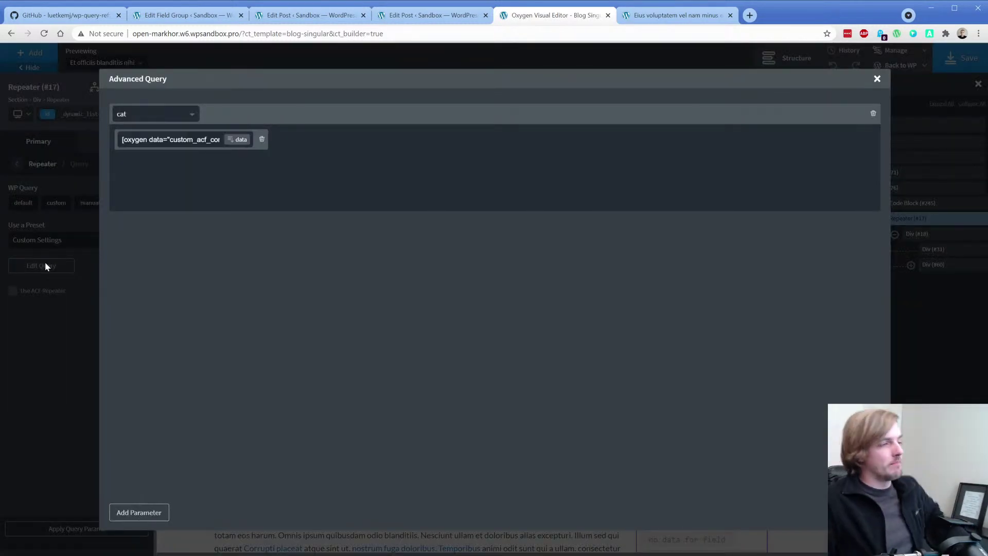
{"action": "left_click", "coordinate": [873, 113]}
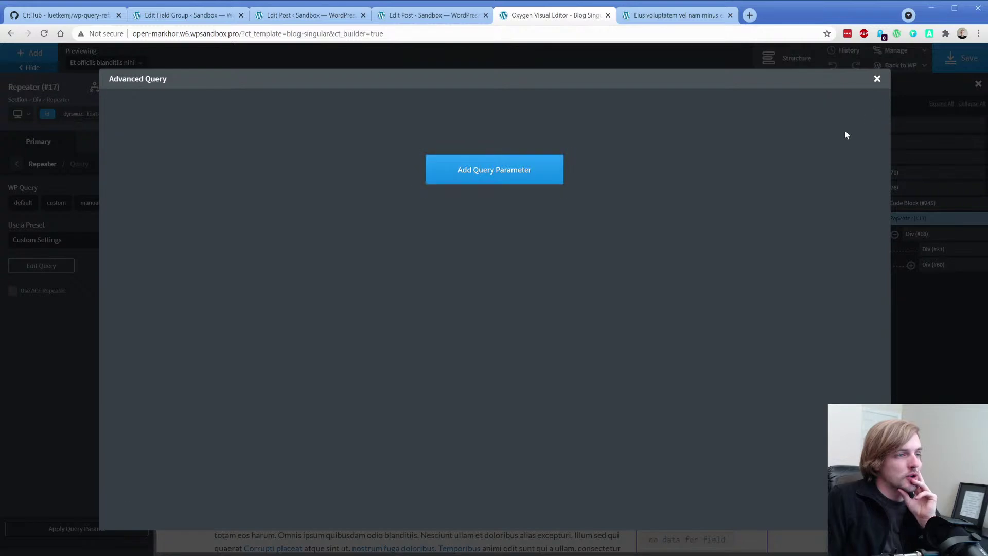
Step: Add a blank parameter to the repeater query and look through the available parameter types
{"action": "left_click", "coordinate": [510, 180]}
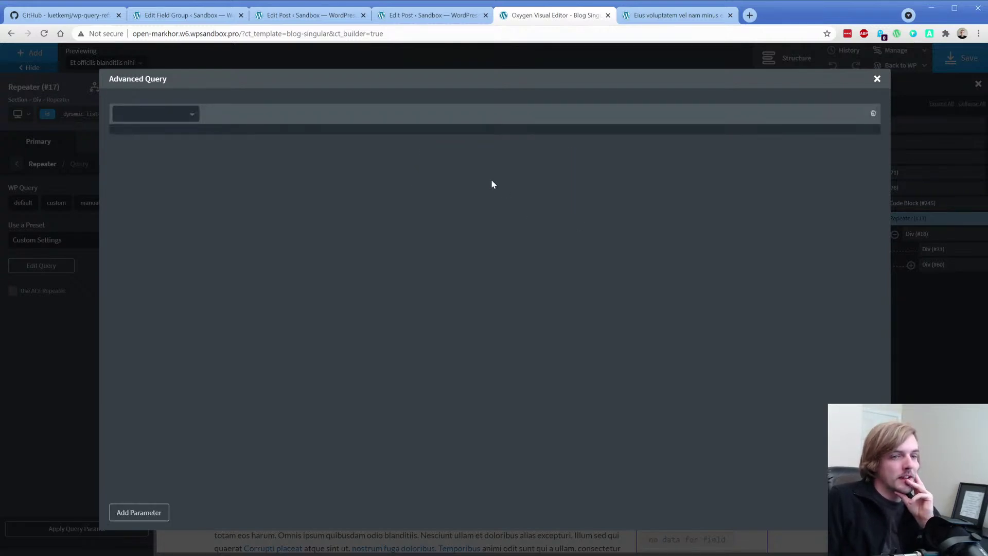
{"action": "left_click", "coordinate": [167, 116]}
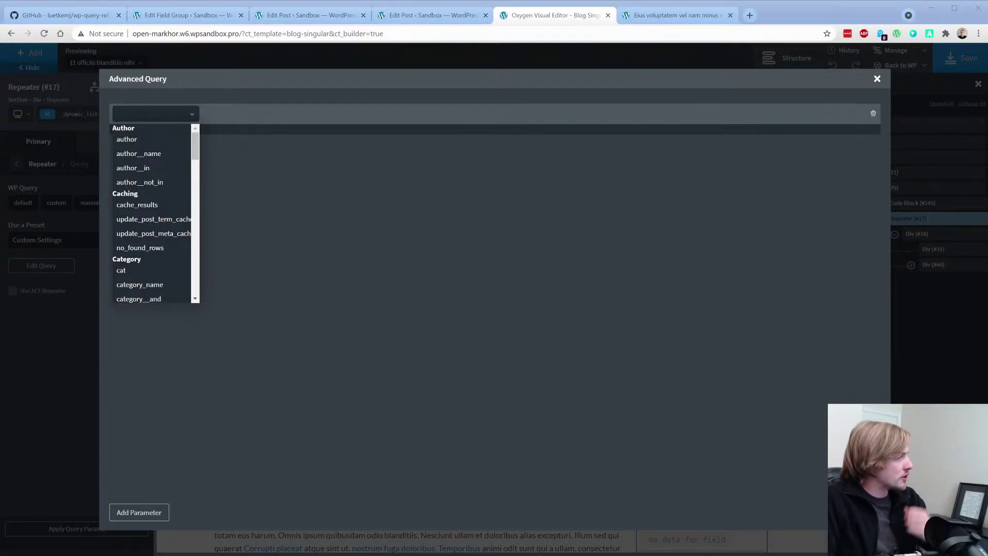
{"action": "scroll", "coordinate": [161, 242], "scroll_direction": "down", "scroll_amount": 2}
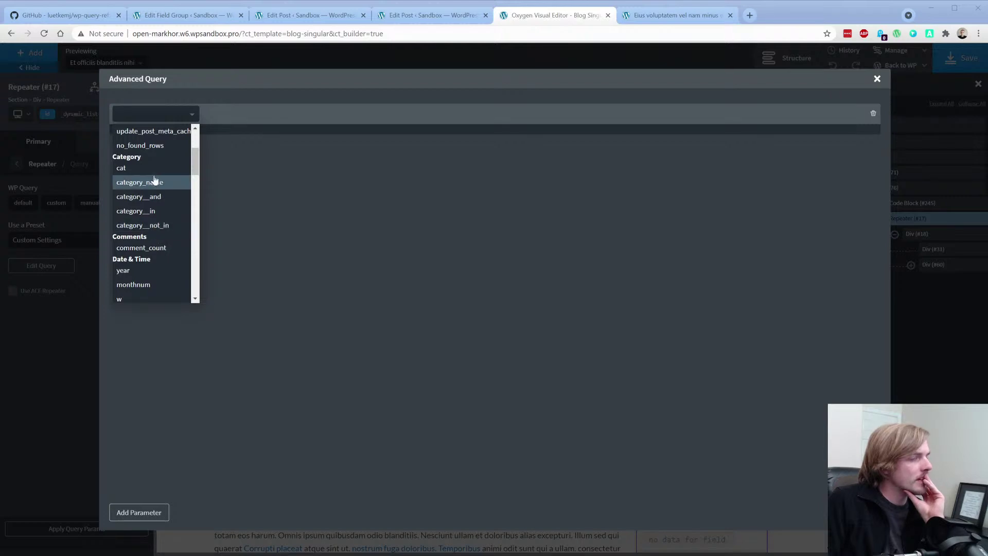
{"action": "left_click_drag", "start_coordinate": [194, 163], "coordinate": [194, 224]}
Step: Apply the Related posts by terms preset with the category taxonomy to the repeater query and review its query parameters
{"action": "left_click", "coordinate": [59, 325]}
{"action": "left_click", "coordinate": [64, 240]}
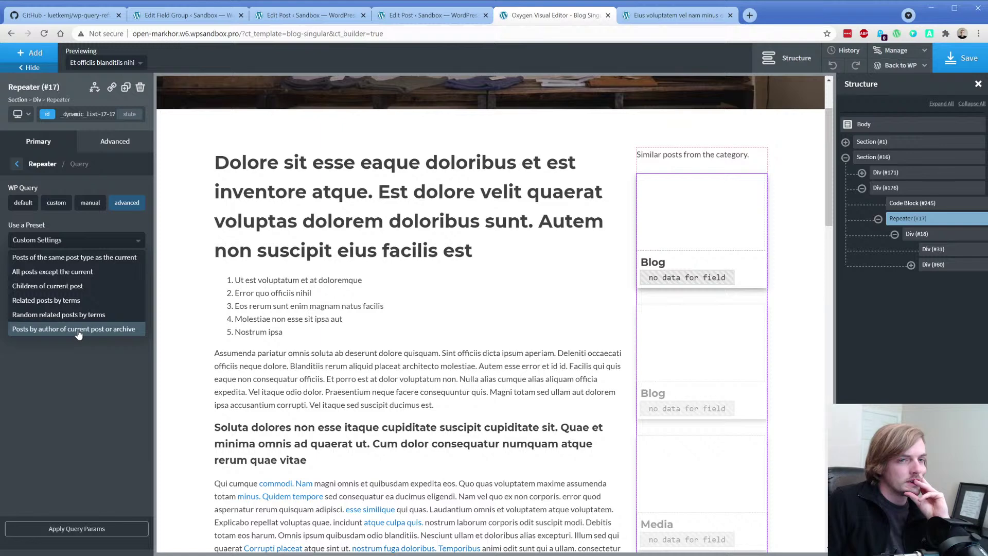
{"action": "left_click", "coordinate": [74, 302]}
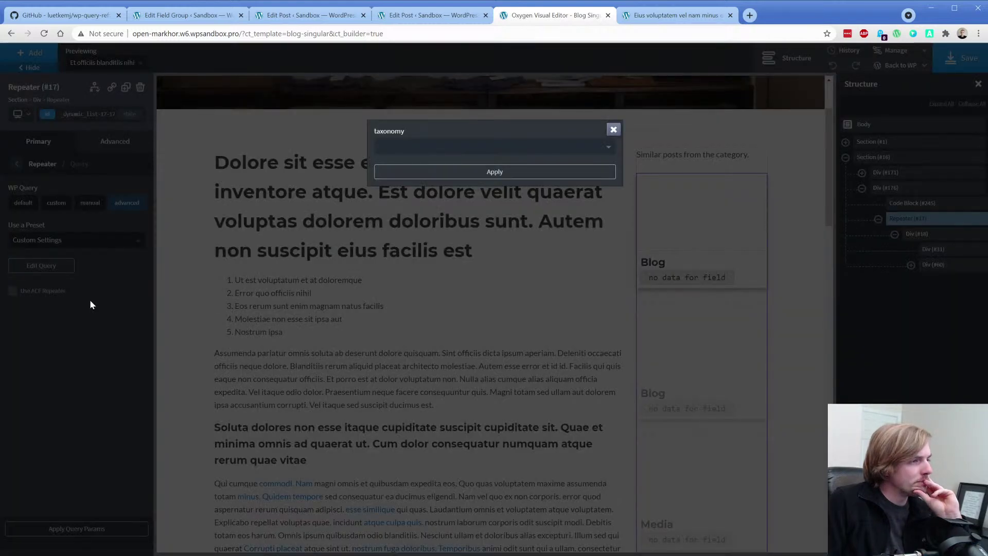
{"action": "left_click", "coordinate": [415, 148]}
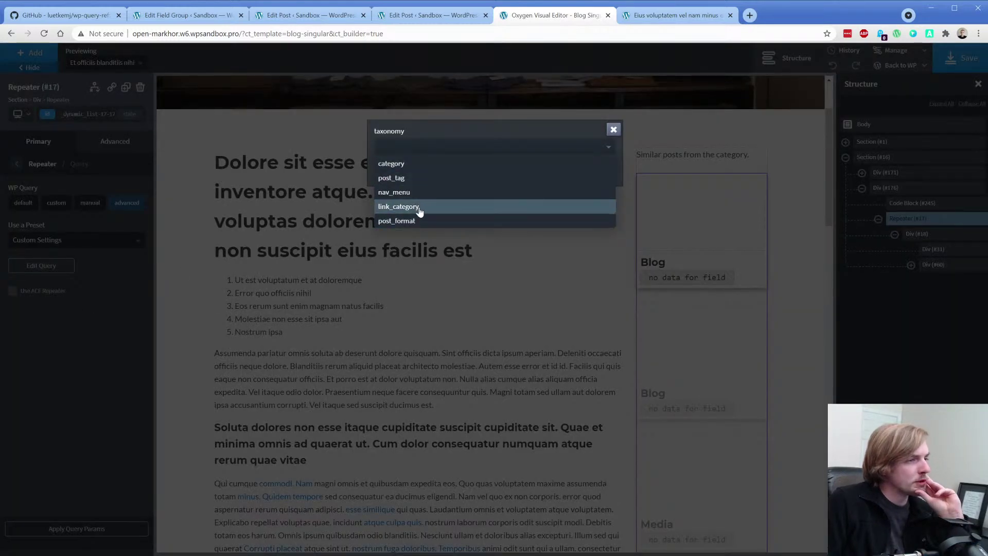
{"action": "left_click", "coordinate": [421, 164]}
{"action": "left_click", "coordinate": [431, 173]}
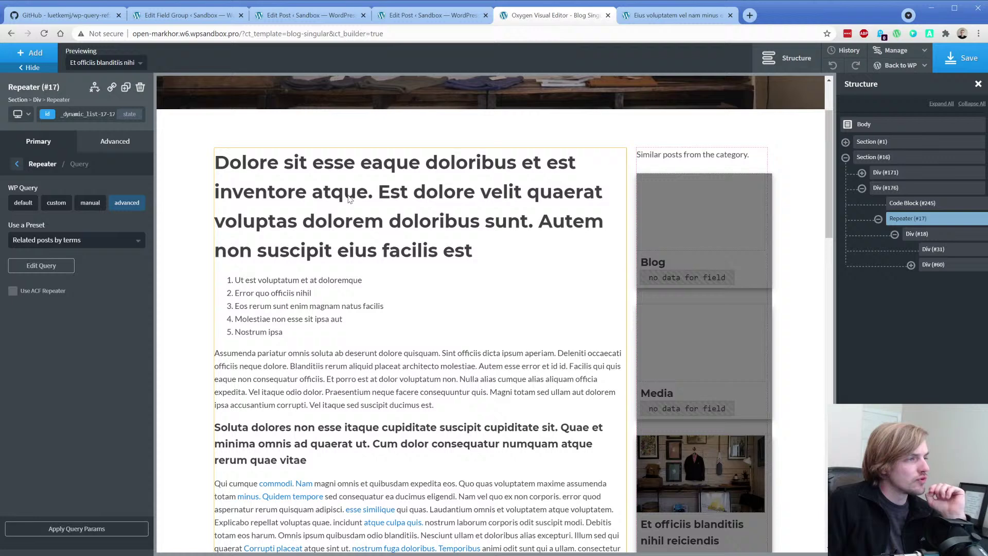
{"action": "left_click", "coordinate": [51, 266]}
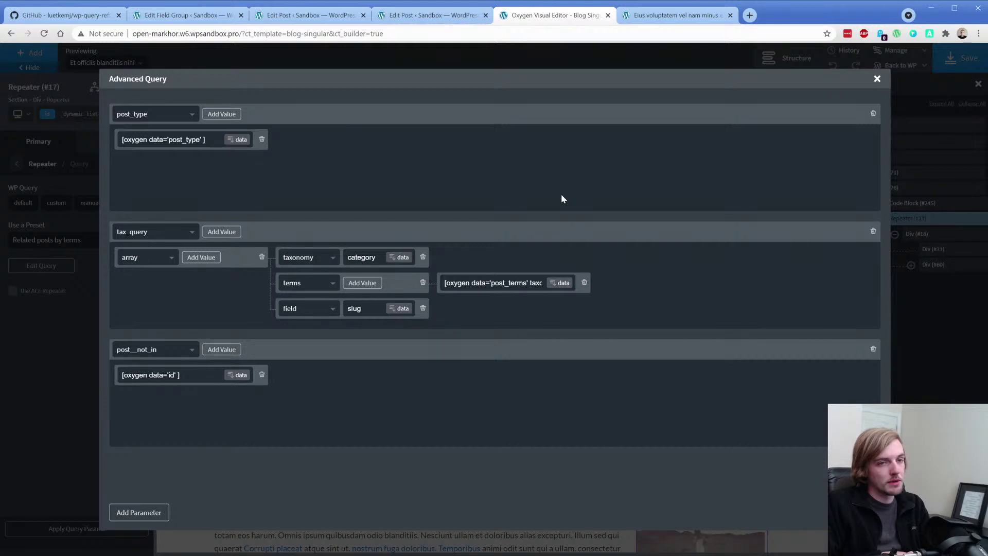
{"action": "left_click", "coordinate": [877, 79]}
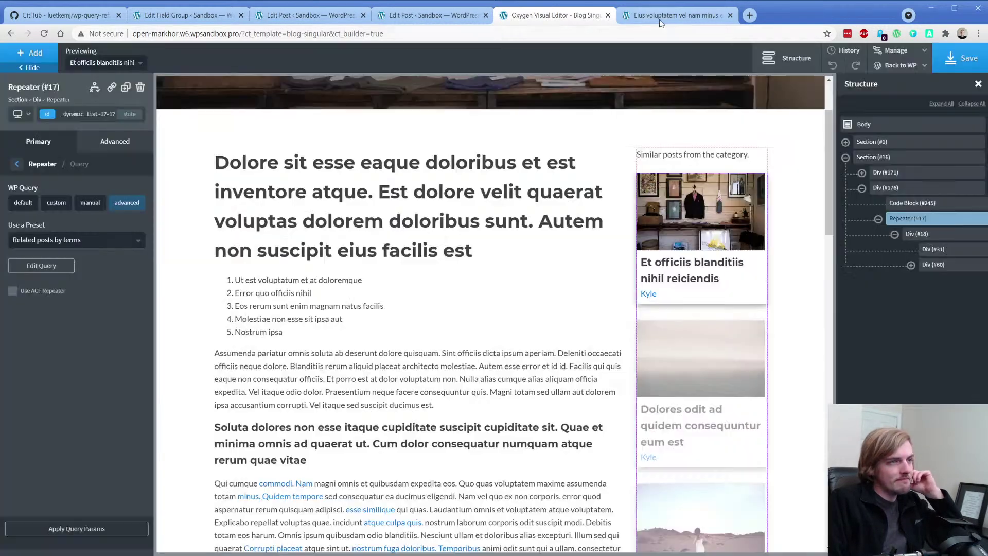
Step: Load the site's blog page in place of the previewed post and look through its listed posts
{"action": "left_click", "coordinate": [668, 15]}
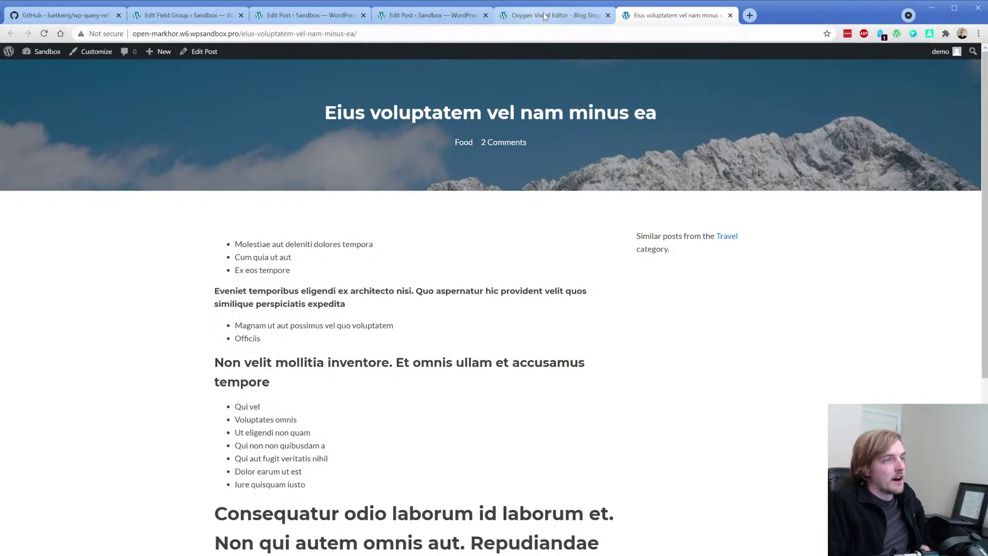
{"action": "left_click_drag", "start_coordinate": [240, 33], "coordinate": [360, 34]}
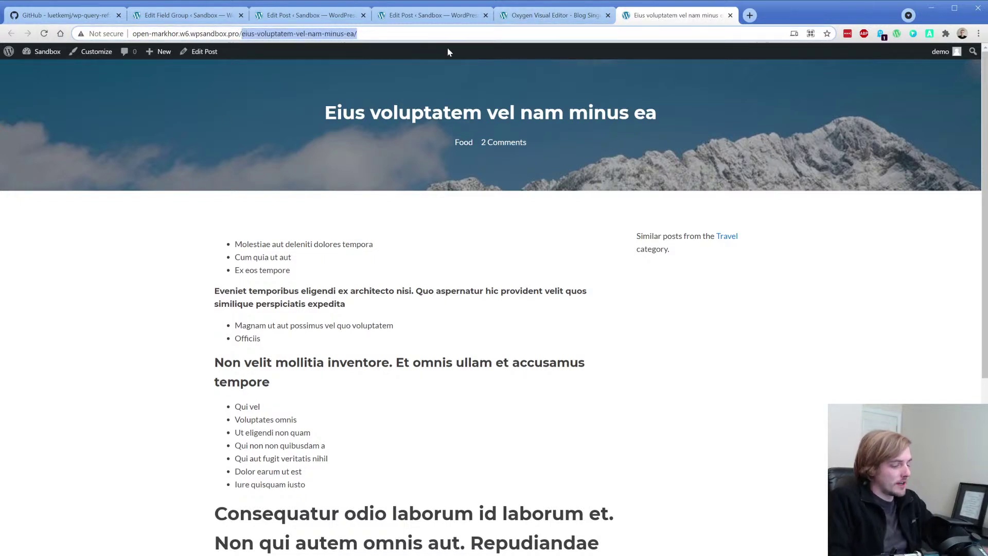
{"action": "type", "text": "blog"}
{"action": "key", "text": "Return"}
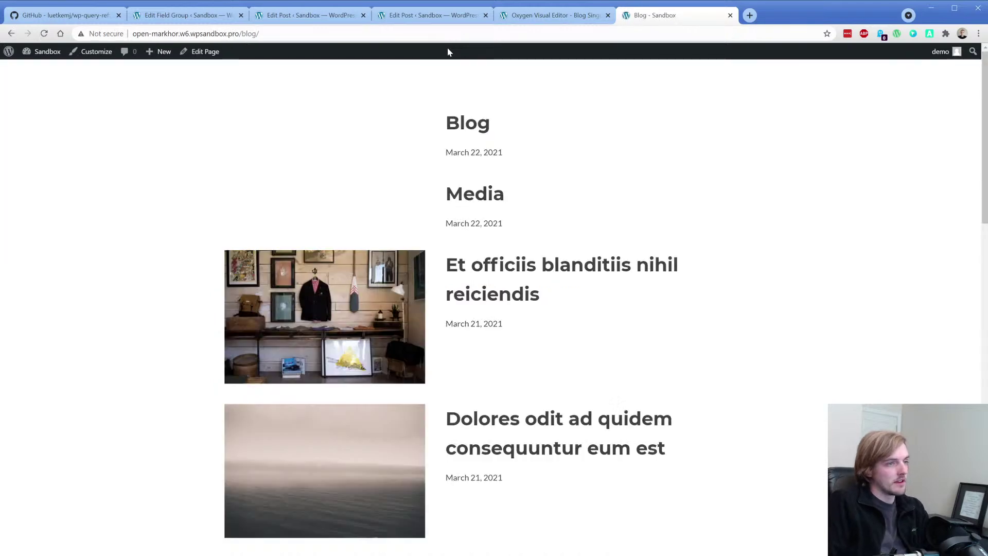
{"action": "scroll", "coordinate": [522, 275], "scroll_direction": "down", "scroll_amount": 7}
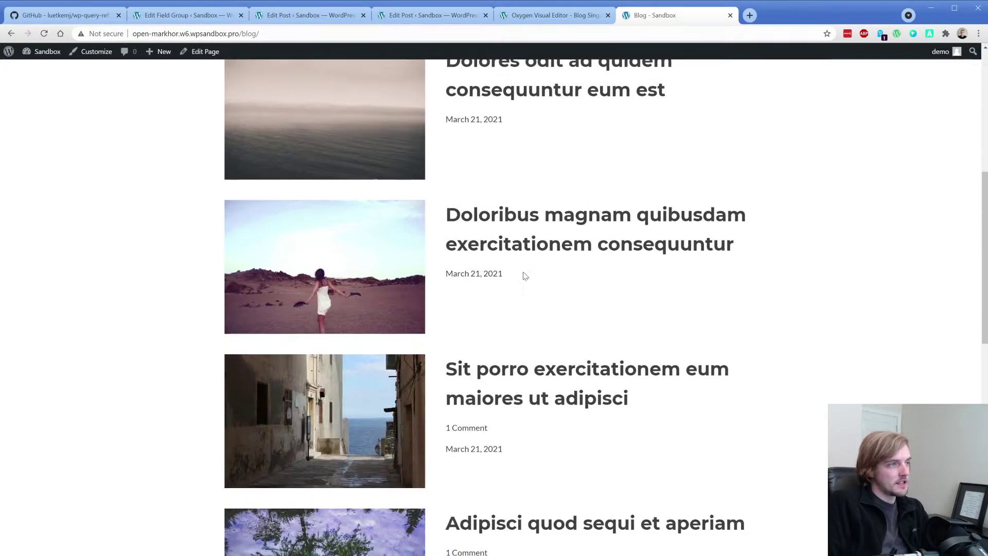
{"action": "scroll", "coordinate": [524, 142], "scroll_direction": "up", "scroll_amount": 7}
{"action": "left_click", "coordinate": [559, 16]}
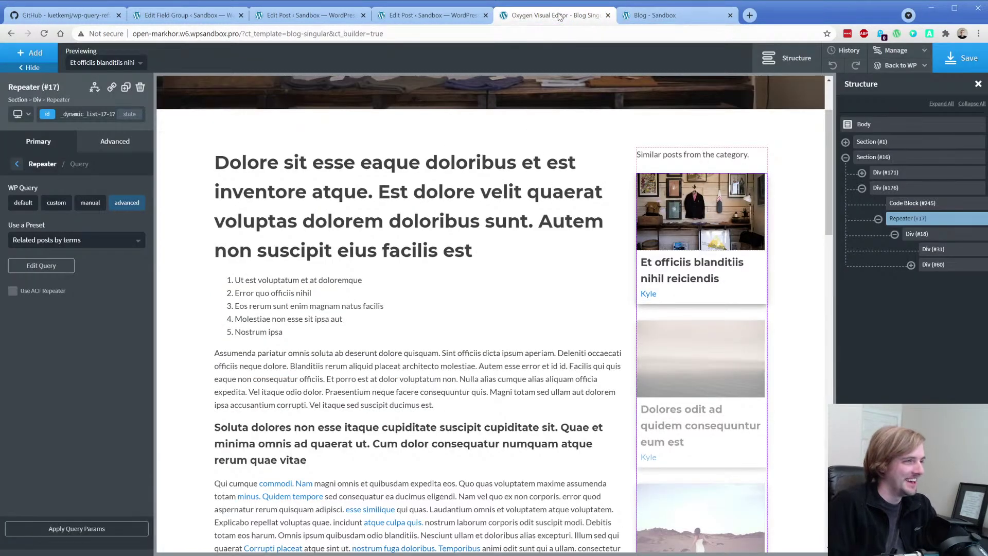
{"action": "left_click", "coordinate": [669, 17]}
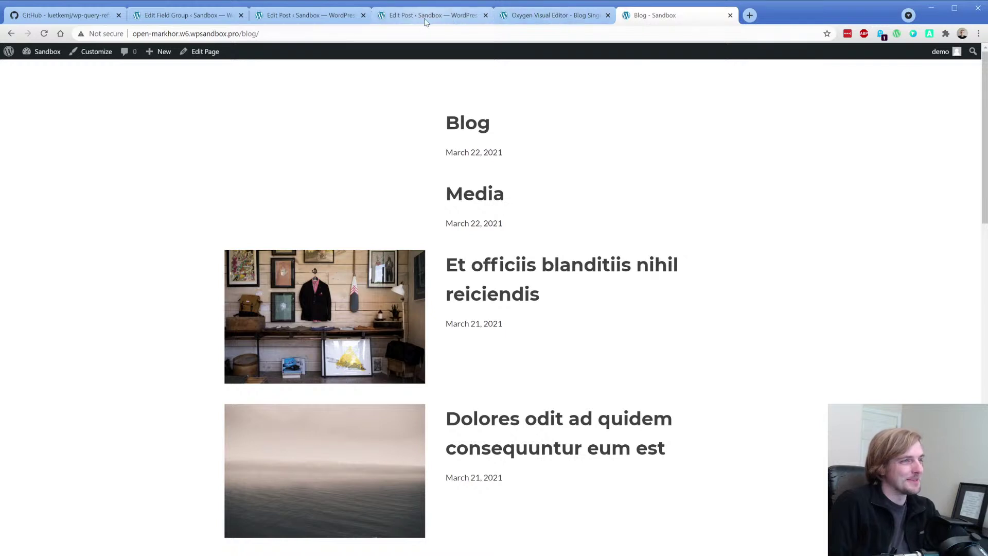
Step: Return to the post's edit page and close the Oxygen editor and blog page tabs
{"action": "left_click", "coordinate": [470, 17]}
{"action": "left_click", "coordinate": [609, 15]}
{"action": "left_click", "coordinate": [609, 15]}
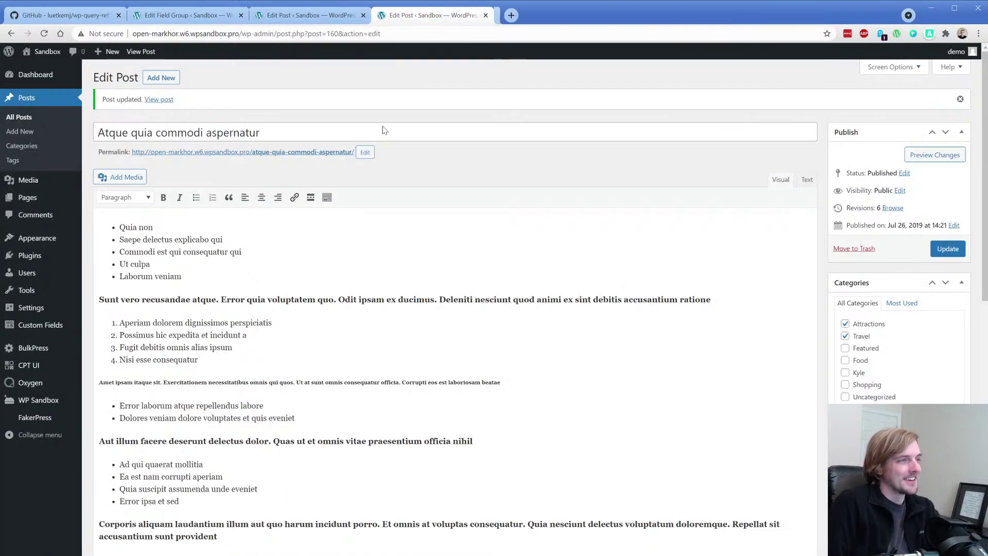
Step: Open the live Atque quia commodi aspernatur post in a new tab and review the similar posts in its sidebar
{"action": "middle_click", "coordinate": [312, 153]}
{"action": "left_click", "coordinate": [542, 13]}
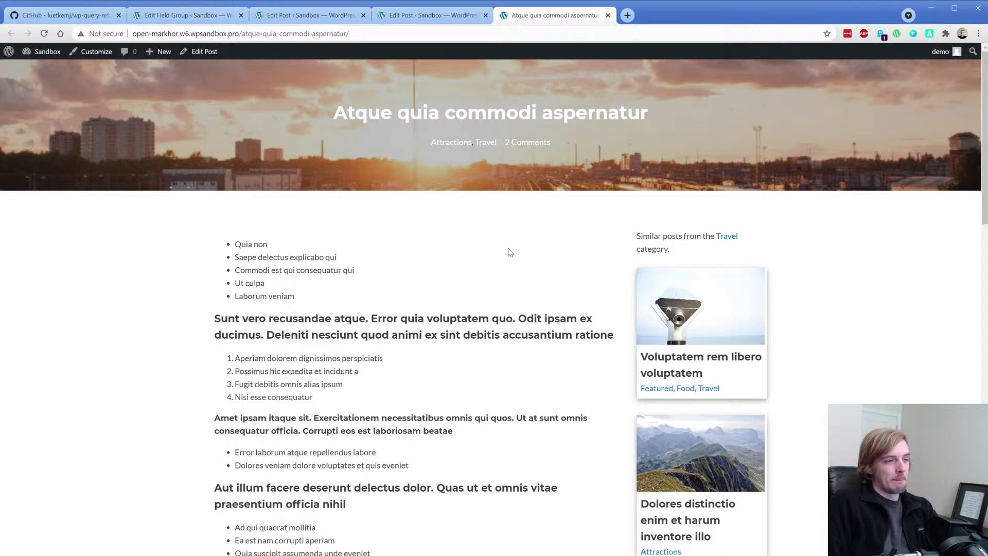
{"action": "scroll", "coordinate": [520, 256], "scroll_direction": "down", "scroll_amount": 3}
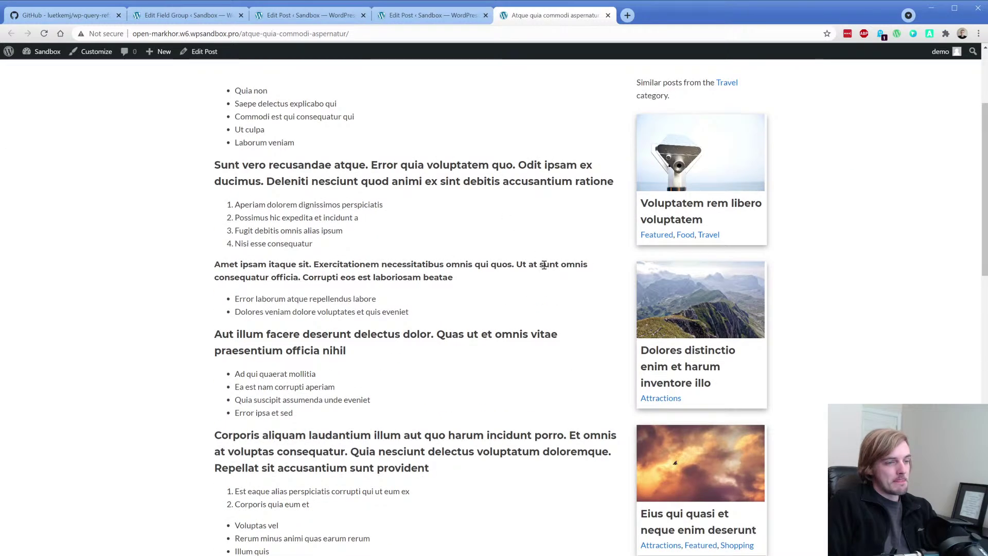
{"action": "scroll", "coordinate": [544, 264], "scroll_direction": "up", "scroll_amount": 3}
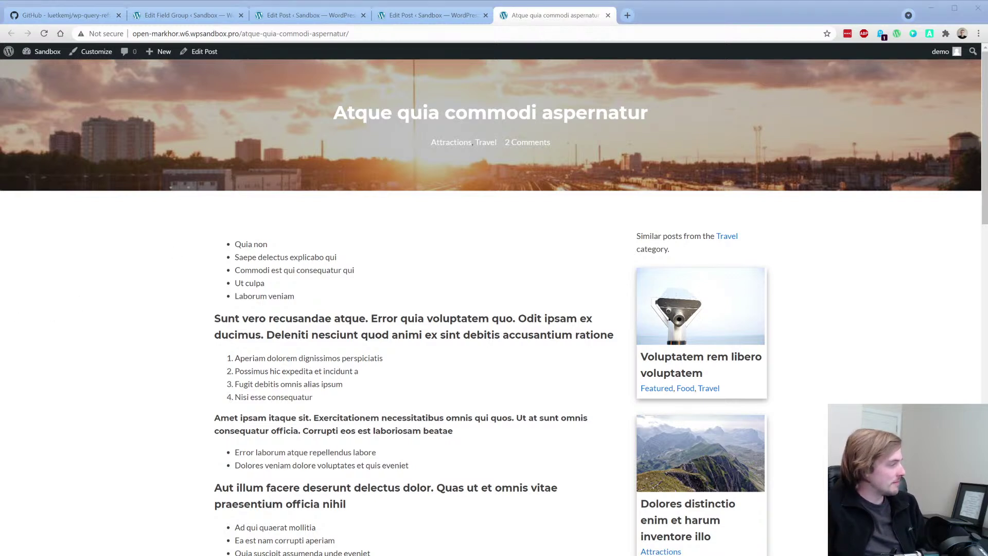
{"action": "left_click", "coordinate": [150, 311]}
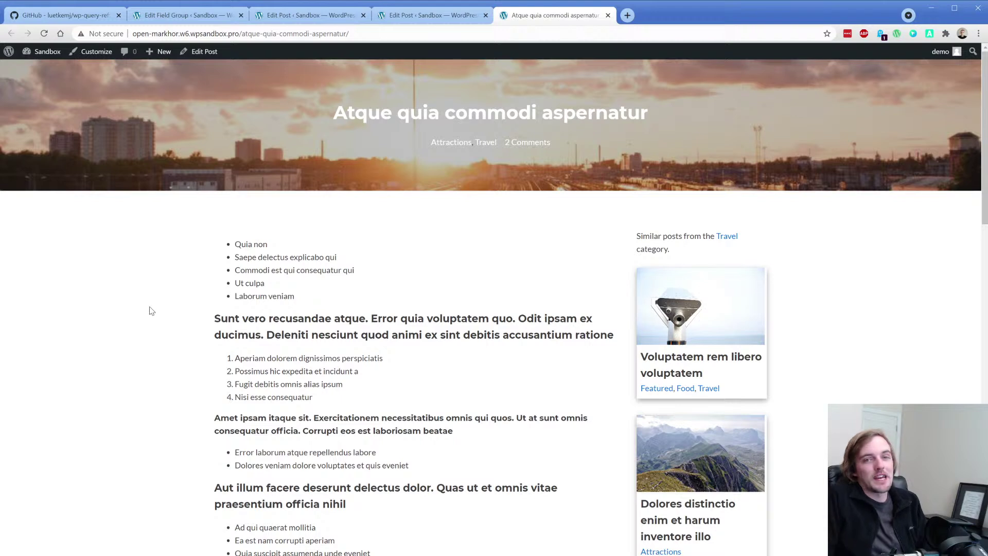